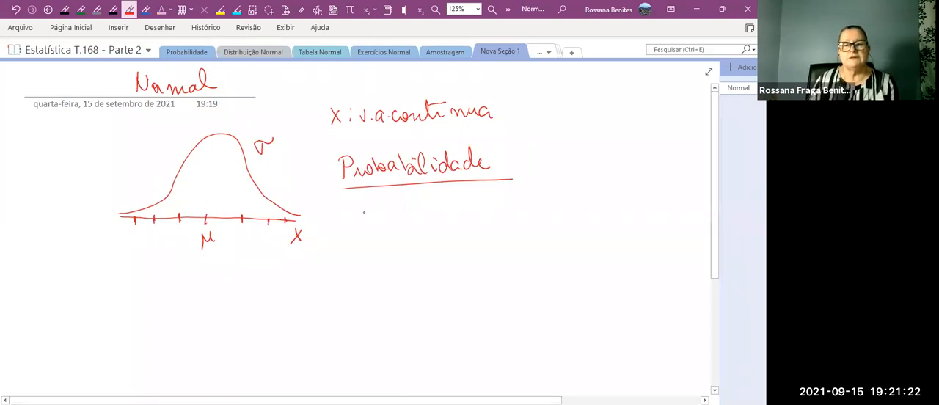
Handwrite the formula Z = (X − μ)/σ below the underlined Probabilidade heading and label it "Normal Padrão".
mouse_move(369, 203)
mouse_down()
mouse_move(384, 219)
mouse_move(409, 208)
mouse_up()
mouse_move(398, 215)
mouse_down()
mouse_move(432, 216)
mouse_move(421, 217)
mouse_up()
mouse_move(438, 209)
mouse_down()
mouse_move(462, 199)
mouse_move(477, 217)
mouse_move(453, 230)
mouse_up()
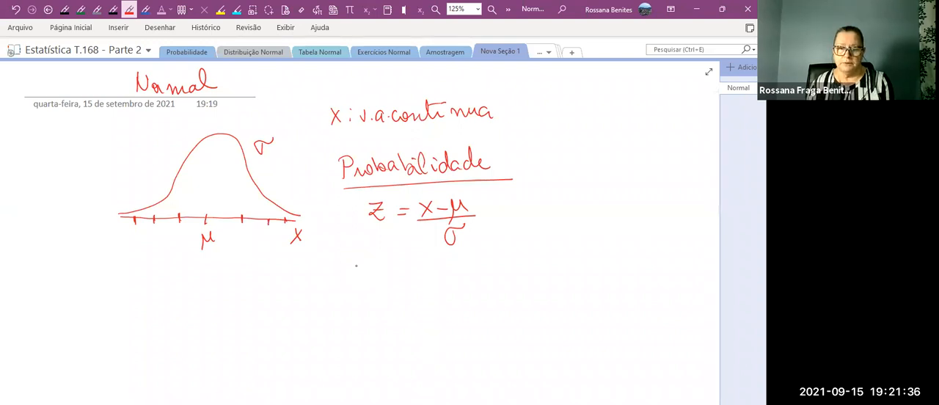
mouse_move(524, 195)
mouse_down()
mouse_move(523, 212)
mouse_move(600, 203)
mouse_up()
mouse_move(619, 190)
mouse_down()
mouse_move(620, 209)
mouse_move(629, 197)
mouse_move(640, 204)
mouse_move(685, 192)
mouse_move(673, 182)
mouse_up()
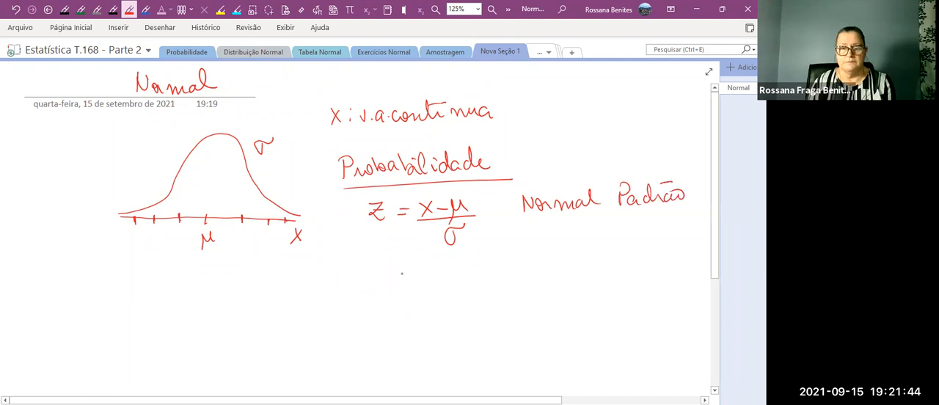
Below the formula, handwrite Z with two branches leading to μ = 0 and σ = 1.
mouse_move(371, 257)
mouse_down()
mouse_move(372, 274)
mouse_move(387, 276)
mouse_up()
drag(371, 266, 511, 245)
mouse_move(414, 271)
mouse_down()
mouse_move(474, 286)
mouse_move(498, 273)
mouse_up()
drag(501, 283, 514, 282)
drag(519, 277, 525, 286)
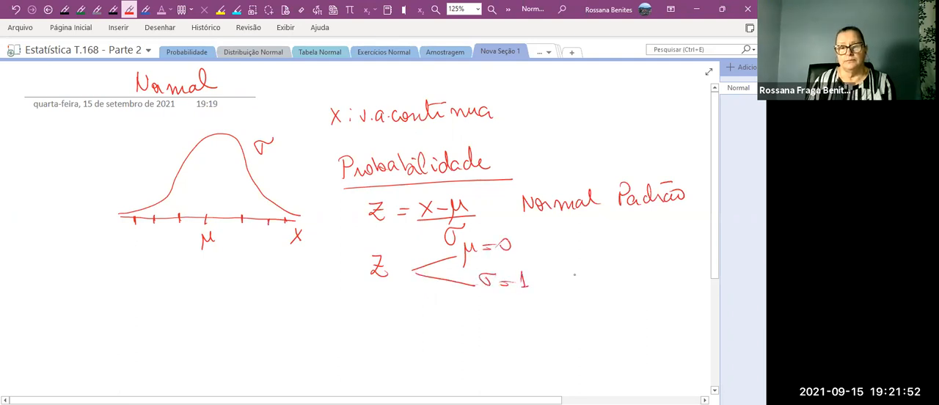
Draw a brace closing the μ = 0 and σ = 1 branches and label it "Tabela Z".
mouse_move(550, 236)
mouse_down()
mouse_move(551, 286)
mouse_move(587, 239)
mouse_up()
mouse_move(590, 242)
mouse_down()
mouse_move(584, 249)
mouse_move(595, 251)
mouse_up()
click(607, 248)
mouse_move(597, 234)
mouse_down()
mouse_move(598, 253)
mouse_move(663, 251)
mouse_move(658, 242)
mouse_up()
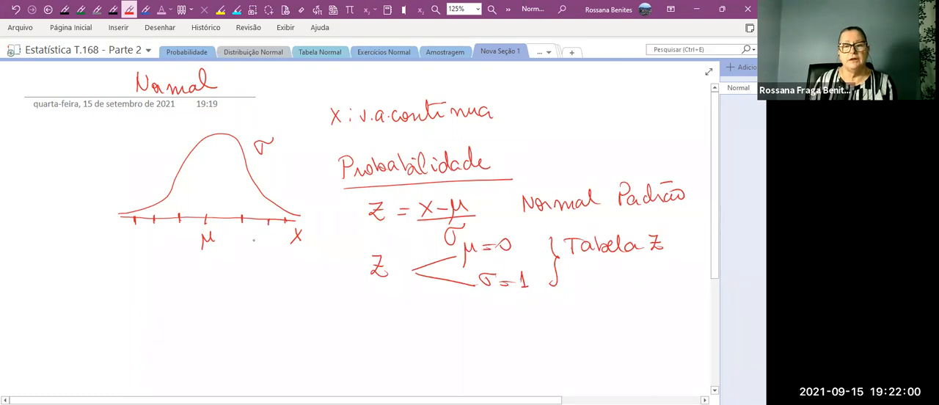
Handwrite the notations X ~ N(μ; σ) beside the bell curve and Z ~ N(μ=0; σ=1) below it.
mouse_move(43, 146)
mouse_down()
mouse_move(55, 165)
mouse_move(43, 165)
mouse_move(81, 147)
mouse_move(91, 161)
mouse_move(96, 145)
mouse_move(102, 166)
mouse_up()
mouse_move(108, 144)
mouse_down()
mouse_move(110, 167)
mouse_move(121, 145)
mouse_move(124, 164)
mouse_move(153, 141)
mouse_move(156, 162)
mouse_up()
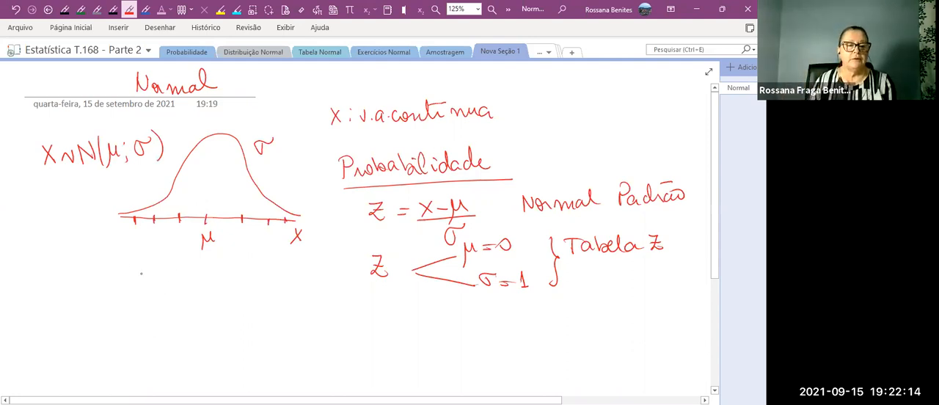
mouse_move(40, 256)
mouse_down()
mouse_move(53, 256)
mouse_move(57, 275)
mouse_move(54, 264)
mouse_move(102, 268)
mouse_move(103, 255)
mouse_move(110, 287)
mouse_up()
mouse_move(113, 264)
mouse_down()
mouse_move(120, 276)
mouse_move(134, 265)
mouse_up()
mouse_move(128, 271)
mouse_down()
mouse_move(145, 262)
mouse_move(153, 275)
mouse_move(159, 261)
mouse_up()
click(154, 267)
drag(159, 259, 176, 264)
drag(170, 270, 189, 281)
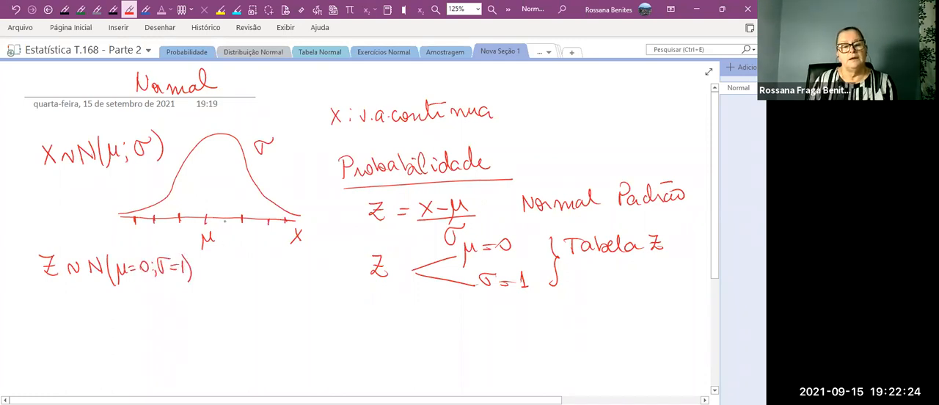
Draw a horizontal Z axis under the Z notation, with a tick marked 0 and an arrow pointing to its Z label.
mouse_move(118, 317)
mouse_down()
mouse_move(316, 304)
mouse_move(315, 326)
mouse_up()
drag(213, 307, 217, 323)
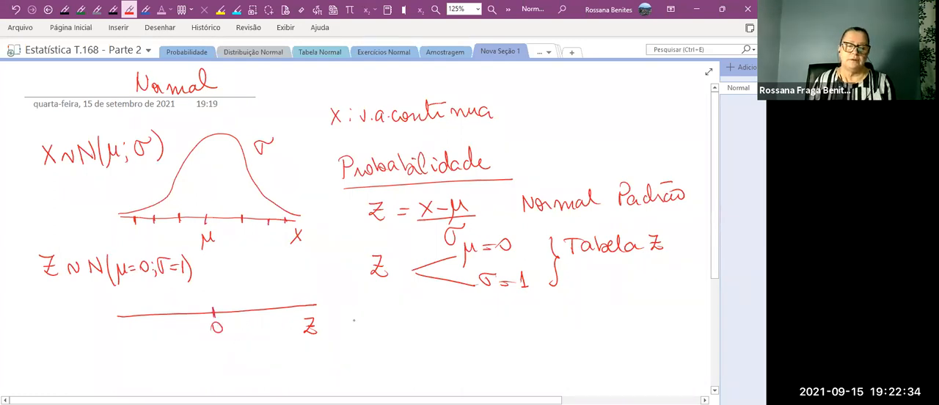
mouse_move(365, 317)
mouse_down()
mouse_move(330, 327)
mouse_move(340, 332)
mouse_up()
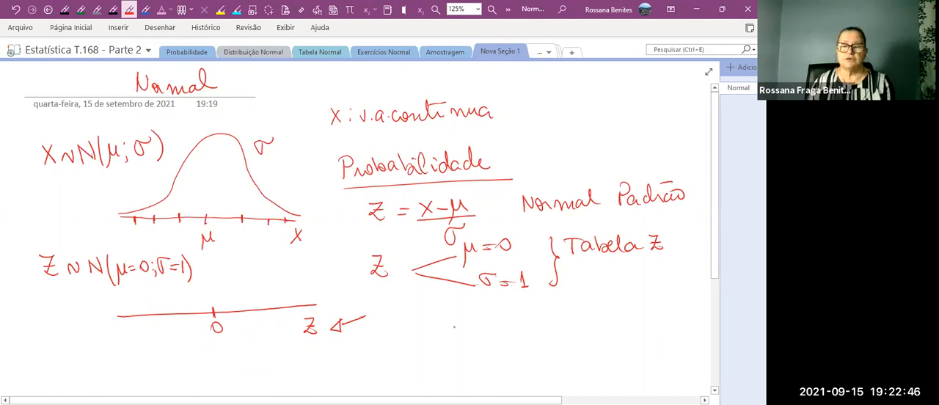
Handwrite the rearranged equation X − μ = Zσ below the μ = 0 and σ = 1 branches.
drag(426, 317, 438, 336)
mouse_move(437, 318)
mouse_down()
mouse_move(425, 336)
mouse_move(454, 327)
mouse_up()
drag(460, 317, 497, 321)
drag(488, 327, 528, 327)
drag(538, 316, 545, 311)
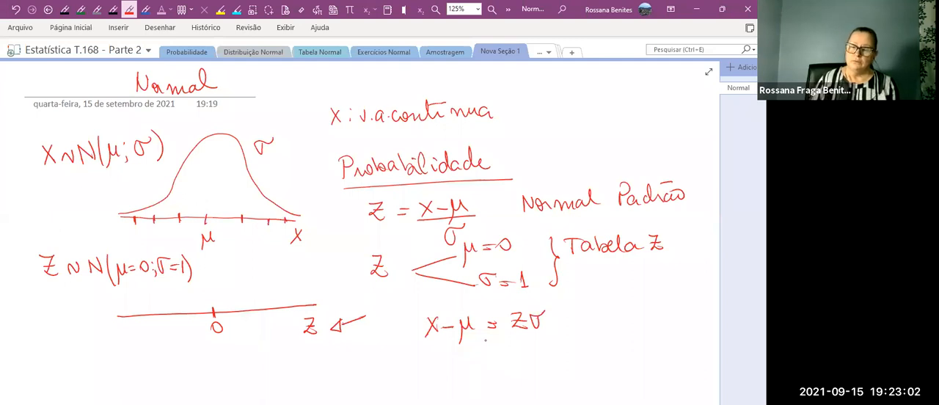
Handwrite the example values μ = 7,0, σ = 1 and X = 6,0 beside the rearranged equation.
mouse_move(626, 288)
mouse_down()
mouse_move(634, 296)
mouse_move(645, 288)
mouse_up()
mouse_move(634, 295)
mouse_down()
mouse_move(668, 283)
mouse_move(662, 295)
mouse_up()
drag(672, 290, 685, 281)
mouse_move(640, 314)
mouse_down()
mouse_move(631, 320)
mouse_move(650, 309)
mouse_up()
drag(649, 317, 660, 318)
drag(666, 309, 669, 322)
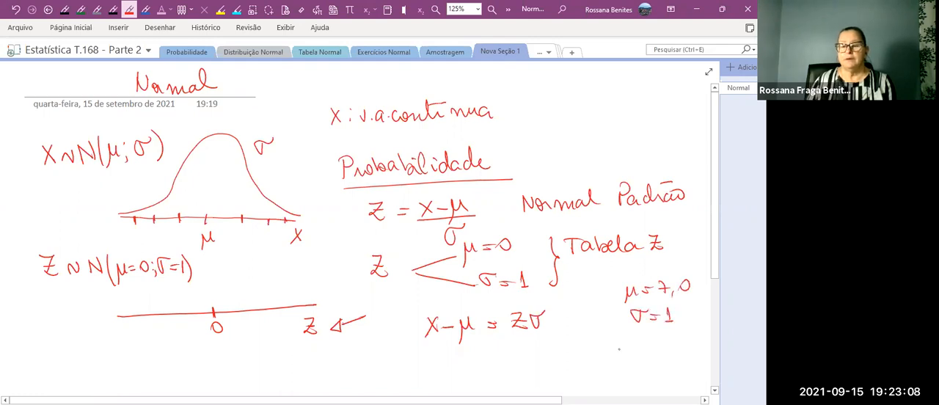
drag(617, 339, 628, 355)
mouse_move(628, 339)
mouse_down()
mouse_move(618, 355)
mouse_move(639, 344)
mouse_up()
drag(631, 350, 655, 354)
click(657, 347)
mouse_move(660, 342)
mouse_down()
mouse_move(663, 349)
mouse_move(659, 341)
mouse_up()
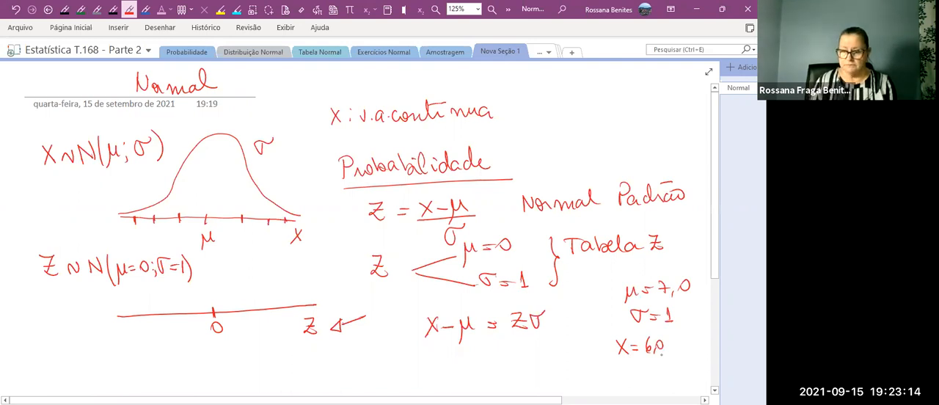
click(663, 341)
Work out the example by handwriting 6,0 − 7,0 = Z·1 and Z = −1, and tick off σ = 1.
scroll(665, 341, down, 1)
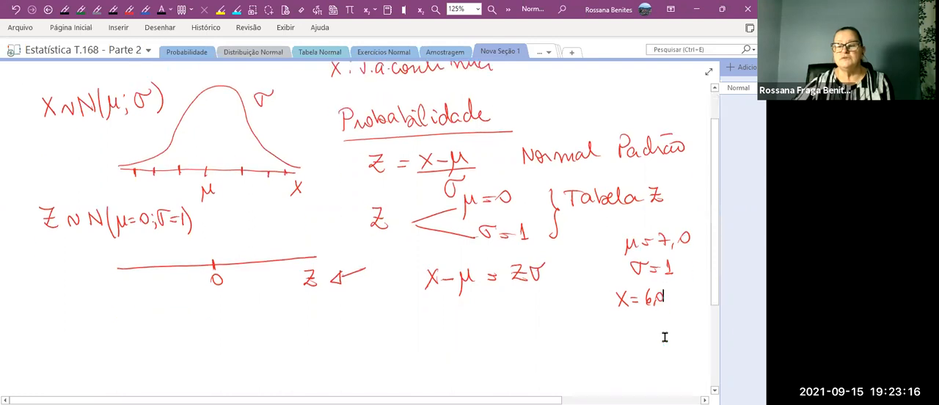
click(129, 9)
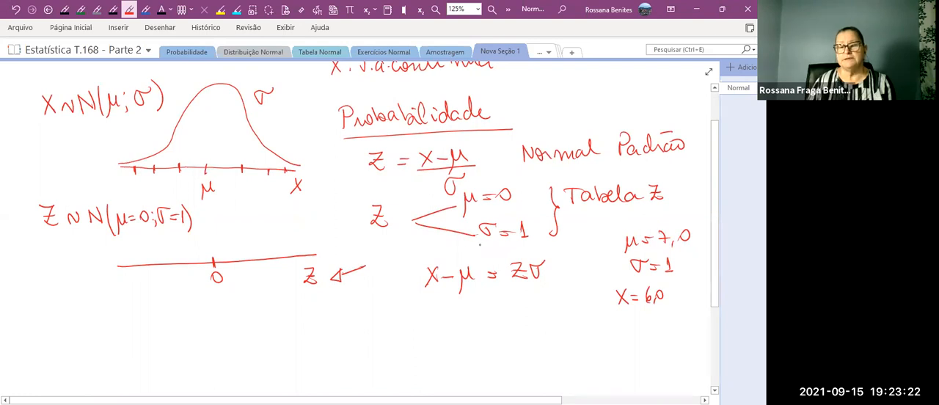
mouse_move(595, 323)
mouse_down()
mouse_move(590, 332)
mouse_move(600, 343)
mouse_move(609, 329)
mouse_move(626, 334)
mouse_up()
mouse_move(627, 328)
mouse_down()
mouse_move(631, 339)
mouse_move(664, 331)
mouse_up()
drag(661, 337, 698, 335)
drag(678, 267, 696, 259)
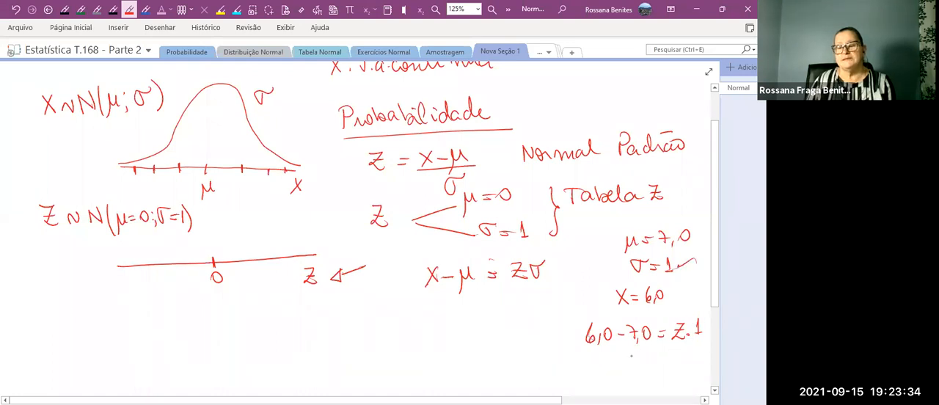
mouse_move(620, 355)
mouse_down()
mouse_move(631, 366)
mouse_move(650, 355)
mouse_up()
drag(639, 360, 669, 351)
drag(675, 344, 672, 358)
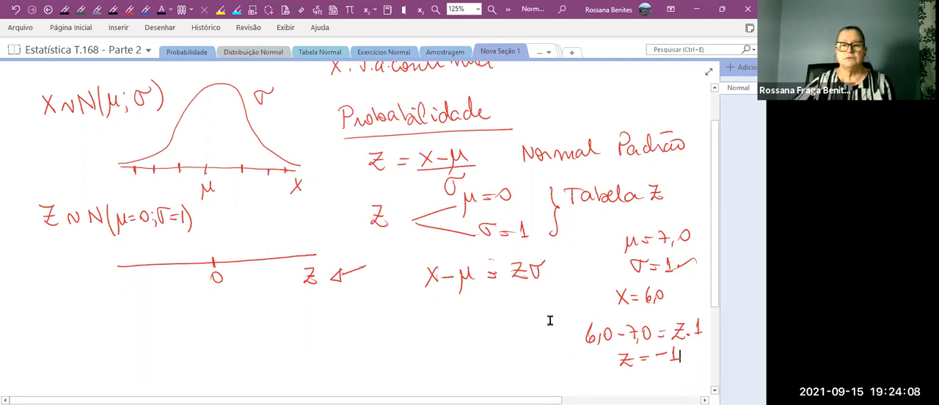
In the empty area below the first Z axis, draw a red bell curve over a new Z axis with 0 marked at its centre.
scroll(553, 318, up, 1)
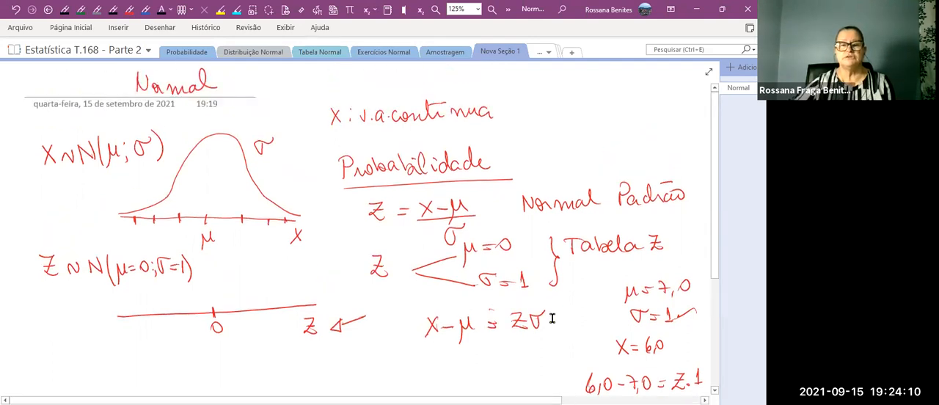
scroll(552, 318, down, 1)
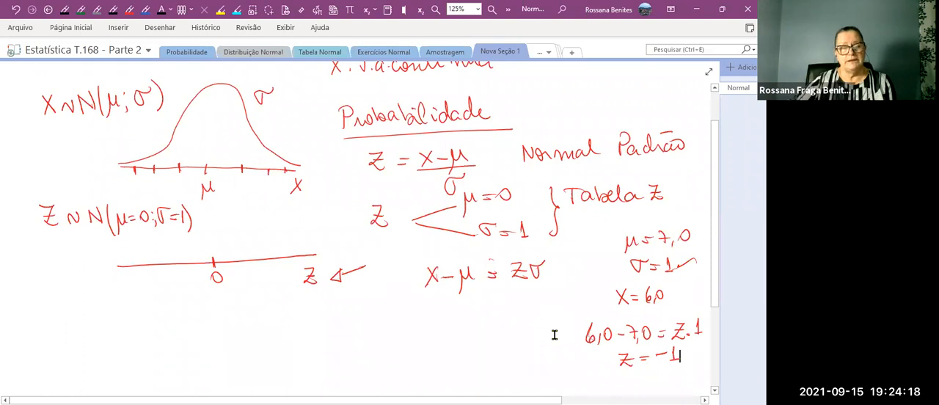
scroll(572, 312, down, 3)
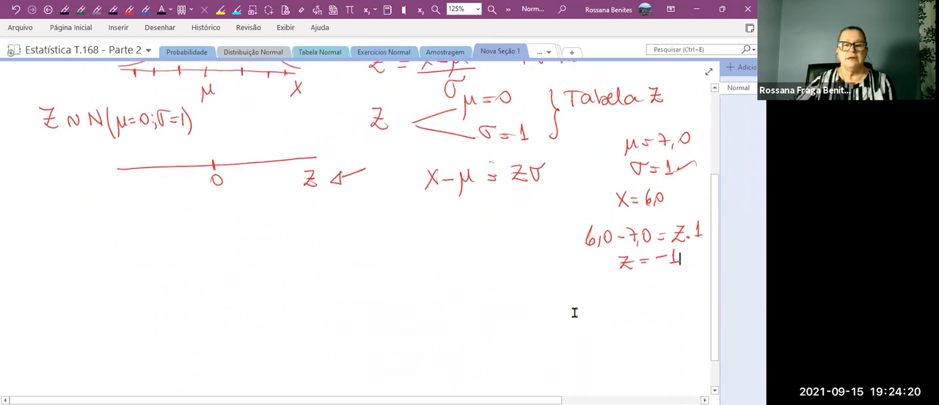
scroll(574, 313, down, 2)
click(130, 10)
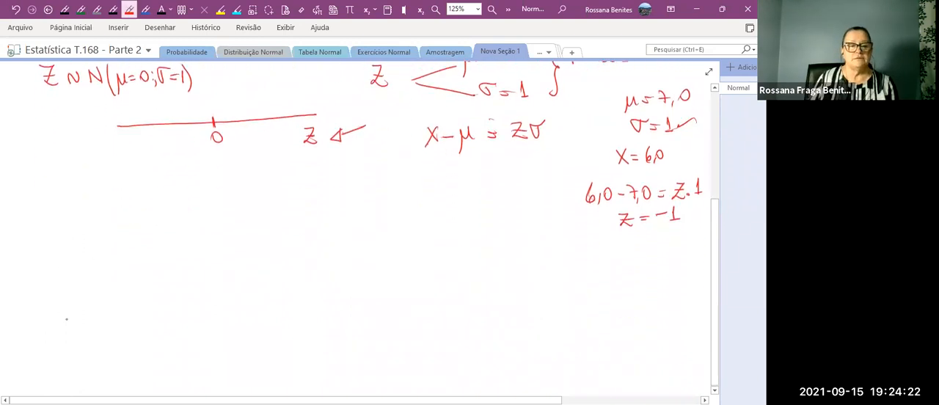
drag(110, 271, 318, 265)
mouse_move(107, 269)
mouse_down()
mouse_move(170, 201)
mouse_move(248, 194)
mouse_up()
drag(318, 280, 332, 285)
drag(211, 264, 216, 279)
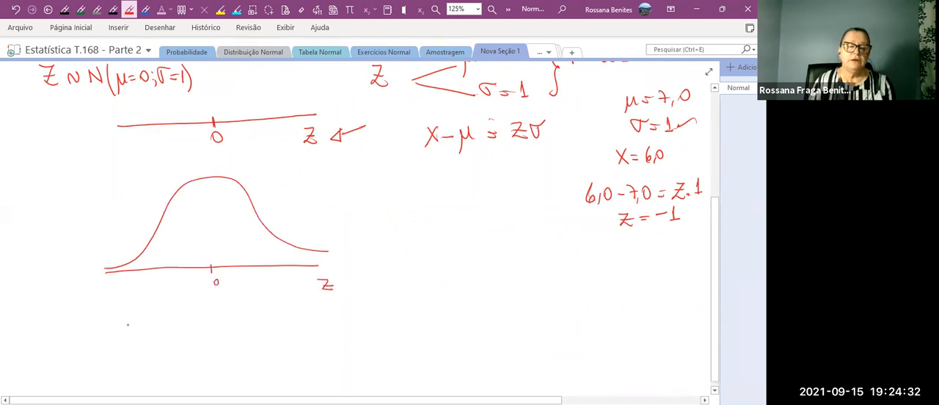
Handwrite the cumulative probability definition Fr = P(X < x) beside the new bell curve.
mouse_move(381, 227)
mouse_down()
mouse_move(382, 249)
mouse_move(396, 226)
mouse_up()
drag(383, 241, 402, 248)
click(412, 242)
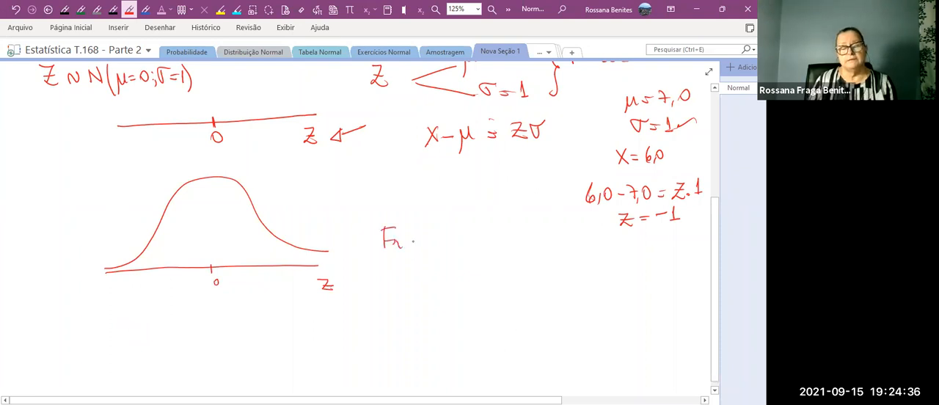
drag(415, 238, 423, 237)
drag(415, 243, 433, 248)
mouse_move(431, 228)
mouse_down()
mouse_move(433, 239)
mouse_move(465, 245)
mouse_up()
click(469, 238)
mouse_move(465, 229)
mouse_down()
mouse_move(455, 245)
mouse_move(500, 242)
mouse_up()
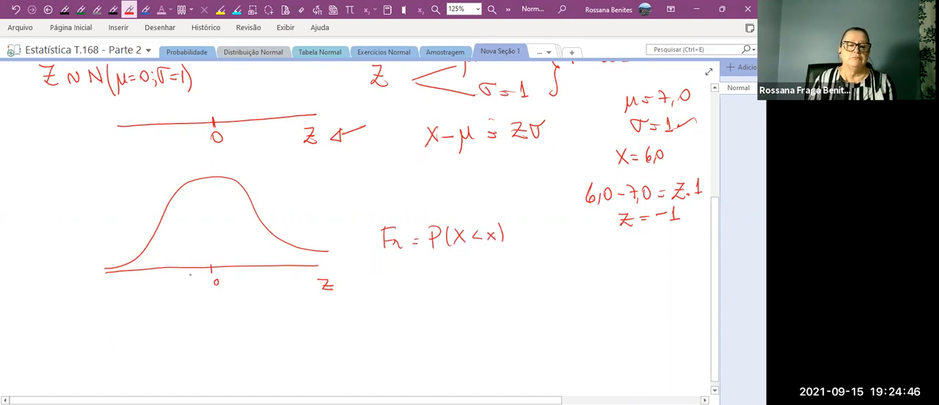
Add ticks numbered −3, −2, −1, 1, 2 and 3 around the 0 on the new curve's Z axis.
mouse_move(184, 265)
mouse_down()
mouse_move(187, 285)
mouse_move(159, 275)
mouse_move(162, 288)
mouse_move(135, 276)
mouse_move(125, 288)
mouse_move(135, 292)
mouse_up()
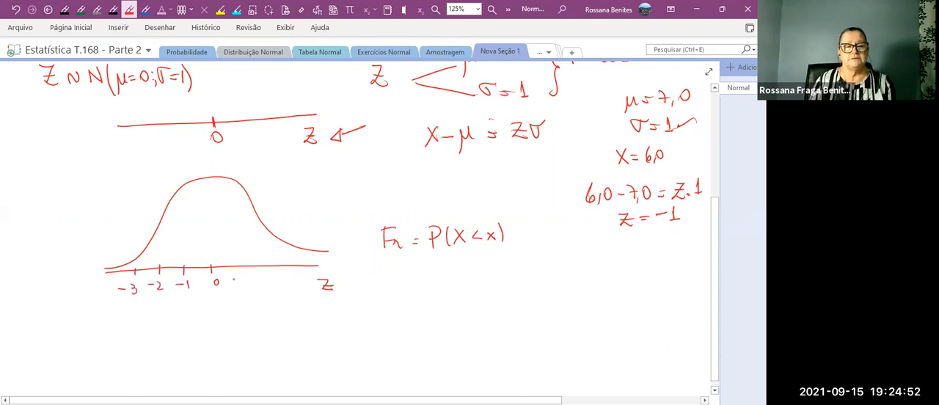
drag(240, 267, 241, 275)
drag(242, 282, 243, 290)
click(268, 283)
mouse_move(267, 267)
mouse_down()
mouse_move(275, 291)
mouse_move(292, 273)
mouse_move(298, 292)
mouse_up()
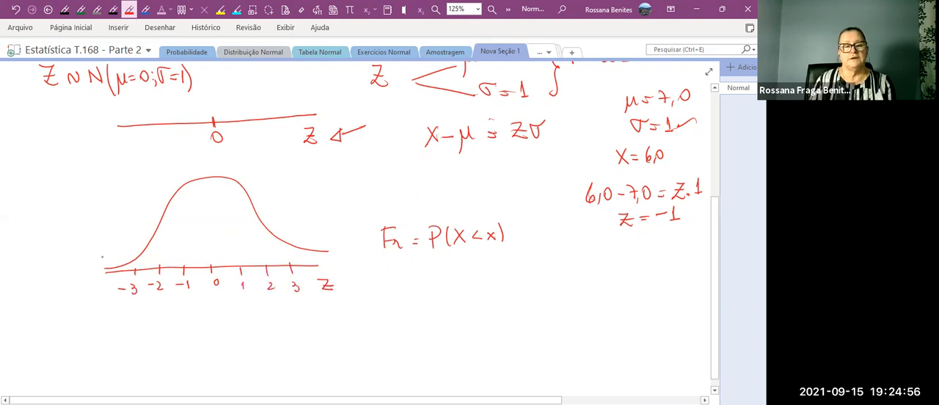
Mark the tail below −3 on the curve with an outward arrow and handwrite P(Z < −3) = under the axis.
mouse_move(135, 260)
mouse_down()
mouse_move(100, 260)
mouse_move(110, 265)
mouse_up()
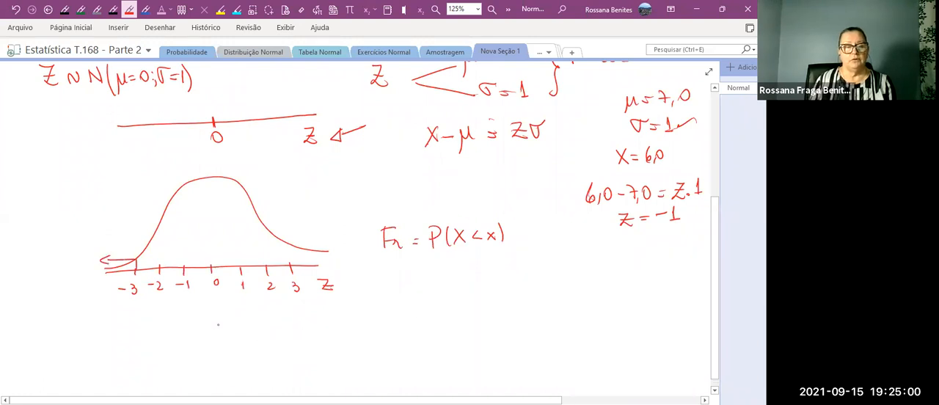
mouse_move(118, 314)
mouse_down()
mouse_move(119, 331)
mouse_move(126, 322)
mouse_up()
drag(134, 311, 135, 331)
mouse_move(138, 315)
mouse_down()
mouse_move(148, 329)
mouse_move(169, 323)
mouse_up()
mouse_move(173, 317)
mouse_down()
mouse_move(173, 329)
mouse_move(207, 318)
mouse_up()
drag(199, 324, 207, 323)
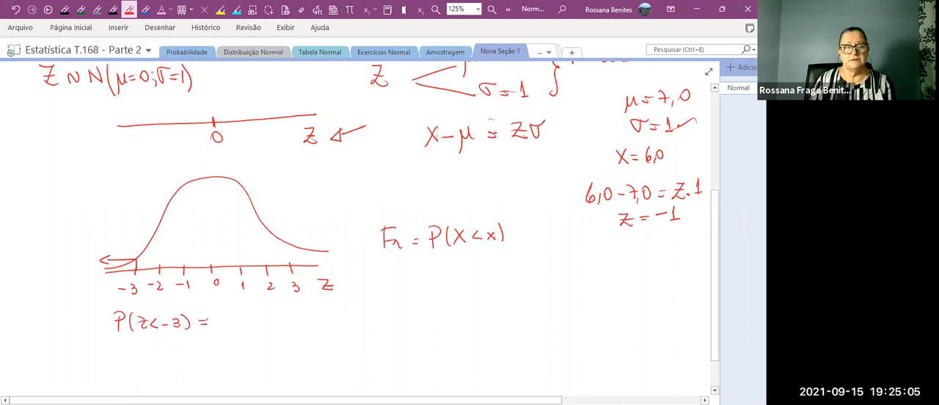
In the Tabela Normal section, circle the −3,0 row label and its 0,0013 entry in red.
click(321, 57)
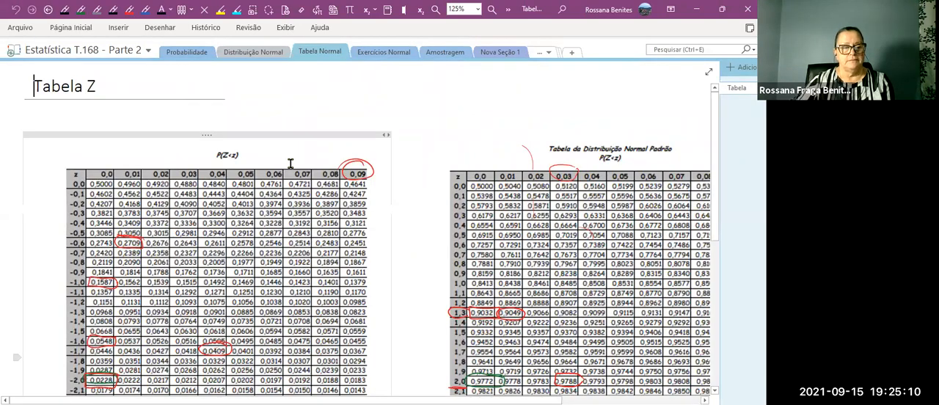
scroll(290, 163, down, 5)
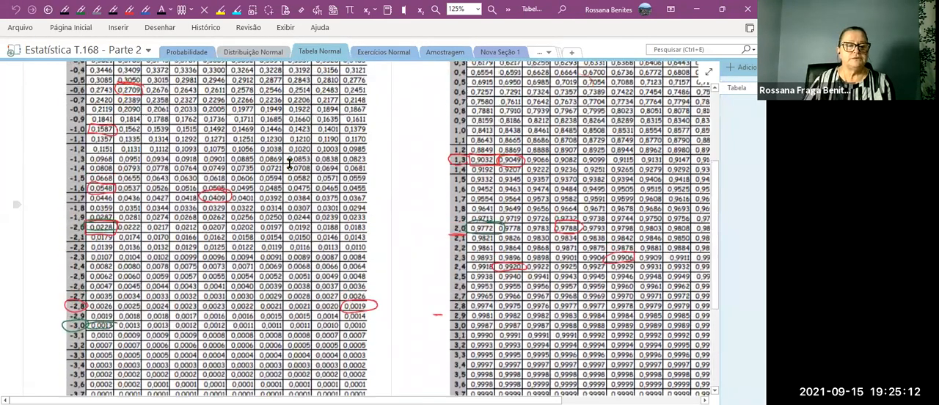
scroll(289, 164, up, 1)
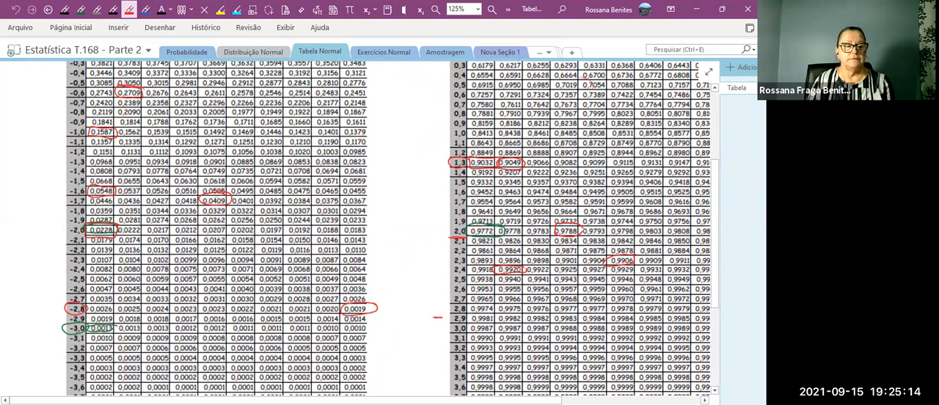
mouse_move(78, 321)
mouse_down()
mouse_move(68, 336)
mouse_move(79, 322)
mouse_move(94, 335)
mouse_up()
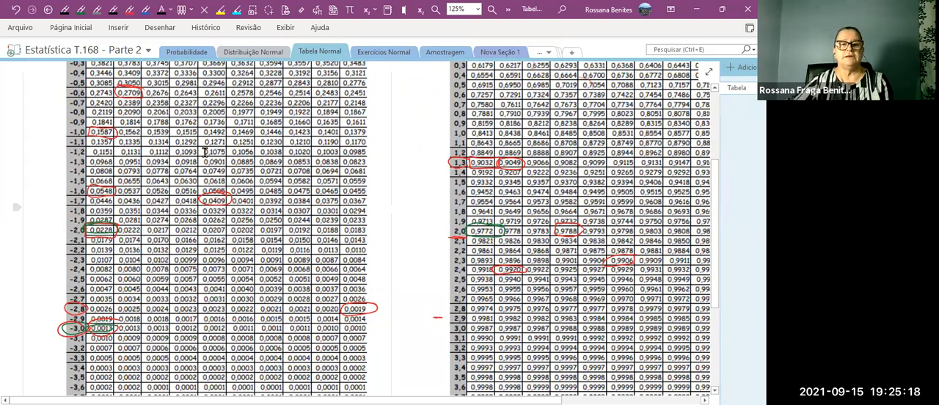
Back in Nova Seção 1, handwrite 0,0013 above the arrow marking the tail below −3.
click(498, 53)
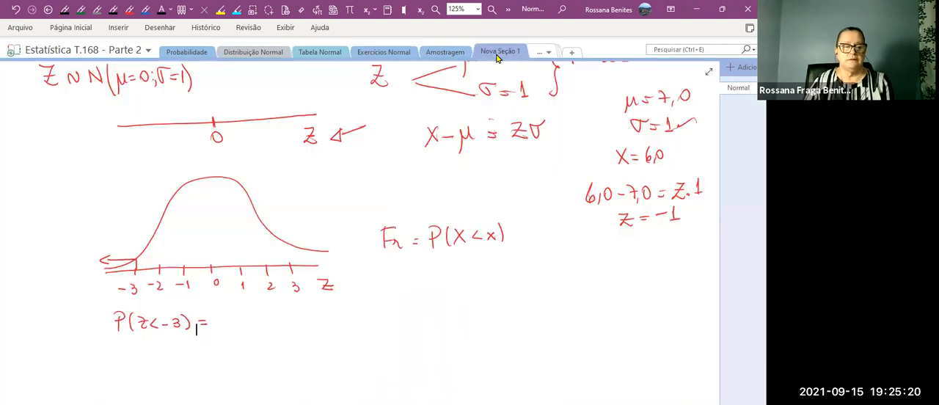
mouse_move(82, 244)
mouse_down()
mouse_move(89, 253)
mouse_move(96, 245)
mouse_up()
drag(107, 245, 119, 270)
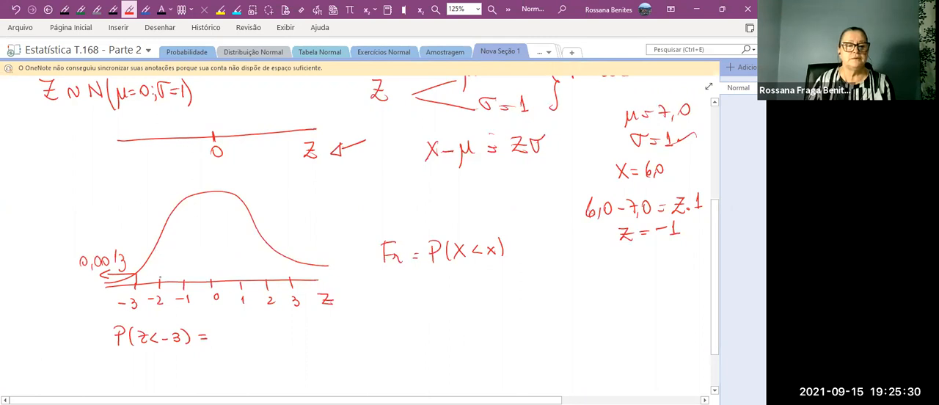
Mark the area below −2 under the curve with a vertical line and outward arrow, and shade the part down to −3.
mouse_move(162, 236)
mouse_down()
mouse_move(162, 278)
mouse_move(124, 240)
mouse_move(135, 245)
mouse_up()
drag(157, 256, 150, 276)
drag(150, 273, 140, 282)
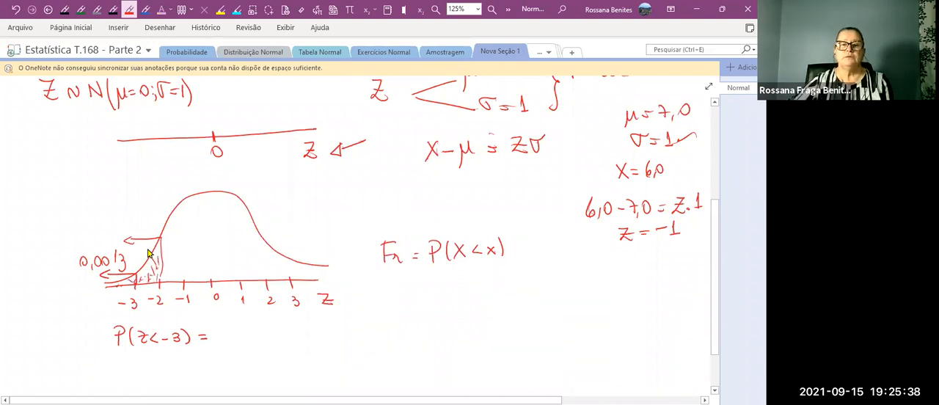
In the Tabela Normal section, circle the −2,0 row label and its 0,0228 entry in red.
click(328, 52)
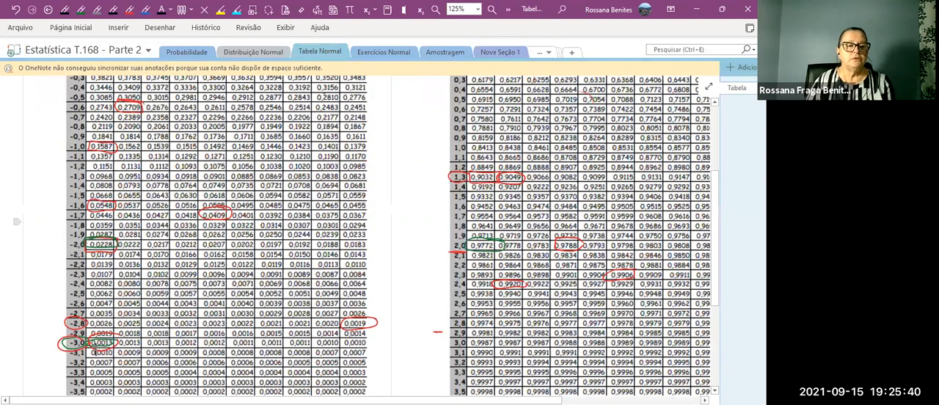
click(130, 10)
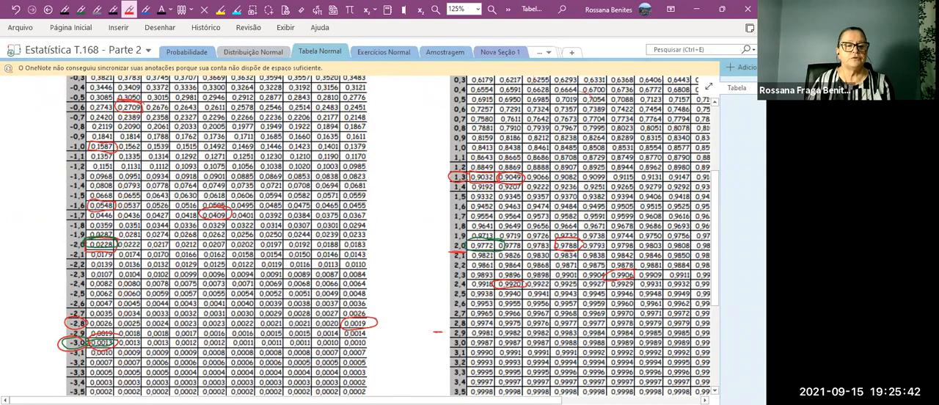
drag(83, 242, 80, 244)
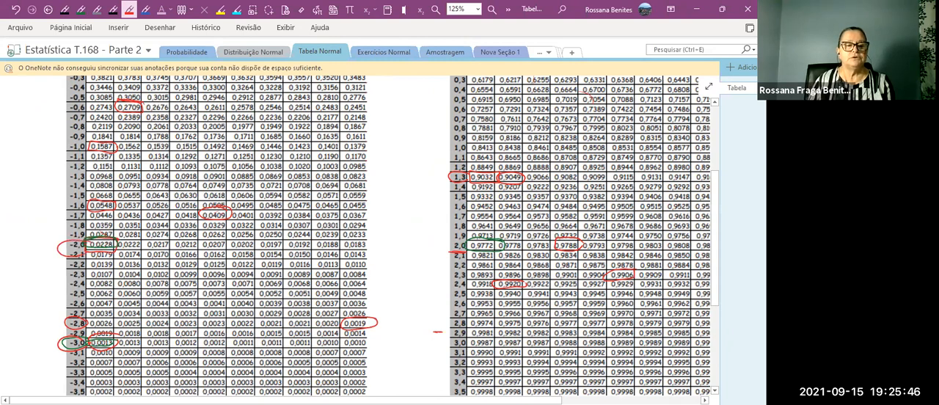
mouse_move(85, 242)
mouse_down()
mouse_move(114, 251)
mouse_move(115, 242)
mouse_move(86, 243)
mouse_up()
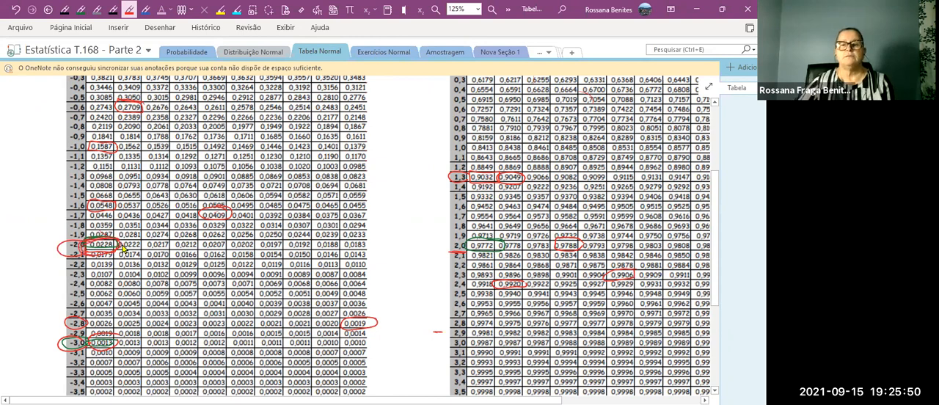
Back in Nova Seção 1, handwrite 0,0228 above the arrow marking the area below −2.
click(503, 54)
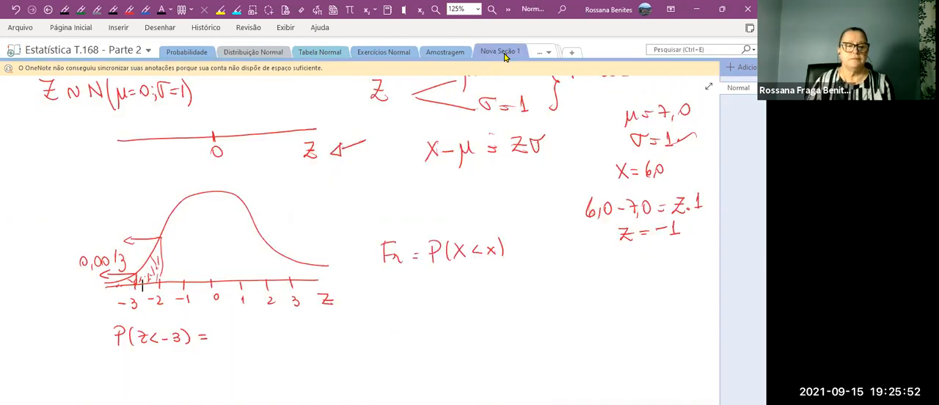
drag(94, 229, 94, 229)
drag(102, 236, 110, 228)
drag(117, 228, 134, 236)
drag(140, 223, 138, 222)
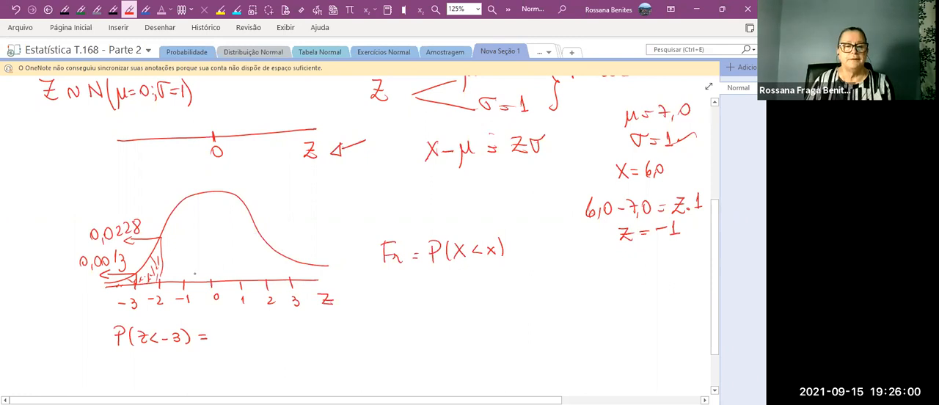
Mark the area below −1 under the curve with a dashed vertical line and leftward arrow, and label it 0,1587.
drag(184, 274, 183, 251)
drag(183, 245, 182, 206)
drag(182, 200, 164, 205)
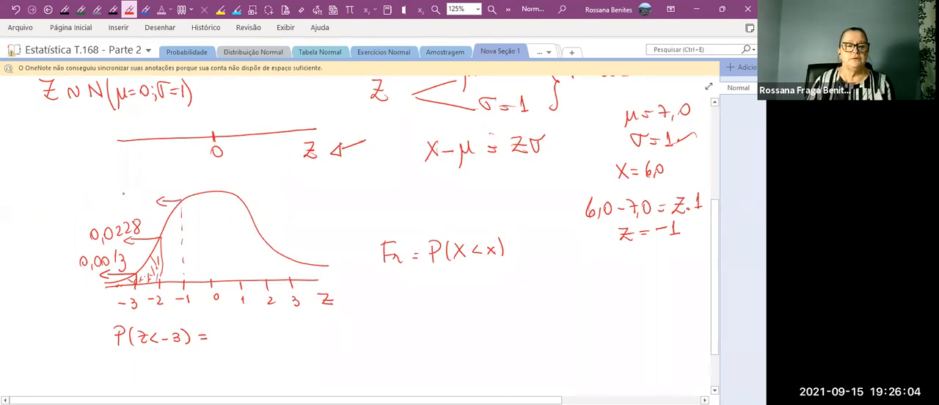
drag(125, 187, 124, 189)
drag(130, 195, 129, 198)
mouse_move(133, 188)
mouse_down()
mouse_move(133, 198)
mouse_move(150, 188)
mouse_up()
drag(157, 176, 165, 183)
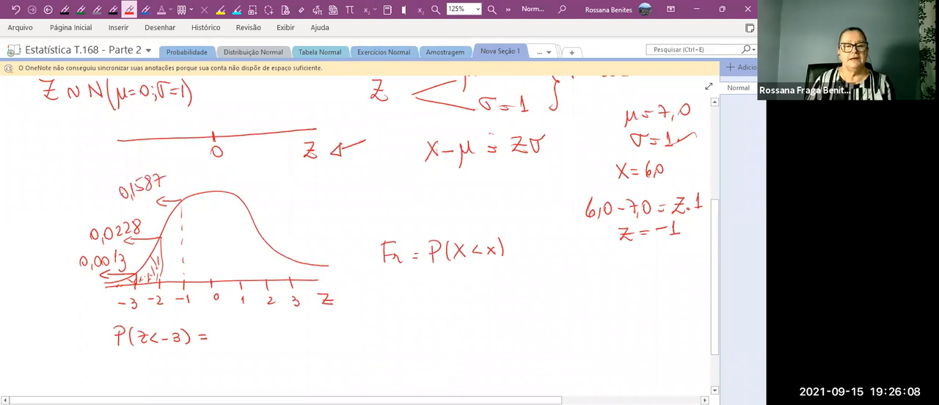
Mark the area below 0 with a dashed vertical line and leftward arrow at the curve's peak, and label it 0,50.
drag(212, 267, 212, 284)
drag(211, 248, 211, 261)
drag(211, 229, 211, 242)
drag(212, 211, 211, 224)
mouse_move(210, 192)
mouse_down()
mouse_move(211, 205)
mouse_move(192, 193)
mouse_up()
drag(198, 169, 197, 170)
drag(205, 177, 220, 166)
Mark the area below 1 with a dashed vertical line and leftward arrow, and label it 0,8413.
drag(267, 277, 267, 286)
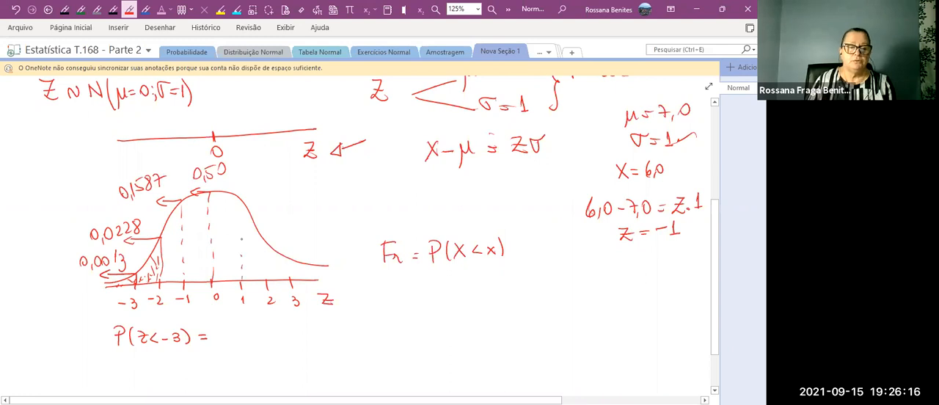
mouse_move(242, 206)
mouse_down()
mouse_move(243, 224)
mouse_move(223, 209)
mouse_move(230, 212)
mouse_up()
drag(229, 184, 230, 185)
drag(237, 187, 256, 181)
drag(254, 169, 253, 184)
drag(260, 170, 260, 182)
drag(263, 169, 264, 181)
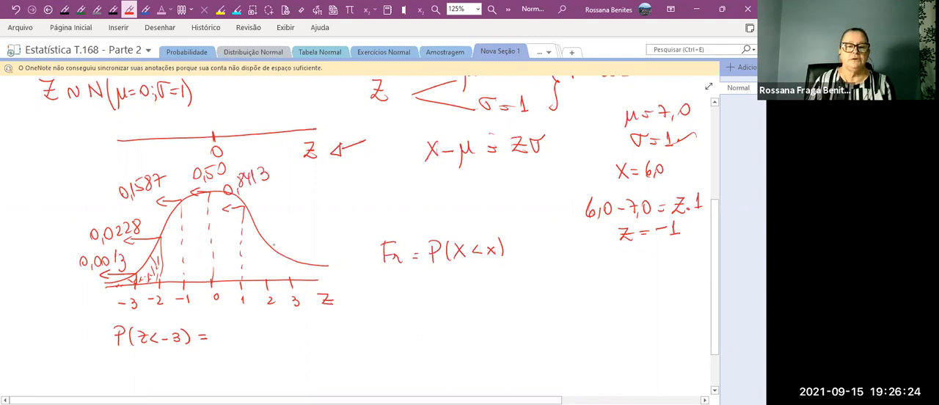
Mark the area below 2 with a solid vertical line and leftward arrow, and label it 0,9772.
drag(273, 245, 272, 283)
drag(275, 248, 241, 249)
drag(253, 243, 253, 254)
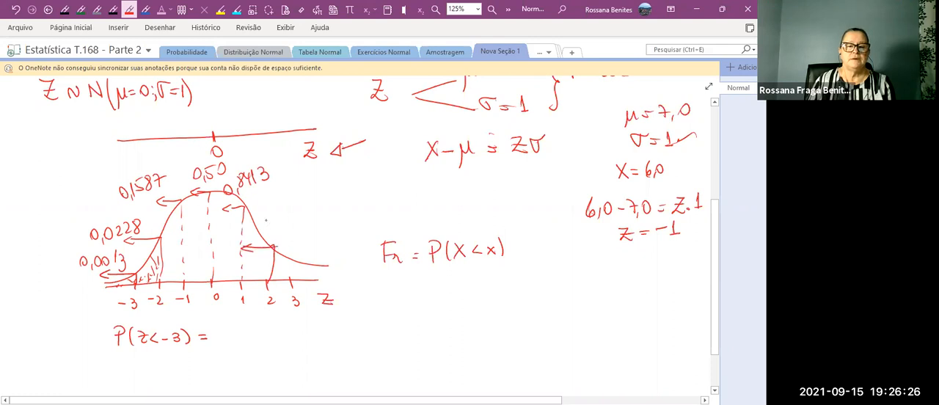
drag(270, 221, 269, 221)
mouse_move(278, 226)
mouse_down()
mouse_move(277, 234)
mouse_move(284, 229)
mouse_up()
drag(291, 214, 298, 222)
drag(303, 211, 316, 217)
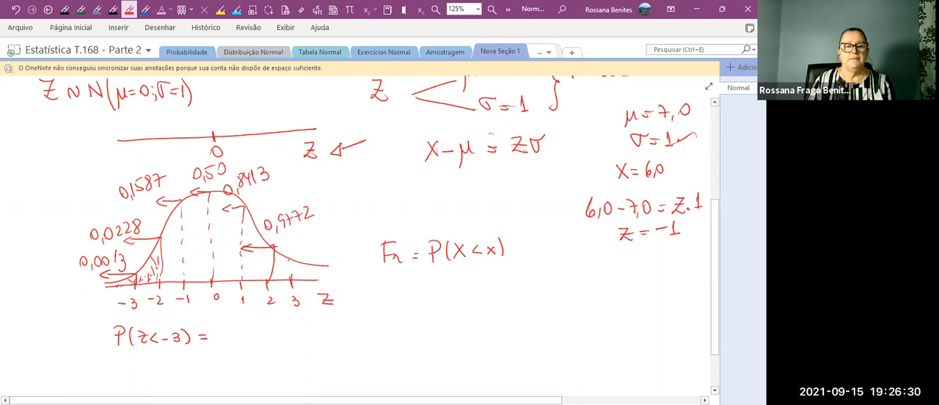
Mark the area below 3 with a vertical line and leftward arrow, and label it 0,9987 after consulting the Tabela Normal section.
drag(291, 259, 291, 282)
mouse_move(290, 262)
mouse_down()
mouse_move(264, 263)
mouse_move(273, 266)
mouse_up()
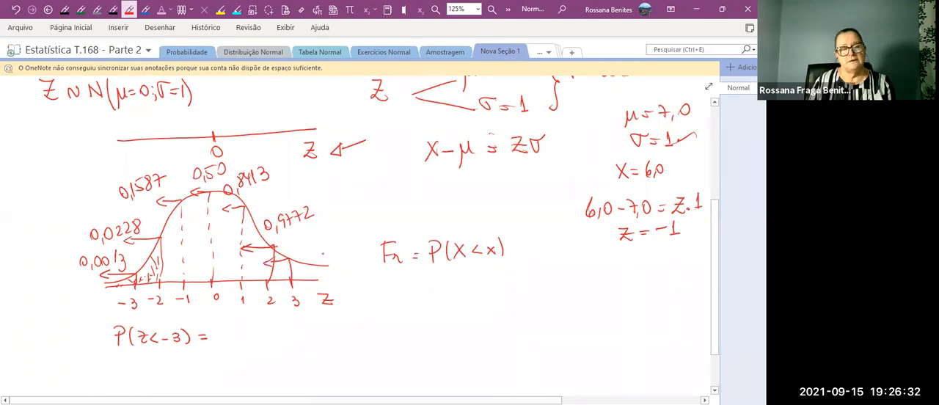
drag(297, 244, 296, 245)
drag(301, 250, 300, 255)
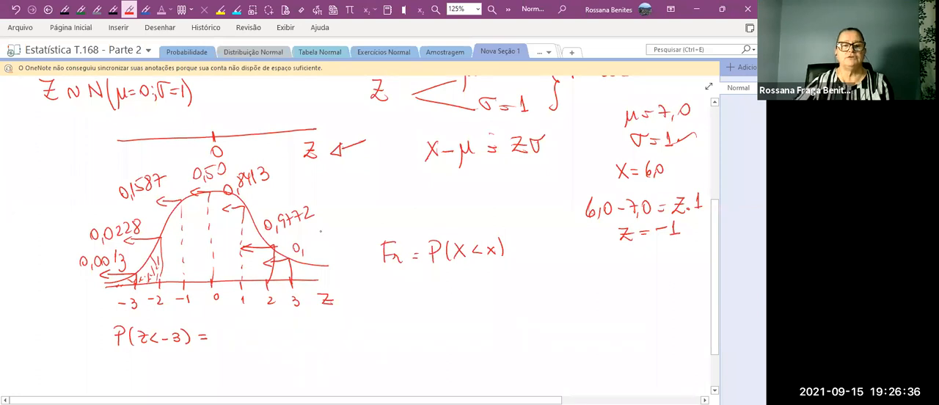
click(320, 53)
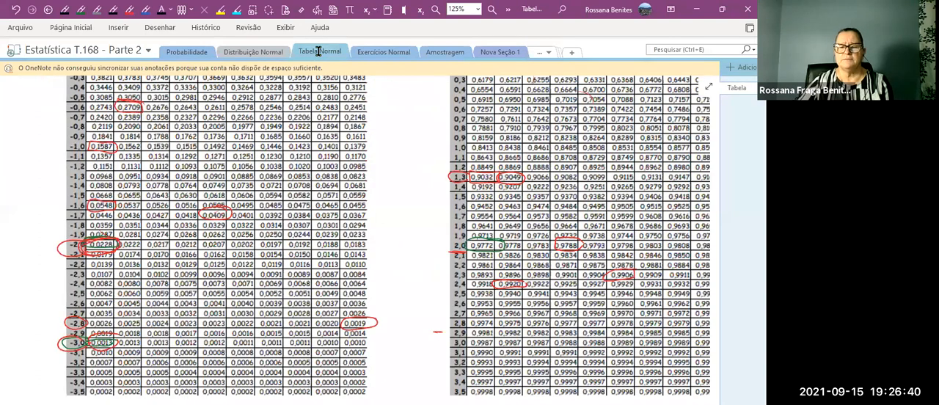
scroll(424, 195, down, 4)
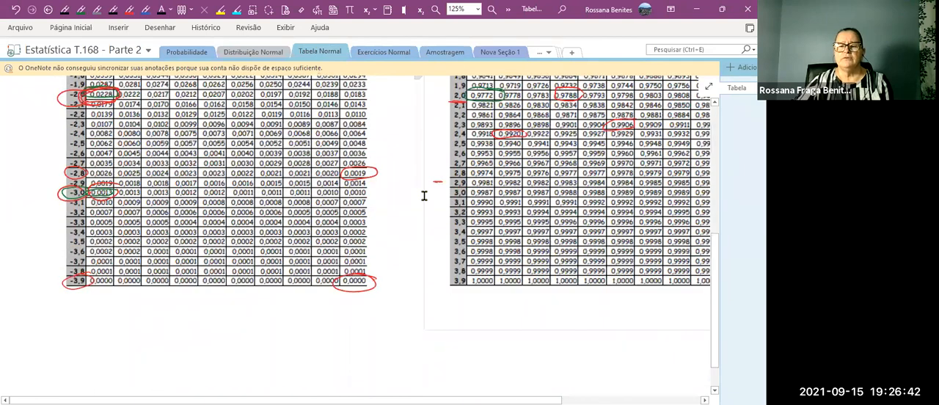
click(505, 54)
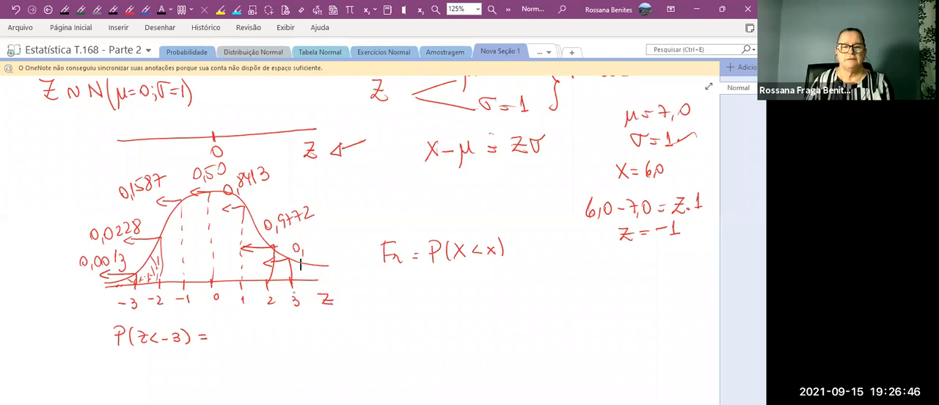
mouse_move(305, 237)
mouse_down()
mouse_move(316, 247)
mouse_move(327, 235)
mouse_up()
drag(332, 231, 335, 242)
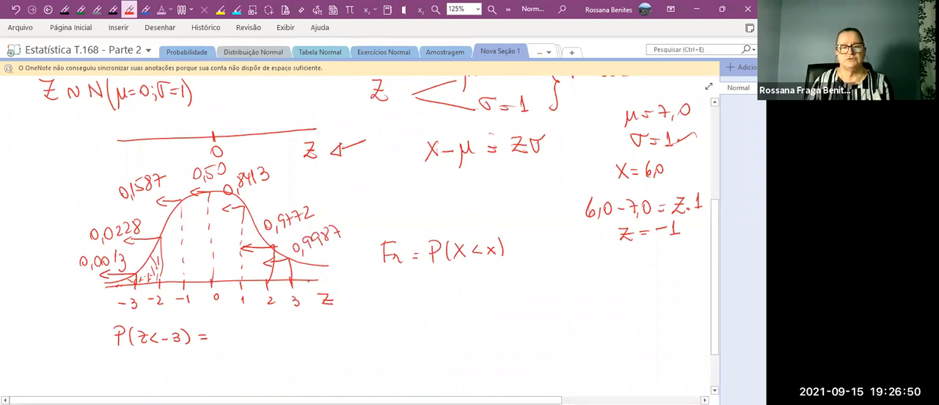
Extend the Z axis past the curve's upper tail and complete the P(Z < −3) = equation with 0,0013.
drag(311, 281, 342, 278)
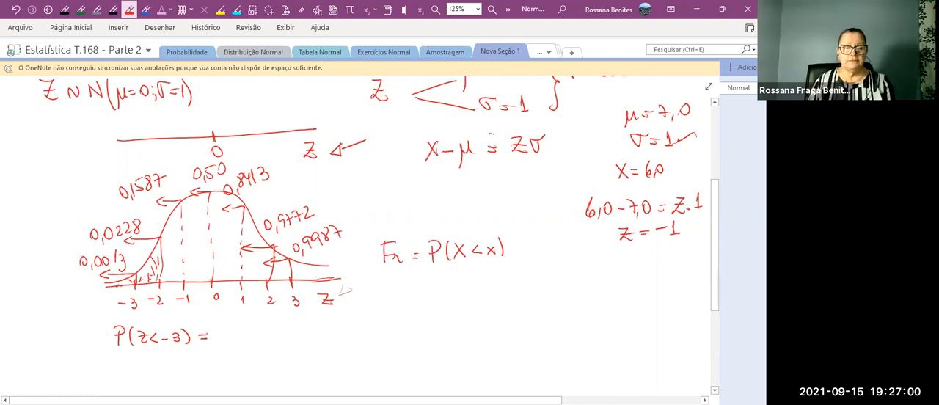
mouse_move(212, 328)
mouse_down()
mouse_move(270, 338)
mouse_move(255, 340)
mouse_up()
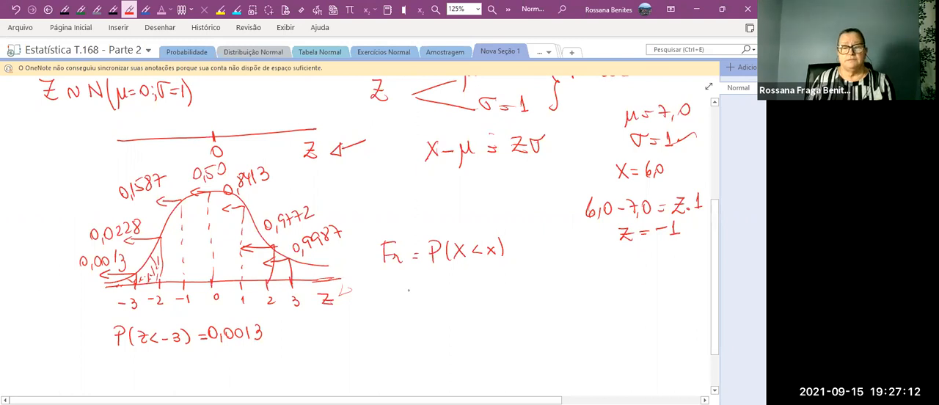
Handwrite P(Z > 2) = below the Fr formula and mark the area above 2 on the curve with a thicker line and rightward arrow.
mouse_move(384, 286)
mouse_down()
mouse_move(405, 305)
mouse_move(476, 302)
mouse_up()
drag(488, 291, 496, 290)
drag(488, 296, 497, 296)
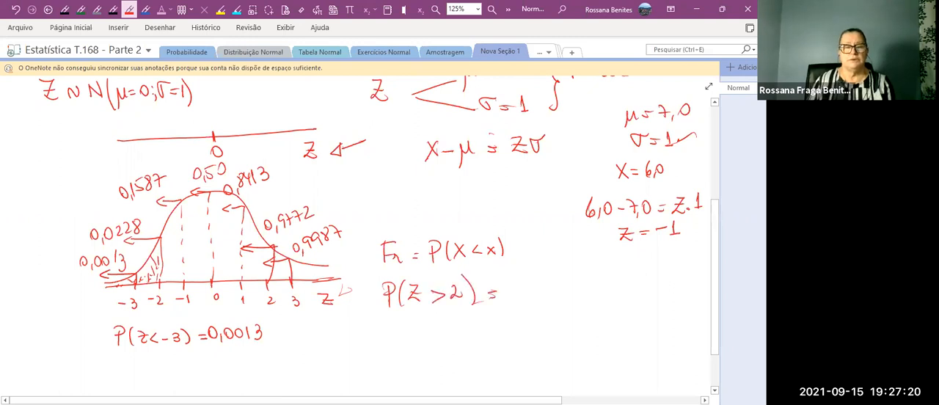
drag(272, 244, 274, 286)
drag(270, 246, 313, 232)
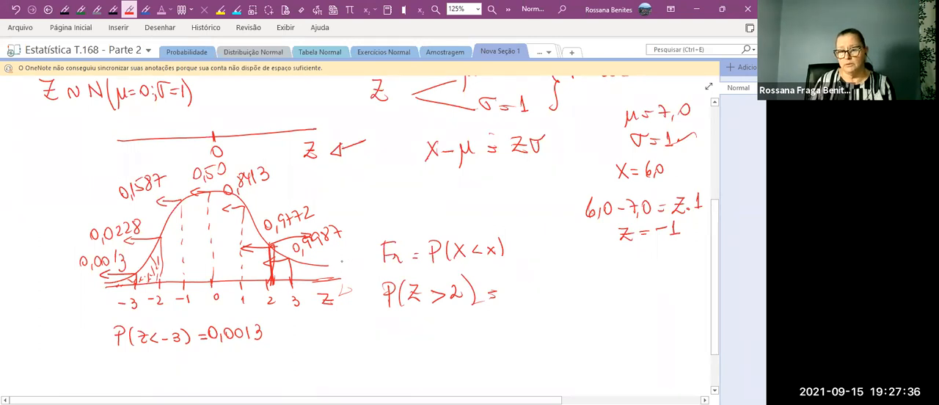
Continue the P(Z > 2) equation with the complement 1 − P(Z < 2) =.
drag(507, 285, 509, 296)
drag(517, 290, 547, 297)
drag(548, 281, 550, 287)
mouse_move(567, 276)
mouse_down()
mouse_move(564, 295)
mouse_move(581, 292)
mouse_up()
mouse_move(591, 277)
mouse_down()
mouse_move(592, 290)
mouse_move(615, 295)
mouse_up()
drag(628, 283, 636, 282)
drag(629, 288, 637, 289)
Handwrite the complement's calculation on two lines below, = 1 − 0,9772 and = 0,0228.
drag(492, 320, 502, 320)
drag(492, 325, 531, 318)
drag(544, 314, 576, 322)
drag(572, 316, 583, 316)
drag(603, 317, 610, 320)
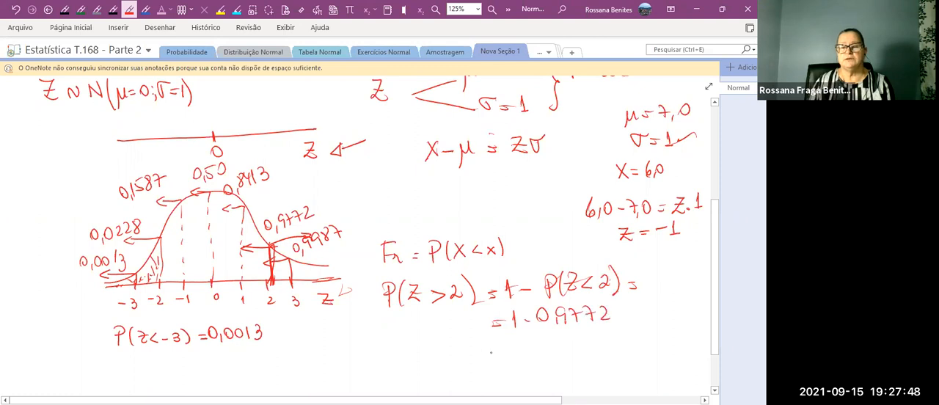
mouse_move(525, 335)
mouse_down()
mouse_move(534, 345)
mouse_move(543, 332)
mouse_move(580, 342)
mouse_move(591, 331)
mouse_up()
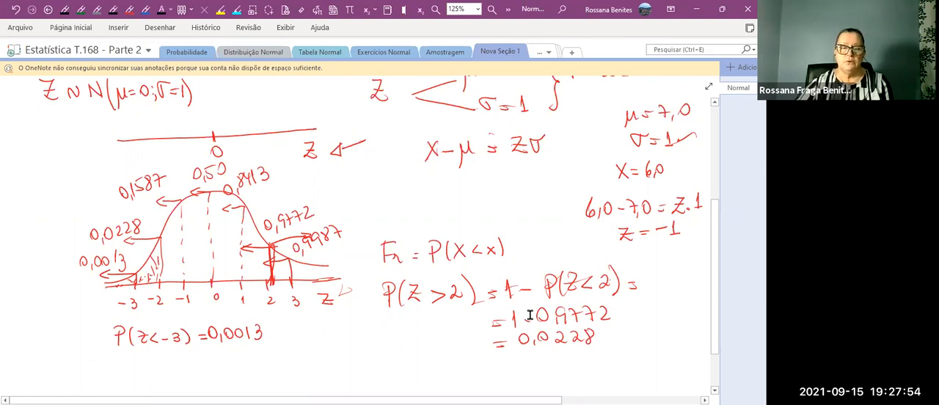
Box the 0,0228 label beside the curve and hatch both tails, above 2 and below −2.
scroll(675, 301, down, 1)
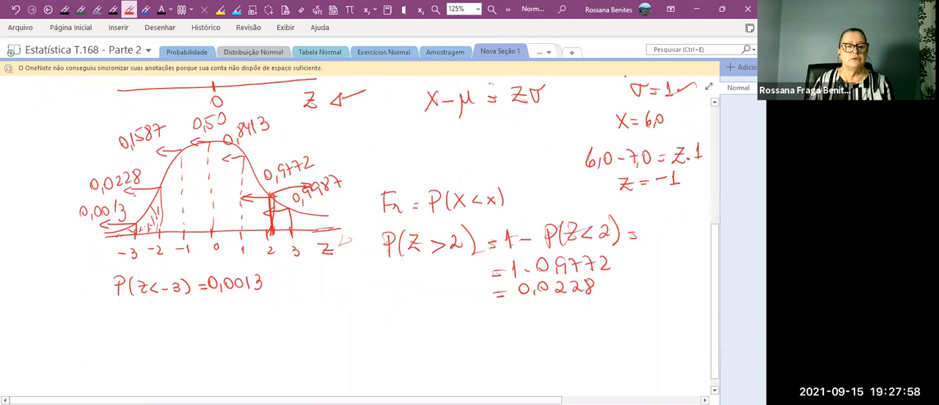
mouse_move(92, 193)
mouse_down()
mouse_move(147, 185)
mouse_move(145, 165)
mouse_move(85, 176)
mouse_move(88, 193)
mouse_up()
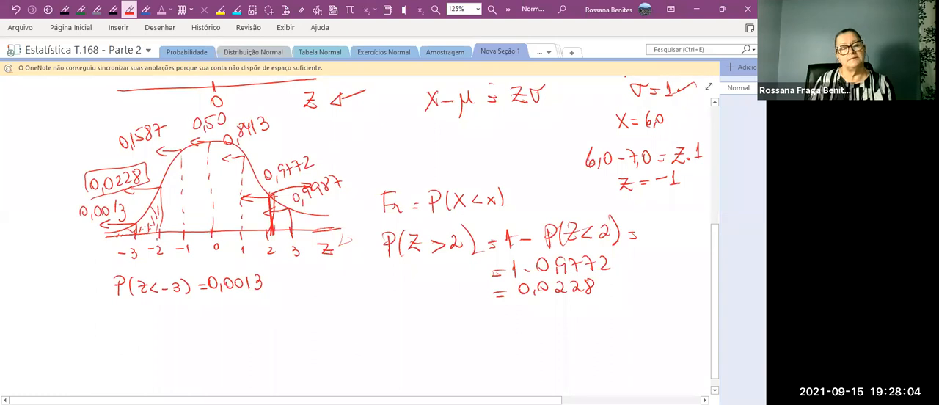
drag(277, 200, 272, 209)
drag(279, 202, 274, 224)
drag(287, 210, 276, 231)
drag(292, 215, 284, 230)
mouse_move(299, 214)
mouse_down()
mouse_move(294, 226)
mouse_move(335, 216)
mouse_up()
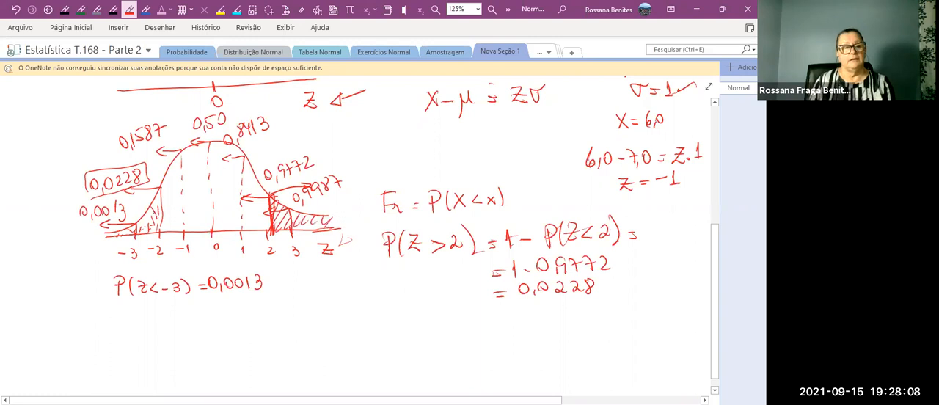
drag(161, 195, 154, 214)
mouse_move(155, 201)
mouse_down()
mouse_move(138, 232)
mouse_move(119, 235)
mouse_up()
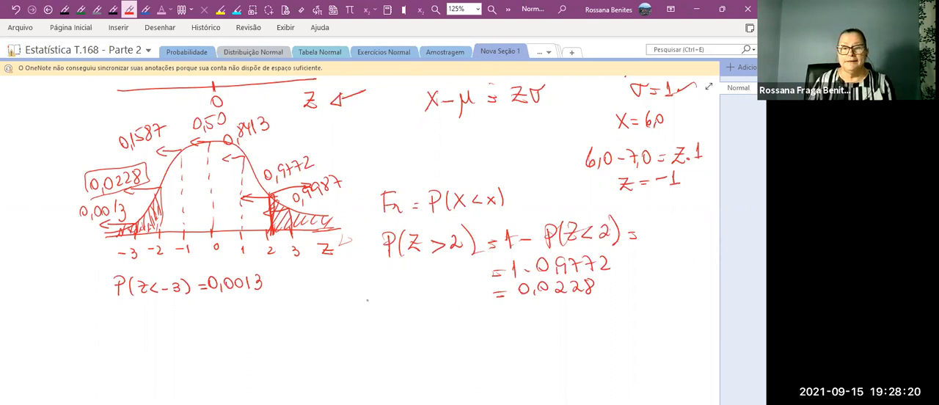
Handwrite "ou" and the alternative expression P(Z < −2) = below the P(Z > 2) calculation.
mouse_move(356, 296)
mouse_down()
mouse_move(380, 295)
mouse_move(369, 341)
mouse_up()
drag(369, 318, 370, 329)
mouse_move(383, 318)
mouse_down()
mouse_move(382, 340)
mouse_move(428, 339)
mouse_up()
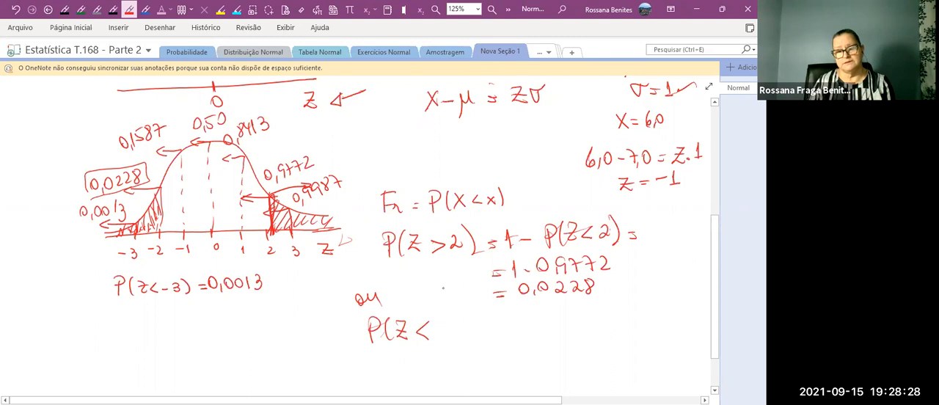
drag(453, 324, 465, 337)
drag(466, 316, 470, 339)
drag(487, 329, 496, 330)
drag(487, 334, 496, 334)
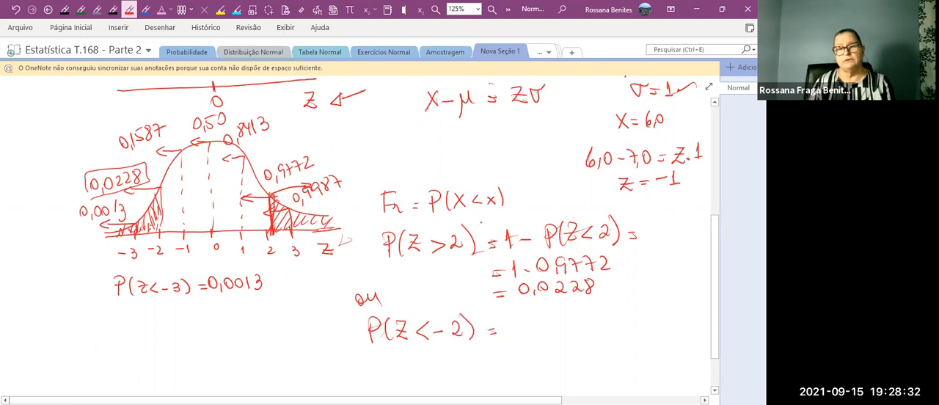
Write "maior que" under P(Z > 2) and complete the P(Z < −2) equation with 0,0228.
mouse_move(343, 273)
mouse_down()
mouse_move(411, 263)
mouse_move(420, 276)
mouse_move(439, 268)
mouse_up()
click(514, 328)
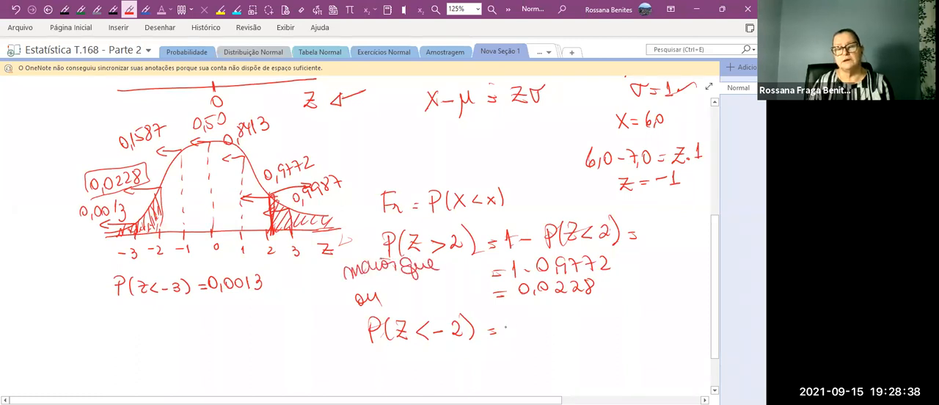
drag(513, 318, 513, 319)
mouse_move(526, 325)
mouse_down()
mouse_move(534, 317)
mouse_move(571, 329)
mouse_move(582, 317)
mouse_up()
click(547, 321)
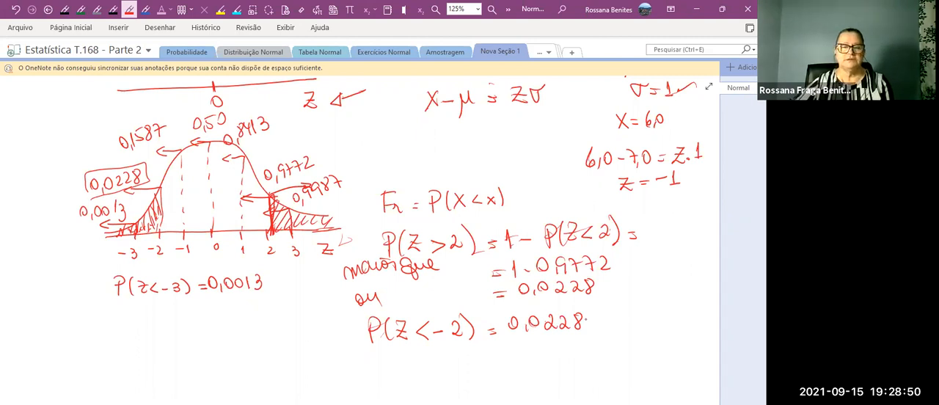
Handwrite the heading "Entre 2 valores" with P(−2 < Z < +2) = beneath it, below the P(Z < −3) equation.
scroll(643, 341, down, 1)
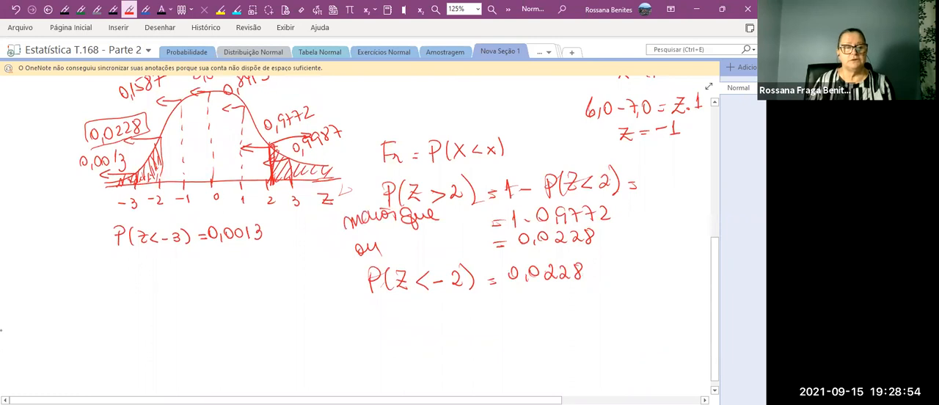
mouse_move(65, 304)
mouse_down()
mouse_move(61, 329)
mouse_move(93, 318)
mouse_up()
mouse_move(89, 324)
mouse_down()
mouse_move(130, 321)
mouse_move(114, 309)
mouse_move(167, 322)
mouse_move(191, 305)
mouse_move(238, 301)
mouse_up()
drag(141, 339, 160, 359)
mouse_move(233, 330)
mouse_down()
mouse_move(251, 343)
mouse_move(200, 352)
mouse_up()
mouse_move(269, 331)
mouse_down()
mouse_move(270, 345)
mouse_move(280, 344)
mouse_up()
mouse_move(272, 338)
mouse_down()
mouse_move(310, 349)
mouse_move(342, 342)
mouse_up()
drag(331, 337, 340, 338)
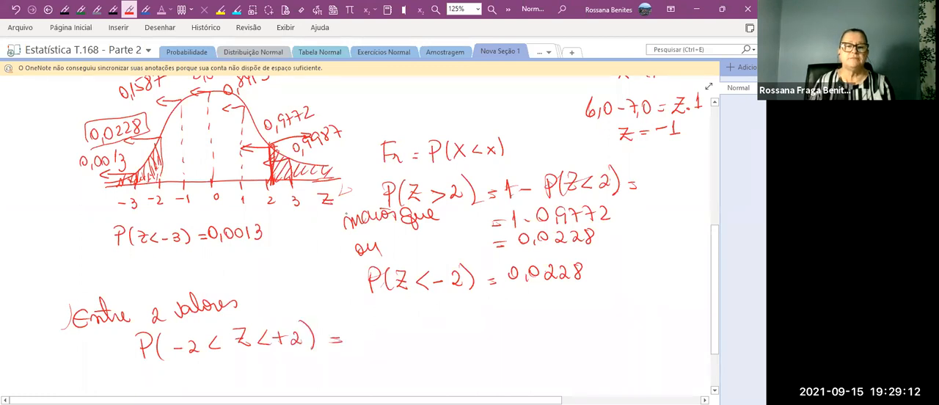
Draw a long leftward arrow under the axis starting at 2 and circle the 0,9772 label.
mouse_move(274, 202)
mouse_down()
mouse_move(274, 221)
mouse_move(209, 211)
mouse_move(81, 216)
mouse_move(90, 224)
mouse_up()
mouse_move(316, 98)
mouse_down()
mouse_move(294, 98)
mouse_move(259, 138)
mouse_move(326, 102)
mouse_up()
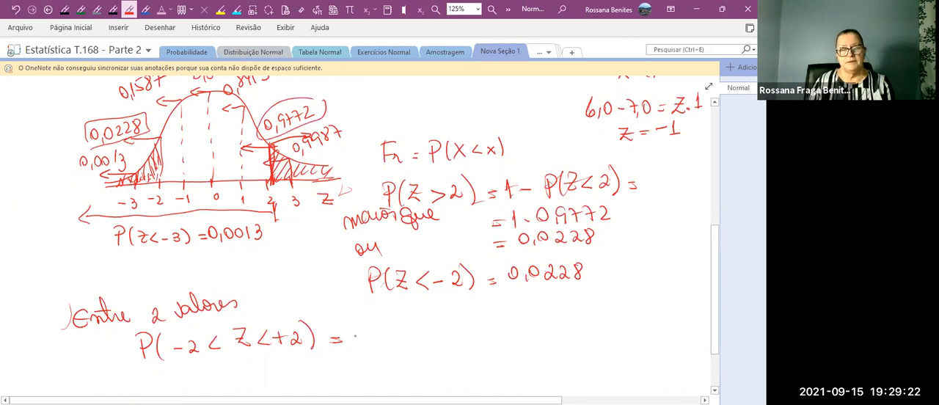
Draw an arrow down to the +2 in P(−2 < Z < +2) and write 0,9772 − after the equals sign.
mouse_move(300, 281)
mouse_down()
mouse_move(293, 321)
mouse_move(299, 316)
mouse_up()
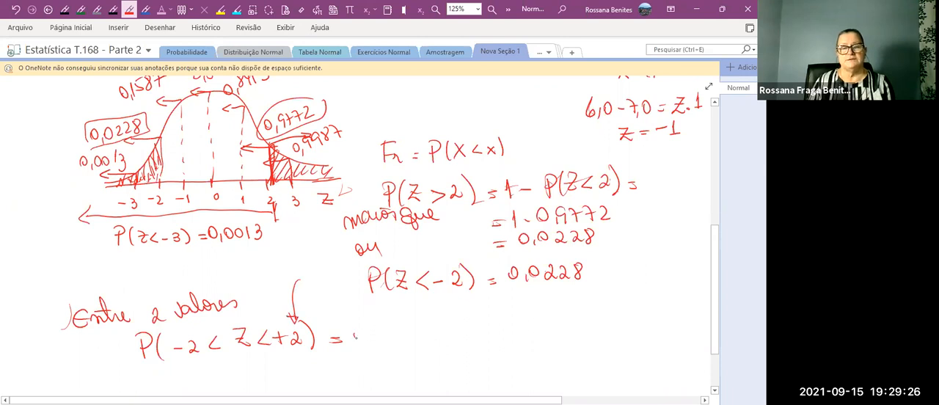
drag(359, 329, 358, 330)
drag(365, 337, 364, 342)
mouse_move(376, 331)
mouse_down()
mouse_move(374, 340)
mouse_move(389, 339)
mouse_up()
click(415, 335)
mouse_move(399, 329)
mouse_down()
mouse_move(405, 340)
mouse_move(426, 336)
mouse_up()
drag(437, 334, 457, 334)
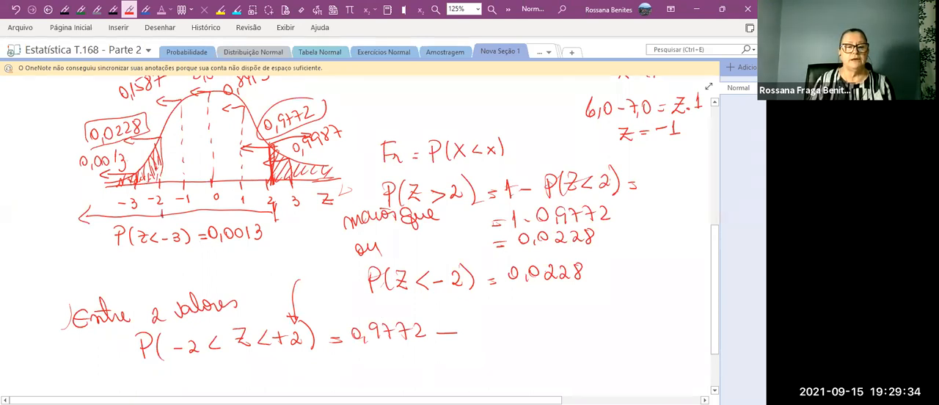
Draw a leftward arrow under the axis starting at −2 and continue the between-values equation with 0,0228 =.
mouse_move(159, 214)
mouse_down()
mouse_move(83, 213)
mouse_move(85, 225)
mouse_up()
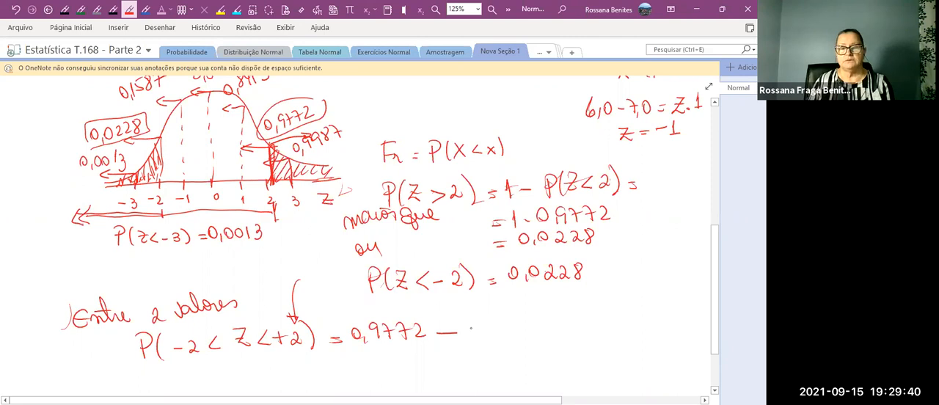
drag(474, 322, 474, 324)
drag(483, 332, 490, 323)
mouse_move(502, 323)
mouse_down()
mouse_move(527, 335)
mouse_move(532, 320)
mouse_up()
drag(544, 326, 554, 326)
drag(543, 331, 553, 331)
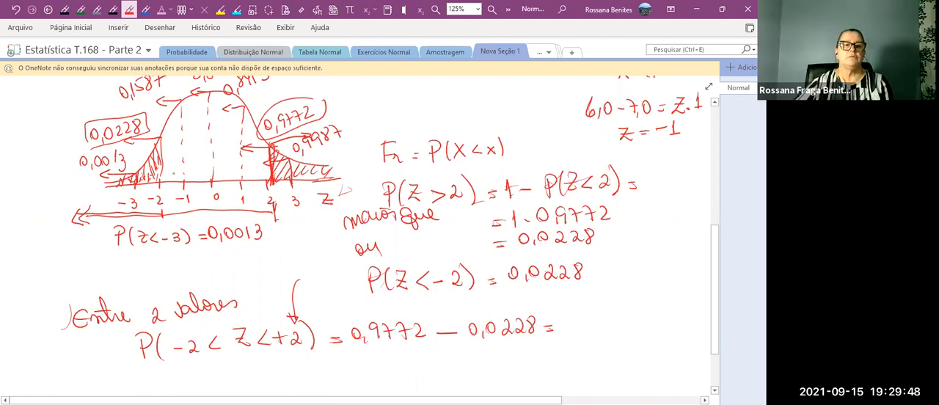
Hatch the area under the curve between −2 and 2 in blue and circle both axis labels.
click(145, 10)
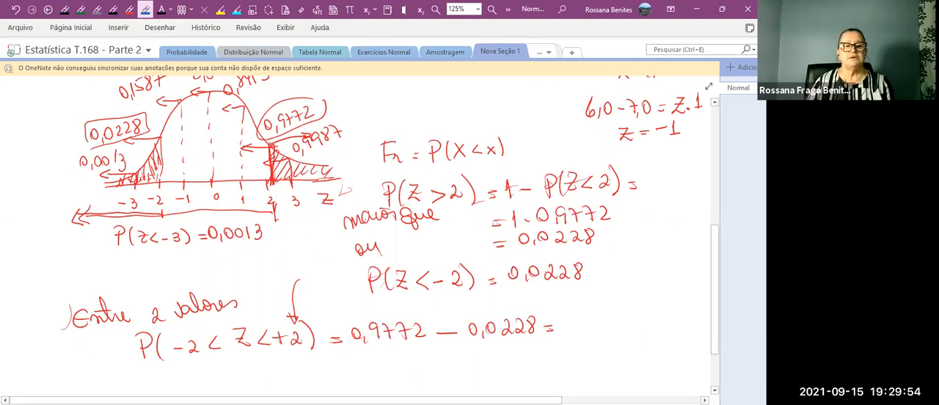
drag(188, 103, 163, 147)
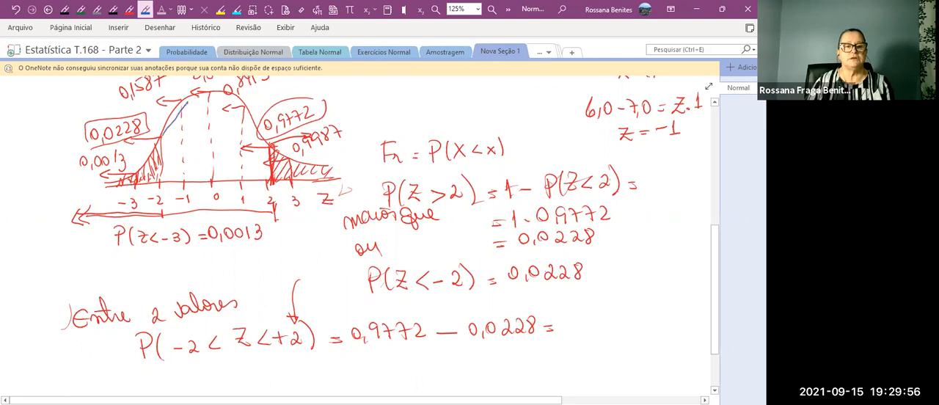
drag(198, 98, 169, 164)
drag(222, 95, 170, 178)
drag(242, 100, 181, 183)
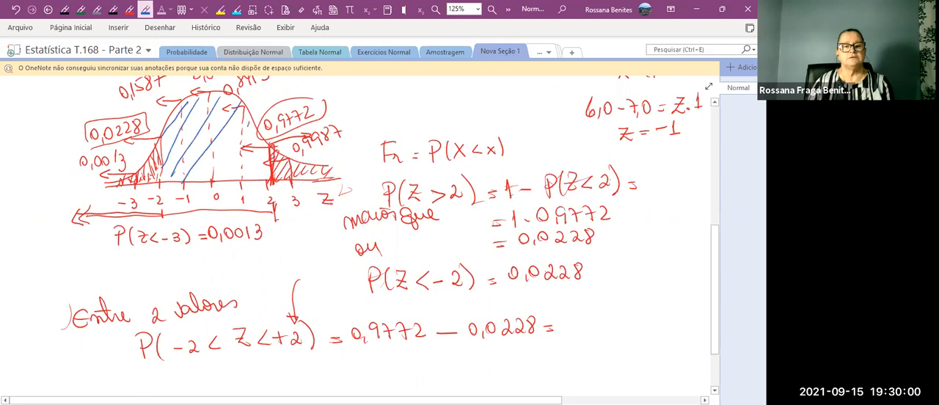
drag(249, 125, 215, 184)
drag(266, 135, 234, 184)
mouse_move(268, 159)
mouse_down()
mouse_move(254, 180)
mouse_move(282, 198)
mouse_up()
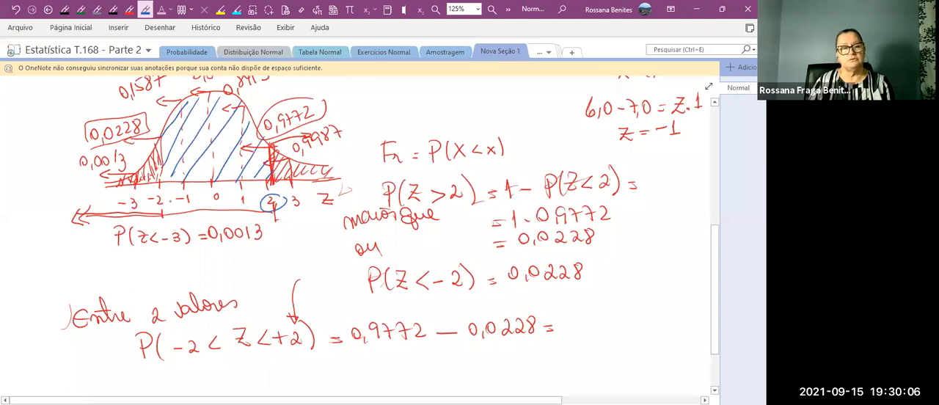
mouse_move(169, 189)
mouse_down()
mouse_move(139, 204)
mouse_move(151, 216)
mouse_move(173, 196)
mouse_up()
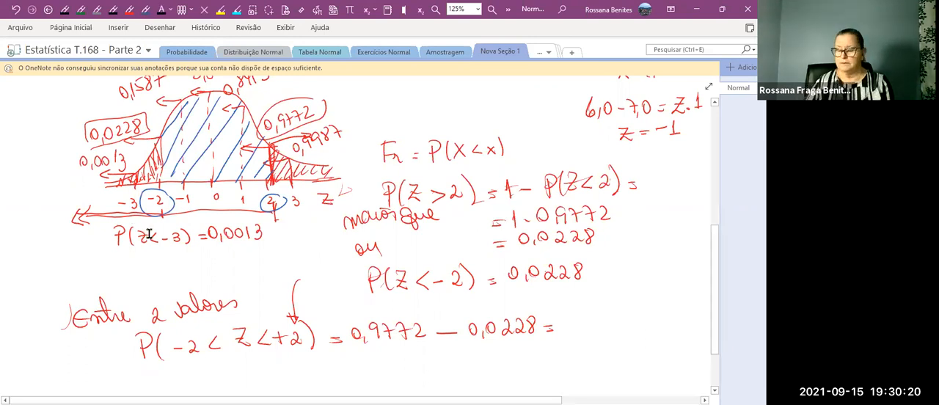
Write the result 0,9544 in blue at the end of the between-values equation, with a double slash after it.
click(145, 9)
drag(565, 314, 565, 315)
mouse_move(577, 316)
mouse_down()
mouse_move(588, 323)
mouse_move(602, 305)
mouse_up()
mouse_move(608, 302)
mouse_down()
mouse_move(613, 325)
mouse_move(629, 316)
mouse_move(627, 325)
mouse_up()
click(620, 315)
drag(637, 321, 636, 334)
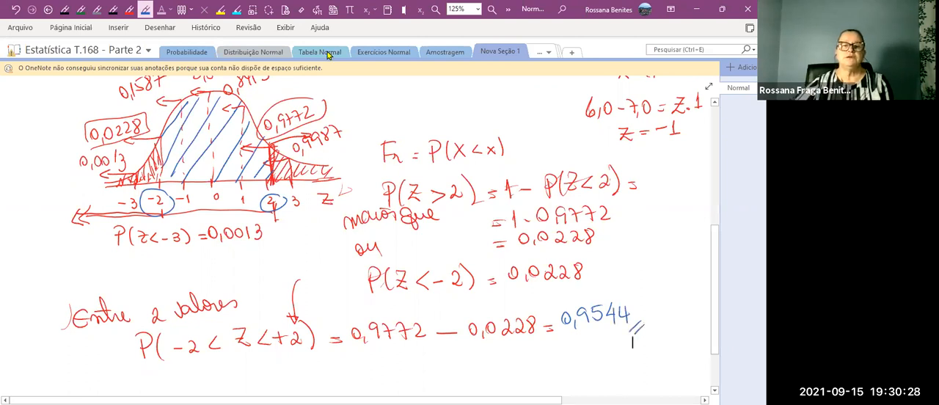
In the Distribuição Normal section, circle −2σ and +2σ in blue and draw an arrow to 95,44%.
click(273, 56)
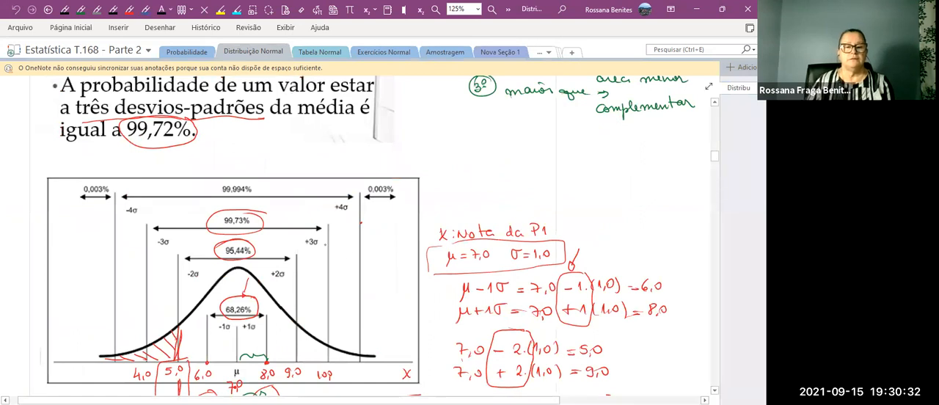
mouse_move(197, 266)
mouse_down()
mouse_move(176, 277)
mouse_move(192, 264)
mouse_up()
mouse_move(269, 270)
mouse_down()
mouse_move(286, 266)
mouse_move(269, 273)
mouse_up()
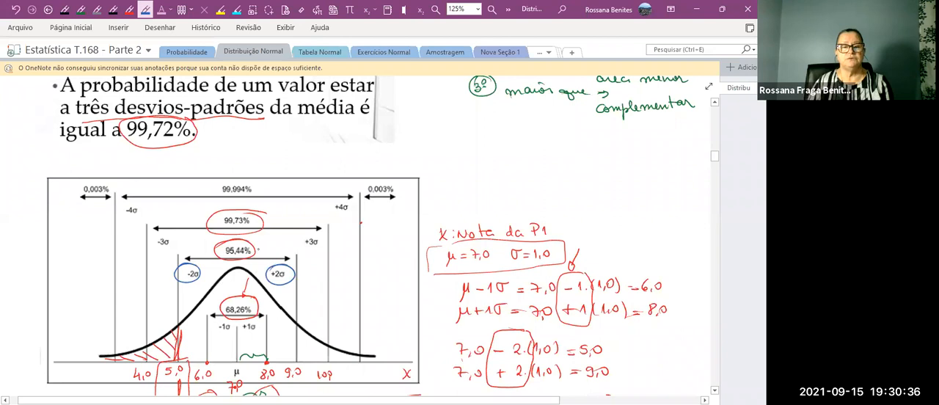
drag(275, 230, 259, 251)
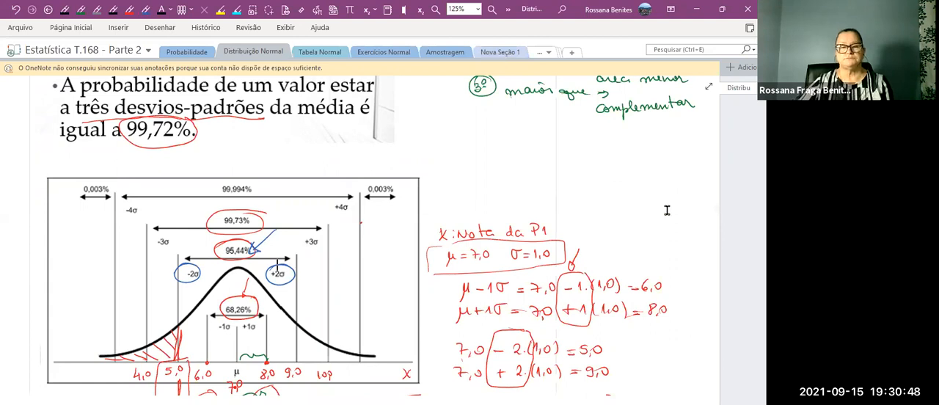
Return to the Nova Seção 1 notes and review the standard normal formulas and the less-than, greater-than and between-values examples.
scroll(665, 208, up, 3)
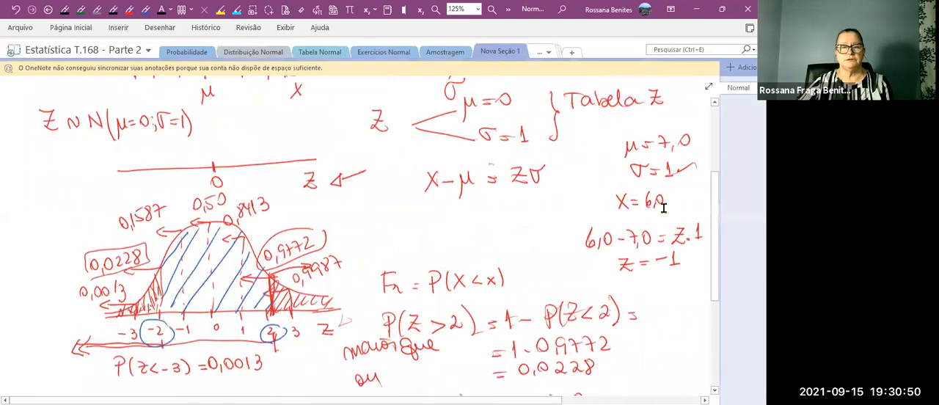
scroll(663, 208, up, 4)
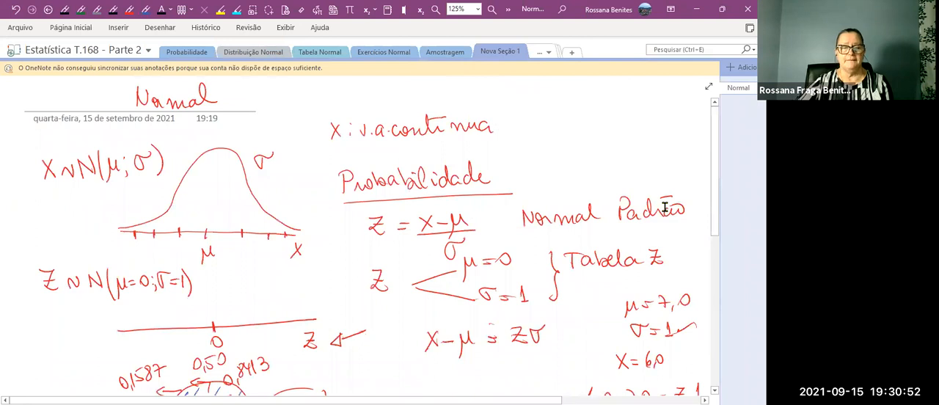
scroll(664, 208, down, 3)
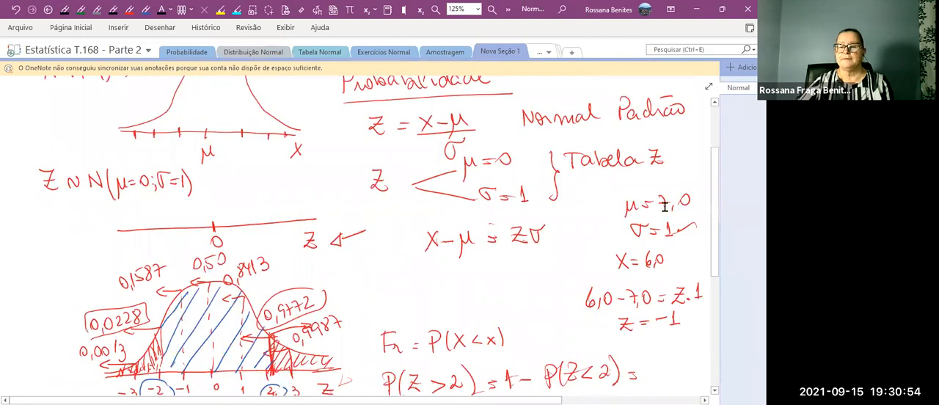
scroll(665, 208, down, 3)
scroll(665, 208, down, 3)
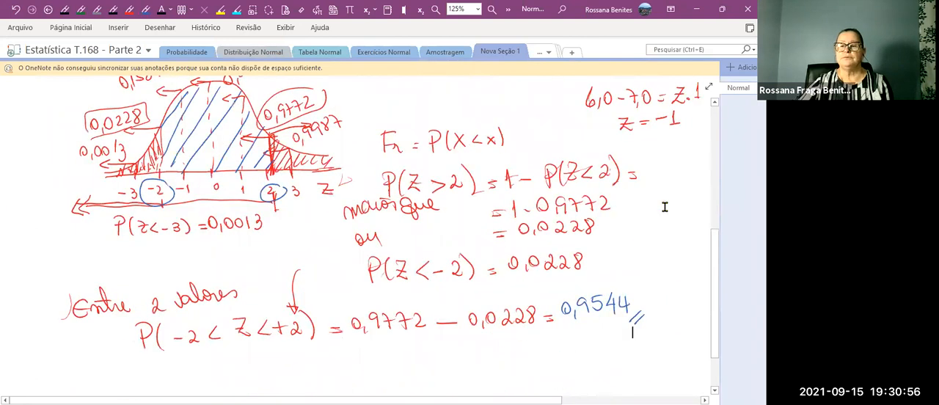
scroll(665, 207, down, 3)
scroll(665, 206, up, 2)
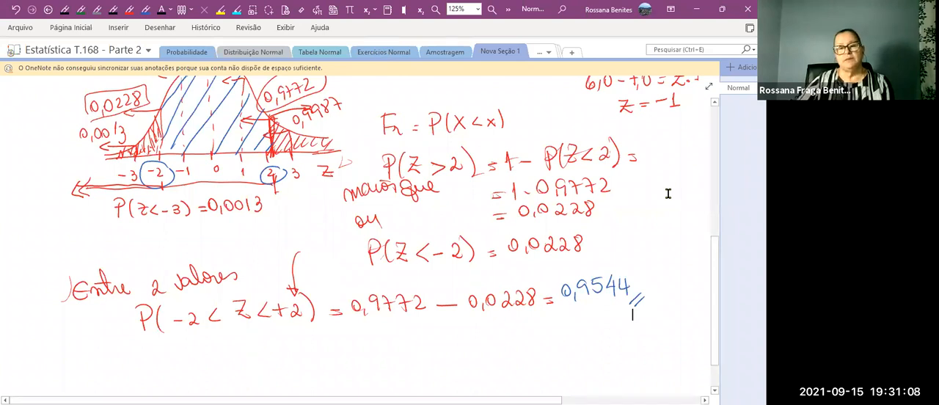
scroll(668, 193, up, 5)
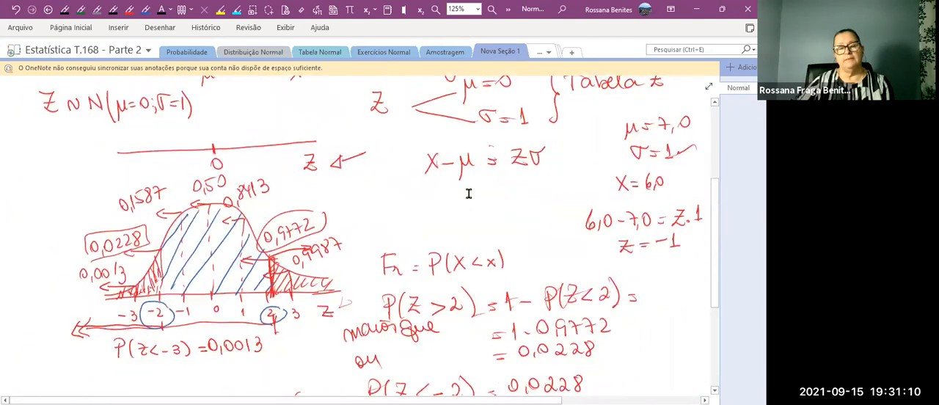
scroll(468, 193, down, 5)
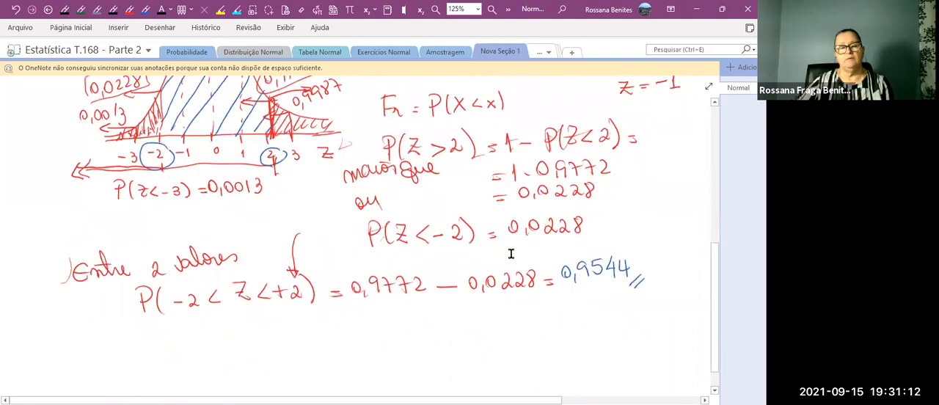
scroll(511, 254, down, 1)
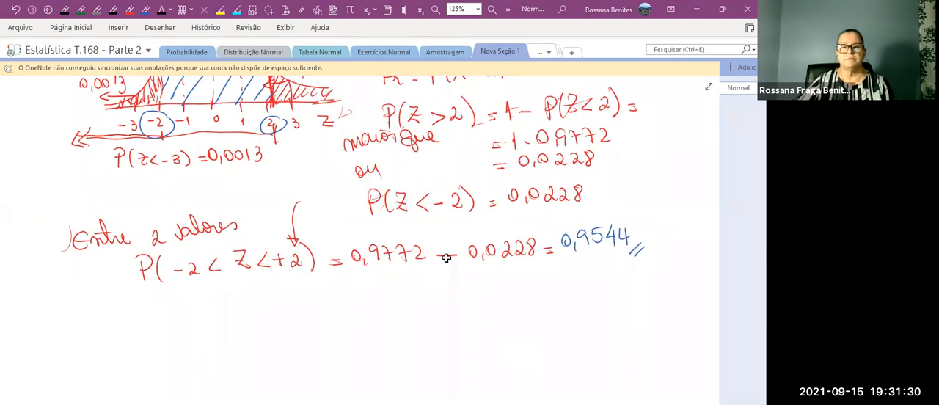
Switch to the Excel exercise workbook, look over exercise 7 and open the Ex 9 sheet.
key(alt+Tab)
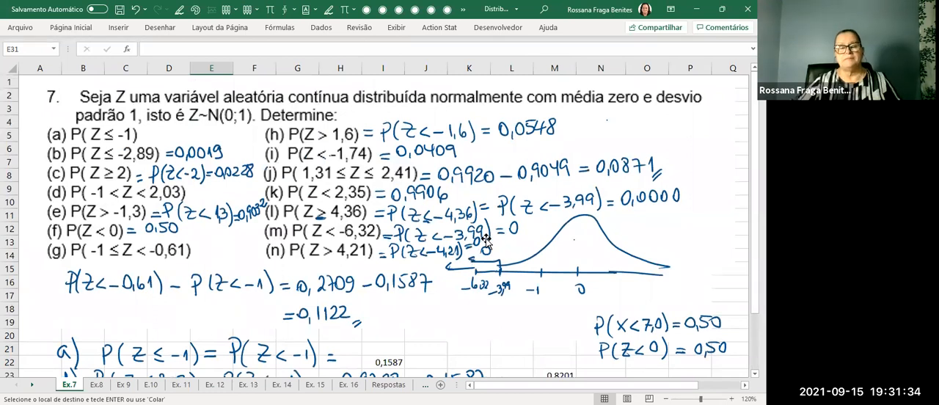
scroll(488, 212, down, 2)
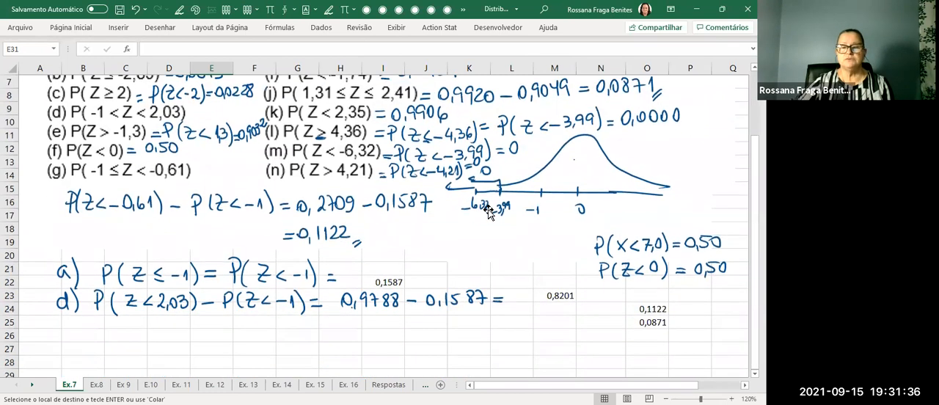
scroll(489, 212, up, 2)
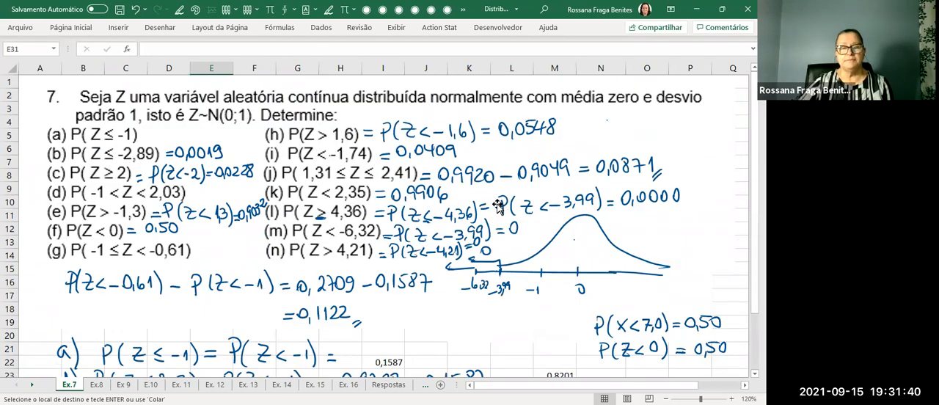
scroll(469, 265, down, 2)
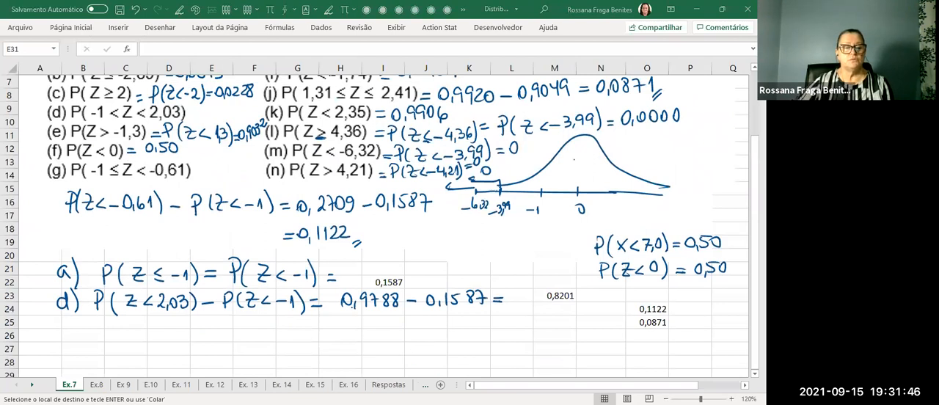
click(123, 386)
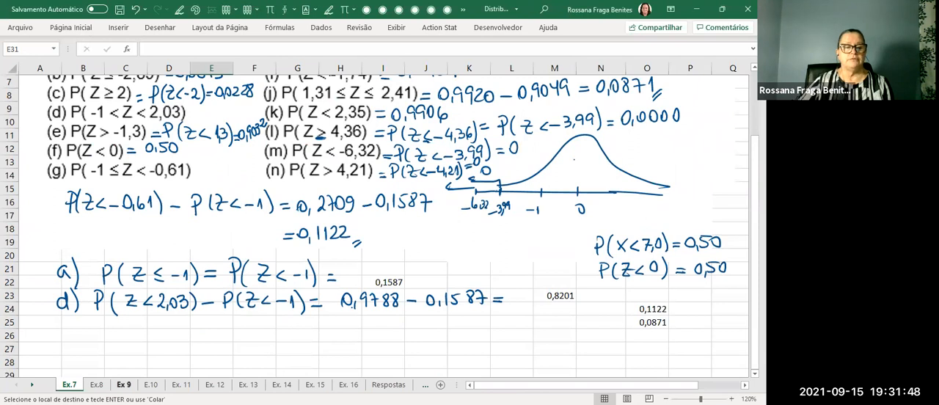
click(123, 385)
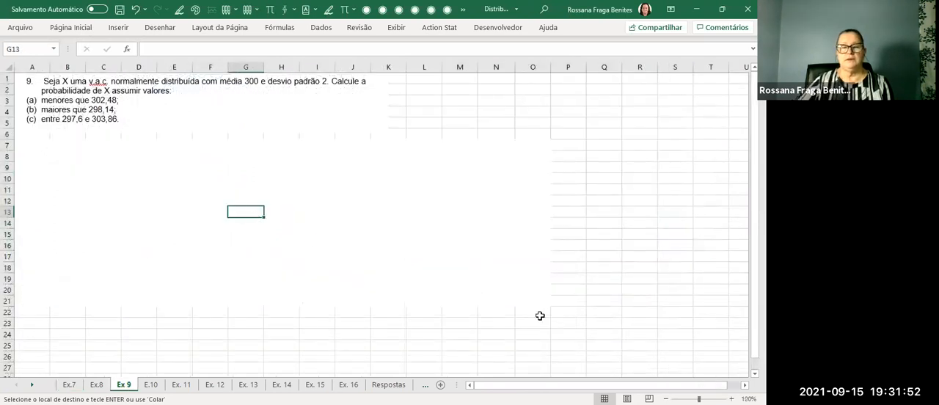
Handwrite X branching to μ = 300 and σ = 2 beside the exercise 9 statement.
click(165, 141)
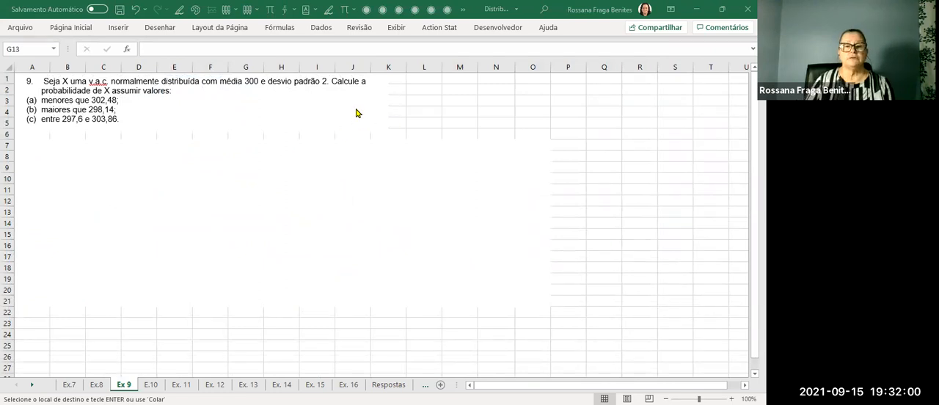
mouse_move(411, 111)
mouse_down()
mouse_move(423, 122)
mouse_move(410, 124)
mouse_move(495, 94)
mouse_up()
drag(488, 98, 532, 88)
mouse_move(441, 116)
mouse_down()
mouse_move(471, 133)
mouse_move(492, 118)
mouse_move(530, 130)
mouse_up()
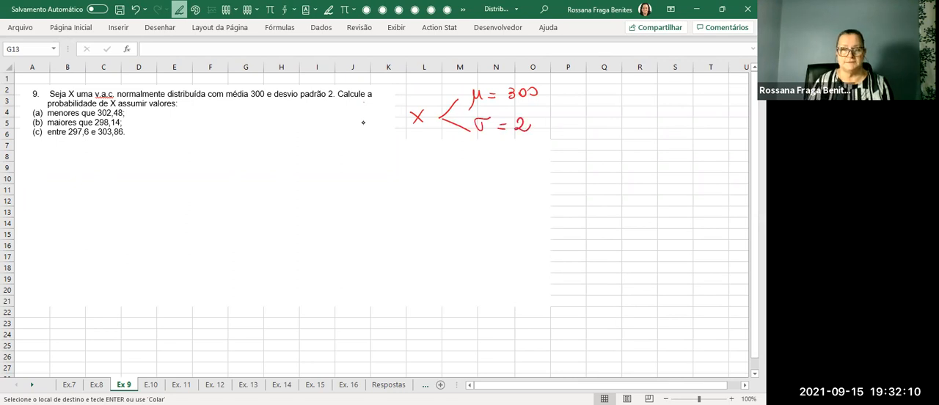
Sketch a normal curve over an X axis below the parameters, labelling 300 at the mean and σ = 2 beside the curve.
drag(440, 193, 607, 185)
mouse_move(439, 187)
mouse_down()
mouse_move(479, 179)
mouse_move(539, 136)
mouse_move(654, 182)
mouse_up()
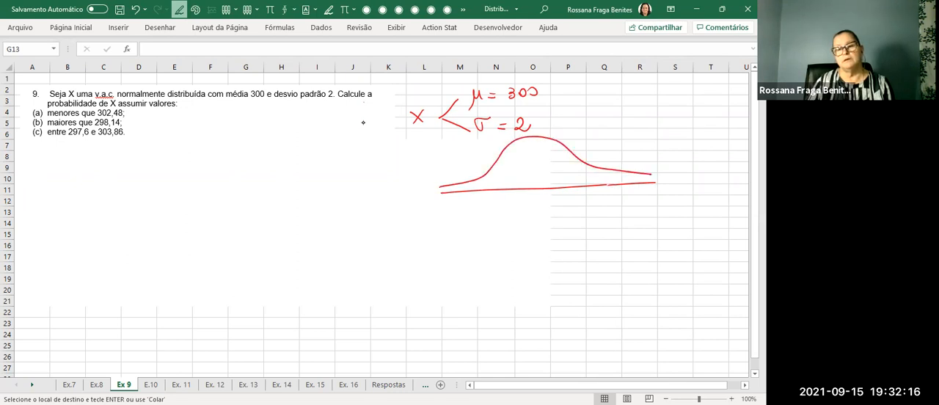
drag(529, 203, 528, 212)
drag(541, 203, 550, 203)
drag(573, 136, 607, 144)
drag(649, 186, 657, 197)
drag(657, 187, 648, 197)
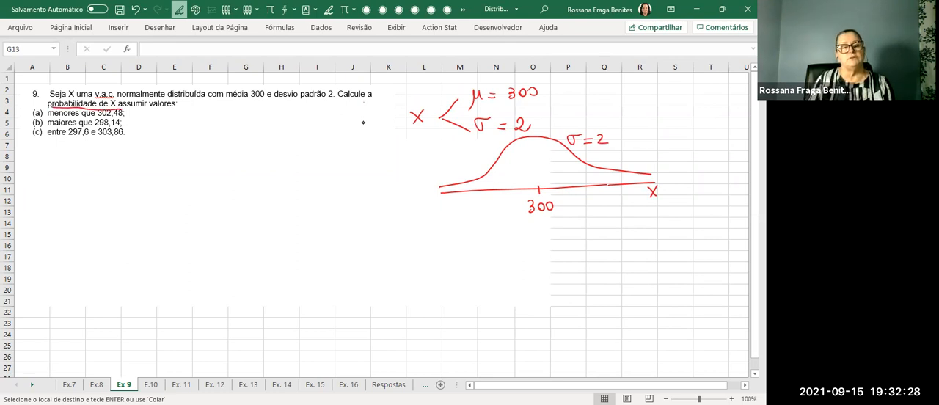
Handwrite a) P(X < 302,48) below the exercise 9 statement.
drag(40, 207, 47, 226)
drag(61, 198, 62, 220)
drag(62, 200, 63, 213)
mouse_move(80, 200)
mouse_down()
mouse_move(79, 222)
mouse_move(98, 217)
mouse_up()
mouse_move(98, 205)
mouse_down()
mouse_move(89, 218)
mouse_move(137, 206)
mouse_move(170, 211)
mouse_up()
click(156, 213)
drag(184, 194, 186, 216)
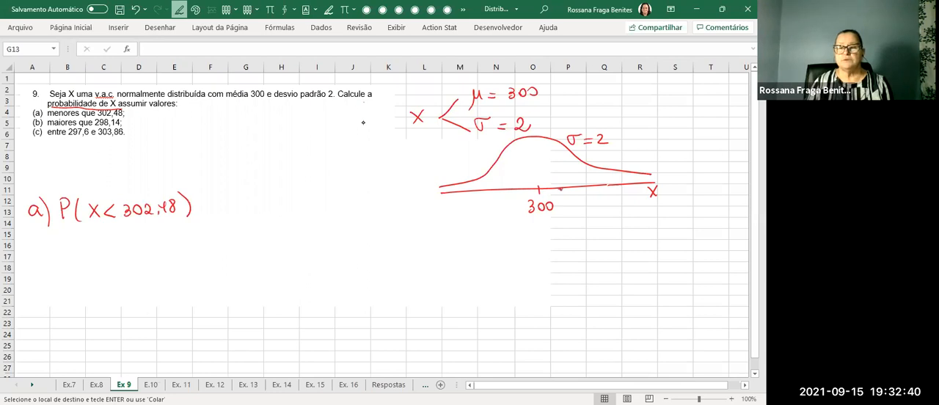
Label 302,48 on the X axis, draw a vertical line up to the curve and hatch the area below that value.
mouse_move(563, 198)
mouse_down()
mouse_move(563, 206)
mouse_move(598, 199)
mouse_up()
drag(597, 192, 603, 204)
mouse_move(559, 188)
mouse_down()
mouse_move(554, 141)
mouse_move(556, 173)
mouse_up()
drag(505, 163, 540, 178)
drag(492, 173, 530, 184)
drag(484, 180, 510, 189)
drag(468, 183, 486, 188)
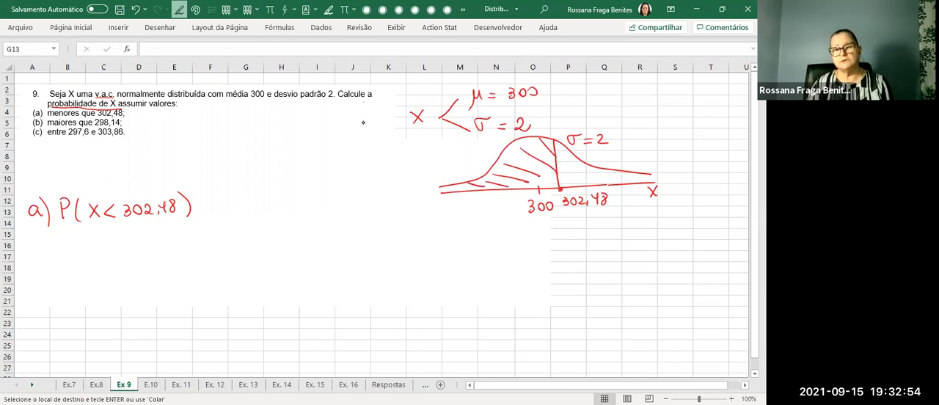
Draw a Z axis beneath the X axis and mark 0 and z1 under 300 and 302,48.
mouse_move(452, 234)
mouse_down()
mouse_move(665, 215)
mouse_move(665, 238)
mouse_up()
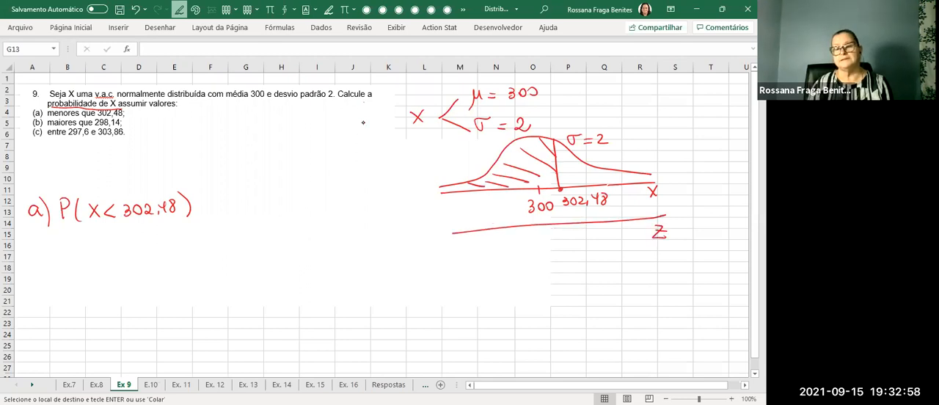
mouse_move(545, 222)
mouse_down()
mouse_move(546, 241)
mouse_move(581, 249)
mouse_up()
click(567, 226)
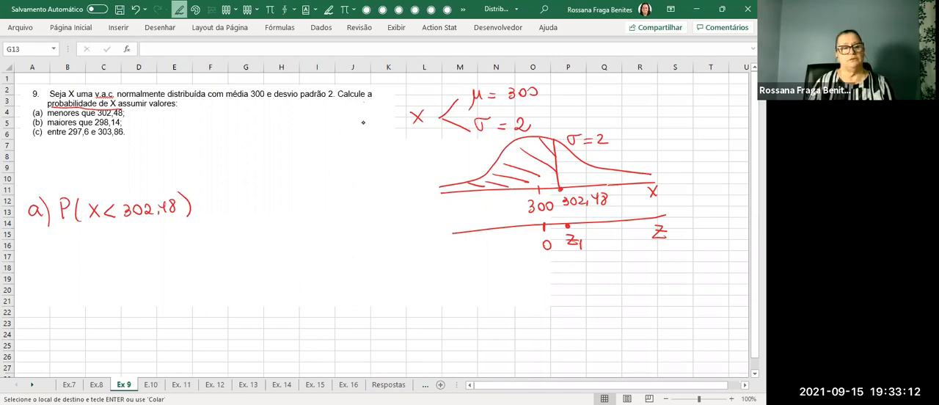
Handwrite the conversion Z = (302,48 − 300)/2 = 1,24 below the part a) probability.
mouse_move(98, 246)
mouse_down()
mouse_move(103, 262)
mouse_move(124, 253)
mouse_up()
mouse_move(112, 260)
mouse_down()
mouse_move(152, 248)
mouse_move(171, 255)
mouse_up()
drag(179, 243, 180, 256)
mouse_move(190, 242)
mouse_down()
mouse_move(185, 250)
mouse_move(189, 242)
mouse_up()
drag(199, 251, 219, 254)
drag(232, 241, 242, 242)
drag(138, 266, 257, 258)
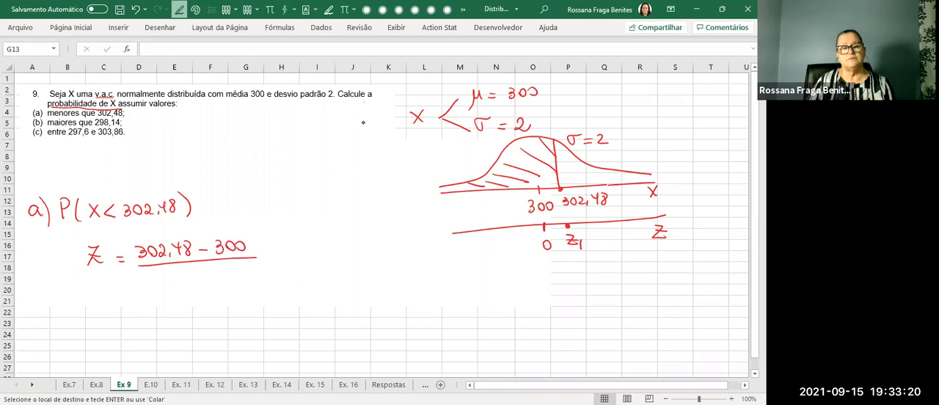
mouse_move(202, 269)
mouse_down()
mouse_move(200, 279)
mouse_move(217, 278)
mouse_up()
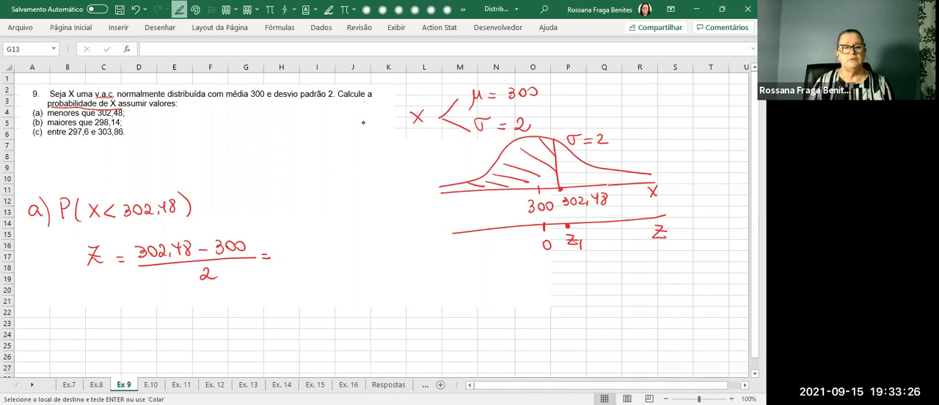
mouse_move(286, 246)
mouse_down()
mouse_move(291, 256)
mouse_move(320, 257)
mouse_up()
Continue the part a) line after P(X < 302,48) with = P(Z < 1,24) =.
drag(199, 209, 210, 207)
drag(199, 204, 223, 211)
mouse_move(237, 187)
mouse_down()
mouse_move(233, 209)
mouse_move(288, 203)
mouse_up()
drag(291, 200, 313, 197)
drag(310, 188, 315, 210)
key(Escape)
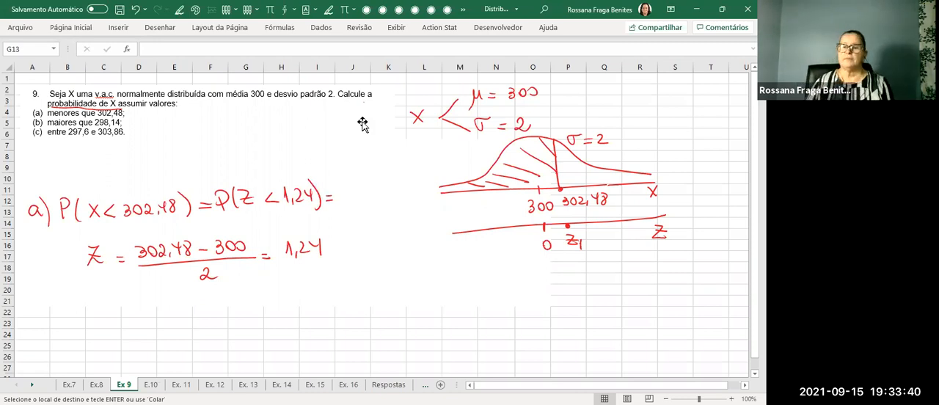
Handwrite an arrow from z1 on the Z axis leading to the value 1,24.
key(alt+5)
drag(573, 265, 605, 269)
drag(610, 266, 628, 261)
drag(630, 255, 626, 265)
key(Escape)
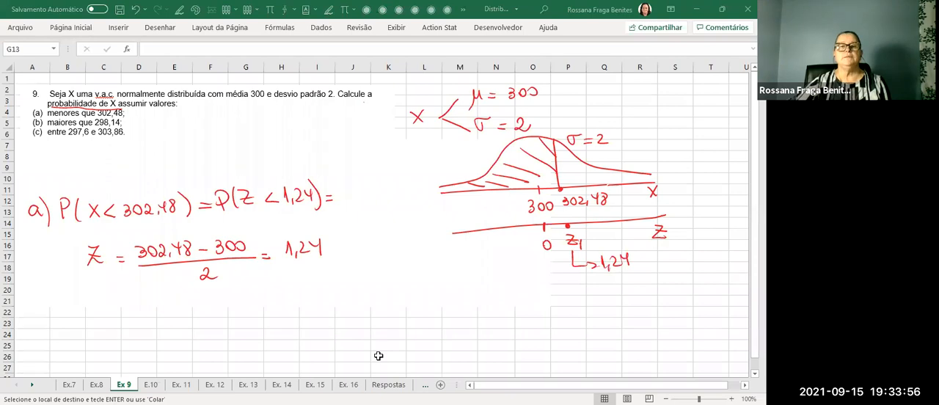
Switch to tabela_normal.pdf in the browser, enlarge the normal table and set the drawing pen to dark green.
key(alt+Tab)
scroll(545, 176, down, 2)
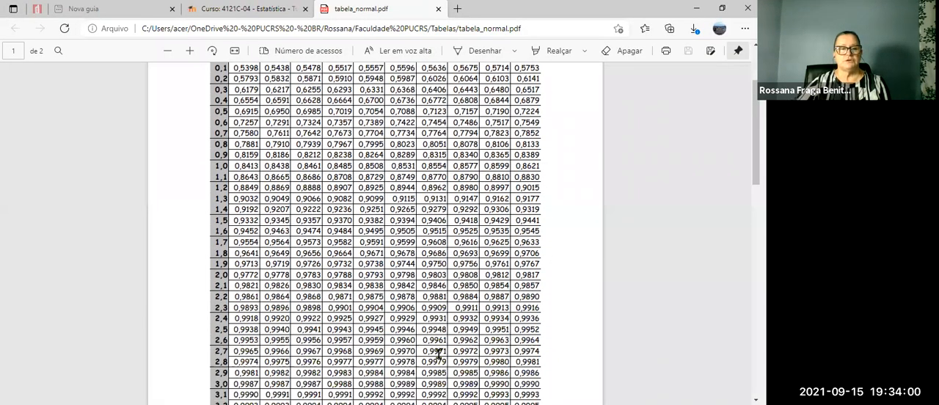
key(alt+Tab)
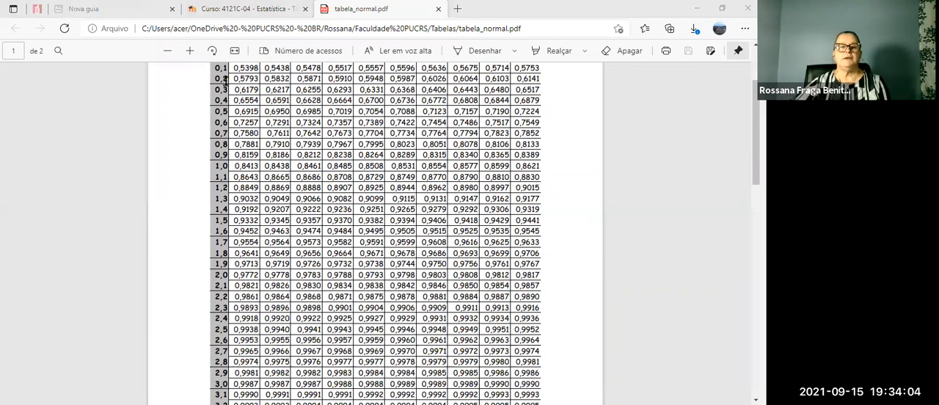
click(188, 51)
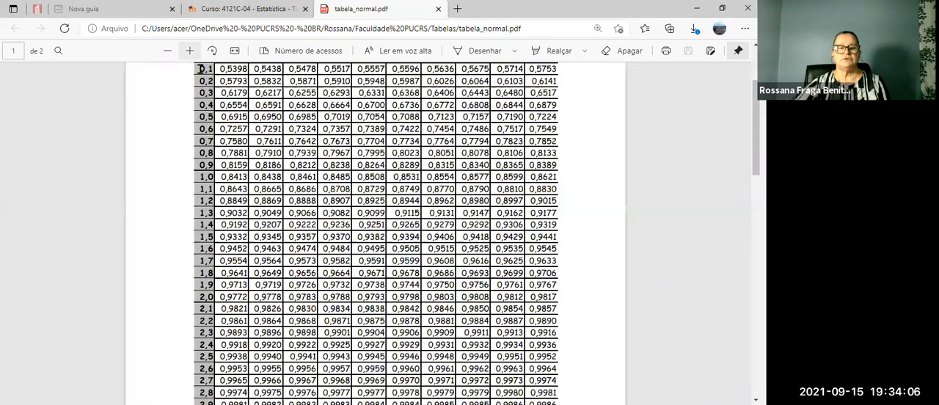
scroll(387, 225, up, 1)
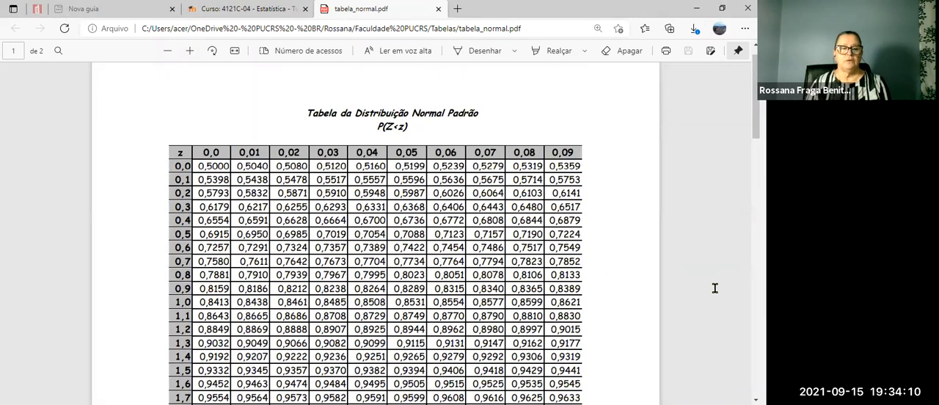
click(515, 52)
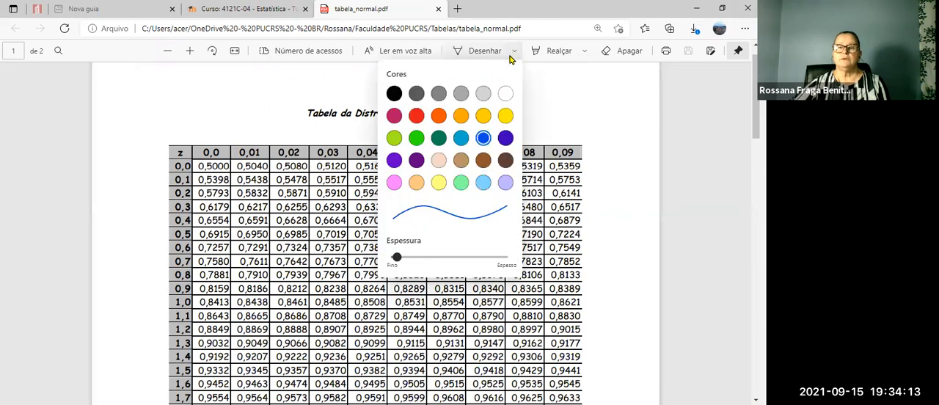
click(441, 140)
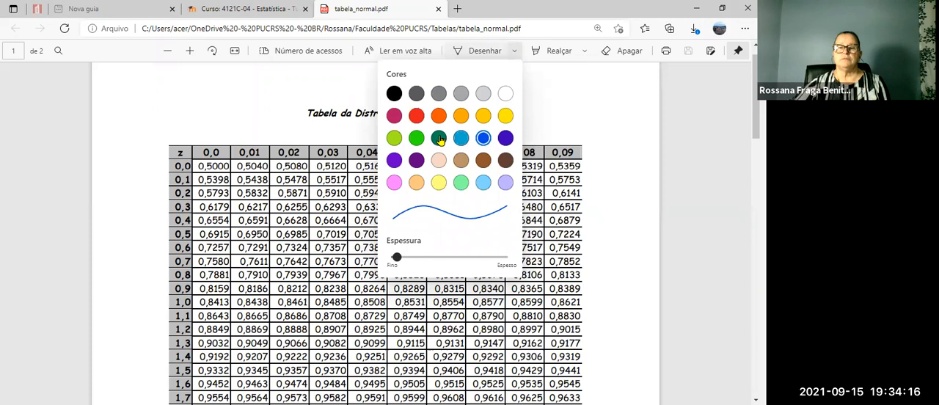
click(611, 170)
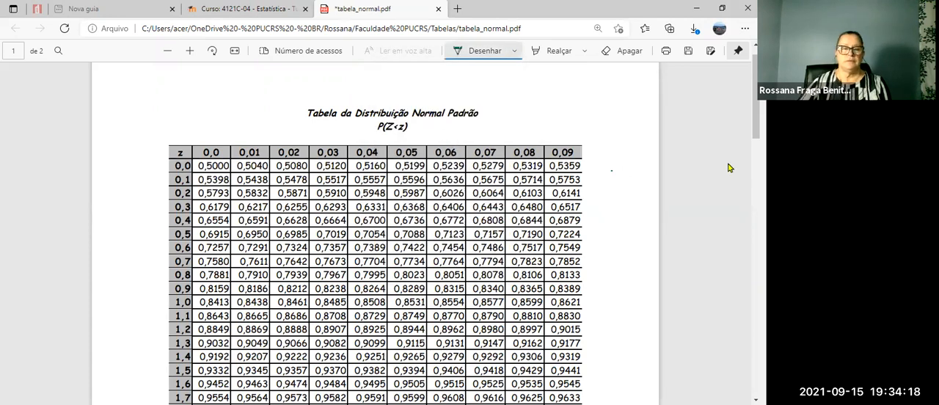
Circle row 1,2, column 0,04 and their value 0,8925 in the table, and draw an arrow pointing at P(Z<z).
drag(194, 322, 187, 340)
mouse_move(384, 144)
mouse_down()
mouse_move(369, 140)
mouse_move(378, 157)
mouse_move(386, 149)
mouse_up()
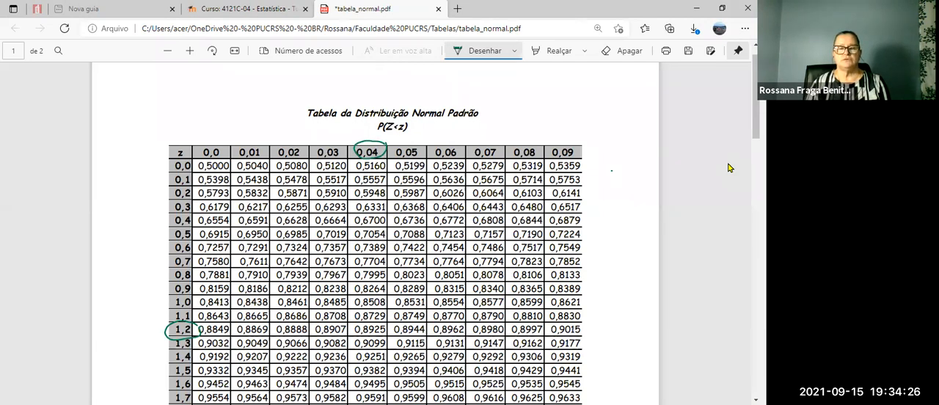
drag(393, 322, 359, 320)
drag(377, 338, 391, 323)
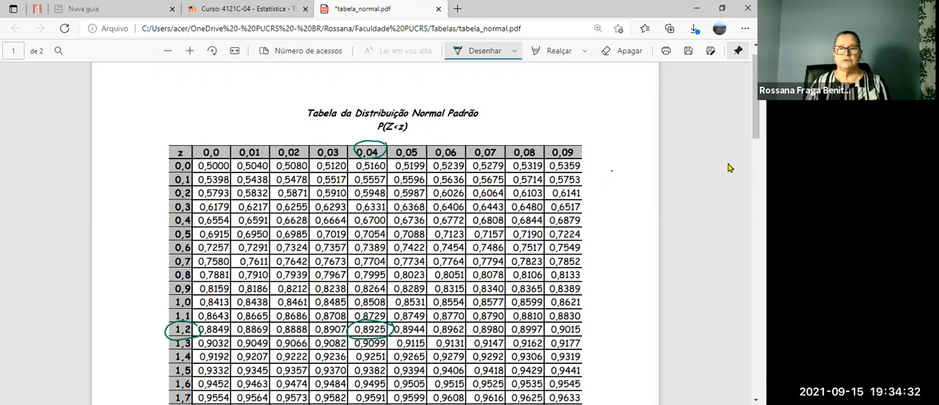
mouse_move(452, 131)
mouse_down()
mouse_move(422, 131)
mouse_move(422, 141)
mouse_up()
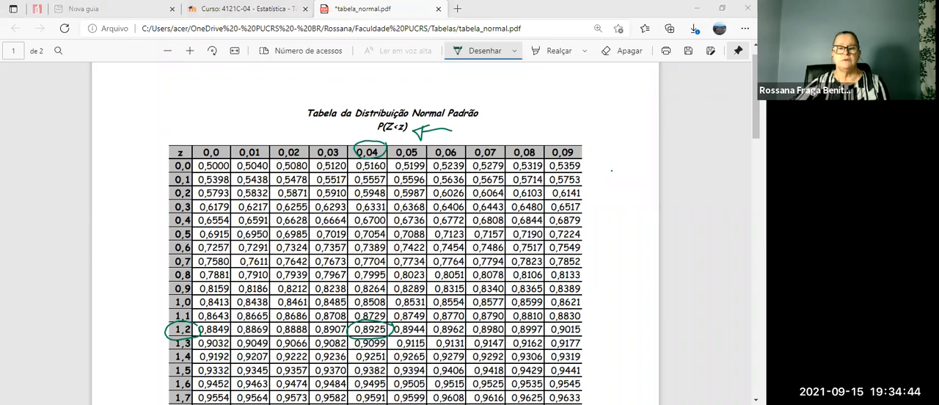
Switch back to the Excel notes, handwrite P(Z < 1,24) = 0,8925 and complete the part a) line with 0,8925.
key(alt+Tab)
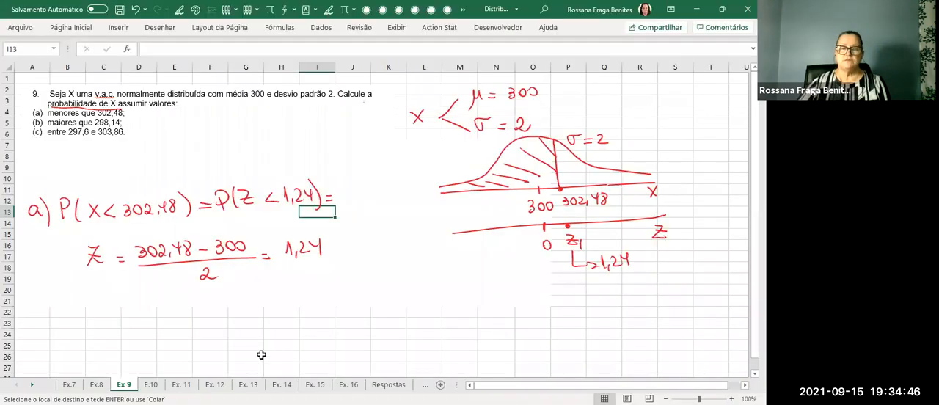
mouse_move(143, 286)
mouse_down()
mouse_move(142, 308)
mouse_move(144, 296)
mouse_up()
mouse_move(157, 286)
mouse_down()
mouse_move(154, 308)
mouse_move(215, 304)
mouse_up()
drag(221, 292, 239, 301)
drag(246, 283, 248, 305)
drag(289, 283, 294, 298)
mouse_move(305, 283)
mouse_down()
mouse_move(314, 297)
mouse_move(334, 294)
mouse_up()
mouse_move(349, 190)
mouse_down()
mouse_move(358, 199)
mouse_move(395, 192)
mouse_move(401, 210)
mouse_up()
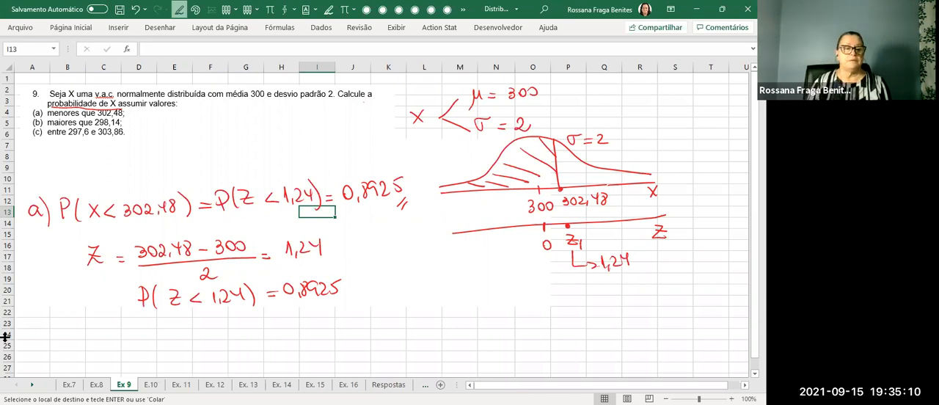
Handwrite b) P(X > 298,14) = below the part a) solution.
drag(8, 338, 23, 323)
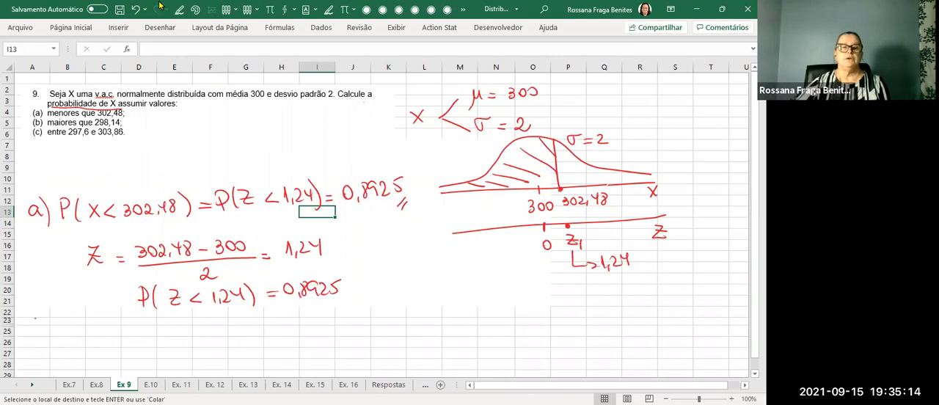
click(180, 10)
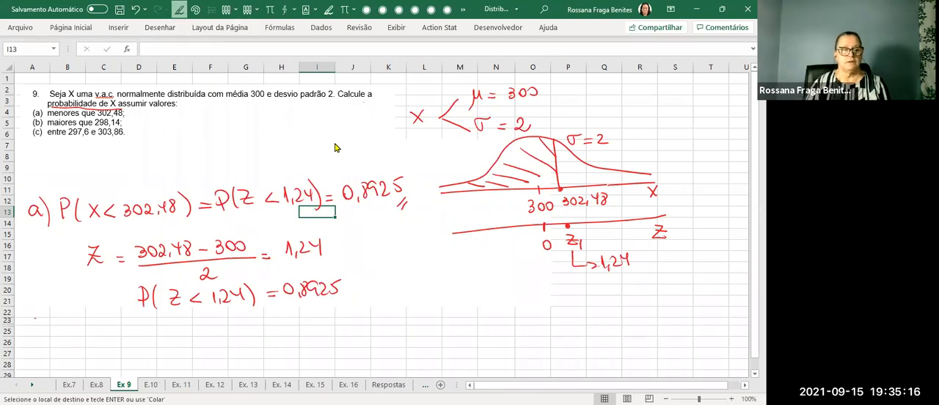
mouse_move(52, 323)
mouse_down()
mouse_move(72, 352)
mouse_move(90, 339)
mouse_up()
mouse_move(107, 324)
mouse_down()
mouse_move(104, 343)
mouse_move(180, 348)
mouse_move(188, 334)
mouse_move(193, 350)
mouse_move(209, 341)
mouse_move(214, 353)
mouse_up()
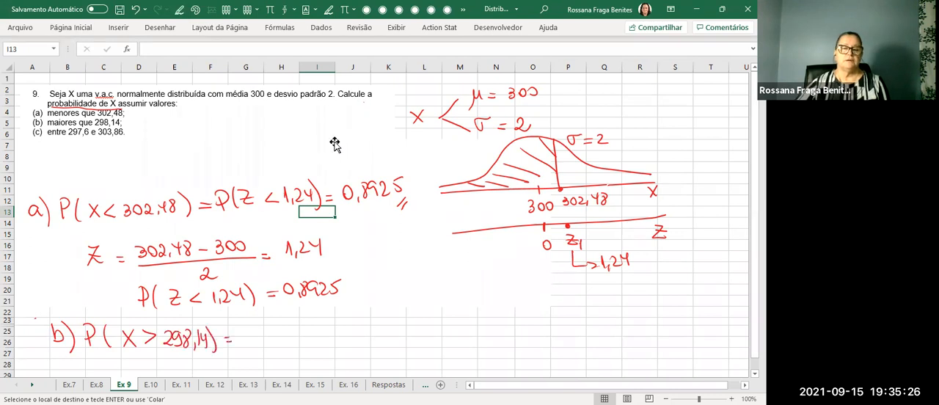
Mark a point left of 0 on the Z axis, label it 298,14 and draw an arrow from it toward higher values.
scroll(399, 173, down, 1)
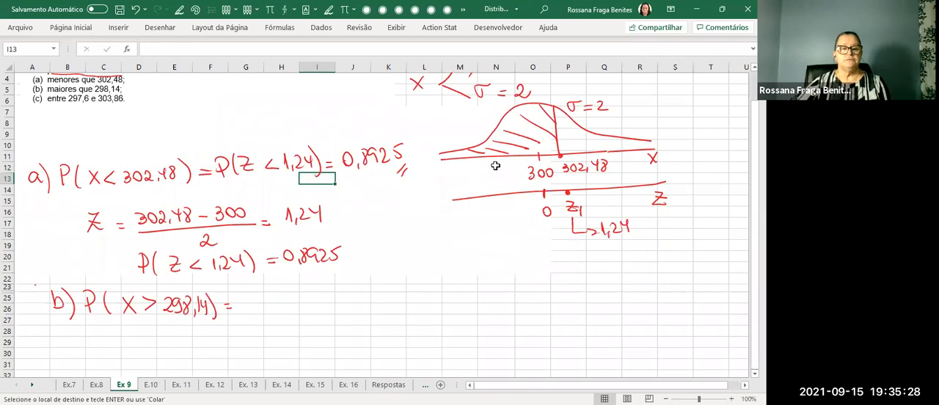
click(179, 10)
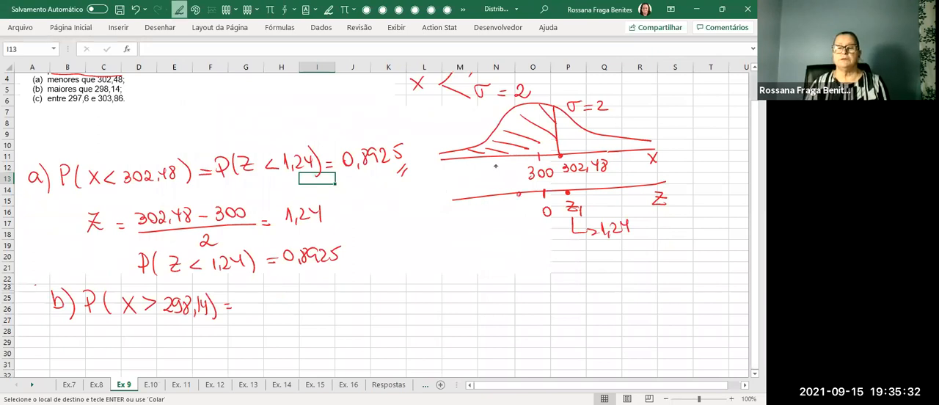
mouse_move(494, 217)
mouse_down()
mouse_move(501, 227)
mouse_move(513, 222)
mouse_up()
drag(518, 219, 528, 215)
drag(526, 208, 526, 221)
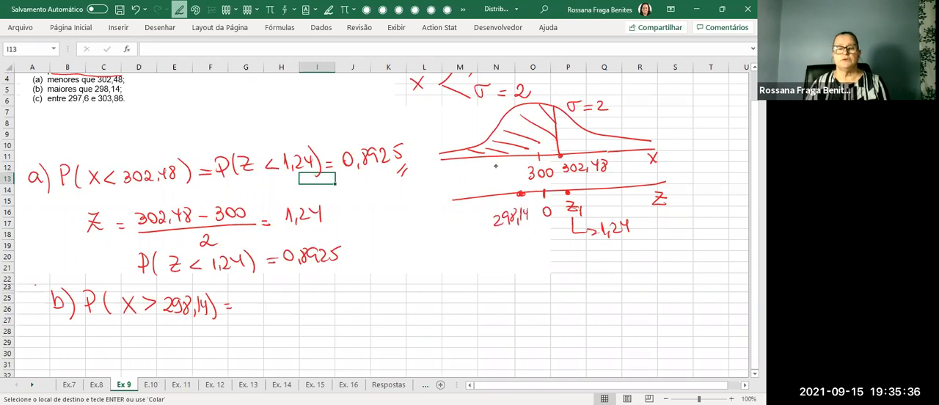
drag(519, 192, 649, 180)
key(Escape)
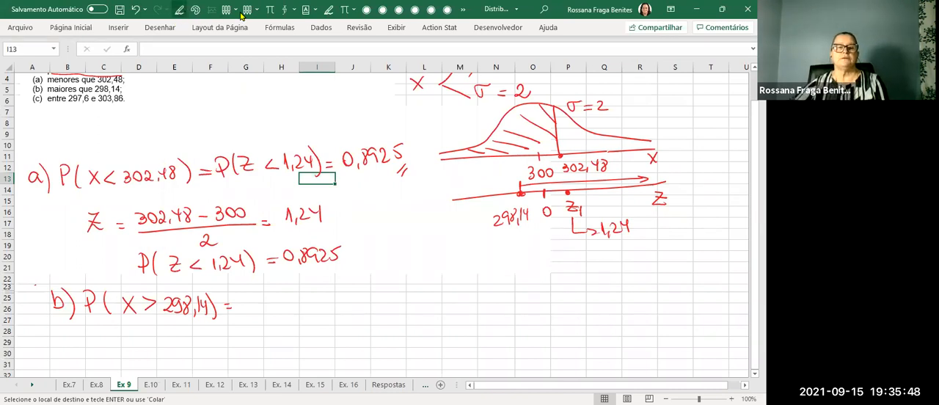
Erase the handwritten 298,14 label beneath the Z axis.
click(152, 28)
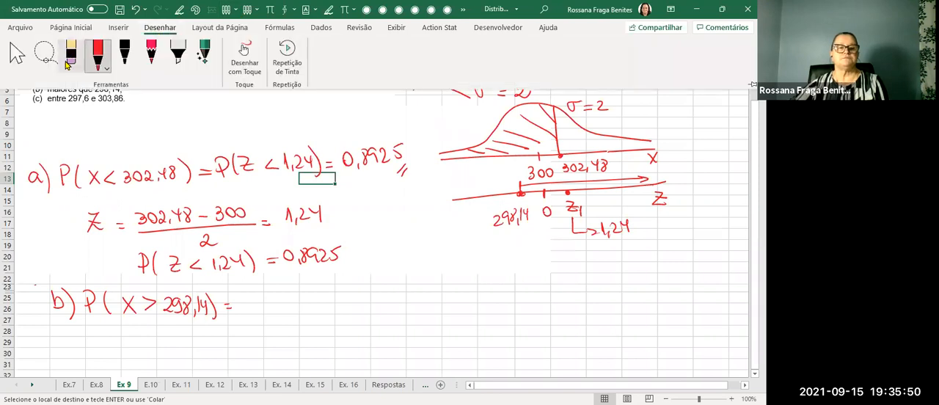
click(66, 64)
drag(520, 219, 500, 222)
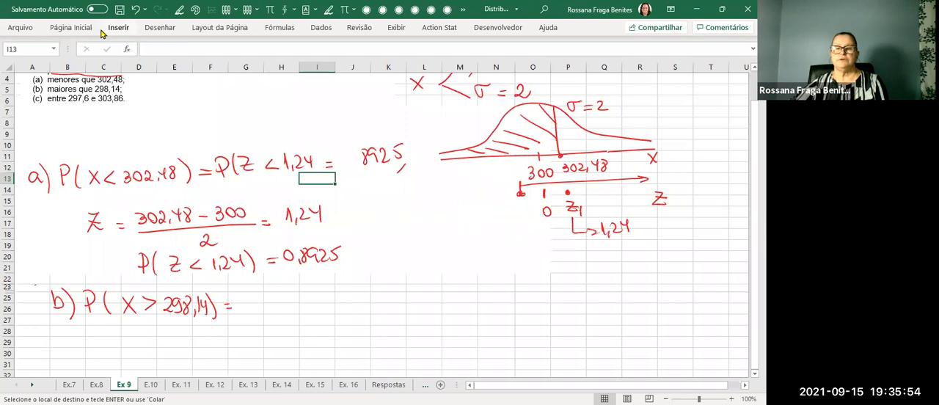
Mark 298,14 on the X axis left of 300, redraw the Z axis line and label its matching point z2.
click(179, 14)
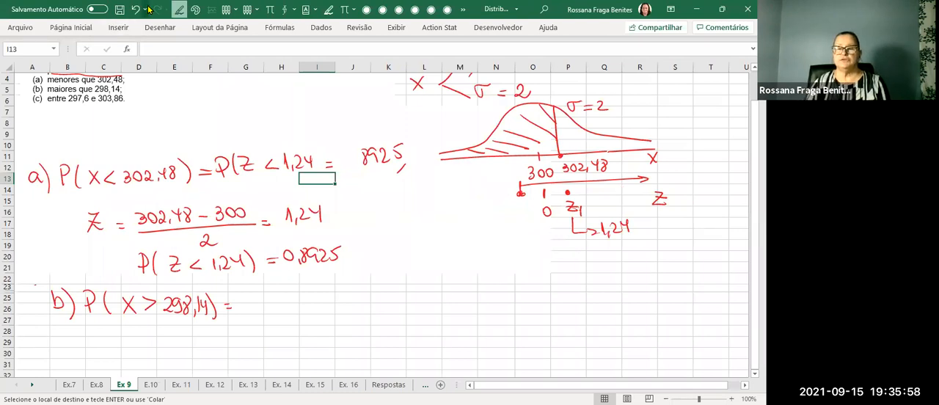
drag(512, 150, 492, 173)
drag(499, 163, 498, 173)
drag(505, 162, 504, 174)
mouse_move(509, 164)
mouse_down()
mouse_move(508, 173)
mouse_move(517, 167)
mouse_up()
drag(517, 162, 516, 173)
drag(447, 196, 544, 182)
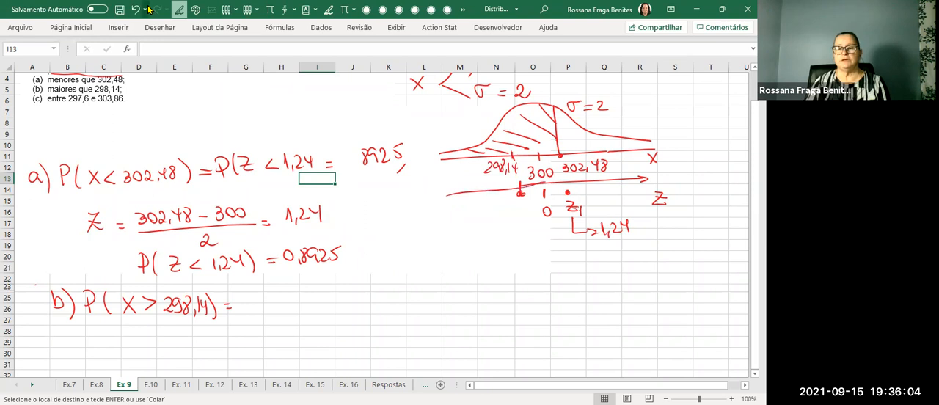
drag(504, 204, 524, 213)
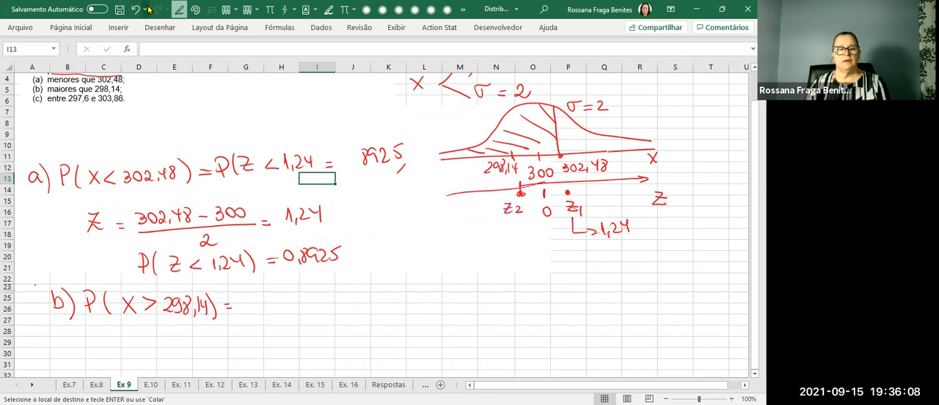
Handwrite Z = (298,14 − 300)/2 = to the right of the part b) probability.
mouse_move(444, 300)
mouse_down()
mouse_move(453, 298)
mouse_move(458, 318)
mouse_move(455, 310)
mouse_up()
drag(468, 314, 481, 309)
drag(485, 301, 498, 313)
mouse_move(506, 298)
mouse_down()
mouse_move(505, 308)
mouse_move(516, 299)
mouse_up()
mouse_move(521, 305)
mouse_down()
mouse_move(571, 302)
mouse_move(565, 309)
mouse_up()
drag(581, 297, 596, 299)
drag(490, 320, 605, 316)
drag(543, 328, 555, 336)
drag(612, 313, 621, 317)
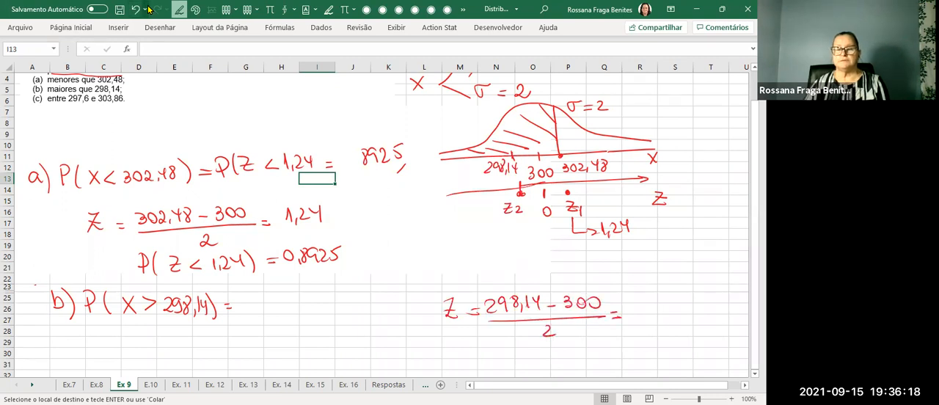
Calculate the z value in cell R26 with the formula =(298,14-300)/2.
click(649, 310)
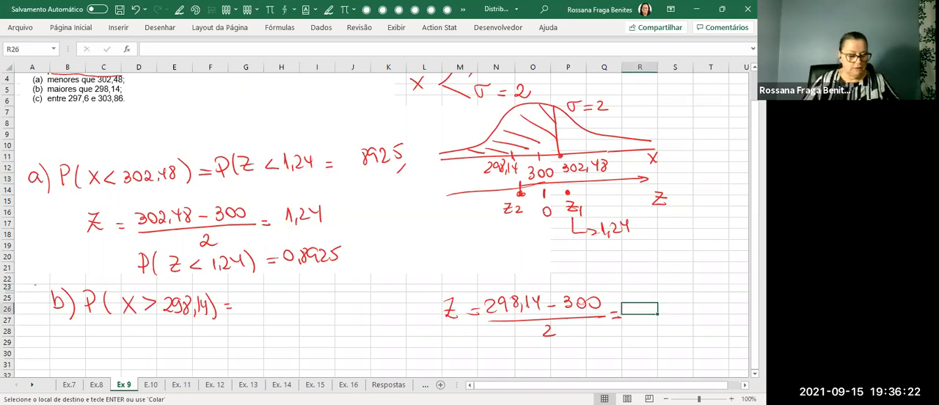
text(=()
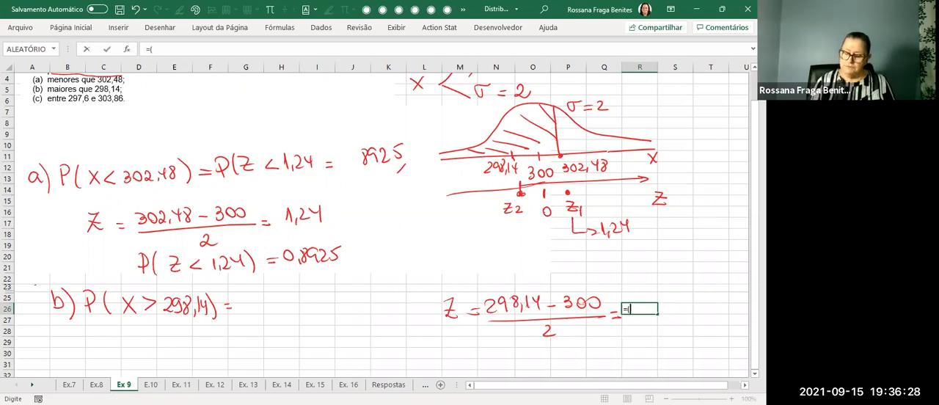
text(298,14-300))
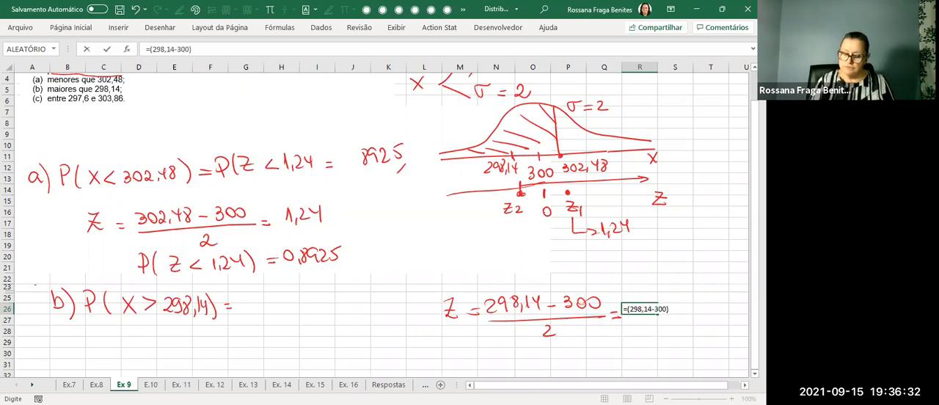
text(/2)
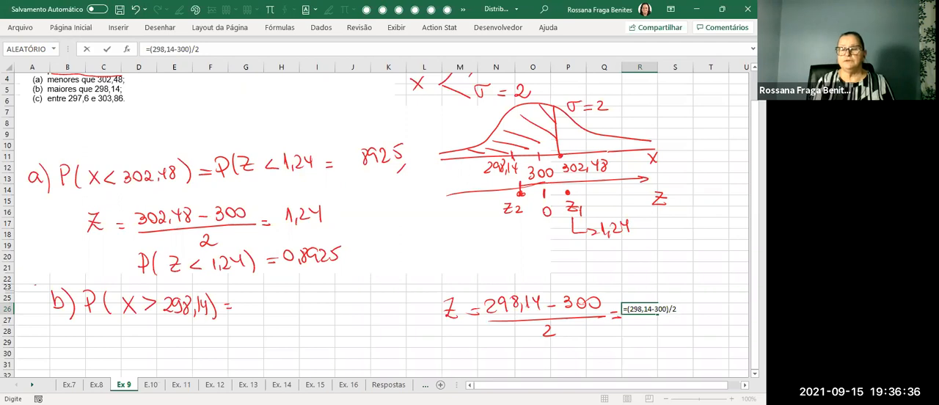
key(Return)
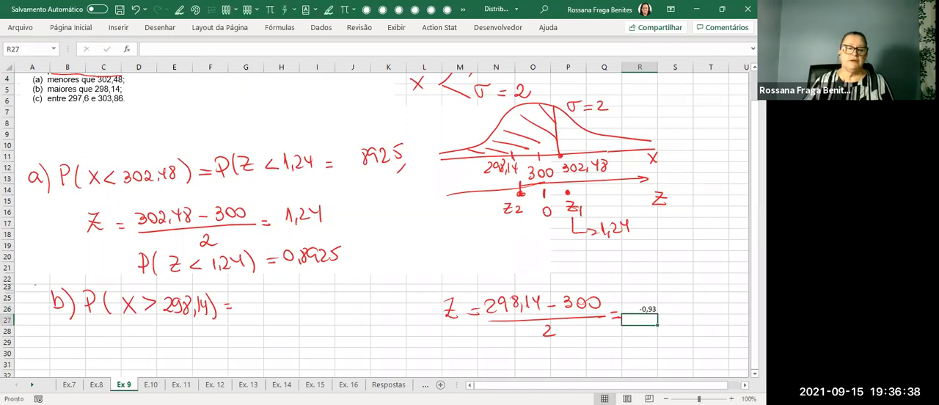
Continue the part b) line with P(Z > −0,93) and draw a curved arrow from the X inequality to Z.
click(180, 10)
mouse_move(248, 291)
mouse_down()
mouse_move(246, 317)
mouse_move(248, 303)
mouse_move(258, 317)
mouse_move(287, 315)
mouse_up()
mouse_move(152, 316)
mouse_down()
mouse_move(160, 338)
mouse_move(271, 329)
mouse_up()
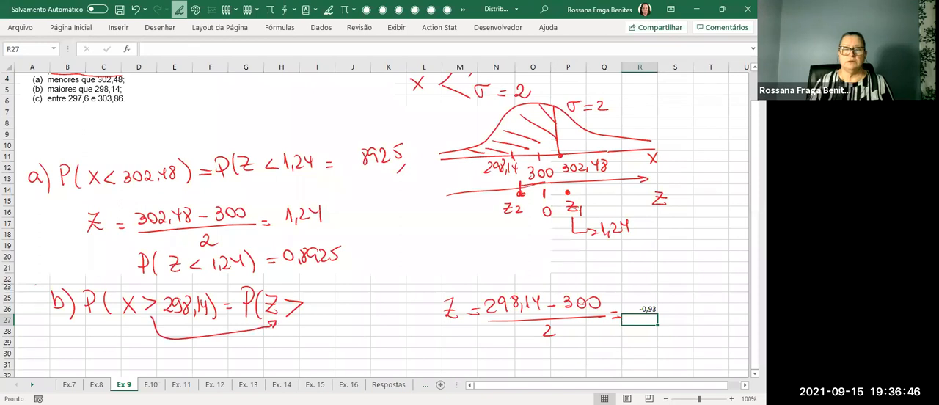
mouse_move(338, 292)
mouse_down()
mouse_move(333, 301)
mouse_move(336, 293)
mouse_up()
drag(350, 302, 348, 309)
drag(359, 293, 358, 309)
drag(363, 295, 375, 320)
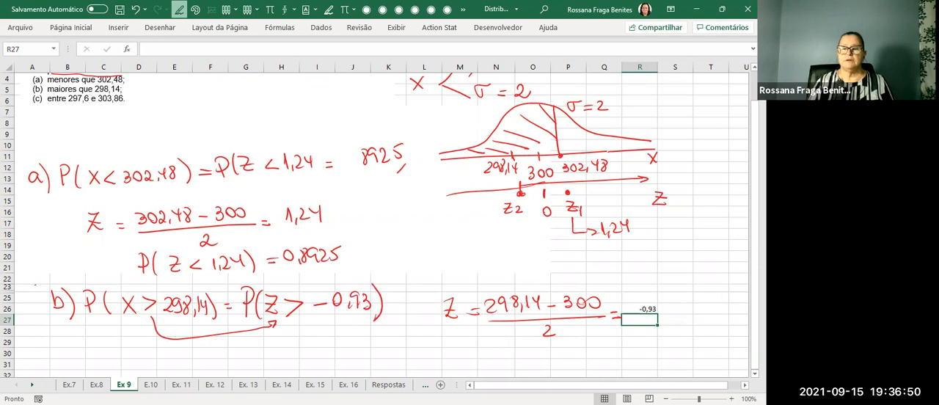
Handwrite −0,93 under z2 on the Z axis and continue part b) on a new line with = P(Z < +0,93).
mouse_move(497, 227)
mouse_down()
mouse_move(512, 221)
mouse_move(527, 232)
mouse_up()
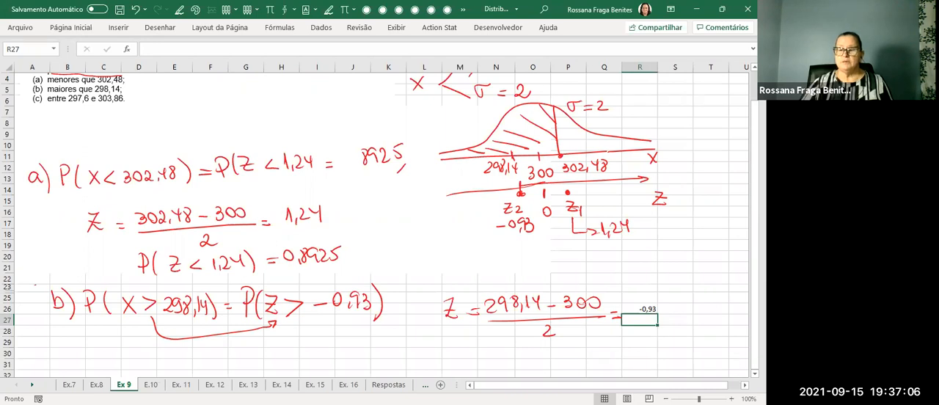
scroll(380, 220, down, 1)
scroll(380, 221, down, 1)
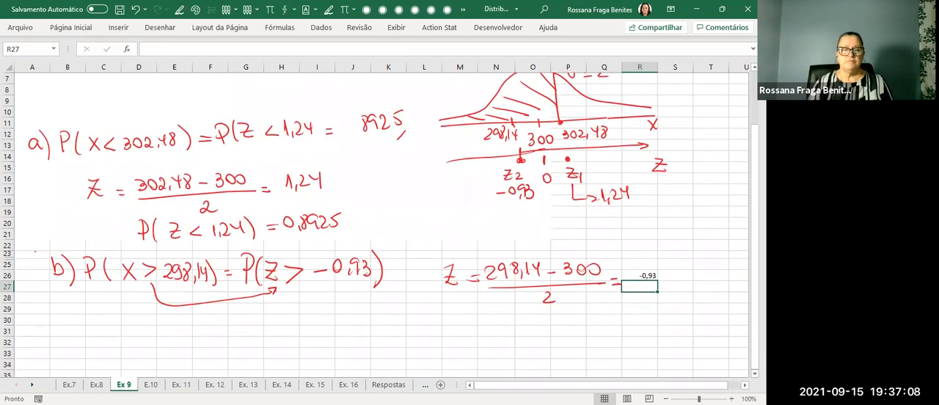
click(179, 9)
drag(229, 317, 239, 316)
mouse_move(248, 306)
mouse_down()
mouse_move(248, 323)
mouse_move(249, 314)
mouse_move(259, 324)
mouse_move(302, 320)
mouse_move(333, 304)
mouse_move(342, 317)
mouse_up()
mouse_move(350, 303)
mouse_down()
mouse_move(350, 315)
mouse_move(372, 319)
mouse_up()
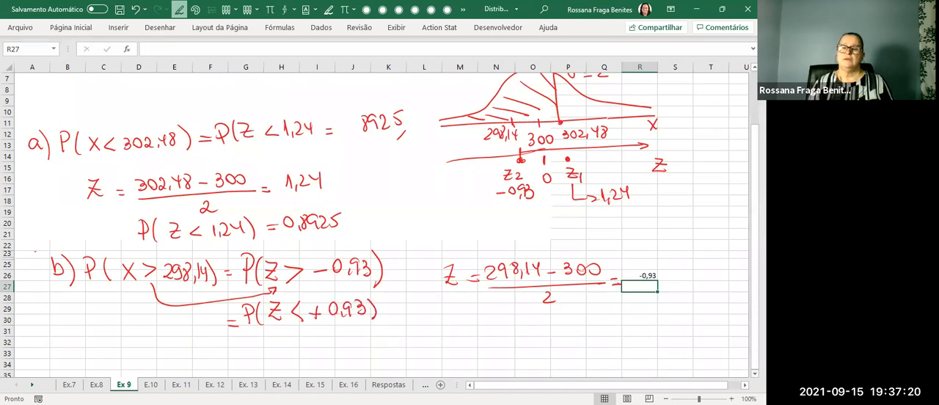
Retrace the Z axis rightward from z2, and draw a vertical line labelled 0,93 with an arrow pointing left beneath the axis.
mouse_move(528, 153)
mouse_down()
mouse_move(648, 142)
mouse_move(638, 150)
mouse_up()
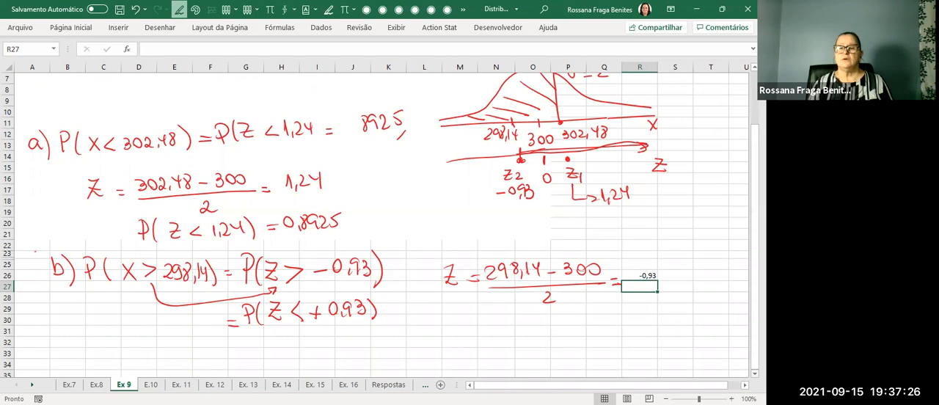
mouse_move(558, 156)
mouse_down()
mouse_move(558, 219)
mouse_move(442, 224)
mouse_up()
mouse_move(551, 229)
mouse_down()
mouse_move(544, 237)
mouse_move(570, 237)
mouse_up()
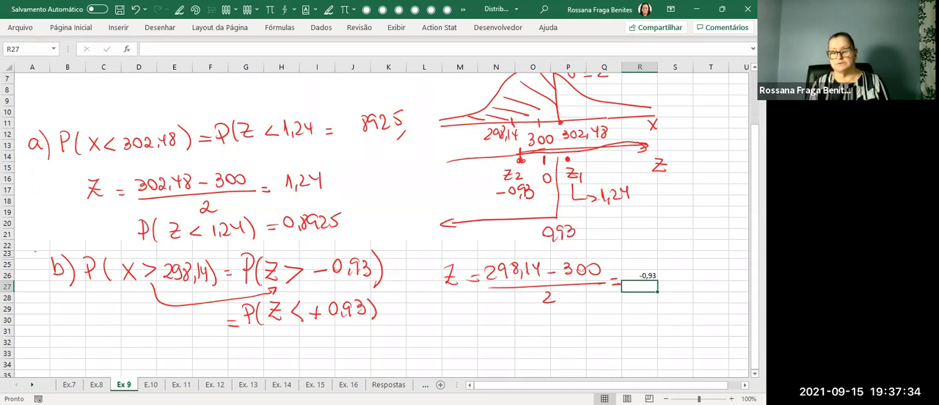
Add an equals sign under P(Z < +0,93), and in tabela_normal.pdf circle row 0,9, column 0,03 and the value 0,8238.
drag(230, 336, 241, 337)
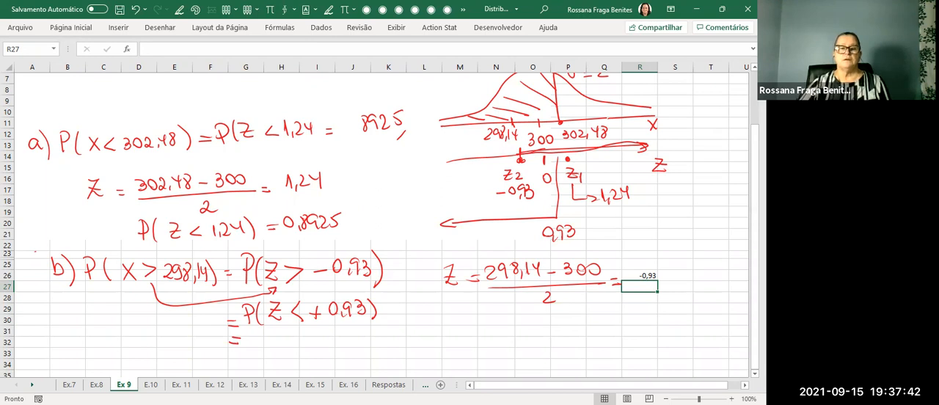
key(alt+Tab)
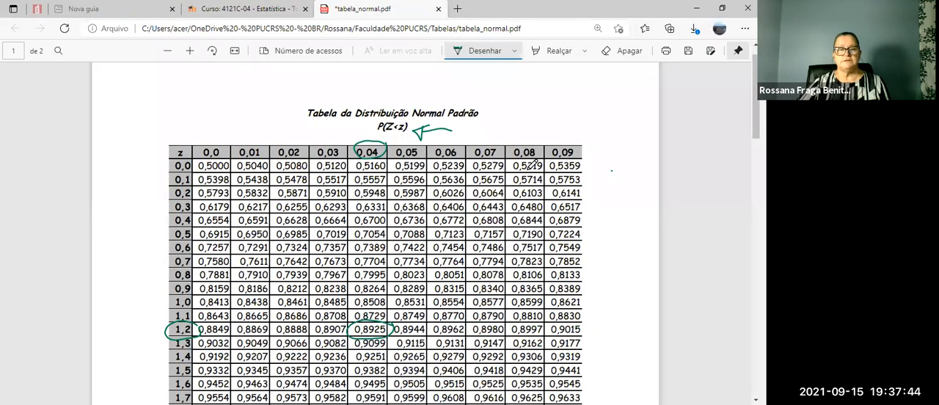
scroll(534, 164, down, 1)
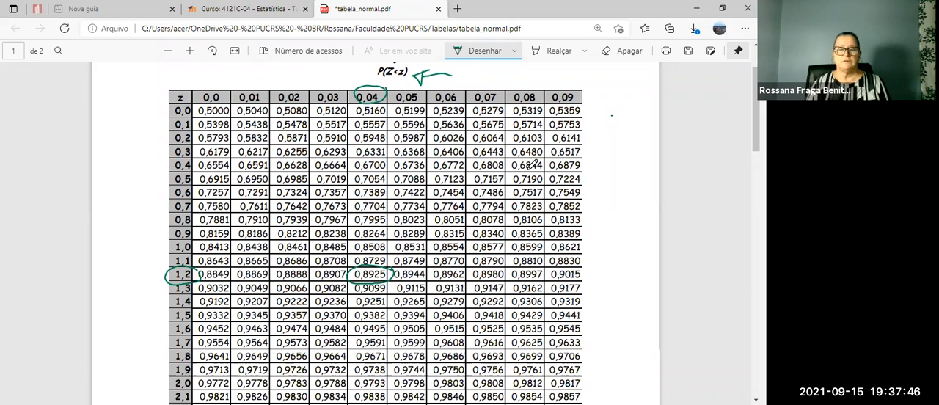
mouse_move(206, 229)
mouse_down()
mouse_move(195, 243)
mouse_move(157, 238)
mouse_up()
drag(331, 85, 314, 93)
mouse_move(354, 225)
mouse_down()
mouse_move(311, 227)
mouse_move(358, 234)
mouse_move(330, 224)
mouse_up()
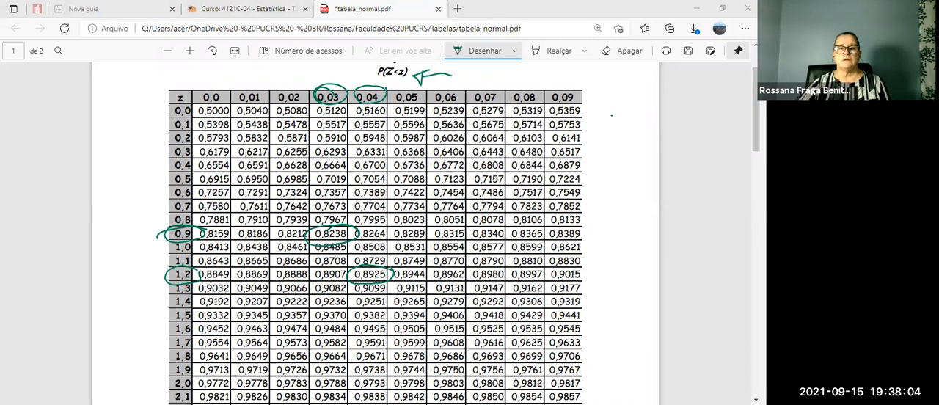
Switch back to the Excel workbook and handwrite 0,8238 as the part b) result, closed with a double slash.
key(alt+Tab)
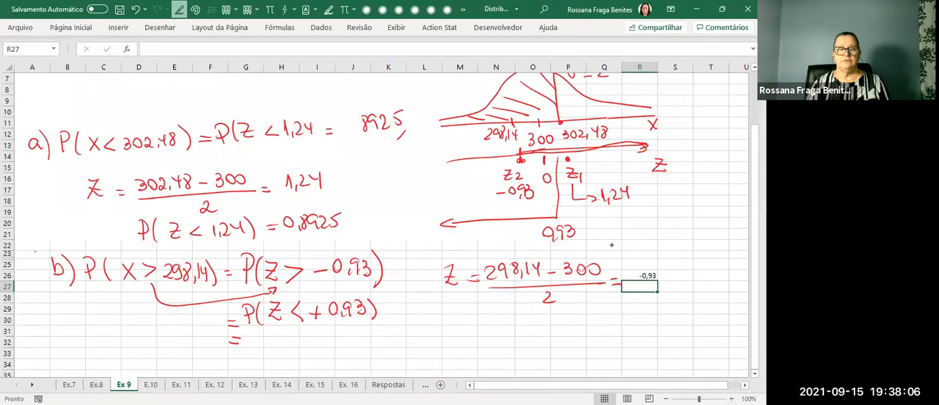
mouse_move(267, 331)
mouse_down()
mouse_move(275, 343)
mouse_move(287, 329)
mouse_move(305, 344)
mouse_move(329, 331)
mouse_move(344, 353)
mouse_up()
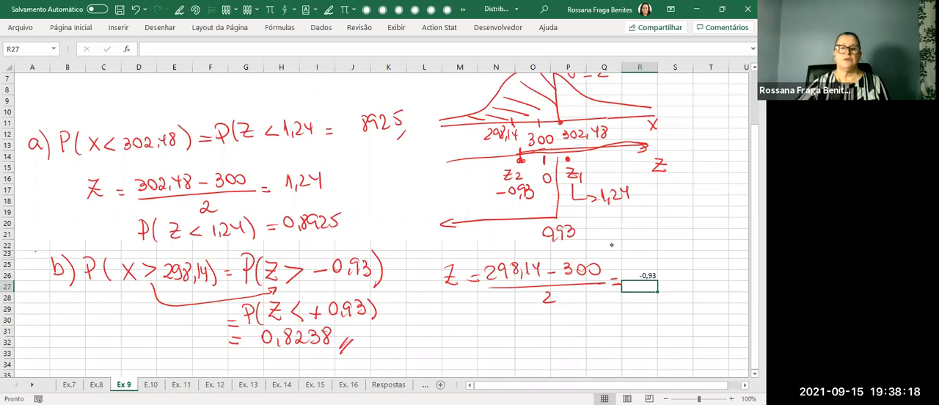
Handwrite c) P( < X < 303,96) below part b), leaving space for the lower limit.
scroll(611, 246, up, 2)
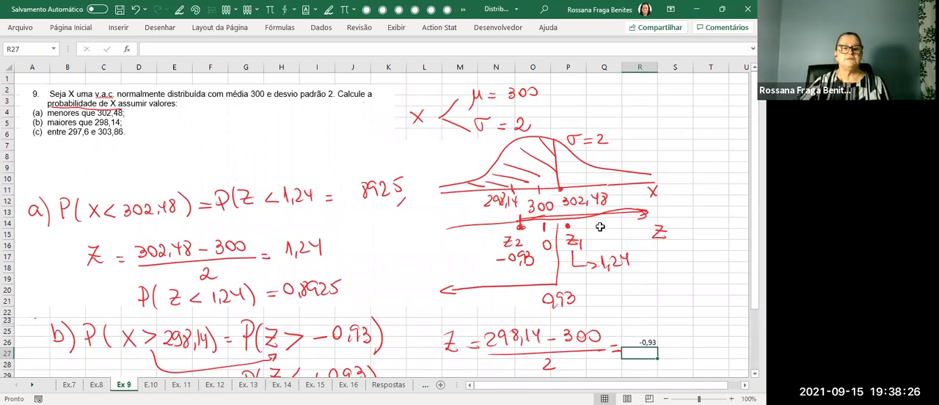
scroll(599, 227, down, 3)
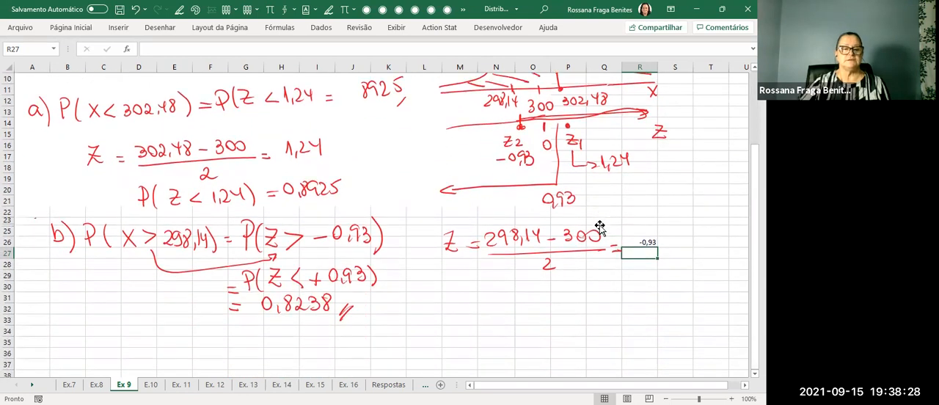
click(179, 9)
drag(57, 325, 61, 335)
drag(60, 316, 64, 343)
drag(85, 324, 97, 351)
mouse_move(176, 328)
mouse_down()
mouse_move(186, 342)
mouse_move(163, 343)
mouse_move(258, 342)
mouse_up()
drag(267, 339, 294, 350)
key(Escape)
Fill in the part c) lower limit 297,6, correct the upper limit to 303,86 and add an equals sign.
scroll(602, 226, up, 3)
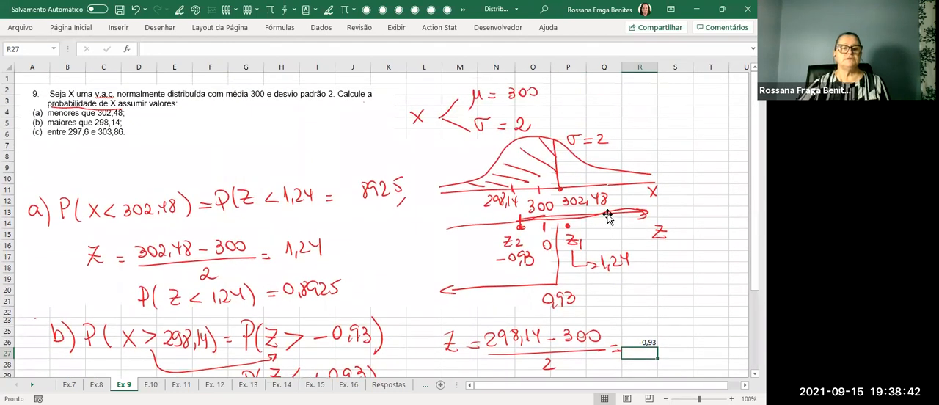
scroll(607, 220, down, 4)
key(alt+5)
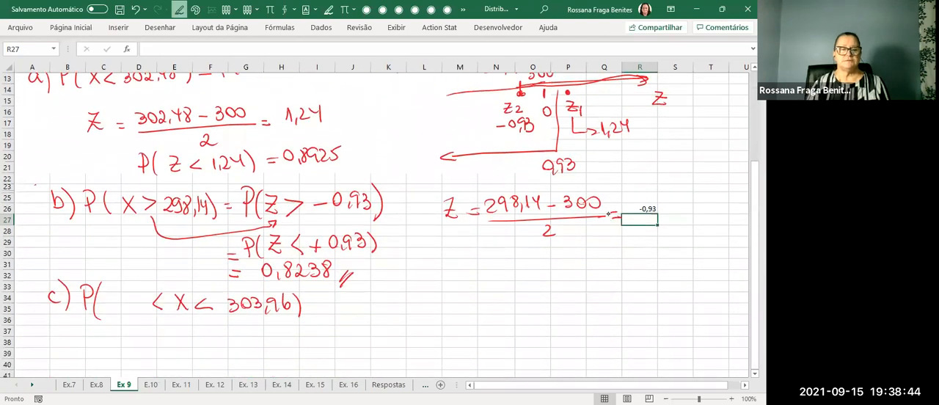
mouse_move(103, 297)
mouse_down()
mouse_move(115, 309)
mouse_move(141, 311)
mouse_up()
drag(275, 304, 268, 313)
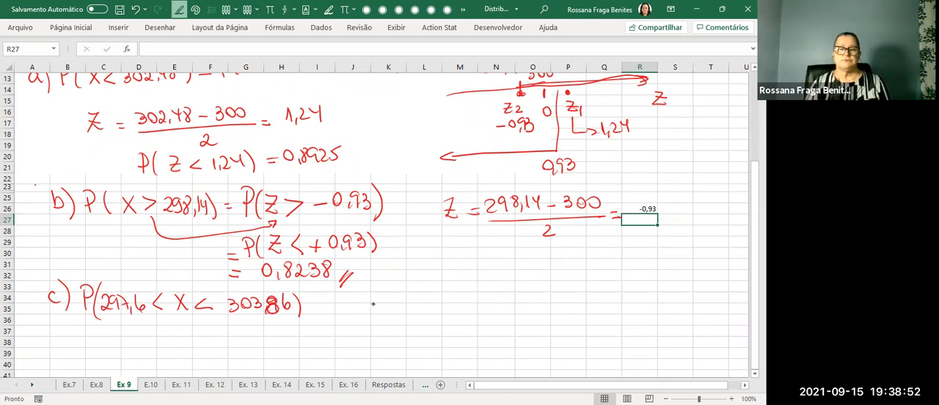
key(Escape)
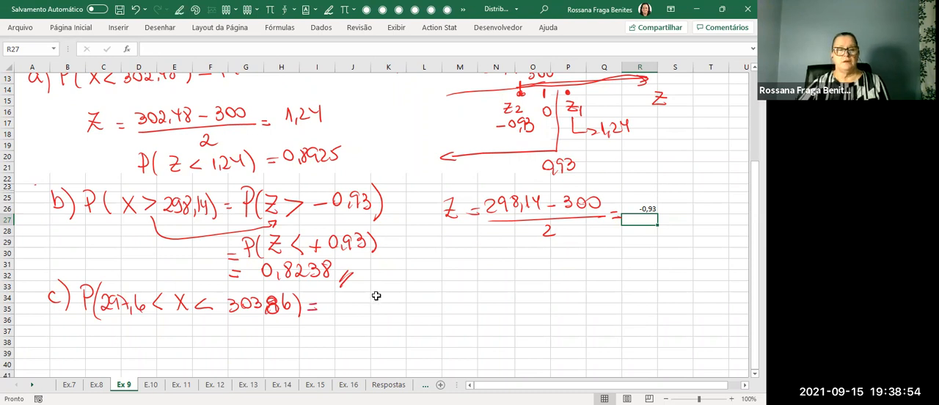
Draw down arrows beneath both part c) limits and handwrite Z1 = (297,6 − 300)/2 under the lower limit.
scroll(397, 303, down, 1)
scroll(420, 305, down, 2)
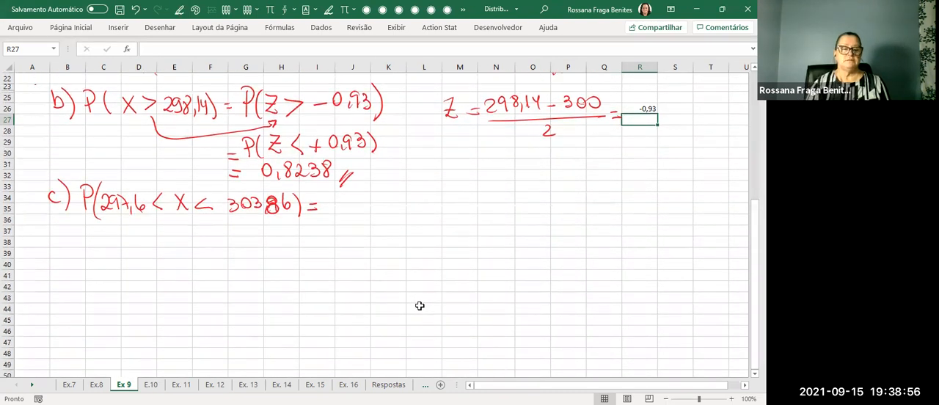
mouse_move(118, 218)
mouse_down()
mouse_move(121, 236)
mouse_move(128, 230)
mouse_up()
mouse_move(258, 215)
mouse_down()
mouse_move(259, 238)
mouse_move(270, 229)
mouse_up()
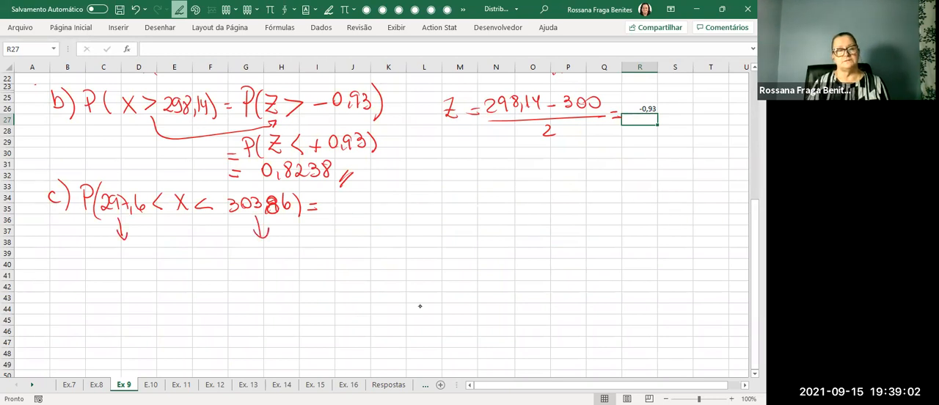
mouse_move(60, 246)
mouse_down()
mouse_move(61, 262)
mouse_move(79, 262)
mouse_up()
mouse_move(83, 253)
mouse_down()
mouse_move(104, 264)
mouse_move(119, 258)
mouse_up()
drag(129, 255, 144, 258)
drag(149, 253, 164, 258)
mouse_move(82, 272)
mouse_down()
mouse_move(169, 261)
mouse_move(142, 285)
mouse_up()
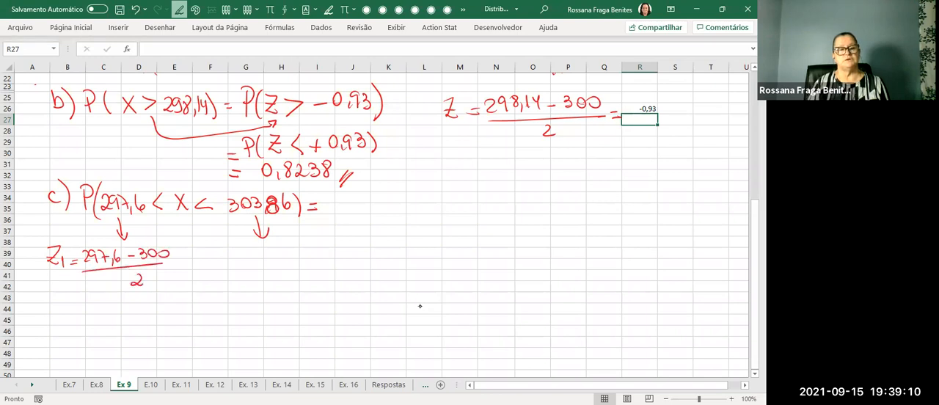
Handwrite Z2 = (303,86 − 300)/2 = beneath the upper limit of part c).
mouse_move(237, 247)
mouse_down()
mouse_move(239, 260)
mouse_move(266, 265)
mouse_move(333, 248)
mouse_move(337, 261)
mouse_up()
drag(342, 247, 348, 259)
mouse_move(362, 246)
mouse_down()
mouse_move(358, 255)
mouse_move(421, 246)
mouse_up()
drag(296, 270, 431, 259)
drag(373, 273, 386, 279)
drag(438, 257, 444, 256)
drag(438, 261, 445, 260)
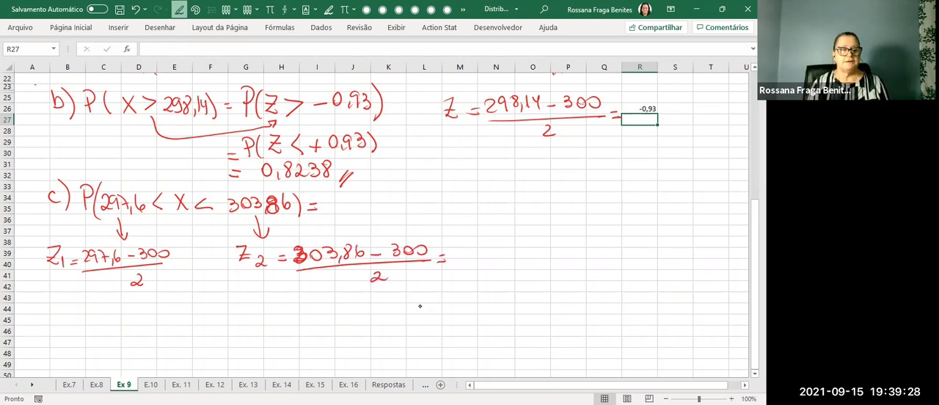
Handwrite Z1 = below its fraction and calculate the value in cell D44 with the formula =(297,6-300)/2.
mouse_move(62, 298)
mouse_down()
mouse_move(63, 313)
mouse_move(88, 310)
mouse_up()
drag(80, 315, 88, 315)
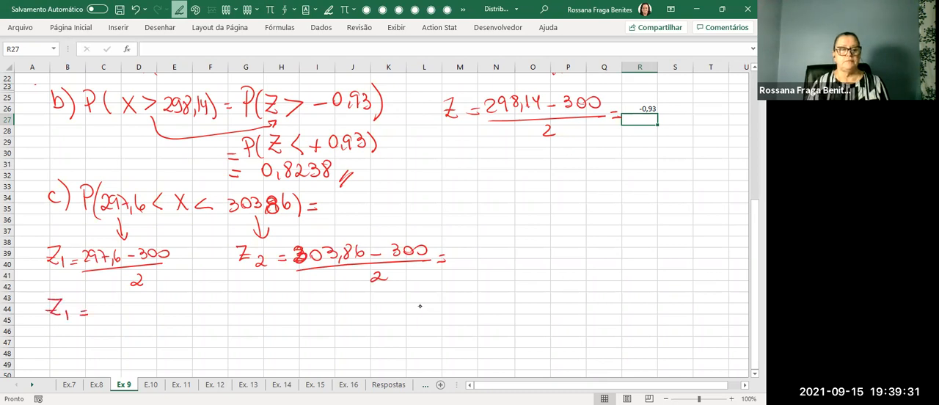
click(134, 309)
text(=()
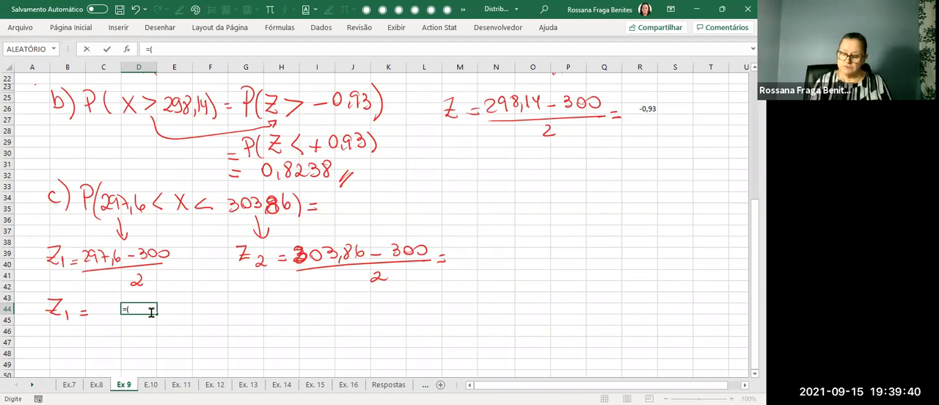
text(297,6-300)
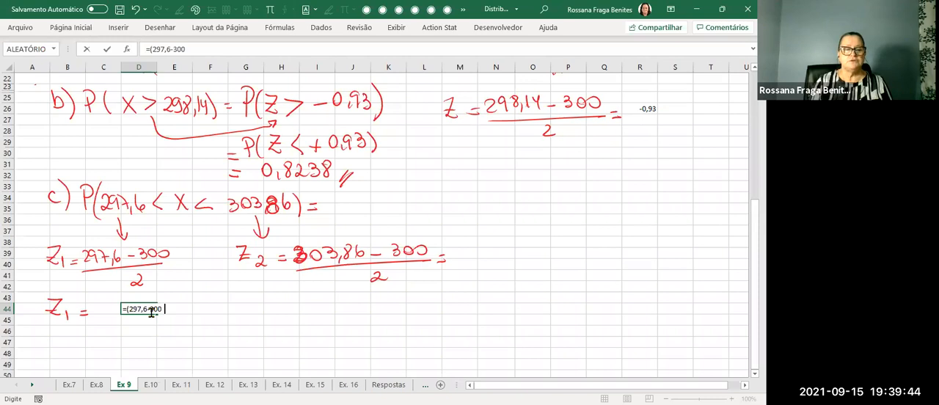
text()/)
text(2)
key(Return)
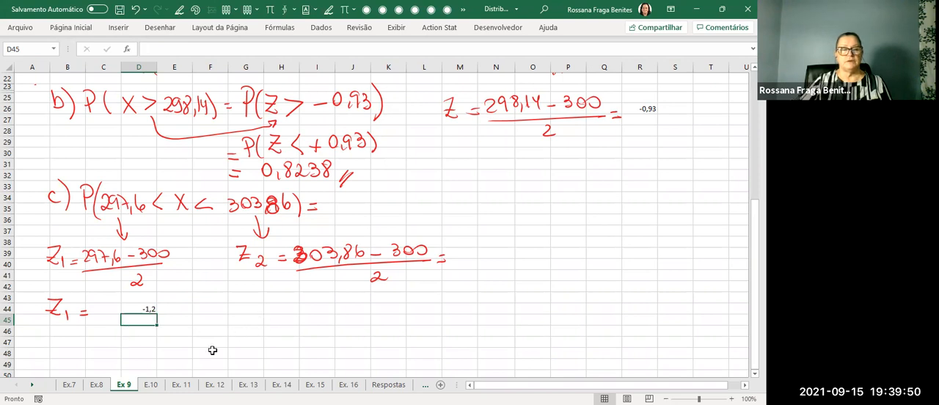
Handwrite Z2 = below its fraction and calculate (303,86 − 300)/2 in cell I44.
mouse_move(244, 306)
mouse_down()
mouse_move(245, 317)
mouse_move(275, 323)
mouse_up()
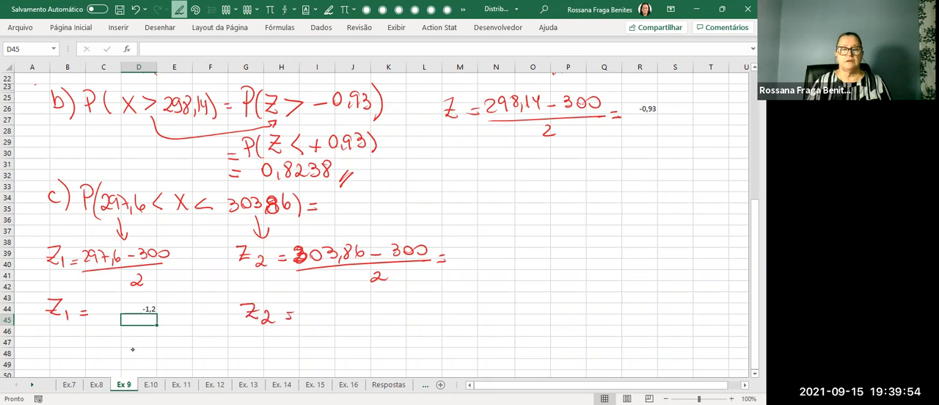
click(317, 311)
text(=)
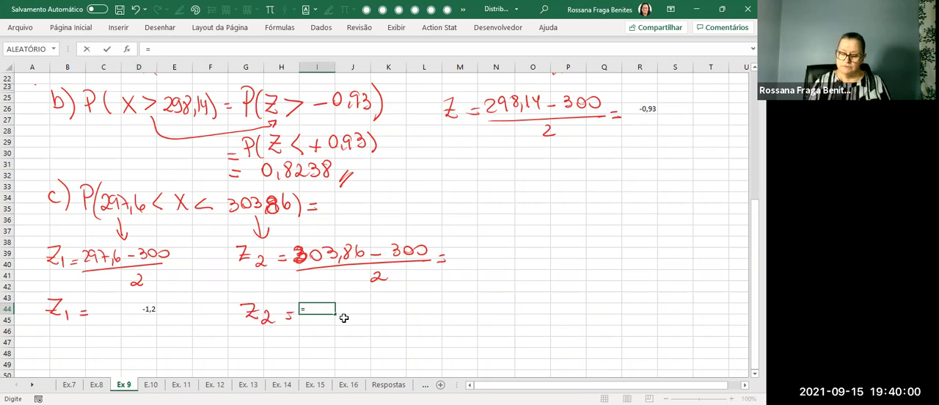
key(Return)
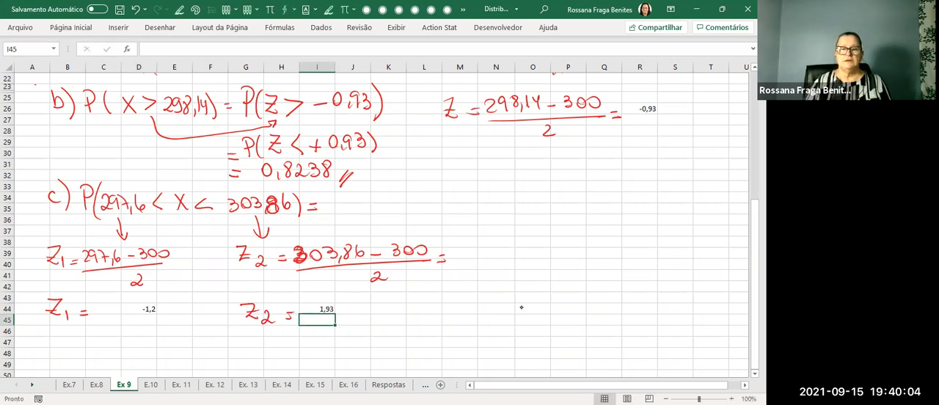
Continue part c) with P(−1,2 < Z < 1,93) = and draw curved arrows from 1,93 and −1,2 to either side of a minus sign.
mouse_move(334, 194)
mouse_down()
mouse_move(334, 213)
mouse_move(358, 219)
mouse_up()
mouse_move(452, 196)
mouse_down()
mouse_move(460, 210)
mouse_move(437, 213)
mouse_move(483, 213)
mouse_up()
drag(385, 198, 389, 217)
mouse_move(400, 203)
mouse_down()
mouse_move(401, 214)
mouse_move(411, 213)
mouse_up()
mouse_move(491, 203)
mouse_down()
mouse_move(496, 192)
mouse_move(498, 211)
mouse_move(528, 212)
mouse_up()
drag(534, 185, 535, 217)
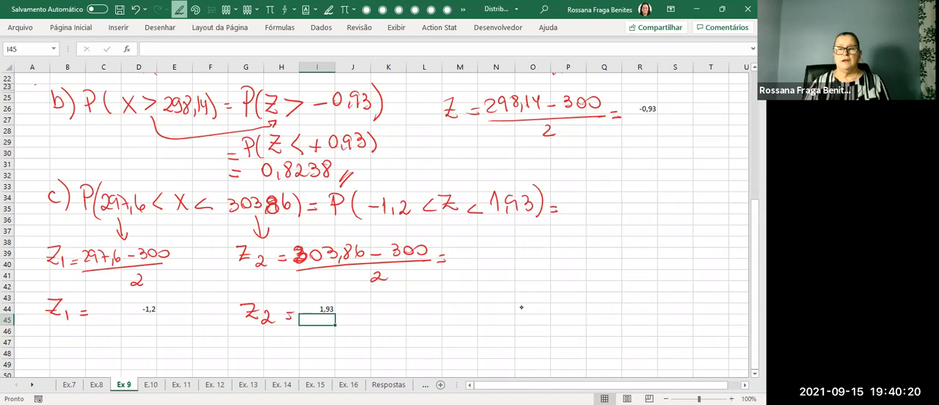
mouse_move(513, 180)
mouse_down()
mouse_move(590, 196)
mouse_move(594, 185)
mouse_up()
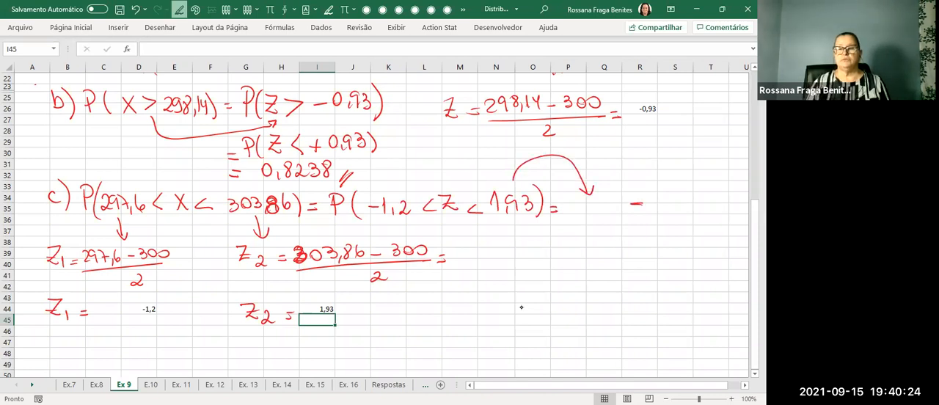
mouse_move(400, 192)
mouse_down()
mouse_move(477, 139)
mouse_move(664, 183)
mouse_move(672, 196)
mouse_up()
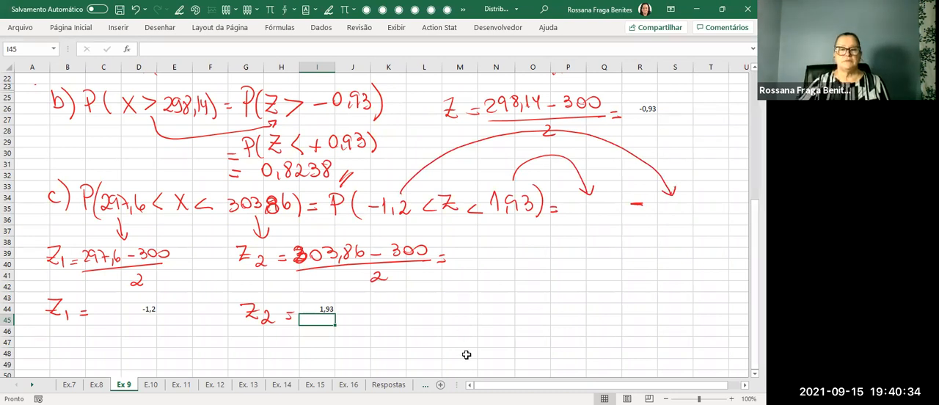
Switch to tabela_normal.pdf and circle the value 0,9732 in row 1,9, column 0,03.
key(alt+Tab)
scroll(585, 273, down, 2)
scroll(586, 274, up, 1)
scroll(586, 274, down, 2)
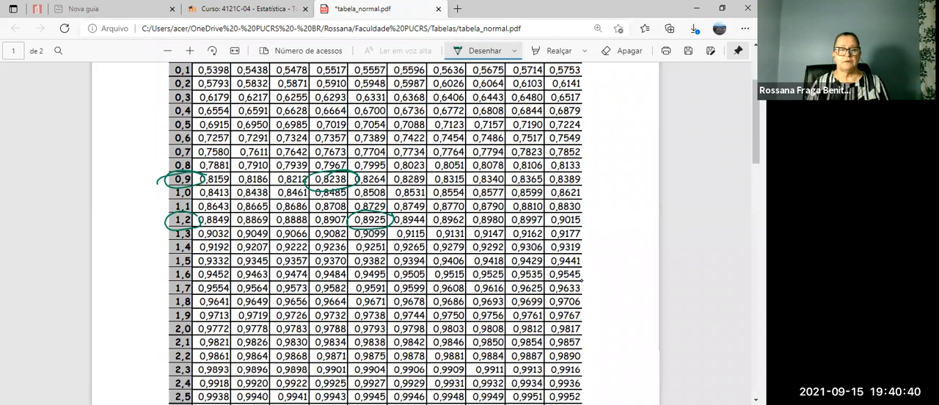
mouse_move(351, 304)
mouse_down()
mouse_move(317, 306)
mouse_move(357, 313)
mouse_move(311, 315)
mouse_up()
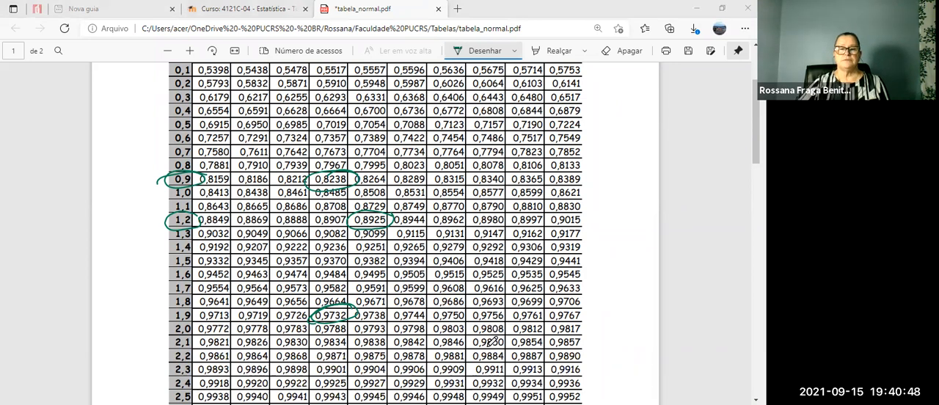
Switch back to the Excel workbook and handwrite 0,9732 before the minus sign in part c).
key(alt+Tab)
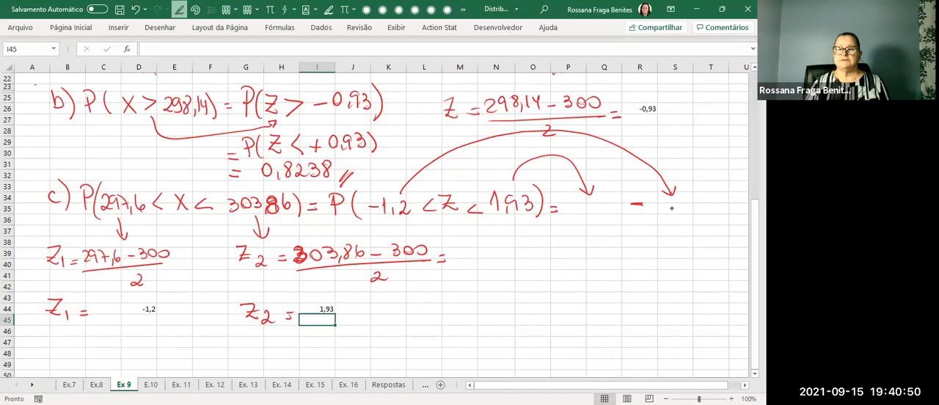
drag(579, 202, 581, 218)
drag(591, 202, 593, 214)
mouse_move(596, 201)
mouse_down()
mouse_move(600, 214)
mouse_move(627, 217)
mouse_up()
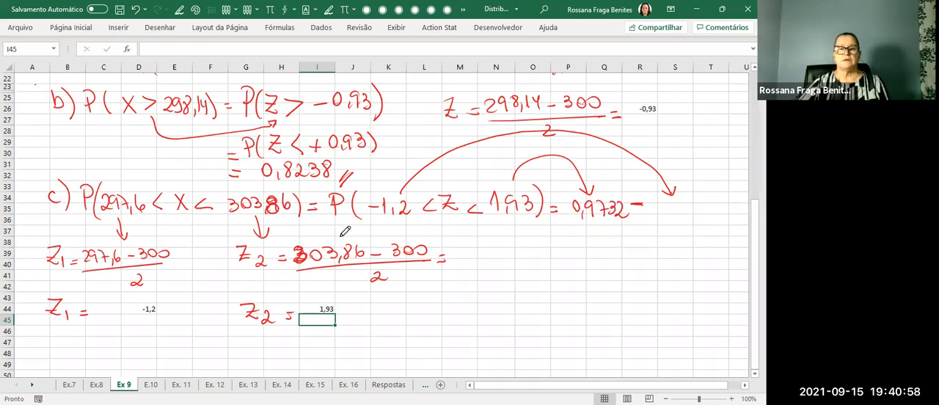
Switch to tabela_normal.pdf and circle the value 0,1151 in row −1,2, column 0,0.
key(alt+Tab)
scroll(345, 230, down, 15)
scroll(343, 228, up, 3)
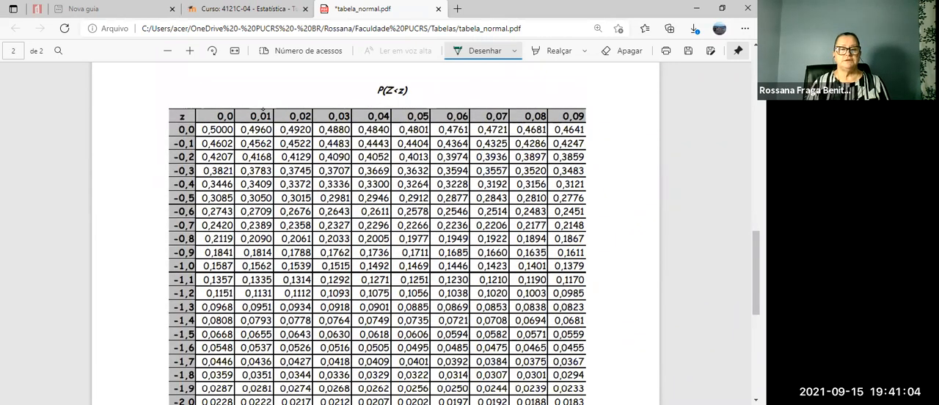
mouse_move(237, 286)
mouse_down()
mouse_move(218, 302)
mouse_move(243, 290)
mouse_up()
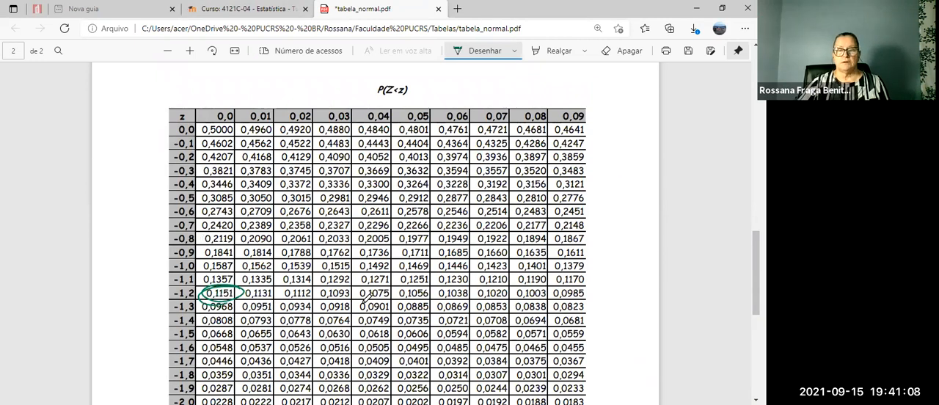
Switch back to the Excel workbook, handwrite 0,1151 after the minus sign in part c), and draw an equals sign below.
key(alt+Tab)
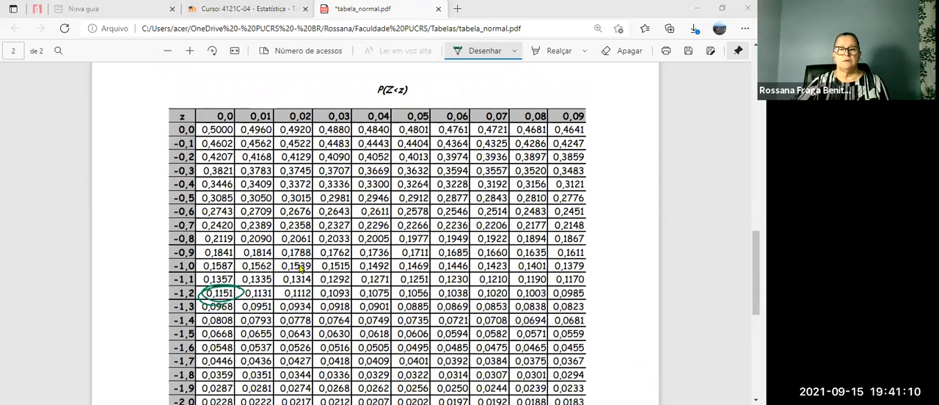
key(alt+Tab)
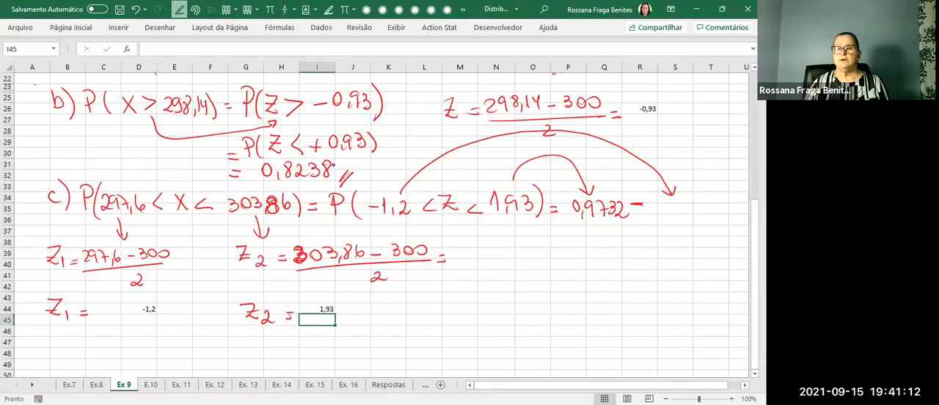
drag(664, 200, 673, 215)
mouse_move(678, 200)
mouse_down()
mouse_move(681, 214)
mouse_move(697, 211)
mouse_up()
drag(697, 198, 707, 197)
drag(544, 237, 560, 235)
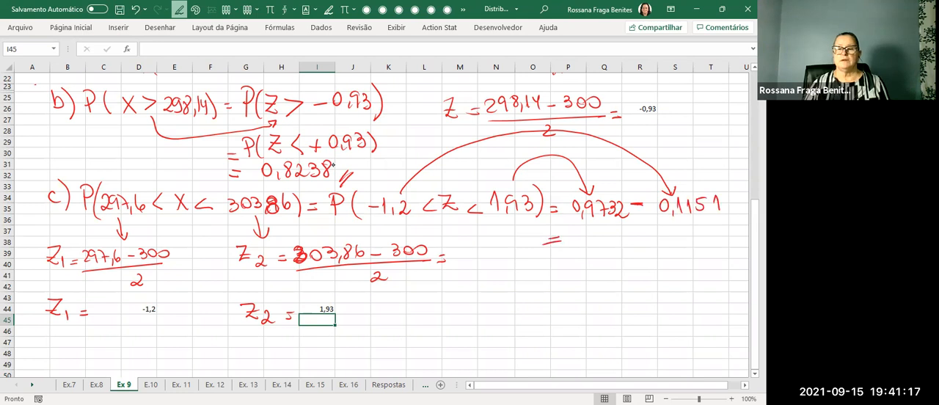
Calculate 0,9732-0,1151 in cell Q38, beside the handwritten equals sign.
click(602, 240)
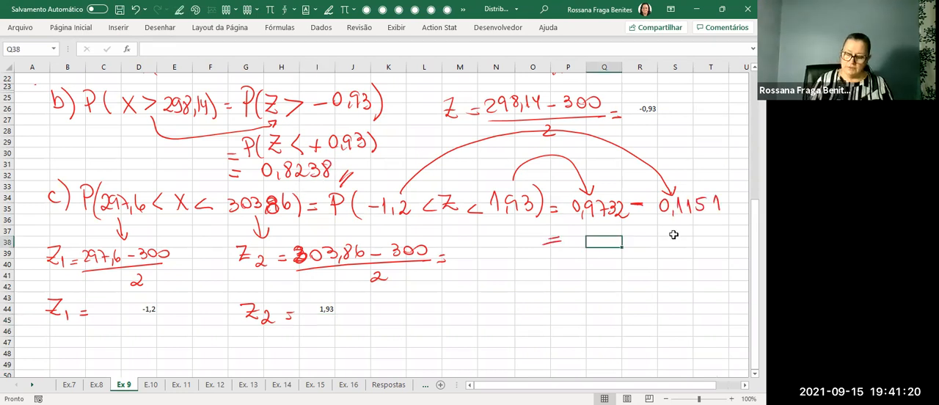
text(=)
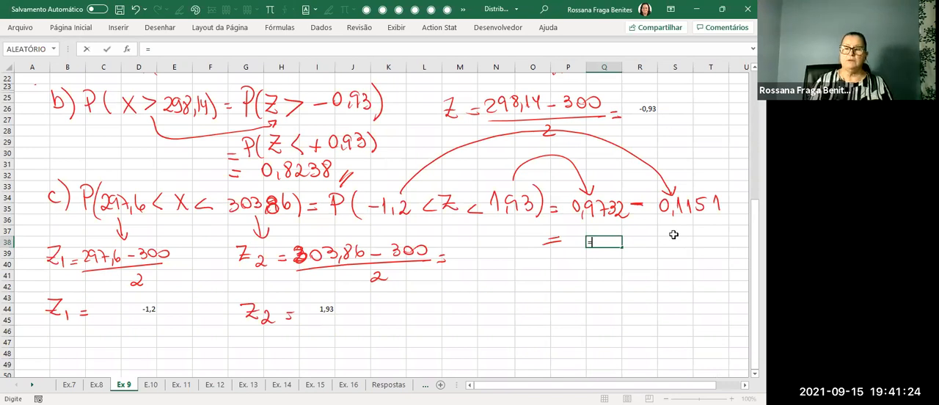
text(0,9732-)
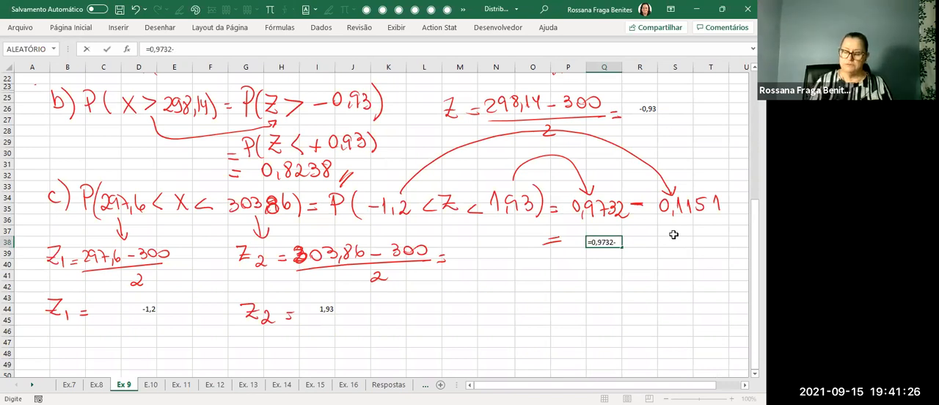
text(0,1151)
key(Return)
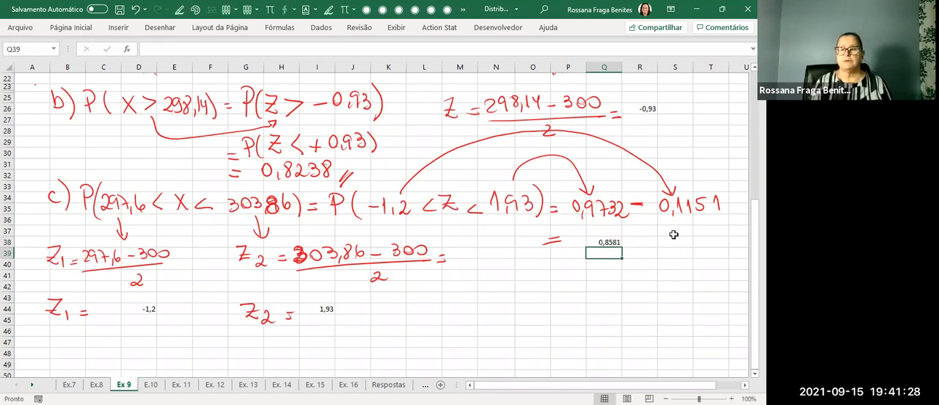
Circle the part c) result in Q38 and the handwritten part b) answer 0,8238 in red ink.
mouse_move(638, 232)
mouse_down()
mouse_move(616, 229)
mouse_move(644, 233)
mouse_up()
key(Escape)
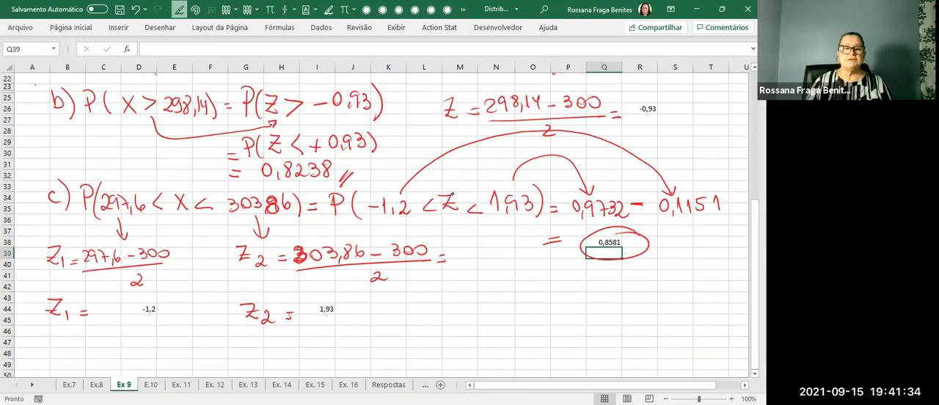
mouse_move(348, 162)
mouse_down()
mouse_move(312, 155)
mouse_move(290, 187)
mouse_move(322, 155)
mouse_up()
key(Escape)
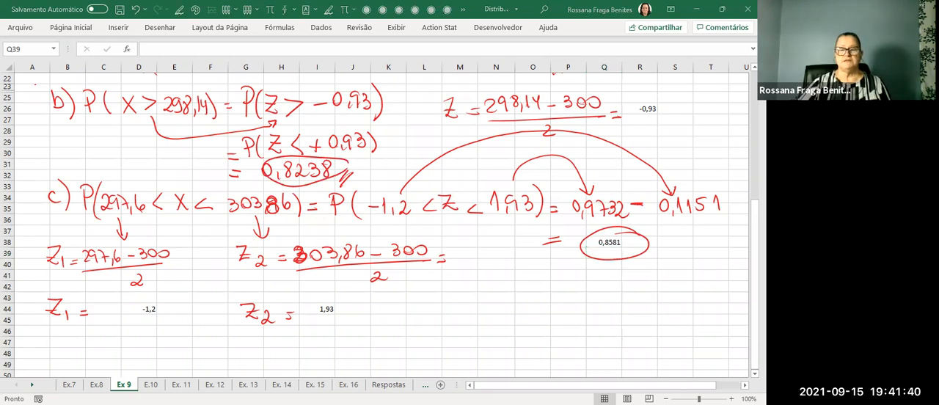
Compare the exercise 9 results with the answer key on the Respostas sheet and return to the Ex 9 sheet.
scroll(374, 220, up, 7)
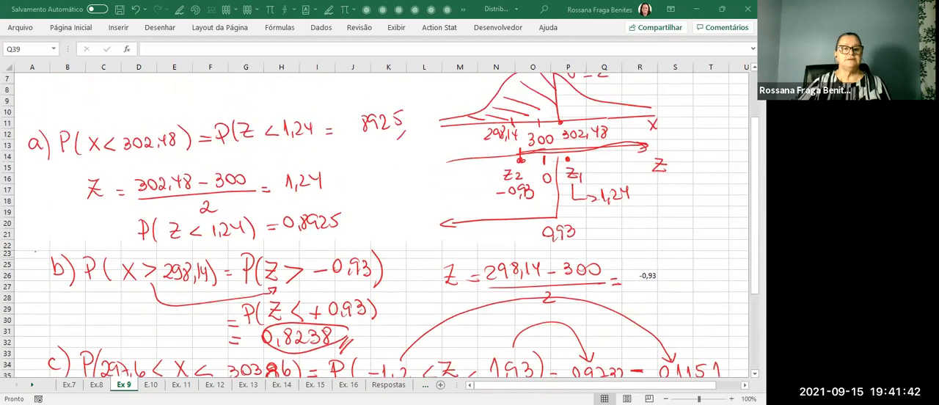
scroll(375, 220, down, 4)
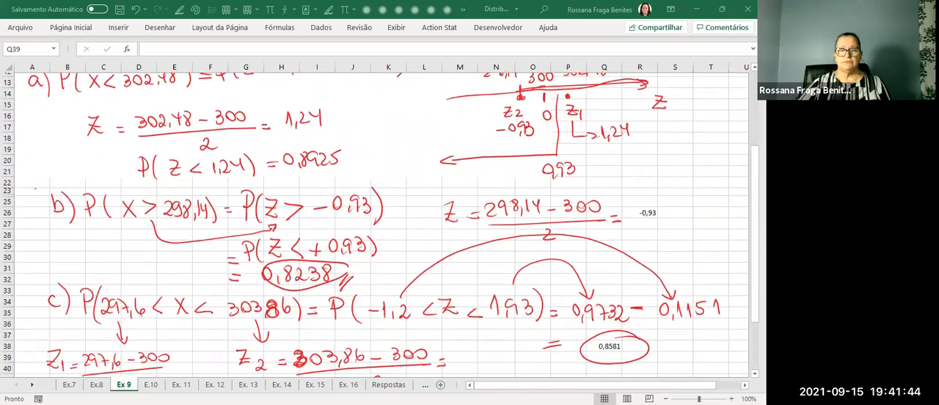
click(389, 385)
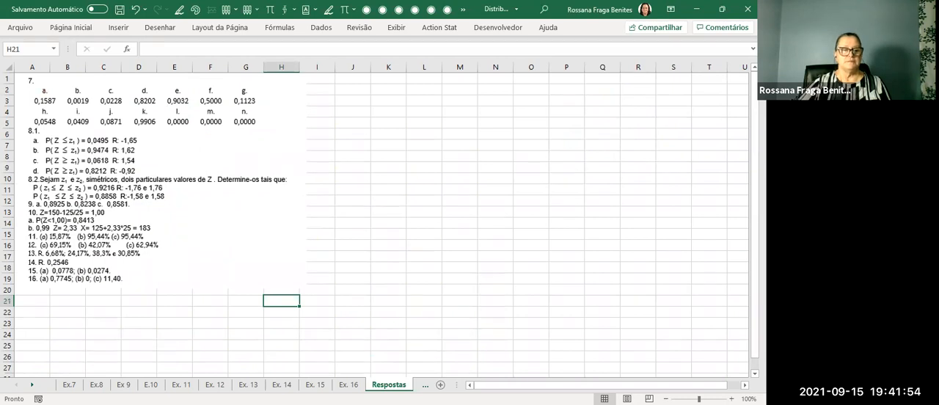
click(123, 385)
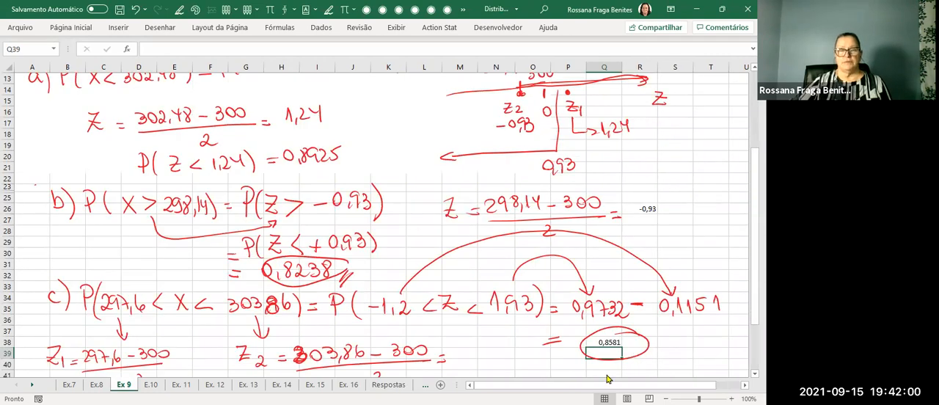
scroll(440, 313, down, 2)
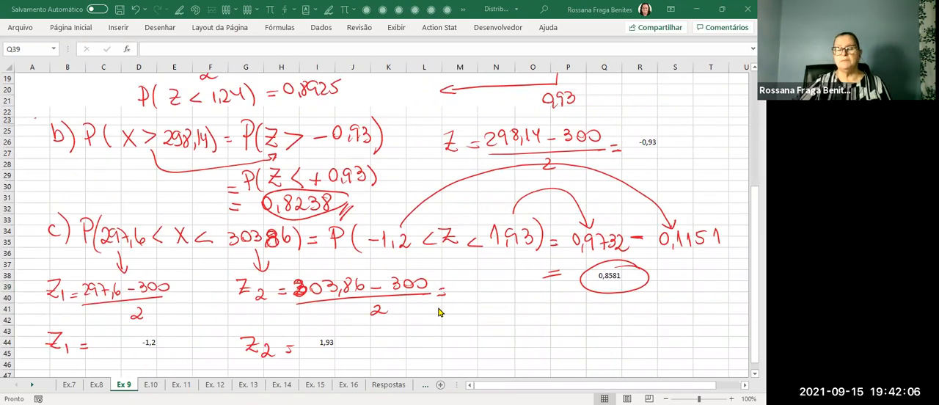
Copy the exercise 9 statement picture and paste it at cell A48, below the handwritten Z1 and Z2 work.
scroll(438, 313, up, 3)
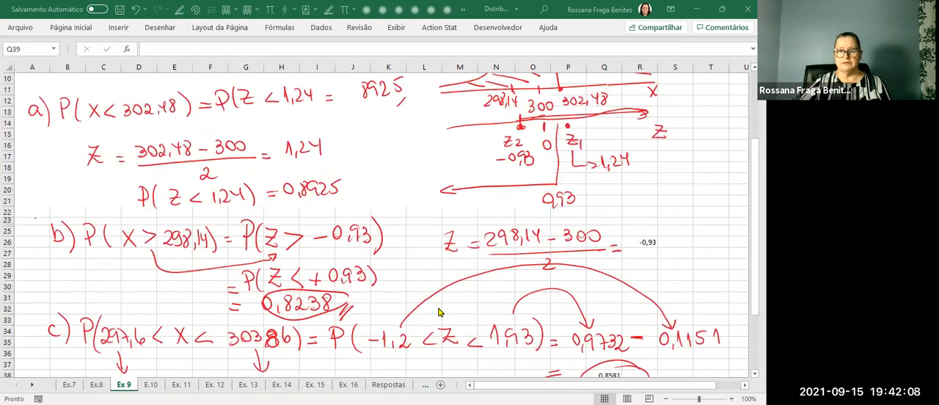
scroll(439, 313, up, 3)
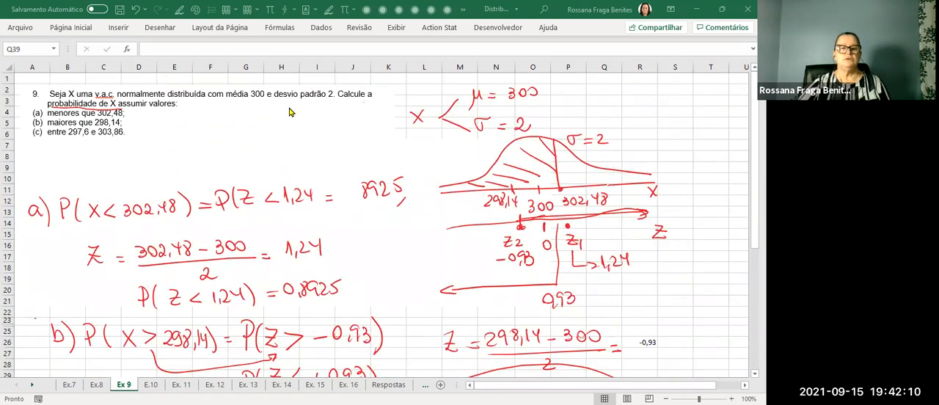
click(270, 101)
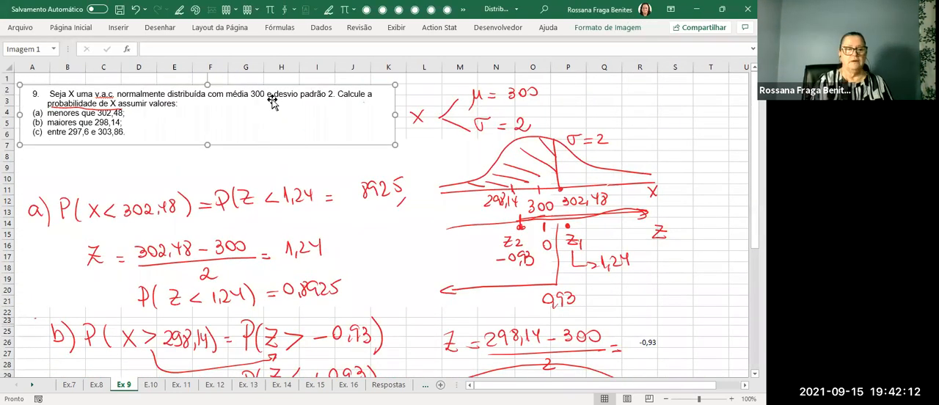
scroll(271, 102, down, 12)
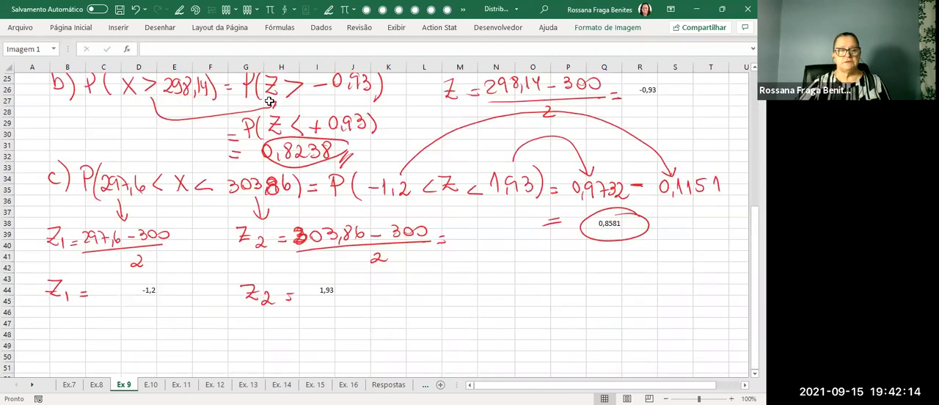
key(ctrl+v)
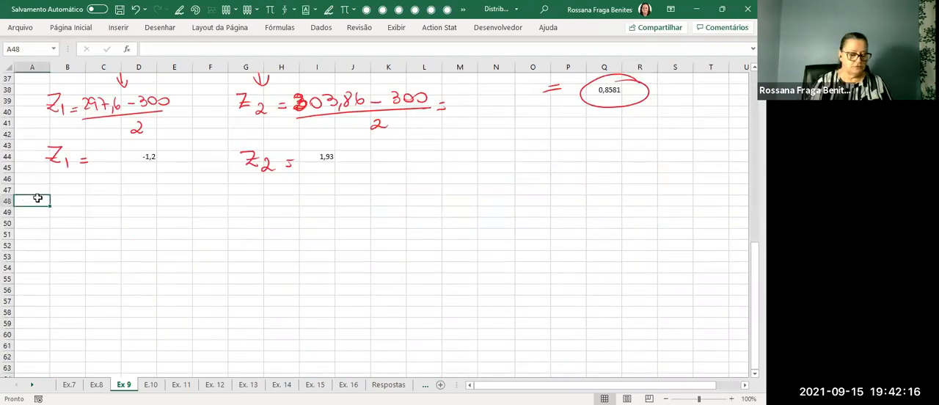
drag(235, 300, 235, 291)
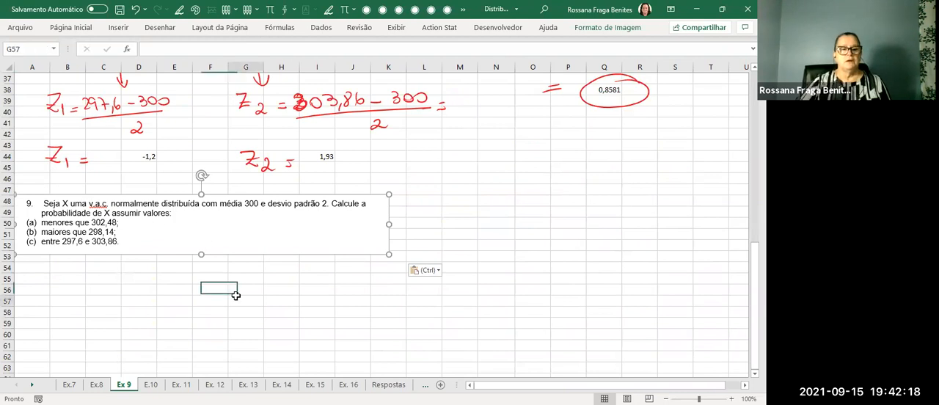
click(364, 225)
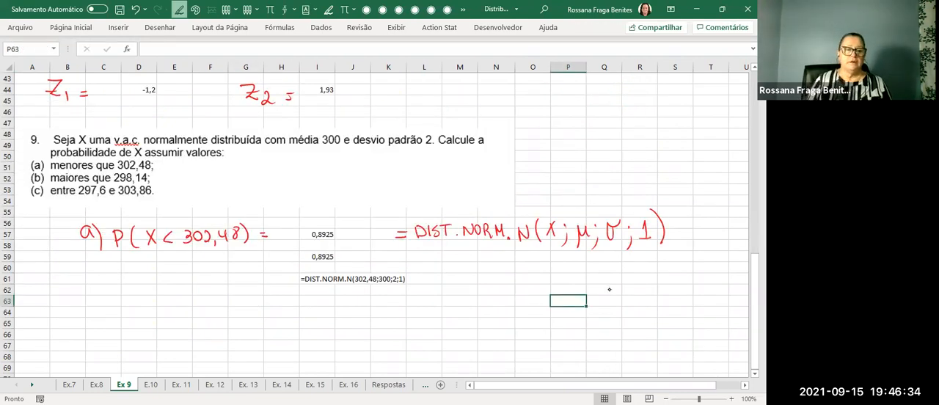
Handwrite b) P( below part a) of the pasted exercise and erase the b) label.
mouse_move(80, 290)
mouse_down()
mouse_move(83, 311)
mouse_move(94, 314)
mouse_move(118, 309)
mouse_move(125, 297)
mouse_up()
drag(132, 286, 134, 308)
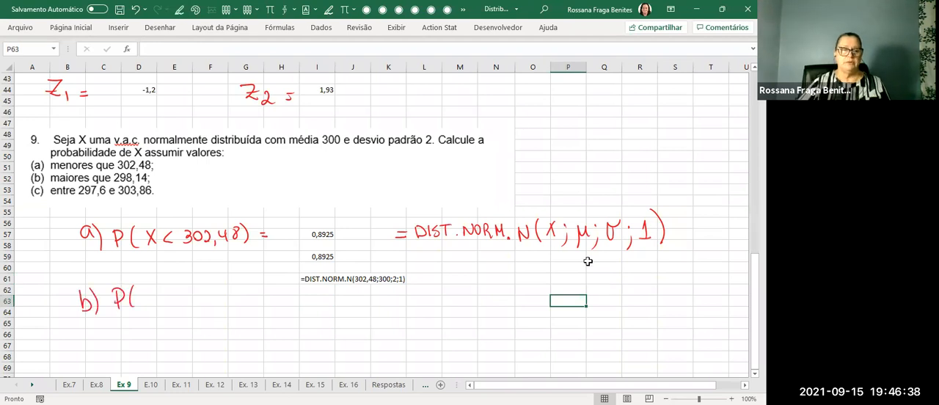
click(162, 29)
click(70, 54)
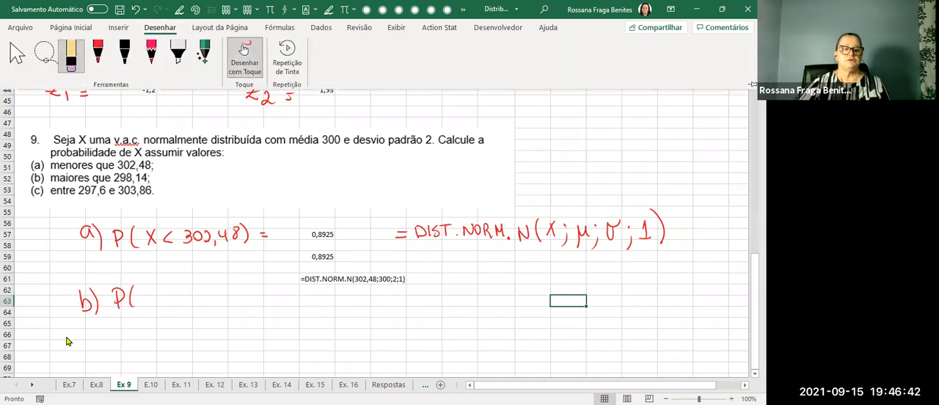
drag(81, 295, 100, 311)
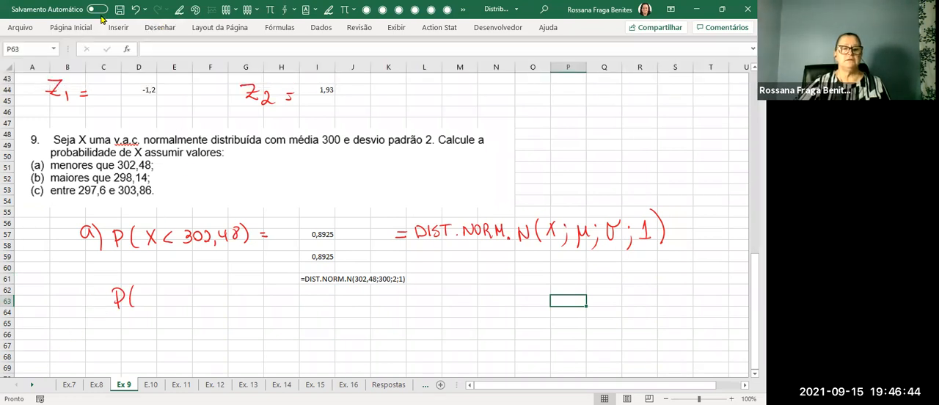
Complete the handwritten expression in red ink as P(Z < 1,24) = on row 63.
click(160, 29)
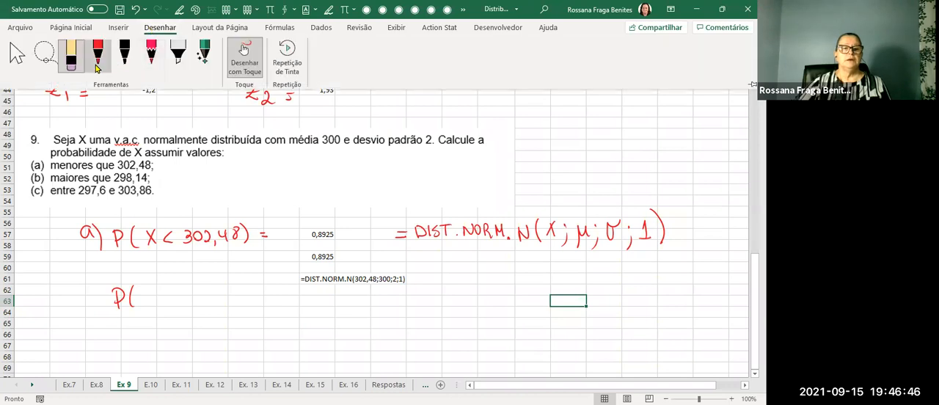
click(107, 66)
click(107, 70)
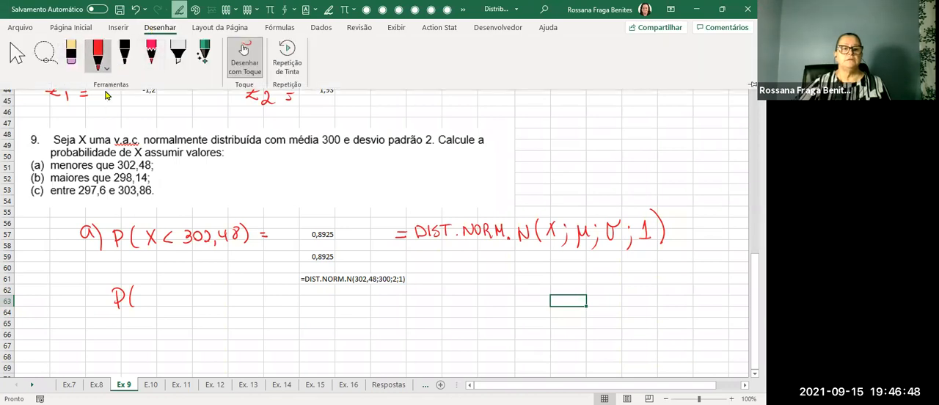
click(603, 143)
drag(151, 291, 165, 306)
drag(149, 300, 186, 306)
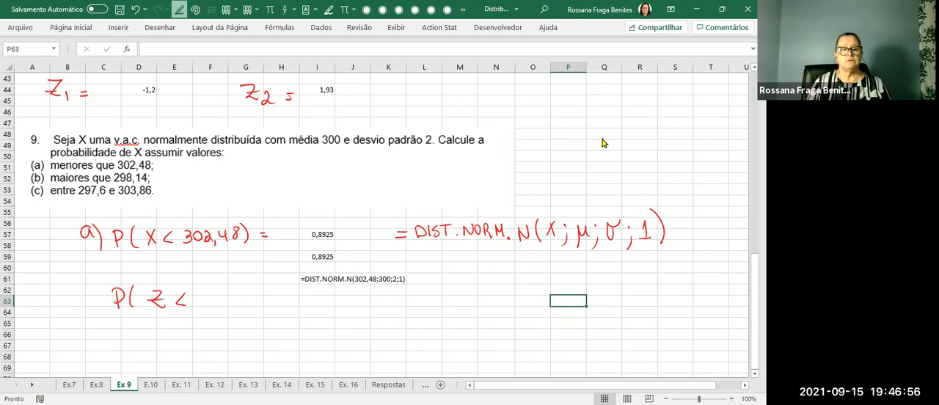
drag(199, 300, 206, 310)
drag(212, 295, 221, 304)
drag(222, 292, 230, 303)
mouse_move(232, 287)
mouse_down()
mouse_move(239, 313)
mouse_move(262, 303)
mouse_up()
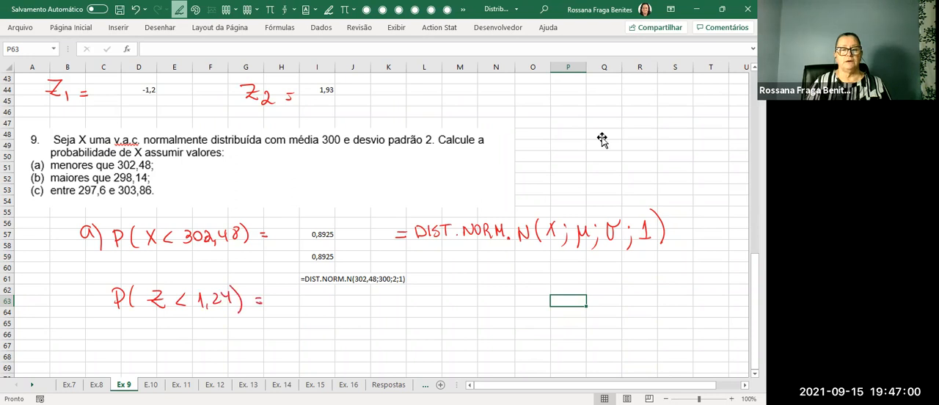
Calculate the cumulative standard normal probability in cell I63 with =DIST.NORMP.N(1,24;1).
click(326, 301)
text(=)
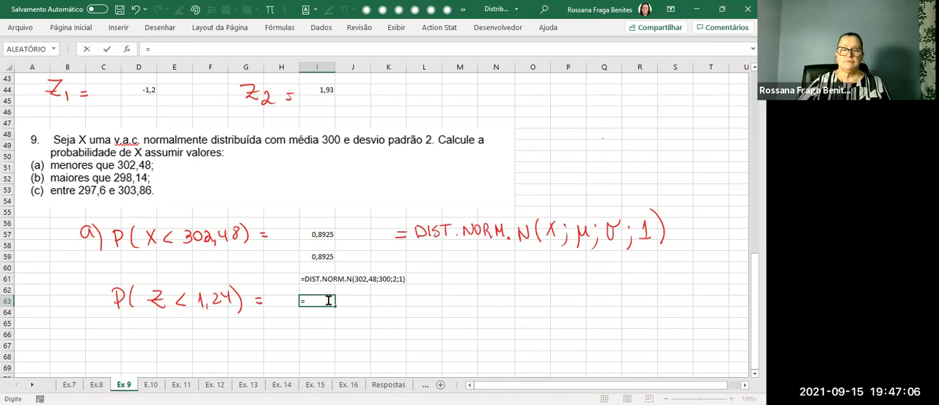
text(dist)
key(Down)
key(Down)
key(Down)
key(Down)
key(Down)
key(Down)
key(Down)
key(Down)
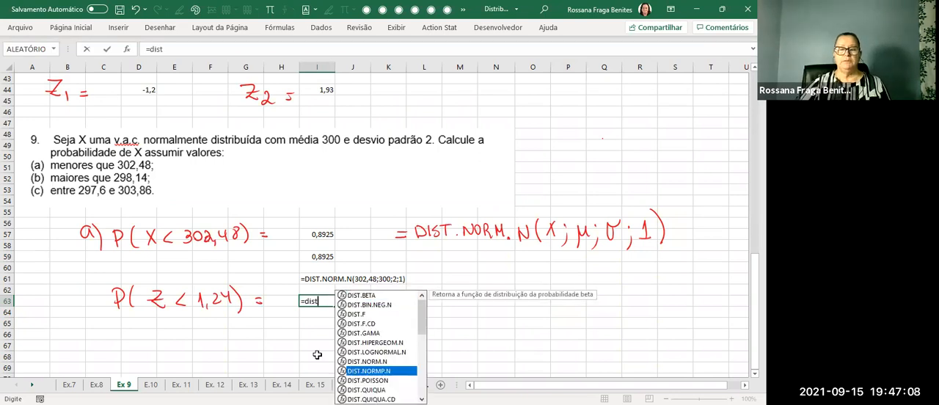
key(Tab)
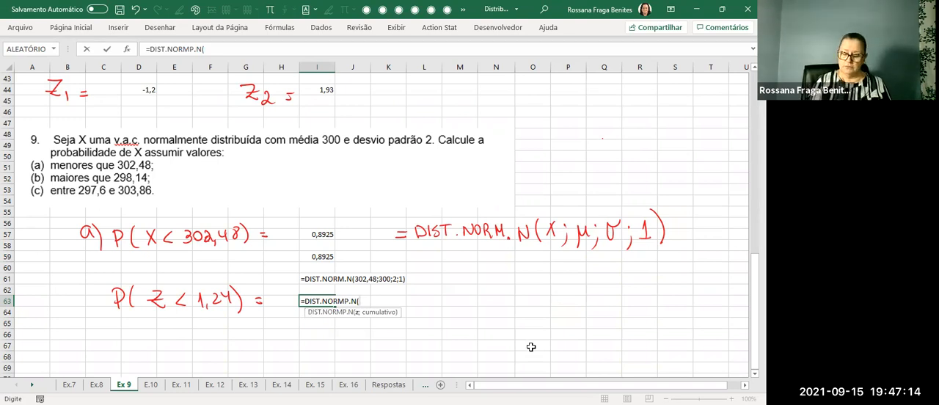
text(1,24;1)
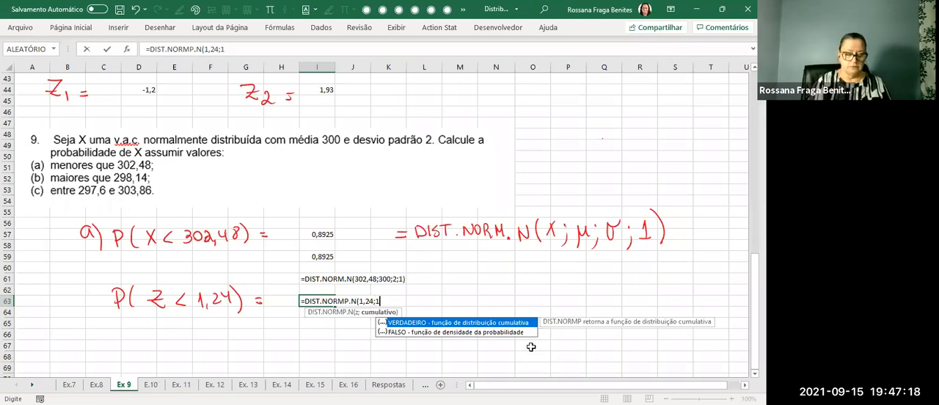
key(Return)
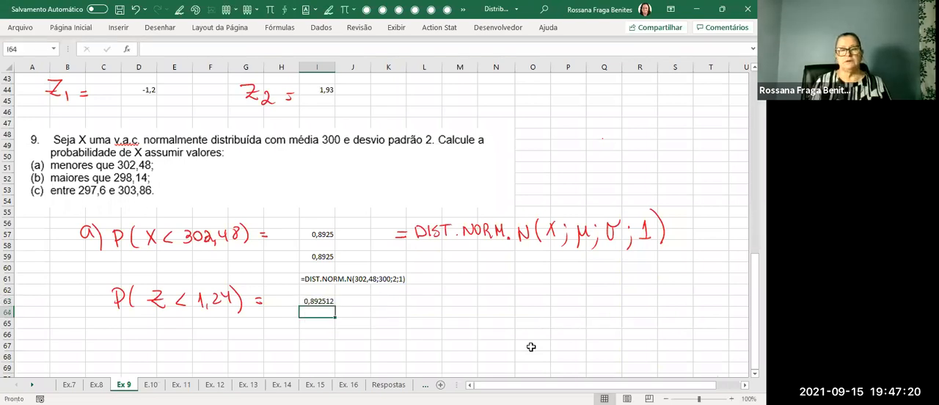
Reduce the displayed decimals of the probability in cell I63 to four places.
click(328, 303)
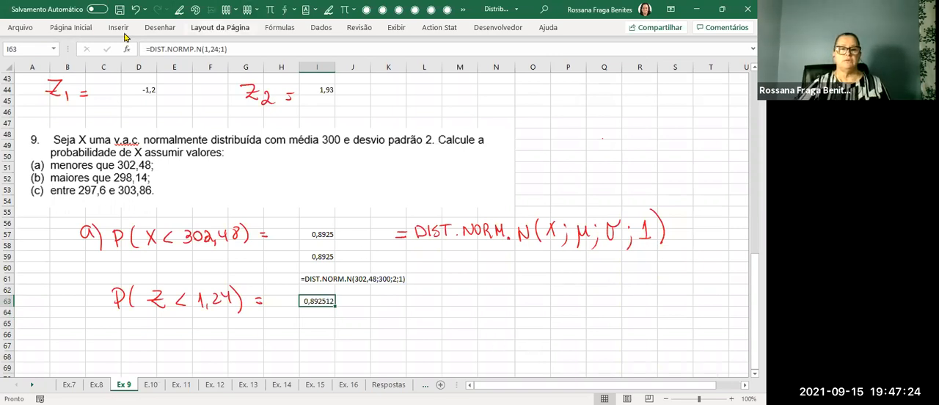
click(73, 29)
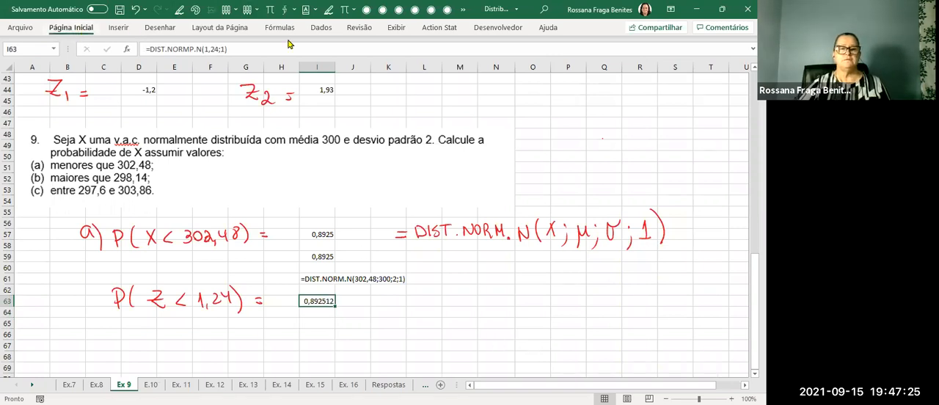
click(379, 68)
click(378, 67)
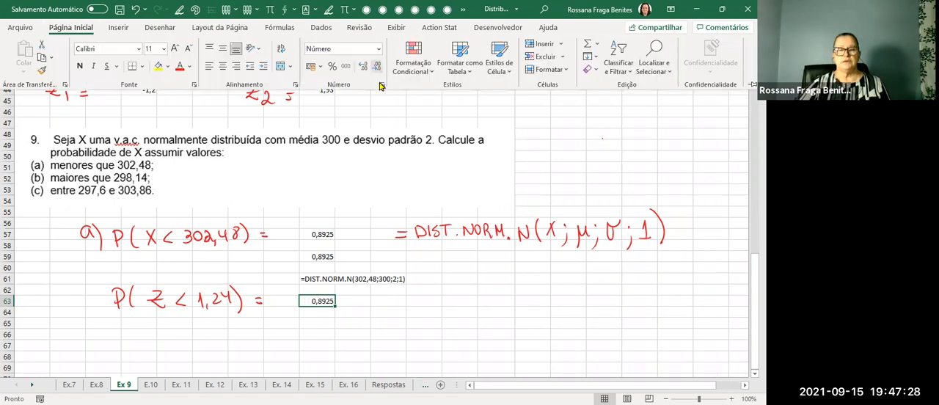
click(325, 321)
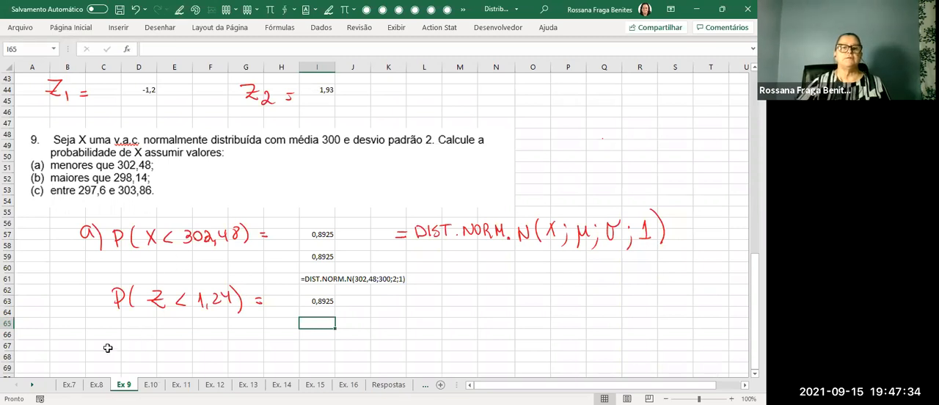
In blue ink, circle the handwritten X of part a), the formula text in I61 and the handwritten Z on row 63.
click(257, 10)
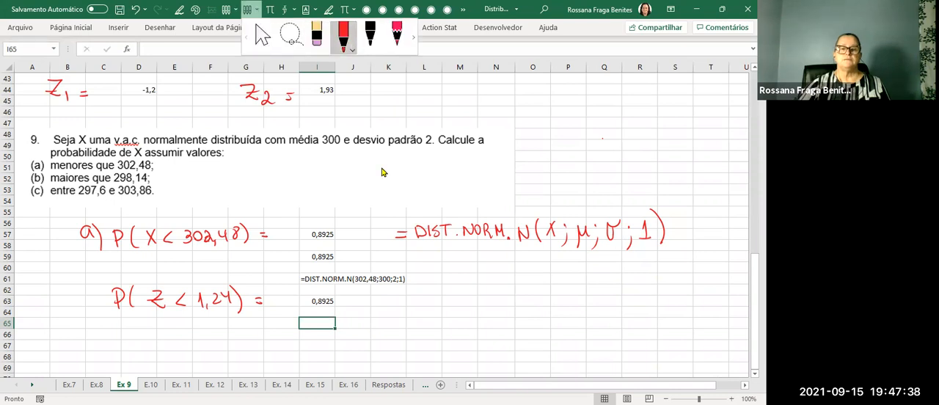
click(354, 47)
click(362, 151)
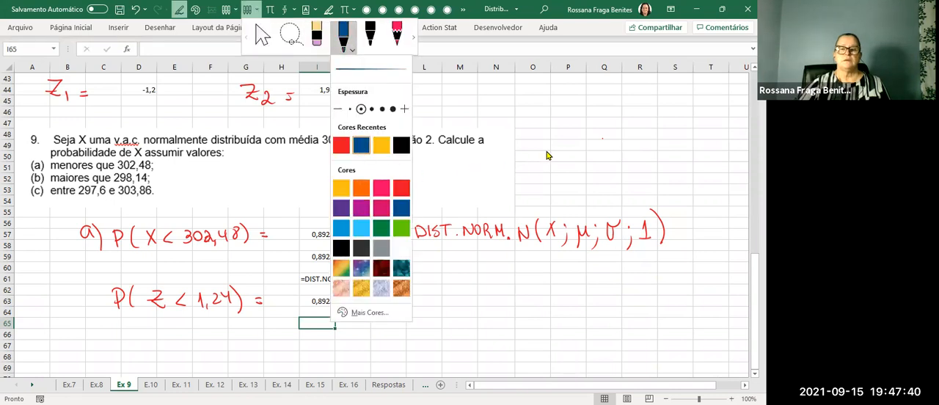
drag(546, 151, 549, 150)
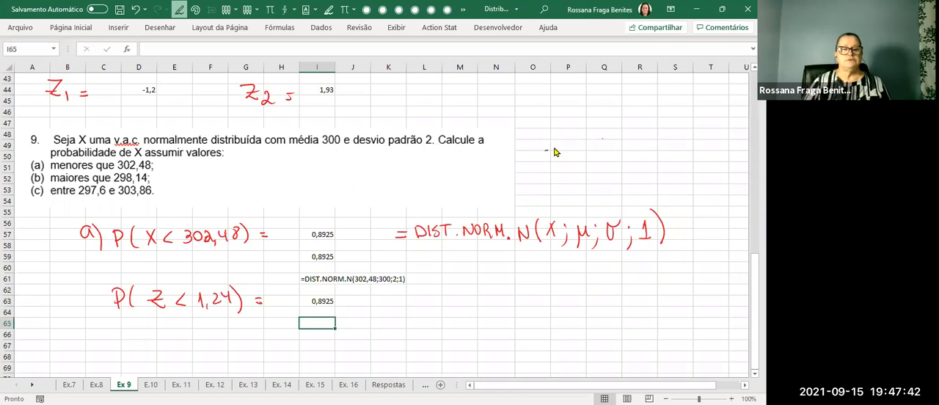
mouse_move(167, 215)
mouse_down()
mouse_move(142, 222)
mouse_move(153, 248)
mouse_move(167, 216)
mouse_up()
mouse_move(410, 264)
mouse_down()
mouse_move(312, 265)
mouse_move(316, 289)
mouse_move(408, 289)
mouse_move(407, 264)
mouse_up()
mouse_move(166, 278)
mouse_down()
mouse_move(157, 279)
mouse_move(154, 320)
mouse_move(169, 284)
mouse_up()
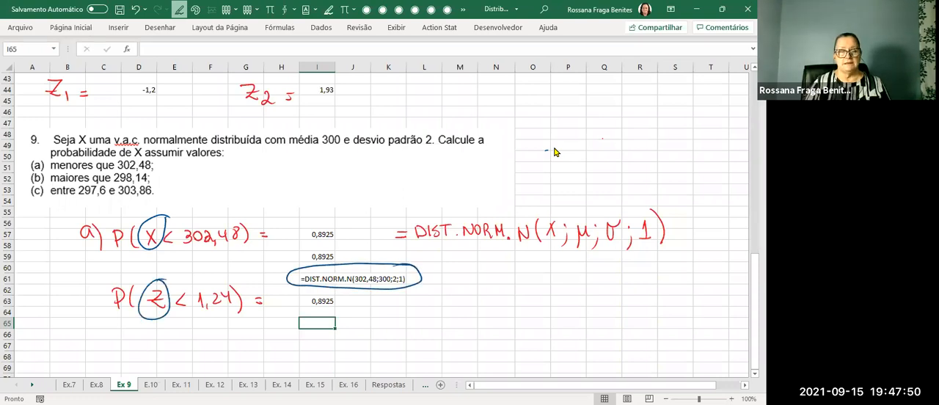
key(Escape)
Enter the formula =DIST.NORMP.N(1,24;1) in cell I65.
text(=)
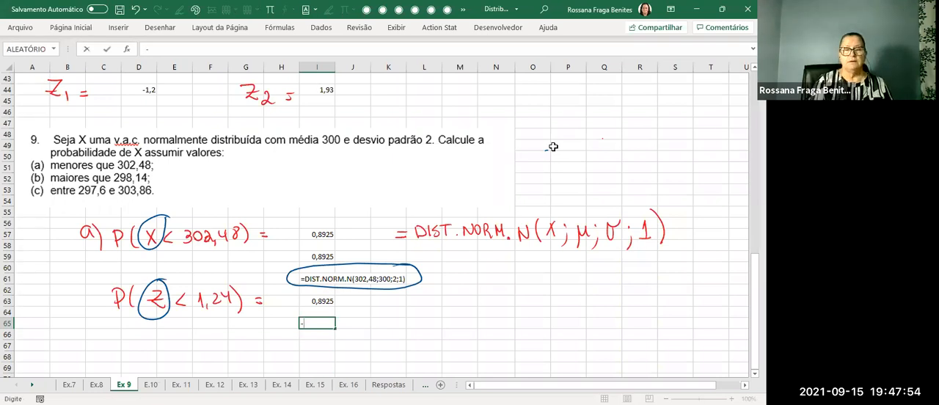
key(BackSpace)
text(=dis)
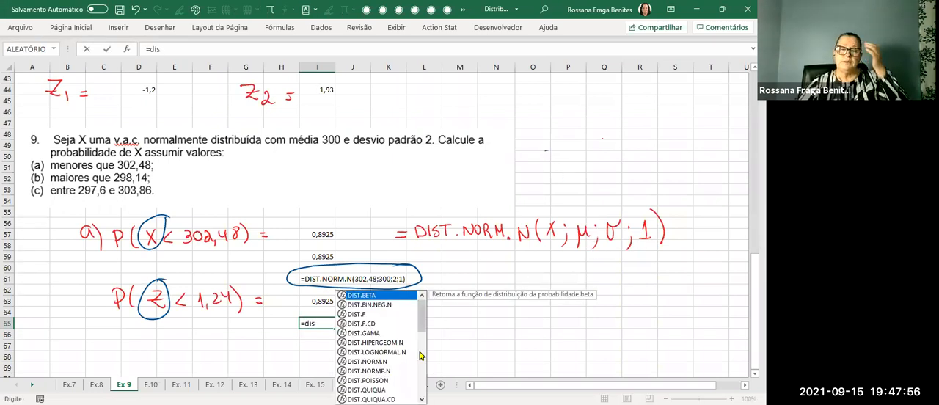
click(389, 371)
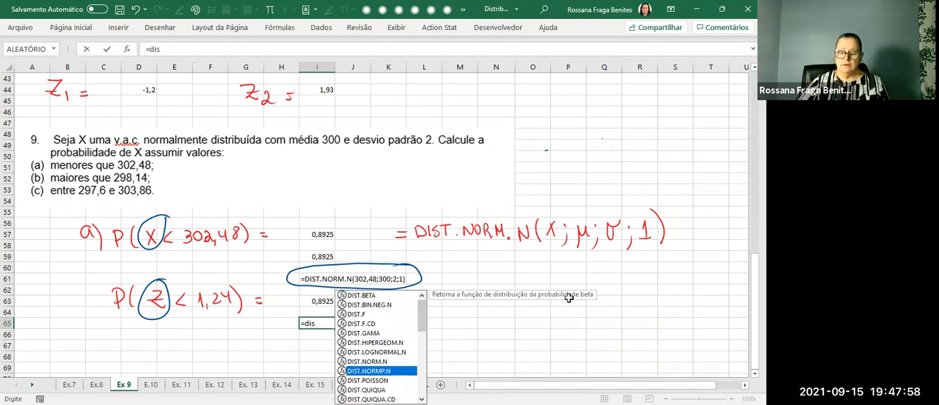
key(Tab)
text(1,24)
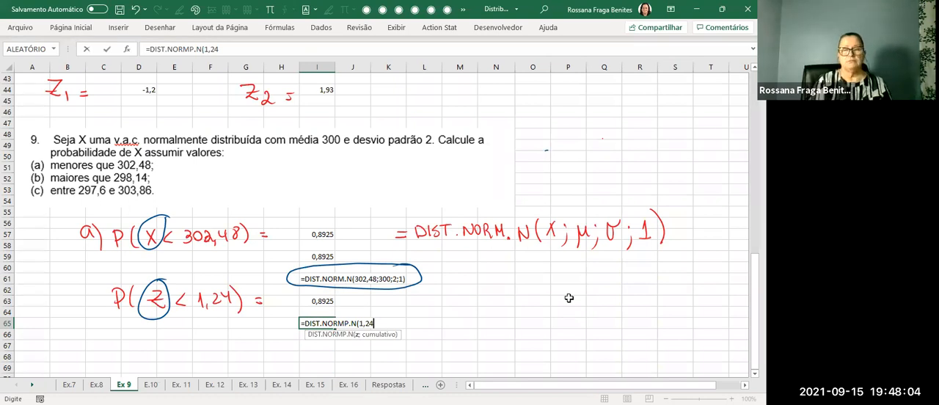
text(;1))
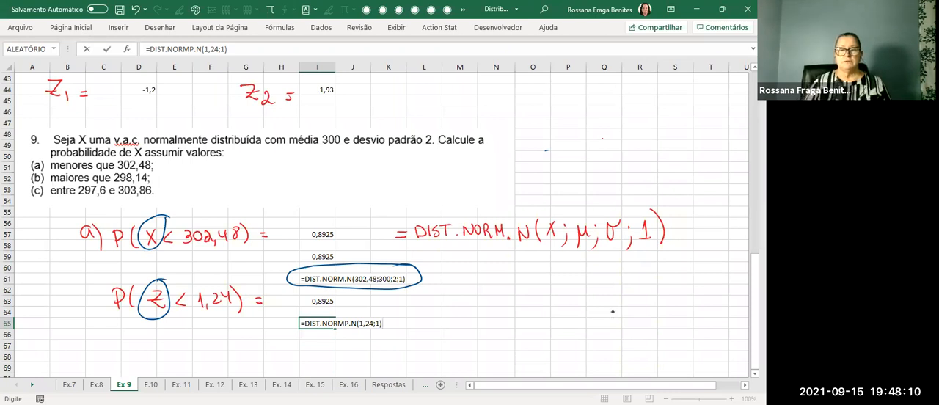
Handwrite the general syntax = DIST.NORMP.N(Z; 1) in blue ink beside the row 63 result.
mouse_move(428, 313)
mouse_down()
mouse_move(505, 312)
mouse_move(529, 299)
mouse_move(547, 313)
mouse_move(571, 296)
mouse_move(595, 314)
mouse_move(607, 297)
mouse_move(617, 314)
mouse_move(656, 317)
mouse_up()
click(585, 311)
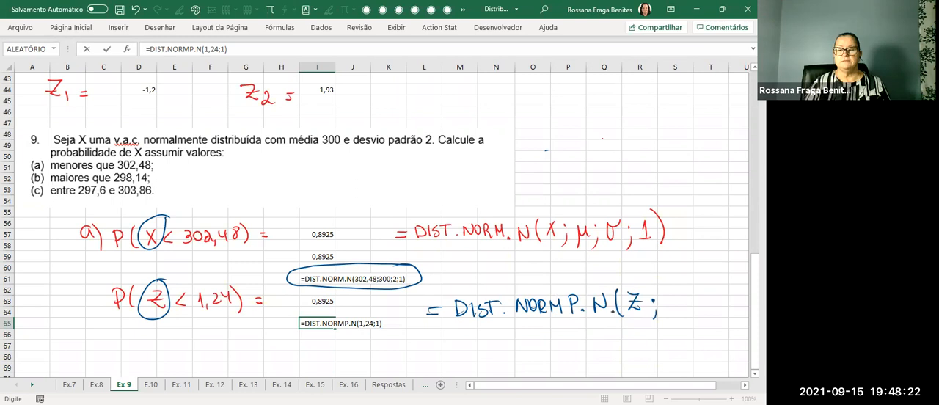
drag(681, 286, 682, 318)
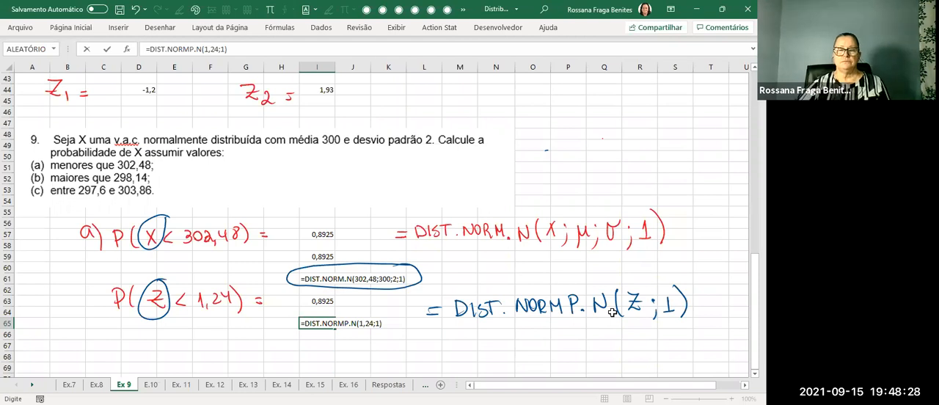
Show the formula of cell I63 as text in cell I65 with =FÓRMULATEXTO(I63).
click(331, 325)
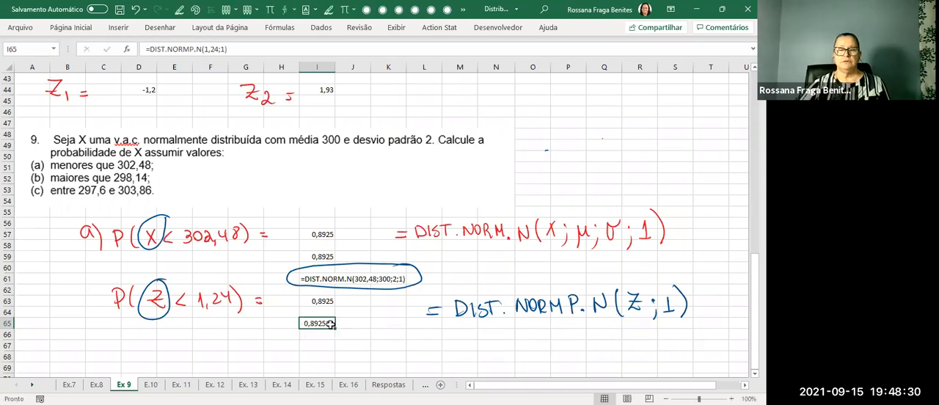
text(=)
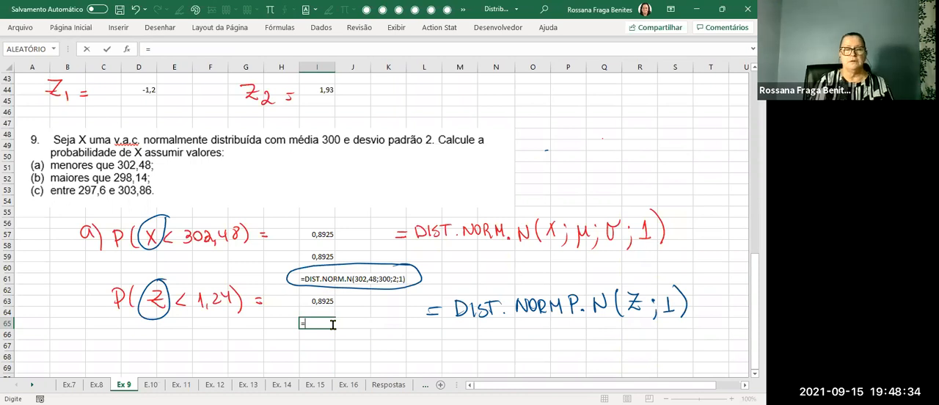
text(fórm)
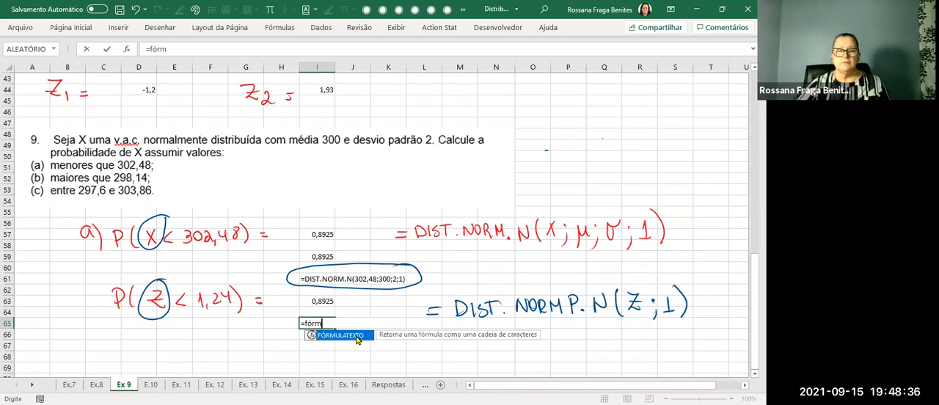
key(Tab)
click(326, 301)
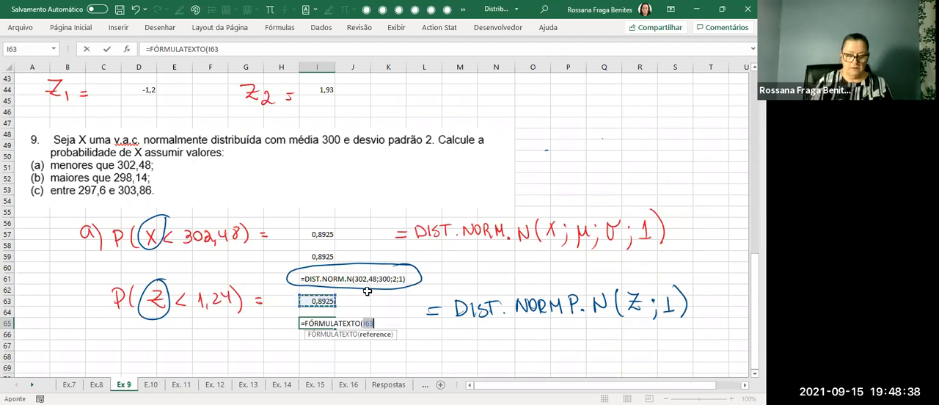
key(Return)
click(390, 345)
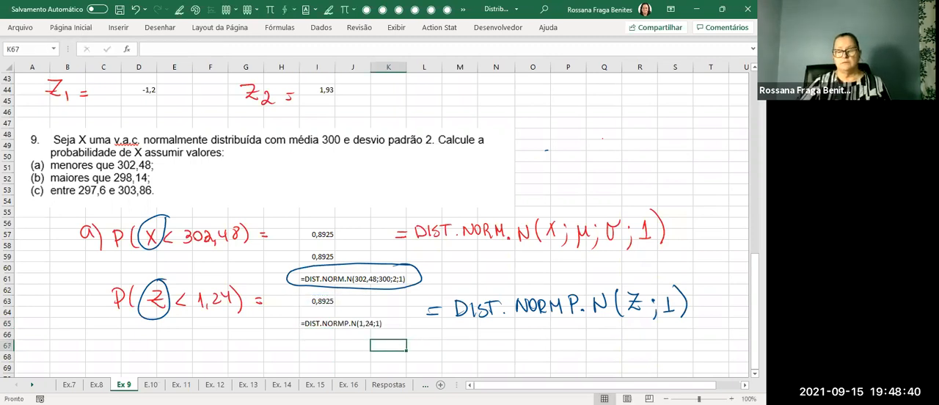
Circle the formula text in I65 in blue ink and draw arrows linking it to the circled Z and the I61 formula to X.
click(179, 10)
mouse_move(390, 317)
mouse_down()
mouse_move(340, 316)
mouse_move(286, 330)
mouse_move(378, 339)
mouse_move(400, 320)
mouse_up()
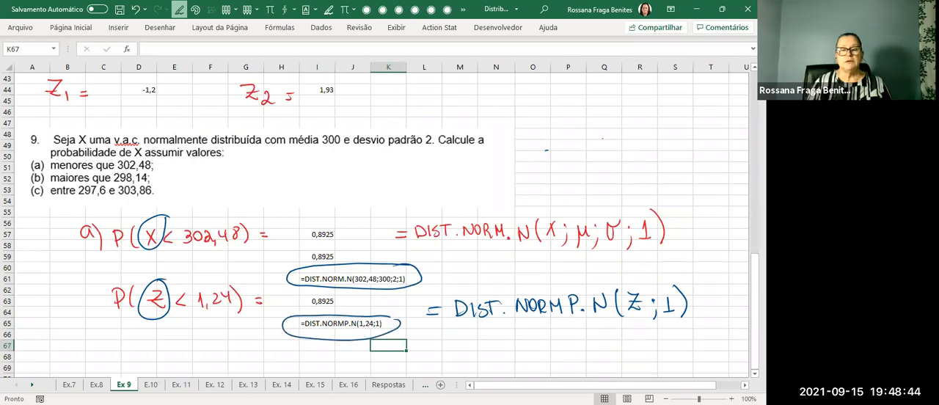
mouse_move(282, 330)
mouse_down()
mouse_move(170, 322)
mouse_move(180, 316)
mouse_up()
mouse_move(291, 270)
mouse_down()
mouse_move(162, 264)
mouse_move(156, 254)
mouse_move(163, 260)
mouse_up()
key(Escape)
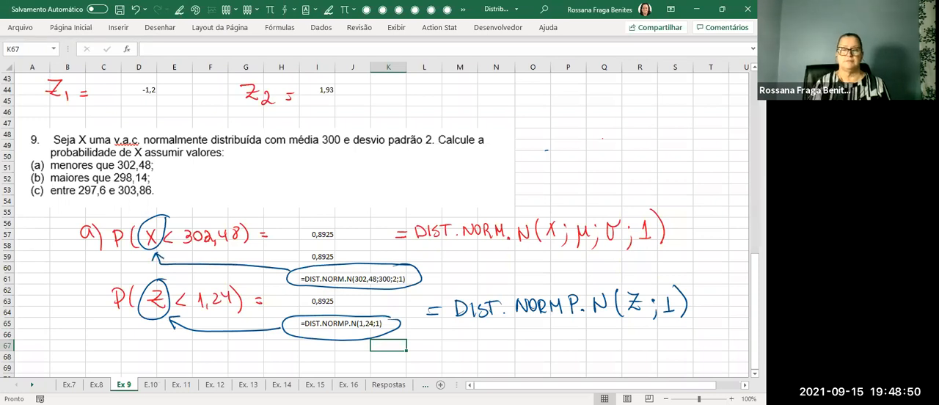
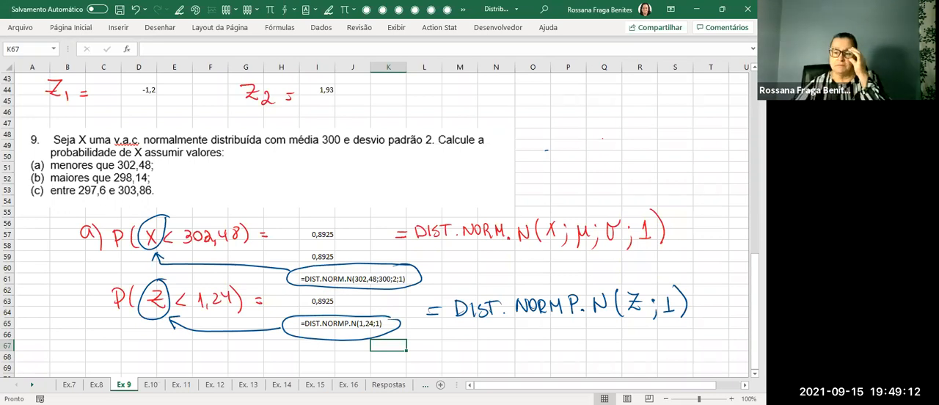
Handwrite b) P(X > 298,14) = in red ink below part a, around rows 67 to 69.
scroll(379, 221, down, 2)
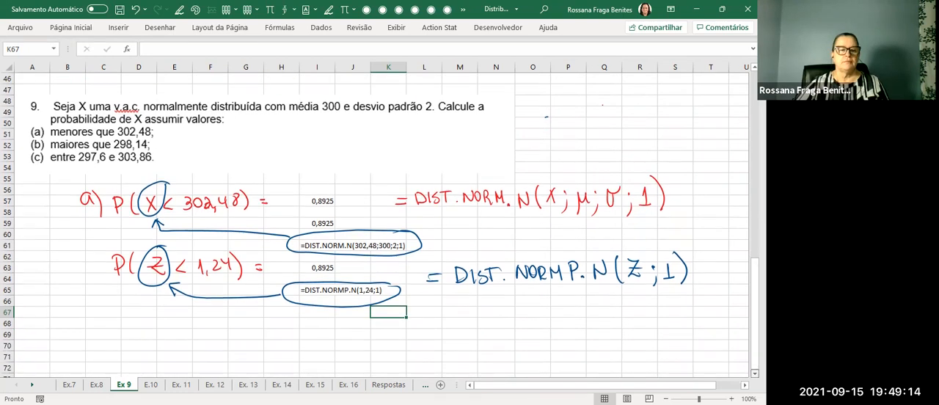
scroll(379, 221, down, 1)
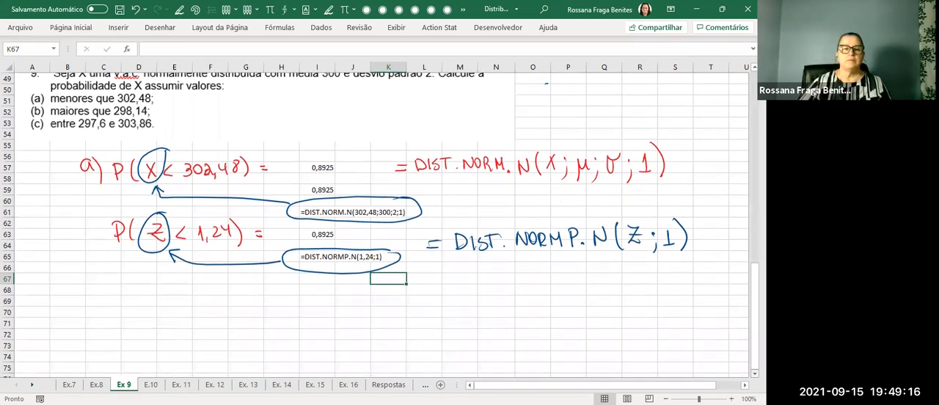
click(256, 11)
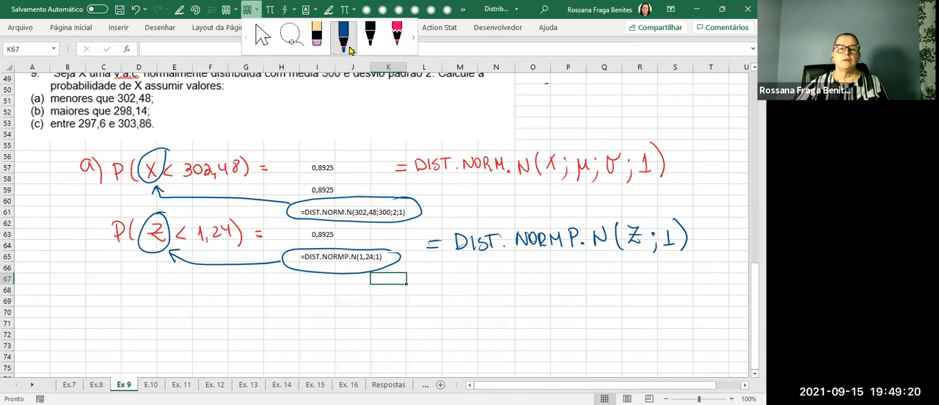
click(350, 50)
click(361, 145)
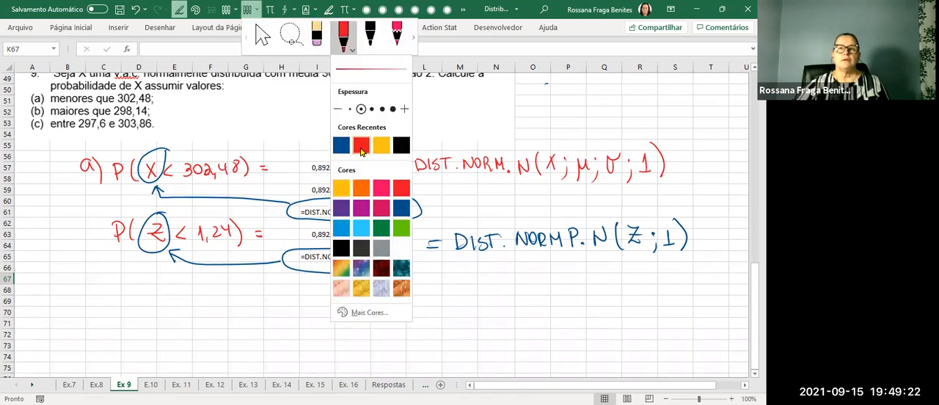
click(690, 332)
mouse_move(77, 275)
mouse_down()
mouse_move(79, 293)
mouse_move(97, 306)
mouse_up()
drag(122, 282, 124, 301)
mouse_move(119, 283)
mouse_down()
mouse_move(137, 304)
mouse_move(253, 293)
mouse_up()
drag(251, 286, 258, 306)
drag(272, 294, 282, 293)
drag(273, 298, 283, 299)
key(Escape)
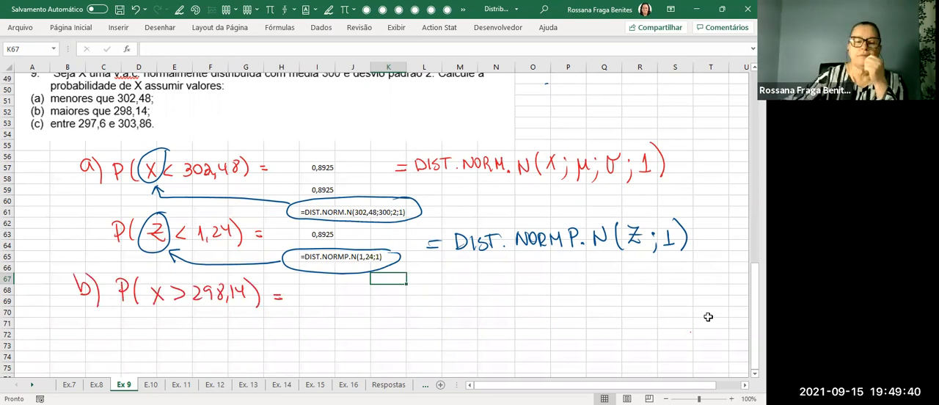
Enter the formula =DIST.NORM.N(298,14;300;2;1) in cell I69.
click(321, 297)
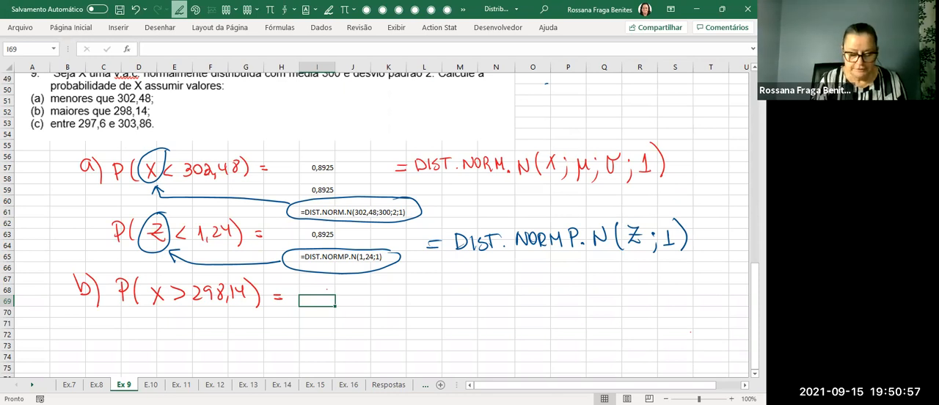
key(Escape)
text(=)
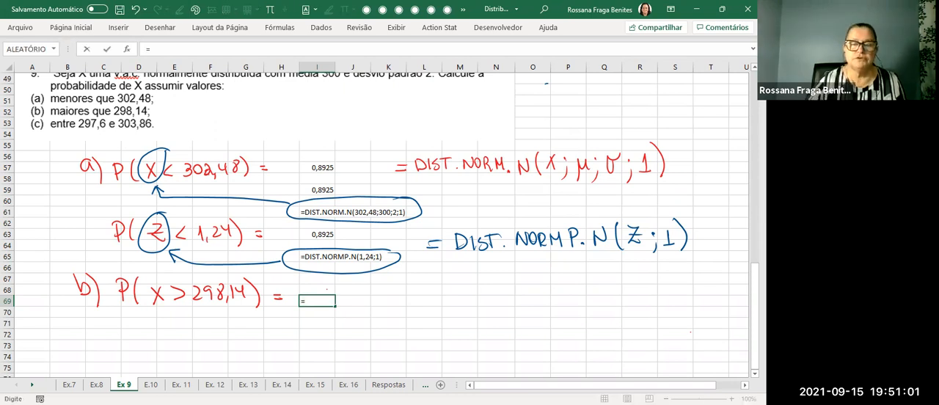
text(dist)
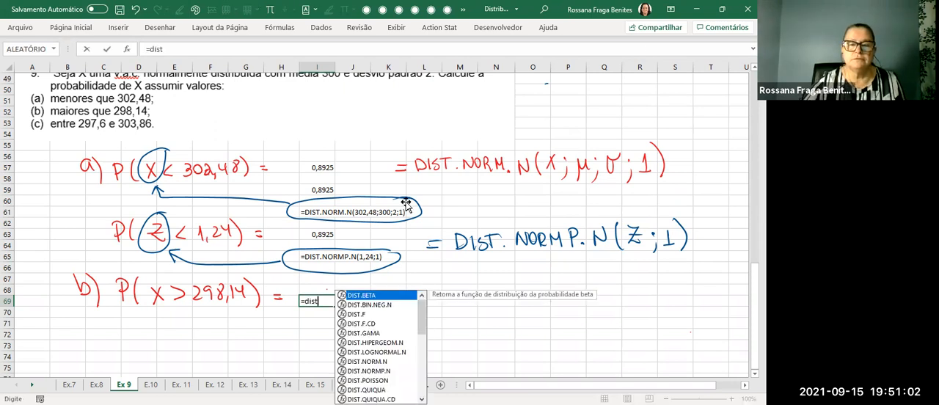
click(385, 361)
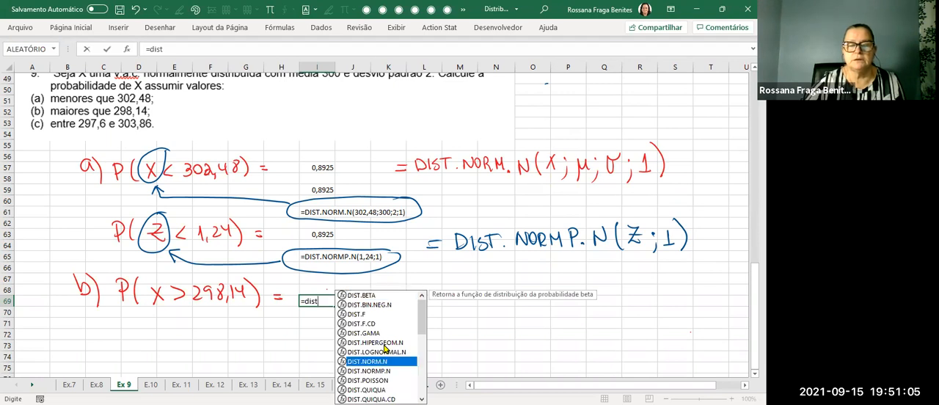
key(Tab)
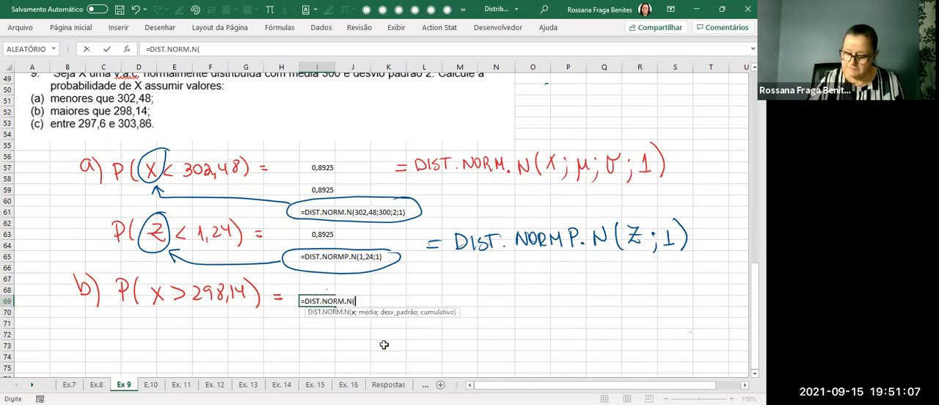
text(298)
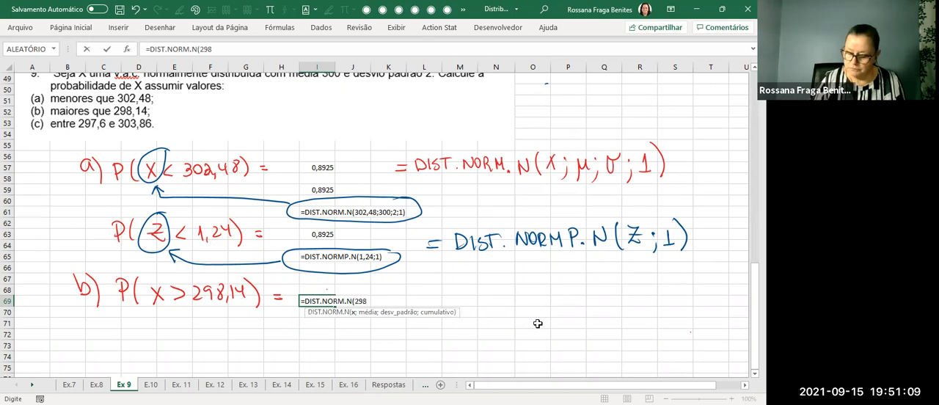
text(,14;)
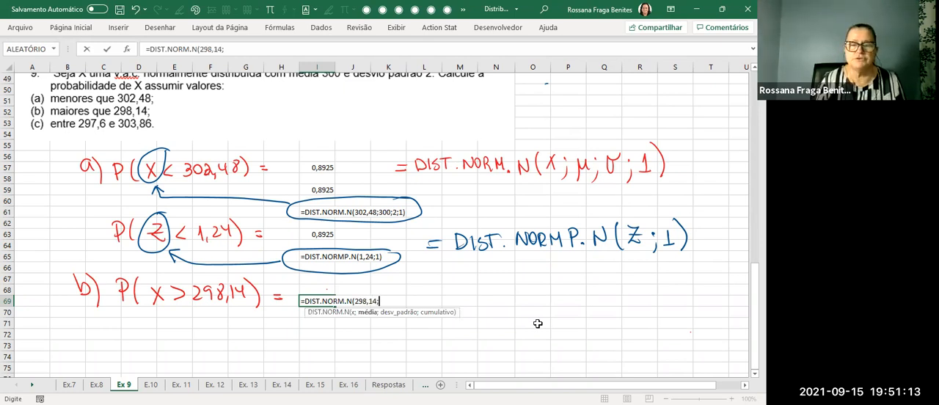
text(300)
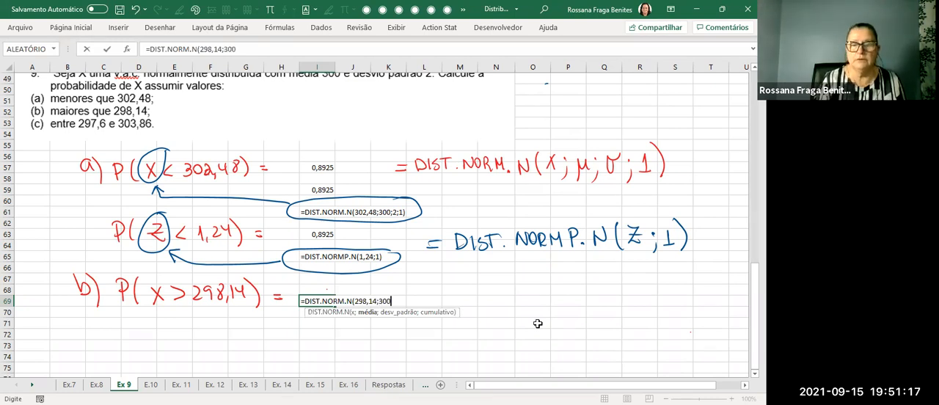
text(;2;1)
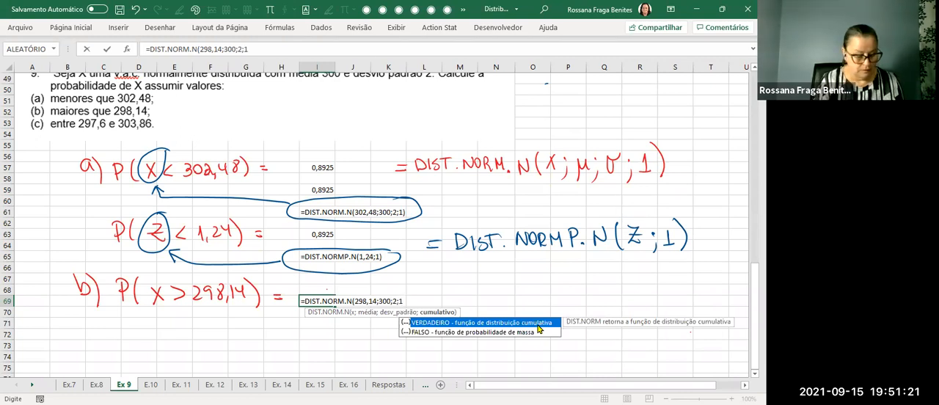
text())
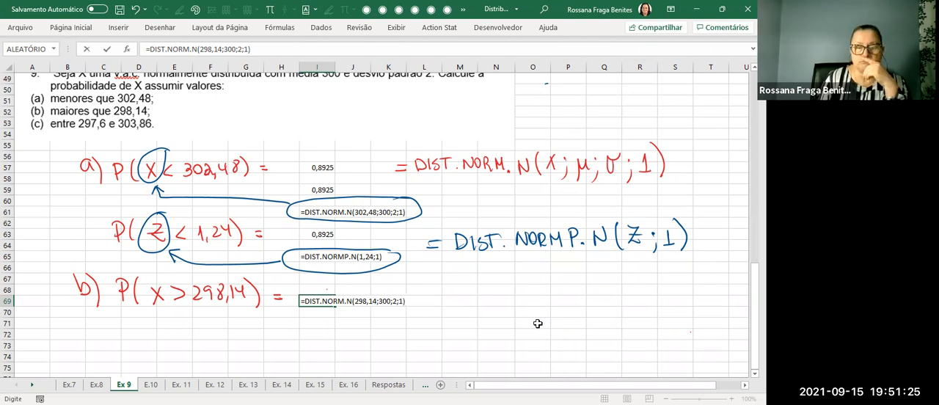
key(Return)
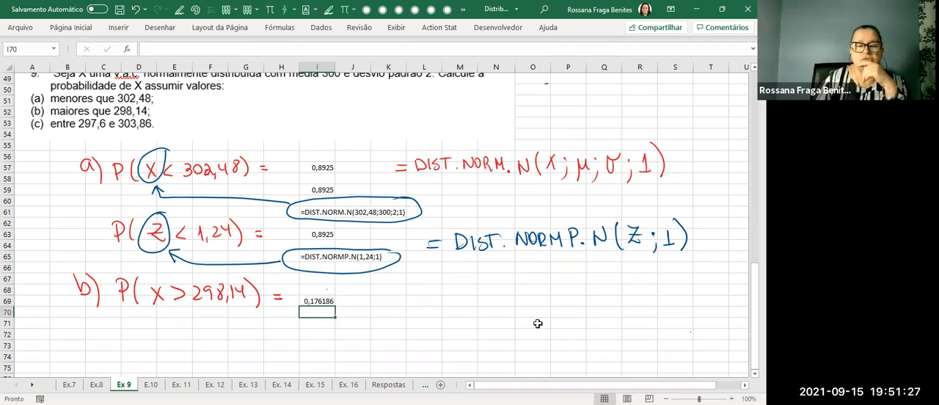
Reduce the number format of cell I69 to four decimal places.
click(309, 302)
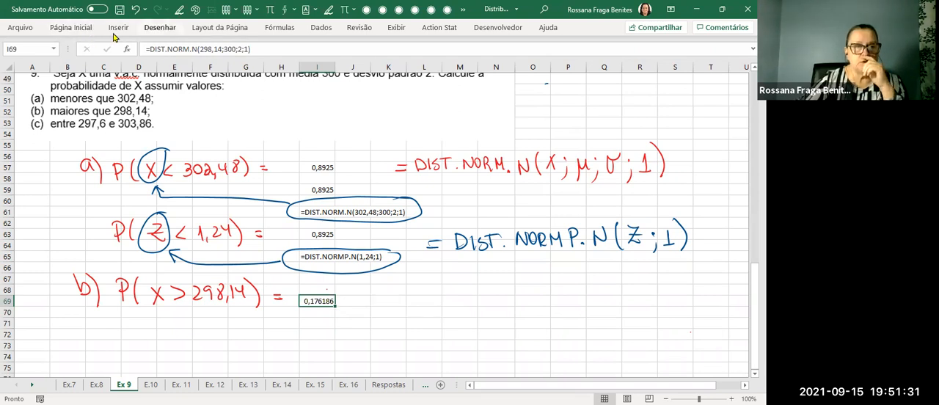
click(72, 27)
click(377, 67)
click(378, 67)
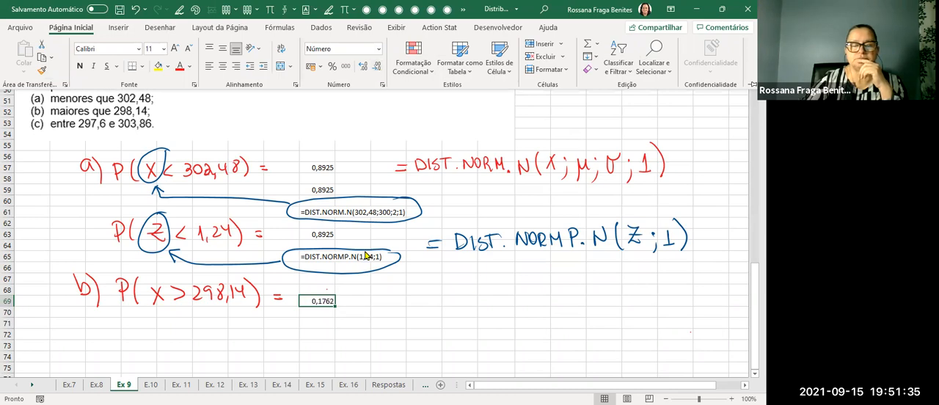
Compare I69 with the earlier hand-worked part b and handwrite "maior que" in red ink under P(X > 298,14).
scroll(358, 255, up, 4)
scroll(358, 255, up, 7)
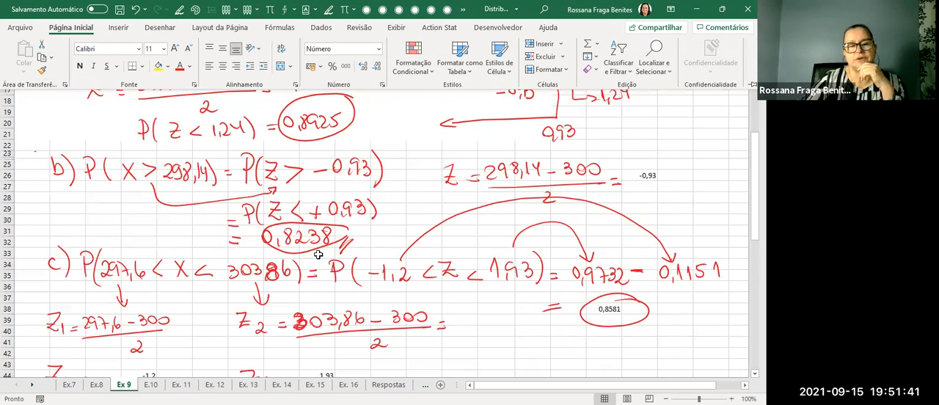
scroll(317, 255, down, 12)
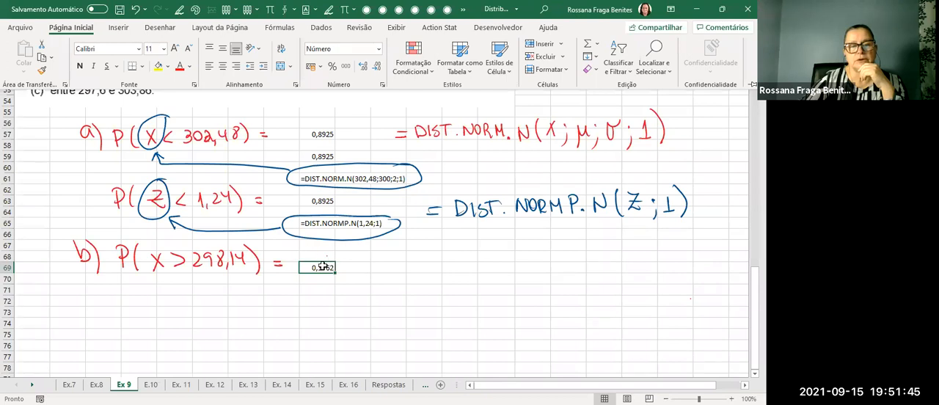
click(452, 273)
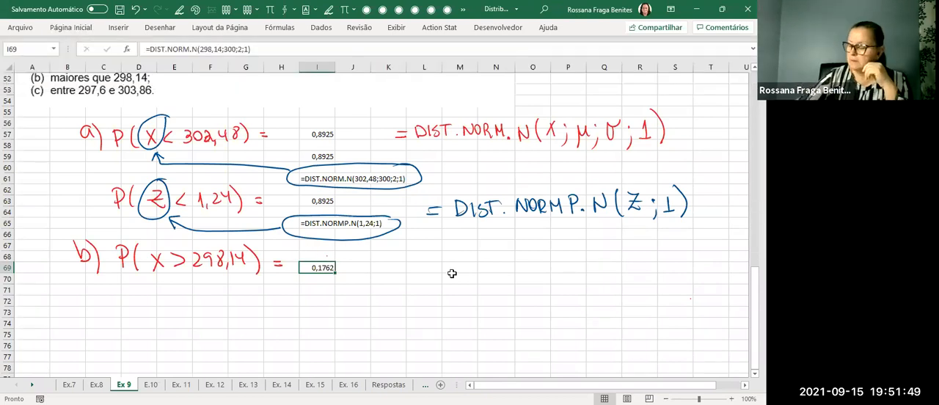
key(alt+5)
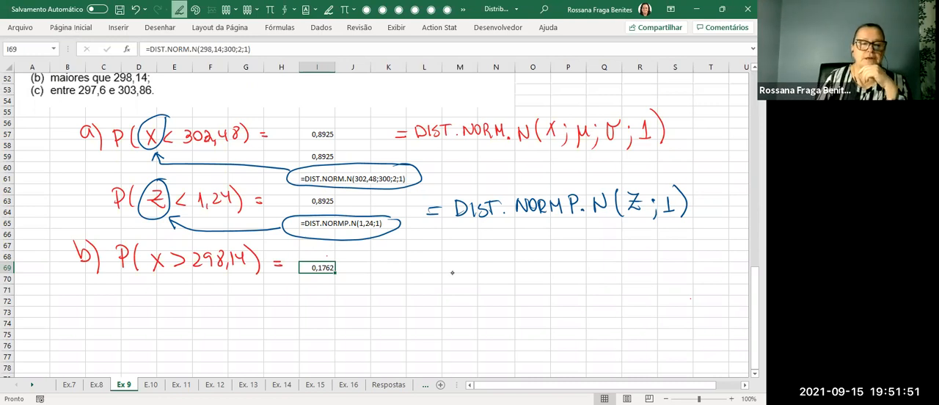
drag(130, 295, 224, 287)
key(Escape)
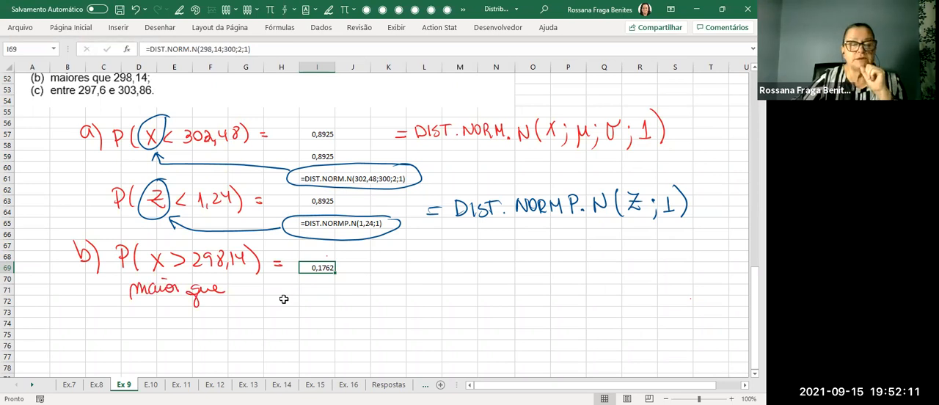
Change the formula in I69 to the complement, =1-DIST.NORM.N(298,14;300;2;1).
click(150, 48)
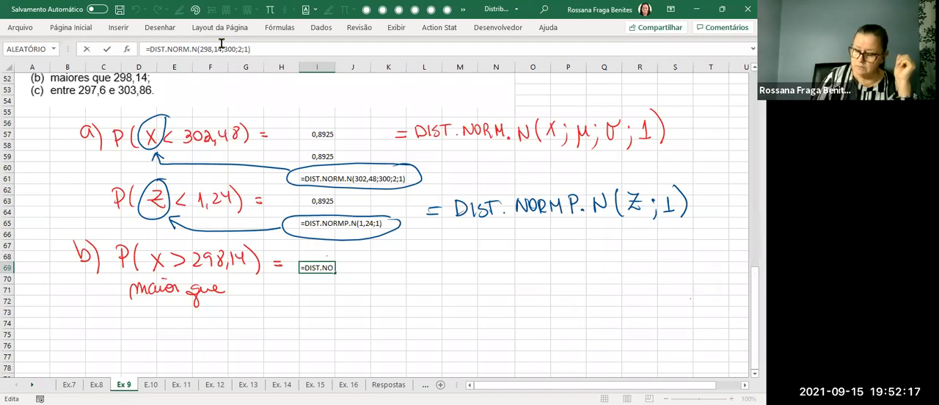
text(1-)
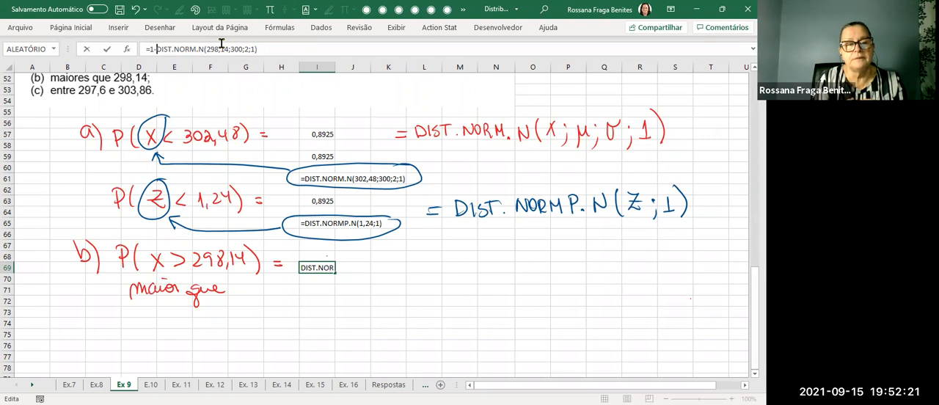
key(Return)
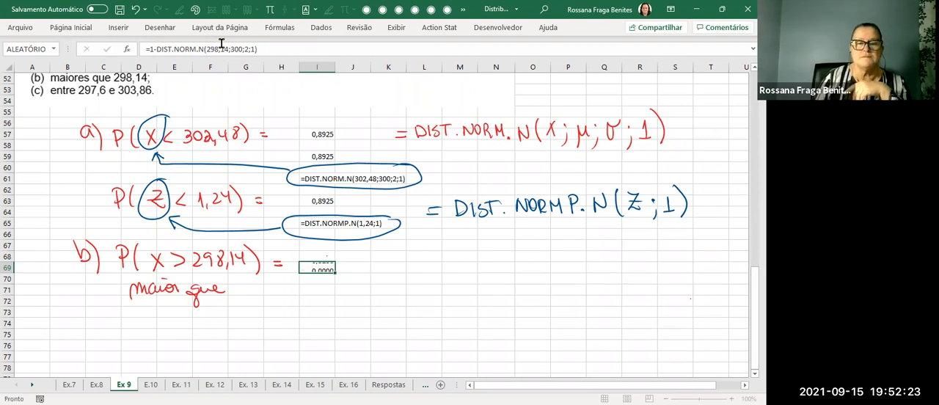
Show the formula of cell I69 as text in cell I71 with =FÓRMULATEXTO(I69).
click(325, 289)
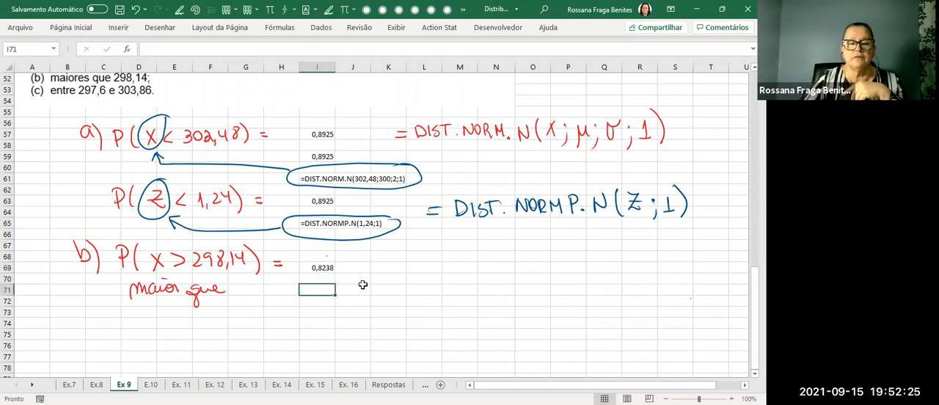
text(=f)
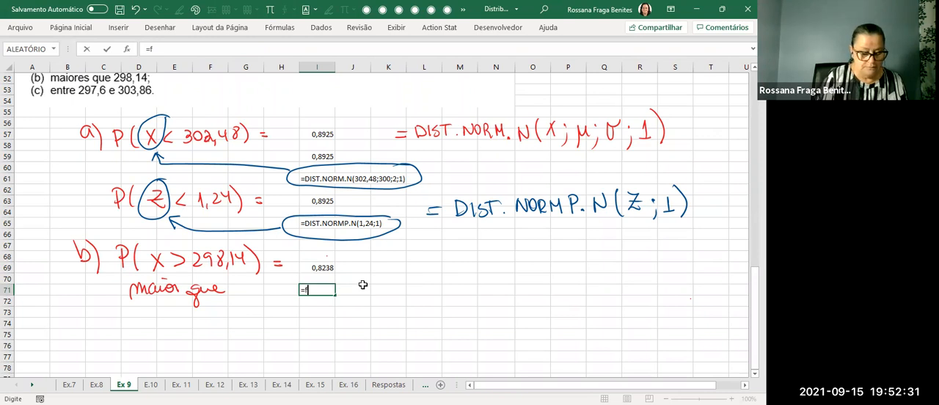
text(ór)
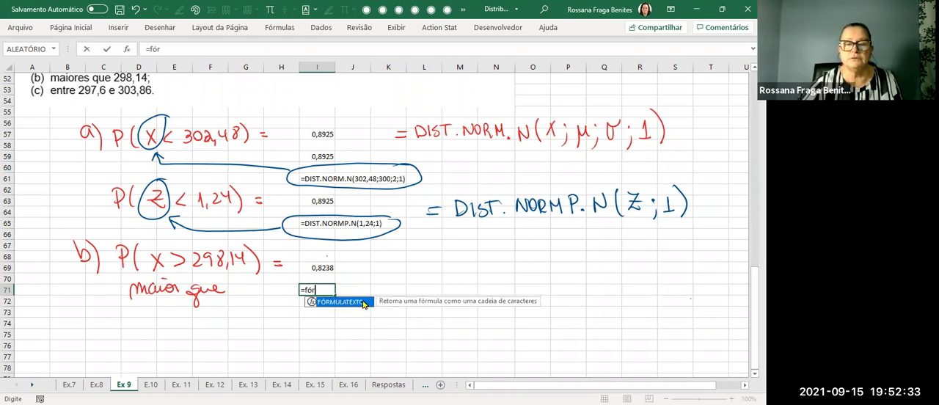
double_click(356, 301)
click(317, 267)
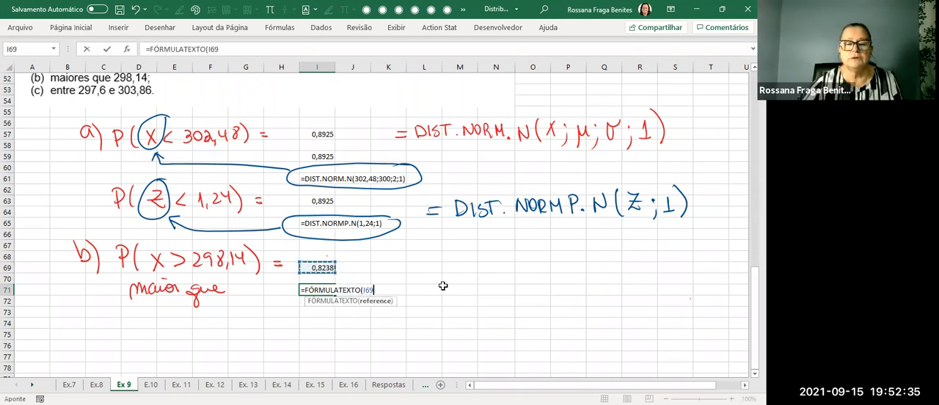
key(Return)
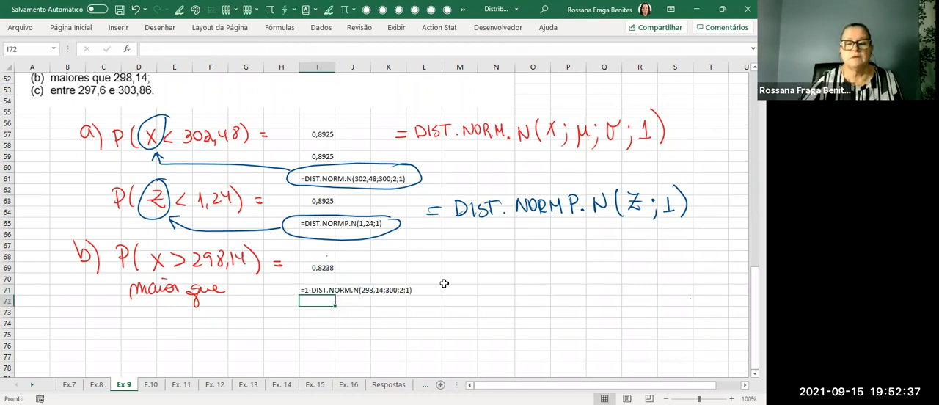
Handwrite "complementar" in red ink below I71 with an arrow pointing to the 1 in the formula text.
click(503, 345)
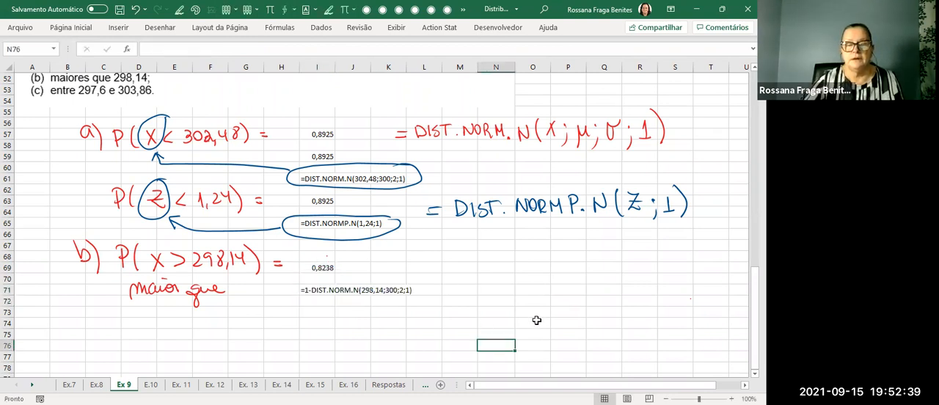
drag(287, 314, 313, 305)
mouse_move(242, 320)
mouse_down()
mouse_move(266, 327)
mouse_move(290, 316)
mouse_move(368, 318)
mouse_up()
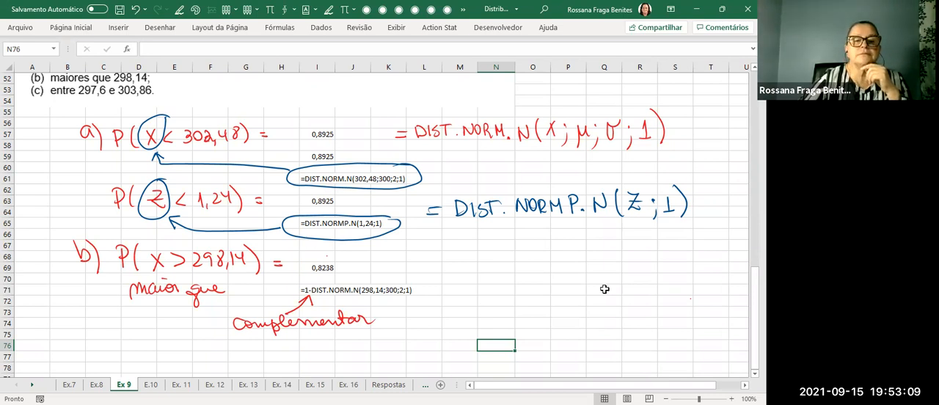
scroll(605, 289, up, 7)
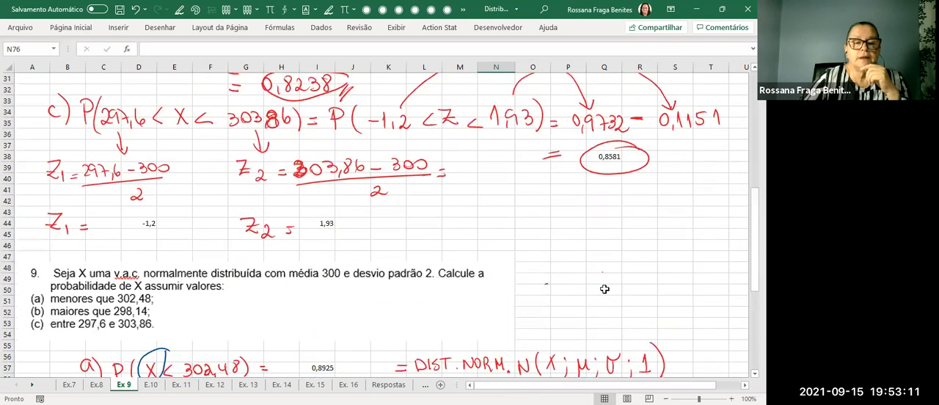
scroll(601, 286, up, 2)
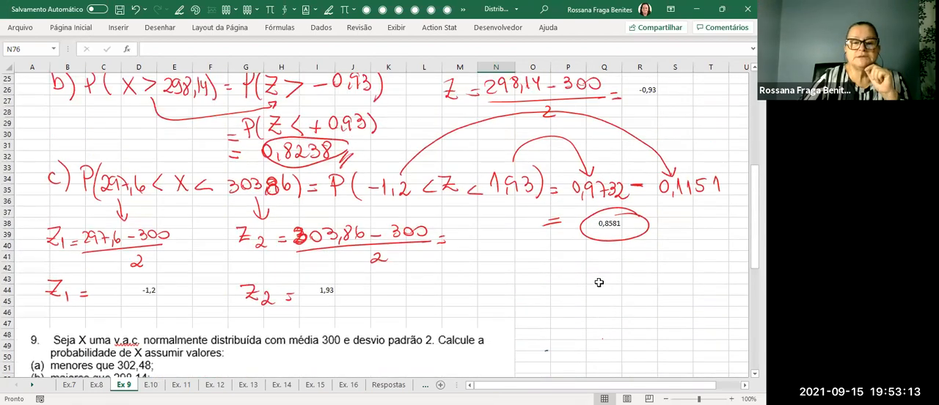
Handwrite "P(Z > −0,93) =" in red ink on the sheet beside part b's P(X > 298,14) calculation.
scroll(599, 283, down, 9)
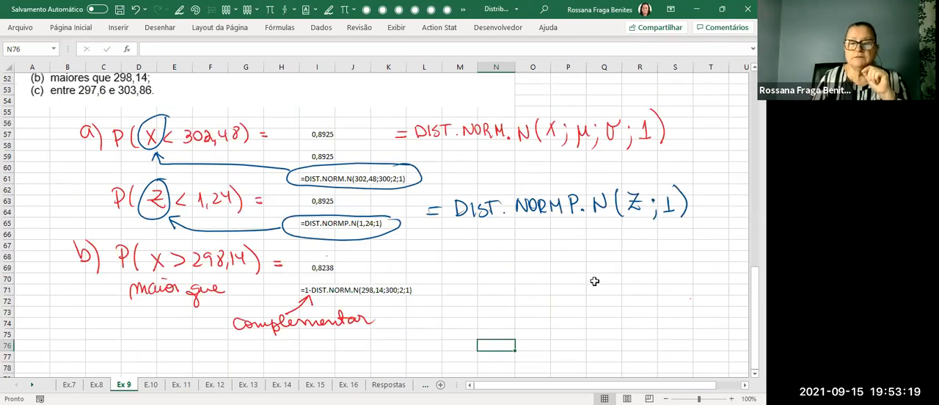
drag(467, 263, 466, 276)
mouse_move(462, 258)
mouse_down()
mouse_move(484, 278)
mouse_move(511, 273)
mouse_up()
mouse_move(495, 267)
mouse_down()
mouse_move(526, 276)
mouse_move(570, 262)
mouse_move(578, 277)
mouse_up()
mouse_move(590, 262)
mouse_down()
mouse_move(585, 274)
mouse_move(603, 265)
mouse_move(596, 272)
mouse_up()
drag(609, 248, 609, 278)
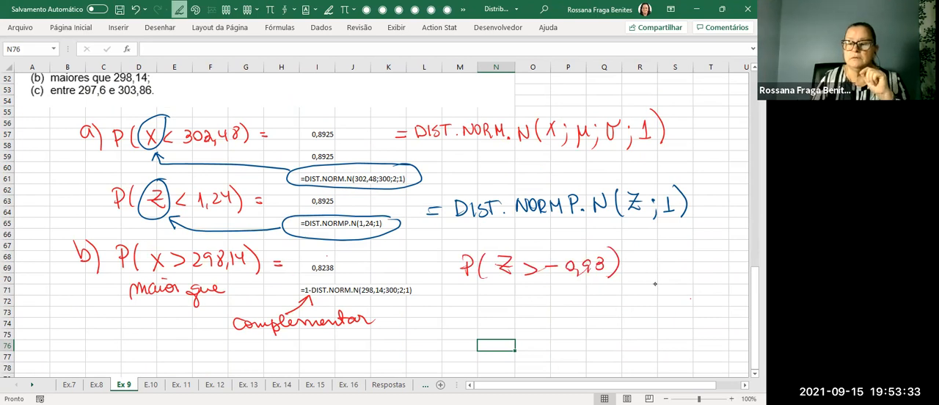
drag(623, 264, 633, 263)
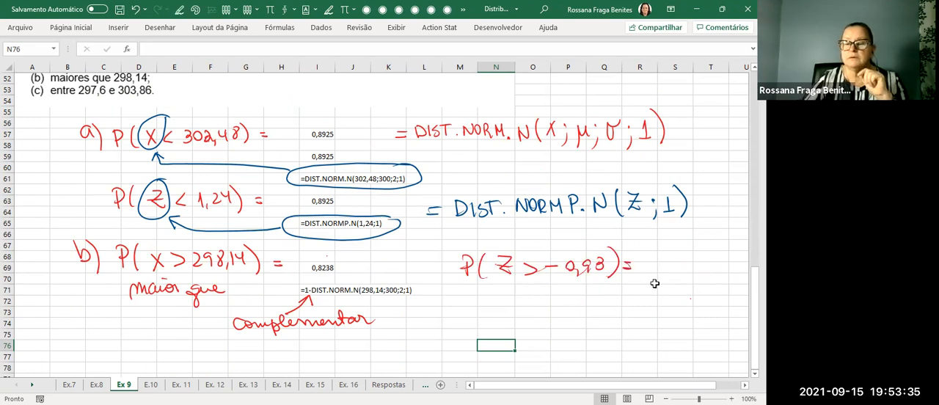
Enter the complement formula =1-DIST.NORMP.N(-0,93;1) in cell S69.
click(677, 267)
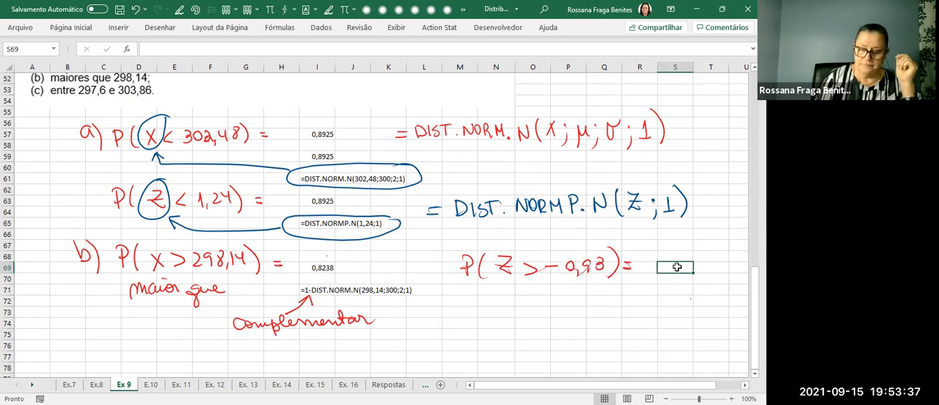
text(=)
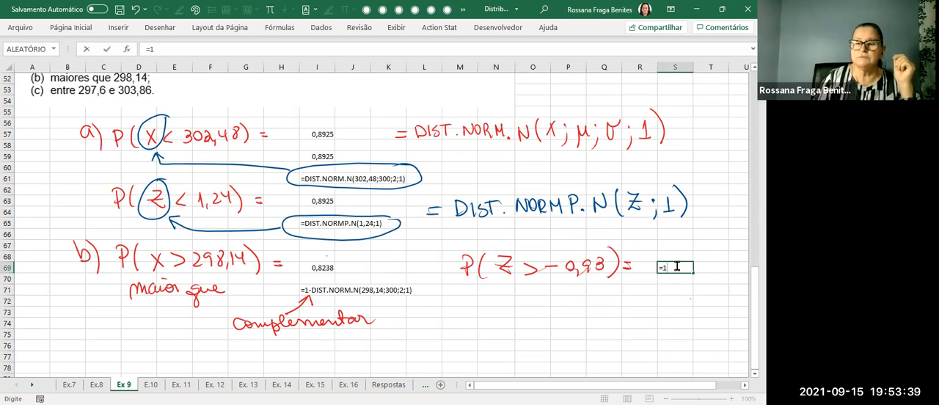
text(1-)
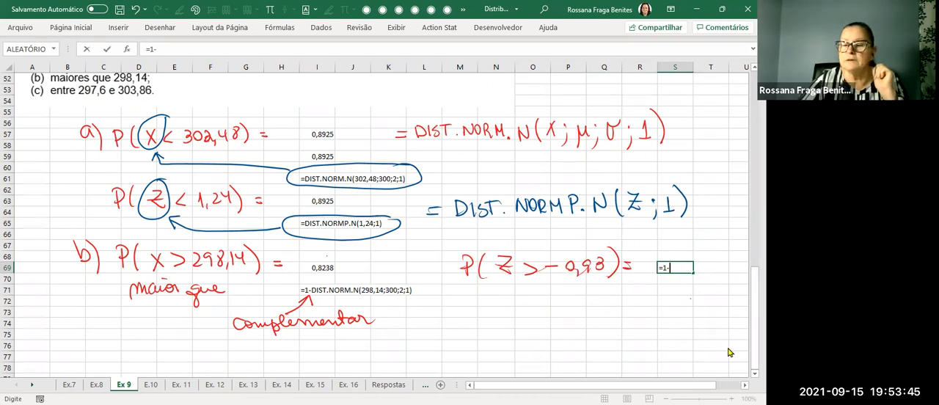
text(dist)
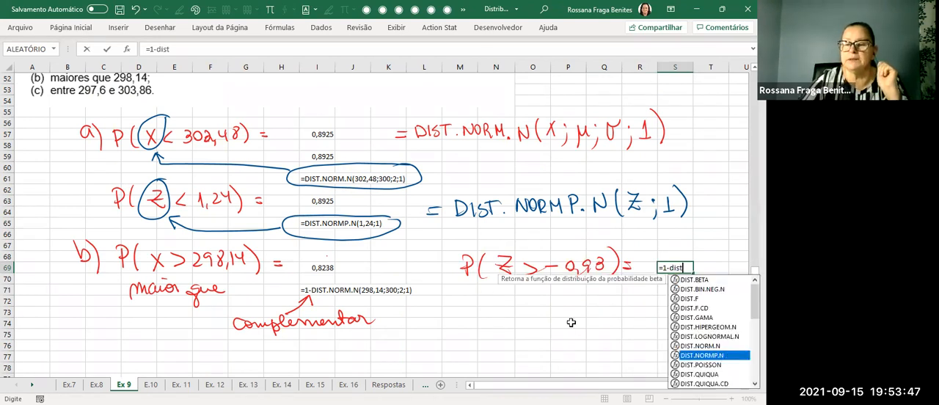
key(Tab)
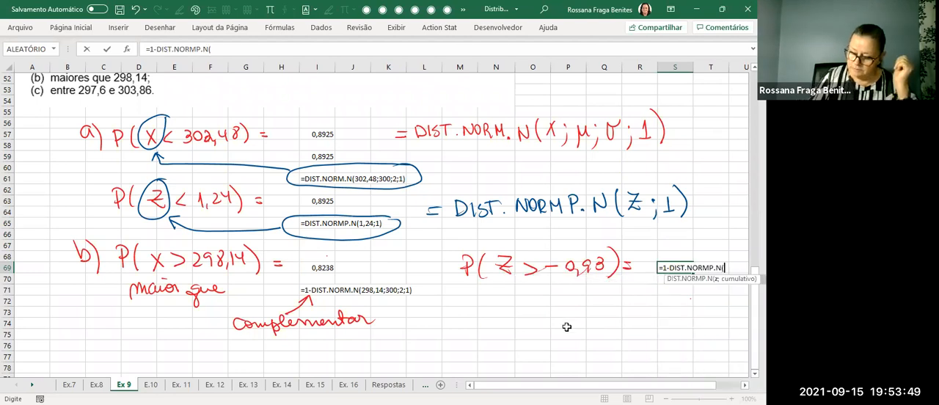
text(-0,93)
key(Return)
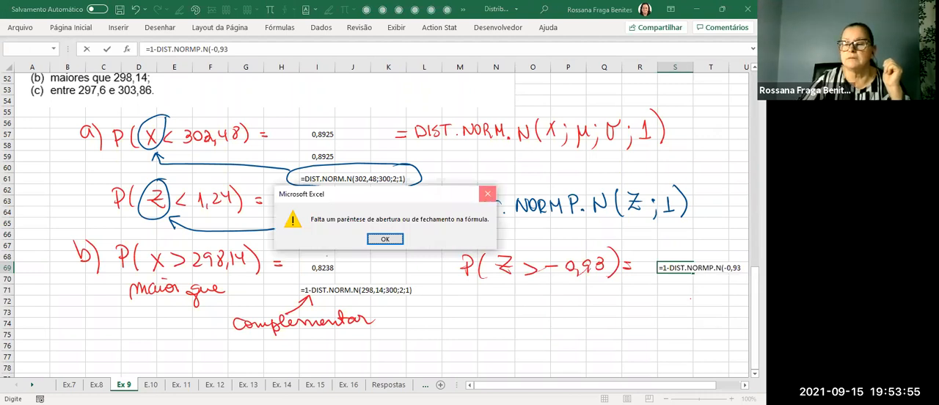
key(Return)
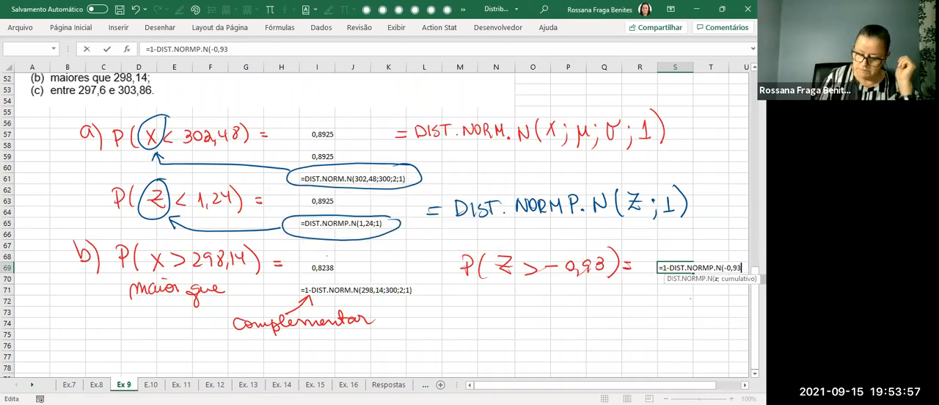
text(;1)
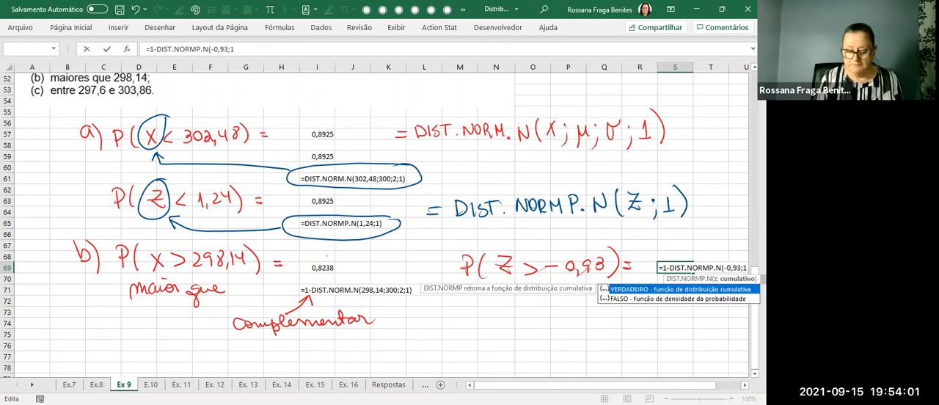
text())
key(Return)
Format the result in cell S69 to four decimal places.
click(676, 268)
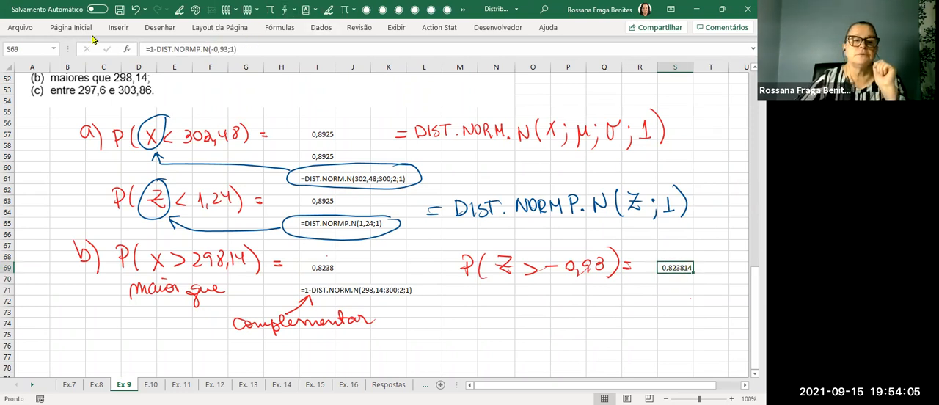
click(82, 27)
click(377, 67)
click(377, 66)
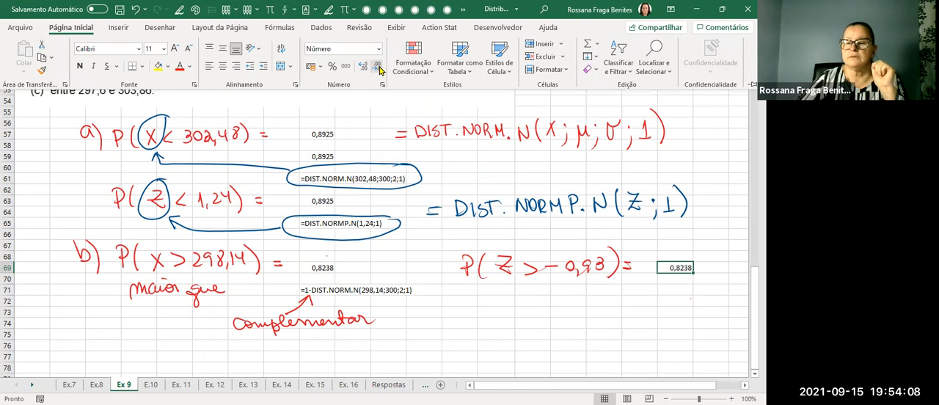
click(532, 325)
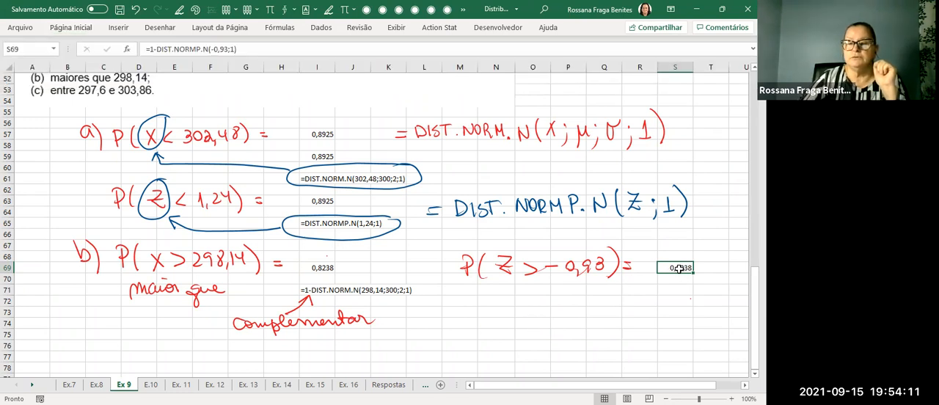
Show the formula of cell S69 as text in cell S71 with FÓRMULATEXTO.
click(665, 290)
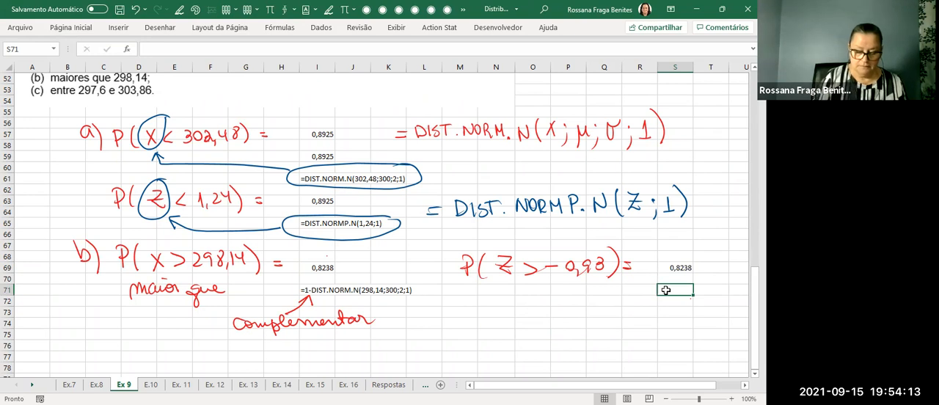
text(=)
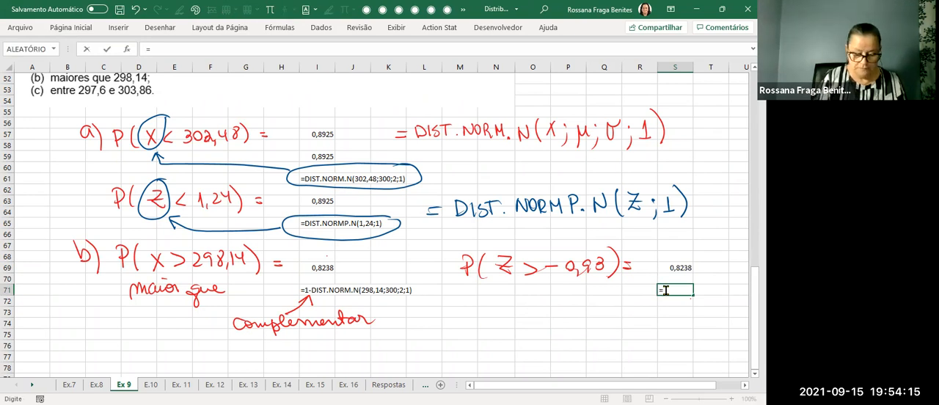
text(f)
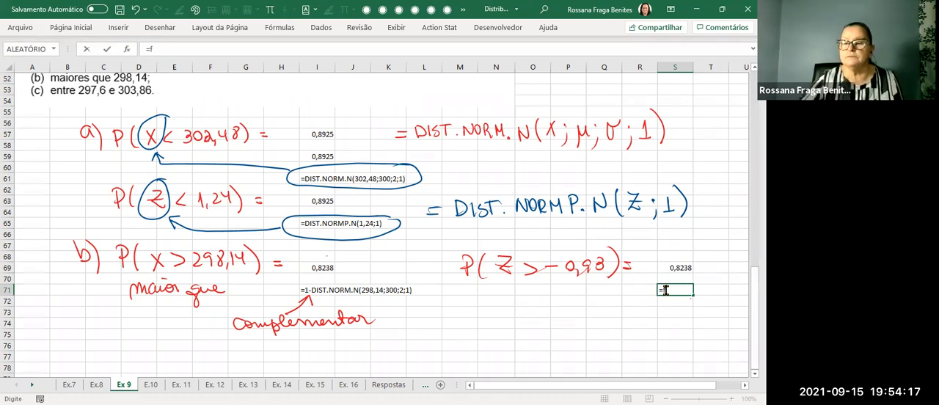
text(órm)
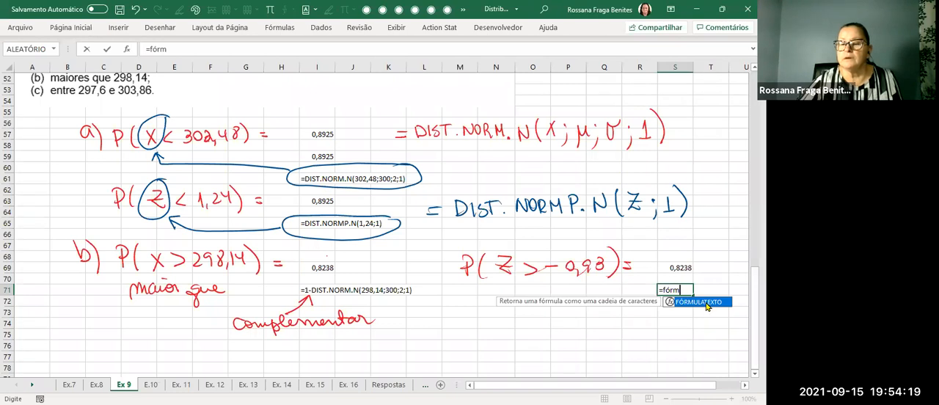
key(Tab)
click(683, 267)
key(Return)
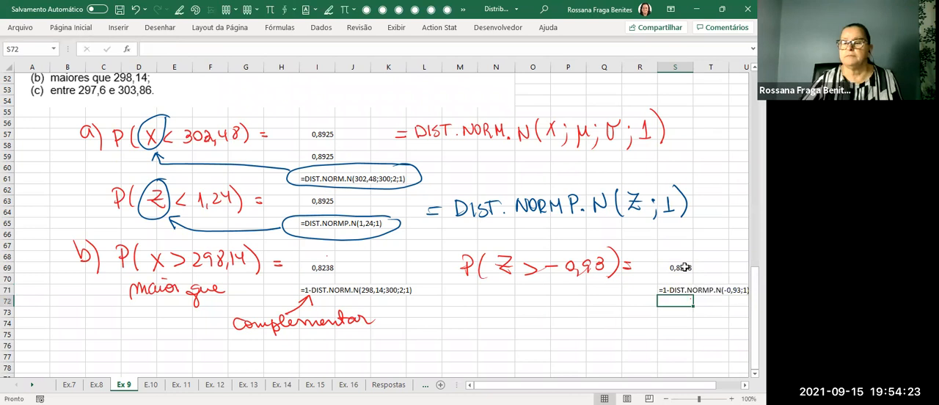
Handwrite "P(Z > +0,93) =" in red ink below the P(Z > −0,93) expression.
scroll(683, 268, right, 1)
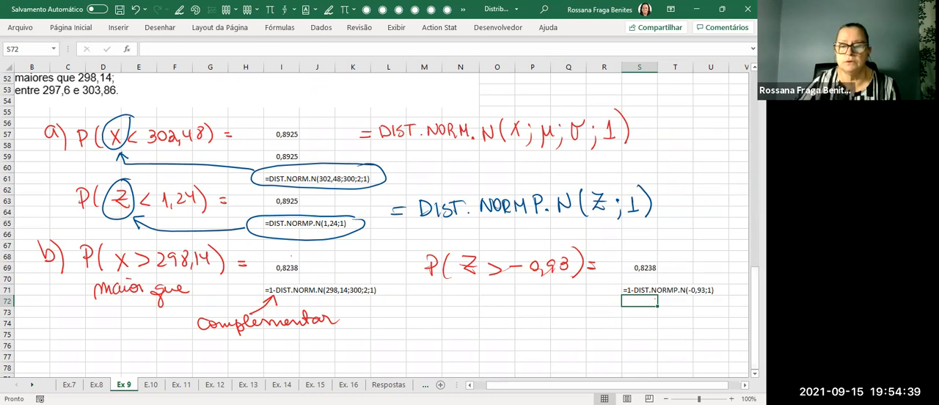
mouse_move(429, 304)
mouse_down()
mouse_move(430, 325)
mouse_move(429, 317)
mouse_move(452, 329)
mouse_move(530, 315)
mouse_up()
mouse_move(540, 310)
mouse_down()
mouse_move(545, 323)
mouse_move(573, 327)
mouse_up()
key(Escape)
Enter the formula =DIST.NORMP.N(0,93;1) in cell S74 beside the P(Z > +0,93) expression.
click(639, 324)
text(=)
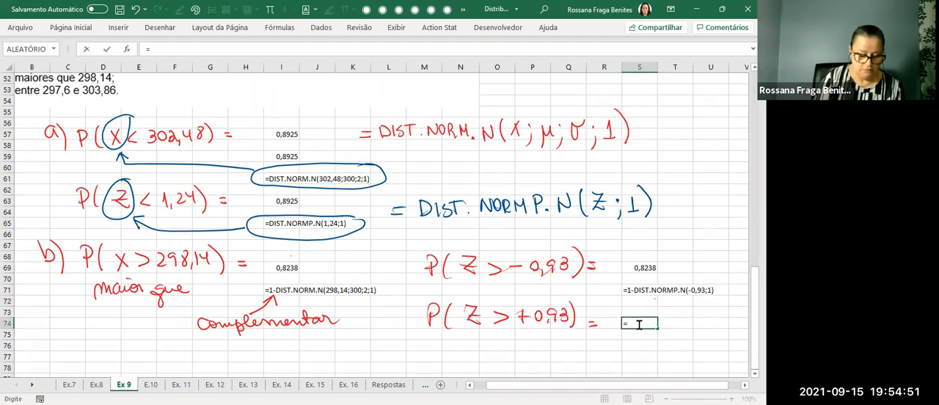
text(d)
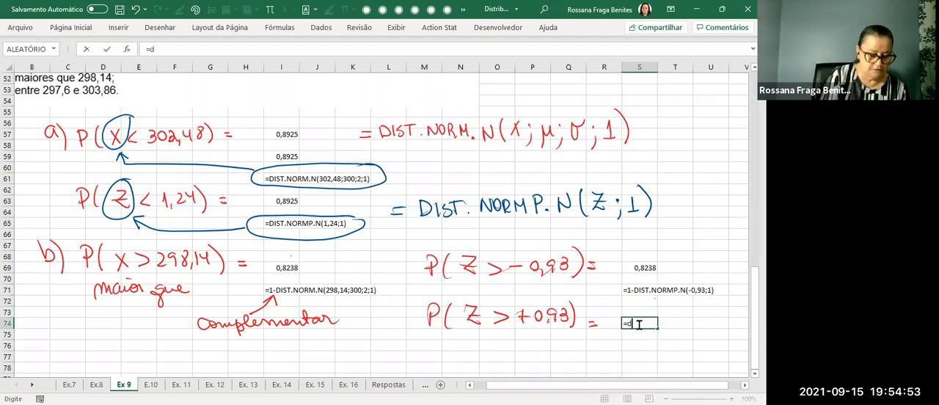
text(ist)
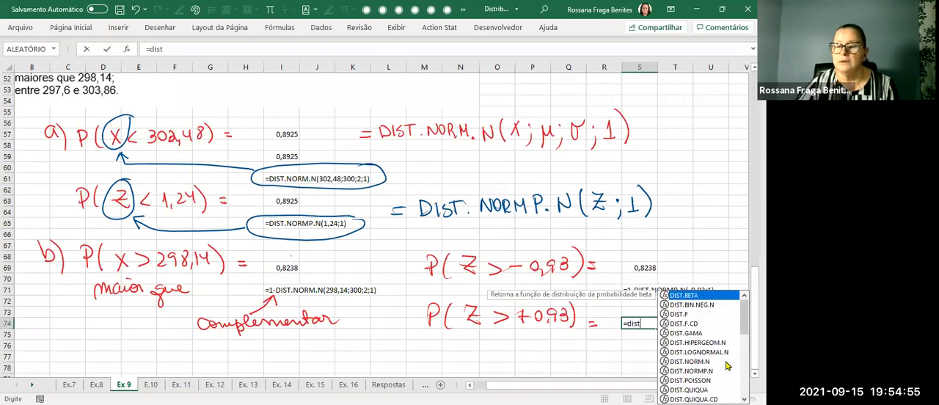
click(702, 372)
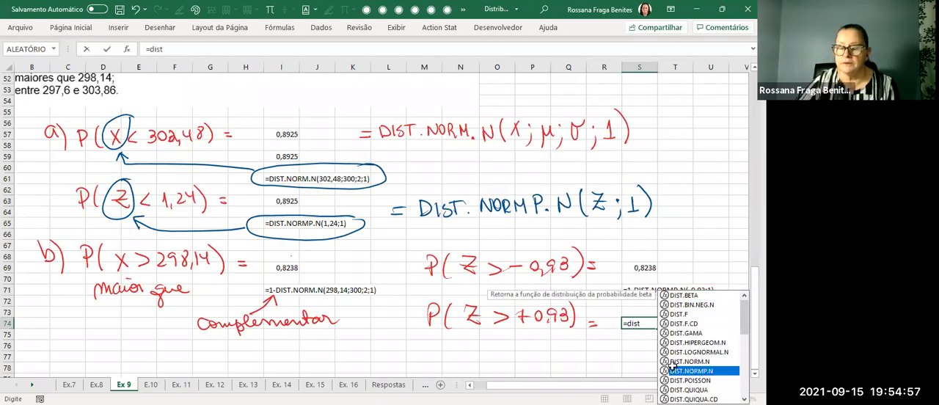
key(Tab)
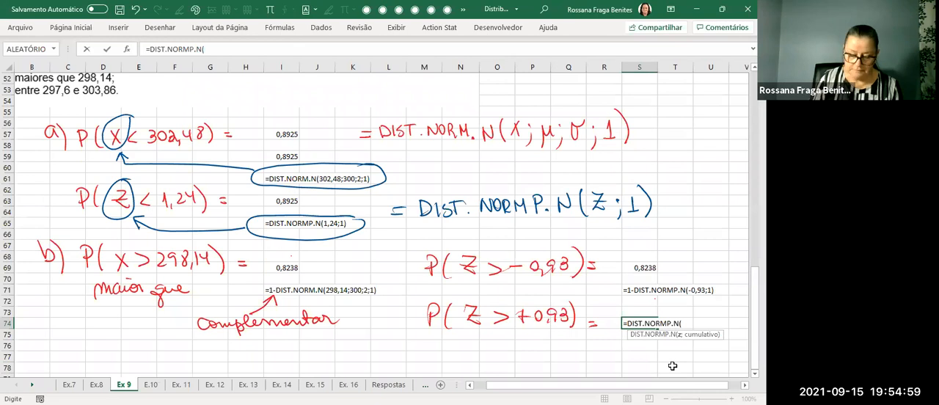
text(0,93)
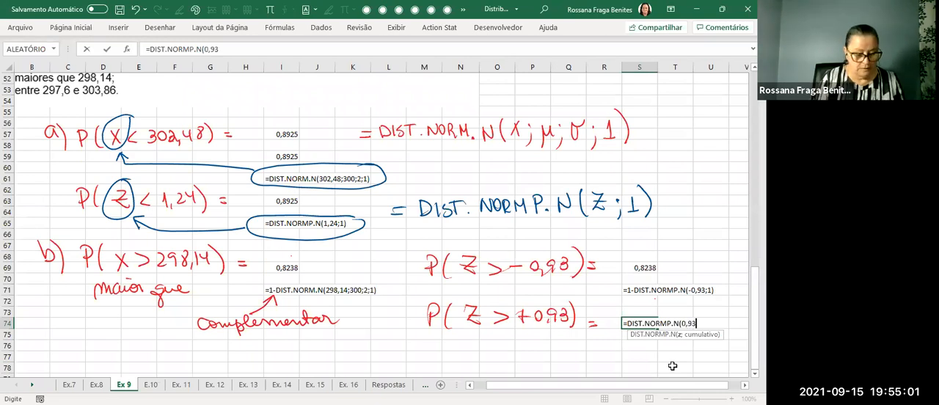
text(;1))
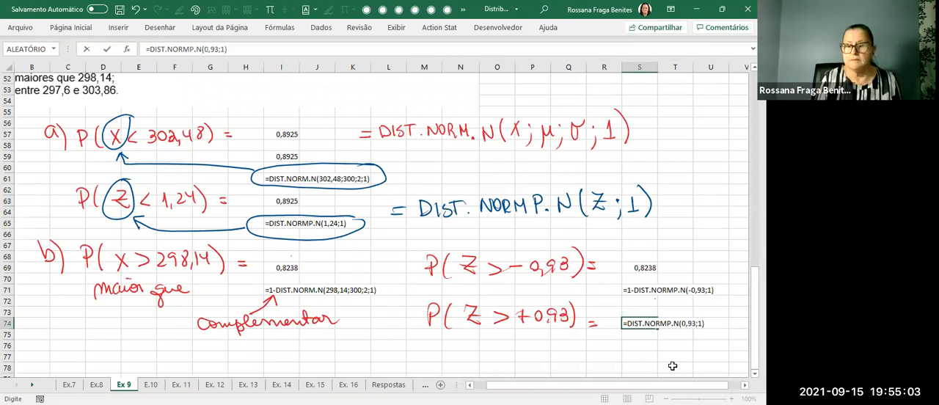
key(ctrl+Return)
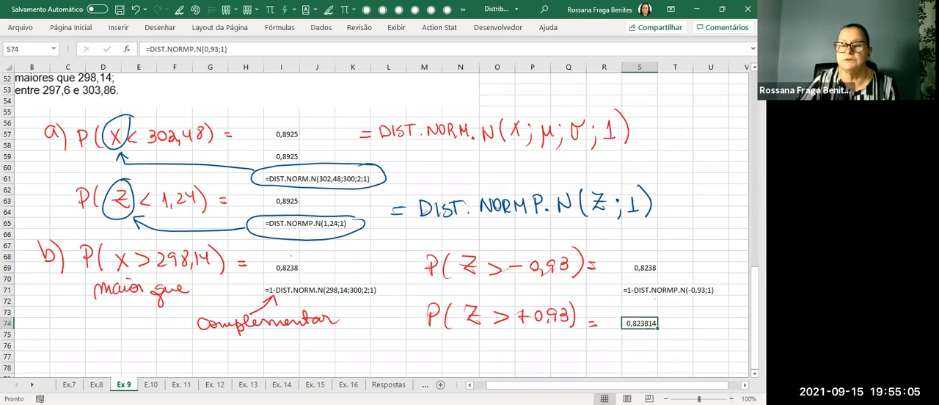
Format the result in cell S74 to four decimal places.
click(61, 33)
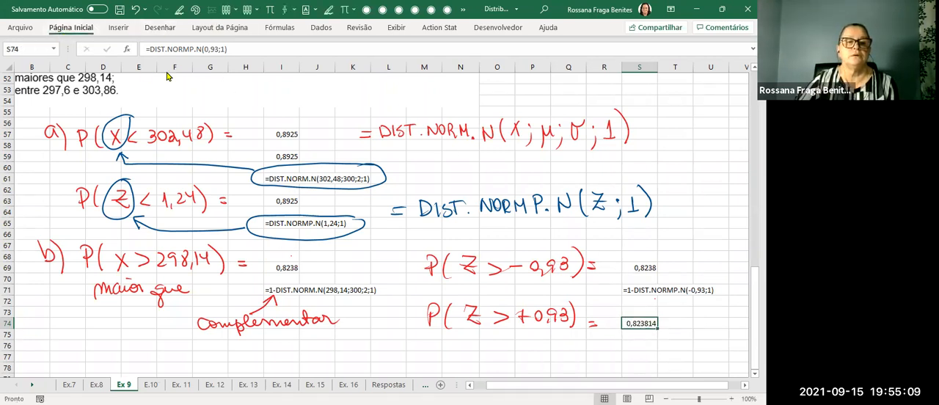
click(378, 66)
click(378, 66)
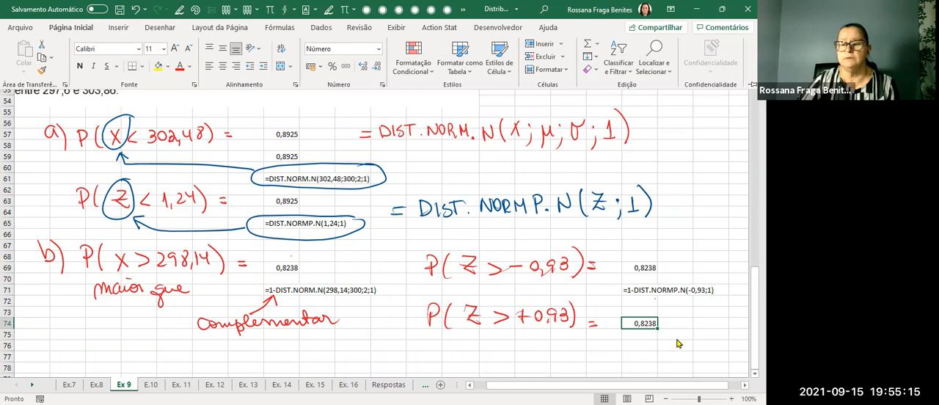
Show the formula of cell S74 as text in cell S75 with FÓRMULATEXTO.
click(645, 335)
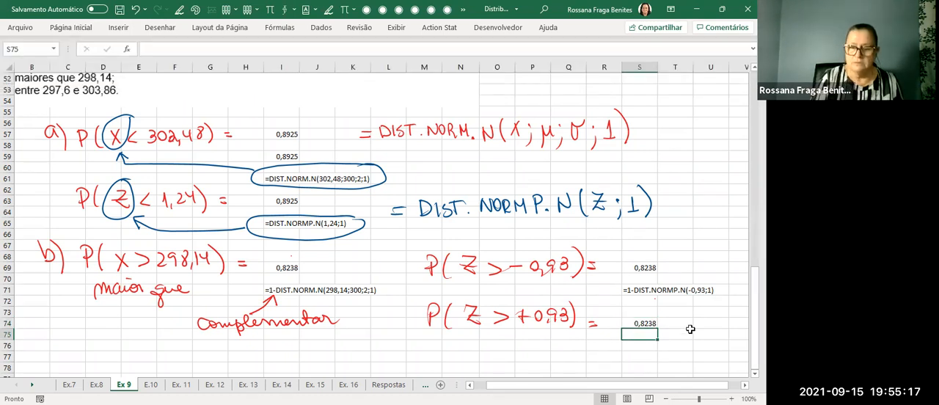
text(=)
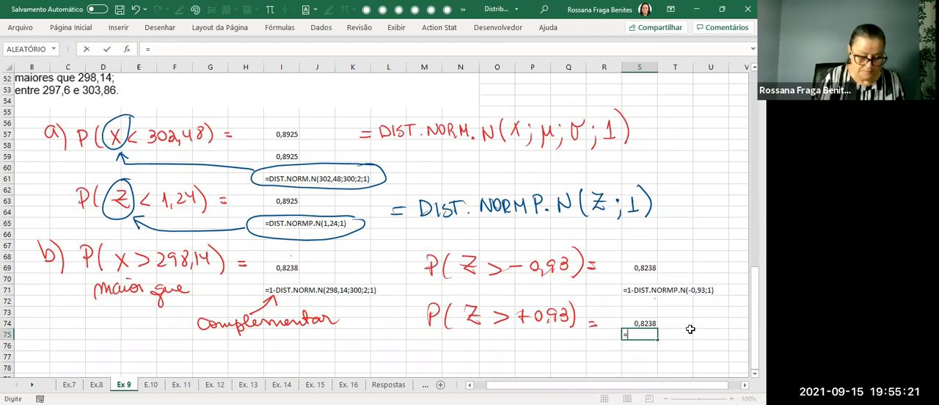
text(fórm)
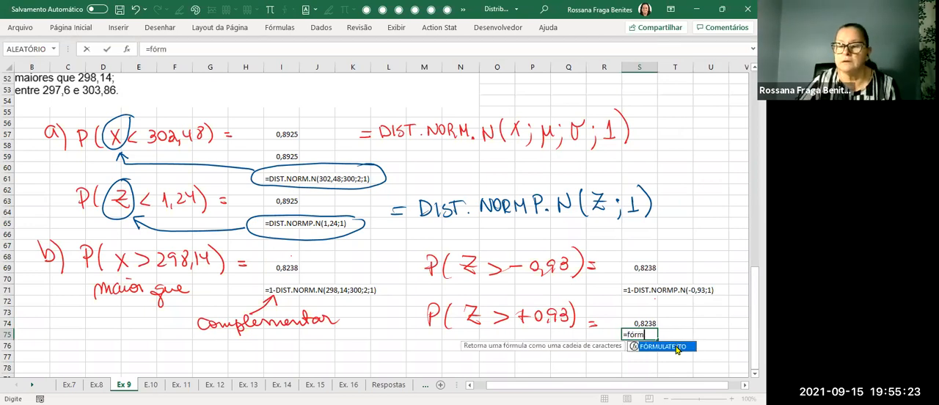
key(Tab)
key(Up)
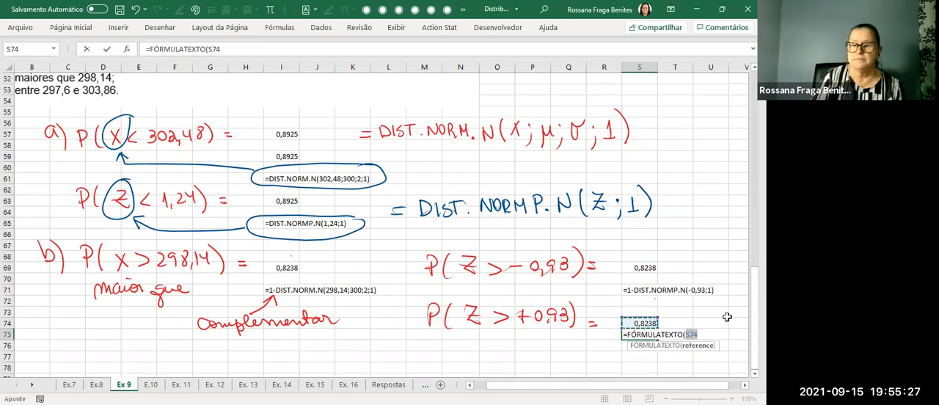
key(Return)
click(546, 346)
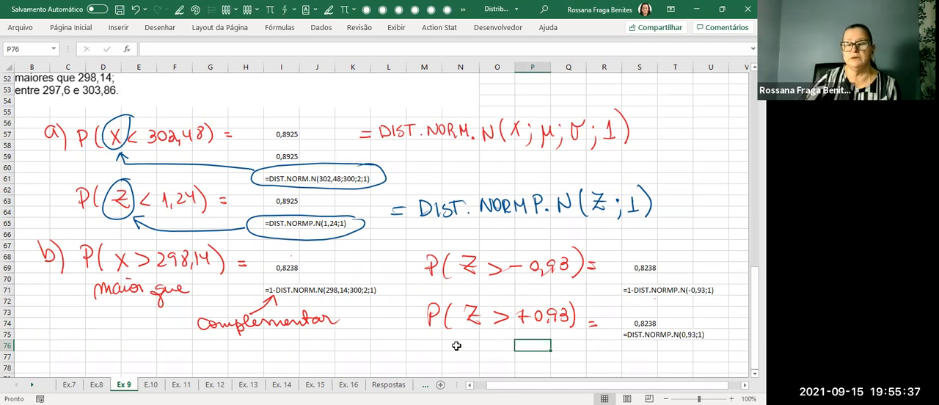
Sketch a red bell curve with an axis below the P(Z > +0,93) expression, marking 0 and −0,93 with a vertical line at −0,93.
scroll(380, 220, down, 3)
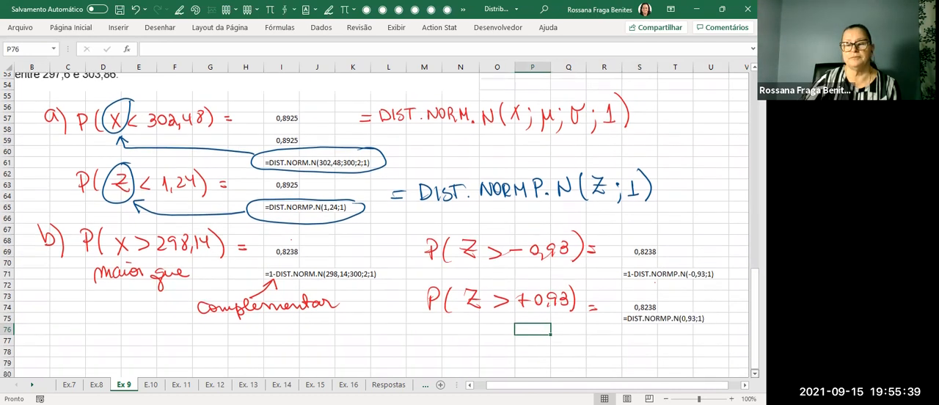
scroll(380, 220, down, 1)
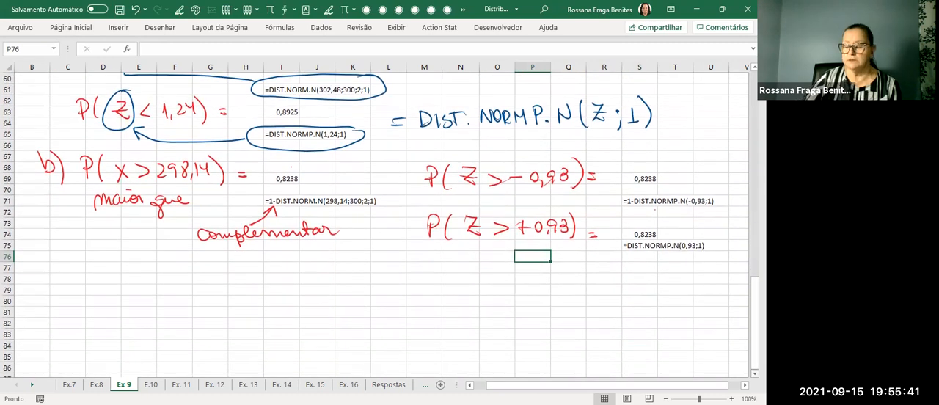
click(179, 10)
drag(454, 308, 589, 309)
mouse_move(451, 301)
mouse_down()
mouse_move(519, 273)
mouse_move(631, 303)
mouse_move(607, 312)
mouse_up()
drag(536, 304, 536, 313)
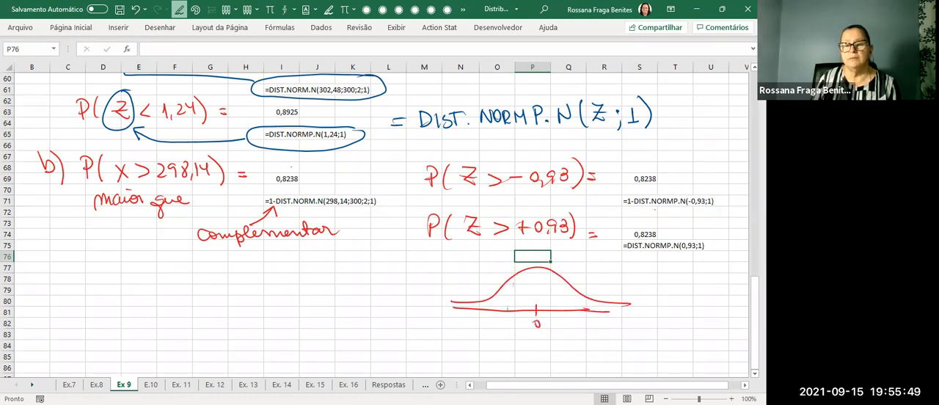
mouse_move(511, 282)
mouse_down()
mouse_move(502, 328)
mouse_move(518, 328)
mouse_up()
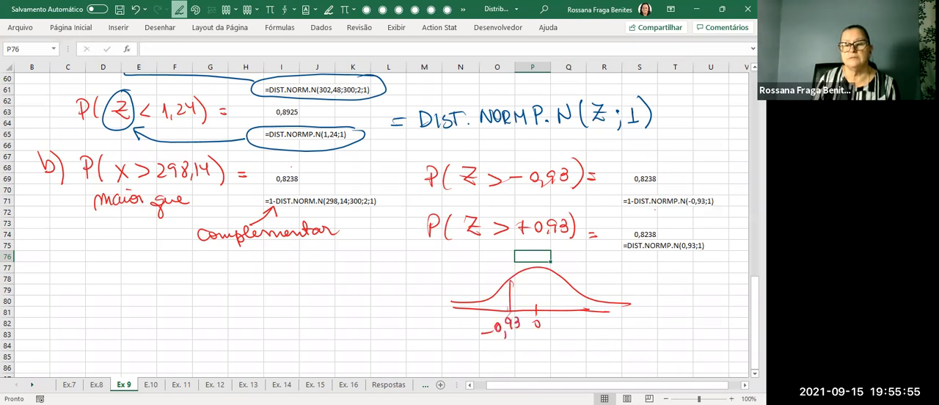
Hatch the area under the curve above −0,93 and label the axis Z.
drag(511, 284, 547, 271)
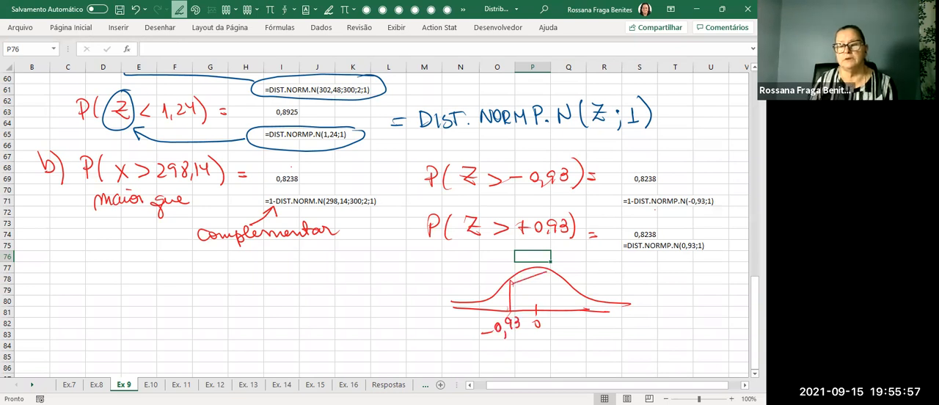
mouse_move(514, 296)
mouse_down()
mouse_move(563, 281)
mouse_move(580, 291)
mouse_up()
drag(535, 307, 596, 299)
mouse_move(571, 310)
mouse_down()
mouse_move(630, 304)
mouse_move(620, 326)
mouse_up()
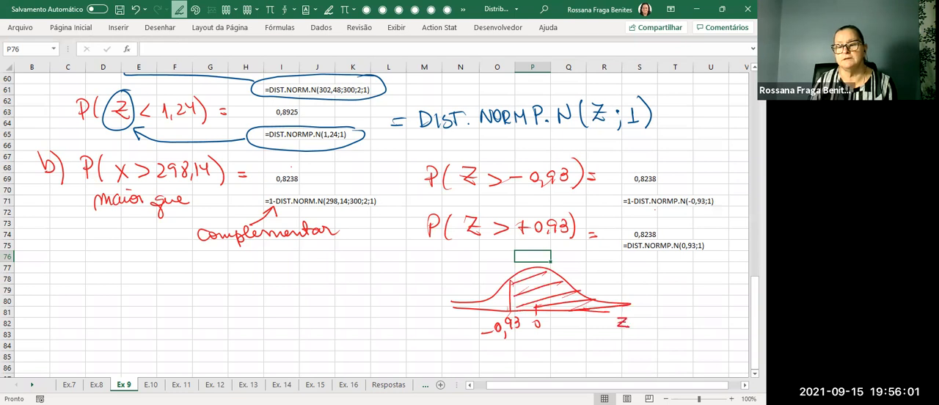
Sketch a second bell curve below the first with axis Z, mark 0 and 0,93, and hatch the area below 0,93.
scroll(375, 220, down, 3)
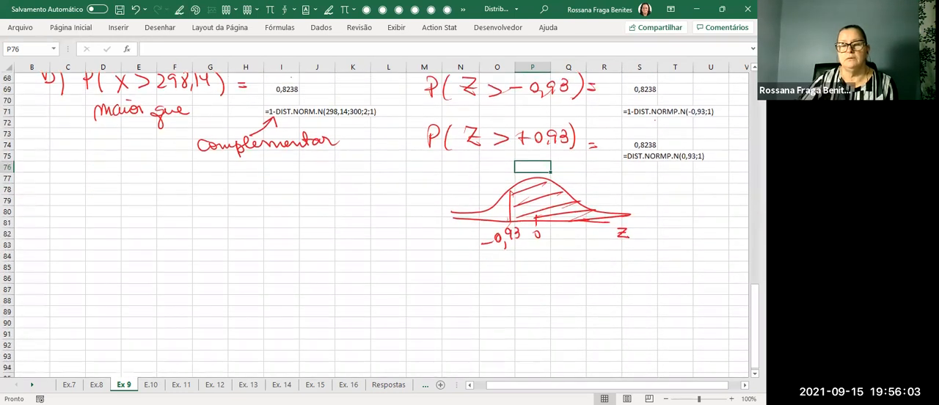
drag(470, 283, 629, 271)
mouse_move(465, 270)
mouse_down()
mouse_move(551, 241)
mouse_move(669, 265)
mouse_move(668, 294)
mouse_up()
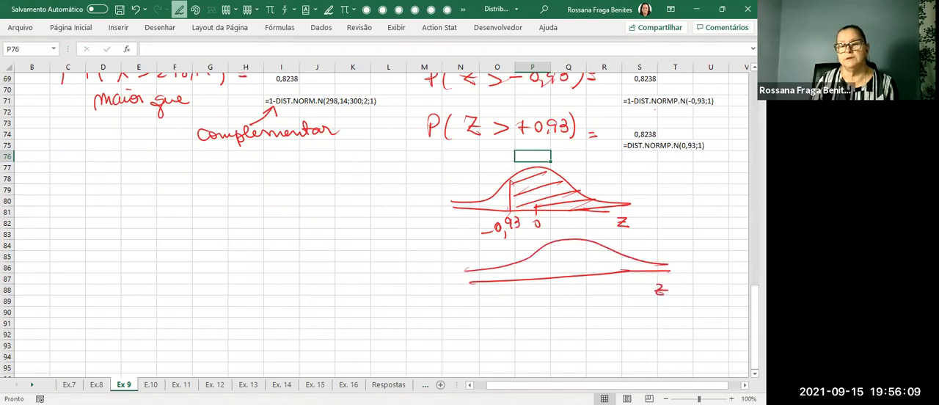
mouse_move(573, 287)
mouse_down()
mouse_move(590, 290)
mouse_move(594, 303)
mouse_move(608, 300)
mouse_up()
drag(584, 242, 585, 275)
mouse_move(579, 242)
mouse_down()
mouse_move(559, 266)
mouse_move(493, 273)
mouse_up()
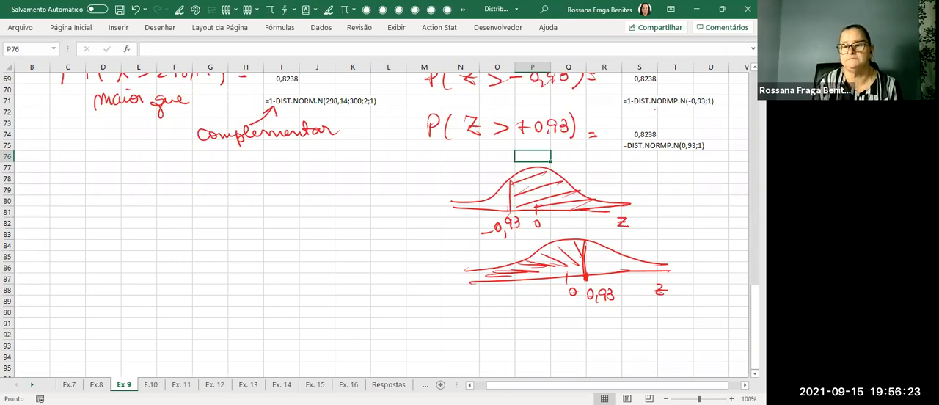
Draw leader lines from the hatched areas of both curves and label each area 0,8238 in red ink.
click(179, 9)
mouse_move(548, 197)
mouse_down()
mouse_move(610, 179)
mouse_move(624, 189)
mouse_move(636, 182)
mouse_move(629, 188)
mouse_up()
drag(650, 172, 649, 186)
mouse_move(540, 250)
mouse_down()
mouse_move(420, 245)
mouse_move(426, 255)
mouse_move(449, 252)
mouse_up()
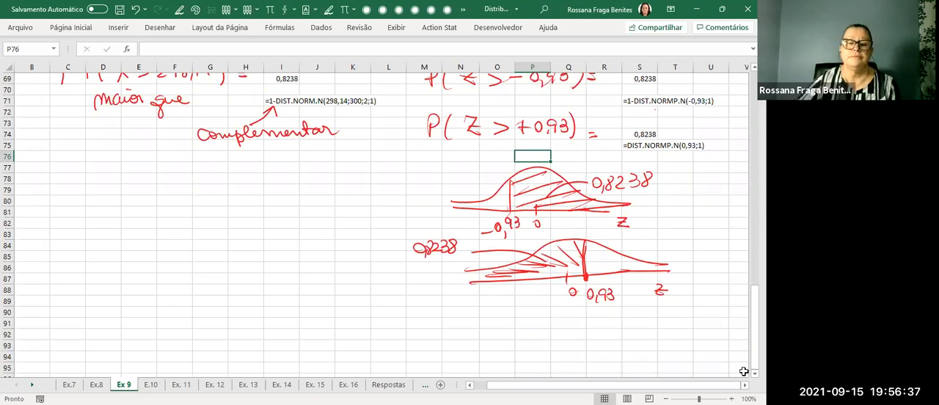
Handwrite "c) P( < X < 303,86)" in red ink below part b, leaving space for the lower limit.
scroll(573, 335, up, 7)
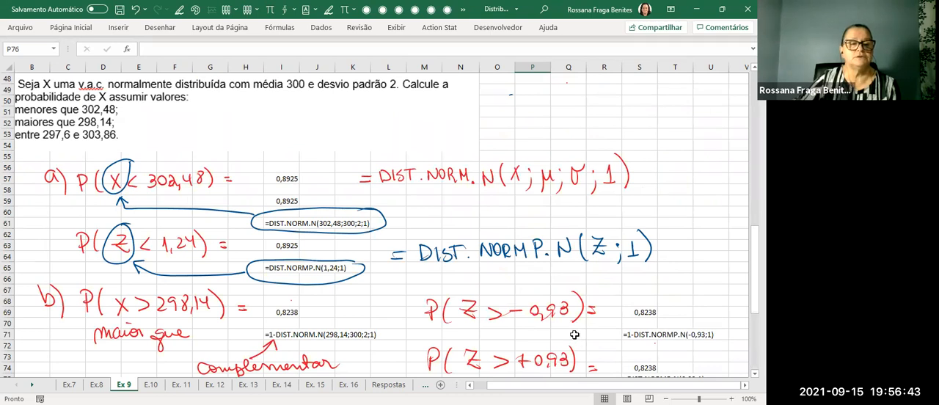
scroll(574, 335, up, 5)
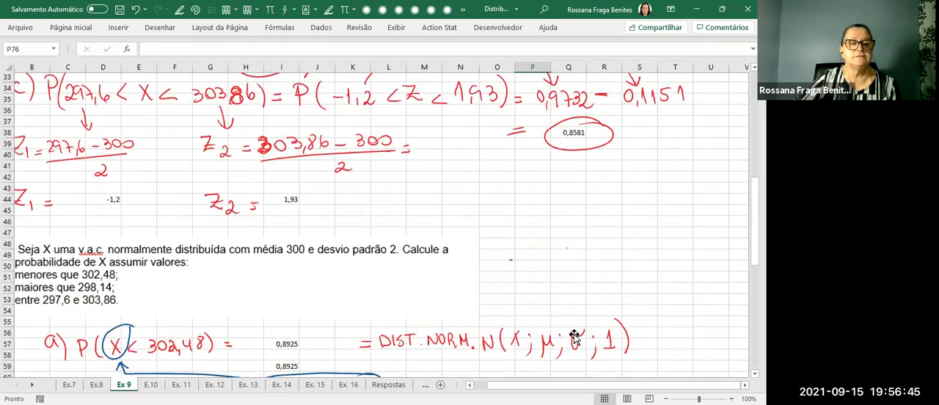
scroll(574, 335, down, 2)
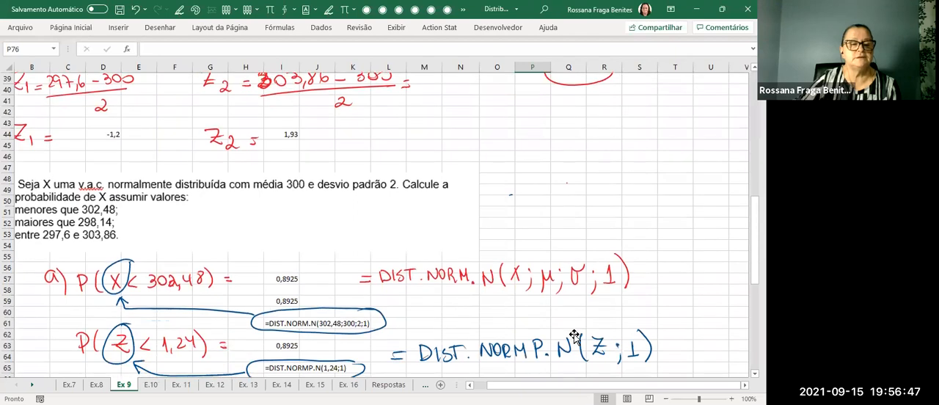
scroll(574, 334, down, 10)
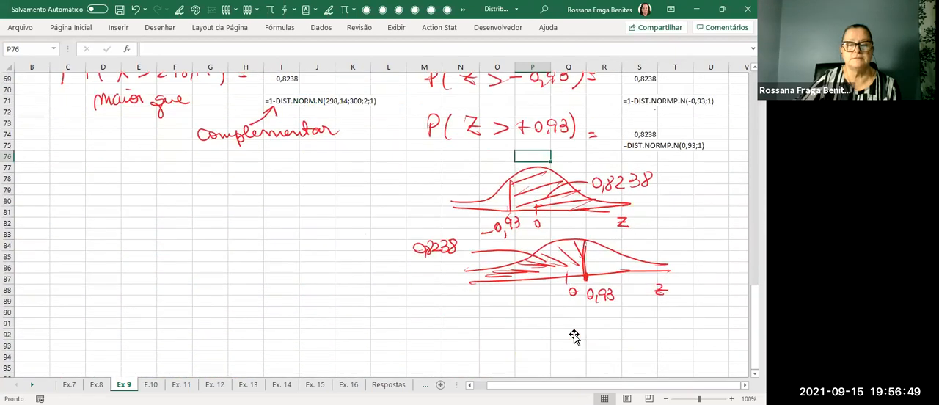
mouse_move(63, 264)
mouse_down()
mouse_move(65, 277)
mouse_move(98, 261)
mouse_move(117, 275)
mouse_up()
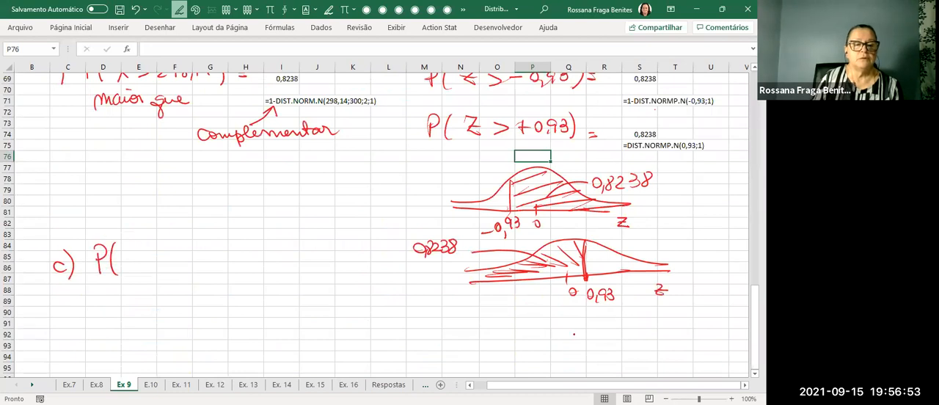
drag(200, 251, 212, 266)
mouse_move(210, 250)
mouse_down()
mouse_move(195, 263)
mouse_move(252, 261)
mouse_move(266, 251)
mouse_move(295, 266)
mouse_up()
drag(311, 249, 309, 262)
drag(320, 241, 321, 270)
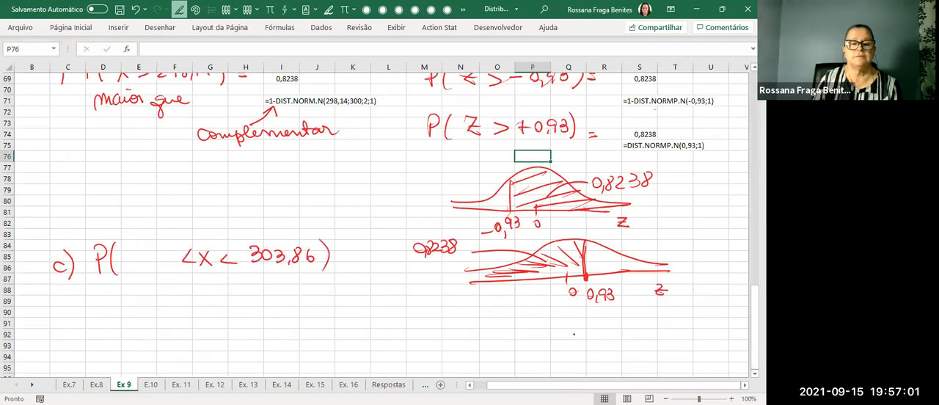
Write the lower limit 297,6 into the blank space of the part c probability expression.
scroll(573, 335, up, 5)
scroll(573, 335, up, 4)
scroll(573, 336, down, 7)
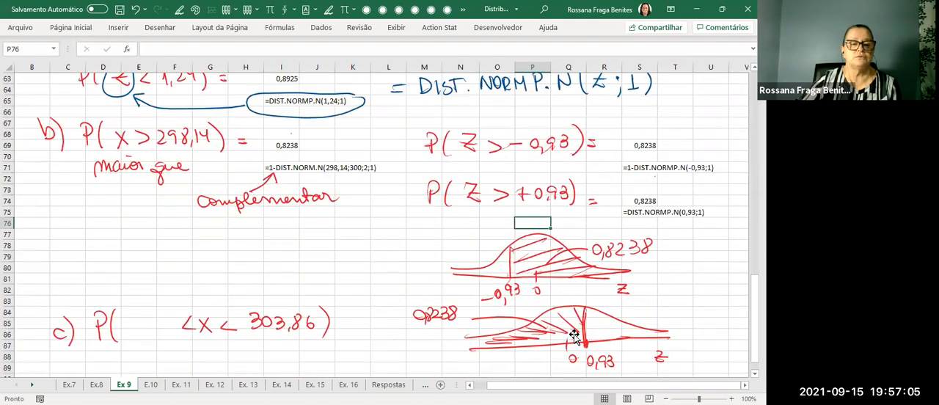
drag(122, 318, 134, 331)
drag(137, 317, 166, 334)
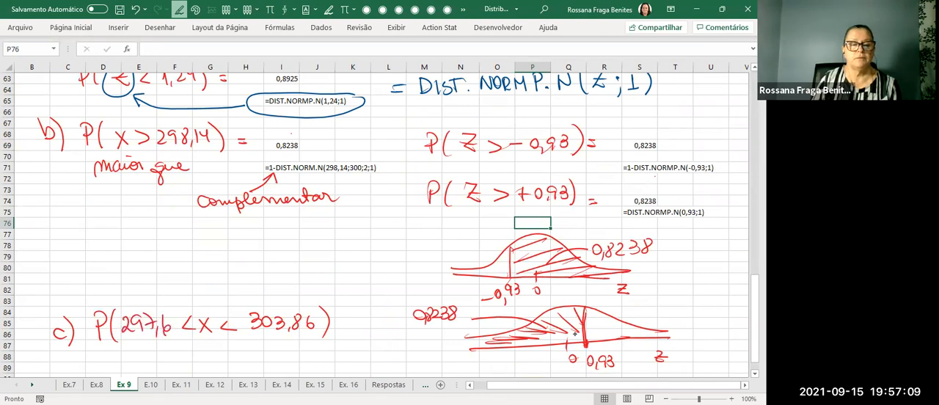
Draw a red dividing line around the two bell curves to separate them from part c.
scroll(595, 290, down, 3)
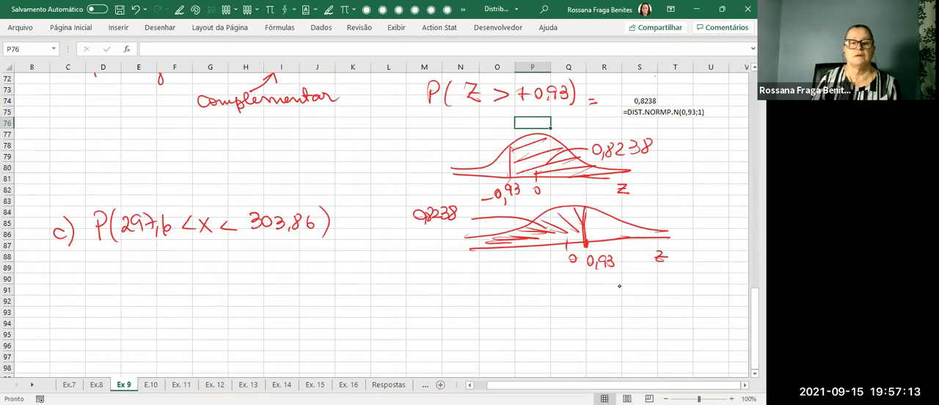
mouse_move(353, 131)
mouse_down()
mouse_move(376, 227)
mouse_move(561, 283)
mouse_move(734, 292)
mouse_up()
key(Escape)
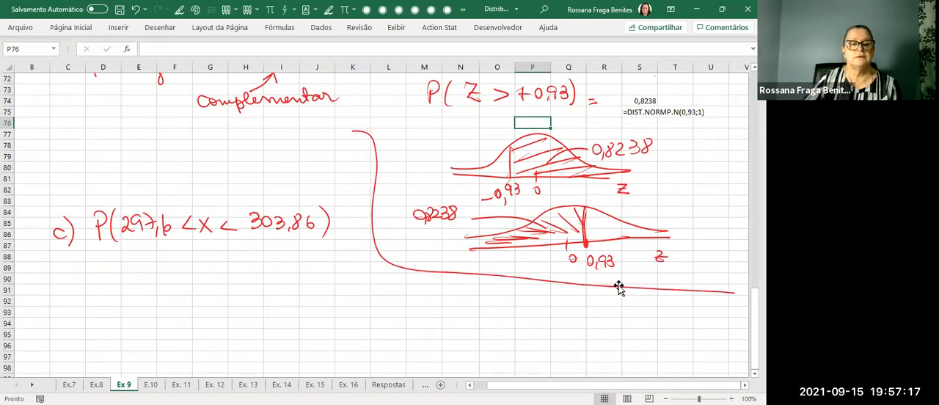
Underline the X in the part c expression and write an equals sign beneath the expression.
scroll(309, 307, down, 1)
scroll(309, 307, up, 1)
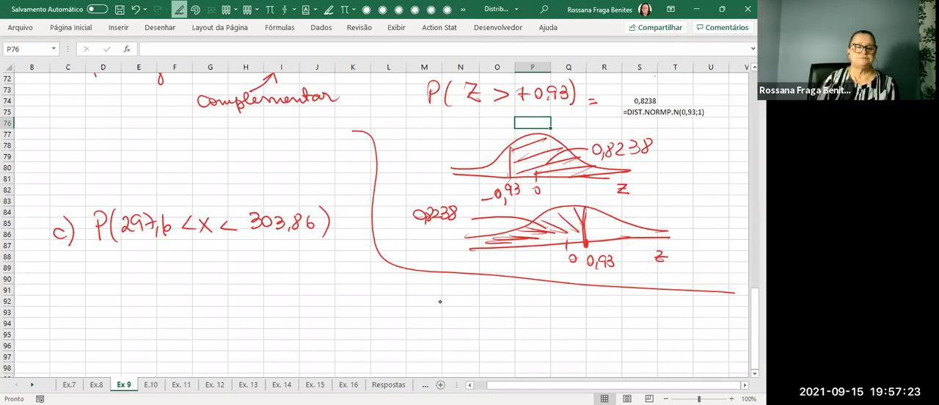
drag(201, 241, 211, 241)
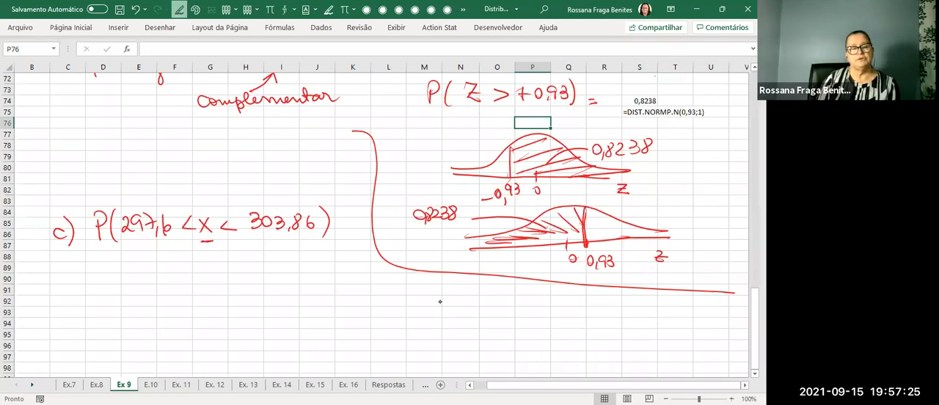
drag(96, 280, 110, 279)
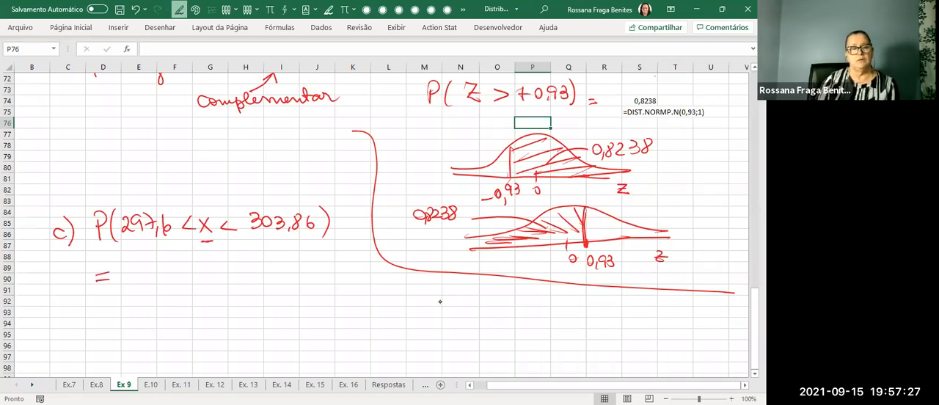
Begin the part c formula in cell E90 with =DIST.NORM.N(303,86;300;2;1).
click(127, 279)
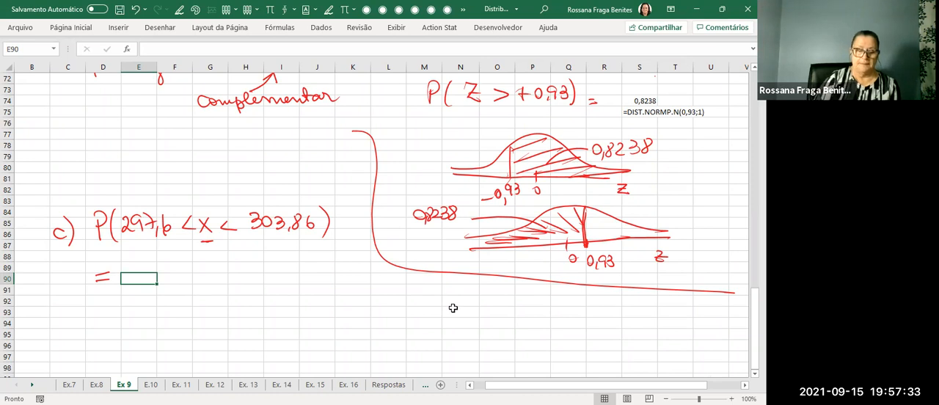
text(=)
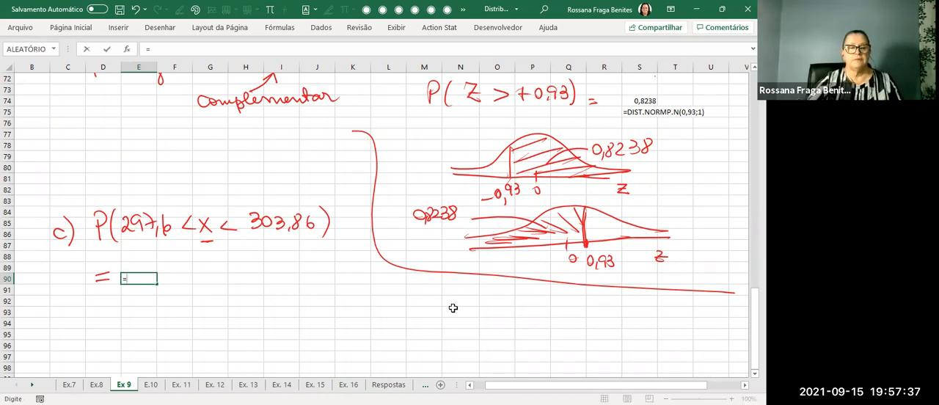
text(dist)
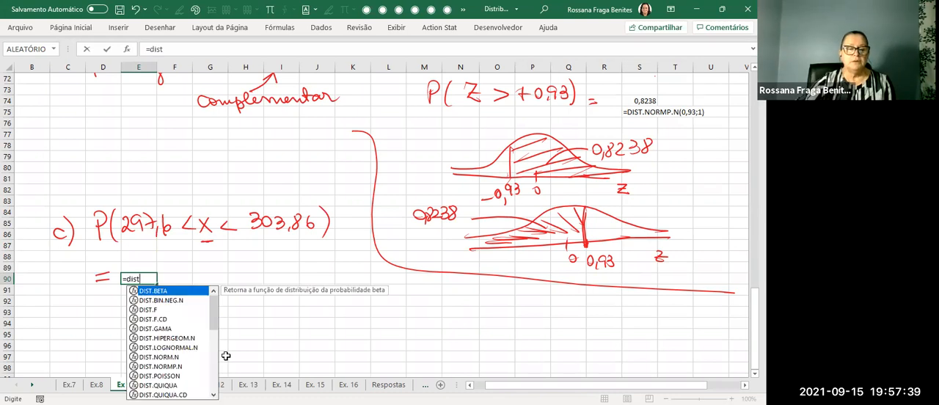
click(175, 358)
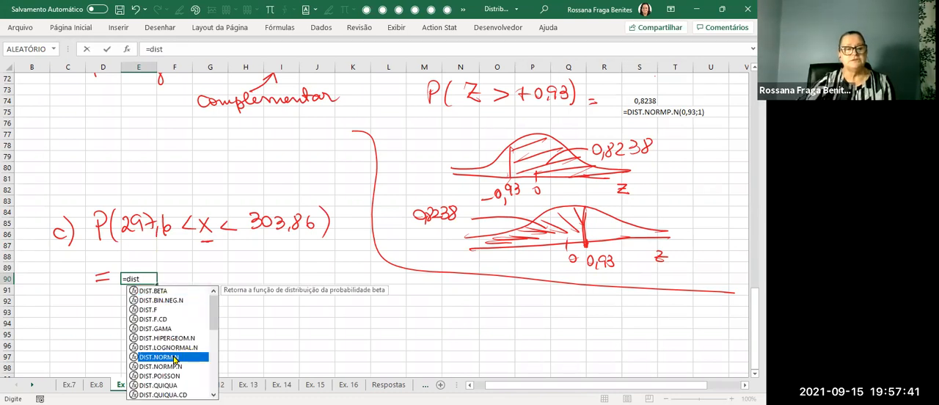
double_click(174, 357)
text(303,86)
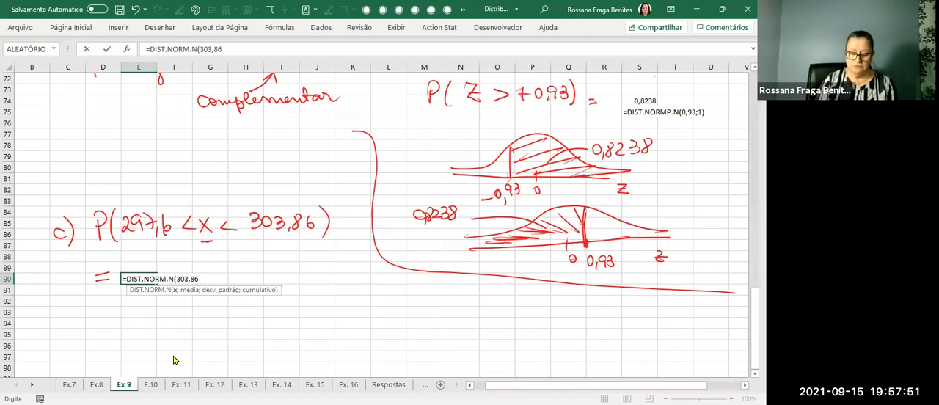
text(;300;2;1)
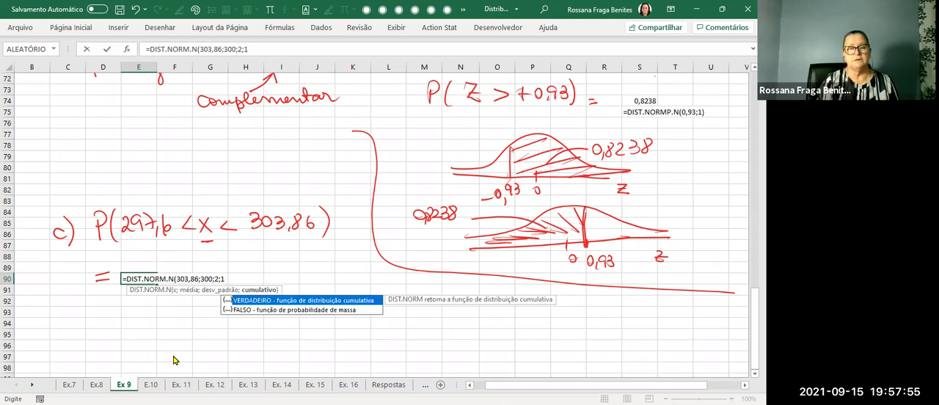
text())
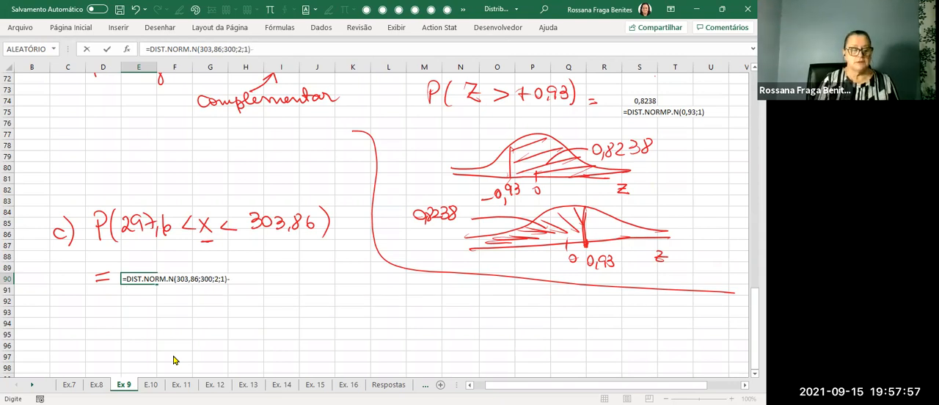
text(-)
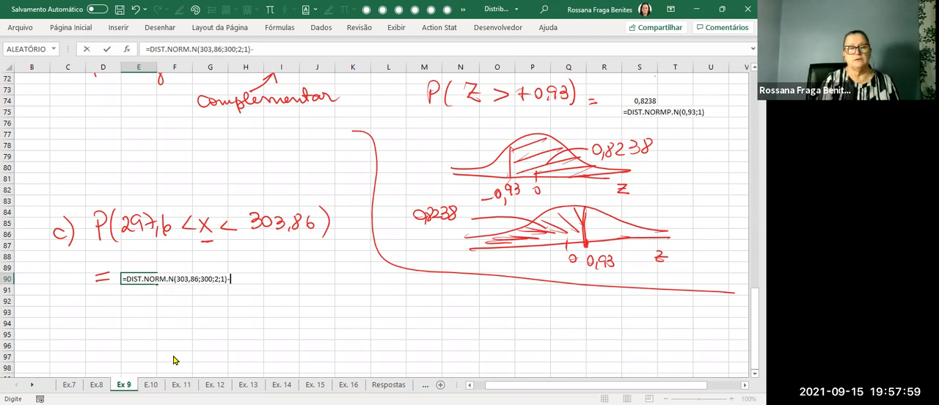
text(dist)
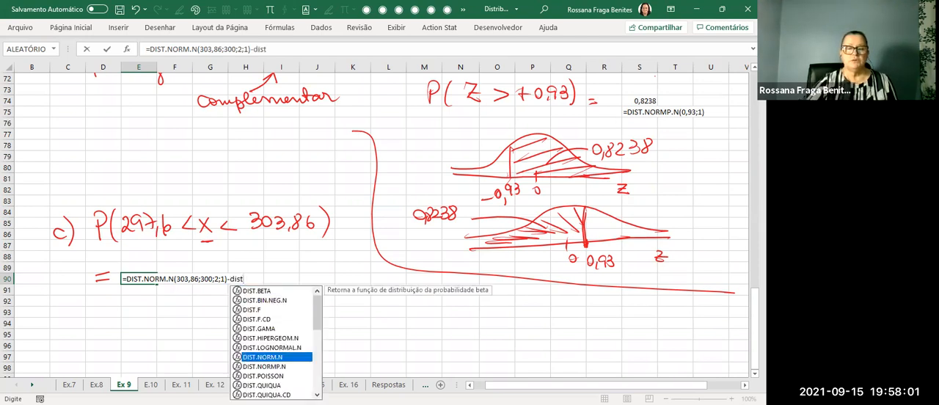
Complete the part c formula in cell E90 by subtracting DIST.NORM.N(297,6;300;2;1) from the existing term.
key(Tab)
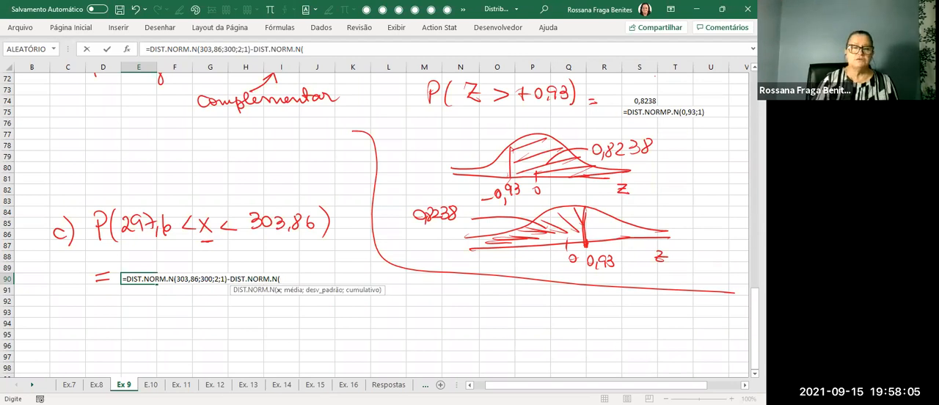
text(297,6;)
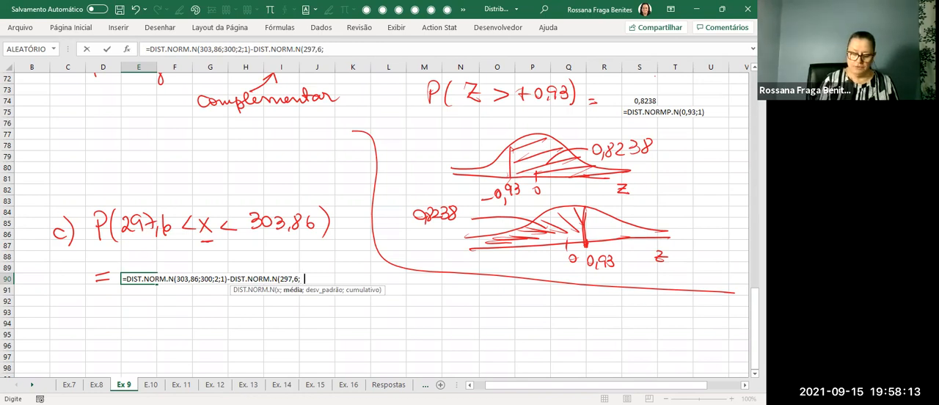
text(300;2;1)
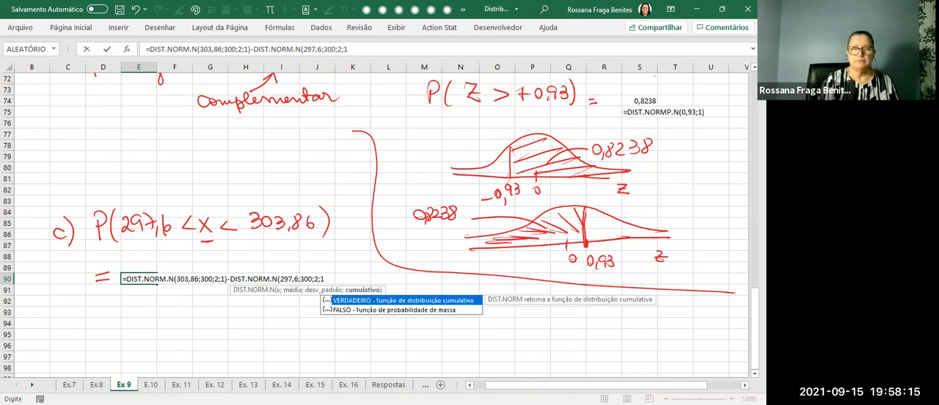
text())
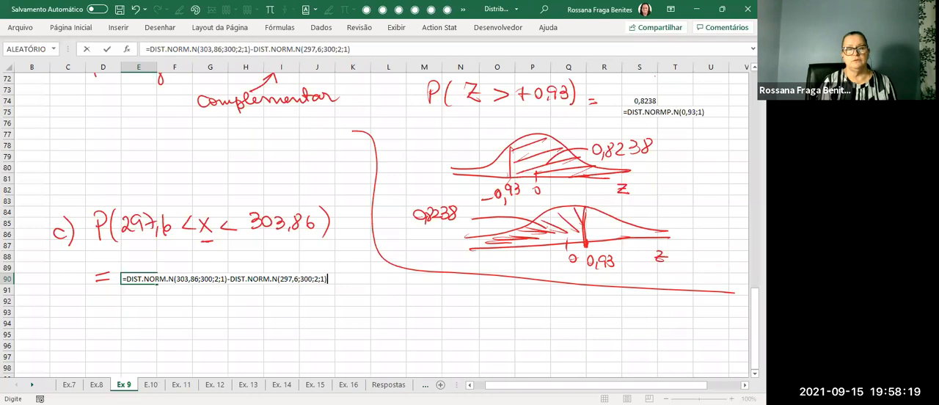
key(Return)
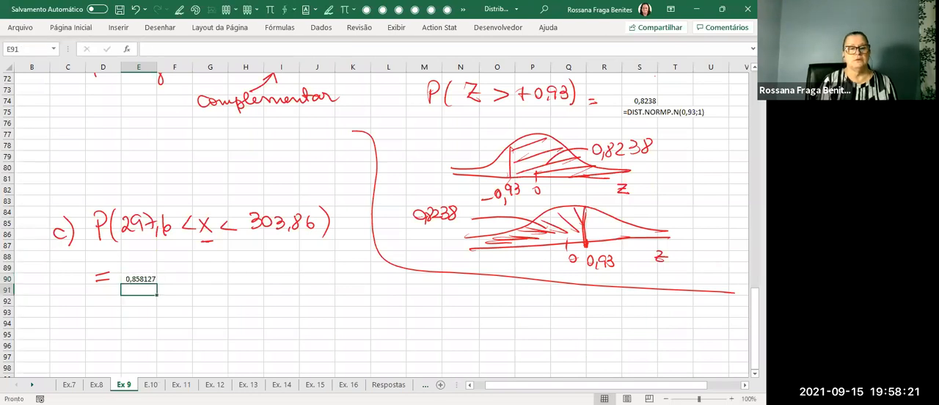
Format the part c result in E90 to four decimal places and compare it with the circled hand-calculated result.
click(140, 280)
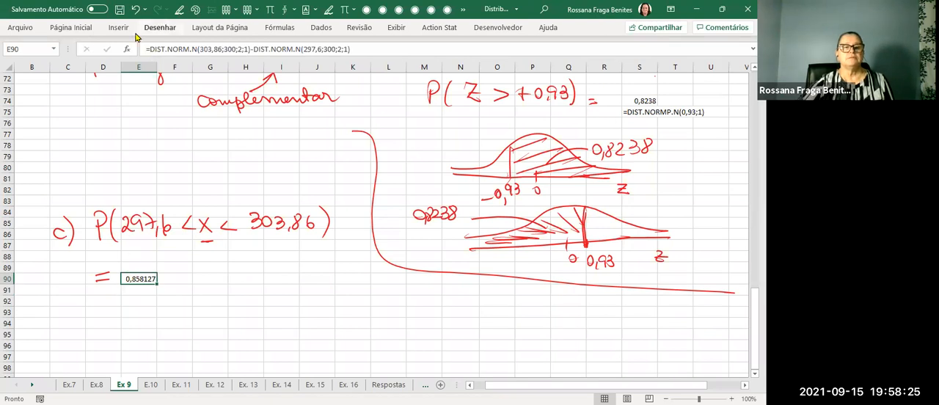
click(82, 30)
click(375, 69)
click(374, 68)
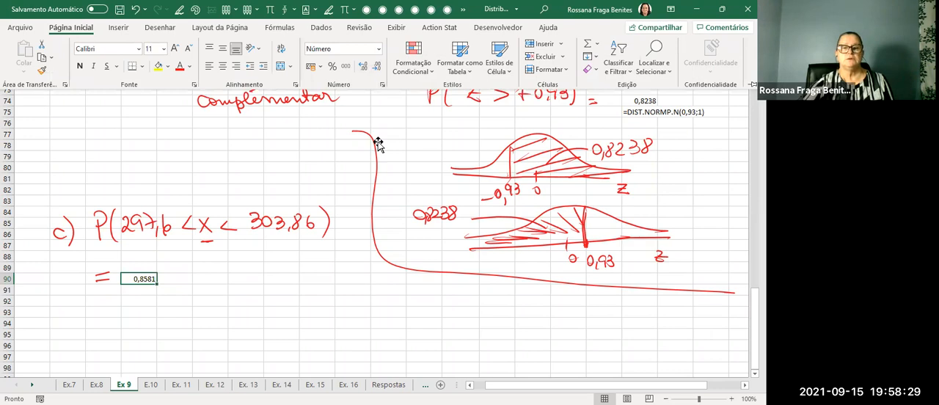
scroll(378, 143, up, 4)
scroll(377, 143, up, 4)
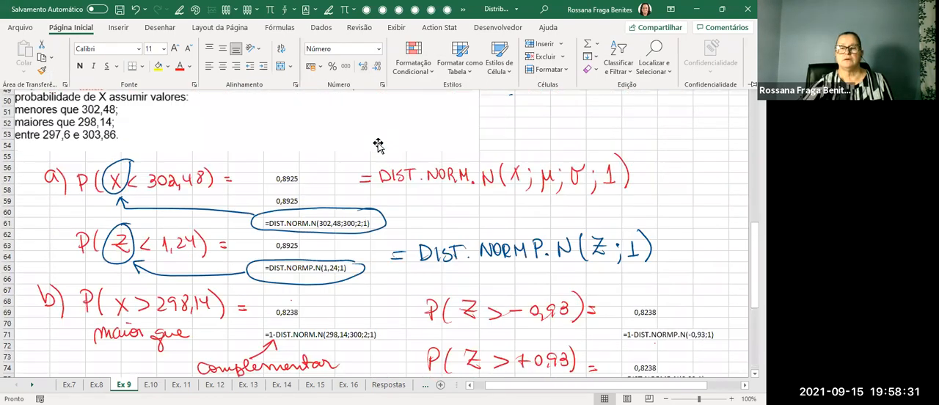
scroll(378, 143, up, 7)
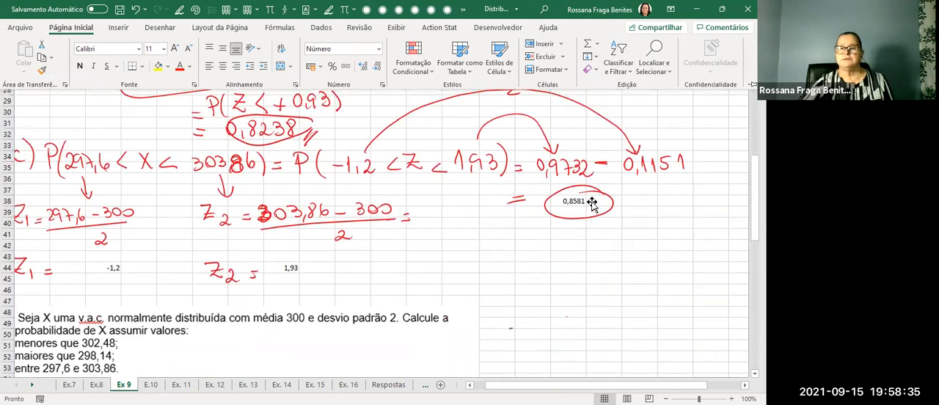
scroll(600, 210, down, 11)
scroll(576, 199, down, 5)
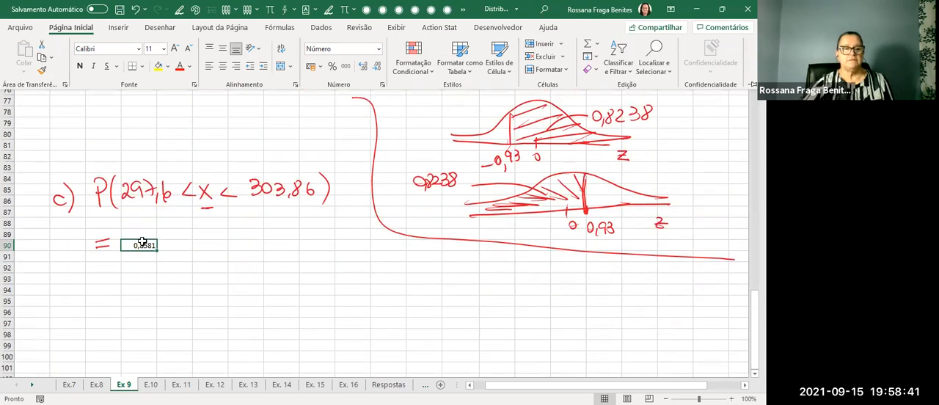
Display the text of the E90 formula in cell E92 with the FÓRMULATEXTO function.
click(145, 266)
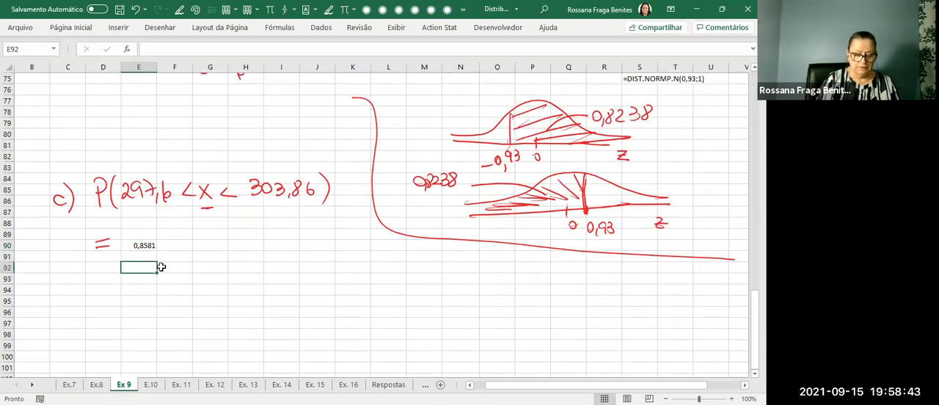
text(=)
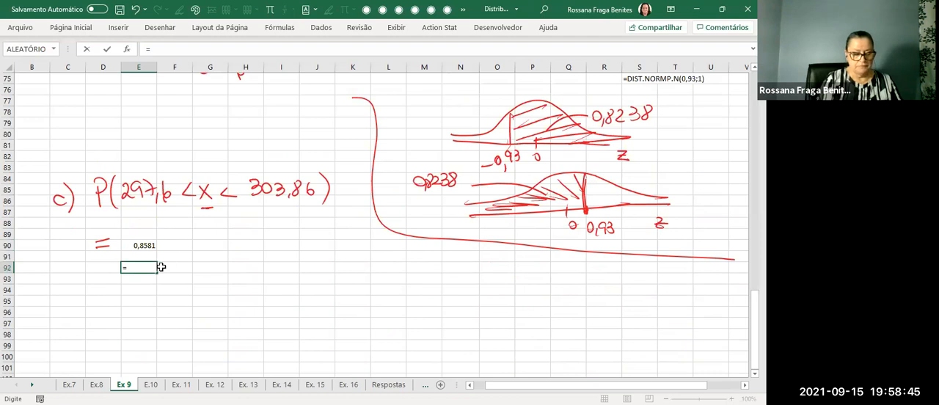
text(fór)
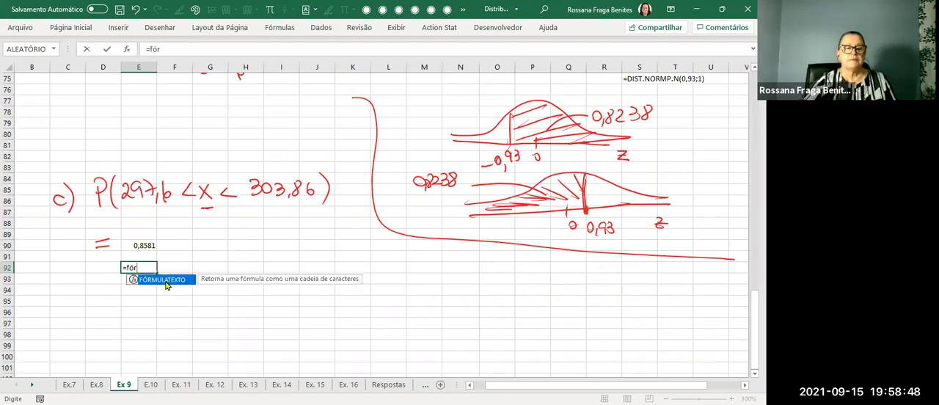
key(Tab)
click(149, 246)
key(Return)
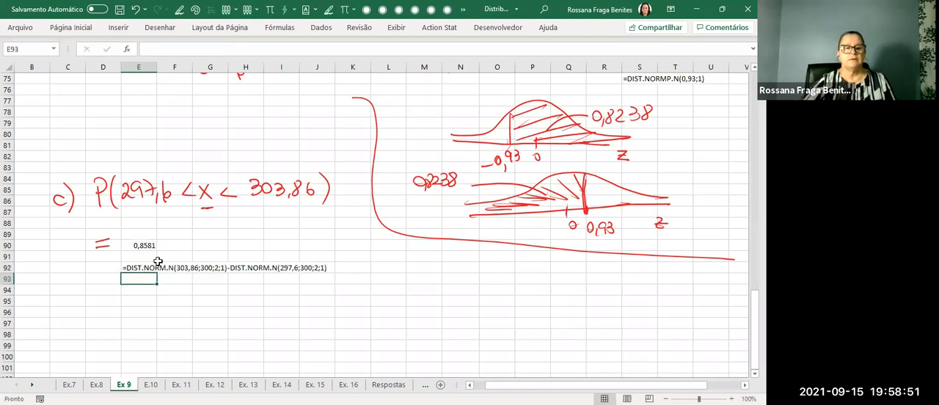
Handwrite the red note "= área maior − área menor" beneath the formula text in row 92.
click(169, 301)
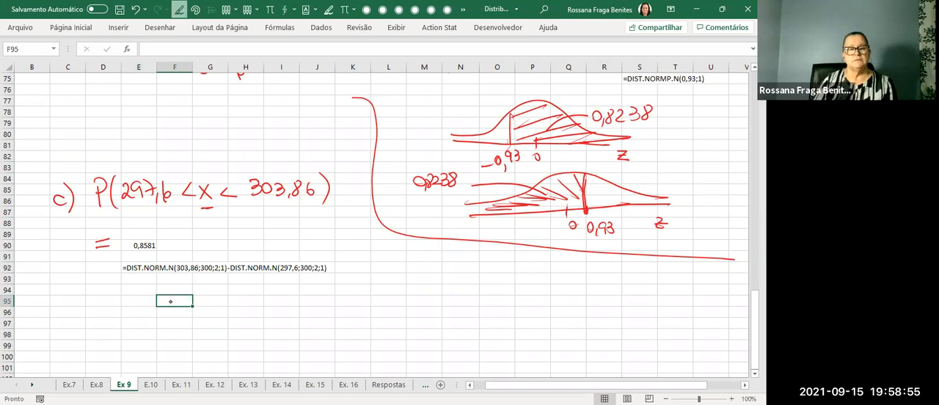
drag(143, 289, 168, 288)
drag(169, 289, 411, 280)
drag(111, 293, 120, 291)
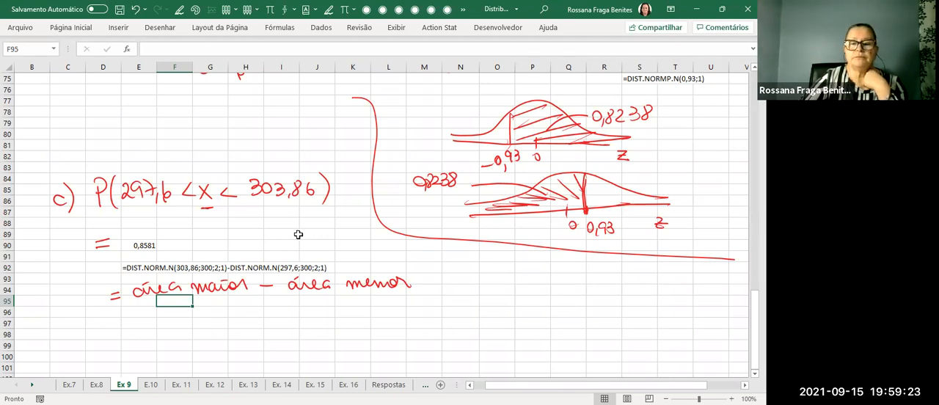
Look up the lower z limit in the hand solution and write P(−1,2 < Z < below the area note.
scroll(298, 234, up, 8)
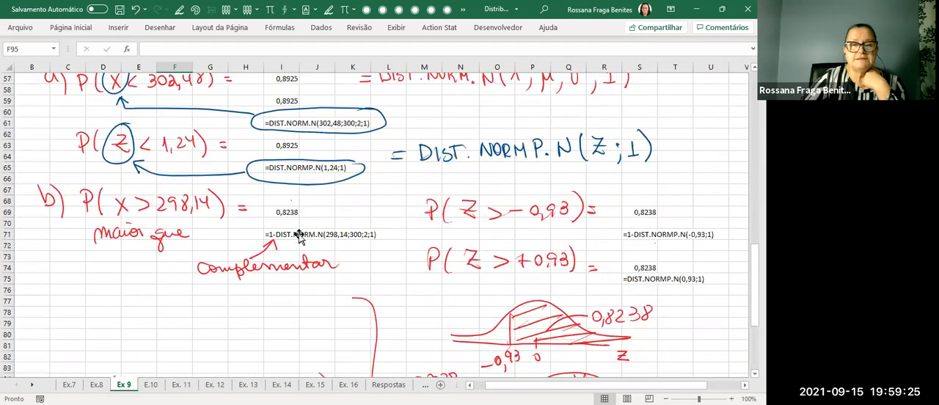
scroll(298, 234, up, 7)
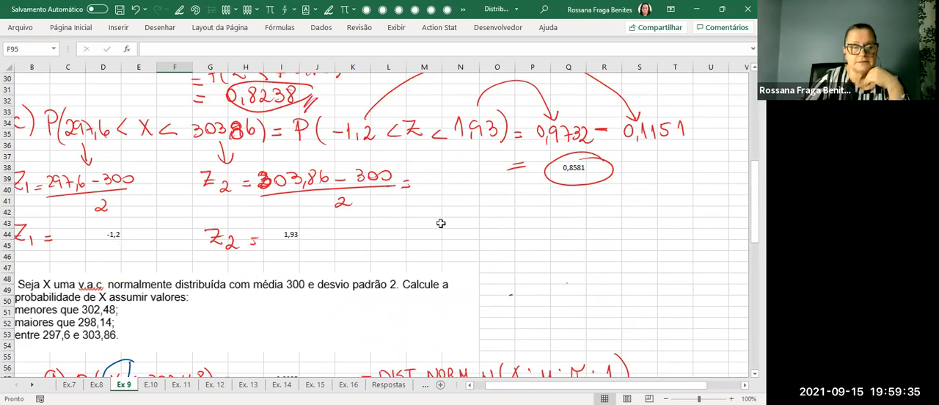
scroll(440, 224, down, 4)
scroll(440, 223, down, 11)
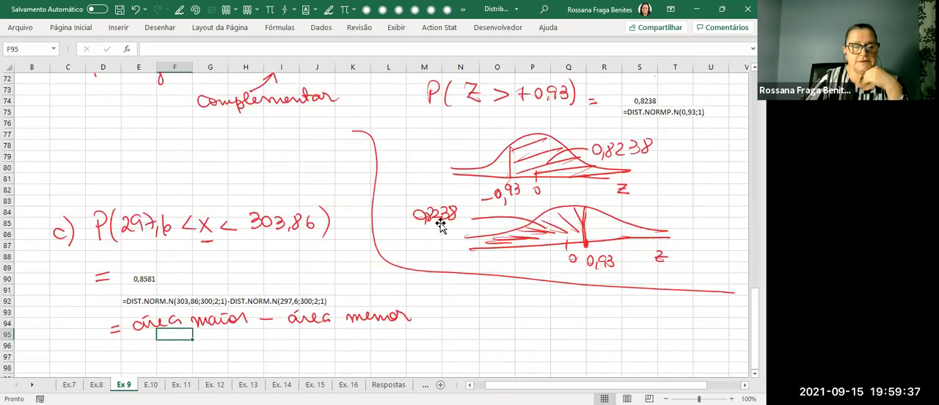
drag(115, 226, 195, 175)
drag(105, 291, 106, 310)
mouse_move(103, 290)
mouse_down()
mouse_move(124, 314)
mouse_move(151, 302)
mouse_up()
mouse_move(161, 295)
mouse_down()
mouse_move(160, 305)
mouse_move(185, 311)
mouse_move(259, 311)
mouse_up()
key(Escape)
Look up the upper z limit and finish the handwritten Z expression with 1,93) =.
scroll(440, 222, up, 4)
scroll(440, 222, up, 6)
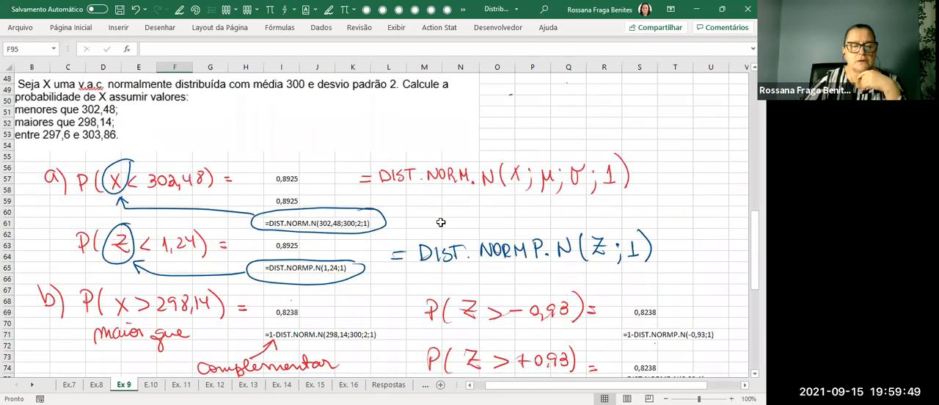
scroll(440, 221, down, 2)
scroll(440, 223, up, 7)
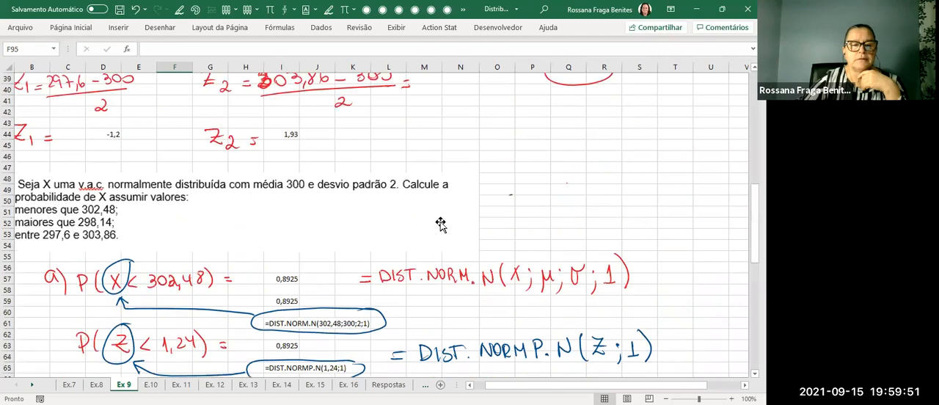
scroll(441, 223, down, 14)
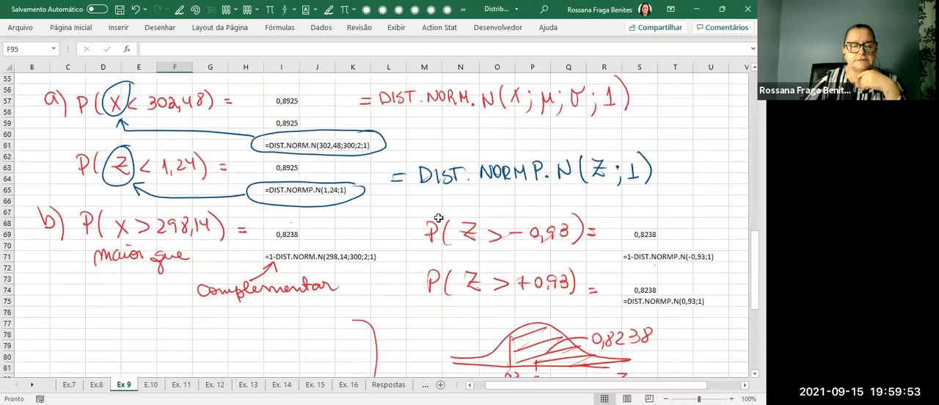
scroll(438, 220, down, 1)
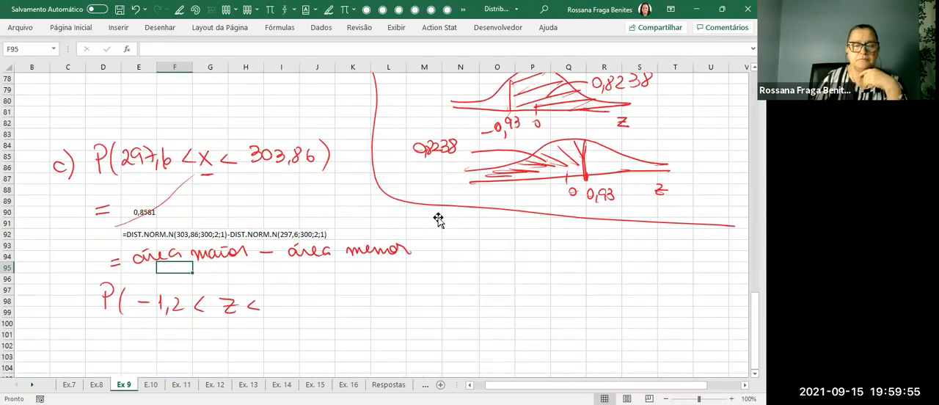
mouse_move(267, 295)
mouse_down()
mouse_move(269, 308)
mouse_move(299, 313)
mouse_move(326, 302)
mouse_up()
drag(314, 307, 325, 307)
key(Escape)
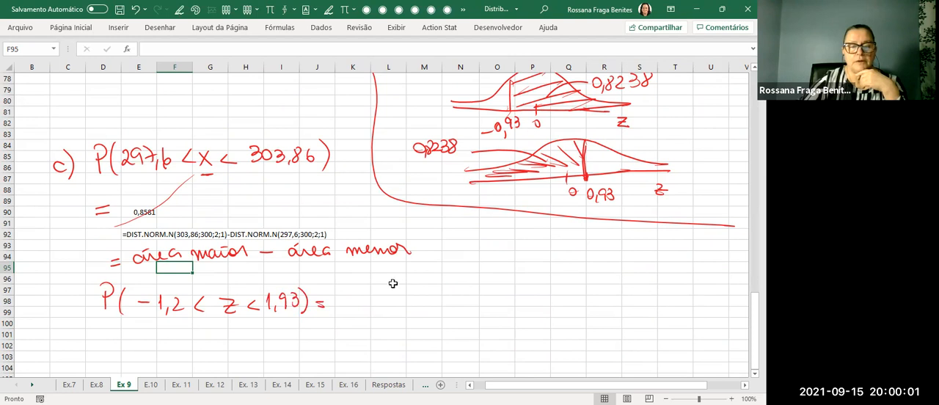
Calculate the Z probability in cell K98 with =DIST.NORMP.N(1,93;1)-DIST.NORMP.N(-1,2;1).
click(359, 304)
text(=)
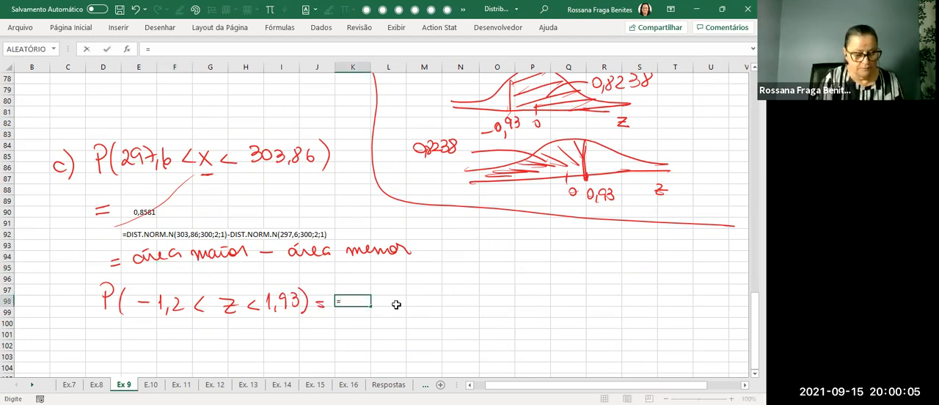
text(dist)
key(Down)
key(Down)
key(Down)
key(Down)
key(Down)
key(Down)
key(Down)
key(Down)
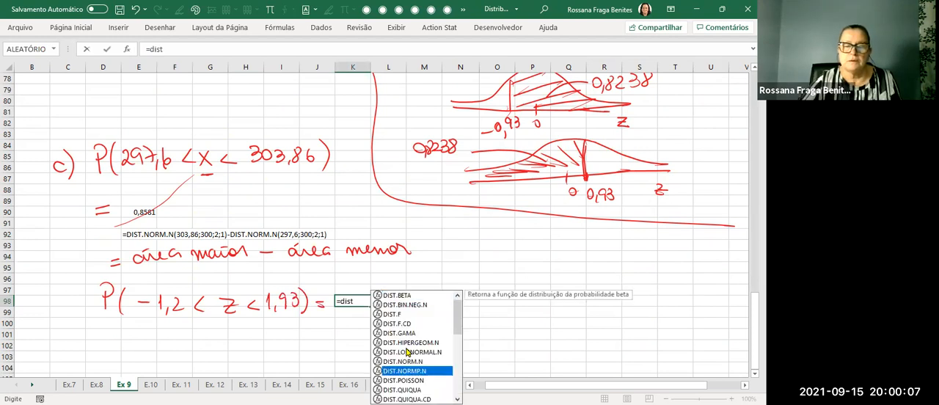
key(Tab)
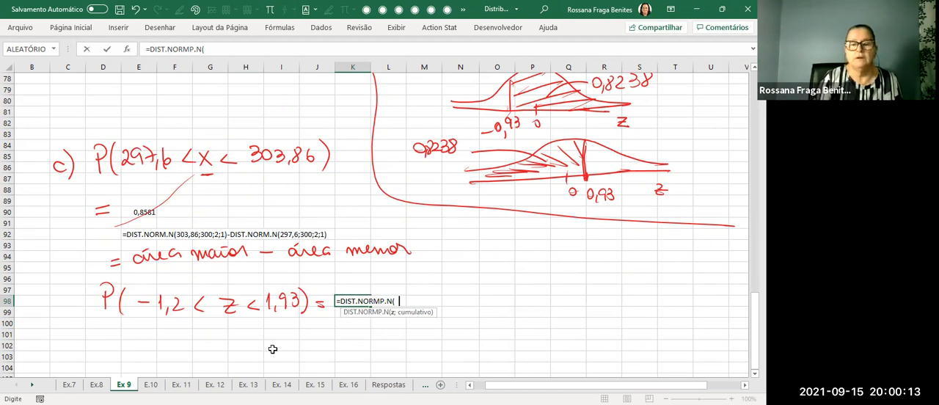
text(1,93;1)-)
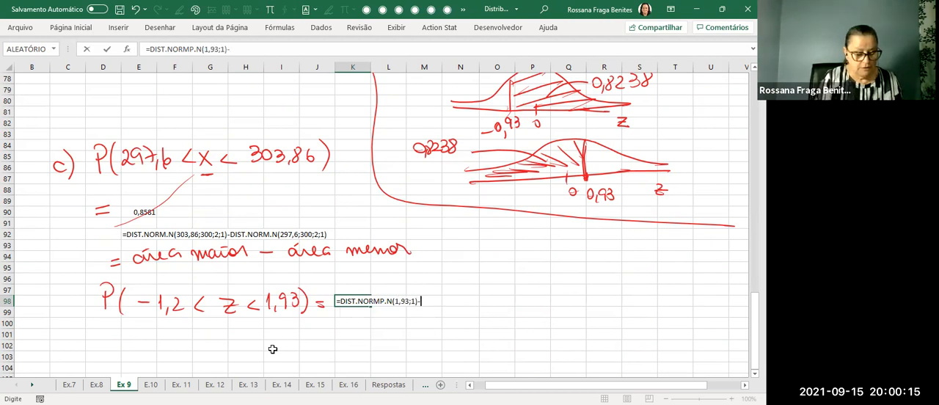
text(dist)
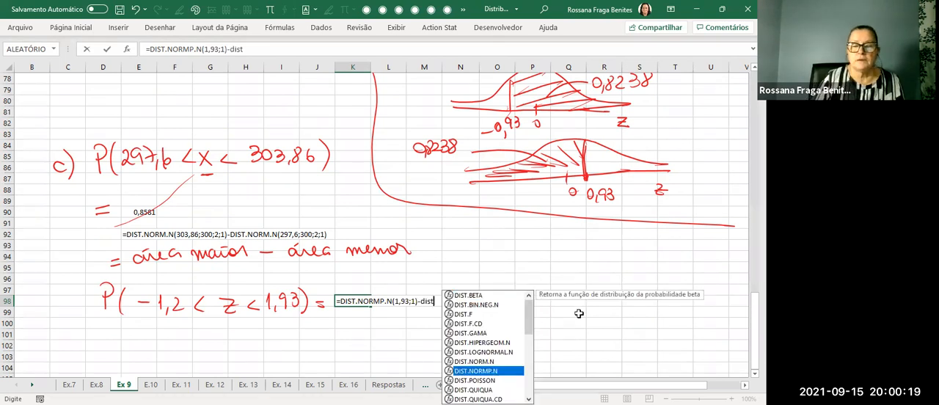
key(Tab)
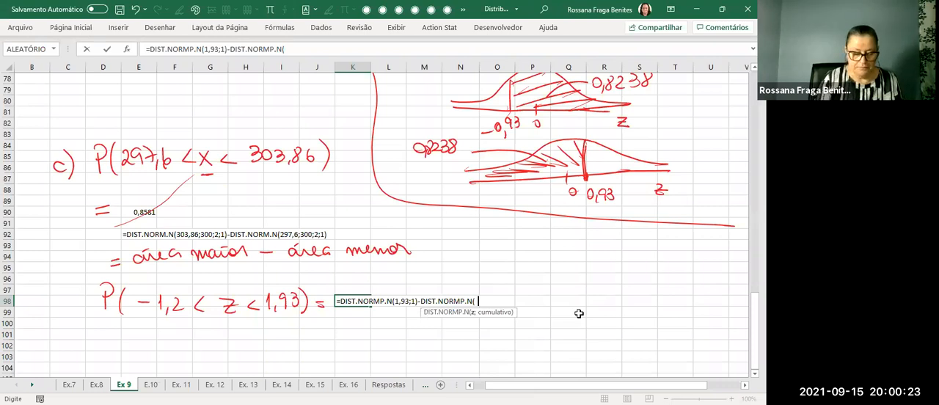
text(-1,2;1))
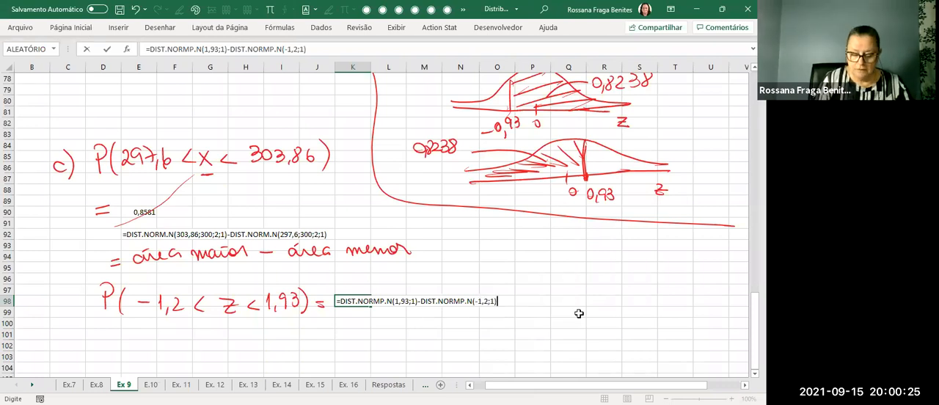
key(Return)
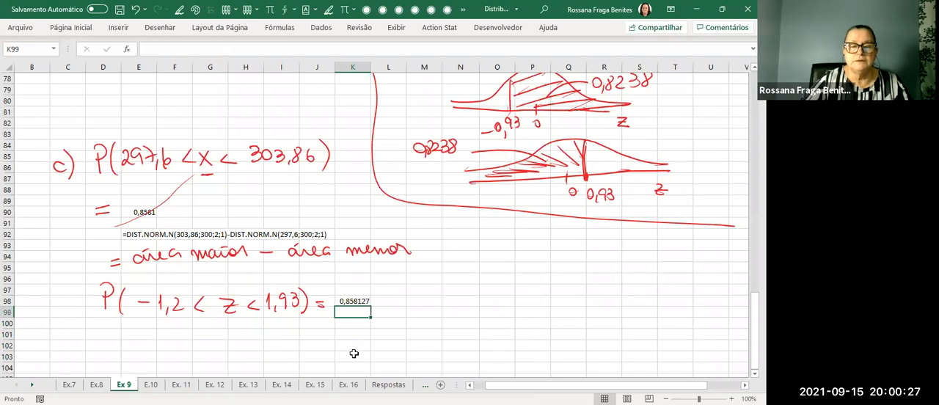
click(355, 303)
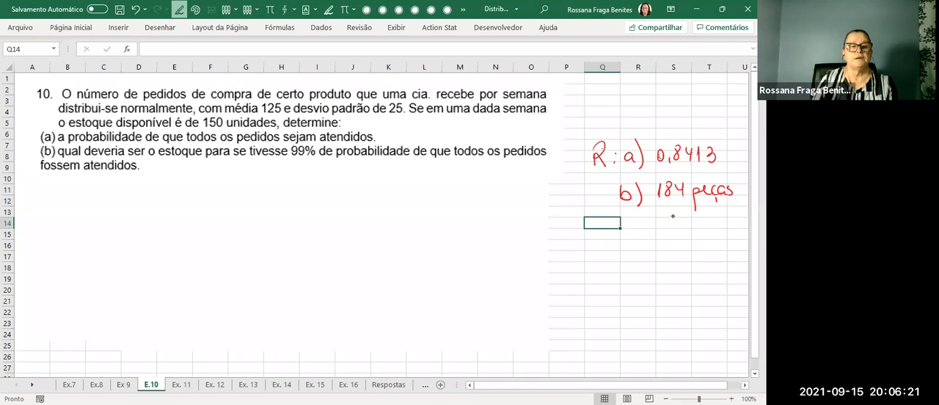
Handwrite the variable definition "X: nº de pedidos de compra" in red beneath the text of exercise 10.
drag(121, 200, 134, 218)
mouse_move(132, 201)
mouse_down()
mouse_move(123, 218)
mouse_move(158, 212)
mouse_up()
drag(164, 202, 163, 203)
drag(160, 209, 166, 208)
key(Escape)
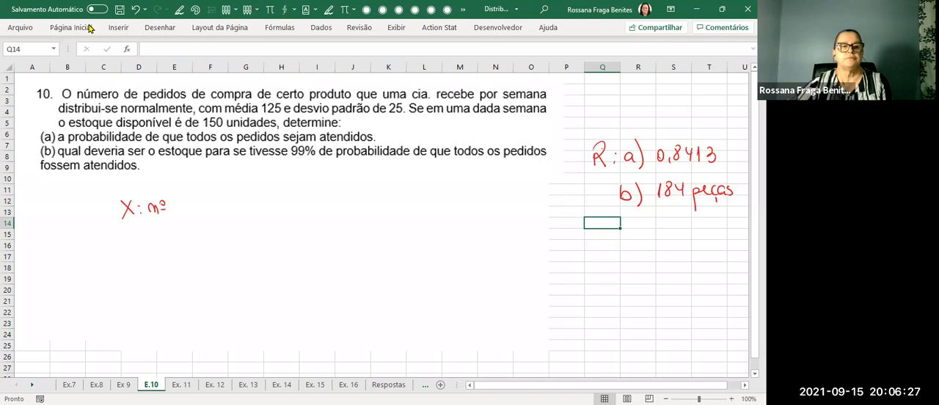
click(179, 10)
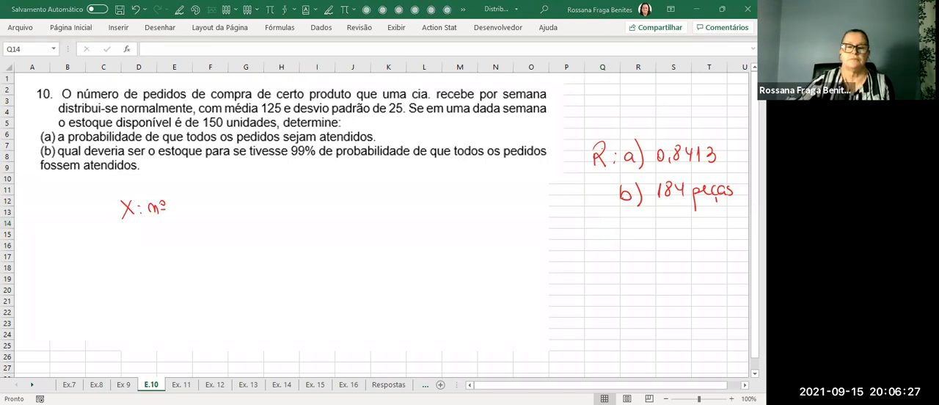
click(187, 211)
mouse_move(184, 211)
mouse_down()
mouse_move(196, 204)
mouse_move(219, 226)
mouse_move(268, 192)
mouse_move(286, 208)
mouse_move(317, 194)
mouse_move(374, 213)
mouse_move(392, 198)
mouse_move(398, 206)
mouse_up()
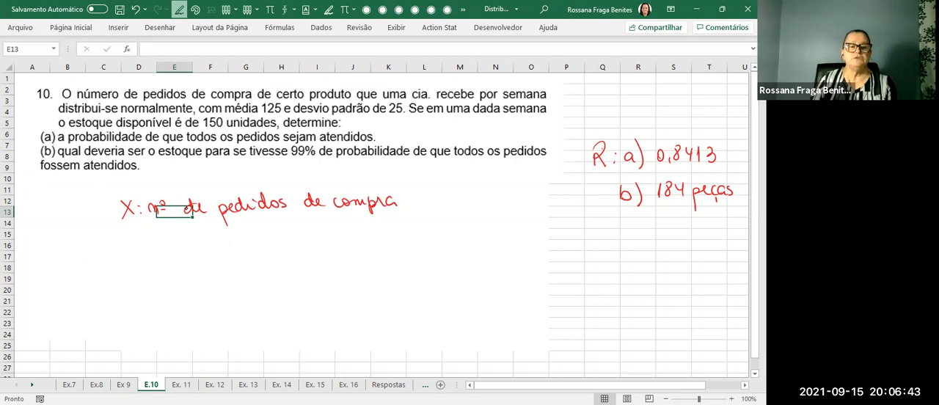
key(Escape)
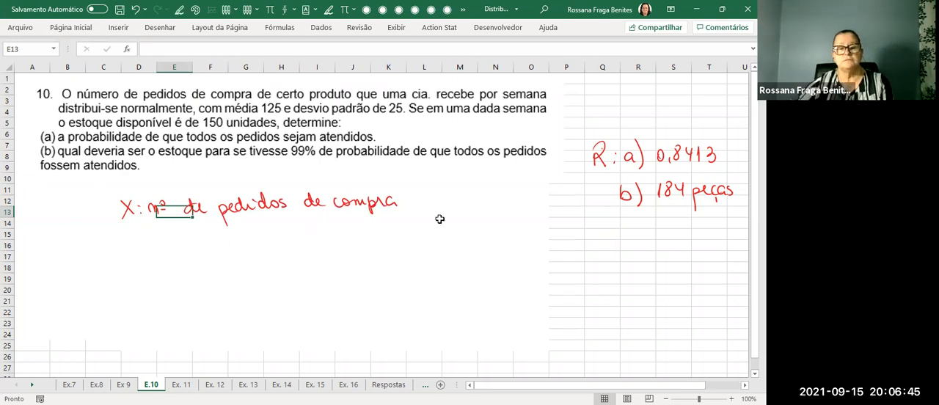
Handwrite the parameters μ = 125 and σ = 25 in red below the variable definition.
click(614, 222)
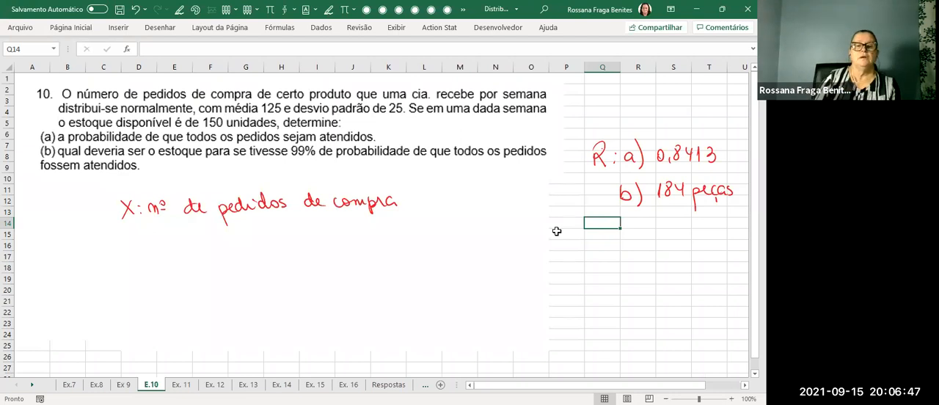
click(180, 10)
mouse_move(132, 234)
mouse_down()
mouse_move(178, 243)
mouse_move(192, 231)
mouse_move(230, 230)
mouse_move(255, 238)
mouse_move(266, 226)
mouse_up()
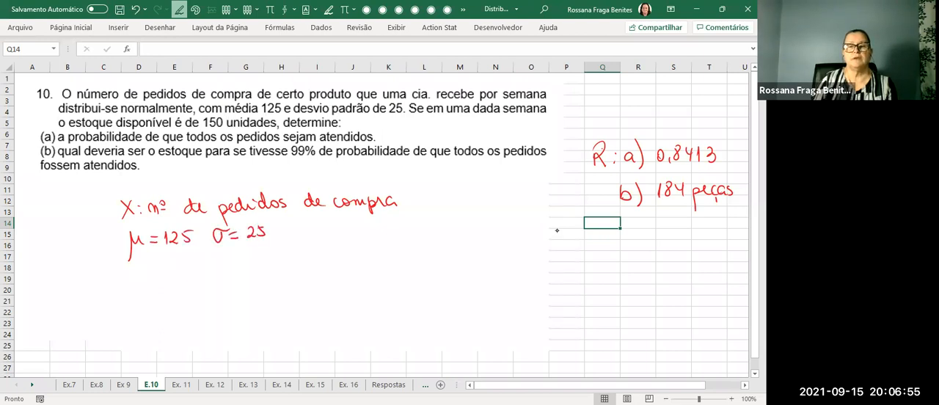
Underline "em uma dada", "é de 150 unidades" and "todos os pedidos sejam atendidos" in red in the exercise text.
drag(435, 117, 490, 116)
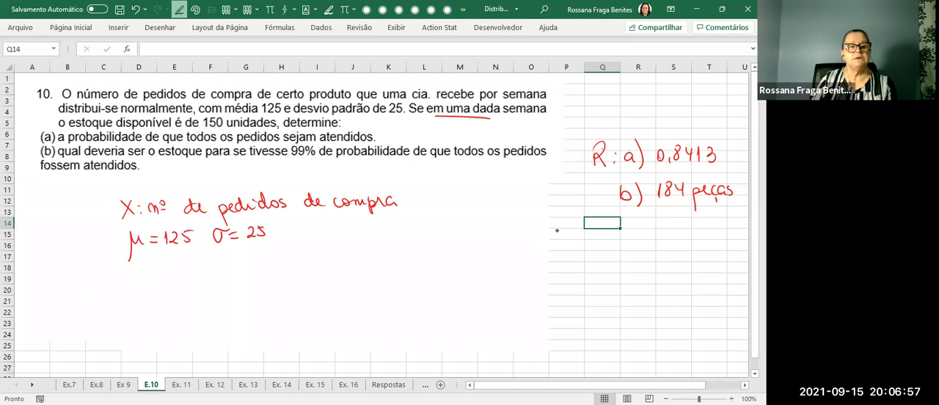
drag(176, 128, 276, 128)
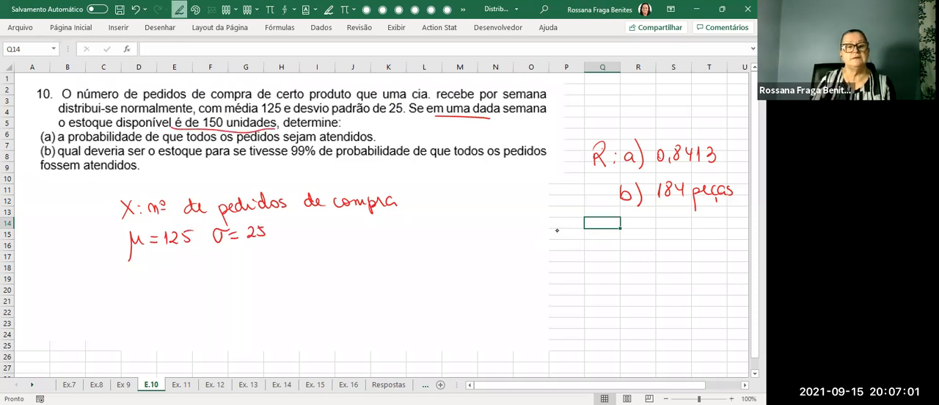
drag(187, 139, 374, 143)
key(Escape)
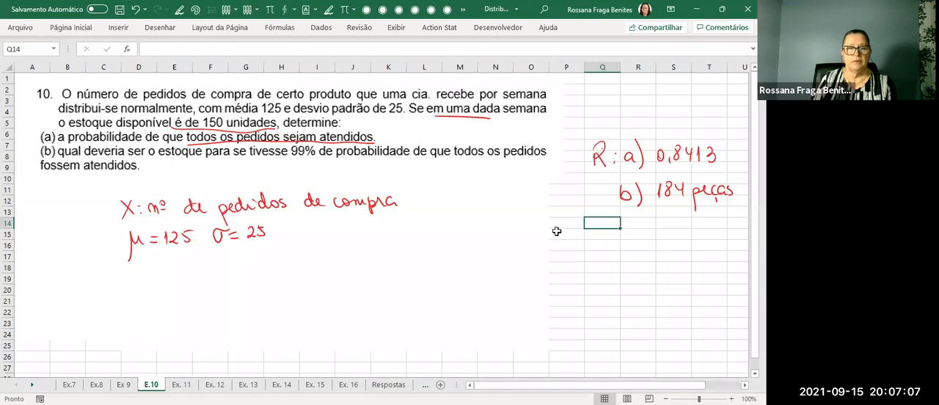
Handwrite the part a probability expression "a) P(X ≤ 150)" below the parameters.
drag(60, 282, 67, 298)
drag(92, 276, 91, 290)
mouse_move(115, 272)
mouse_down()
mouse_move(115, 295)
mouse_move(137, 293)
mouse_move(129, 294)
mouse_up()
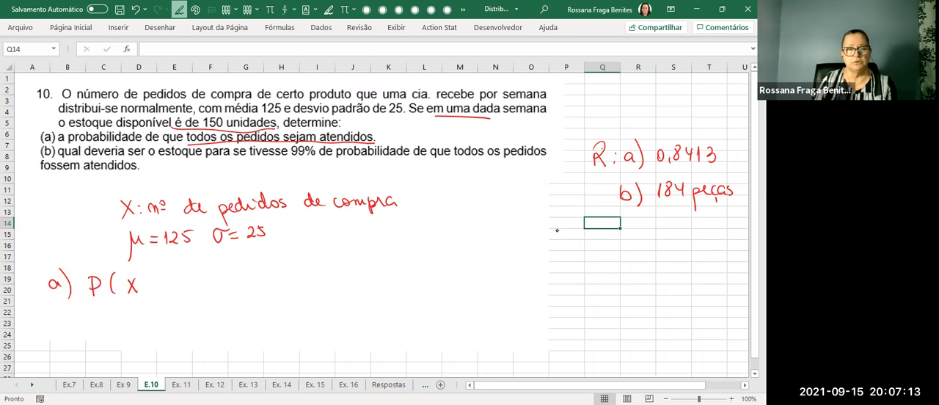
mouse_move(148, 285)
mouse_down()
mouse_move(173, 290)
mouse_move(180, 274)
mouse_up()
drag(193, 279, 189, 277)
drag(192, 265, 204, 278)
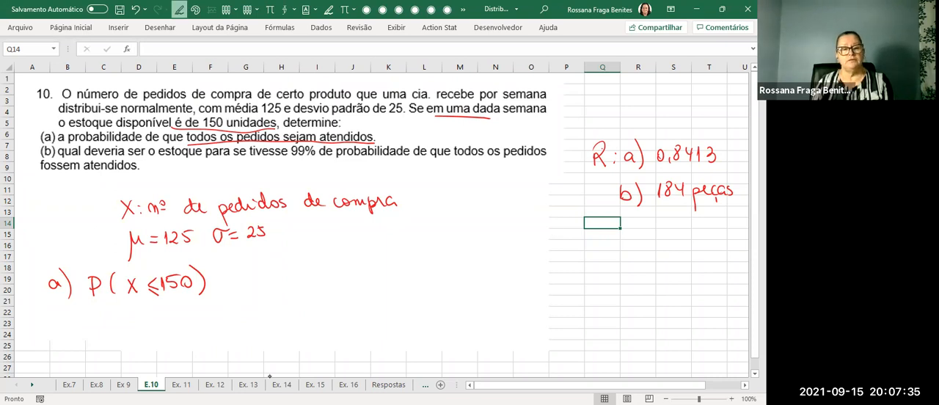
Handwrite the standardization Z = (x − μ)/σ = (150 − 125)/25 = +1,00 below the part a expression.
mouse_move(160, 313)
mouse_down()
mouse_move(171, 327)
mouse_move(170, 318)
mouse_move(199, 325)
mouse_up()
mouse_move(213, 317)
mouse_down()
mouse_move(240, 310)
mouse_move(250, 322)
mouse_move(225, 345)
mouse_move(244, 331)
mouse_up()
drag(262, 323, 299, 308)
mouse_move(308, 308)
mouse_down()
mouse_move(304, 314)
mouse_move(309, 307)
mouse_up()
drag(321, 312, 355, 312)
mouse_move(288, 328)
mouse_down()
mouse_move(367, 320)
mouse_move(335, 343)
mouse_move(349, 329)
mouse_move(392, 321)
mouse_up()
drag(382, 326, 415, 322)
mouse_move(408, 317)
mouse_down()
mouse_move(410, 327)
mouse_move(429, 327)
mouse_up()
drag(437, 315, 448, 315)
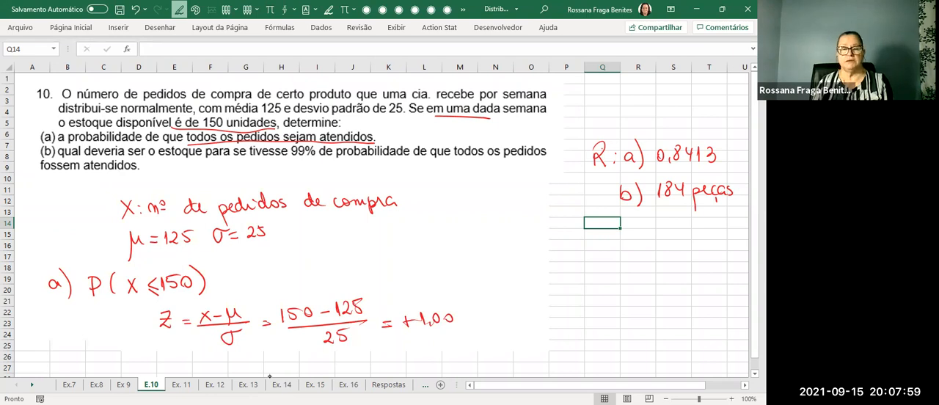
Complete the part a line by handwriting = P(Z ≤ +1,00) = 0,8413 after P(X ≤ 150).
drag(223, 287, 261, 284)
mouse_move(273, 270)
mouse_down()
mouse_move(287, 281)
mouse_move(326, 277)
mouse_up()
mouse_move(321, 271)
mouse_down()
mouse_move(323, 283)
mouse_move(331, 281)
mouse_up()
drag(341, 278, 346, 270)
drag(354, 277, 355, 272)
mouse_move(366, 266)
mouse_down()
mouse_move(366, 281)
mouse_move(396, 271)
mouse_up()
mouse_move(404, 269)
mouse_down()
mouse_move(411, 284)
mouse_move(422, 267)
mouse_move(446, 277)
mouse_up()
drag(451, 266, 452, 279)
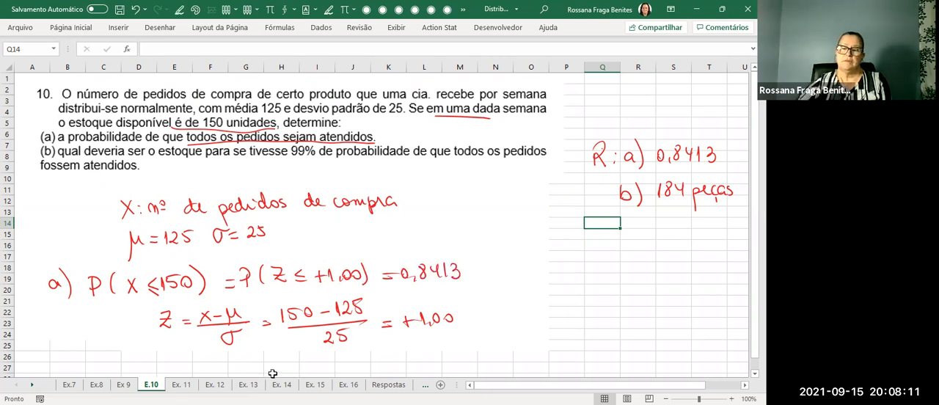
Calculate the part a probability in cell N18 with =DIST.NORMP.N(1;1).
click(495, 270)
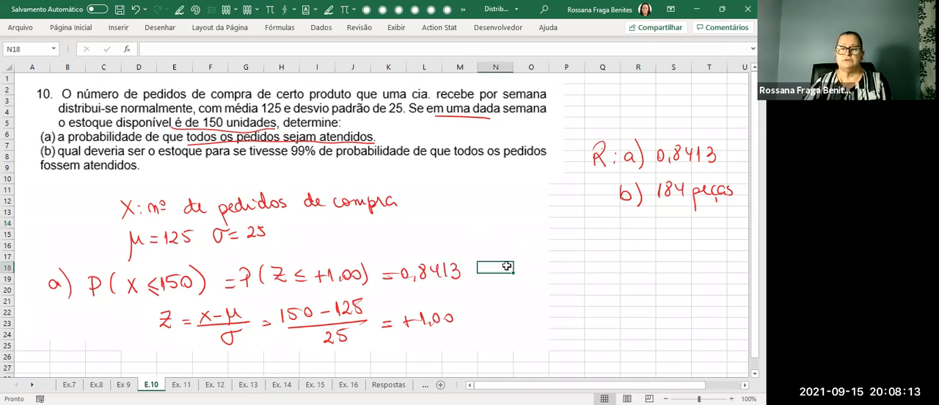
click(518, 272)
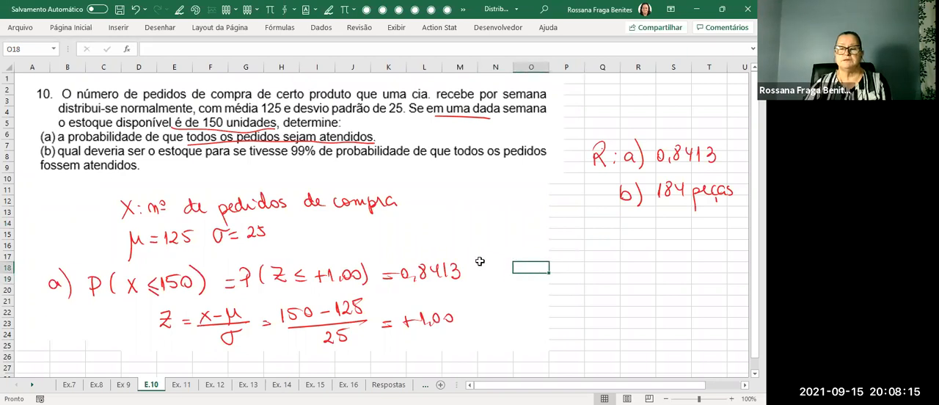
click(498, 268)
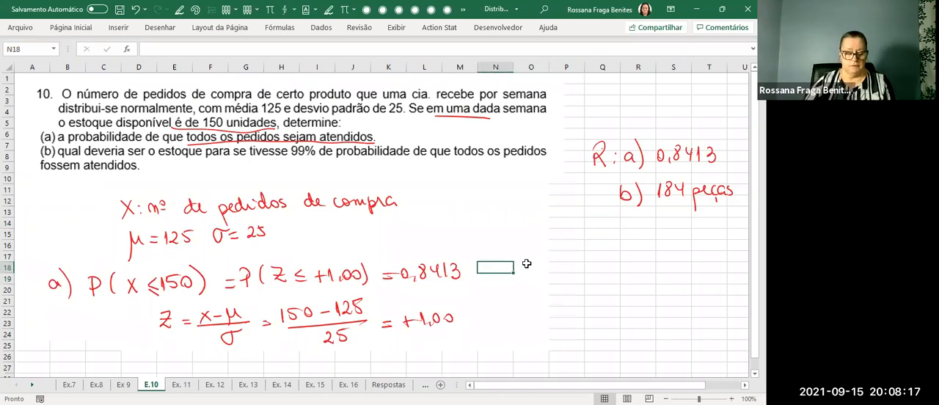
text(=)
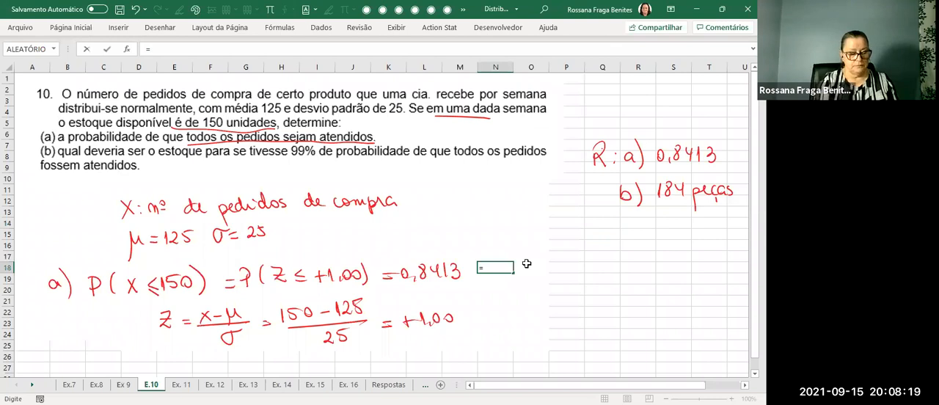
text(dit)
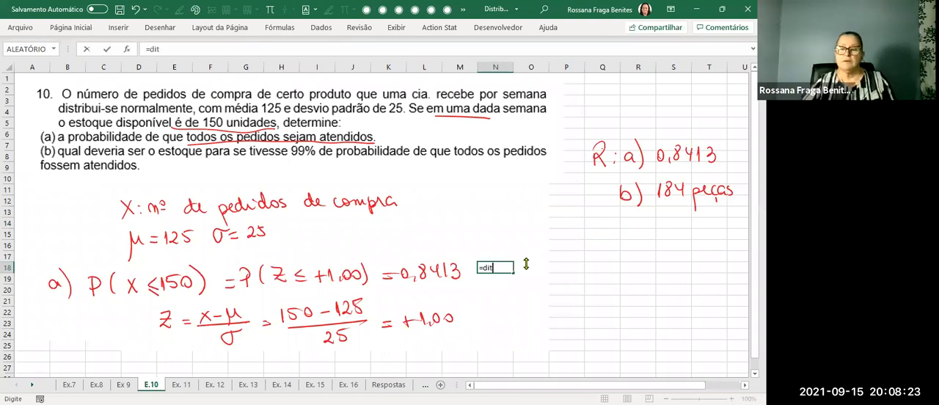
key(BackSpace)
text(st)
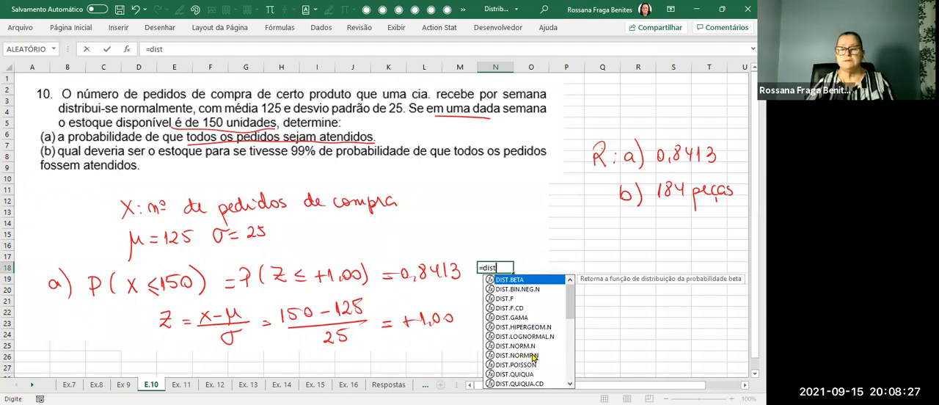
click(533, 356)
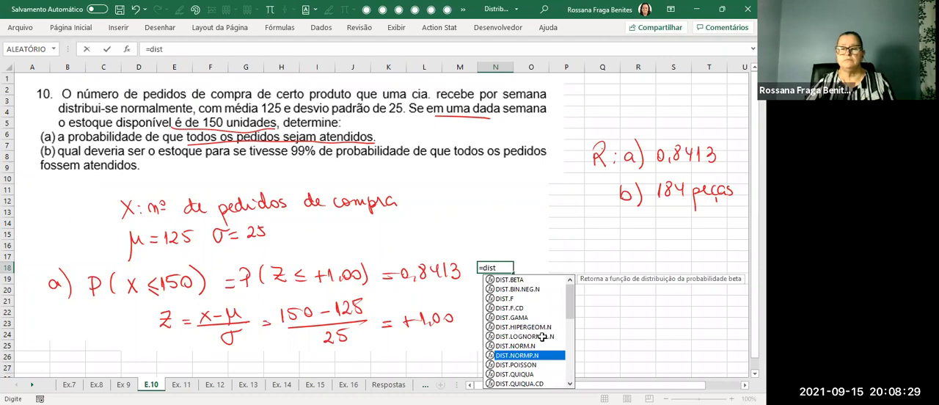
key(Tab)
text(1)
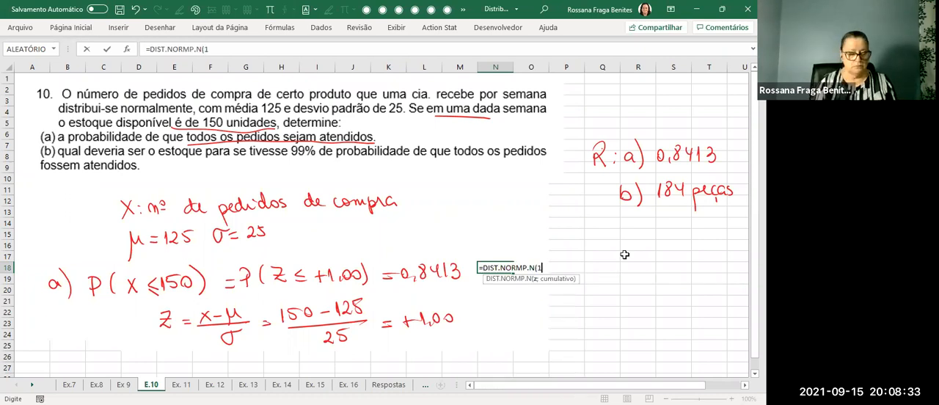
text(;1)
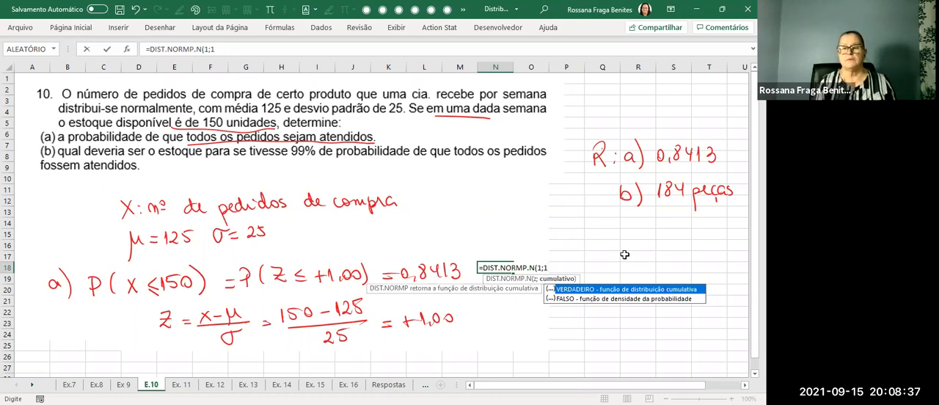
key(ctrl+Return)
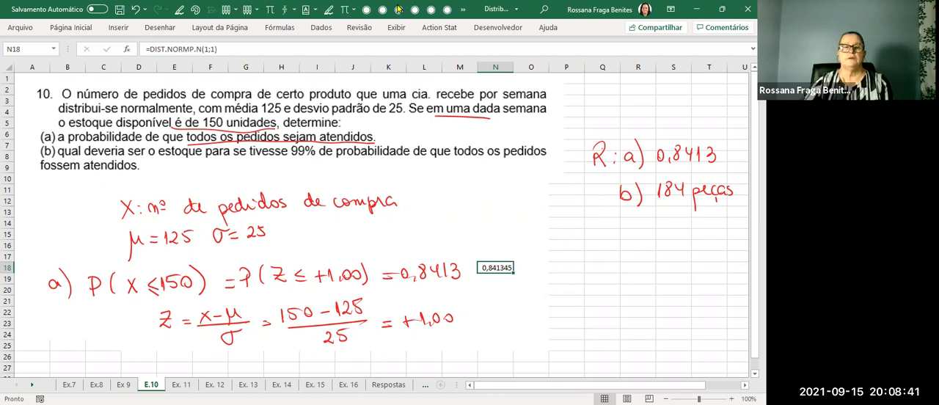
Reduce the probability in cell N18 to four decimal places.
click(66, 29)
click(379, 68)
click(379, 68)
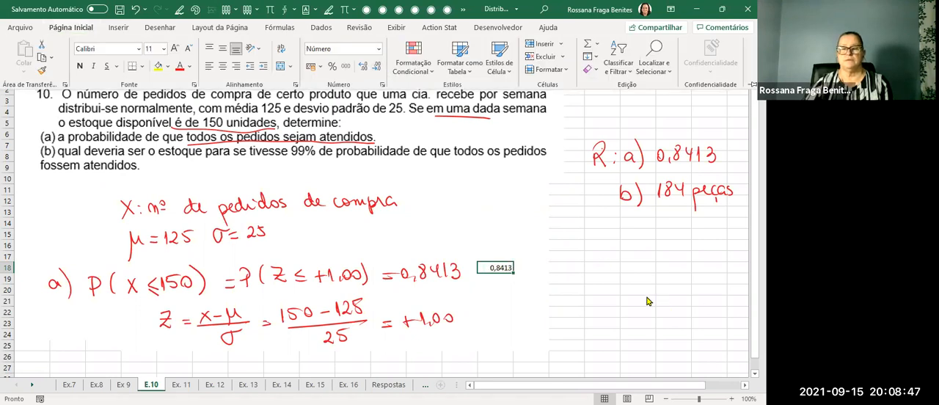
click(580, 268)
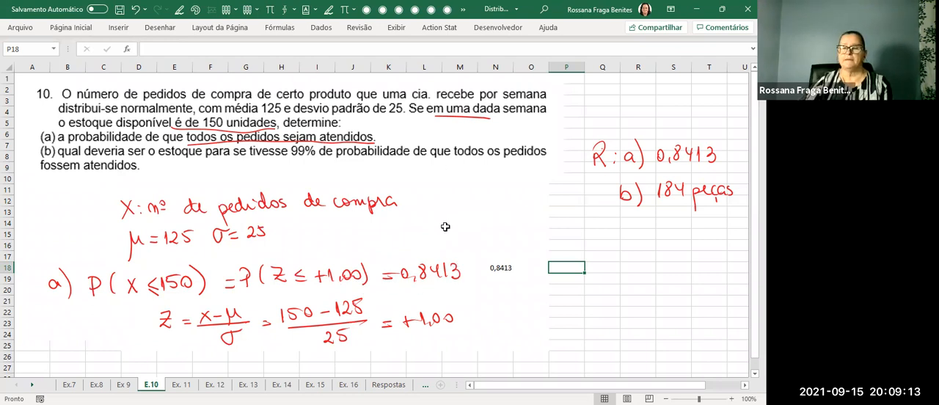
Handwrite the red label "b)" below the part a solution.
scroll(445, 227, down, 1)
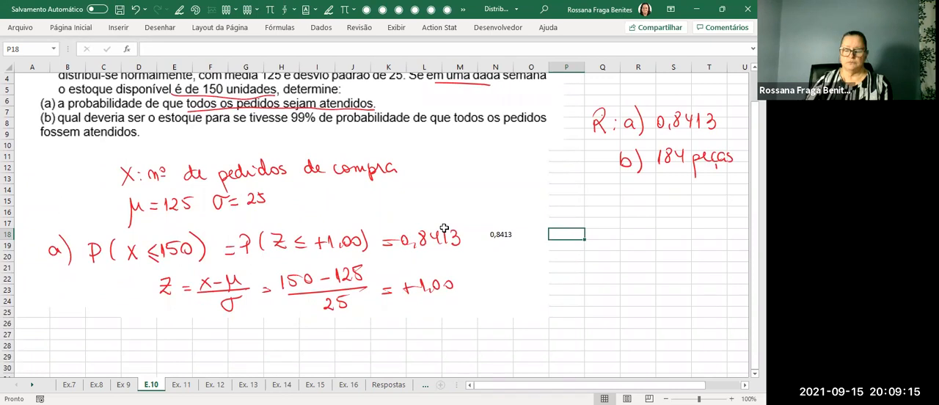
mouse_move(61, 317)
mouse_down()
mouse_move(70, 334)
mouse_move(62, 339)
mouse_up()
drag(73, 314, 73, 354)
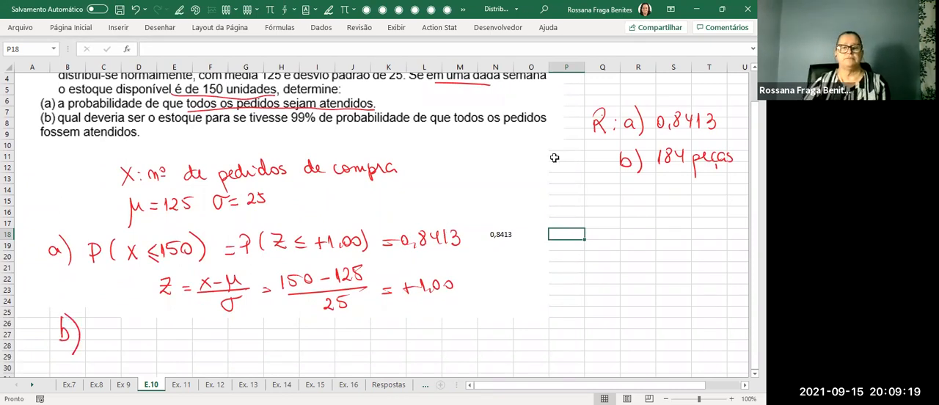
Mark the answer "184 peças" with a red arrow and circle 99% in the part b question.
scroll(547, 154, up, 1)
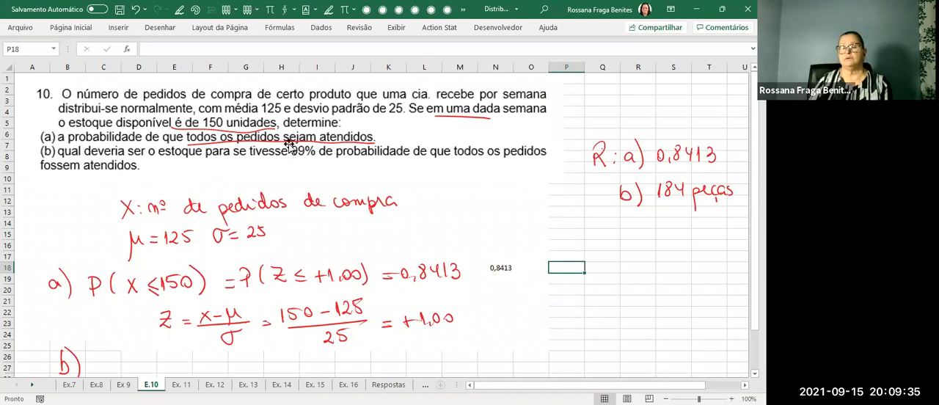
drag(726, 206, 704, 215)
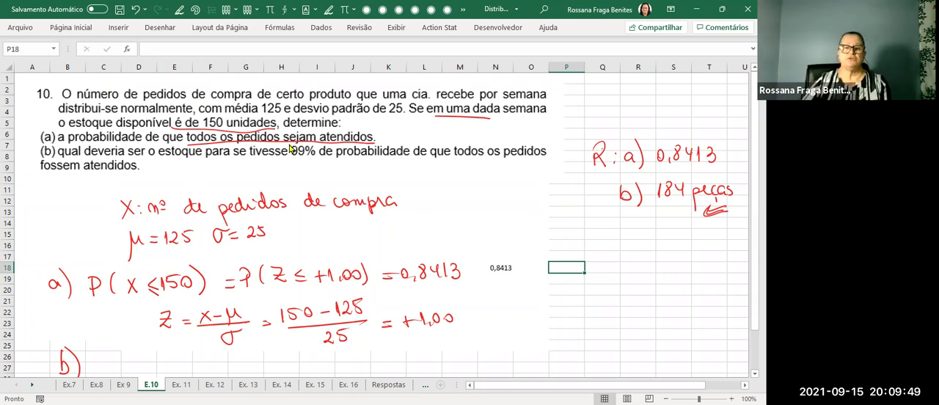
click(322, 6)
mouse_move(290, 141)
mouse_down()
mouse_move(312, 161)
mouse_move(288, 144)
mouse_up()
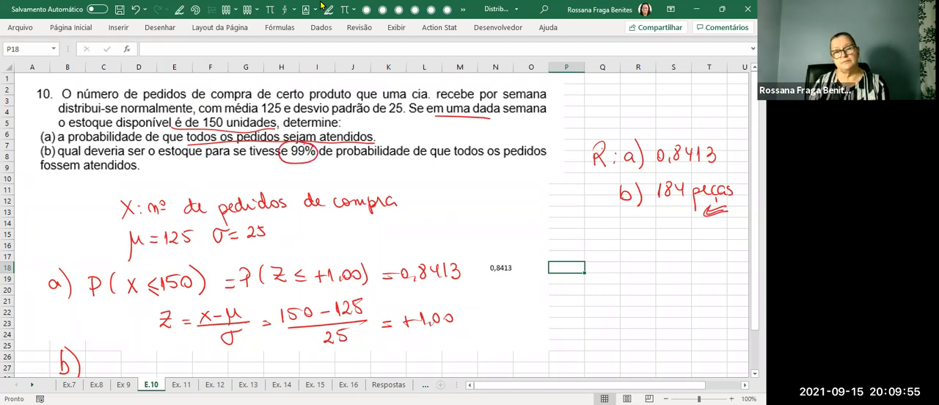
Handwrite "Normal invertida: prob. → Z → X" beside b), and "X → Z → probab." to the right of the part a solution.
scroll(428, 176, down, 2)
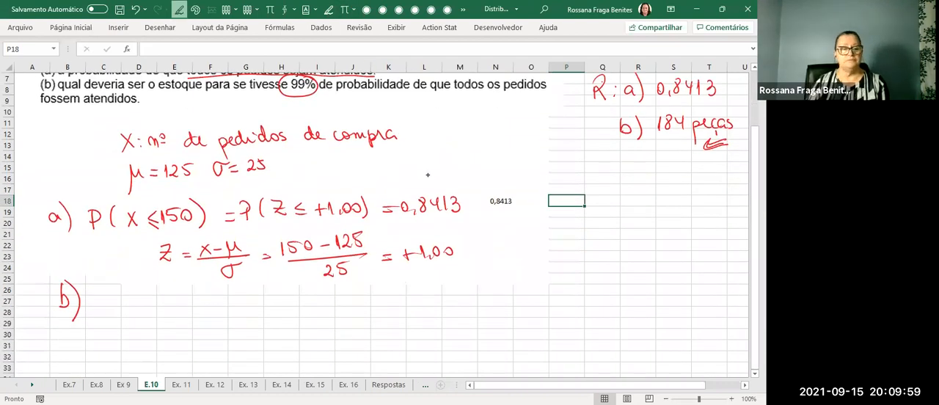
mouse_move(100, 294)
mouse_down()
mouse_move(100, 307)
mouse_move(113, 294)
mouse_move(146, 306)
mouse_move(177, 289)
mouse_move(170, 305)
mouse_move(261, 301)
mouse_move(279, 288)
mouse_move(282, 302)
mouse_up()
mouse_move(293, 300)
mouse_down()
mouse_move(324, 316)
mouse_move(342, 298)
mouse_move(404, 299)
mouse_up()
drag(414, 294, 484, 300)
mouse_move(479, 297)
mouse_down()
mouse_move(477, 307)
mouse_move(513, 301)
mouse_move(498, 305)
mouse_up()
key(Escape)
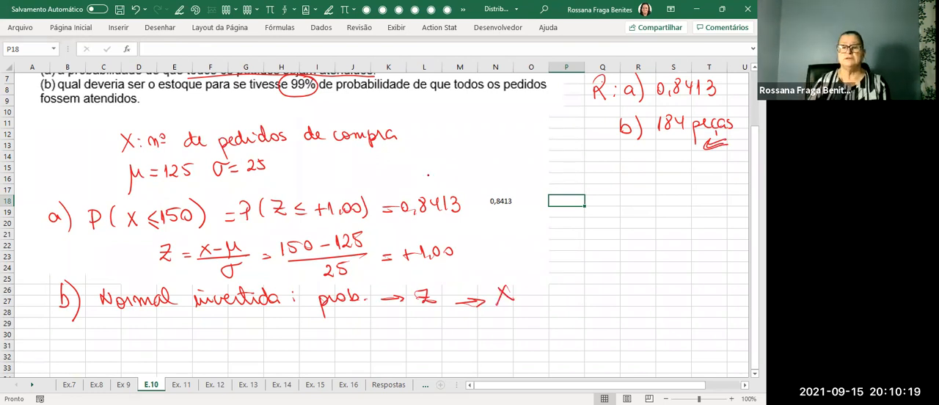
mouse_move(533, 232)
mouse_down()
mouse_move(523, 244)
mouse_move(706, 235)
mouse_up()
click(711, 235)
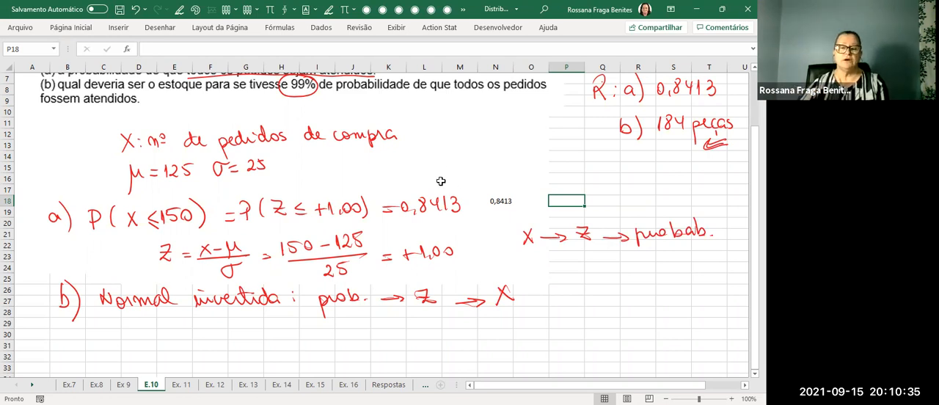
Sketch a red normal curve below the part b heading, label its axis 0 and Z, and start an arrow under the note's Z.
scroll(556, 201, down, 2)
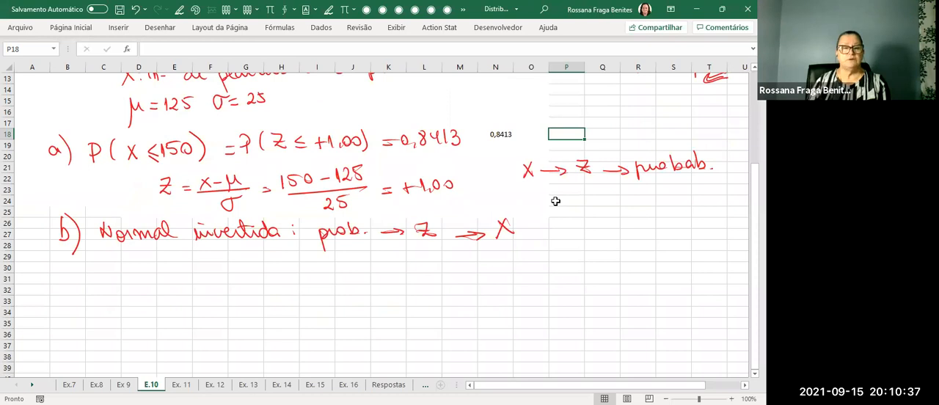
mouse_move(178, 293)
mouse_down()
mouse_move(361, 293)
mouse_move(218, 280)
mouse_move(279, 255)
mouse_move(350, 289)
mouse_up()
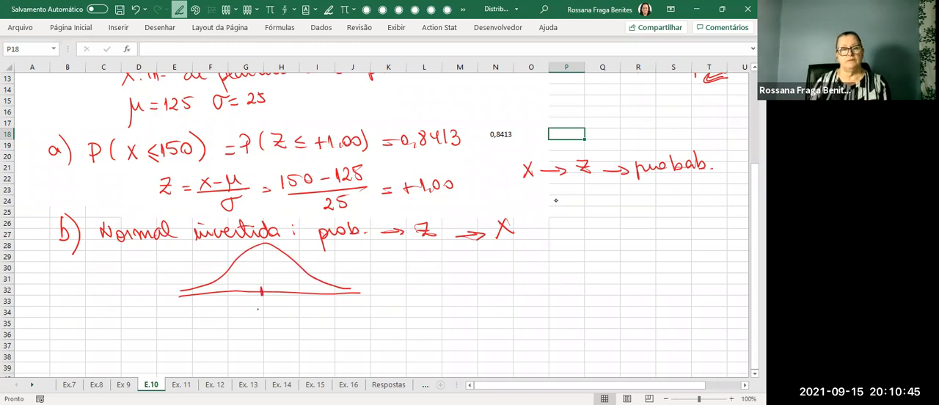
drag(258, 308, 261, 303)
drag(354, 300, 364, 309)
drag(410, 257, 421, 247)
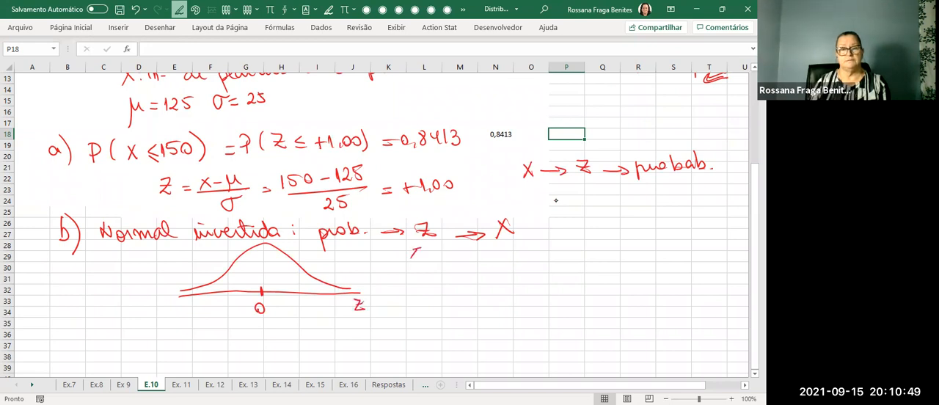
Draw a vertical boundary right of the curve's centre, label it Z1, and write 0,99 for the area to its left.
drag(307, 271, 306, 293)
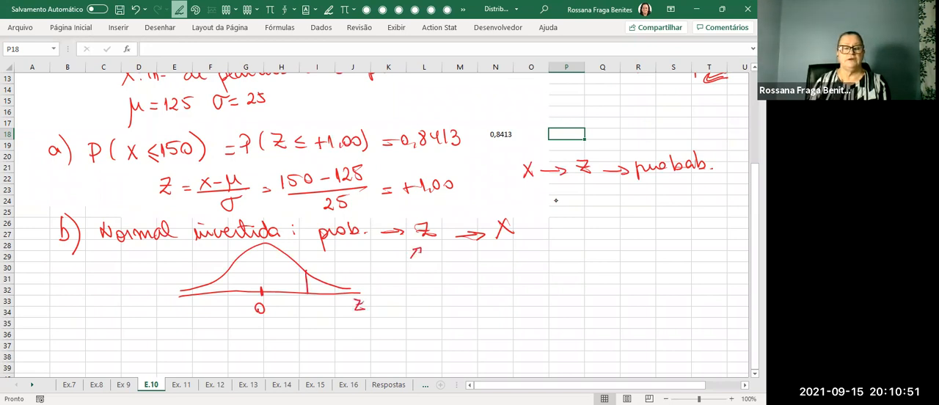
mouse_move(257, 264)
mouse_down()
mouse_move(253, 274)
mouse_move(278, 270)
mouse_up()
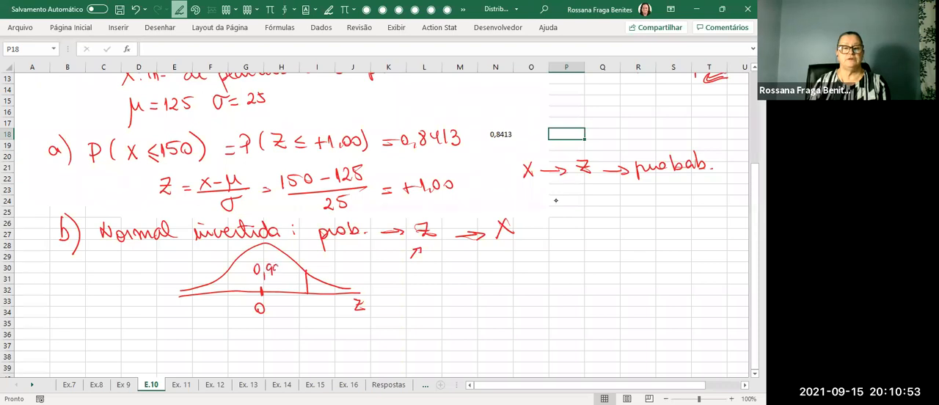
drag(300, 302, 311, 307)
drag(312, 302, 313, 313)
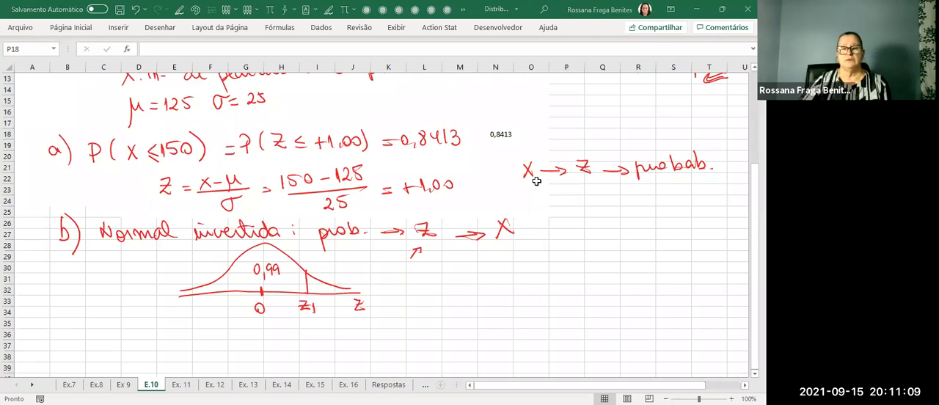
Switch to the tabela_normal.pdf table, find the probability closest to 0,99, and circle 0,9901 and its row label 2,3.
key(alt+Tab)
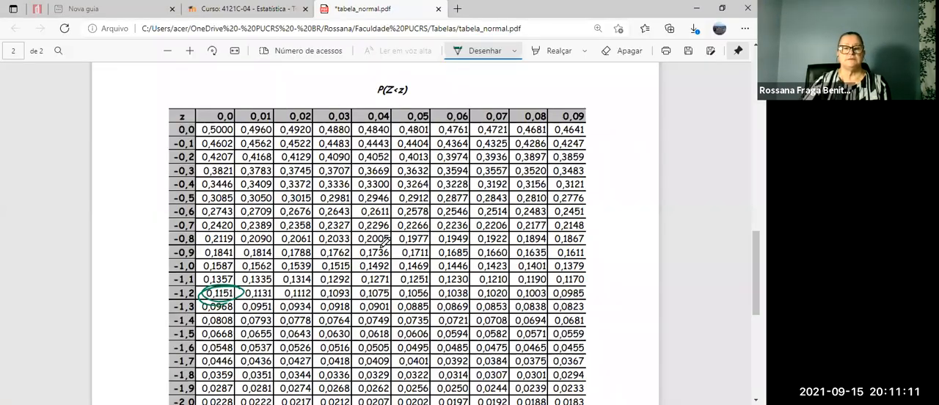
scroll(384, 241, up, 5)
scroll(385, 242, up, 5)
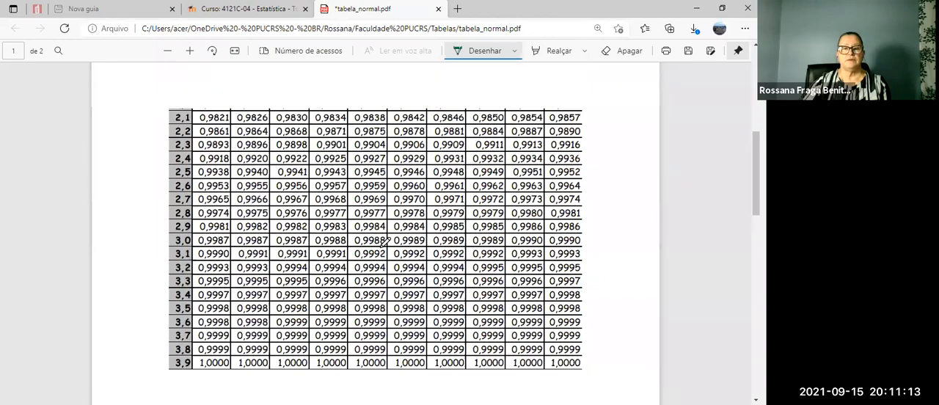
scroll(406, 233, down, 3)
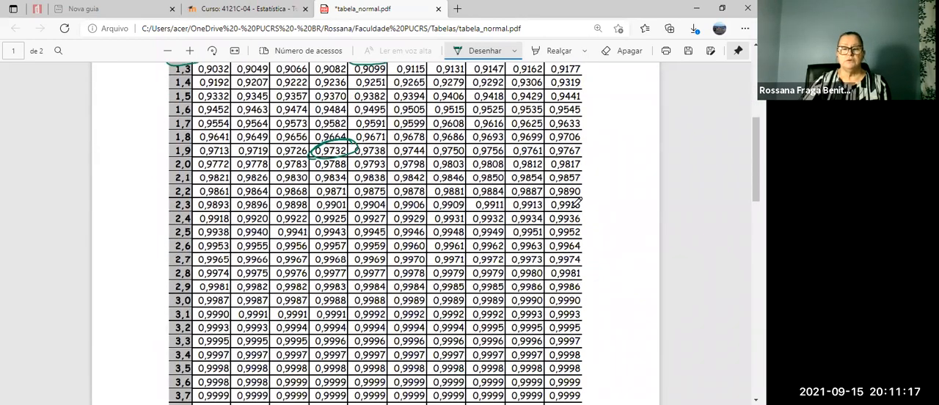
scroll(581, 198, down, 2)
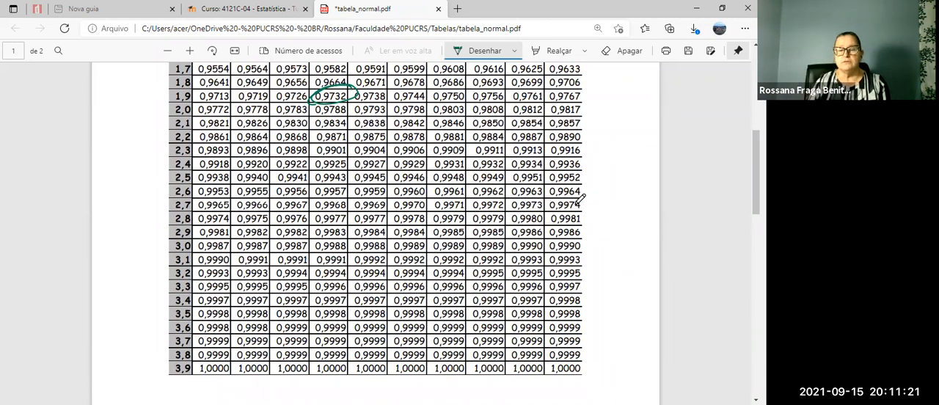
scroll(587, 199, up, 2)
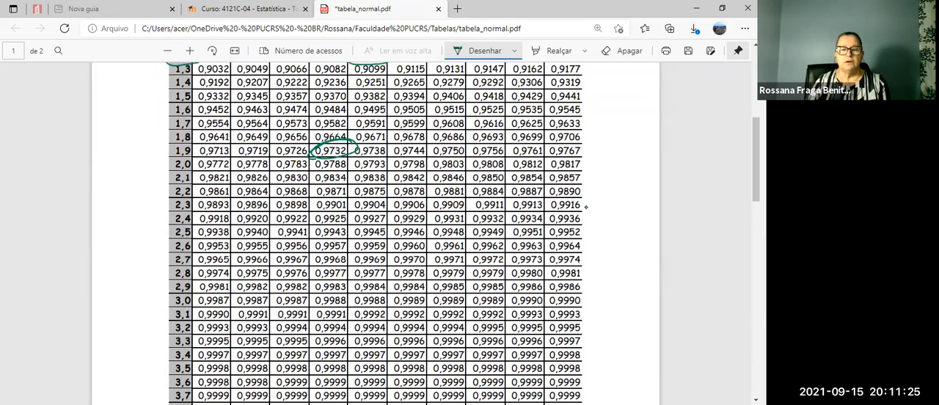
mouse_move(353, 193)
mouse_down()
mouse_move(316, 195)
mouse_move(311, 213)
mouse_move(355, 201)
mouse_move(308, 199)
mouse_up()
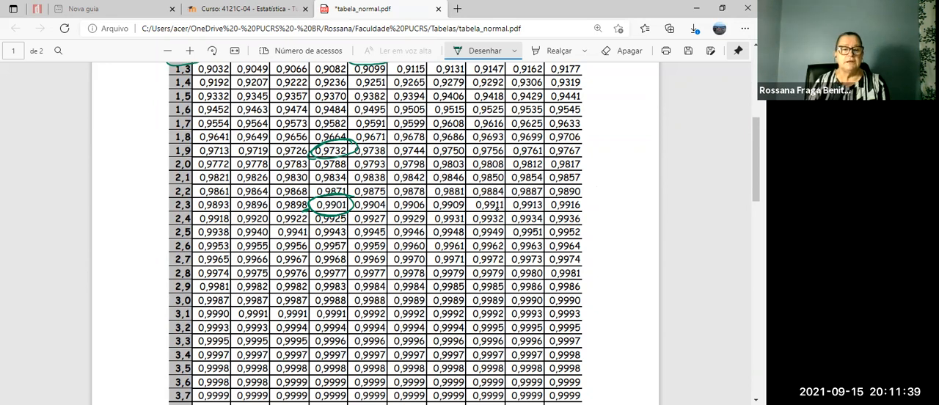
mouse_move(204, 196)
mouse_down()
mouse_move(168, 208)
mouse_move(199, 214)
mouse_move(206, 200)
mouse_up()
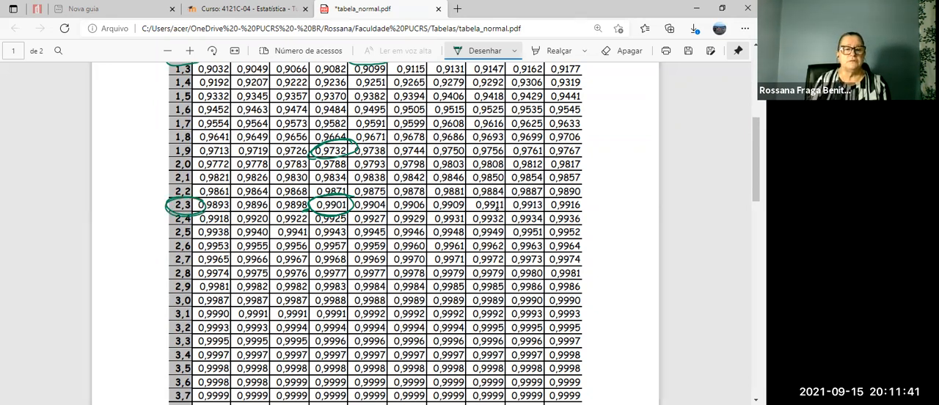
Mark the 0,03 column heading of the normal table with a hand-drawn arrow.
scroll(506, 205, up, 5)
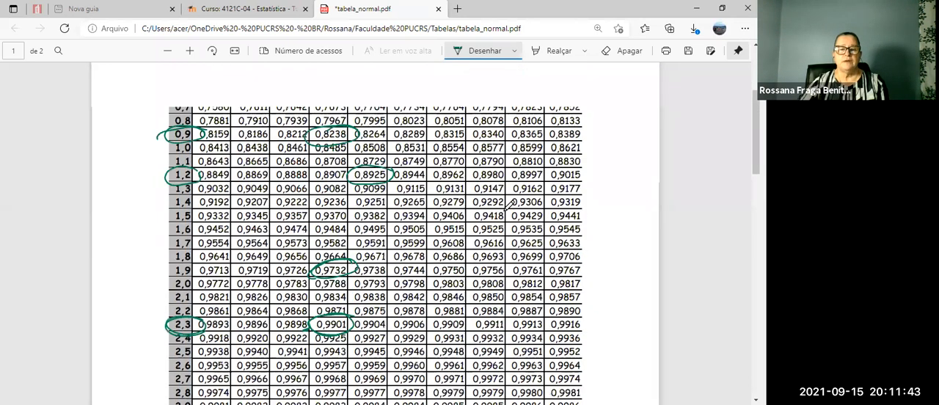
scroll(509, 206, up, 1)
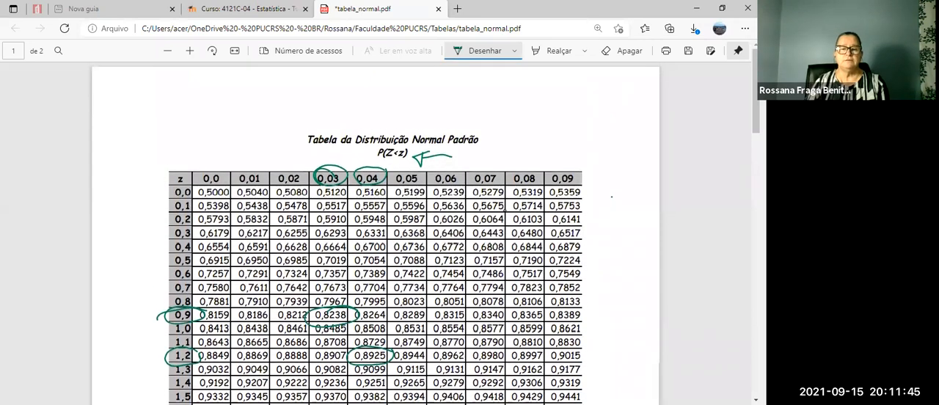
drag(366, 145, 337, 173)
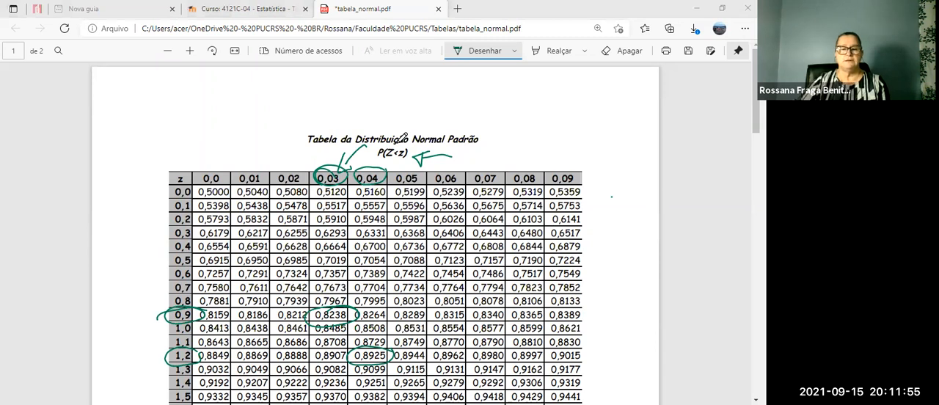
Switch back to the Excel sheet and handwrite "Z1 = 2,33" beside the curve in red.
key(alt+Tab)
mouse_move(405, 268)
mouse_down()
mouse_move(403, 281)
mouse_move(416, 284)
mouse_up()
drag(404, 277, 446, 278)
drag(438, 284, 487, 285)
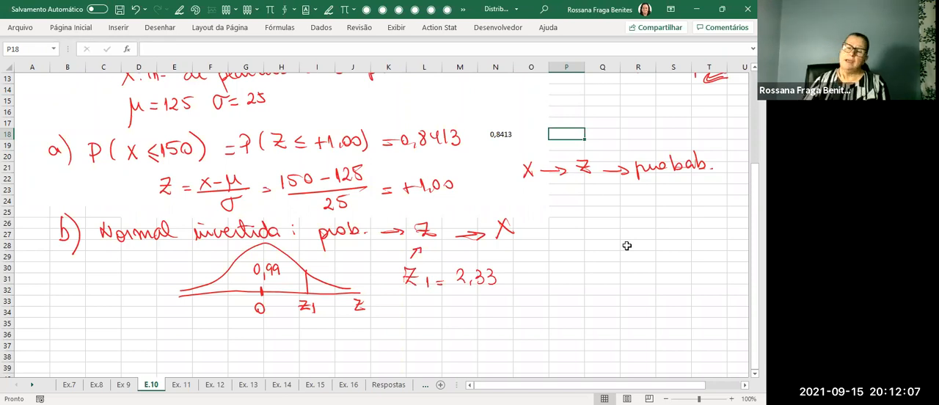
Handwrite "Excel: = inv.norm.p (prob." in red below the Z1 value.
click(179, 10)
mouse_move(406, 303)
mouse_down()
mouse_move(406, 315)
mouse_move(417, 313)
mouse_move(418, 300)
mouse_up()
drag(406, 308, 416, 307)
drag(419, 303, 438, 316)
mouse_move(438, 305)
mouse_down()
mouse_move(421, 316)
mouse_move(444, 315)
mouse_up()
drag(446, 311, 458, 315)
drag(462, 308, 461, 314)
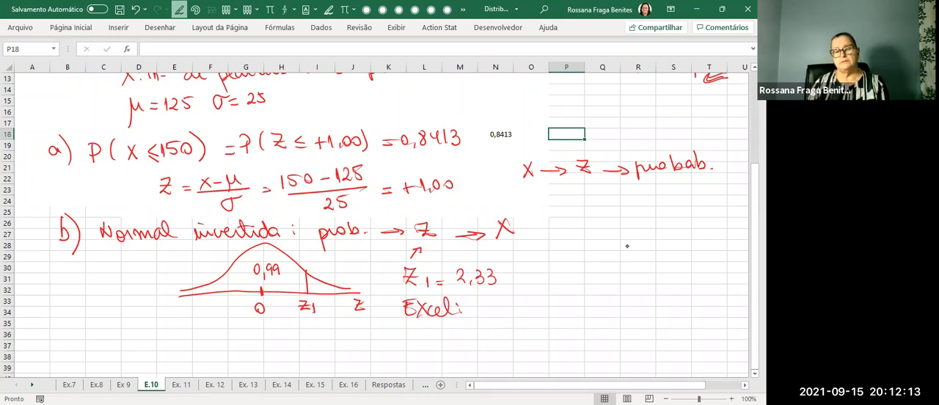
mouse_move(484, 312)
mouse_down()
mouse_move(528, 314)
mouse_move(533, 302)
mouse_move(579, 306)
mouse_move(600, 321)
mouse_up()
mouse_move(599, 303)
mouse_down()
mouse_move(628, 320)
mouse_move(654, 308)
mouse_up()
click(669, 306)
key(Escape)
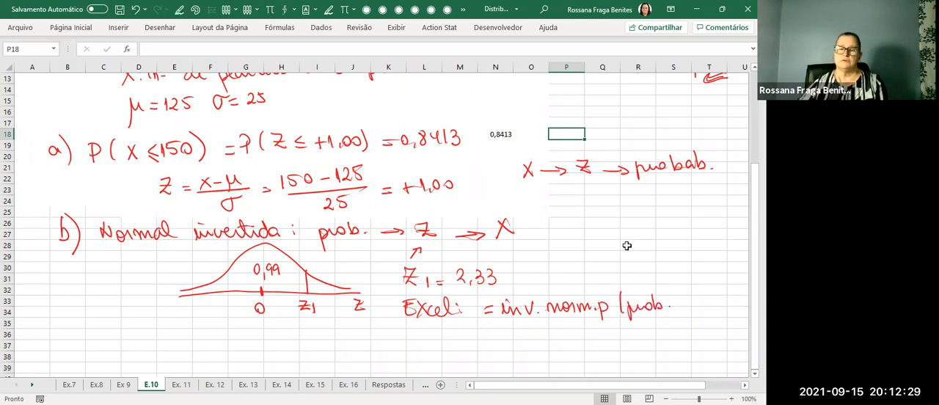
Enter =INV.NORMP.N(0,99) in cell N36, and complete the handwritten function with ".N" and a closing parenthesis.
click(497, 334)
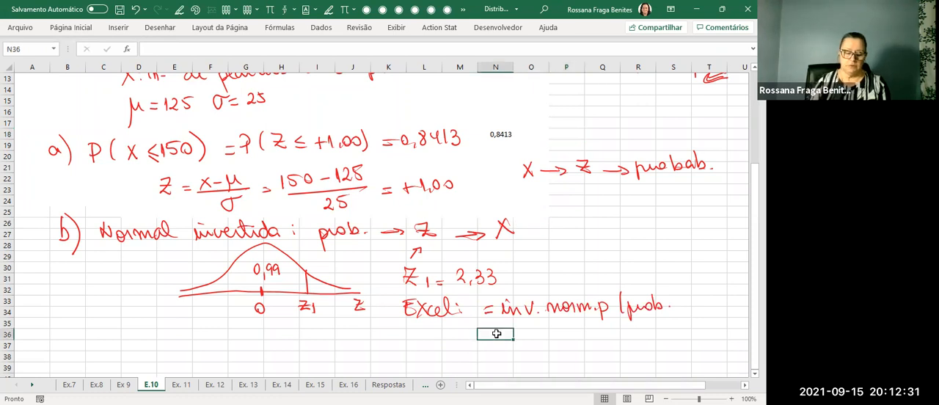
text(=)
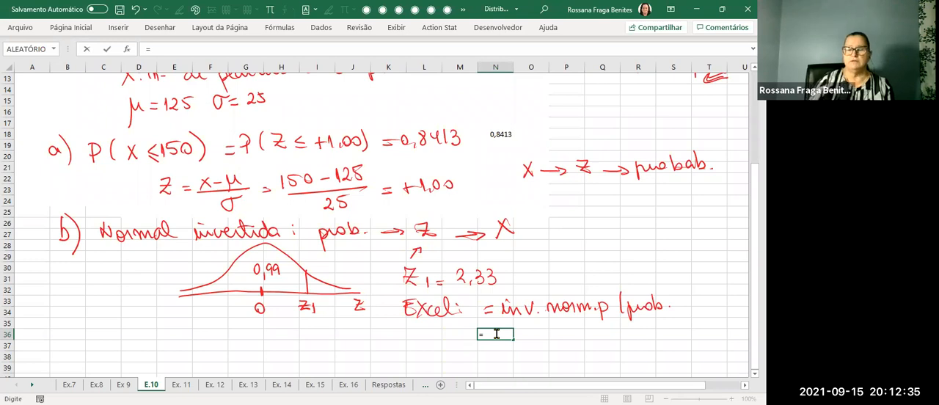
text(inv)
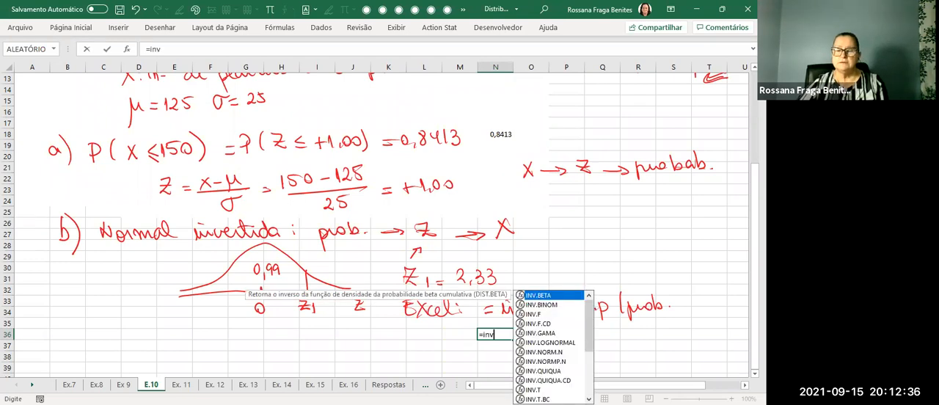
click(561, 365)
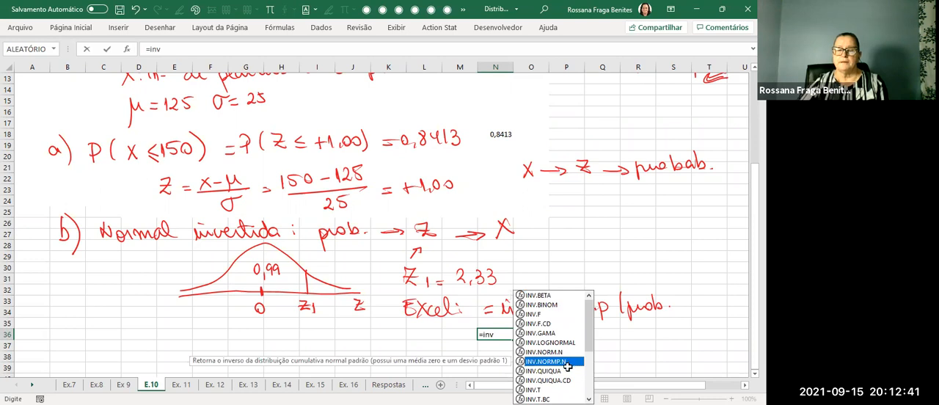
double_click(567, 363)
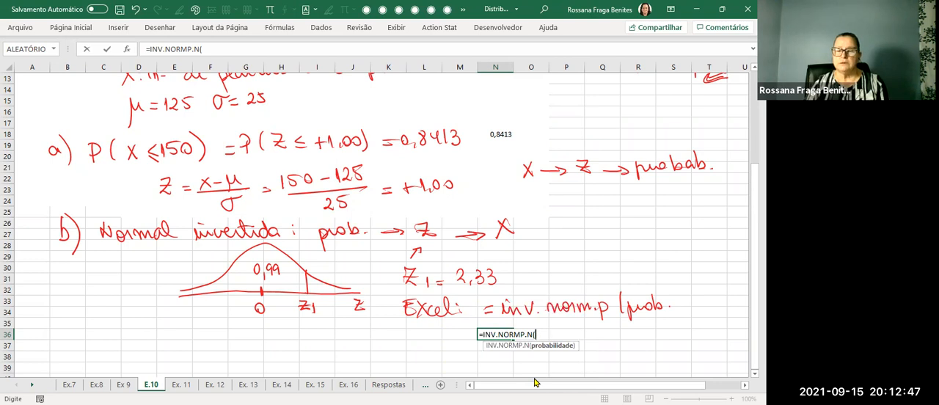
mouse_move(612, 308)
mouse_down()
mouse_move(614, 299)
mouse_move(670, 314)
mouse_up()
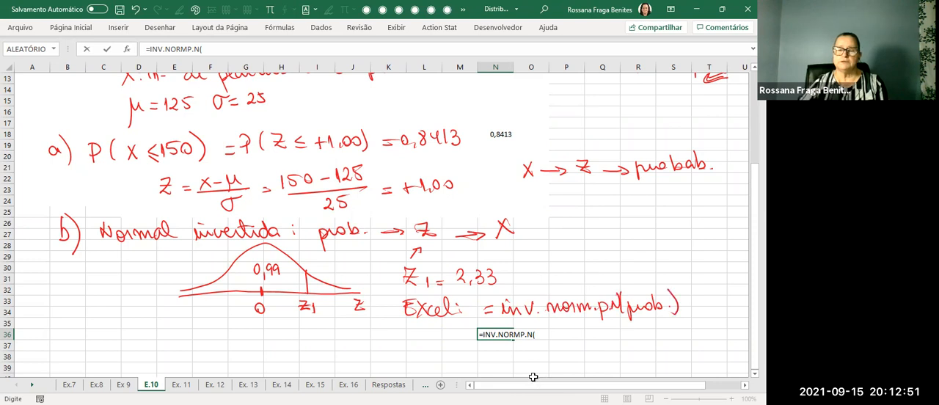
click(538, 335)
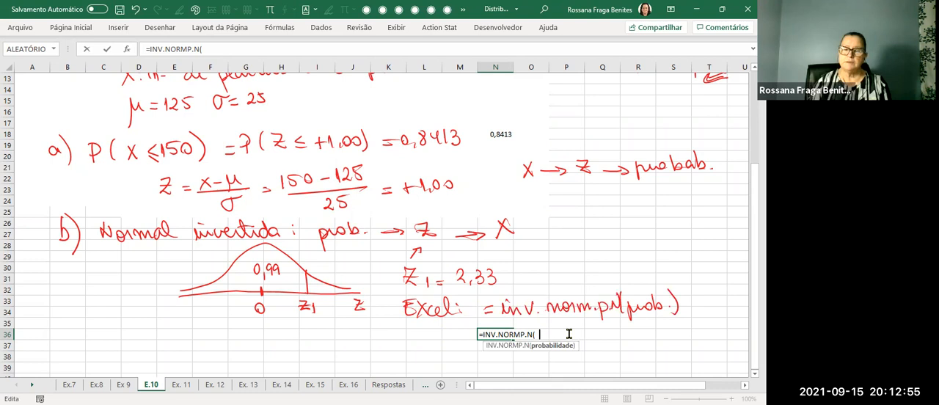
text(0,99)
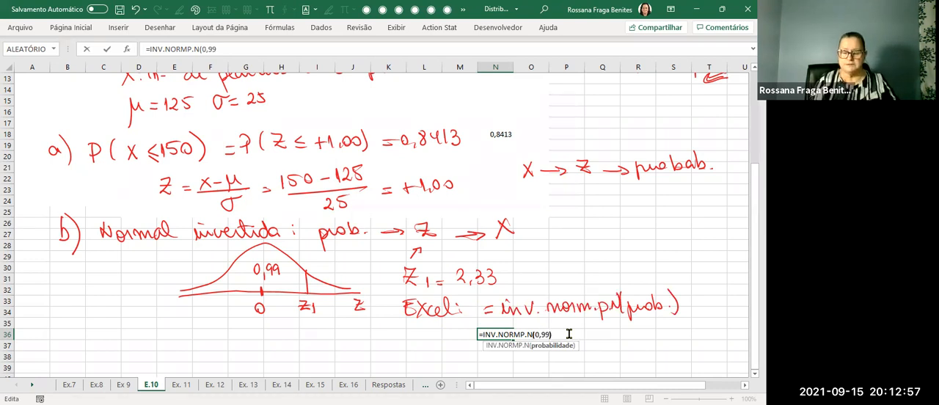
key(Return)
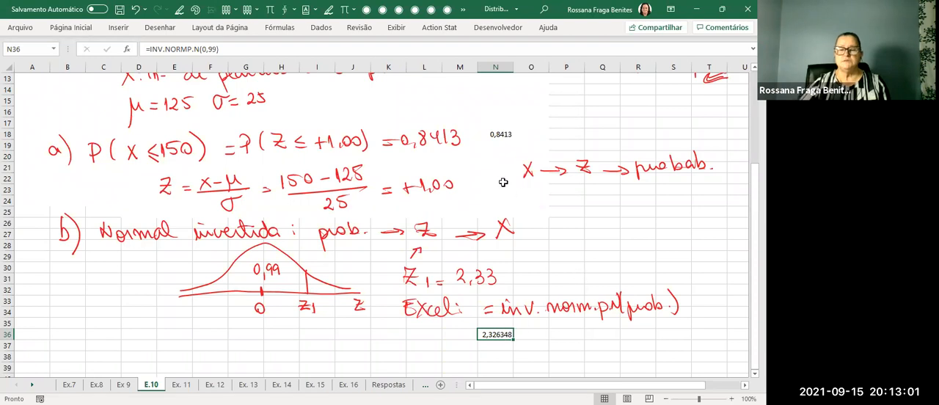
Reduce the Z value in cell N36 to two decimal places.
click(86, 29)
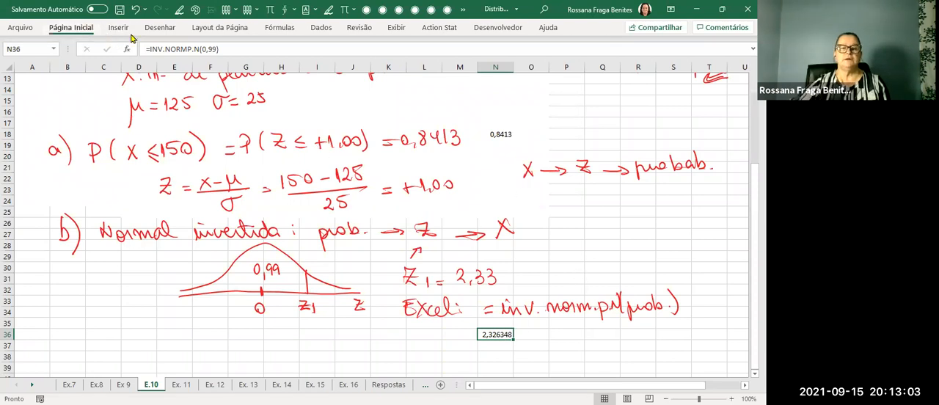
click(376, 69)
click(376, 69)
click(375, 69)
click(375, 69)
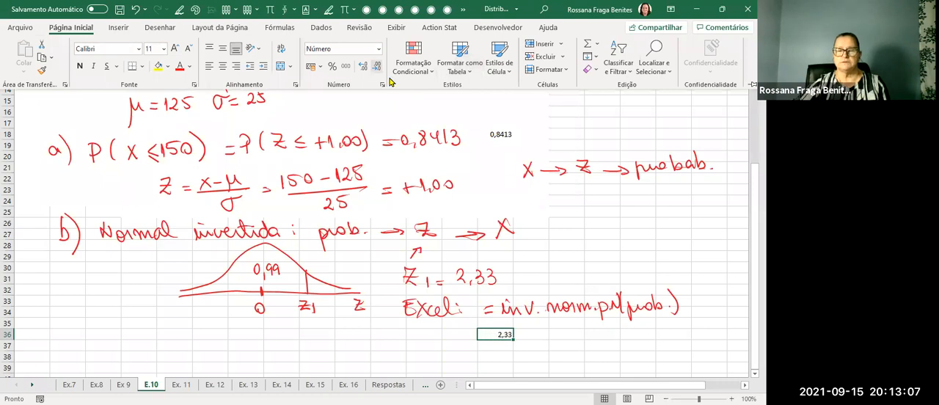
click(507, 336)
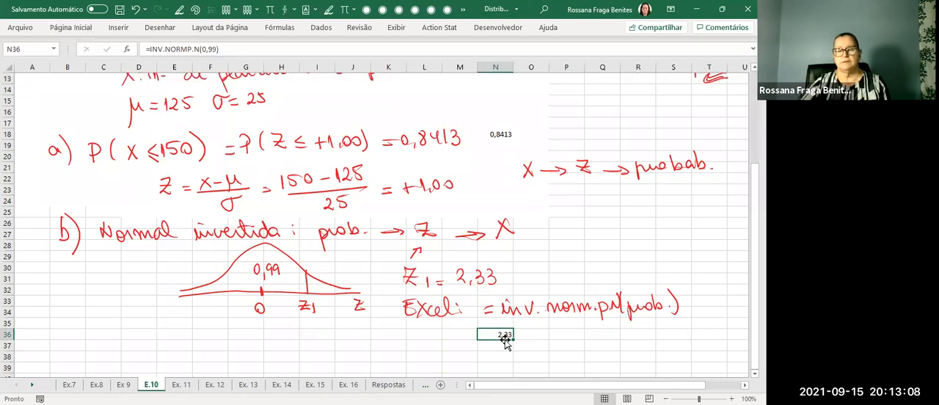
Show the formula of N36 as text in cell P36 with FÓRMULATEXTO.
click(557, 334)
text(=)
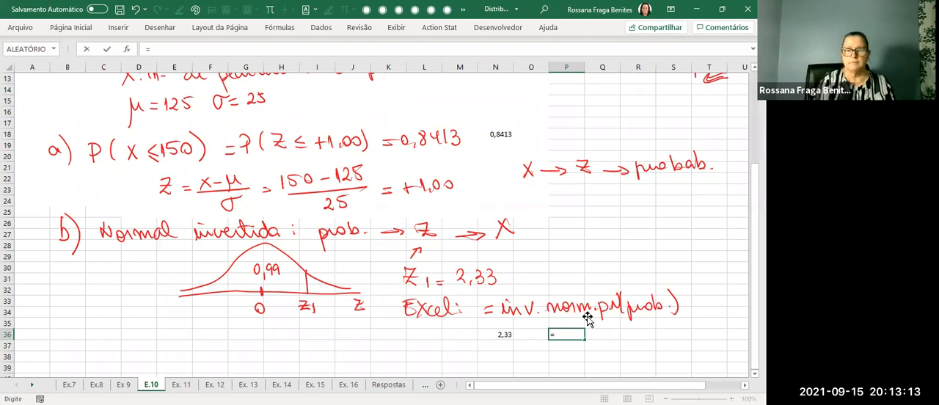
text(fór)
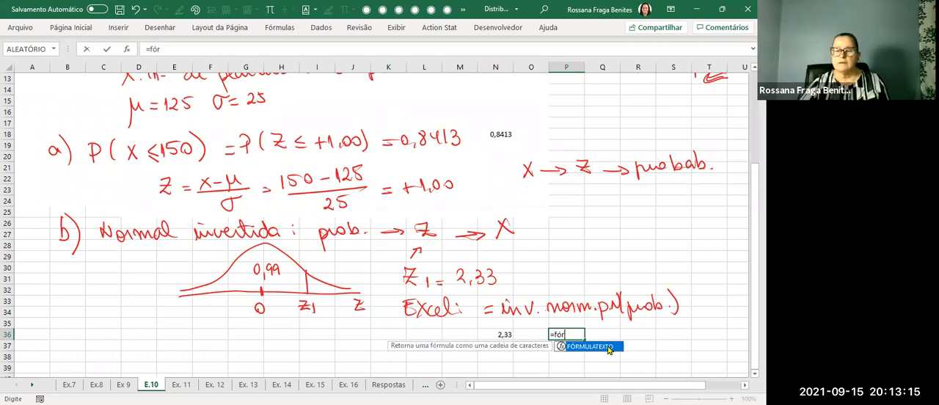
key(Tab)
click(504, 334)
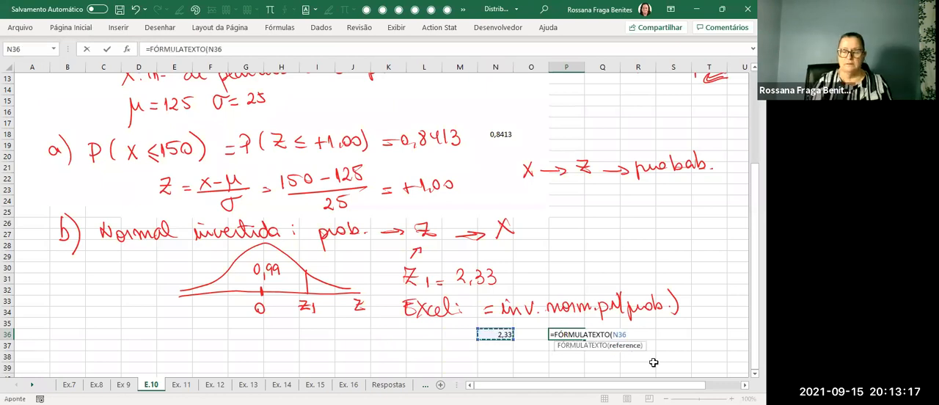
click(609, 365)
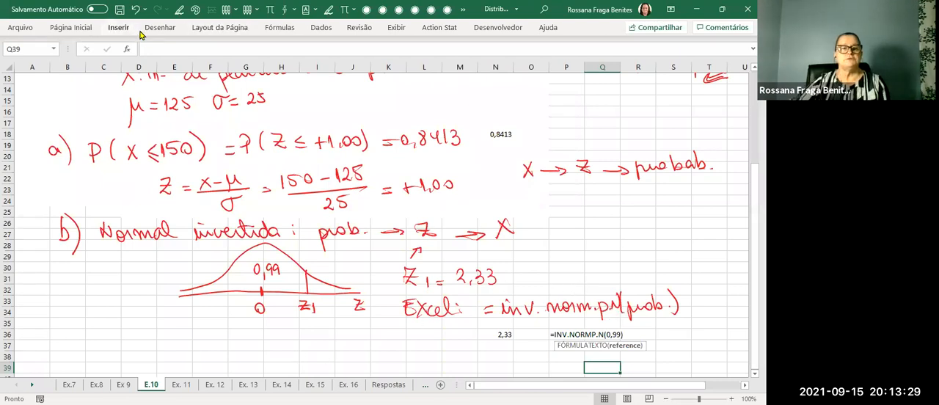
Erase the misplaced ".p" in the handwritten Excel function and rewrite it in red so it reads "inv.normP.N(prob.)".
click(160, 27)
click(73, 57)
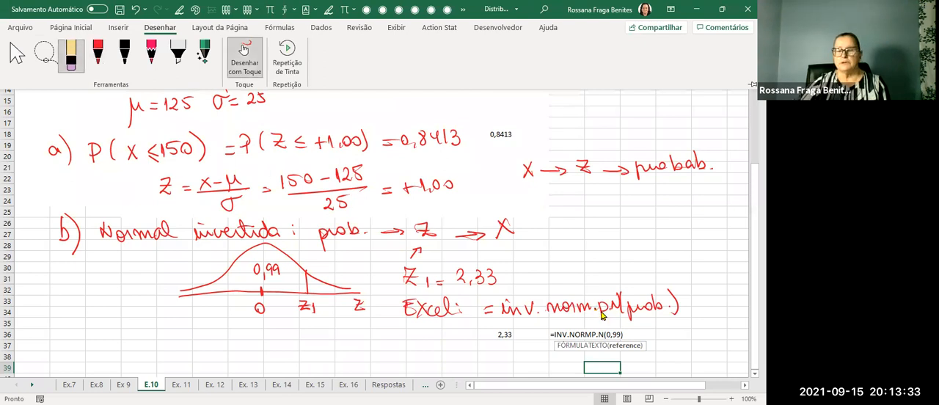
click(598, 312)
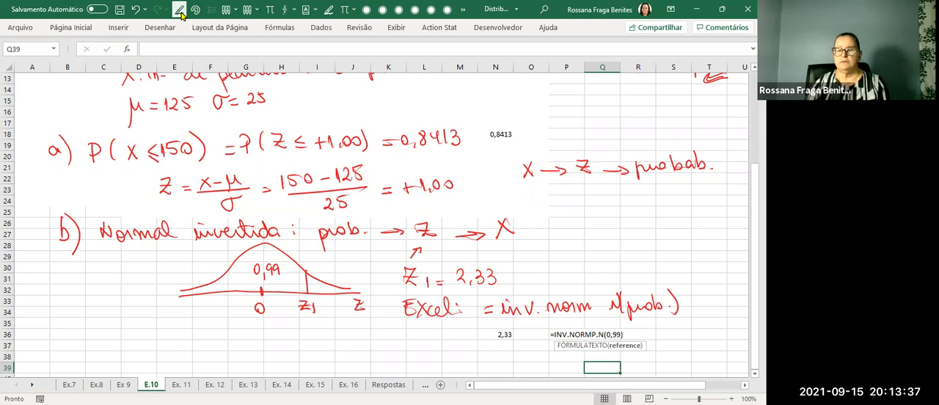
drag(595, 300, 595, 307)
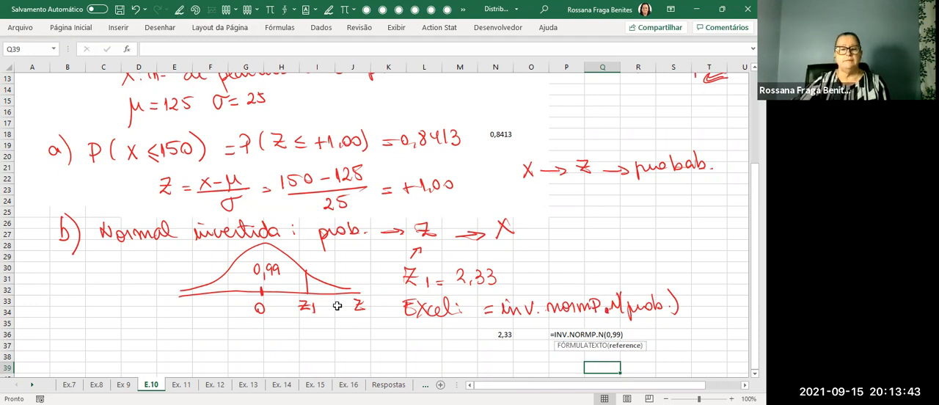
Draw a second horizontal axis in red below the normal curve, marking 125 under 0 and "?" under Z1.
scroll(370, 293, down, 2)
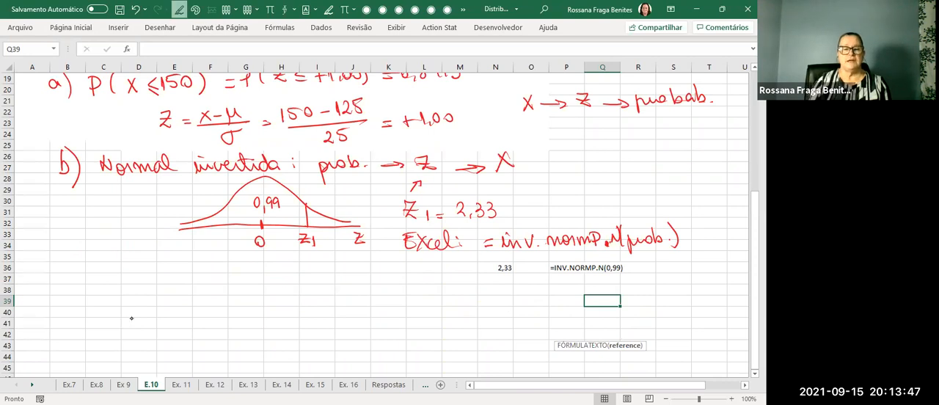
drag(187, 268, 362, 264)
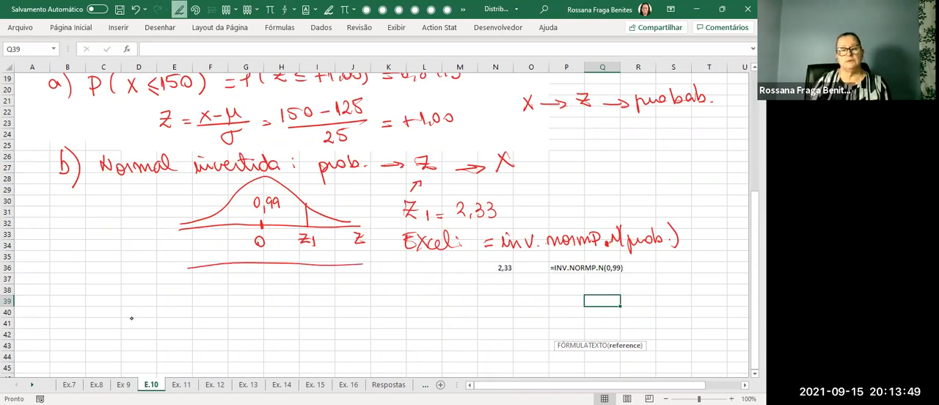
mouse_move(262, 259)
mouse_down()
mouse_move(253, 295)
mouse_move(305, 268)
mouse_up()
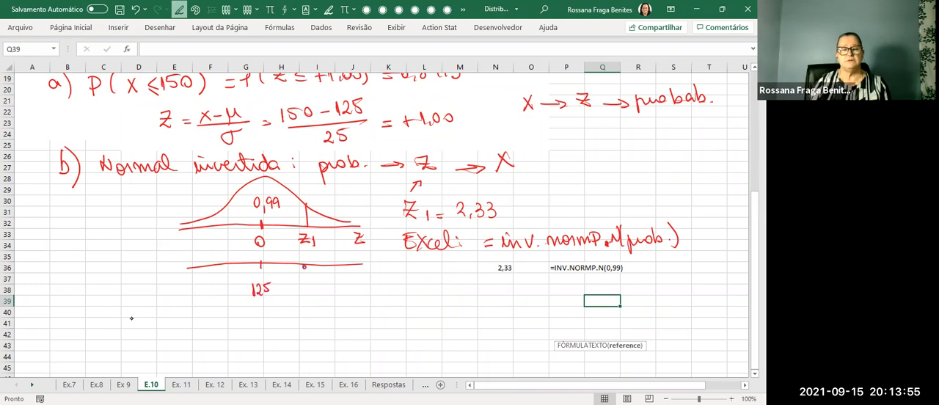
key(Escape)
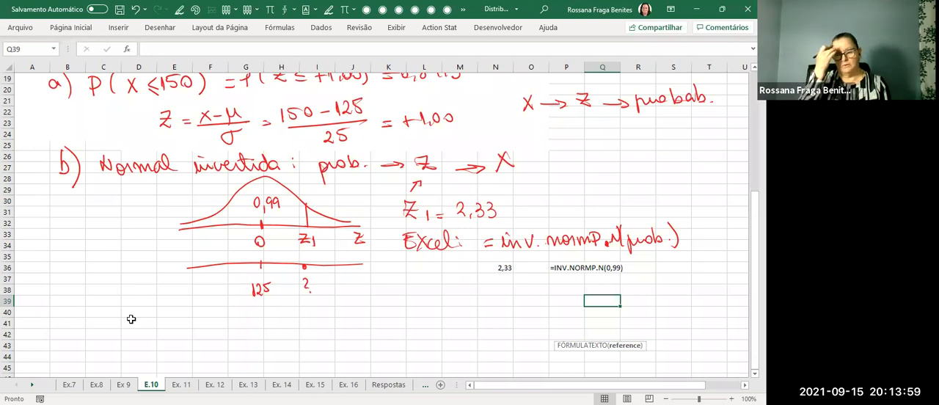
Handwrite the formula Z = (x − μ)/σ below the axes and its substitution 2,33 = (x − 125)/25 beside it.
mouse_move(155, 302)
mouse_down()
mouse_move(157, 319)
mouse_move(235, 317)
mouse_move(241, 307)
mouse_up()
mouse_move(199, 324)
mouse_down()
mouse_move(244, 322)
mouse_move(219, 336)
mouse_up()
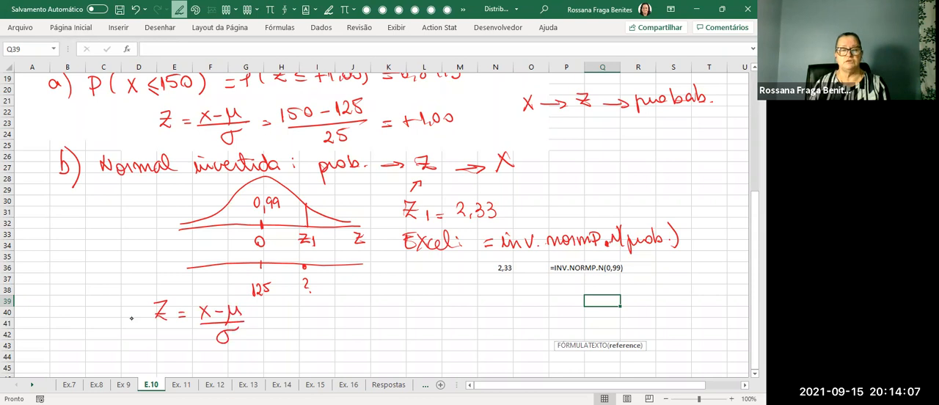
mouse_move(321, 307)
mouse_down()
mouse_move(331, 320)
mouse_move(460, 311)
mouse_move(452, 317)
mouse_up()
drag(453, 301, 461, 300)
mouse_move(392, 322)
mouse_down()
mouse_move(470, 320)
mouse_move(422, 340)
mouse_move(446, 325)
mouse_up()
key(Escape)
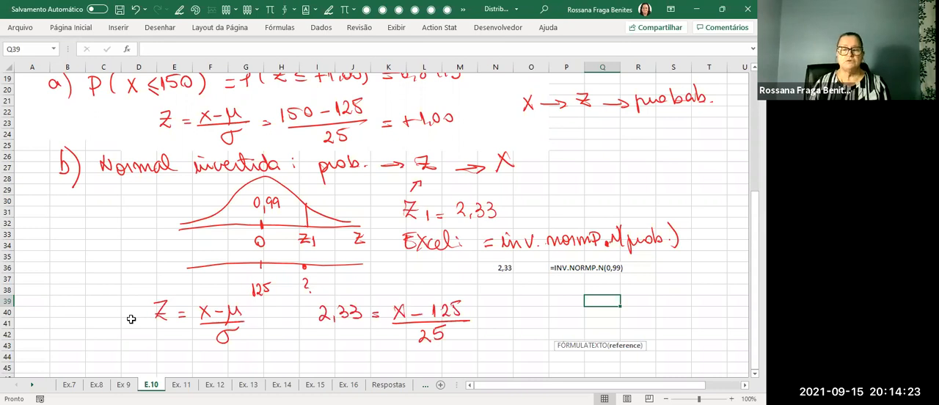
Handwrite the rearranged equation "2,33 x 25 = x − 125" under the substitution.
drag(304, 338, 311, 352)
drag(316, 348, 366, 353)
mouse_move(368, 342)
mouse_down()
mouse_move(419, 355)
mouse_move(409, 355)
mouse_up()
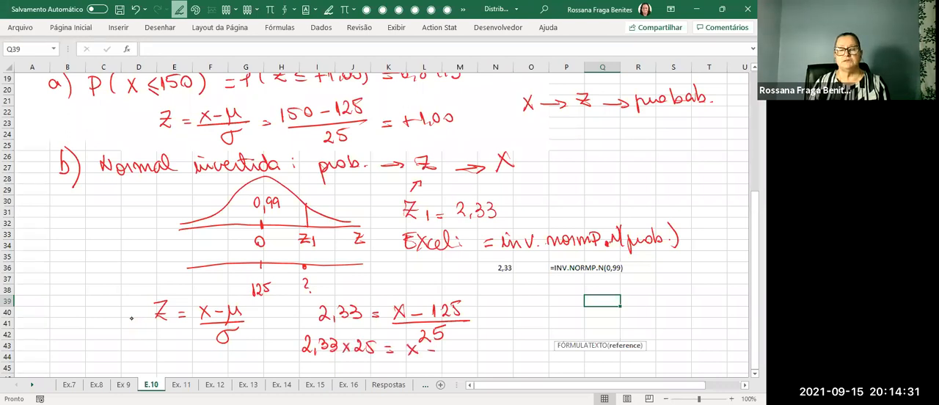
drag(462, 343, 472, 353)
drag(472, 338, 482, 337)
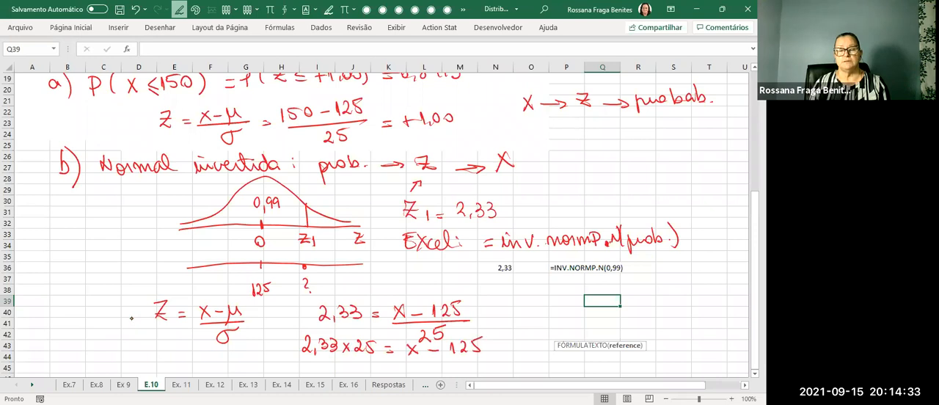
Calculate the equation's left-hand product in cell I45 with =2,33*25.
click(326, 369)
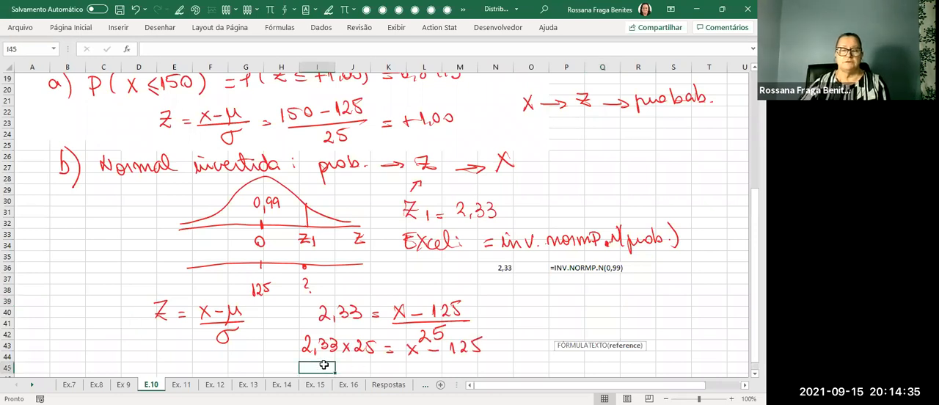
double_click(324, 365)
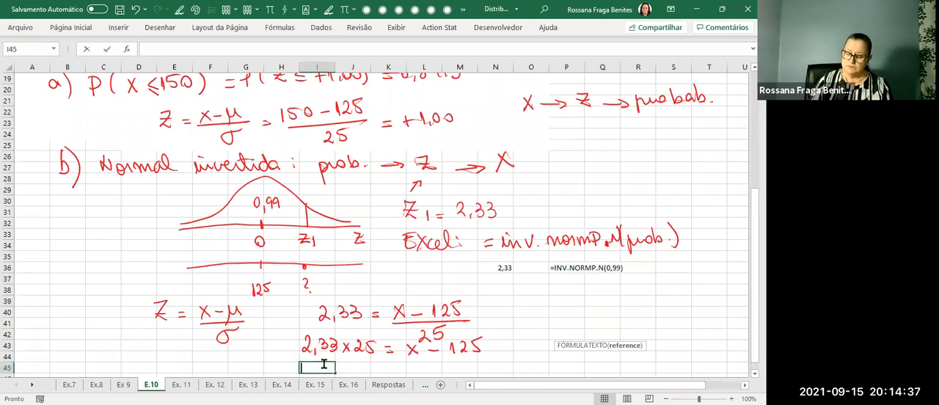
text(=2,33)
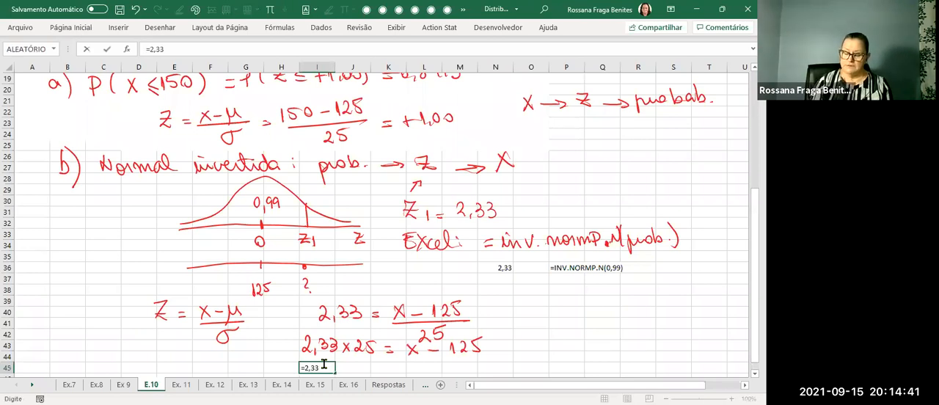
text(*25)
key(ctrl+Return)
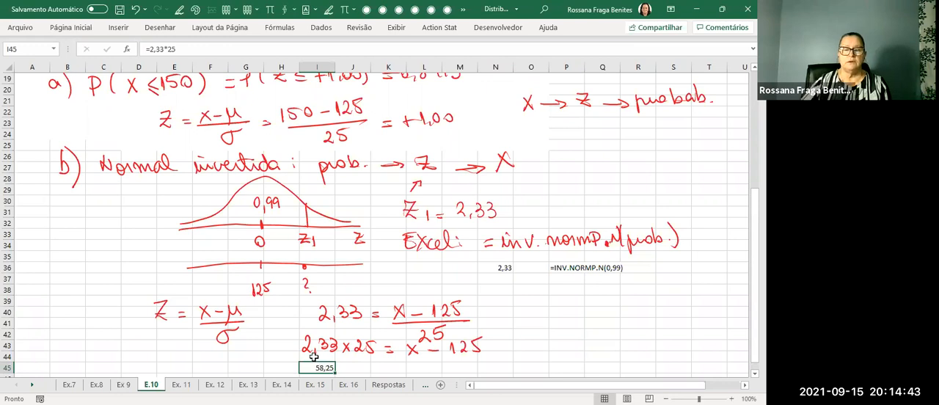
Handwrite "= x − 125" beside the product in I45 and "x = 125 + 58,25 =" on the line below.
scroll(458, 317, down, 2)
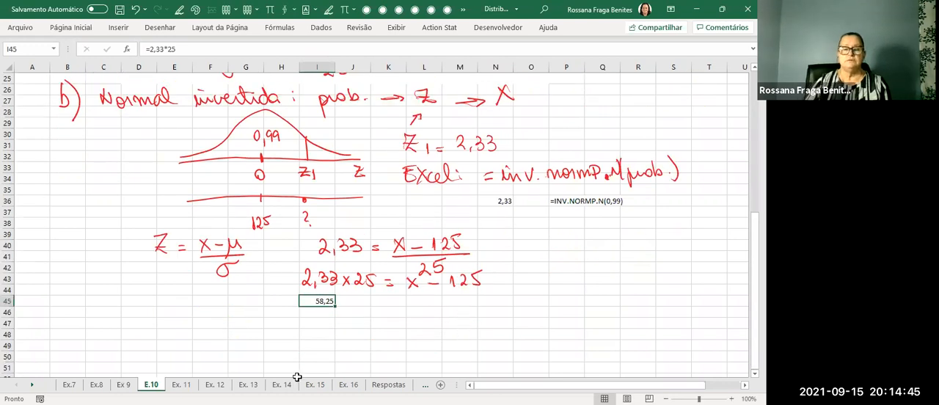
mouse_move(345, 303)
mouse_down()
mouse_move(429, 305)
mouse_move(434, 290)
mouse_up()
mouse_move(320, 325)
mouse_down()
mouse_move(312, 336)
mouse_move(342, 331)
mouse_up()
mouse_move(334, 327)
mouse_down()
mouse_move(376, 331)
mouse_move(391, 318)
mouse_move(414, 329)
mouse_up()
mouse_move(416, 319)
mouse_down()
mouse_move(434, 319)
mouse_move(439, 331)
mouse_up()
drag(445, 319, 457, 328)
drag(460, 314, 487, 326)
key(Escape)
Calculate x in cell O47 with =125+58,25.
click(528, 320)
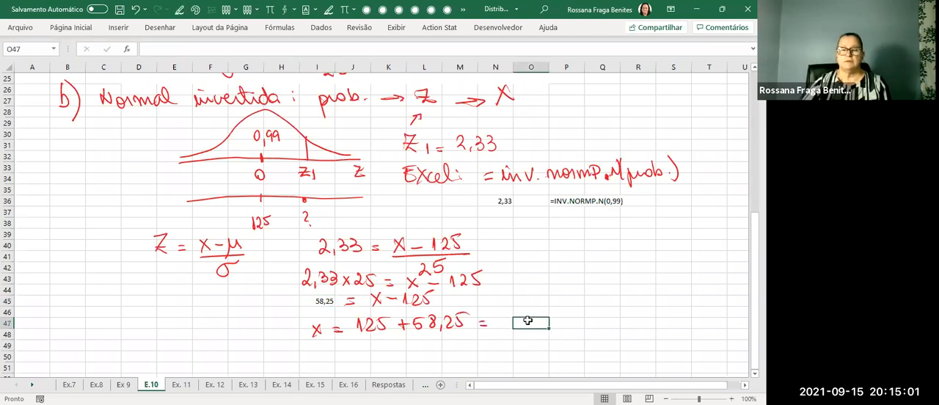
text(=)
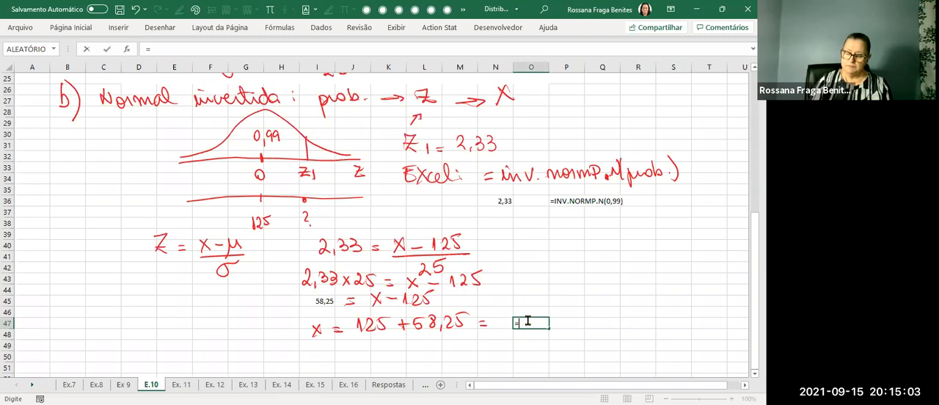
text(125+)
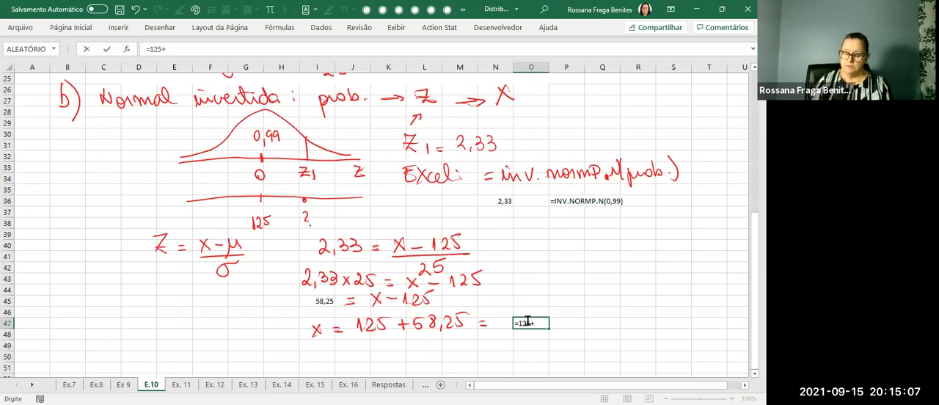
text(58,25)
key(ctrl+Return)
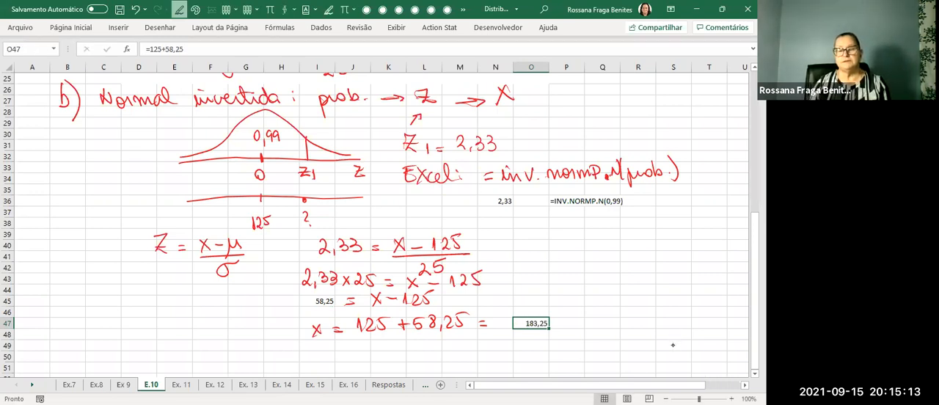
Draw a red arrow from the result in O47, label it "aumentar" and handwrite the rounded-up answer "184 peças".
drag(556, 323, 591, 319)
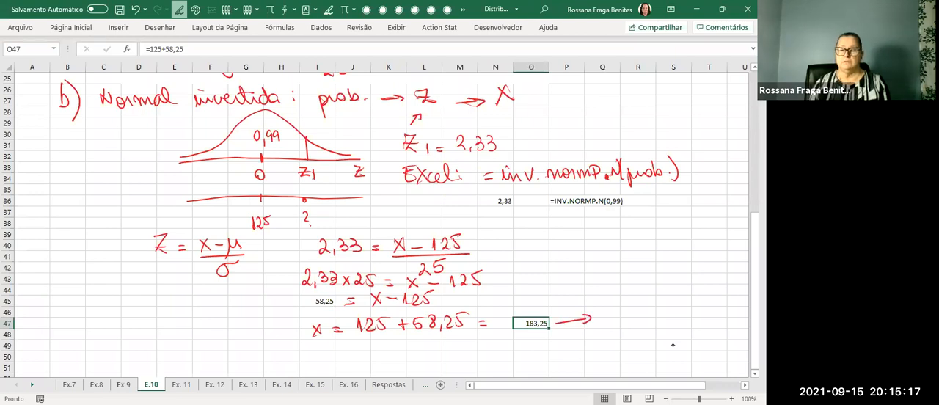
mouse_move(561, 302)
mouse_down()
mouse_move(584, 302)
mouse_move(643, 273)
mouse_up()
drag(644, 278, 659, 273)
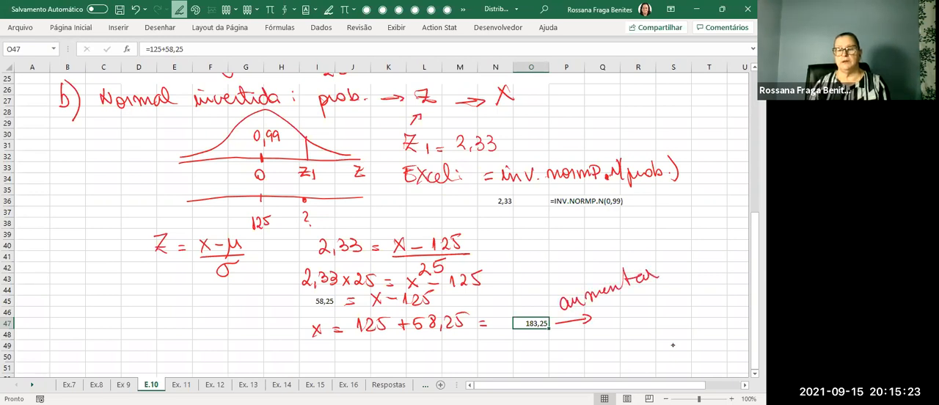
mouse_move(625, 311)
mouse_down()
mouse_move(623, 324)
mouse_move(707, 321)
mouse_up()
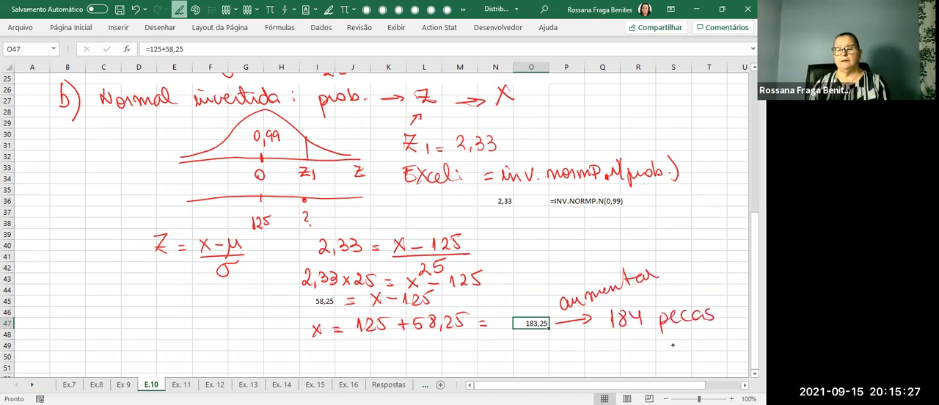
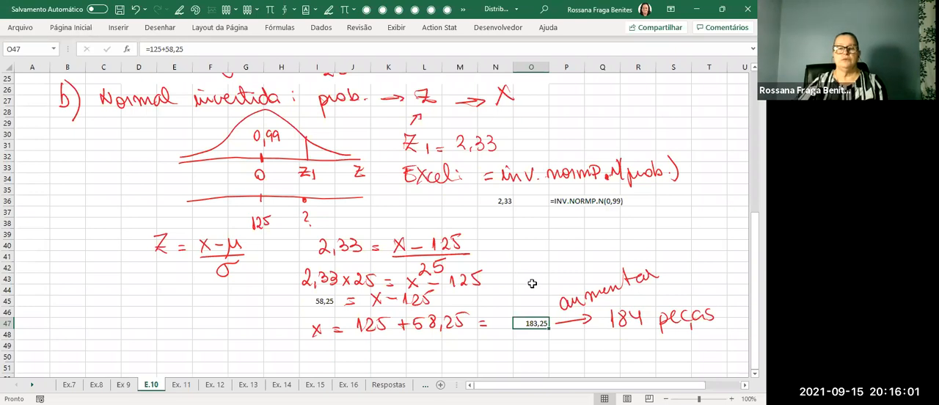
Calculate the required stock directly in cell P38 with =INV.NORM.N(0,99;125;25).
scroll(532, 283, up, 3)
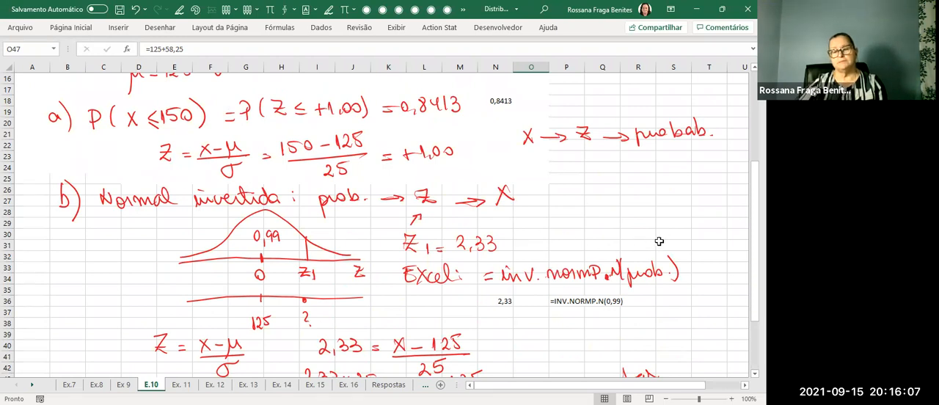
click(552, 325)
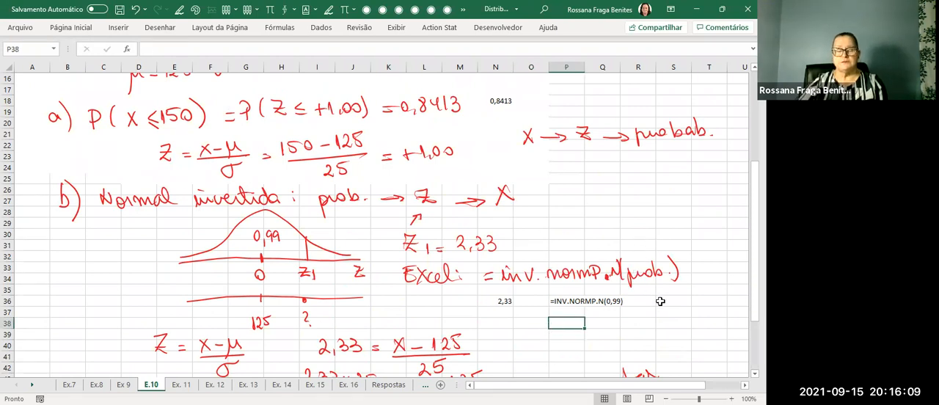
text(=)
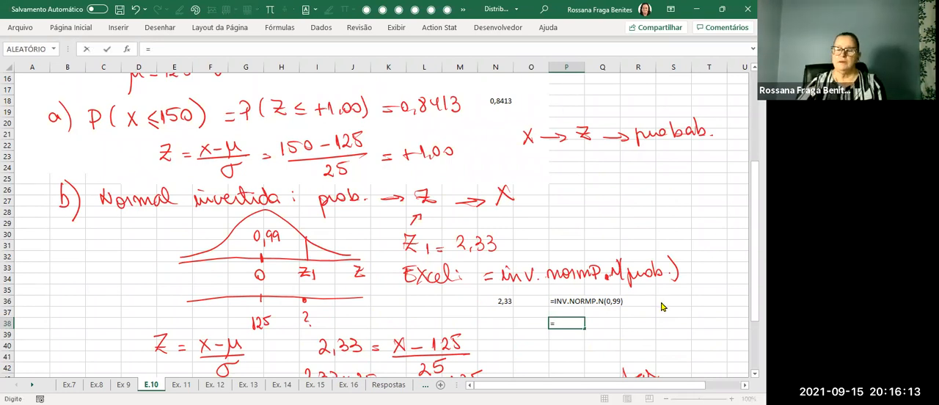
text(inv)
click(629, 353)
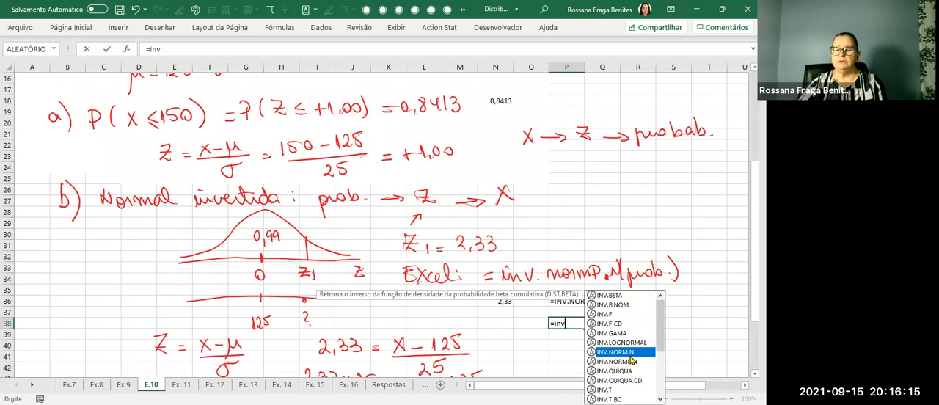
key(Tab)
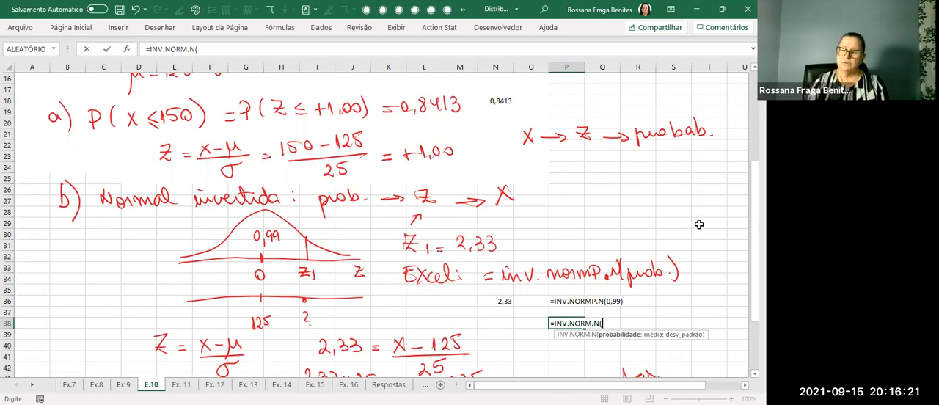
text(0,99)
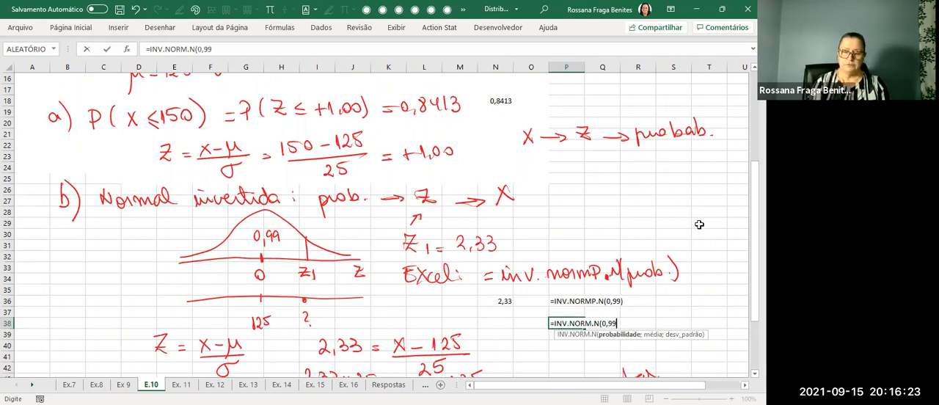
text(;)
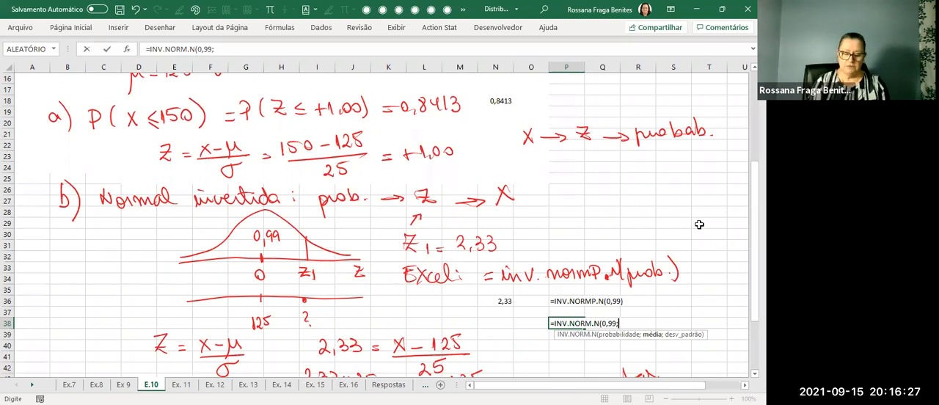
text(125;)
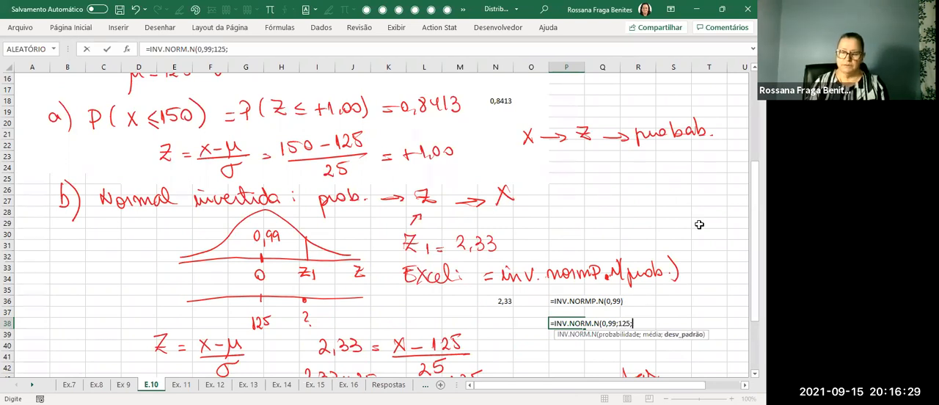
text(25)
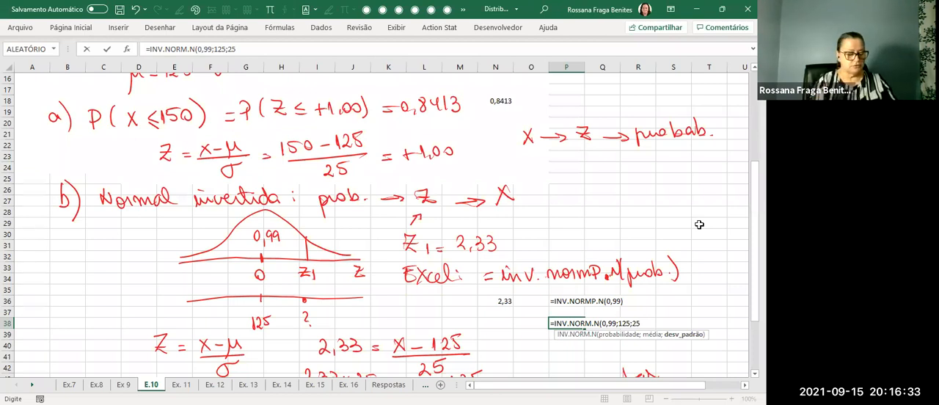
text())
key(ctrl+Return)
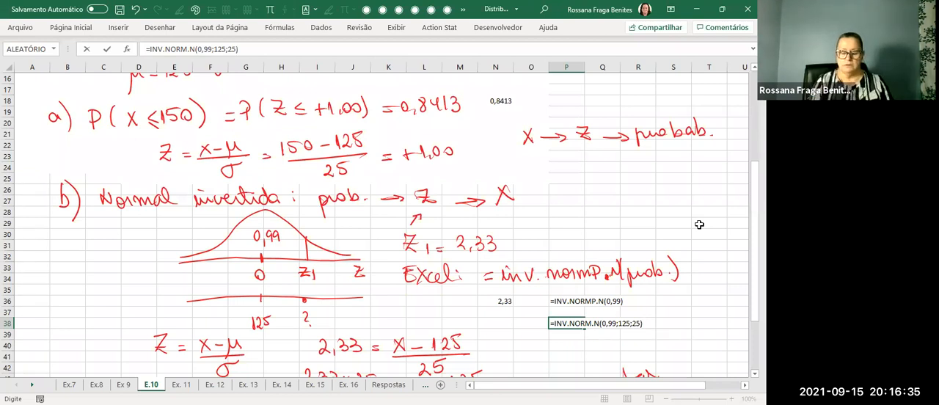
Show the formula of P38 as text in cell P39 using FÓRMULATEXTO(P38).
click(571, 334)
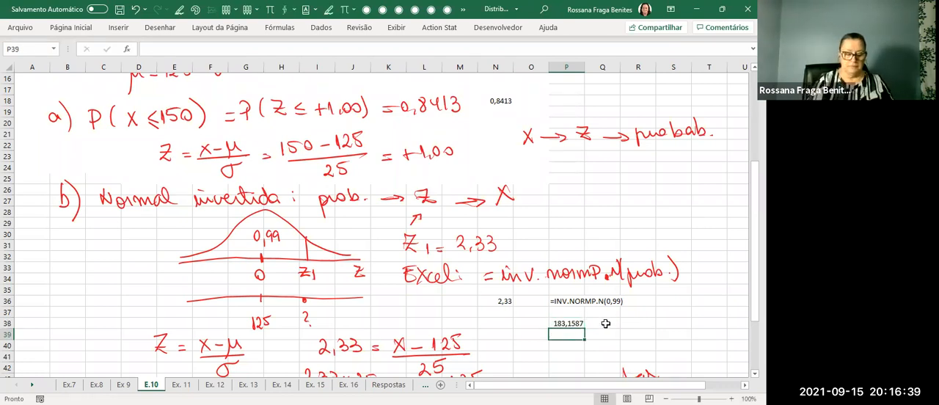
text(=)
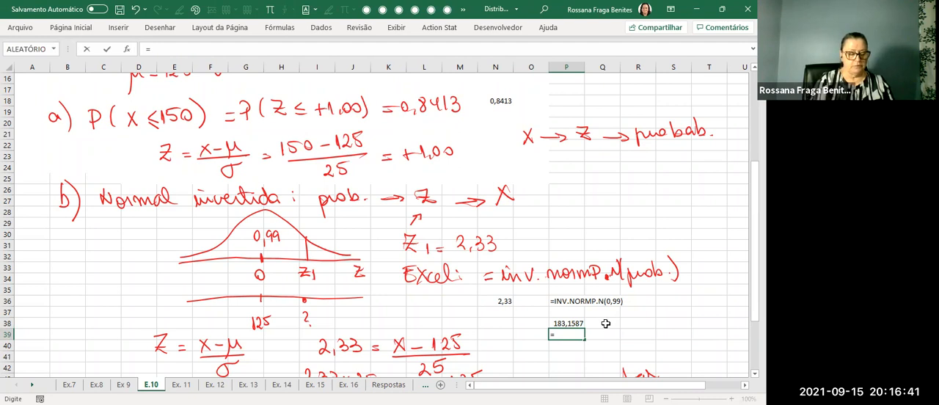
text(fór)
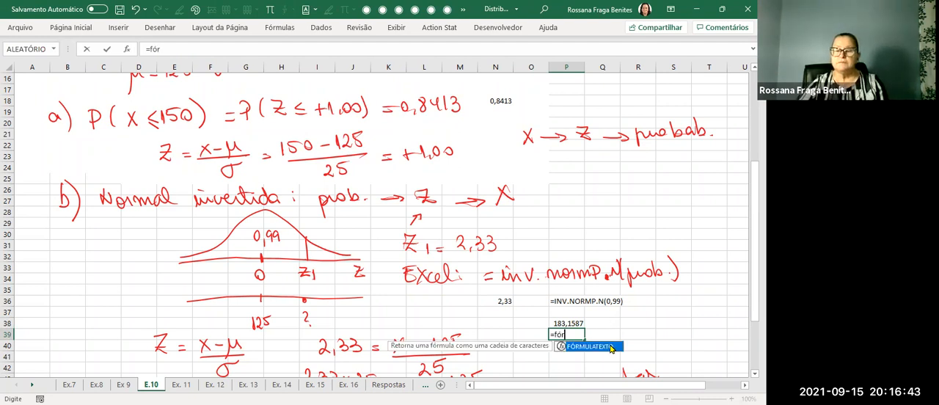
double_click(610, 348)
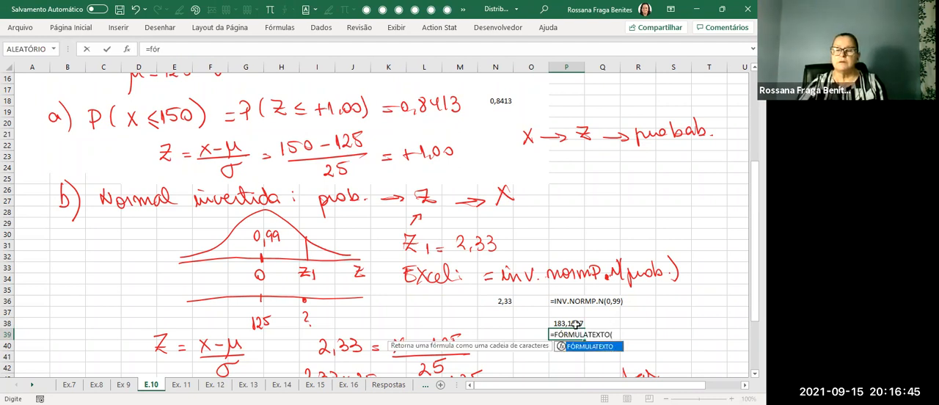
click(574, 323)
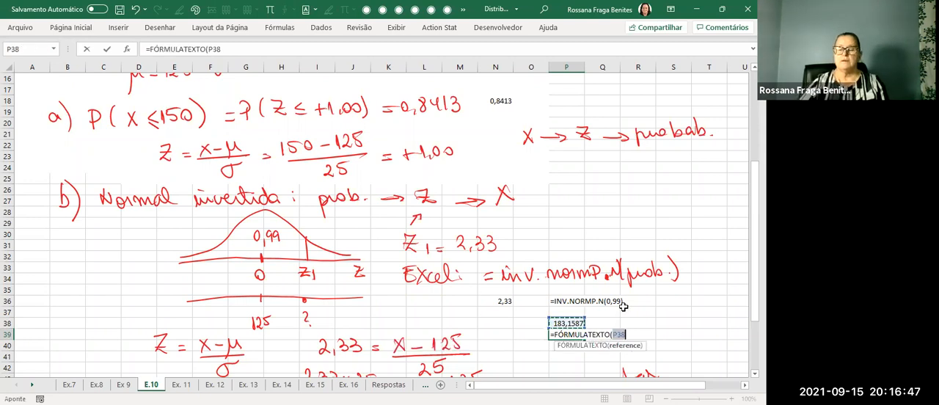
key(Return)
click(703, 324)
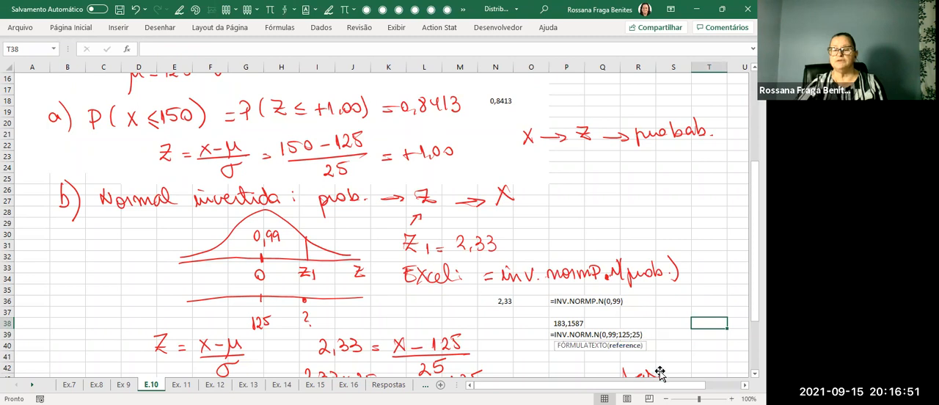
click(725, 359)
click(723, 311)
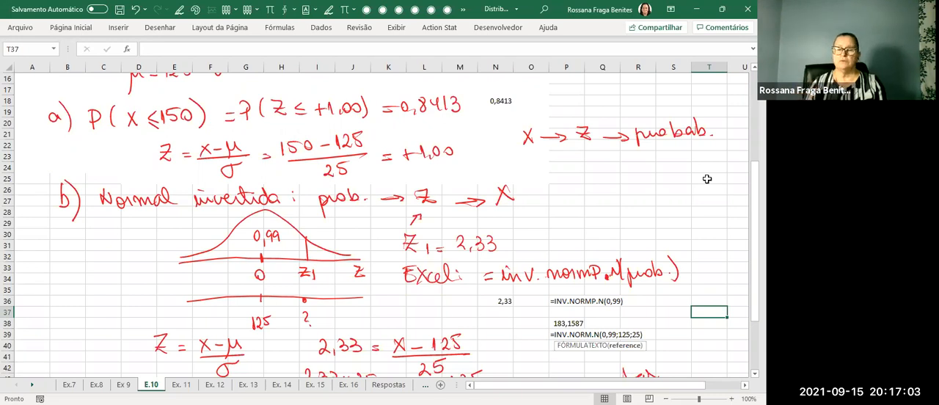
Draw a red arrow pointing to the result in P38 and circle the formula text in P39.
drag(519, 322, 538, 322)
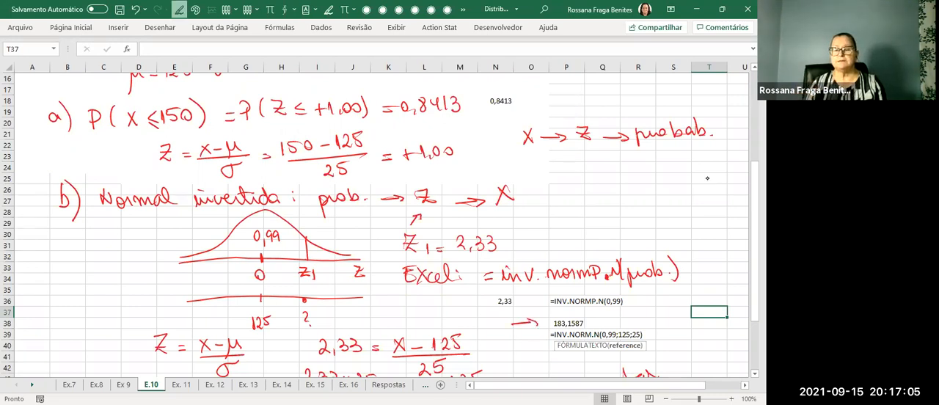
mouse_move(650, 323)
mouse_down()
mouse_move(540, 334)
mouse_move(609, 355)
mouse_move(657, 349)
mouse_move(649, 324)
mouse_up()
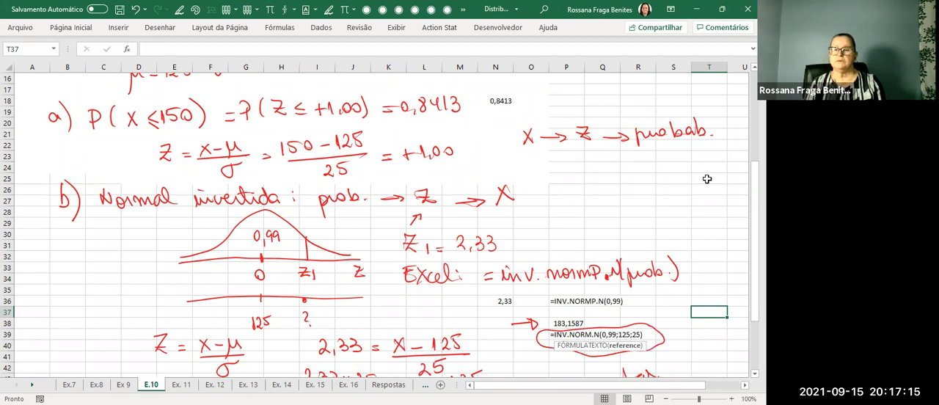
click(669, 249)
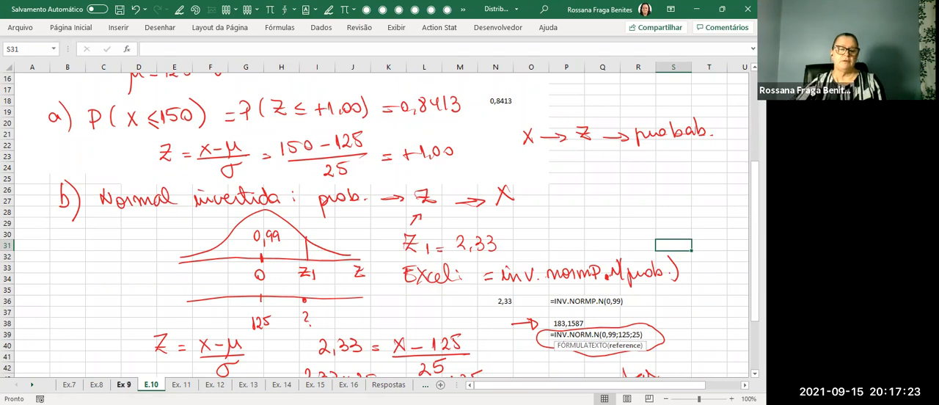
On the Ex.8 sheet, handwrite "a) P(Z ≤ z1) = 0,0495" in red below the exercise statement.
scroll(326, 337, up, 2)
scroll(326, 338, up, 3)
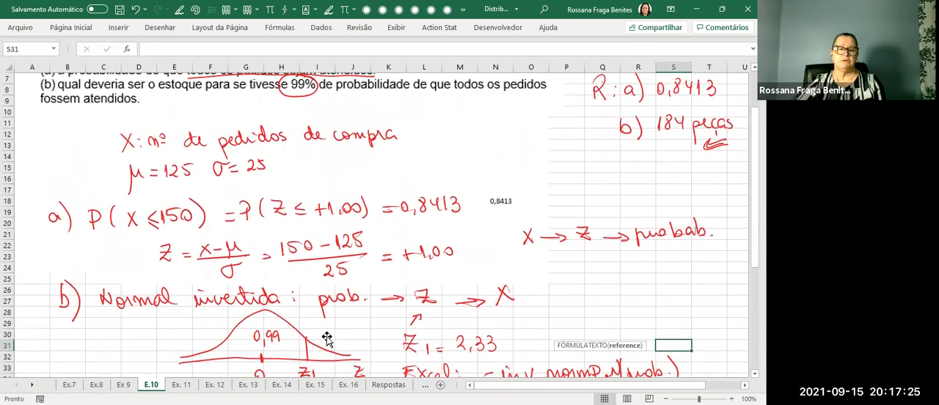
scroll(327, 338, down, 4)
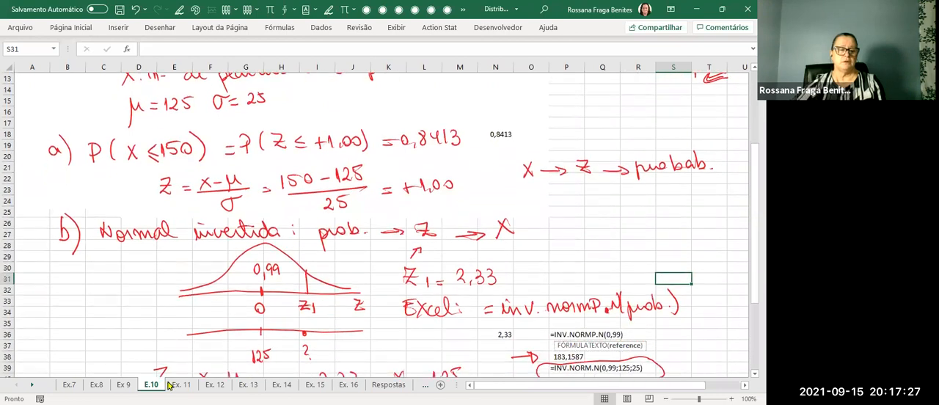
click(97, 385)
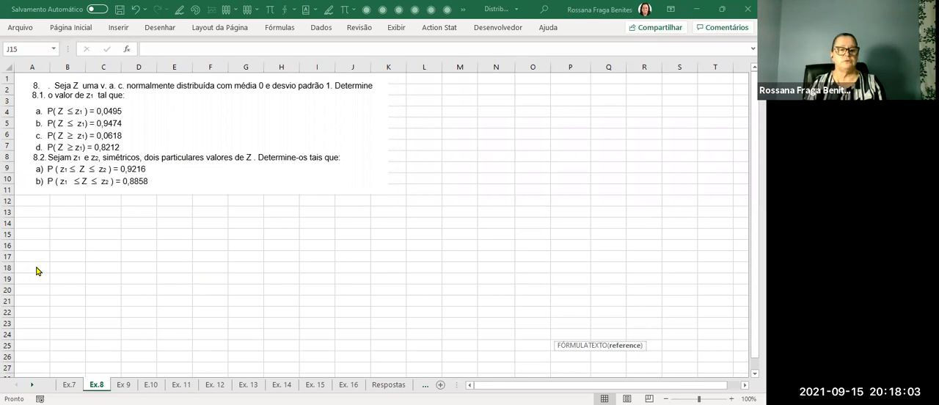
click(55, 223)
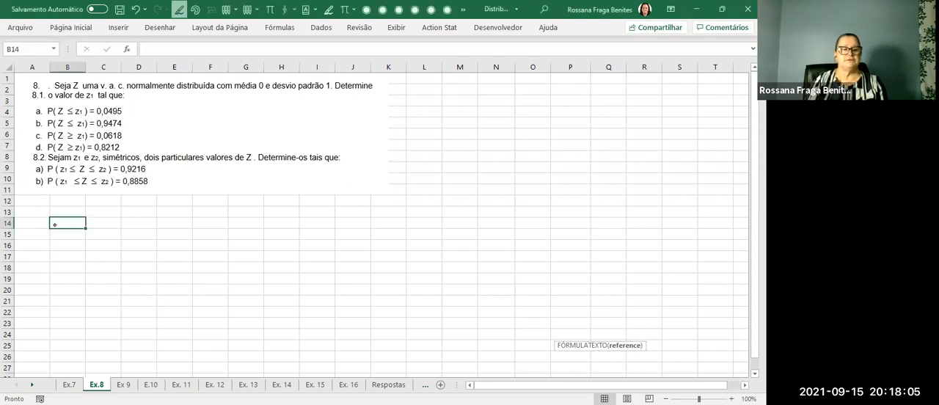
mouse_move(54, 223)
mouse_down()
mouse_move(64, 232)
mouse_move(99, 224)
mouse_up()
drag(113, 210, 113, 229)
mouse_move(125, 210)
mouse_down()
mouse_move(135, 224)
mouse_move(174, 226)
mouse_up()
mouse_move(180, 209)
mouse_down()
mouse_move(181, 232)
mouse_move(206, 218)
mouse_up()
drag(213, 225, 232, 218)
drag(239, 212, 245, 222)
mouse_move(244, 213)
mouse_down()
mouse_move(244, 226)
mouse_move(261, 227)
mouse_up()
Sketch a normal curve beside it with 0 and Z on the axis, shading the lower tail up to z1 and labelling it 0,0495.
mouse_move(365, 229)
mouse_down()
mouse_move(520, 230)
mouse_move(390, 218)
mouse_move(468, 185)
mouse_move(527, 218)
mouse_up()
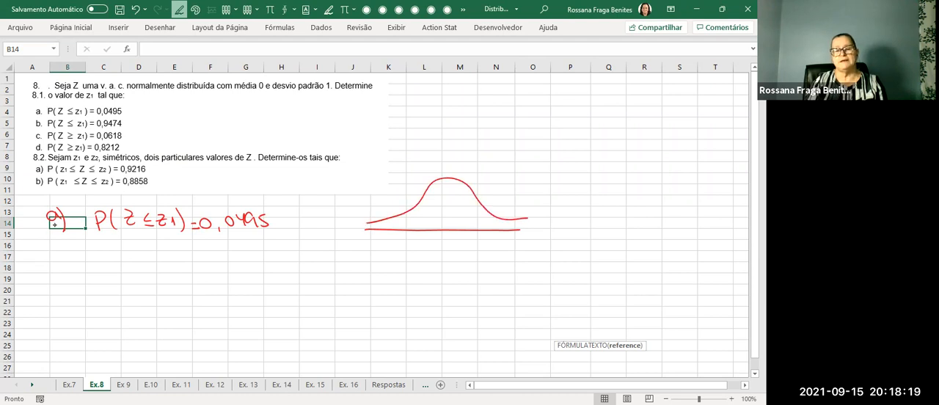
drag(451, 243, 449, 244)
drag(521, 238, 524, 249)
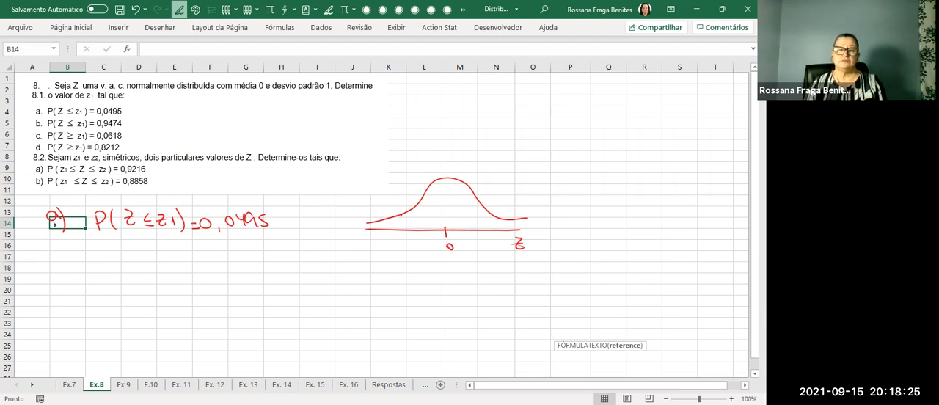
mouse_move(402, 214)
mouse_down()
mouse_move(370, 220)
mouse_move(366, 200)
mouse_move(405, 198)
mouse_up()
mouse_move(394, 235)
mouse_down()
mouse_move(404, 243)
mouse_move(398, 228)
mouse_up()
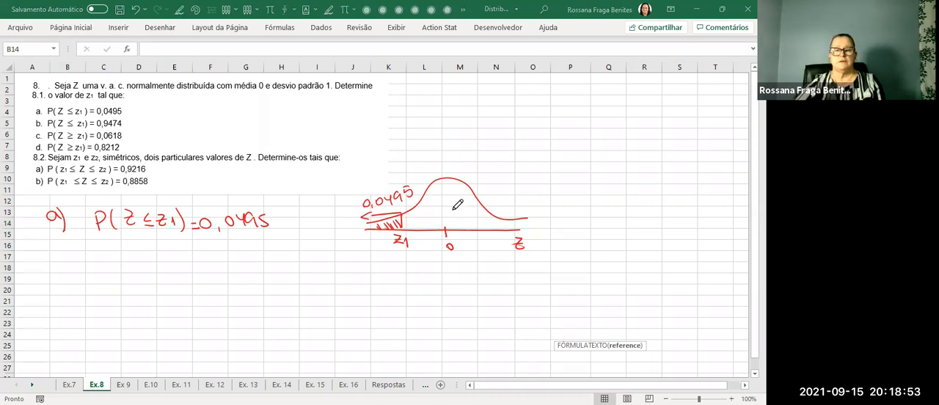
Switch to tabela_normal.pdf in the browser, circle 0,0495 in the table and box its row header -1,6 and column header 0,05.
key(alt+Tab)
scroll(457, 204, down, 5)
scroll(457, 205, down, 6)
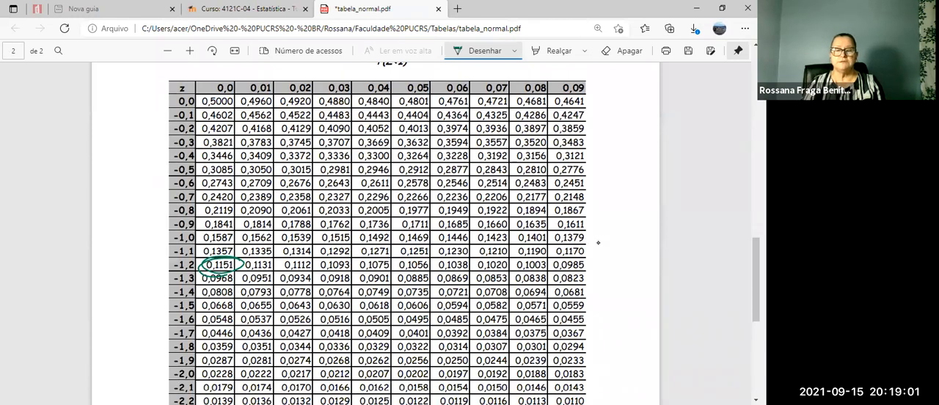
mouse_move(434, 314)
mouse_down()
mouse_move(408, 309)
mouse_move(405, 332)
mouse_move(437, 313)
mouse_move(393, 327)
mouse_move(438, 313)
mouse_move(406, 309)
mouse_up()
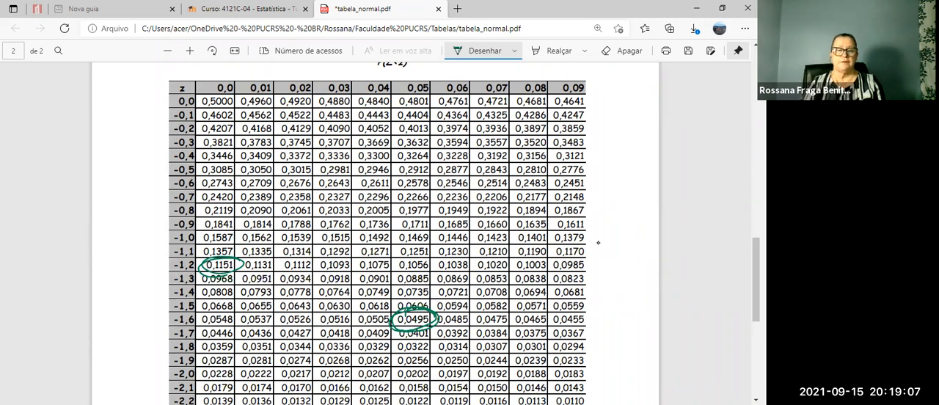
mouse_move(179, 311)
mouse_down()
mouse_move(167, 328)
mouse_move(207, 310)
mouse_move(160, 313)
mouse_up()
mouse_move(403, 71)
mouse_down()
mouse_move(441, 94)
mouse_move(402, 71)
mouse_up()
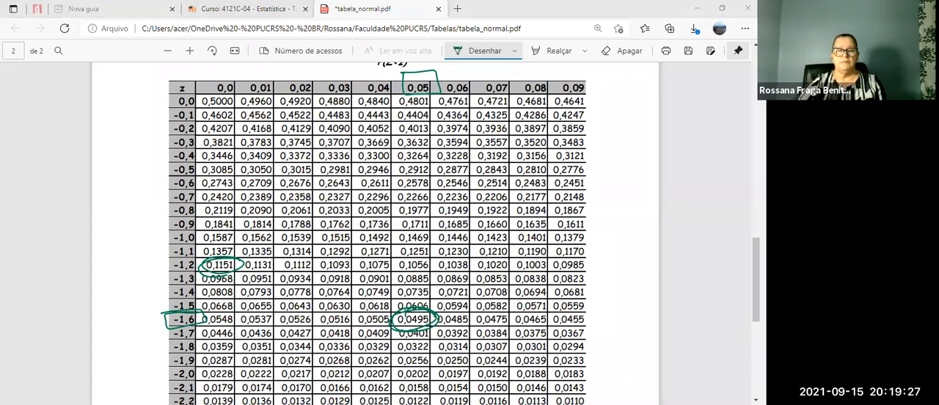
Return to the Excel workbook and handwrite "z1 = −1,65" under the probability statement of item a.
key(alt+Tab)
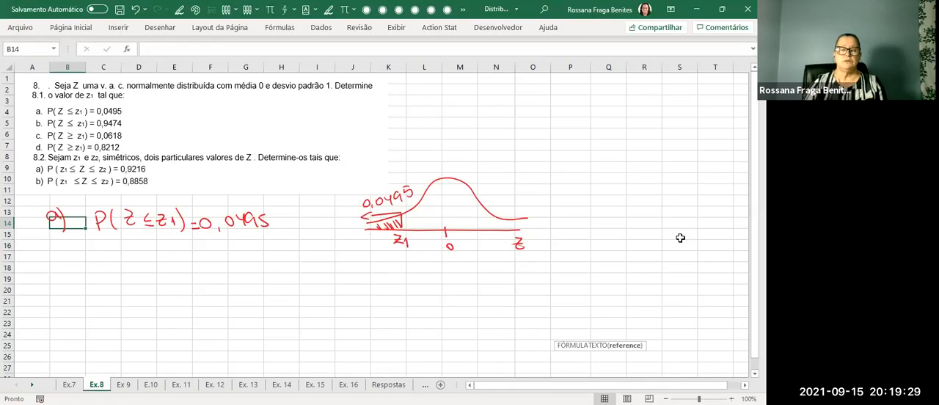
mouse_move(145, 248)
mouse_down()
mouse_move(166, 262)
mouse_move(212, 259)
mouse_up()
drag(218, 258, 240, 246)
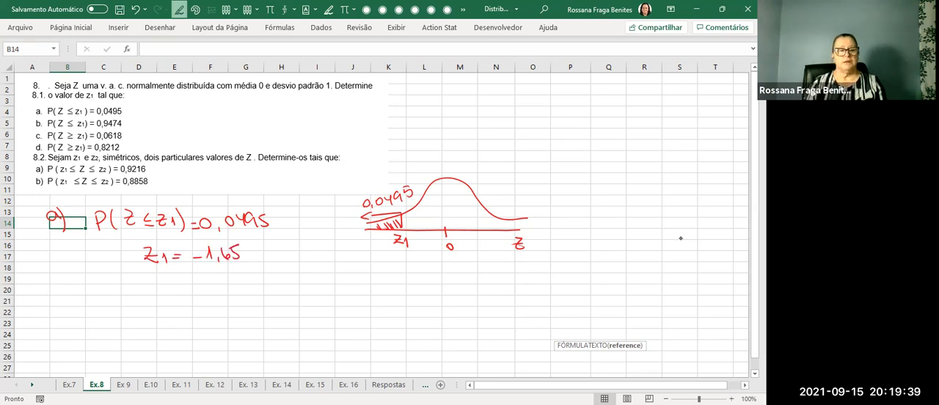
Handwrite the label "Excel:" in red below the z1 = −1,65 answer of item a.
mouse_move(84, 274)
mouse_down()
mouse_move(73, 285)
mouse_move(122, 280)
mouse_up()
click(129, 275)
click(129, 280)
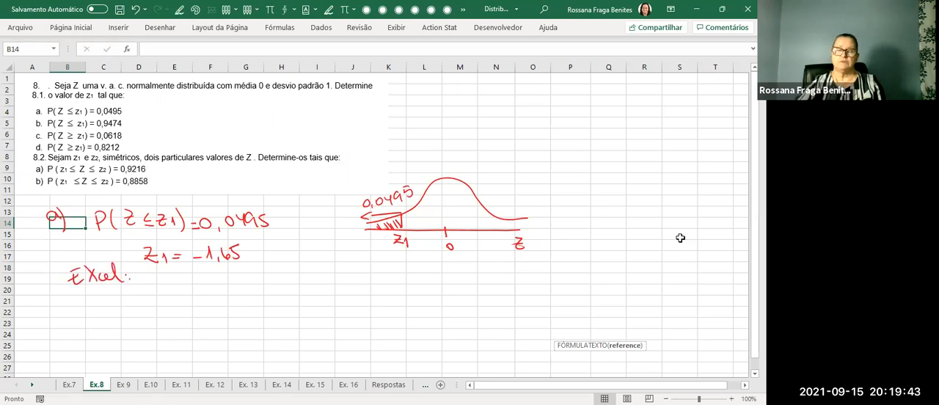
Compute z1 for item a in cell E19 with the formula =INV.NORMP.N(0,0495).
double_click(189, 280)
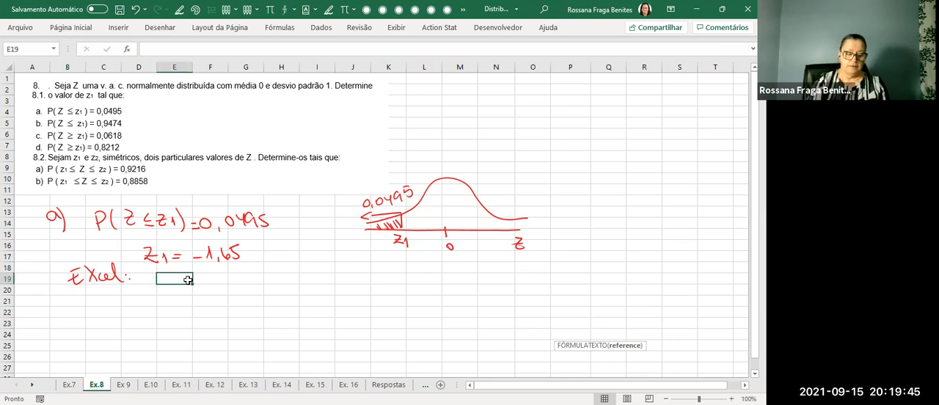
text(=)
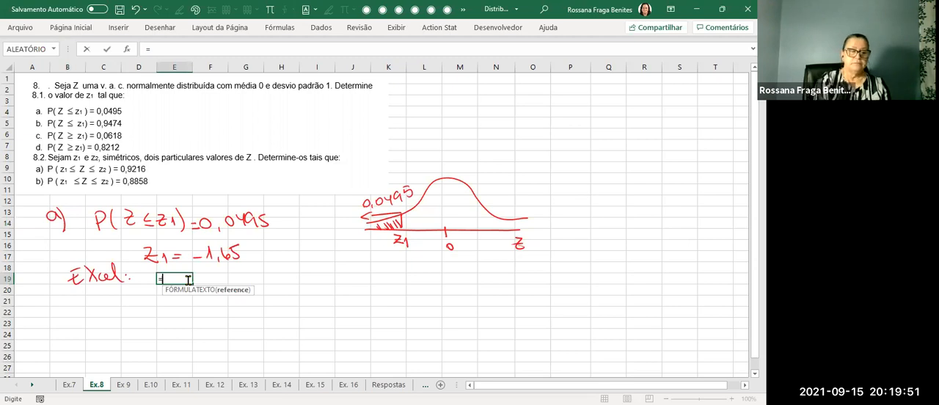
text(inv)
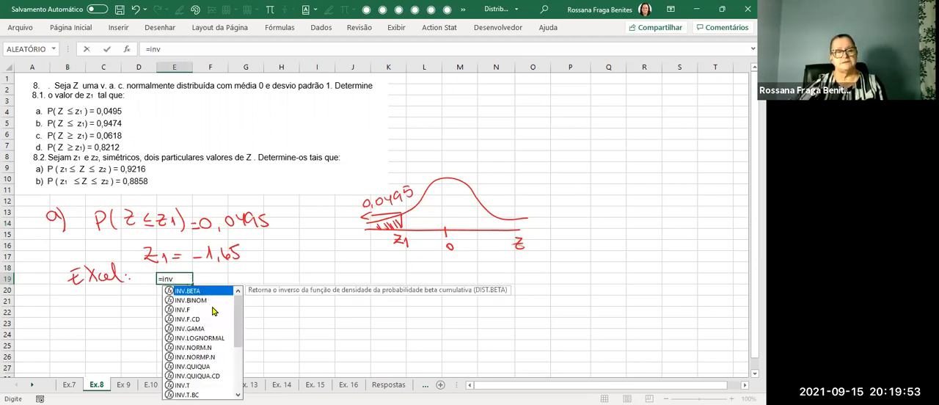
click(211, 358)
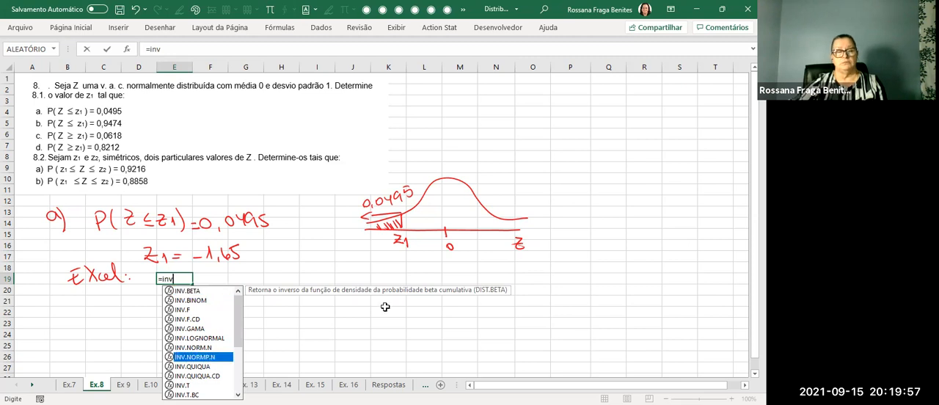
key(Tab)
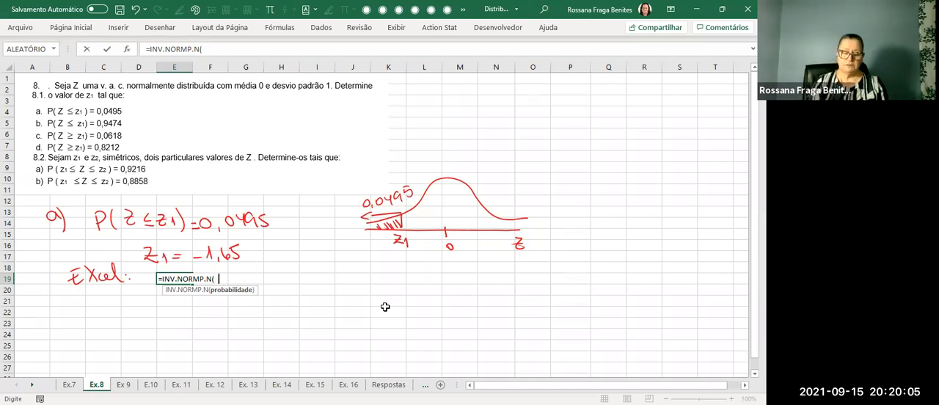
text(0,0495)
key(Return)
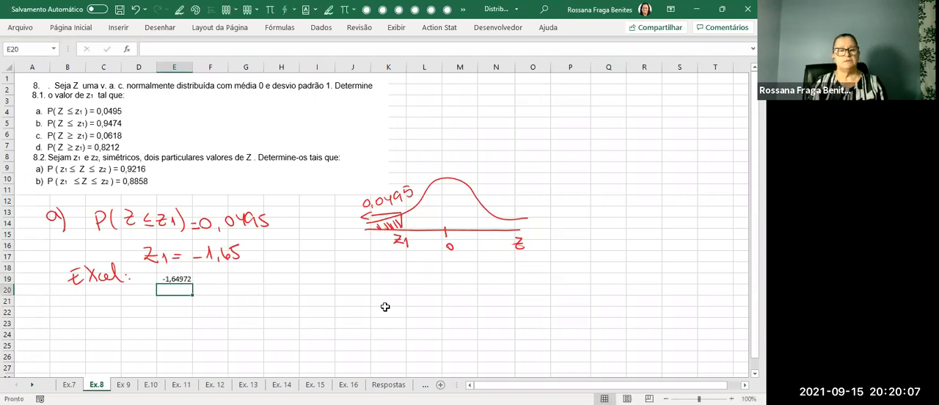
Reduce the displayed decimals of cell E19 to two decimal places.
click(182, 279)
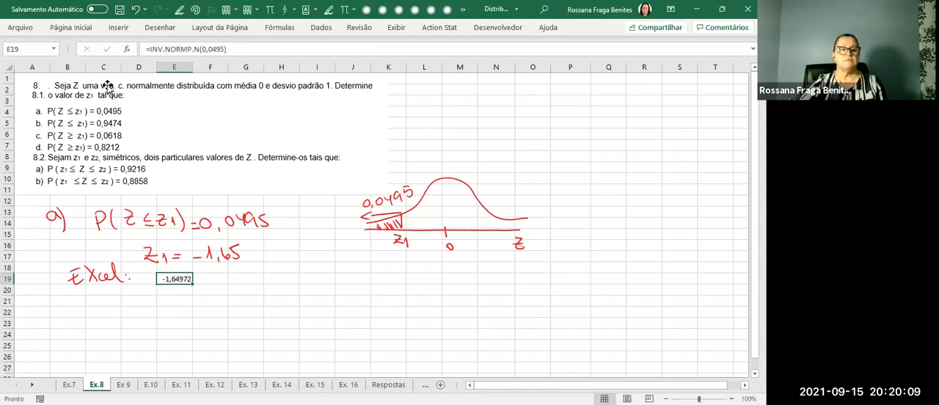
click(71, 27)
click(377, 67)
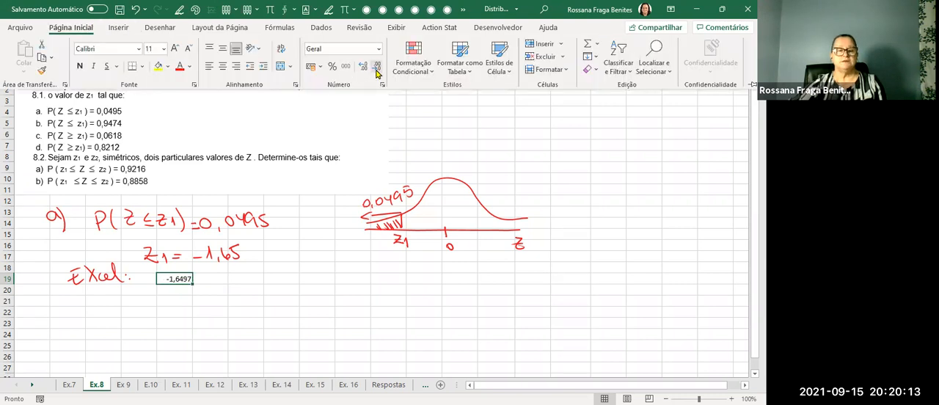
click(376, 68)
click(377, 68)
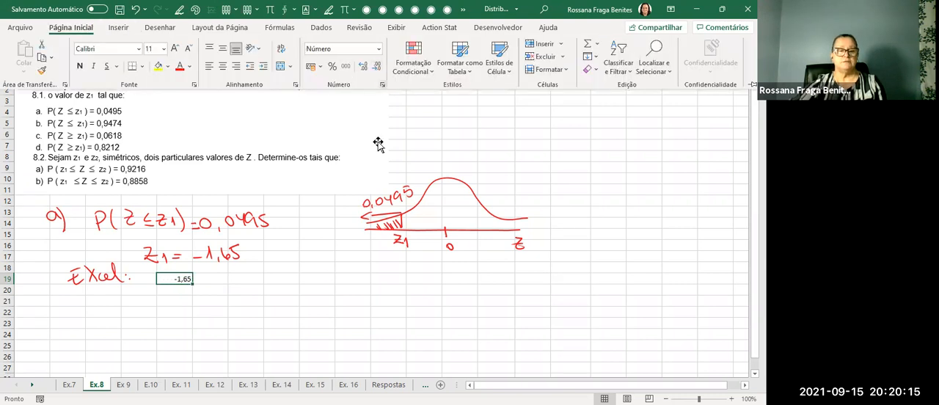
Show the formula of E19 as text in cell E20 using FÓRMULATEXTO(E19).
click(177, 301)
double_click(162, 289)
text(=)
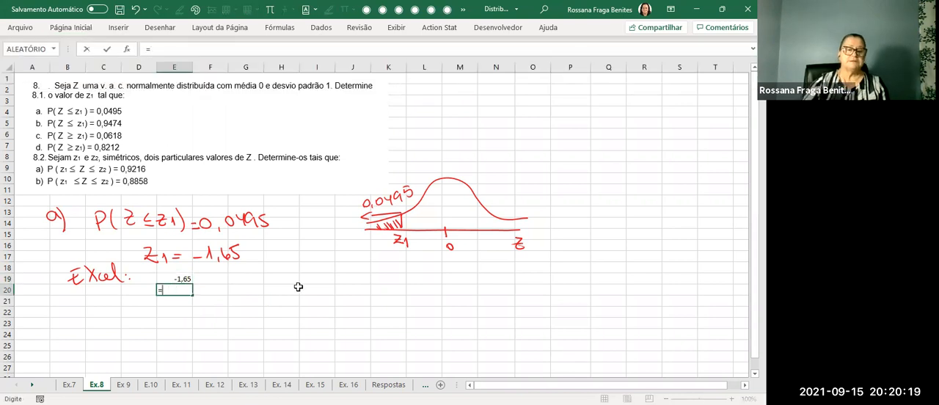
text(f)
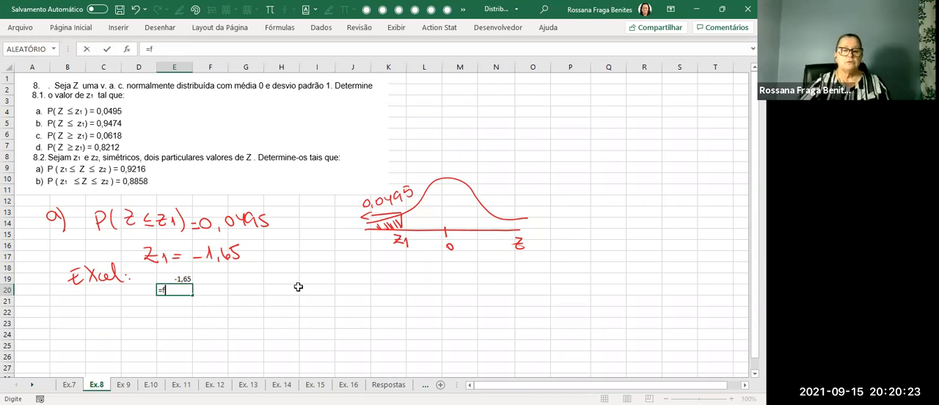
text(ór)
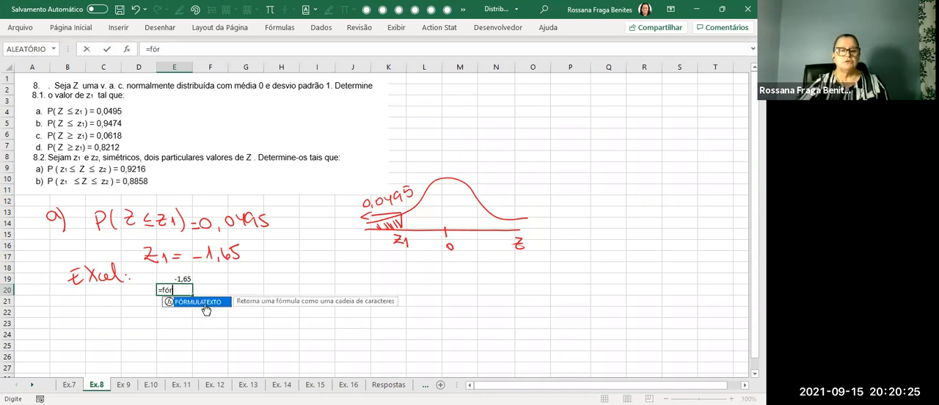
key(Tab)
click(196, 275)
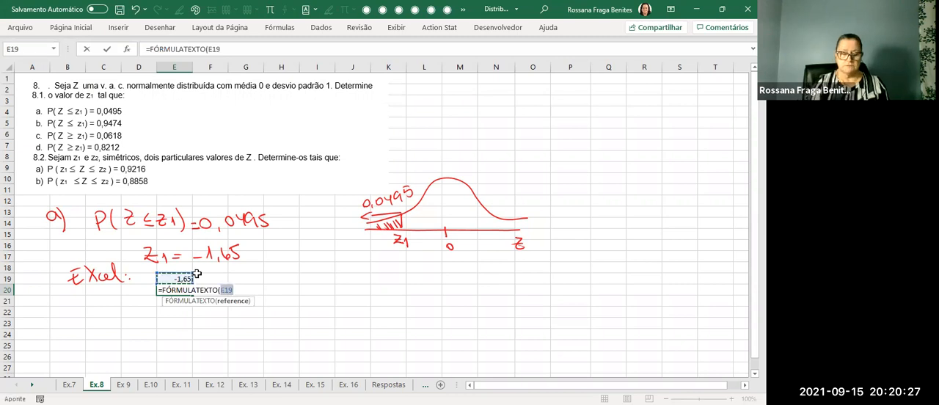
key(Return)
click(271, 320)
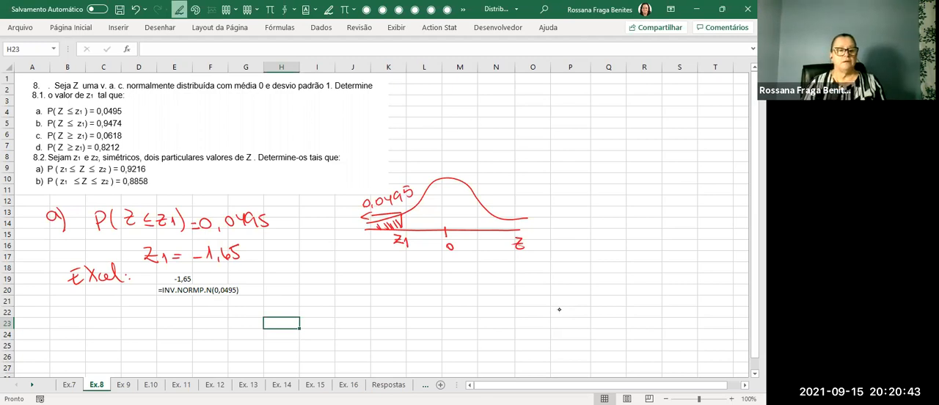
Handwrite the item labels b), c) and d) in red down the sheet below item a, leaving working space between them.
drag(55, 303, 65, 321)
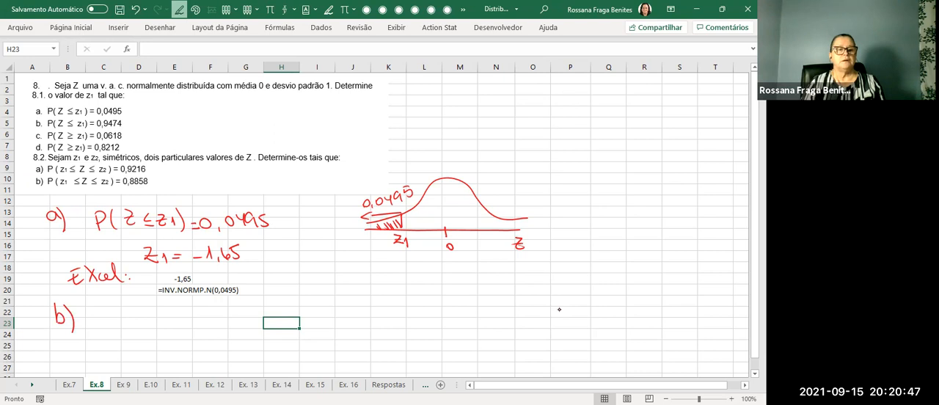
key(Escape)
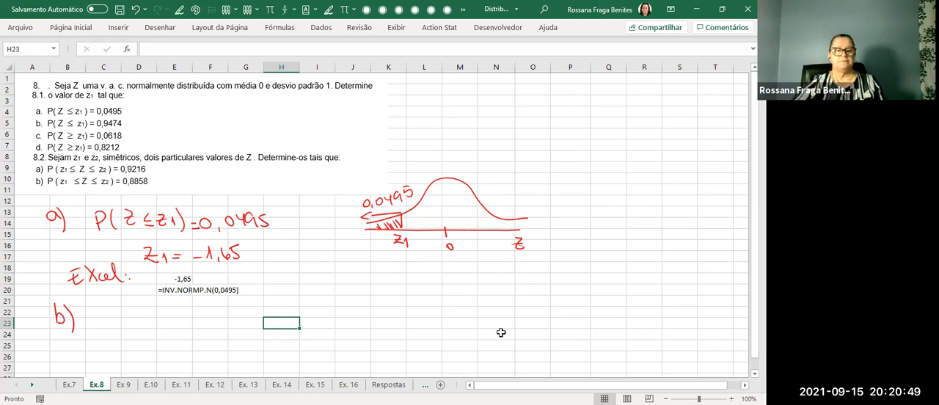
scroll(501, 332, down, 1)
key(alt+4)
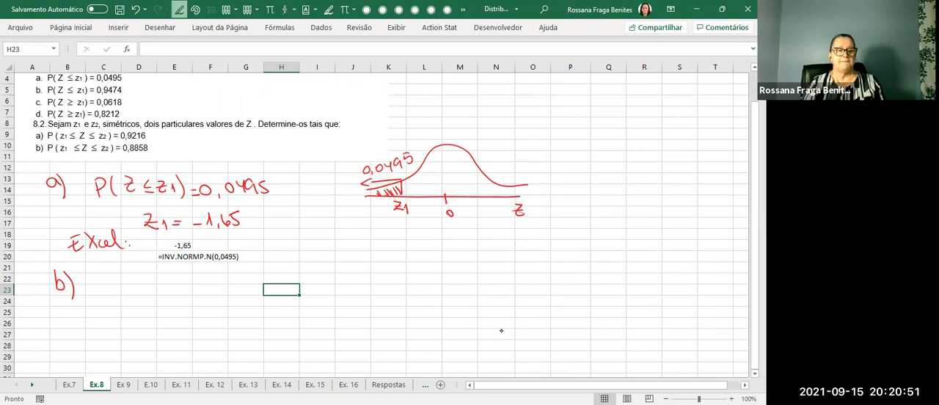
drag(66, 343, 65, 359)
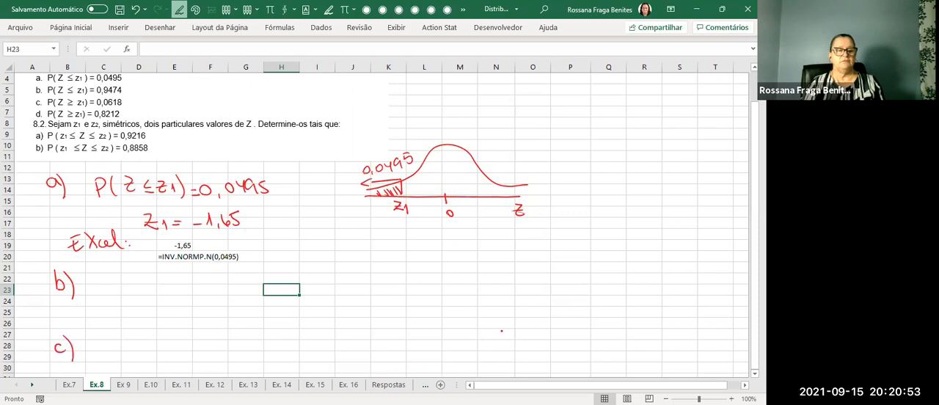
key(Escape)
scroll(501, 332, down, 2)
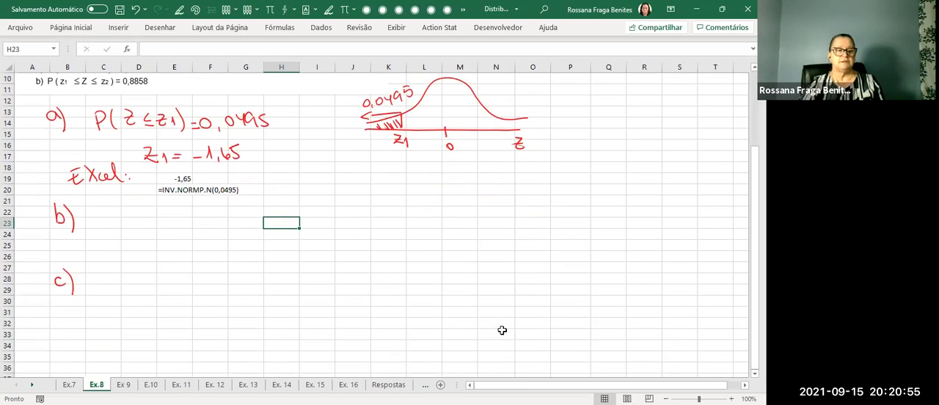
key(alt+4)
mouse_move(56, 334)
mouse_down()
mouse_move(48, 352)
mouse_move(58, 356)
mouse_up()
drag(59, 330, 65, 364)
key(Escape)
click(502, 330)
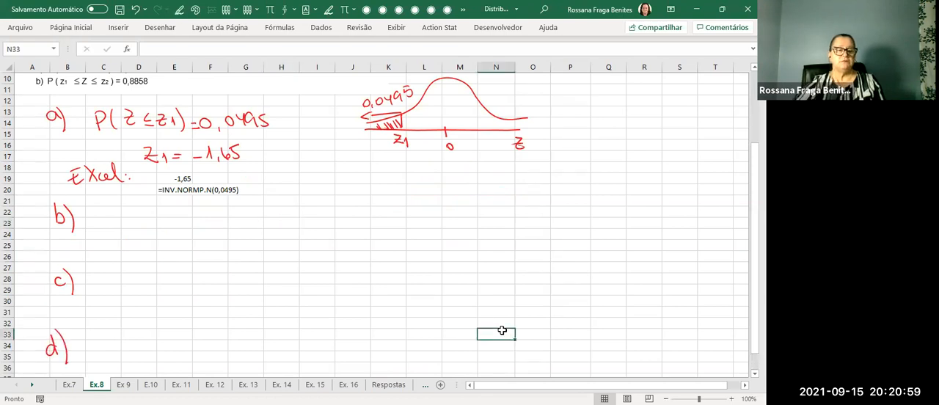
Handwrite "P(Z ≤ z1) = 0,9474" in red beside the label b).
scroll(502, 330, up, 3)
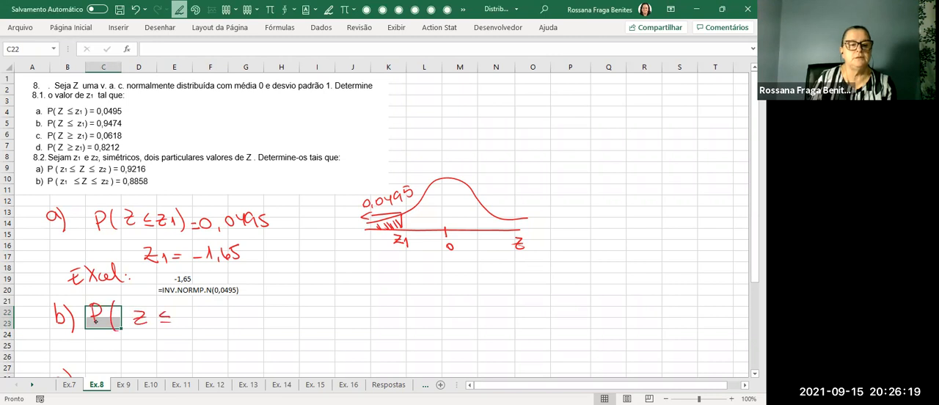
mouse_move(179, 311)
mouse_down()
mouse_move(181, 324)
mouse_move(196, 325)
mouse_up()
mouse_move(206, 311)
mouse_down()
mouse_move(207, 328)
mouse_move(241, 314)
mouse_move(250, 328)
mouse_move(279, 328)
mouse_up()
mouse_move(282, 314)
mouse_down()
mouse_move(286, 327)
mouse_move(297, 324)
mouse_up()
Sketch a normal curve for item b on a horizontal axis marked 0, with a left-pointing arrow above its lower tail.
drag(484, 324, 634, 323)
mouse_move(490, 320)
mouse_down()
mouse_move(550, 284)
mouse_move(656, 313)
mouse_up()
drag(568, 318, 571, 336)
drag(628, 323, 662, 322)
drag(538, 279, 516, 283)
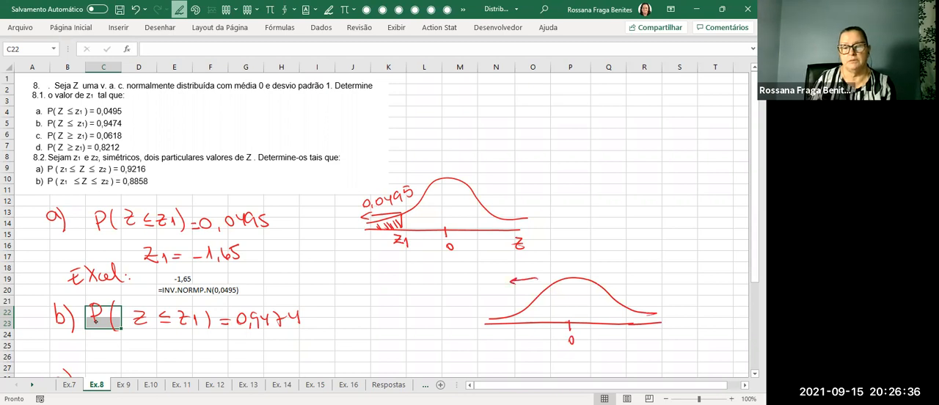
Annotate item b's curve with left-pointing arrows for the cumulative areas: 0,50 at the centre, 1,0 at the upper end and 0 at the lower end.
drag(573, 266, 575, 274)
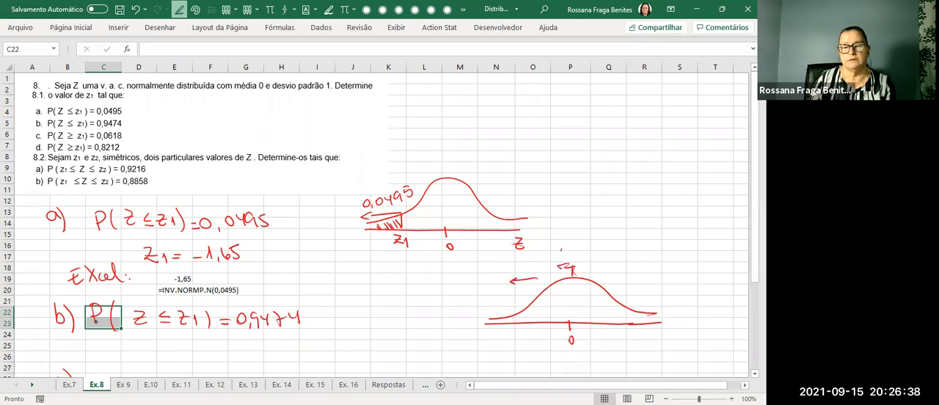
drag(572, 240, 578, 239)
drag(580, 240, 581, 239)
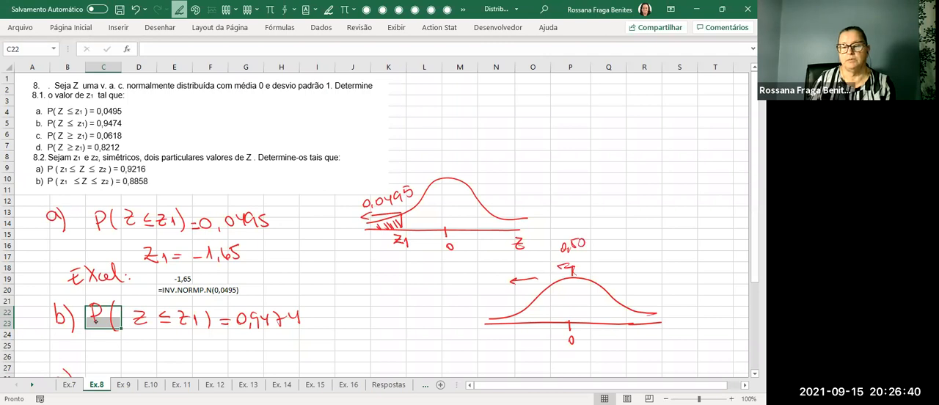
drag(657, 300, 641, 300)
drag(644, 275, 646, 283)
drag(650, 282, 655, 277)
mouse_move(491, 314)
mouse_down()
mouse_move(471, 307)
mouse_move(463, 286)
mouse_up()
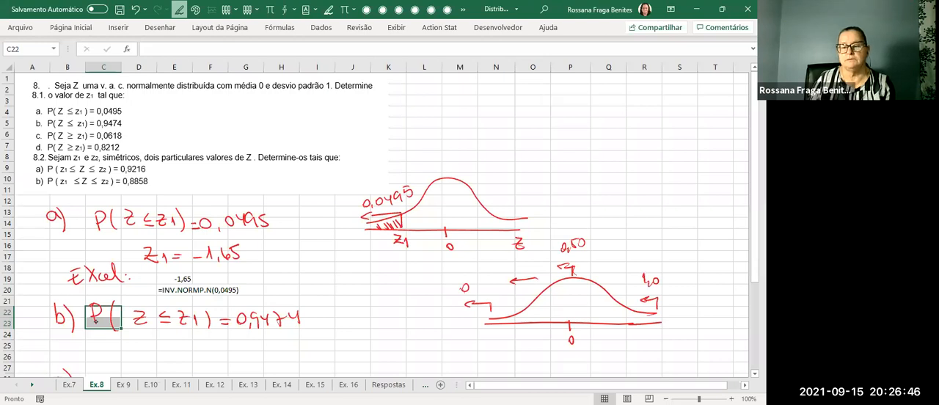
Mark z1 on the axis above 0 in item b's sketch and write 0,9474 inside the curve.
drag(621, 323, 625, 323)
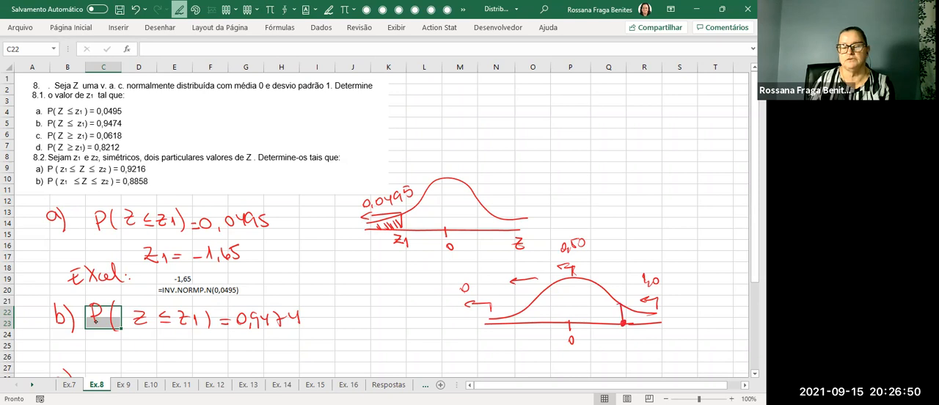
mouse_move(552, 297)
mouse_down()
mouse_move(554, 311)
mouse_move(597, 308)
mouse_up()
drag(618, 333, 634, 346)
key(Escape)
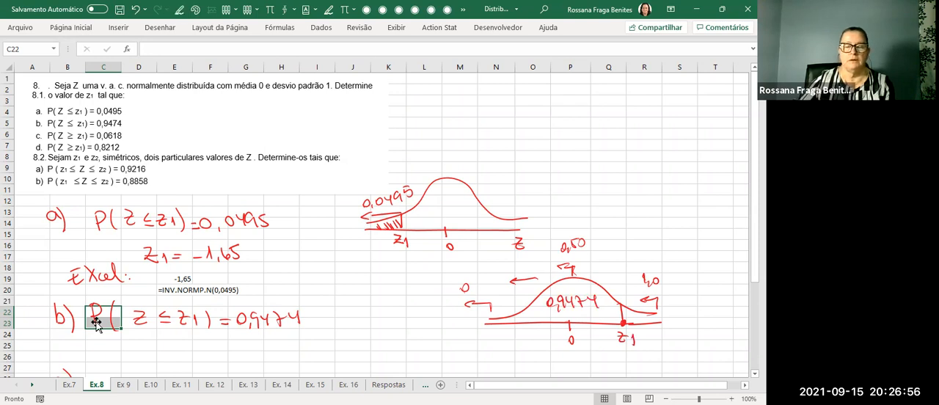
Handwrite the label "Excel:" in red below item b's probability statement, with cell E25 selected for the calculation.
click(180, 345)
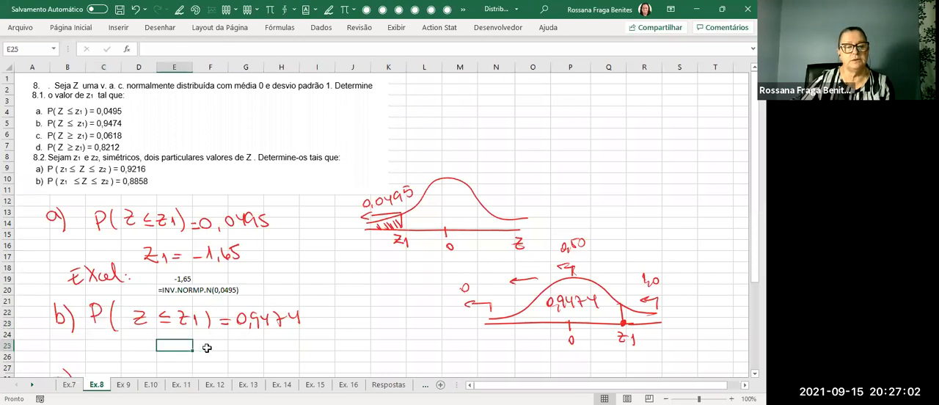
click(179, 10)
drag(54, 349, 62, 364)
mouse_move(51, 358)
mouse_down()
mouse_move(77, 359)
mouse_move(95, 339)
mouse_move(103, 355)
mouse_up()
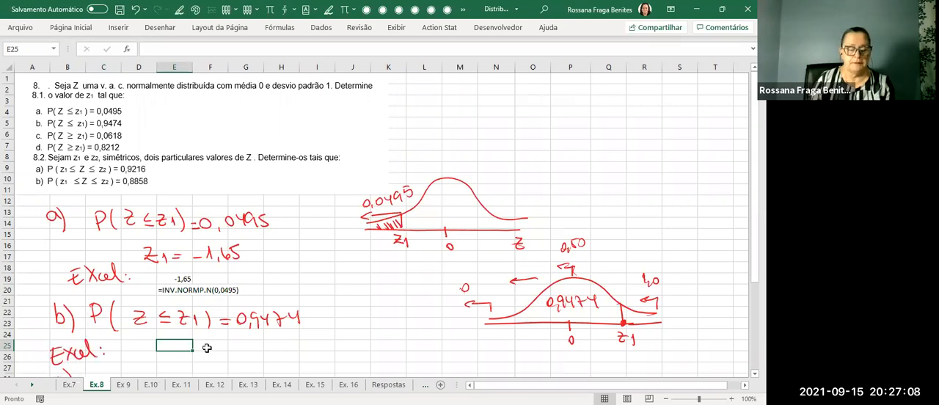
Compute z1 for item b in cell E25 with the formula =INV.NORMP.N(0,9474).
text(=)
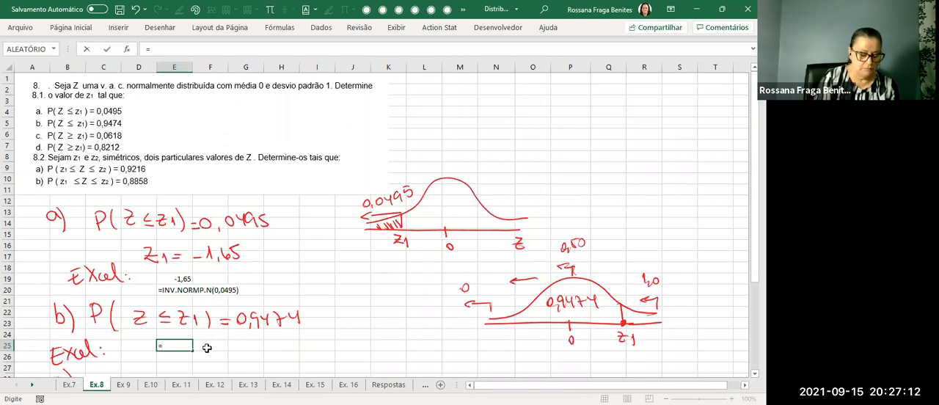
text(inv)
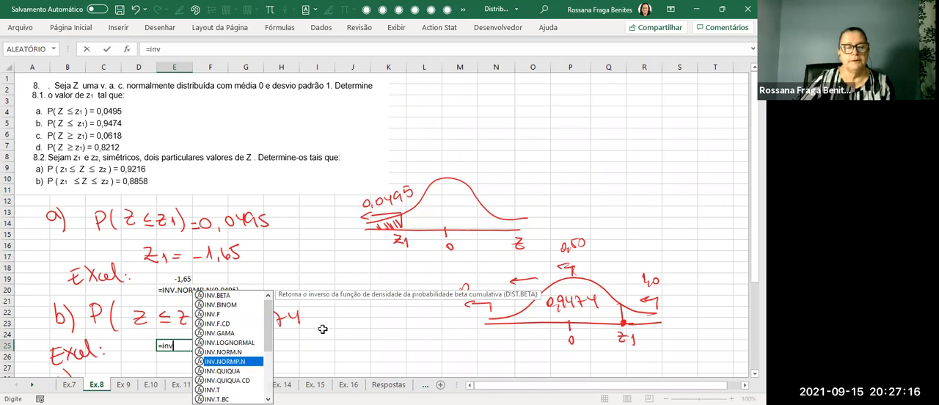
key(Tab)
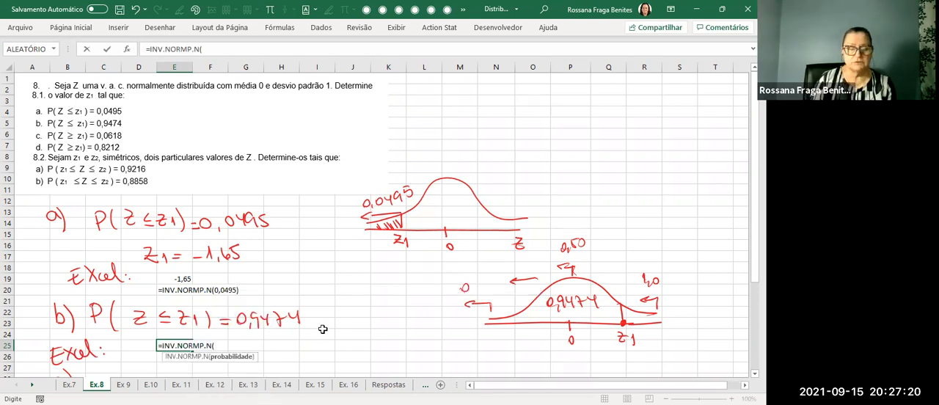
text(0,9474)
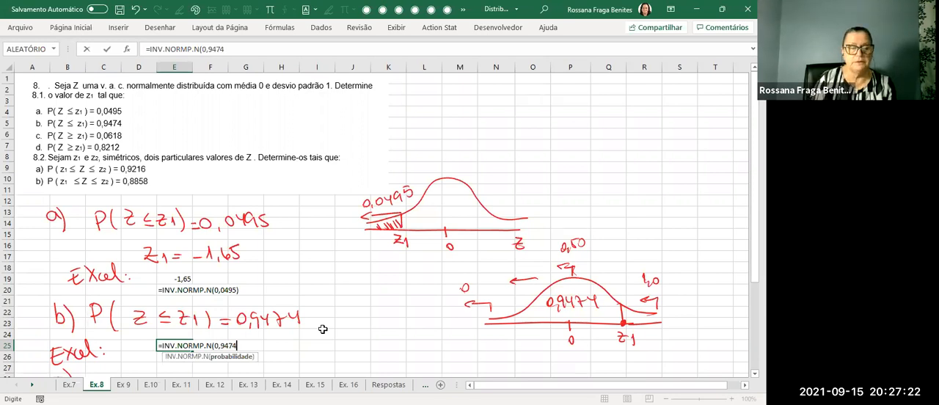
key(Return)
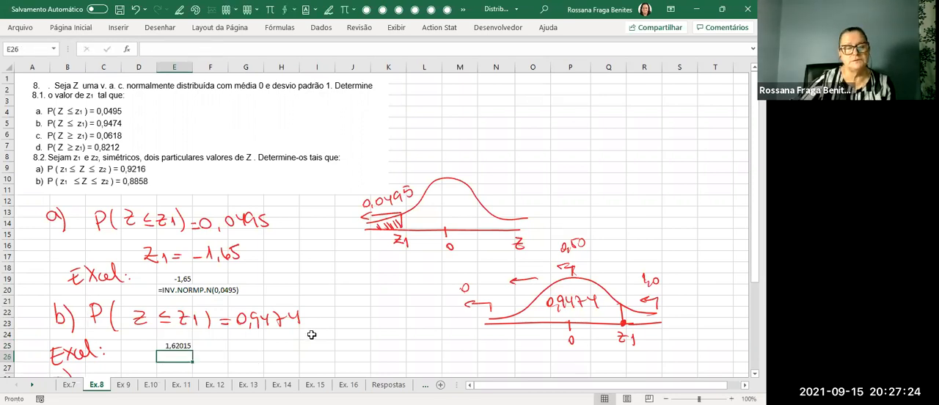
Format item b's z1 result in cell E25 to show two decimal places.
click(178, 346)
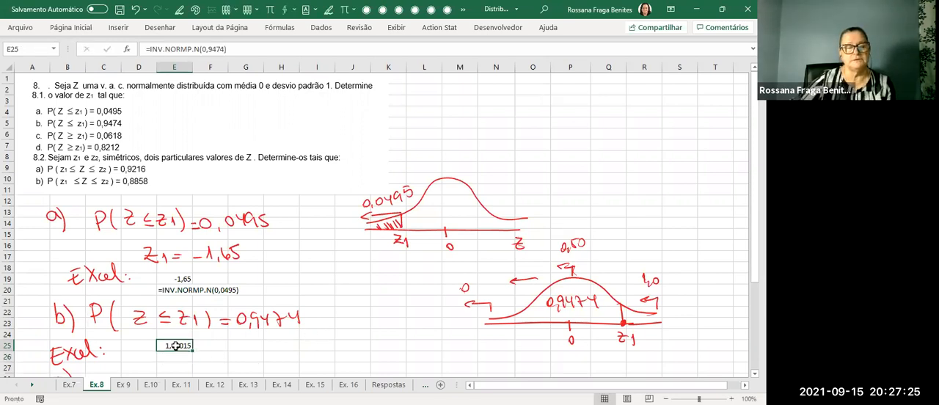
click(87, 30)
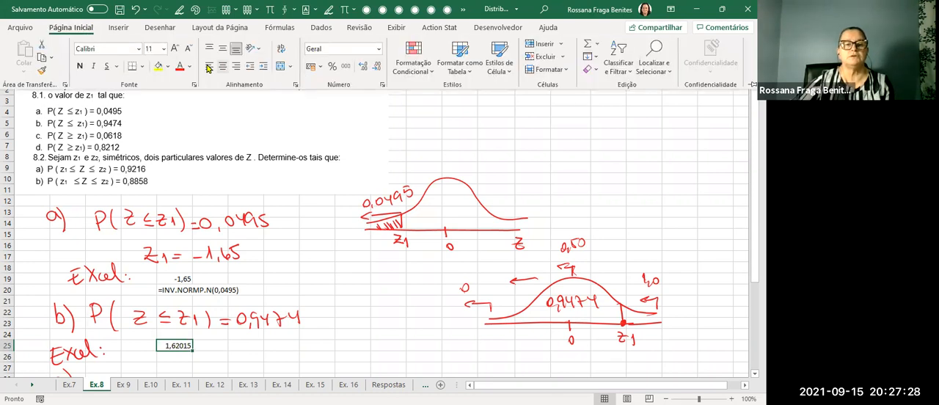
click(377, 67)
click(377, 67)
click(377, 66)
Copy the FÓRMULATEXTO cell E20 into E26 to show item b's formula text below its result.
scroll(371, 157, down, 1)
scroll(372, 158, down, 1)
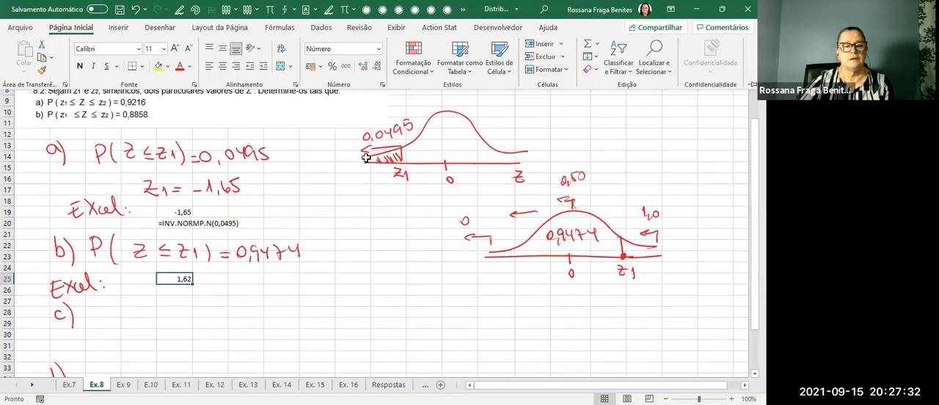
click(177, 286)
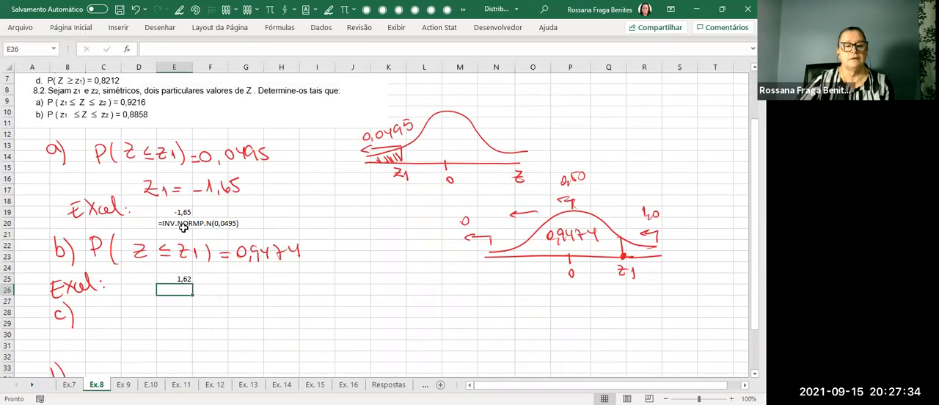
click(182, 224)
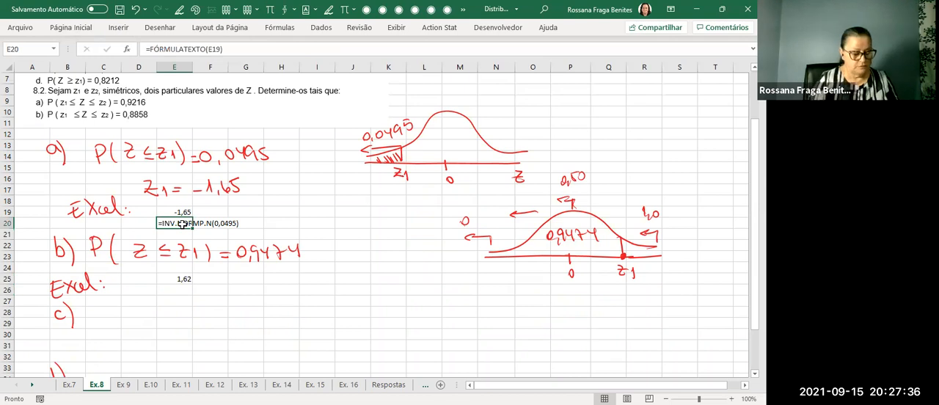
key(ctrl+c)
click(175, 290)
key(ctrl+v)
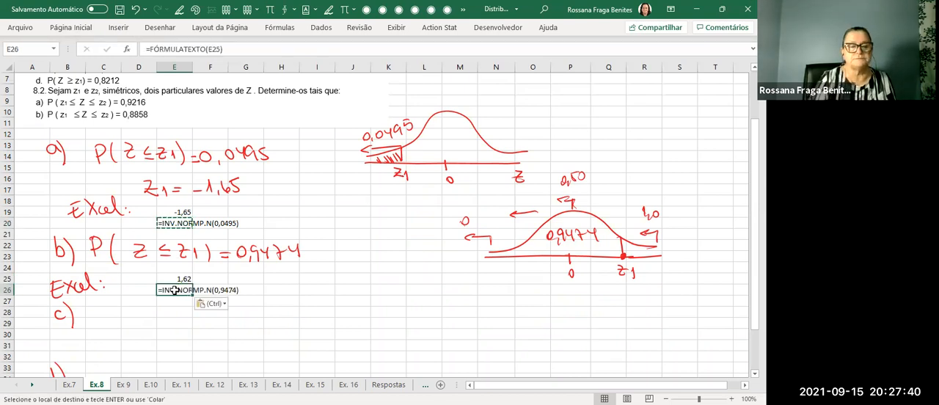
Handwrite 1,62 in red beneath z1 in item b's curve sketch.
click(366, 298)
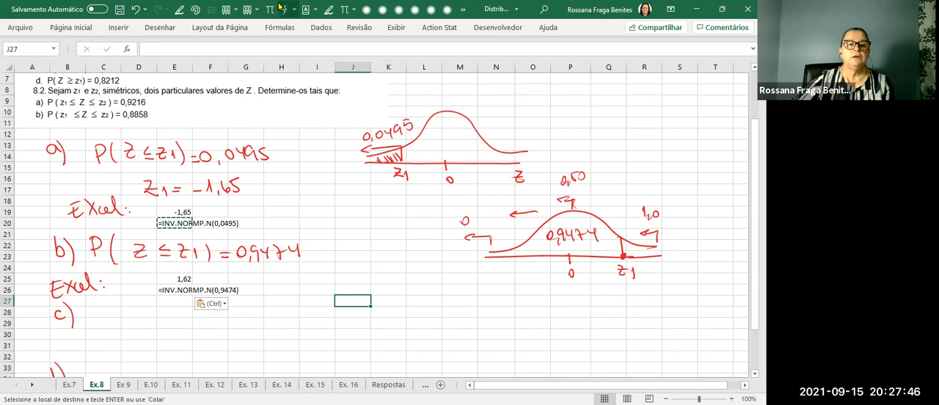
click(178, 10)
drag(611, 287, 615, 300)
mouse_move(624, 287)
mouse_down()
mouse_move(622, 298)
mouse_move(637, 294)
mouse_up()
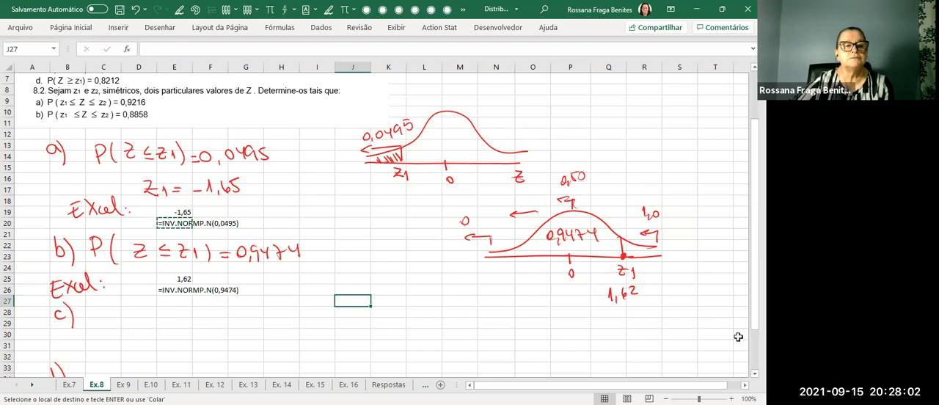
Handwrite item c's probability statement P(Z > z1) = 0,0618 in red beside the "c)" label.
scroll(738, 337, up, 2)
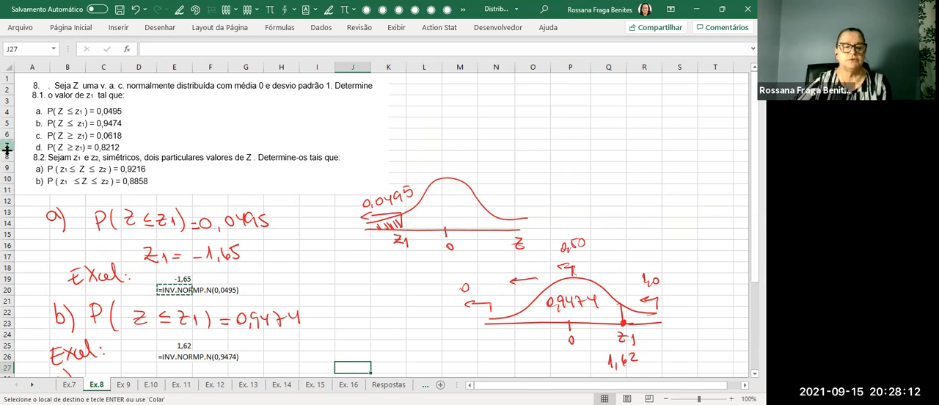
scroll(13, 148, down, 3)
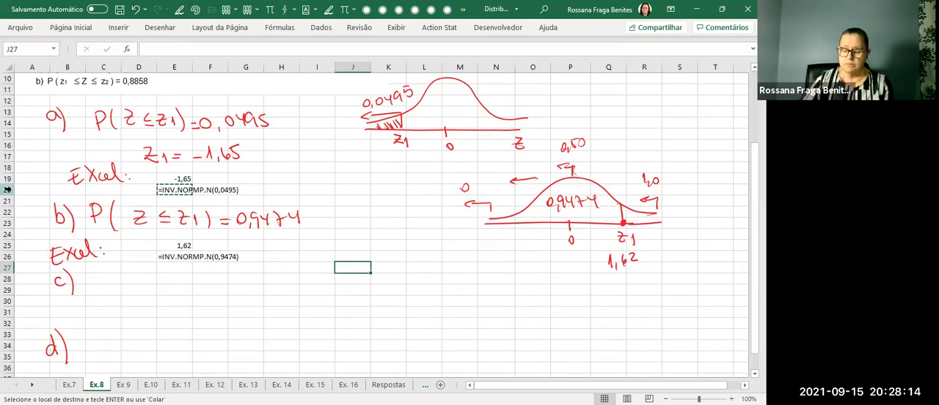
click(179, 9)
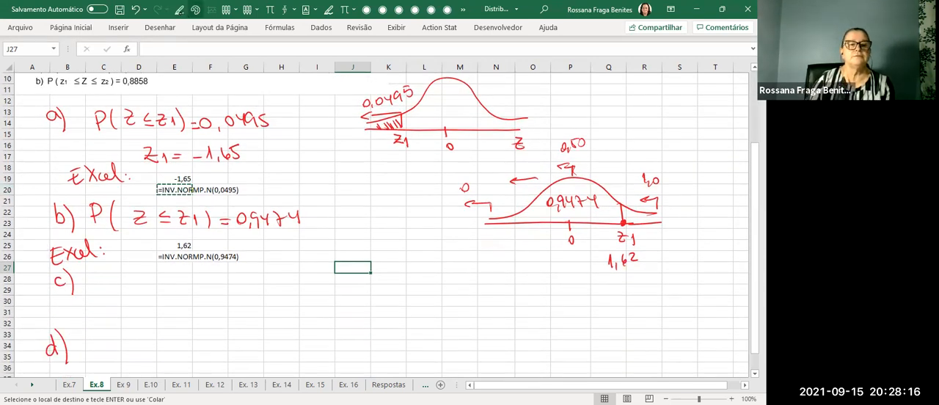
mouse_move(104, 285)
mouse_down()
mouse_move(106, 303)
mouse_move(121, 306)
mouse_move(140, 286)
mouse_move(141, 301)
mouse_move(157, 298)
mouse_move(148, 305)
mouse_move(180, 297)
mouse_up()
drag(184, 294, 191, 305)
mouse_move(209, 299)
mouse_down()
mouse_move(232, 292)
mouse_move(237, 300)
mouse_up()
mouse_move(250, 290)
mouse_down()
mouse_move(270, 299)
mouse_move(279, 288)
mouse_up()
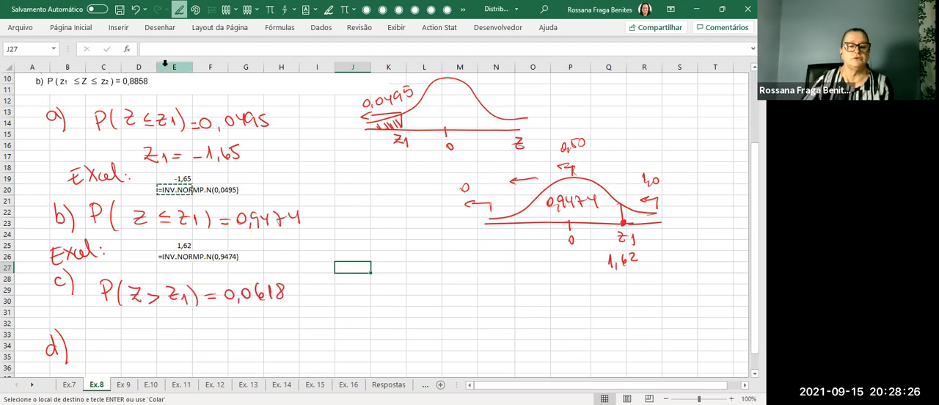
Sketch a normal curve for item c below item b's sketch, with a horizontal axis and 0 marked at its centre.
scroll(164, 64, up, 3)
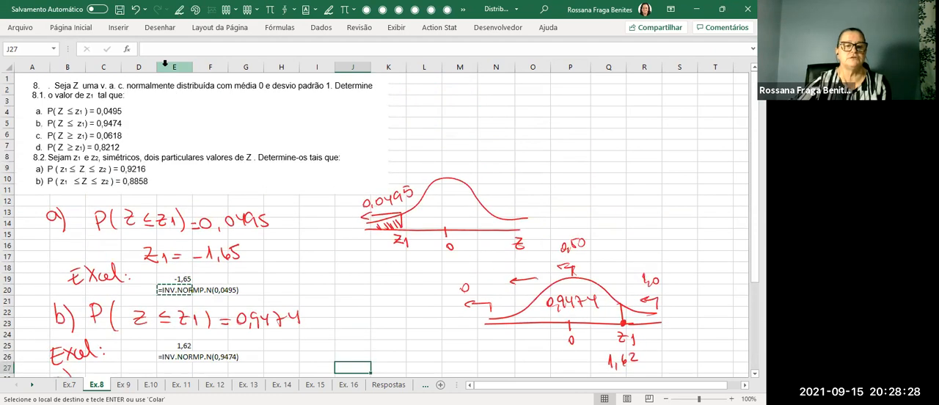
scroll(7, 191, down, 4)
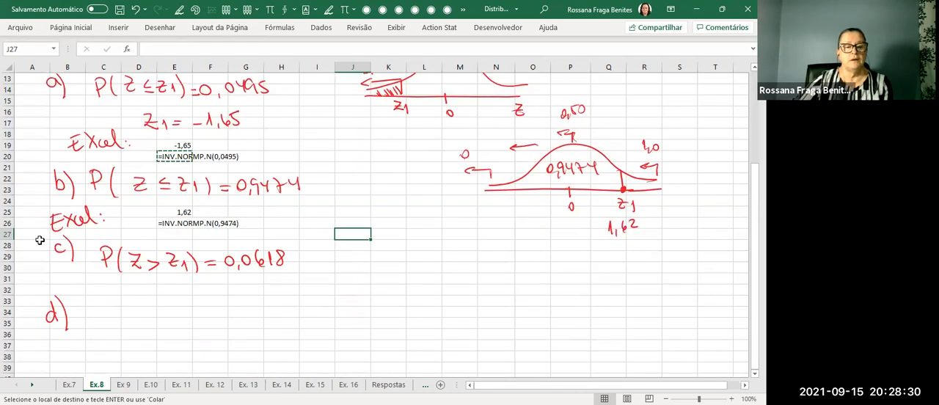
click(179, 8)
mouse_move(437, 279)
mouse_down()
mouse_move(579, 273)
mouse_move(484, 255)
mouse_move(541, 228)
mouse_move(609, 271)
mouse_move(603, 278)
mouse_up()
drag(525, 270, 525, 280)
drag(532, 283, 531, 283)
Add right-pointing arrows under item c's inequality and around its curve, labelling the upper-tail areas 0 at the upper end, 0,50 at the centre and 1 at the lower end.
mouse_move(155, 281)
mouse_down()
mouse_move(157, 295)
mouse_move(172, 293)
mouse_up()
drag(613, 256, 642, 264)
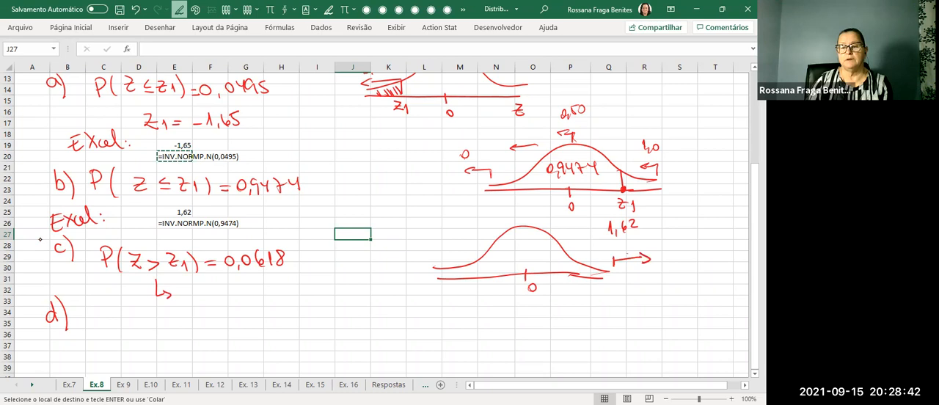
mouse_move(519, 219)
mouse_down()
mouse_move(519, 227)
mouse_move(542, 221)
mouse_up()
drag(526, 206, 529, 214)
mouse_move(542, 204)
mouse_down()
mouse_move(537, 213)
mouse_move(546, 203)
mouse_up()
drag(437, 259, 451, 263)
drag(442, 234, 444, 248)
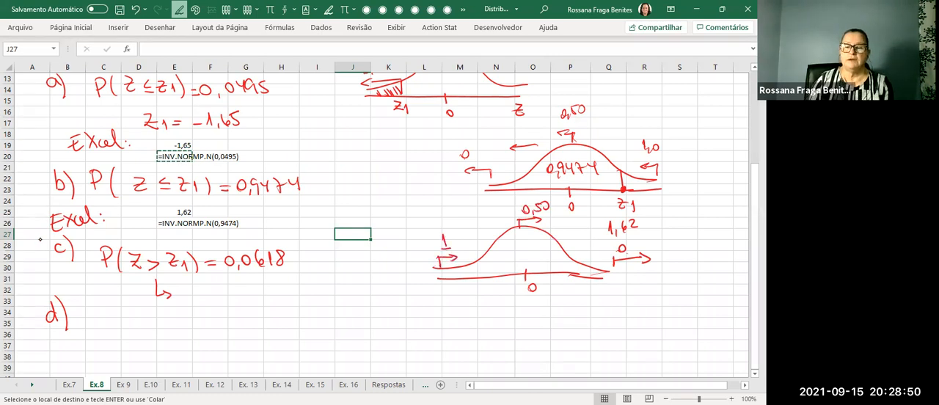
Mark z1 on the axis above 0 in item c's sketch and shade the tail beyond it.
mouse_move(571, 261)
mouse_down()
mouse_move(567, 291)
mouse_move(574, 291)
mouse_up()
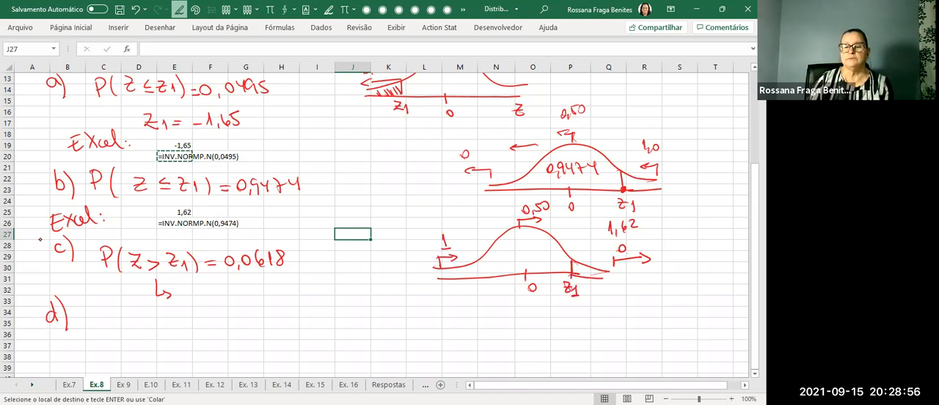
drag(574, 266, 603, 274)
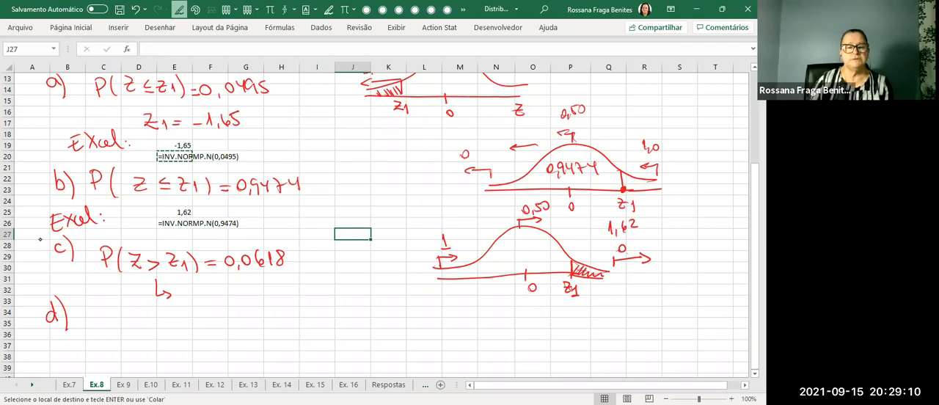
Handwrite "1 - 0,0618 =" below item c's statement and compute it in cell K33 with the formula =1-0,0618.
mouse_move(231, 291)
mouse_down()
mouse_move(234, 307)
mouse_move(265, 292)
mouse_move(278, 310)
mouse_move(290, 292)
mouse_move(312, 304)
mouse_move(325, 289)
mouse_up()
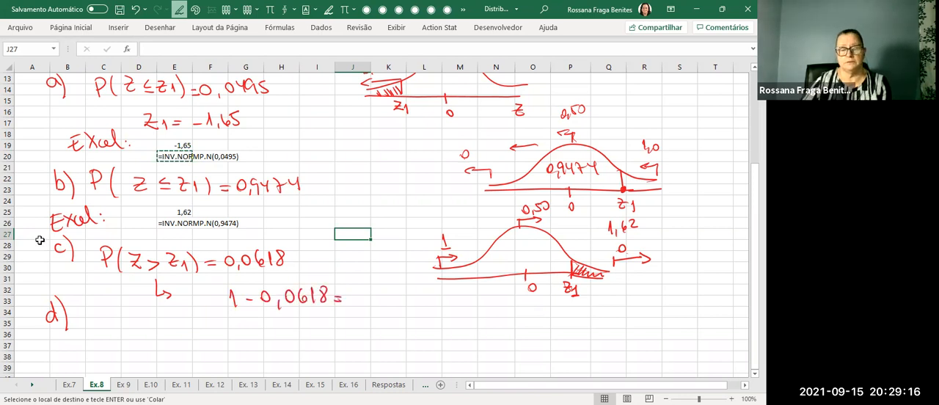
click(385, 300)
text(=1)
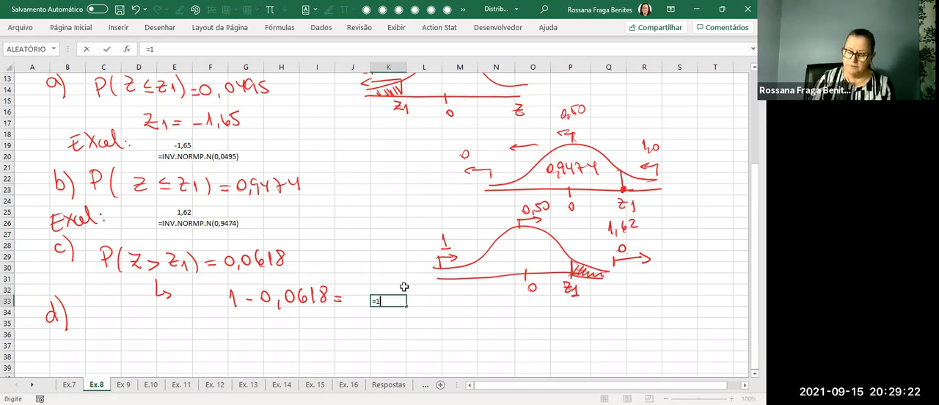
text(-0,0618)
key(Return)
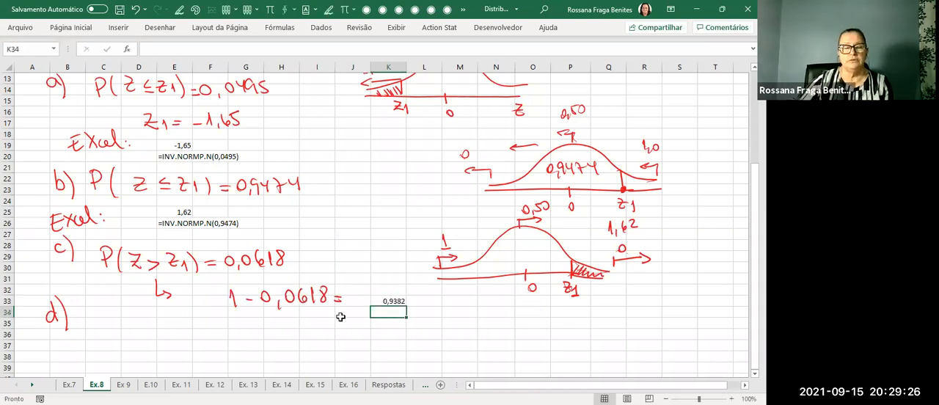
Delete the handwritten "d)" label to free space below item c.
click(53, 325)
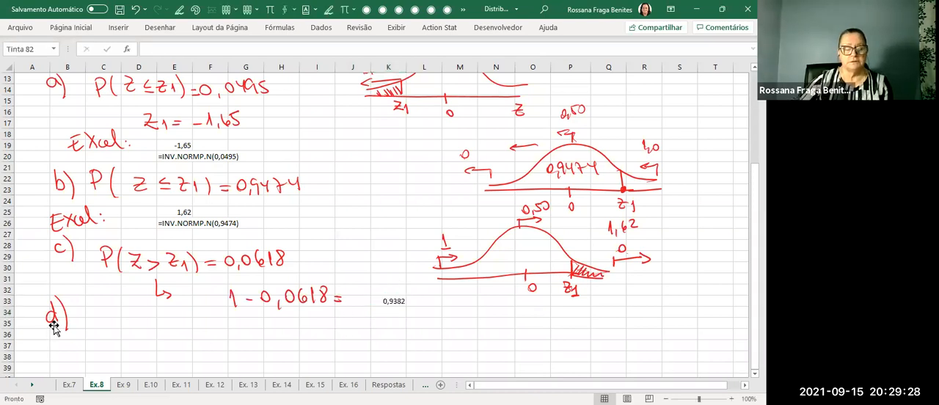
key(Delete)
click(135, 324)
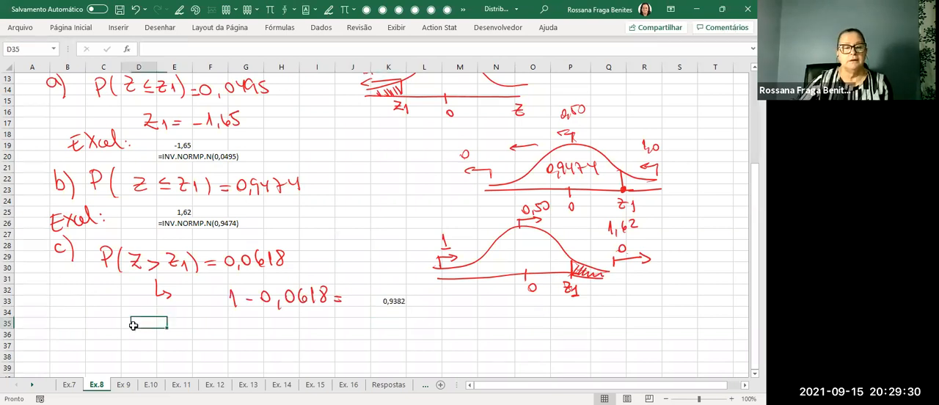
Copy item b's result and formula text from E25:G27 to the block starting at E34 for item c.
click(172, 215)
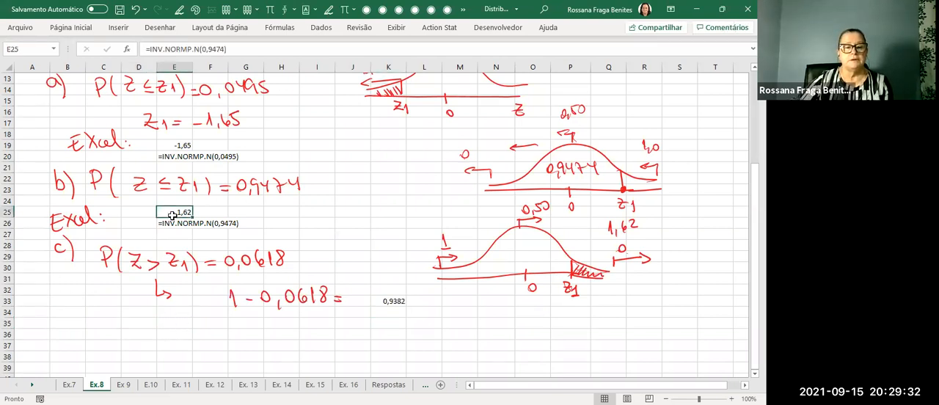
drag(172, 215, 238, 229)
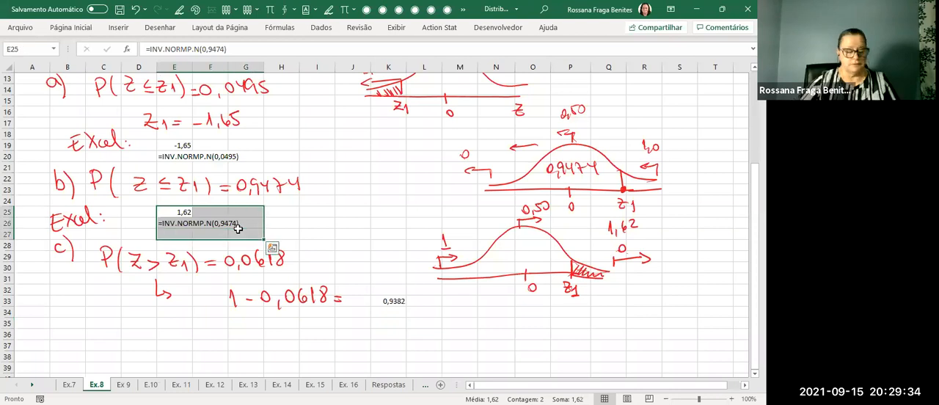
key(ctrl+c)
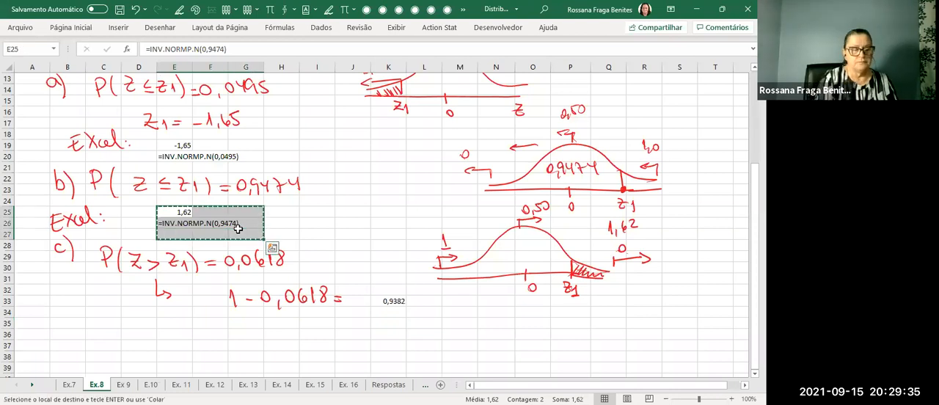
click(177, 313)
key(ctrl+v)
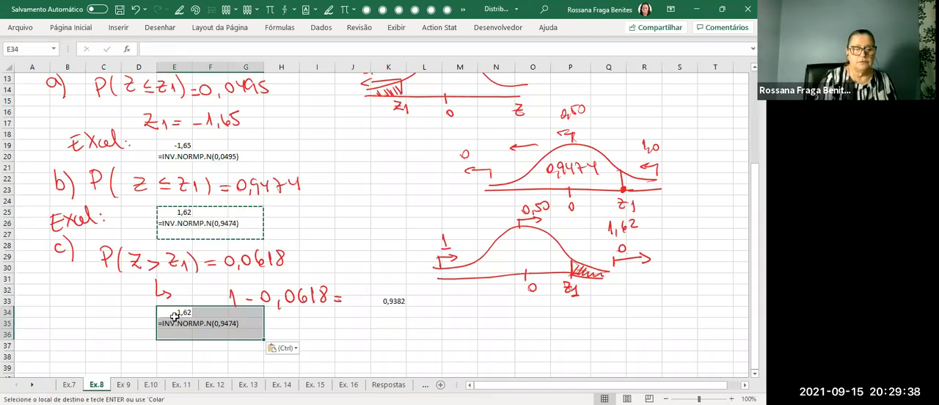
Change the probability in cell E34 to 0,9382, making the formula =INV.NORMP.N(0,9382).
click(174, 316)
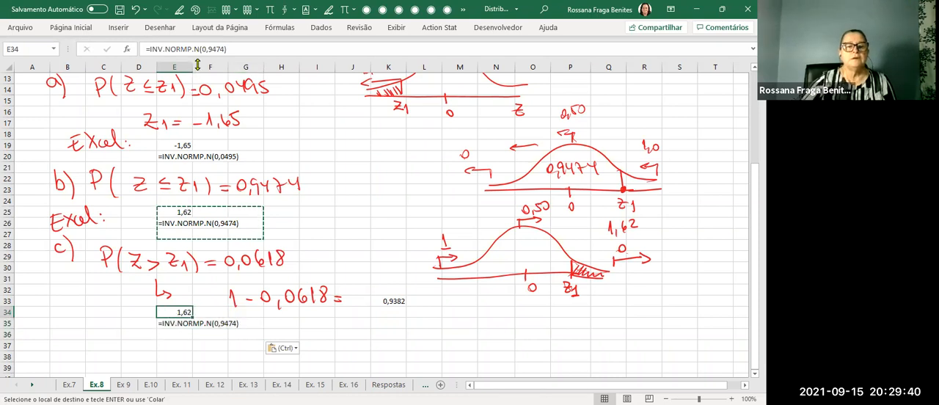
drag(203, 49, 226, 47)
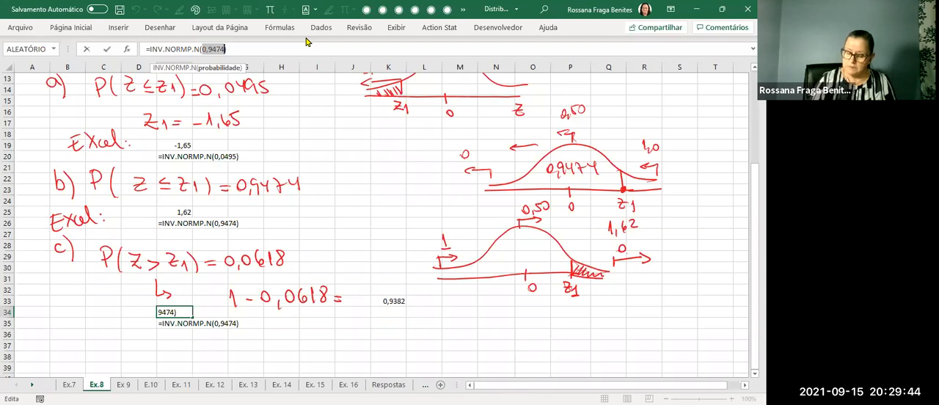
text(0,98)
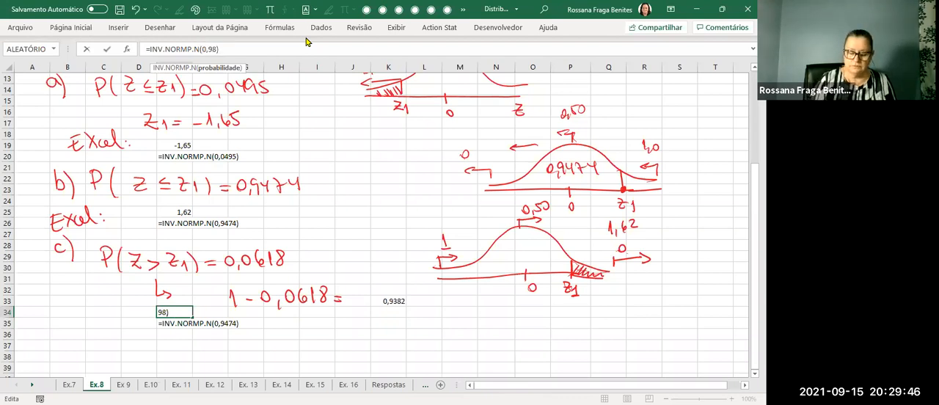
key(Left)
text(3)
key(Right)
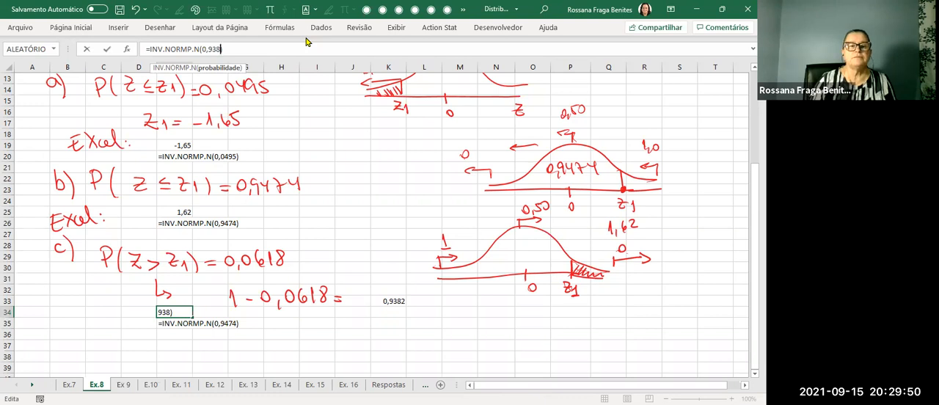
text(2)
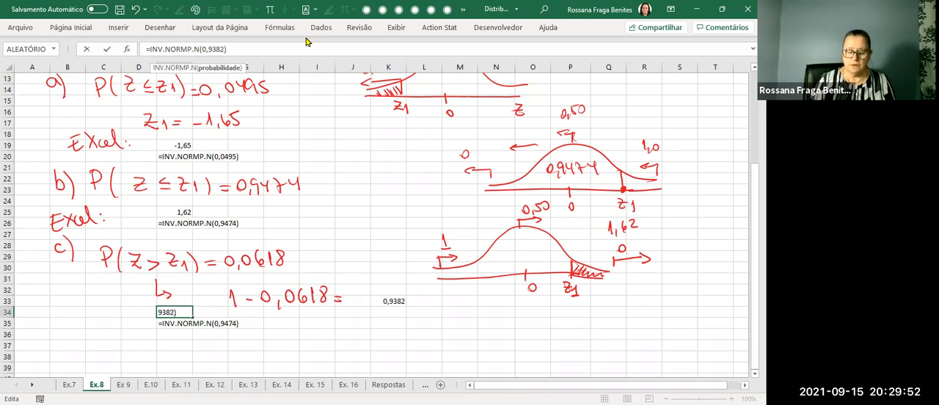
key(Return)
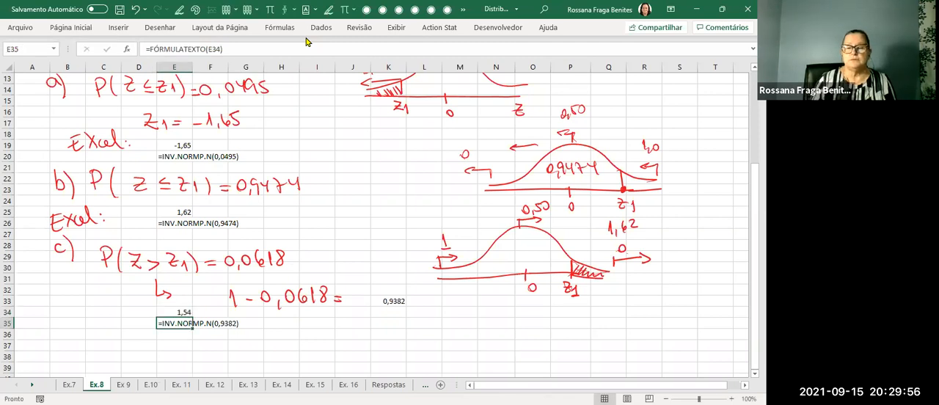
Handwrite 1,54 beneath z1 in item c's sketch and underline the end of 0,0618 in its probability statement.
drag(564, 310, 566, 318)
drag(570, 314, 585, 307)
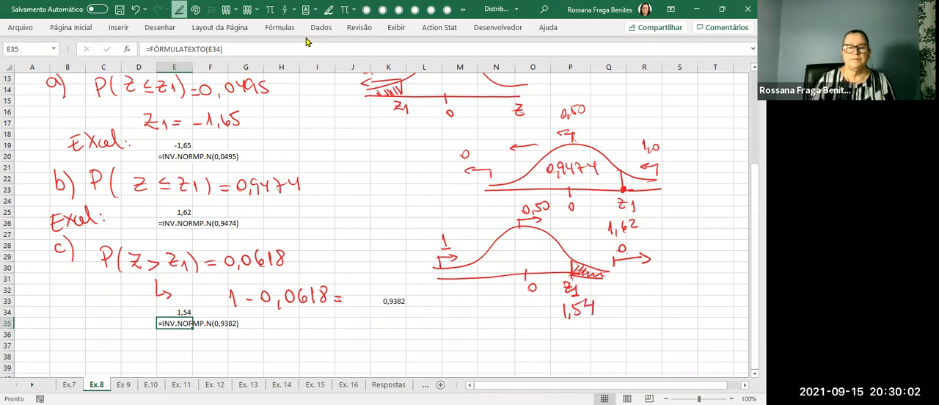
drag(286, 266, 297, 270)
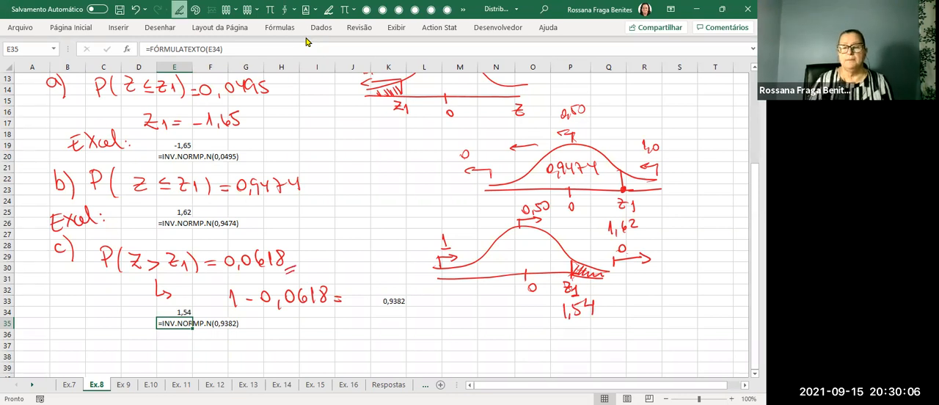
Handwrite 0,9382 inside item c's curve and 0,0618 with a rightward arrow above the shaded tail.
drag(498, 250, 501, 262)
mouse_move(512, 245)
mouse_down()
mouse_move(521, 257)
mouse_move(547, 256)
mouse_up()
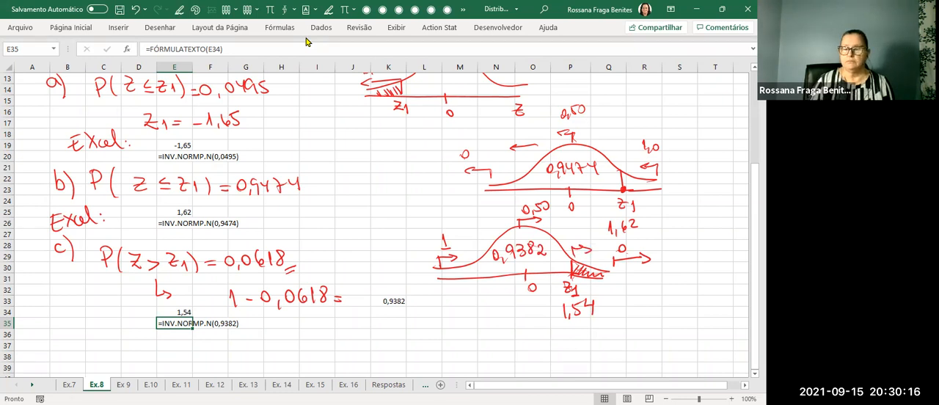
mouse_move(573, 232)
mouse_down()
mouse_move(581, 244)
mouse_move(586, 234)
mouse_move(601, 245)
mouse_move(604, 237)
mouse_up()
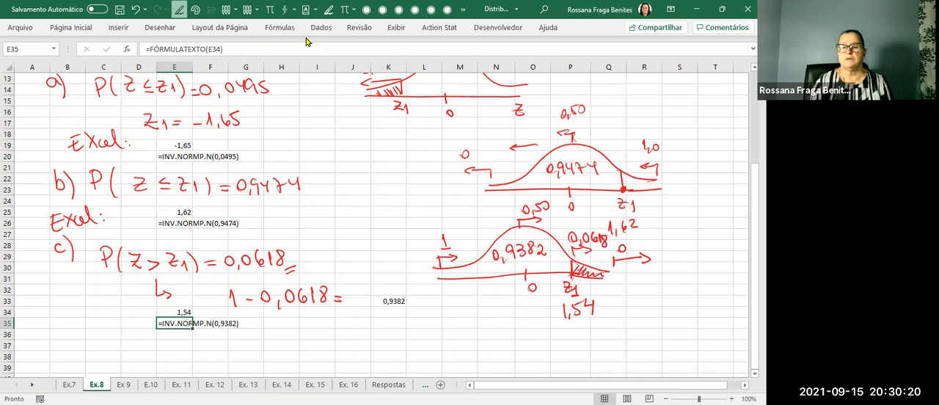
key(Escape)
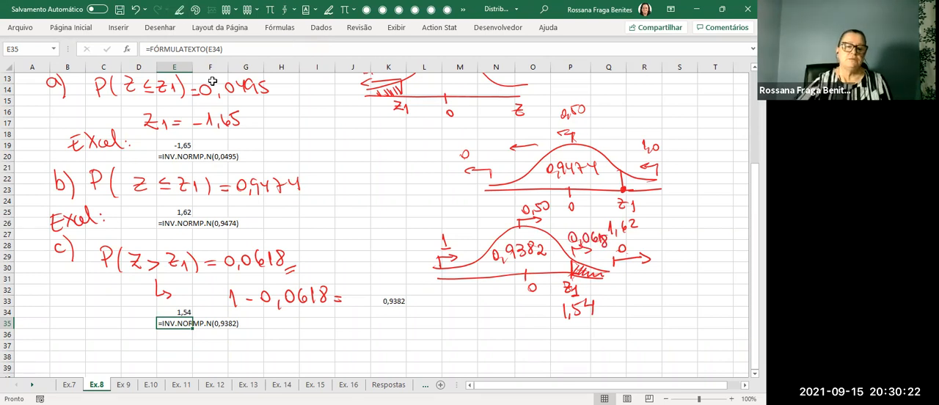
Handwrite the statement P(Z > z1) = 0,0618 across rows 37 and 38, below item c's formula text.
click(126, 348)
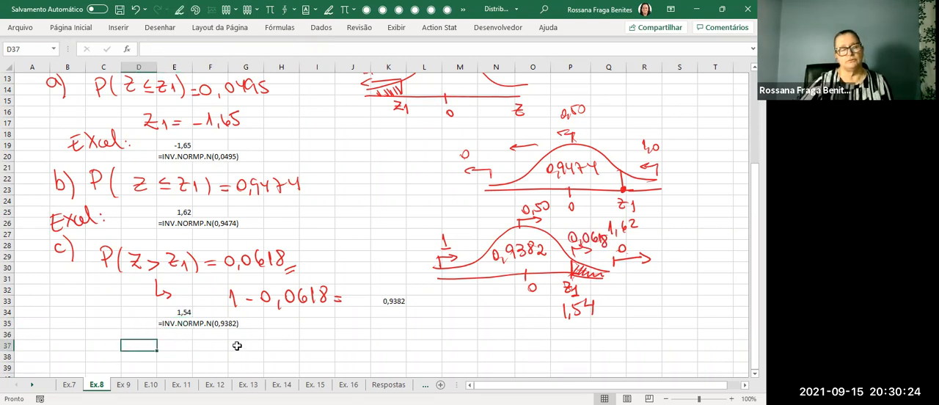
key(alt+5)
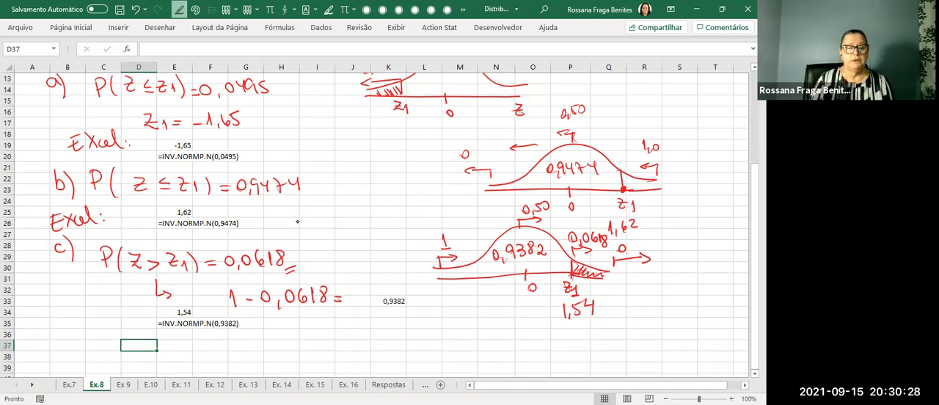
drag(104, 342, 104, 363)
mouse_move(122, 336)
mouse_down()
mouse_move(117, 358)
mouse_move(200, 357)
mouse_up()
mouse_move(202, 338)
mouse_down()
mouse_move(205, 358)
mouse_move(249, 350)
mouse_up()
mouse_move(259, 346)
mouse_down()
mouse_move(255, 355)
mouse_move(288, 354)
mouse_up()
drag(297, 336, 299, 352)
drag(311, 337, 310, 352)
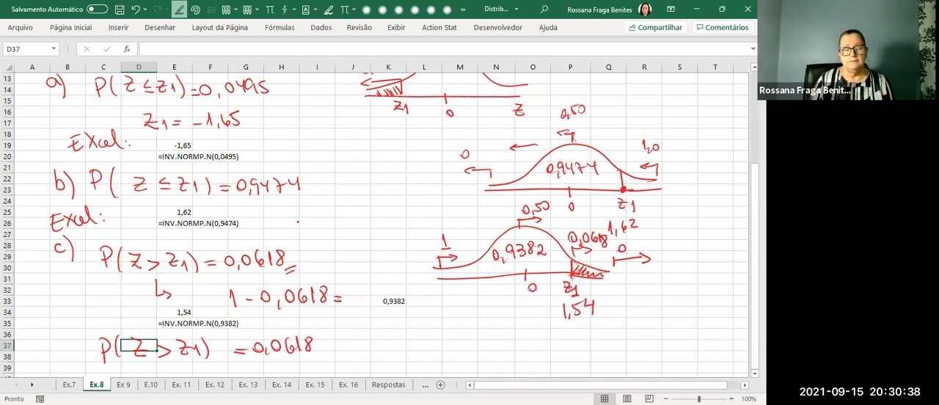
key(Escape)
Enter the formula =INV.NORMP.N(0,0618) in cell K37.
click(383, 346)
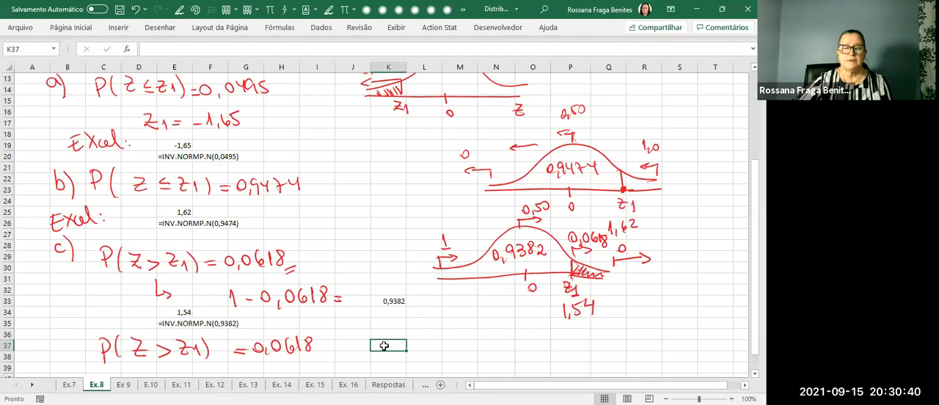
text(=inv)
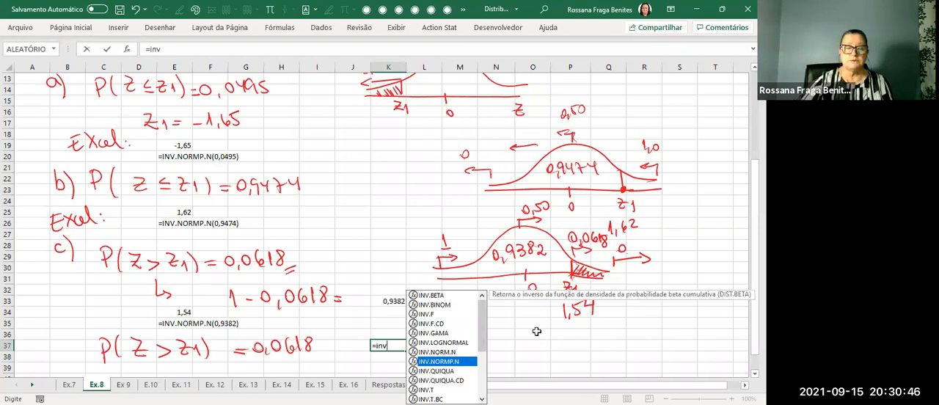
key(Tab)
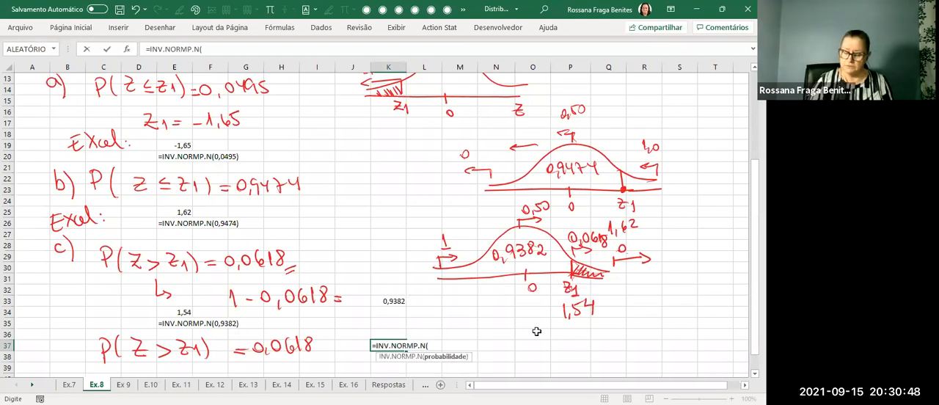
text(0,0618)
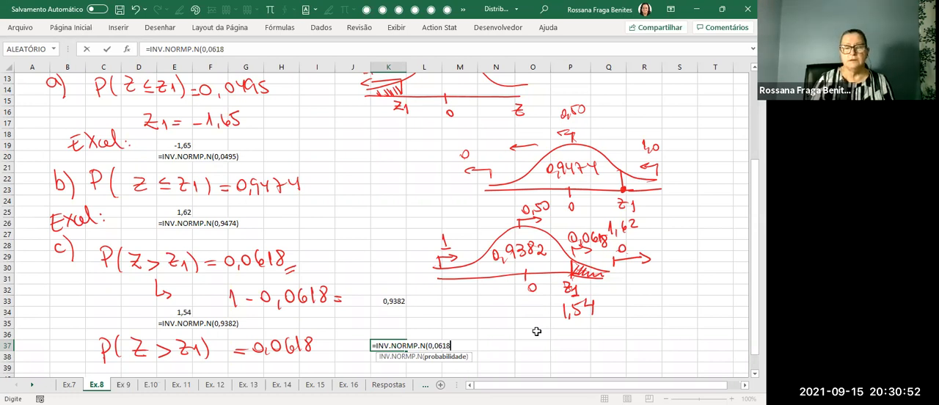
key(Return)
Reduce the number format of cell K37 to two decimal places.
click(396, 346)
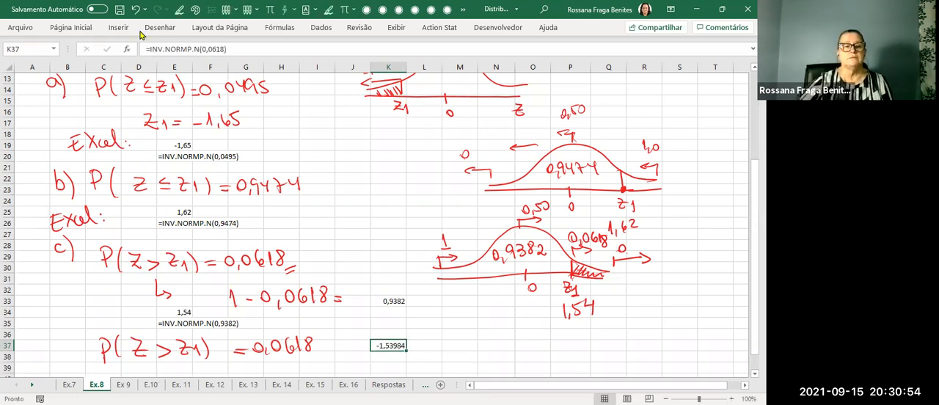
click(70, 27)
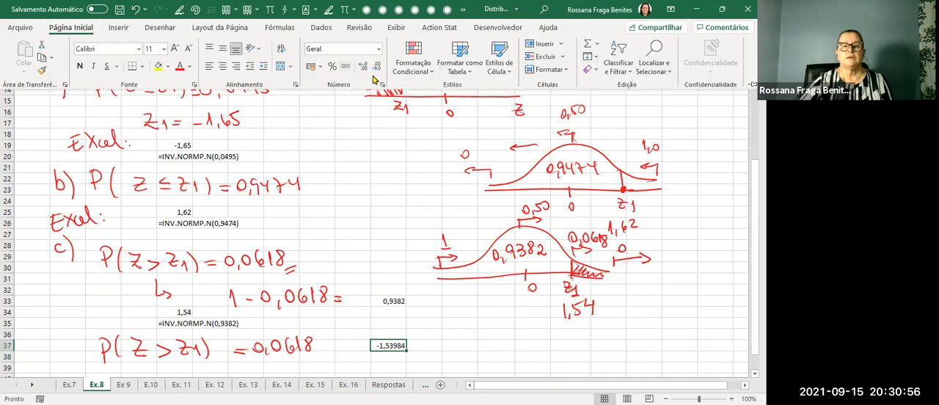
click(376, 66)
click(377, 66)
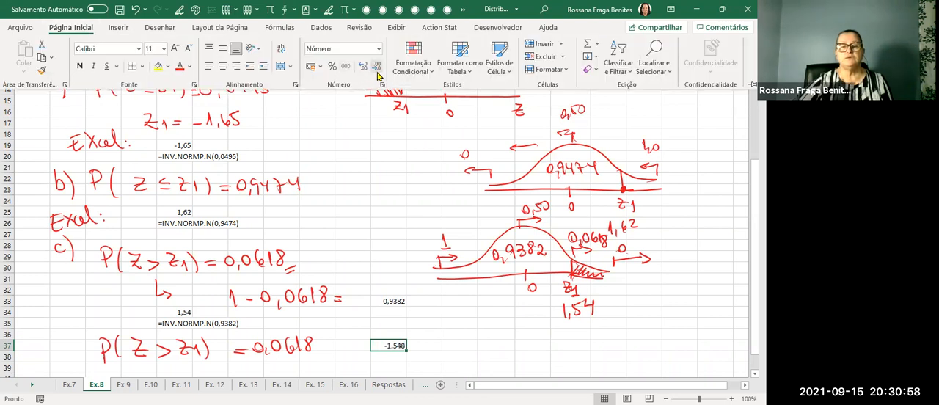
click(376, 66)
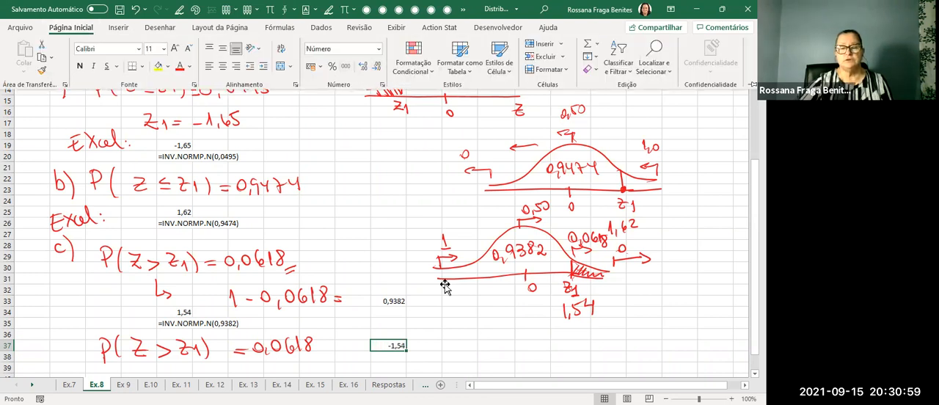
click(473, 309)
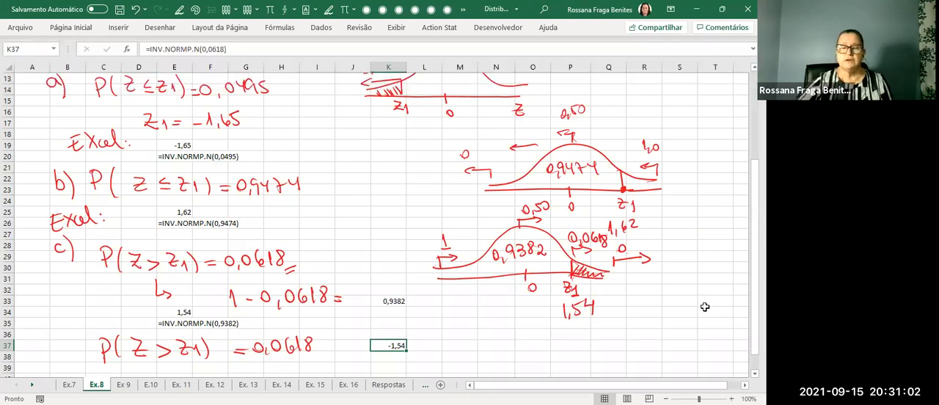
Sketch a second normal curve beside K37, labelling -1,54 and 0 on its axis and 0,0618 over the left tail.
scroll(705, 306, down, 1)
scroll(706, 311, down, 1)
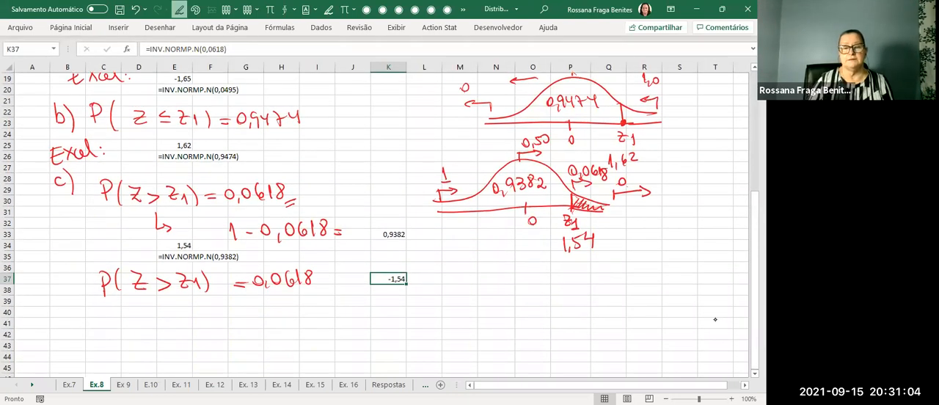
drag(452, 290, 605, 283)
mouse_move(450, 282)
mouse_down()
mouse_move(502, 259)
mouse_move(618, 279)
mouse_up()
drag(493, 265, 493, 286)
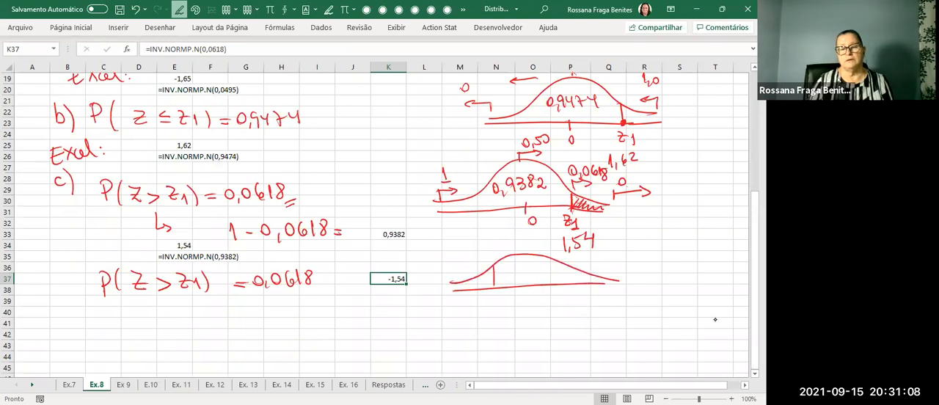
drag(473, 313, 511, 309)
drag(532, 286, 542, 301)
drag(478, 273, 468, 284)
mouse_move(458, 253)
mouse_down()
mouse_move(456, 262)
mouse_move(480, 253)
mouse_up()
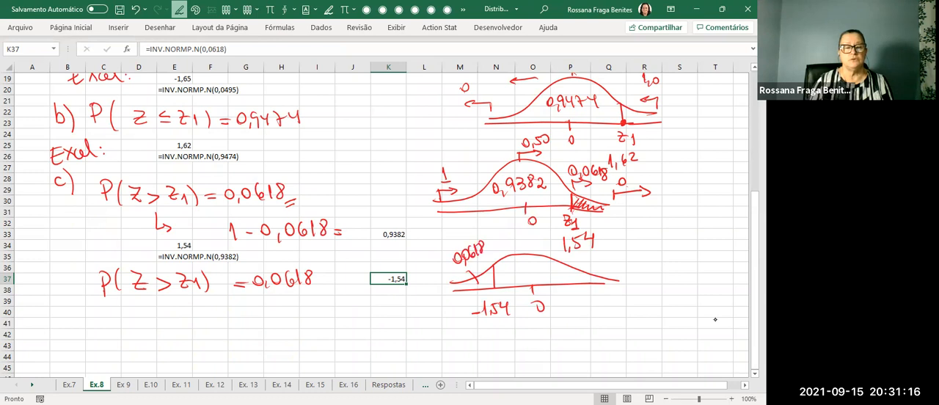
Underline 0,0618 in the row 37 statement and handwrite P(Z < -1,54) = 0,0618 beneath cell K37.
drag(291, 296, 310, 291)
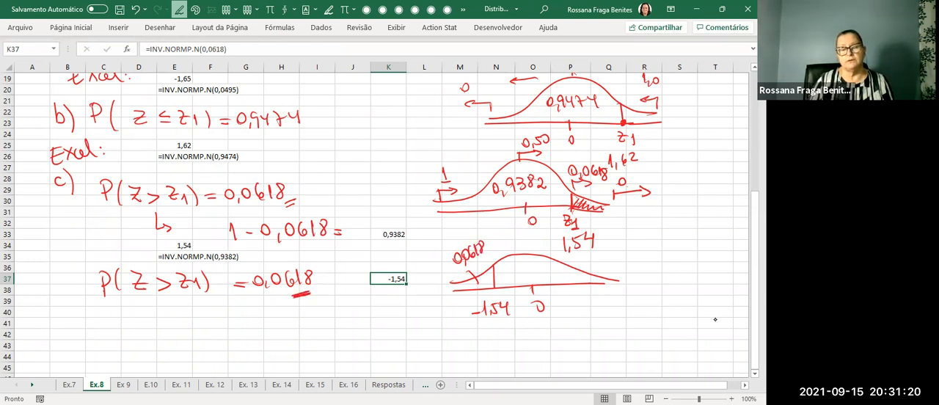
mouse_move(363, 320)
mouse_down()
mouse_move(369, 308)
mouse_move(375, 317)
mouse_move(426, 309)
mouse_up()
mouse_move(425, 301)
mouse_down()
mouse_move(436, 315)
mouse_move(452, 311)
mouse_move(452, 325)
mouse_move(431, 329)
mouse_move(437, 339)
mouse_up()
drag(444, 328, 458, 339)
drag(467, 327, 465, 329)
Circle the row 37 statement's 0,0618, handwrite the note "trocar o sinal do Z." with an arrow to it, and mark K37's value.
mouse_move(329, 261)
mouse_down()
mouse_move(308, 257)
mouse_move(336, 282)
mouse_move(323, 258)
mouse_up()
drag(262, 305, 244, 324)
drag(244, 313, 253, 322)
drag(120, 336, 124, 347)
mouse_move(116, 316)
mouse_down()
mouse_move(138, 346)
mouse_move(179, 339)
mouse_up()
drag(202, 320, 201, 322)
mouse_move(179, 350)
mouse_down()
mouse_move(176, 360)
mouse_move(202, 358)
mouse_move(256, 330)
mouse_move(253, 342)
mouse_move(289, 342)
mouse_up()
click(296, 336)
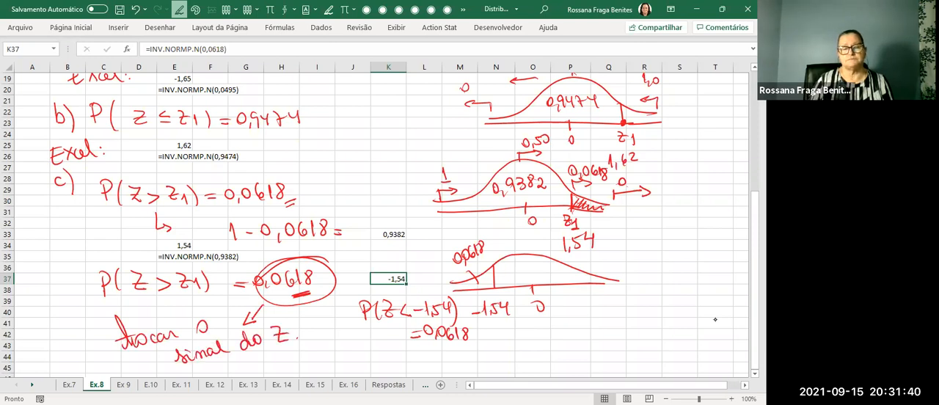
drag(412, 280, 402, 292)
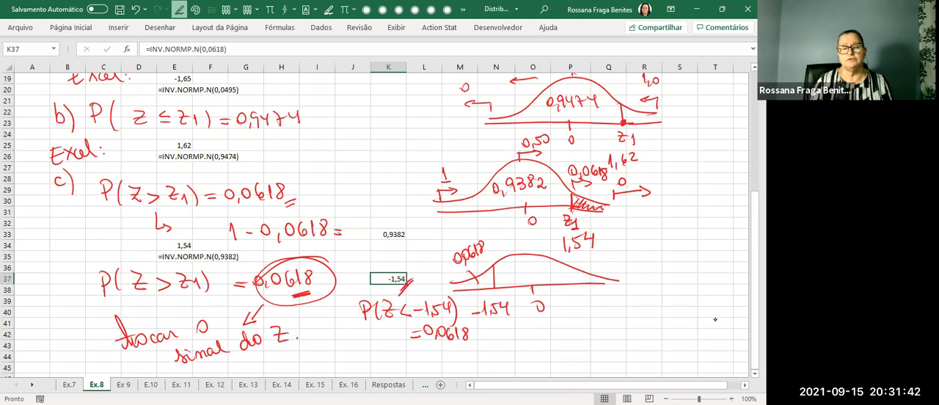
key(Escape)
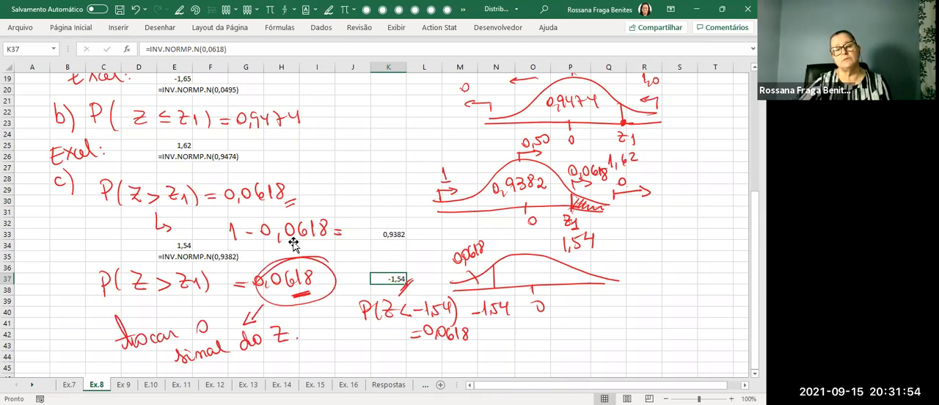
Switch to tabela_normal.pdf in the browser, circle 0,9382 in the positive z table, and mark row 1,5 and column 0,04.
click(400, 239)
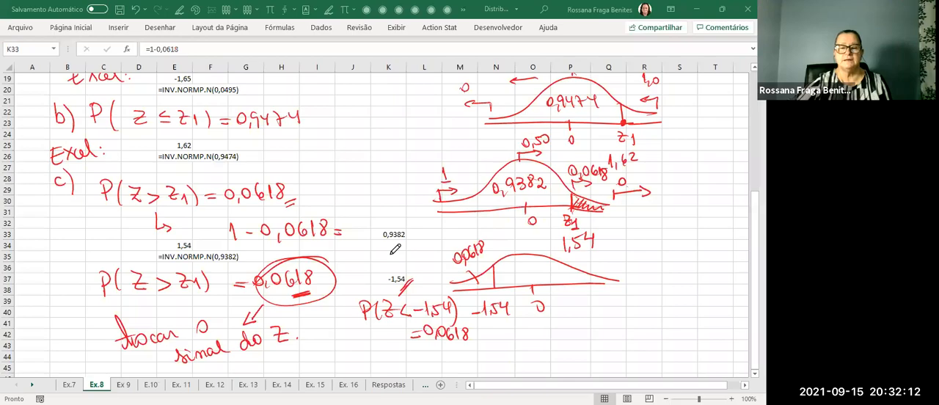
key(alt+Tab)
scroll(397, 253, down, 5)
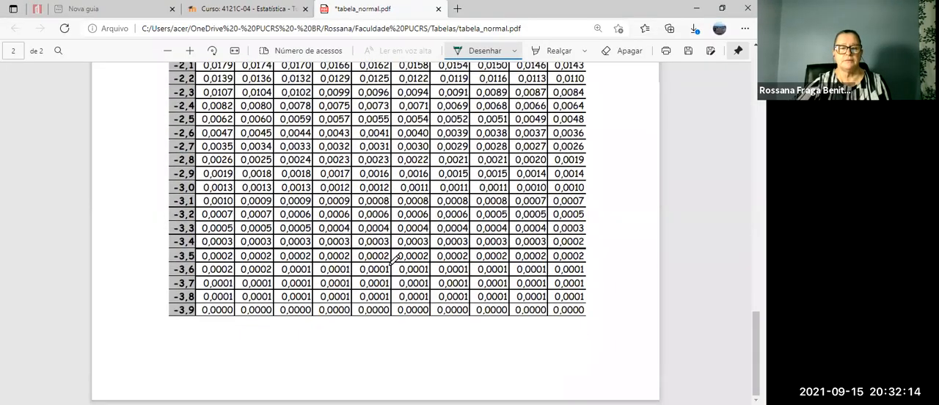
scroll(396, 256, up, 10)
scroll(395, 260, up, 10)
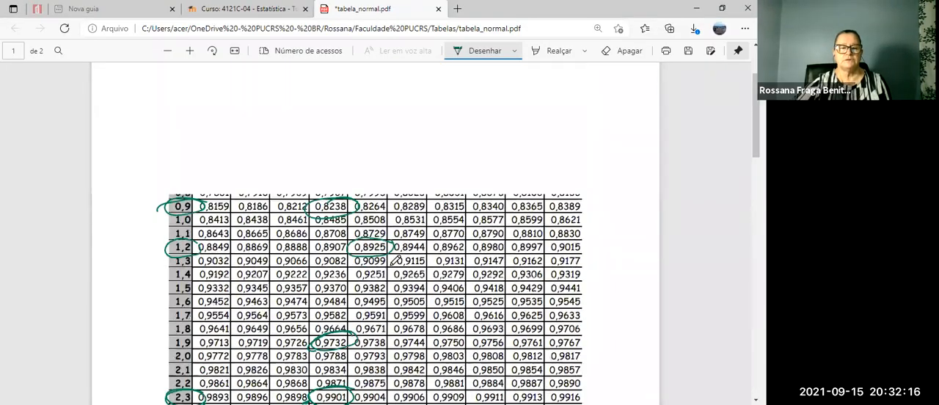
scroll(395, 261, down, 2)
scroll(394, 261, up, 2)
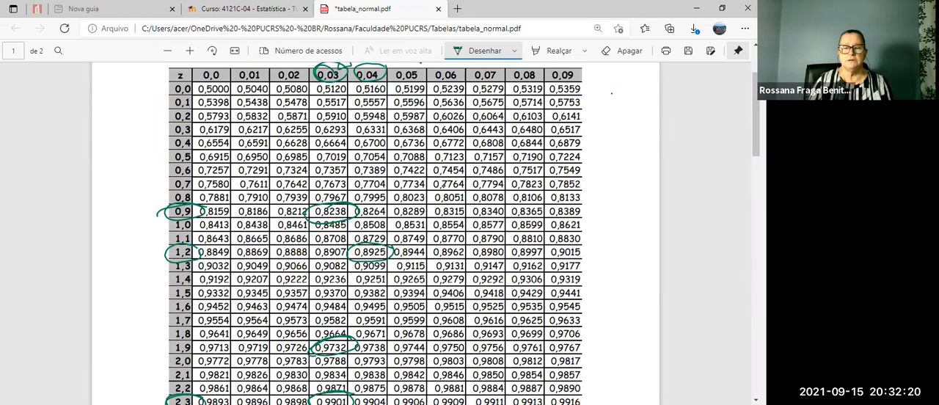
mouse_move(389, 288)
mouse_down()
mouse_move(364, 307)
mouse_move(356, 284)
mouse_move(380, 308)
mouse_up()
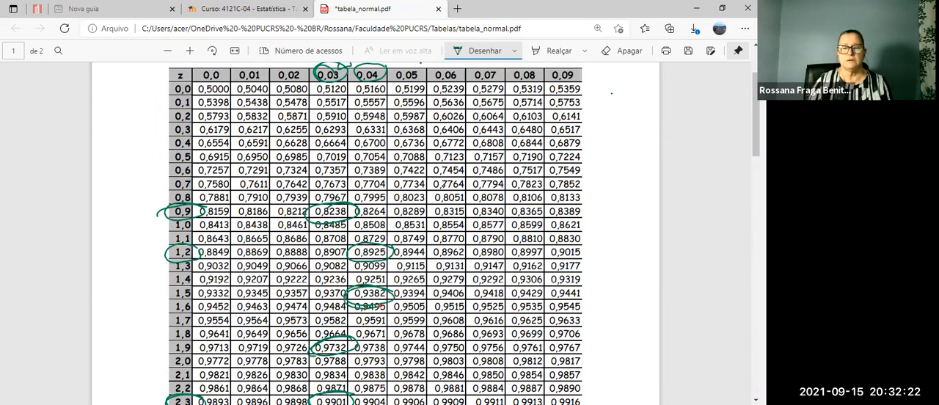
drag(193, 294, 187, 305)
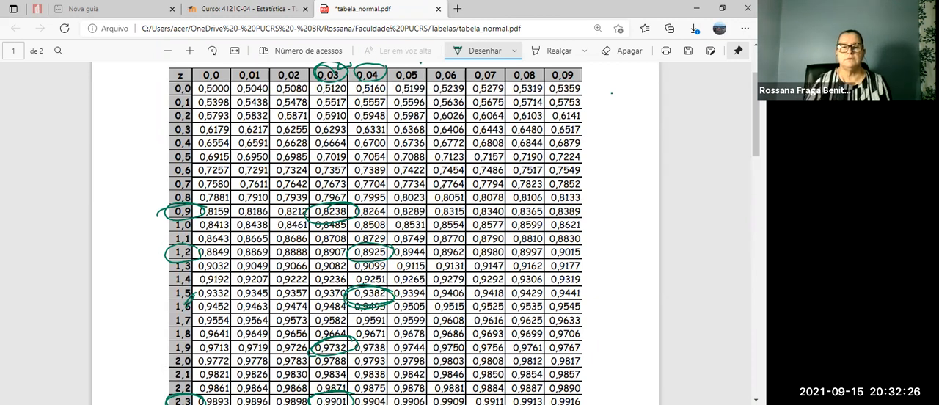
drag(375, 87, 390, 82)
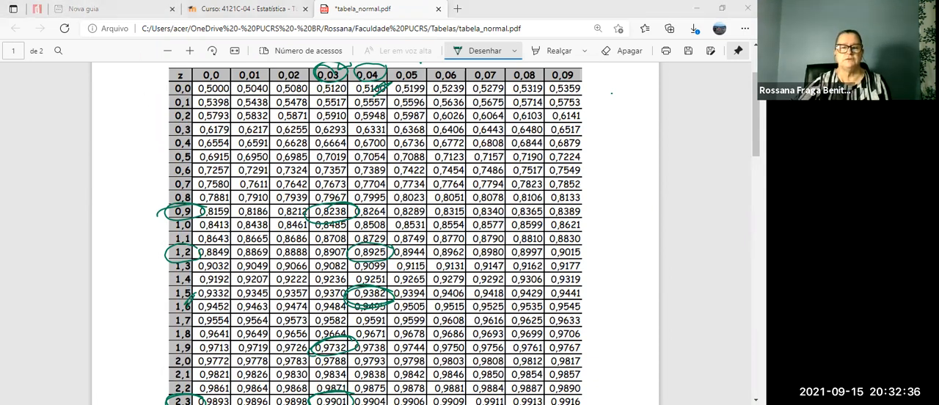
Return to the Excel sheet, handwrite d) P(Z ≥ z1) = 0,8212 below item c, and draw an arrow pointing to its ≥ sign.
key(alt+Tab)
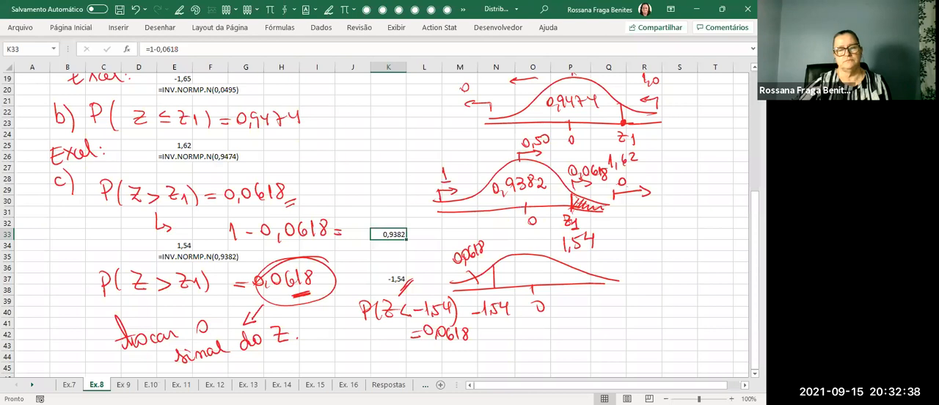
scroll(402, 260, down, 1)
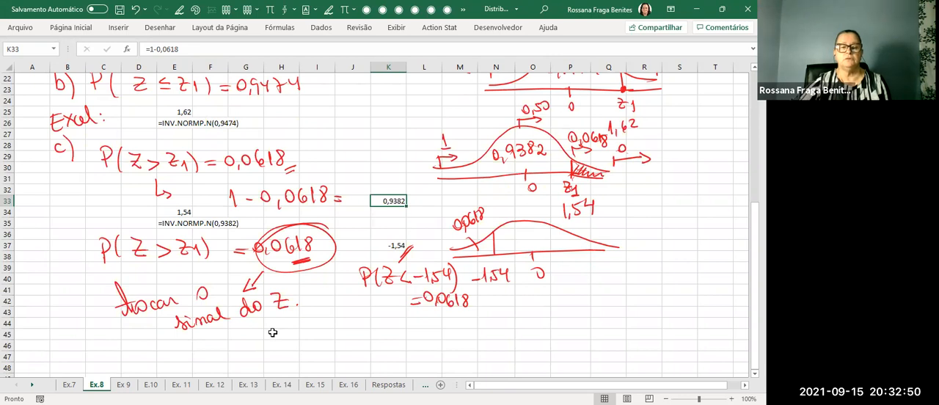
scroll(272, 333, up, 7)
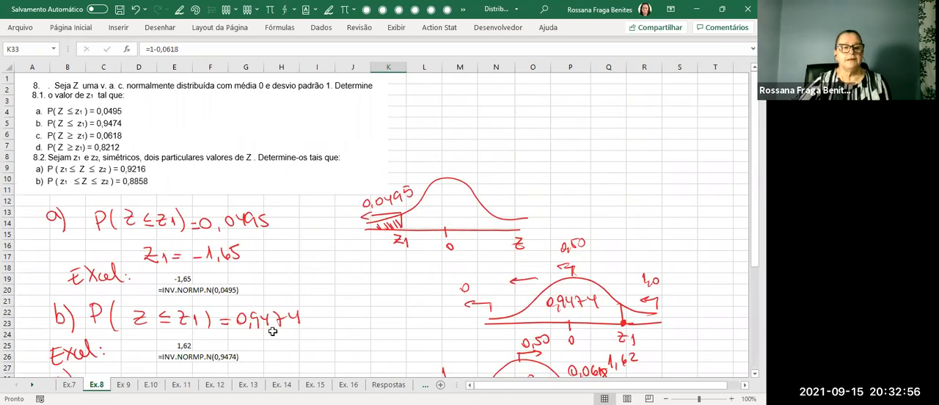
scroll(273, 331, down, 7)
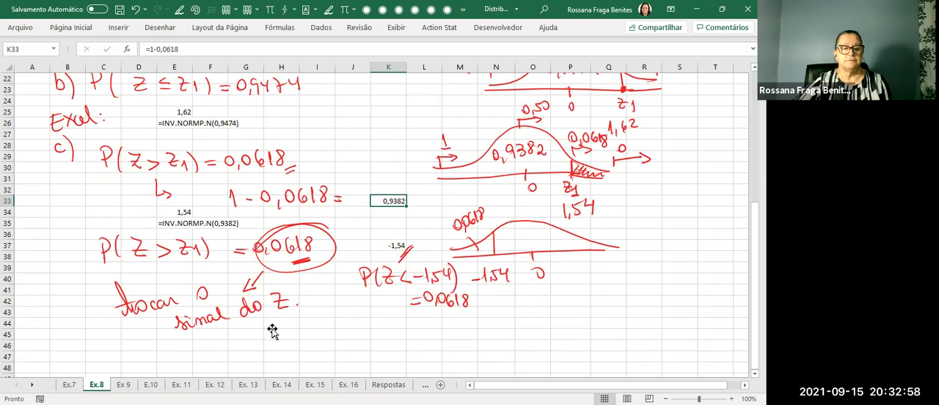
scroll(273, 331, down, 2)
click(178, 9)
drag(80, 288, 80, 297)
drag(81, 269, 81, 301)
drag(86, 270, 86, 304)
mouse_move(119, 284)
mouse_down()
mouse_move(119, 305)
mouse_move(116, 295)
mouse_up()
mouse_move(134, 282)
mouse_down()
mouse_move(133, 307)
mouse_move(161, 301)
mouse_up()
mouse_move(162, 303)
mouse_down()
mouse_move(207, 311)
mouse_move(231, 298)
mouse_up()
drag(223, 303, 230, 303)
drag(243, 291, 304, 302)
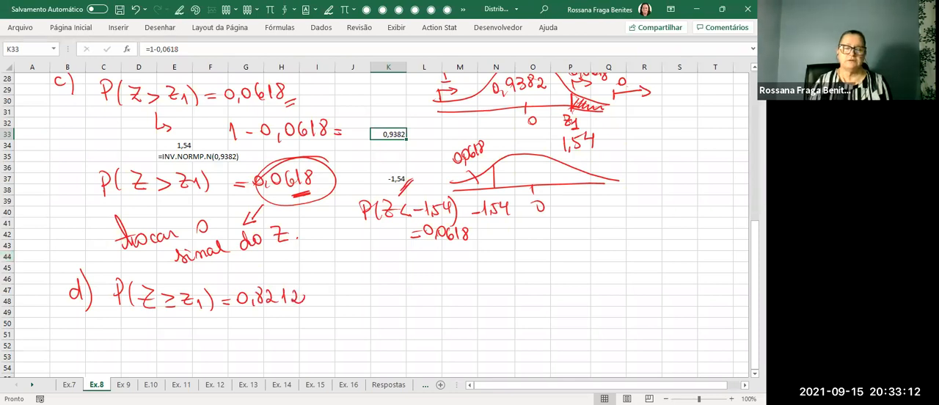
mouse_move(170, 317)
mouse_down()
mouse_move(172, 344)
mouse_move(170, 316)
mouse_move(176, 328)
mouse_up()
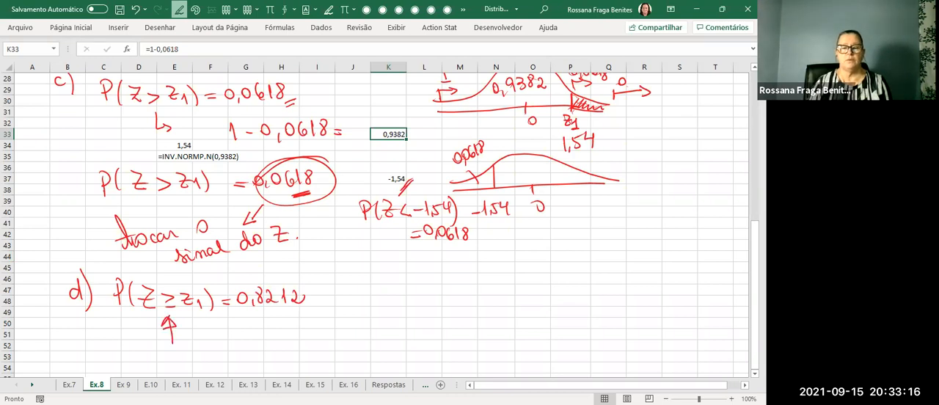
Handwrite 1 − 0,8212 = beside item d, mark its 0,8212, and enter =1-0,8212 in cell O48.
mouse_move(388, 290)
mouse_down()
mouse_move(387, 307)
mouse_move(419, 293)
mouse_up()
mouse_move(430, 298)
mouse_down()
mouse_move(441, 292)
mouse_move(457, 301)
mouse_up()
mouse_move(463, 290)
mouse_down()
mouse_move(463, 304)
mouse_move(487, 305)
mouse_up()
drag(498, 301, 506, 301)
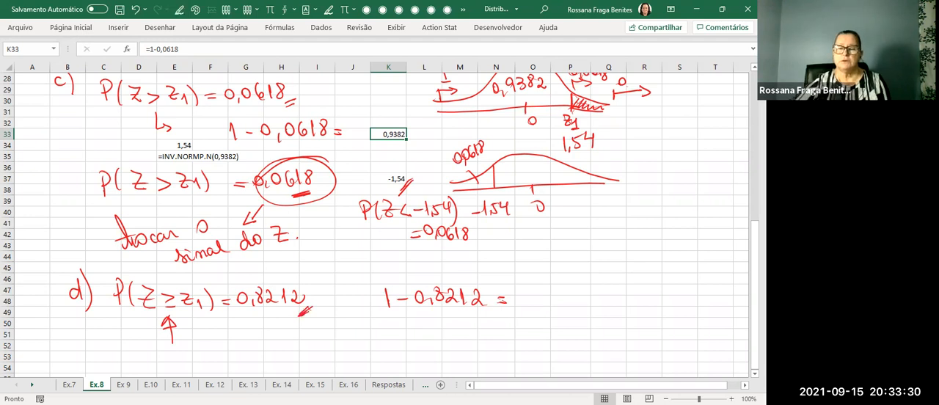
click(540, 302)
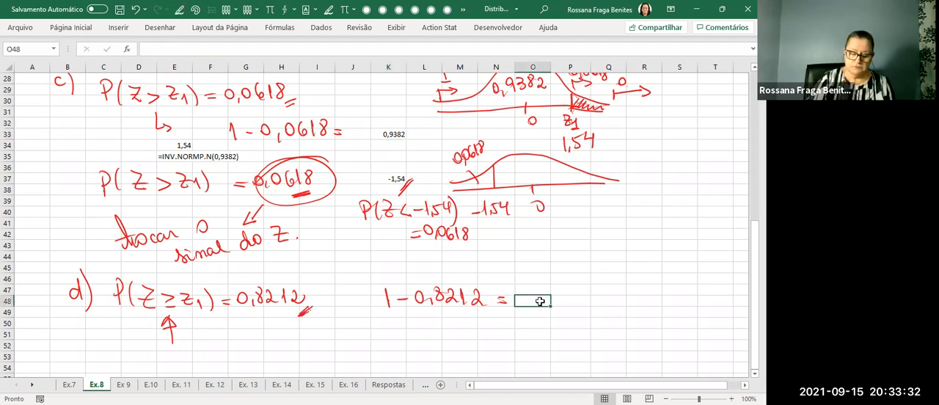
text(=)
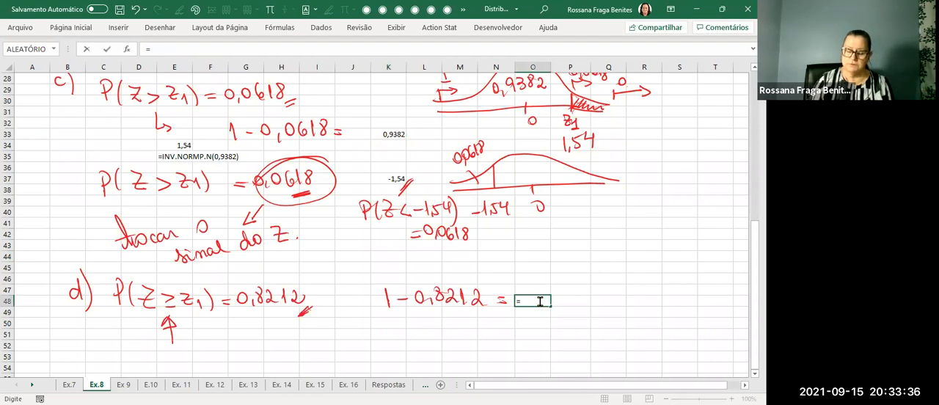
text(1-0,8212)
key(Return)
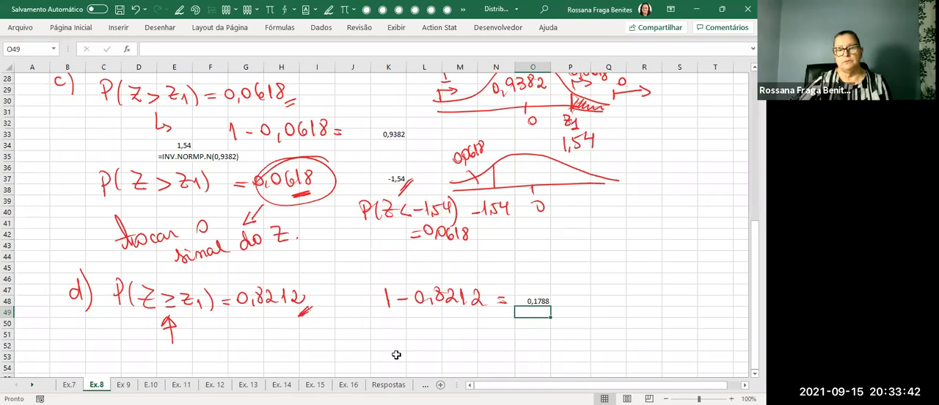
Sketch a normal curve above cell O48 with 0 marked at its centre and a rightward arrow labelled 0,5 at the peak.
drag(528, 279, 664, 279)
drag(522, 275, 555, 264)
mouse_move(597, 219)
mouse_down()
mouse_move(706, 272)
mouse_move(686, 280)
mouse_move(702, 279)
mouse_up()
drag(609, 275, 609, 285)
drag(619, 288, 622, 290)
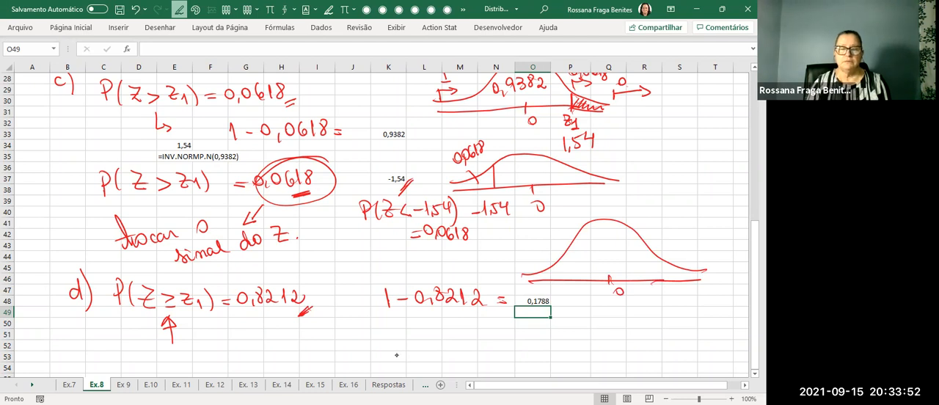
drag(607, 209, 627, 190)
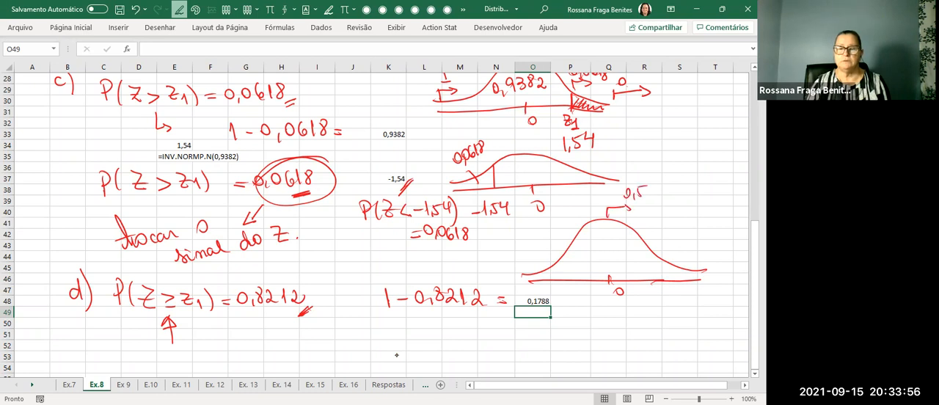
Mark 1 at the sketch's left tail, draw the z1 boundary, label the area to its right 0,8212, and link the left area to circled O48.
drag(527, 262, 527, 272)
mouse_move(527, 263)
mouse_down()
mouse_move(538, 262)
mouse_move(530, 252)
mouse_move(576, 260)
mouse_move(576, 281)
mouse_up()
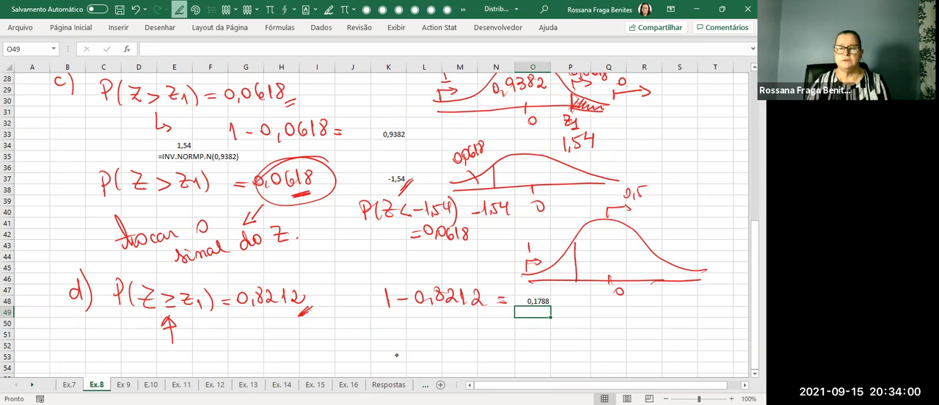
mouse_move(596, 237)
mouse_down()
mouse_move(602, 251)
mouse_move(609, 239)
mouse_up()
drag(615, 241, 645, 252)
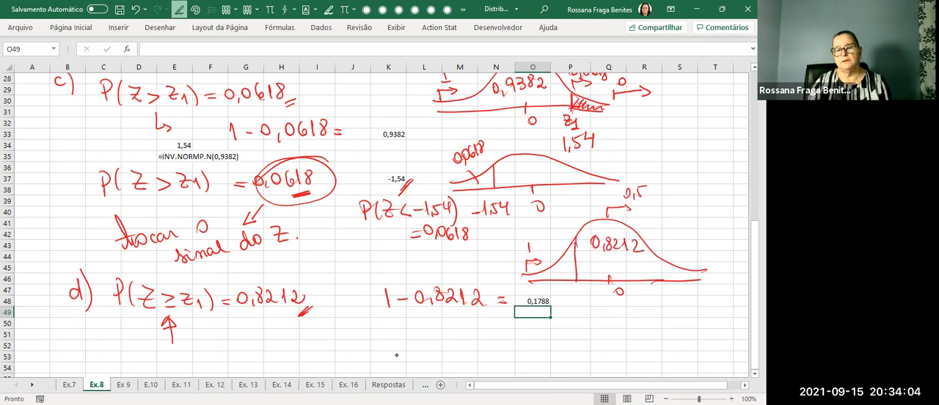
drag(584, 264, 615, 265)
drag(612, 262, 612, 268)
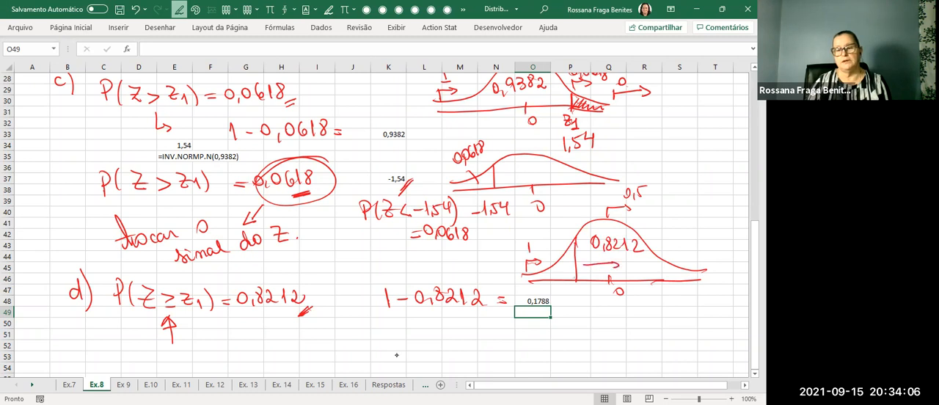
drag(557, 275, 579, 274)
mouse_move(556, 276)
mouse_down()
mouse_move(518, 302)
mouse_move(563, 293)
mouse_move(560, 256)
mouse_up()
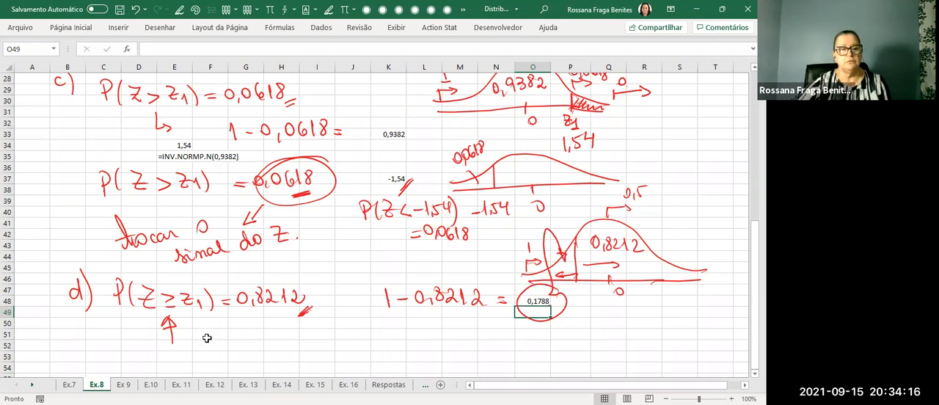
Handwrite Excel: below item d and enter =INV.NORMP.N(0,1788) in cell G52.
mouse_move(153, 342)
mouse_down()
mouse_move(138, 356)
mouse_move(195, 357)
mouse_up()
key(Escape)
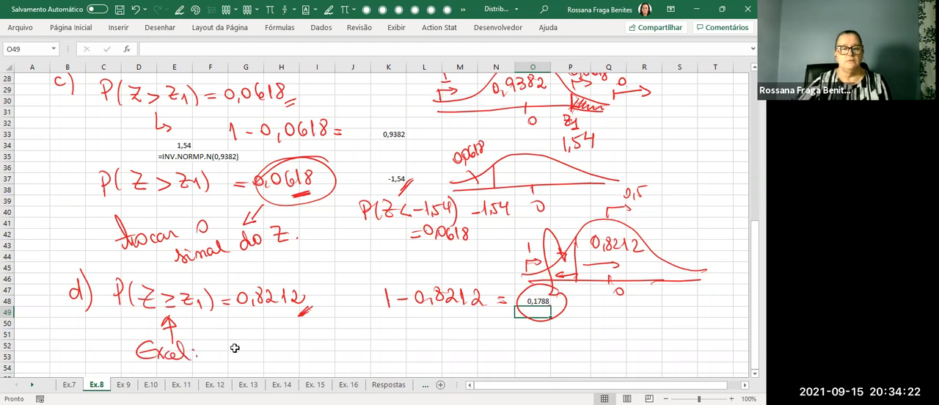
click(234, 346)
text(=)
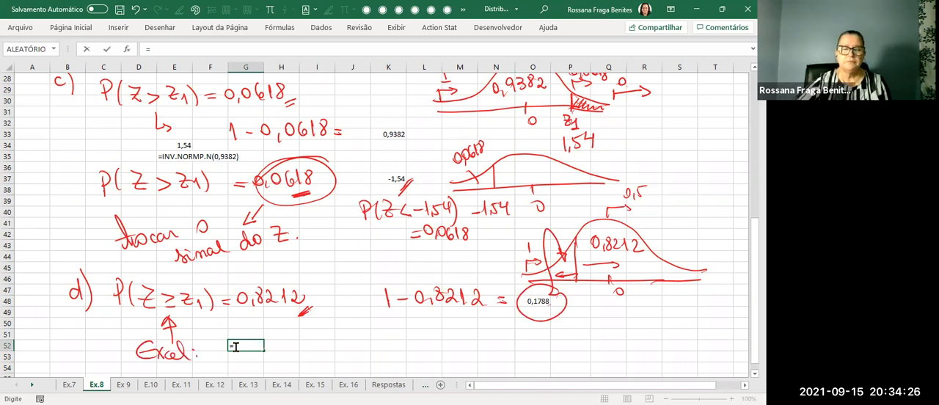
text(inv)
click(308, 358)
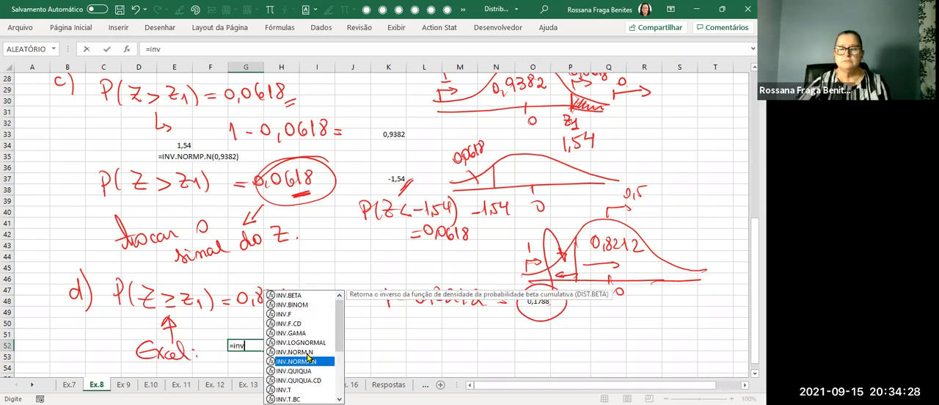
double_click(308, 360)
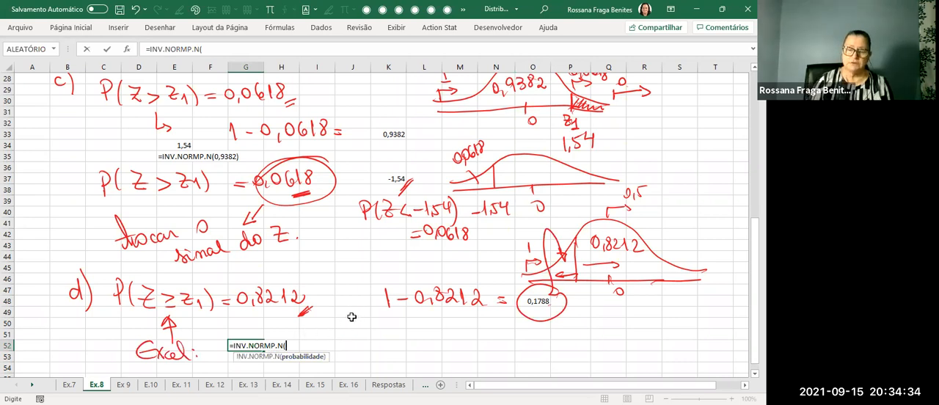
text(0,1788)
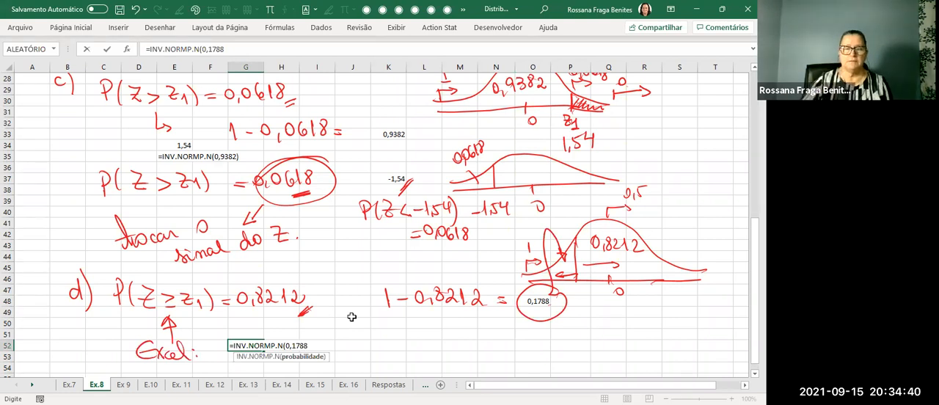
key(Return)
Format G52 as a number with two decimals, and label the boundary of item d's sketch z1 = −0,92.
scroll(352, 316, down, 1)
click(263, 314)
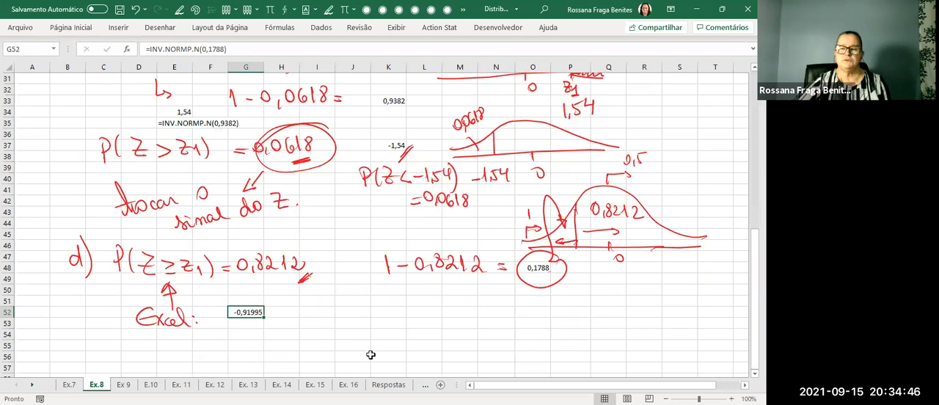
click(83, 29)
click(375, 67)
click(374, 68)
click(375, 69)
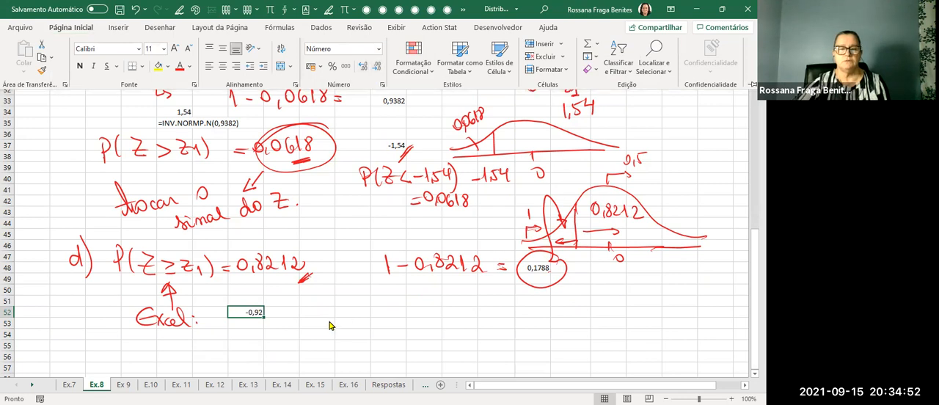
click(329, 317)
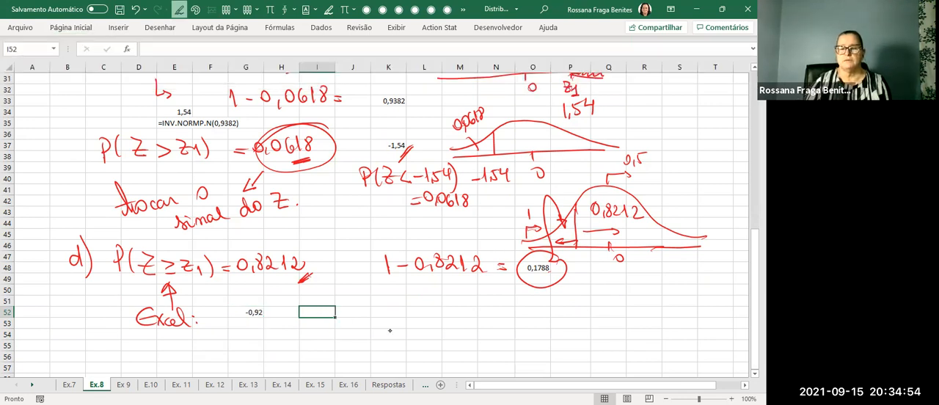
drag(567, 254, 606, 294)
mouse_move(614, 279)
mouse_down()
mouse_move(614, 290)
mouse_move(629, 287)
mouse_up()
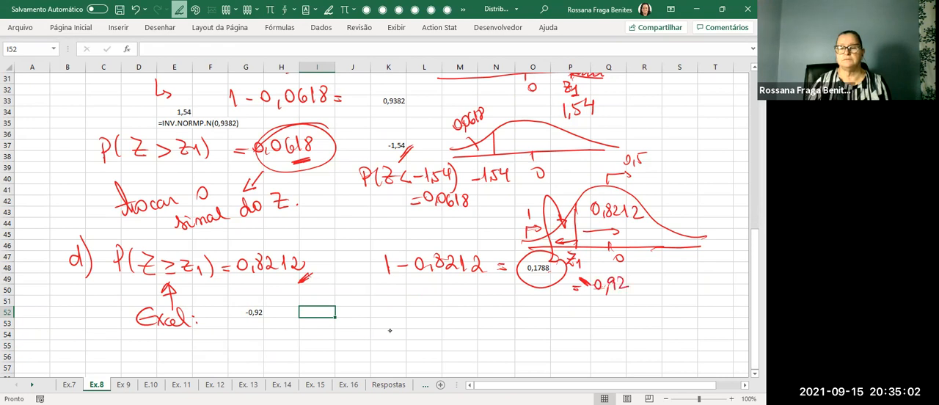
Show the formula of G52 as text in cell G53 using FÓRMULATEXTO.
click(252, 316)
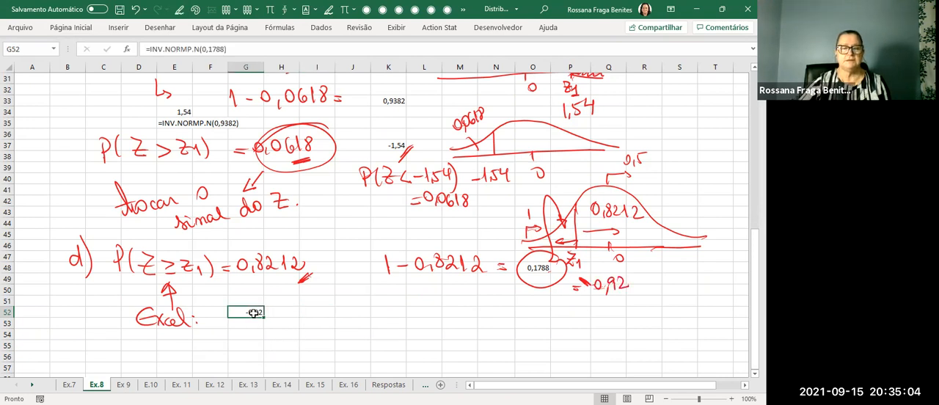
click(251, 321)
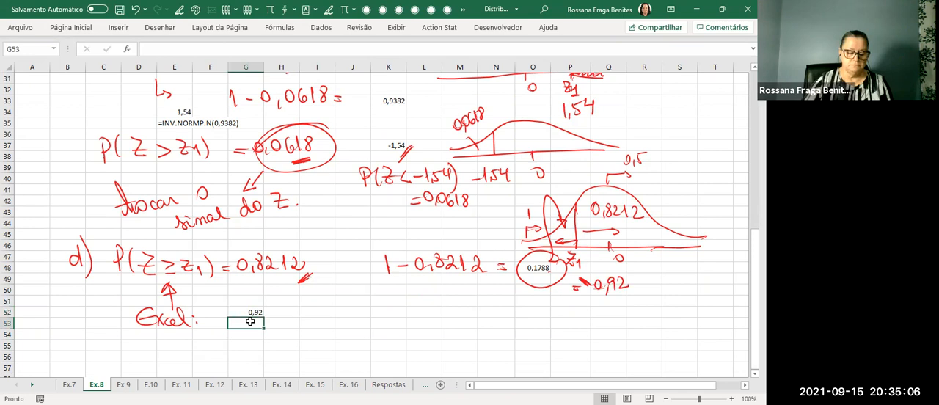
text(=)
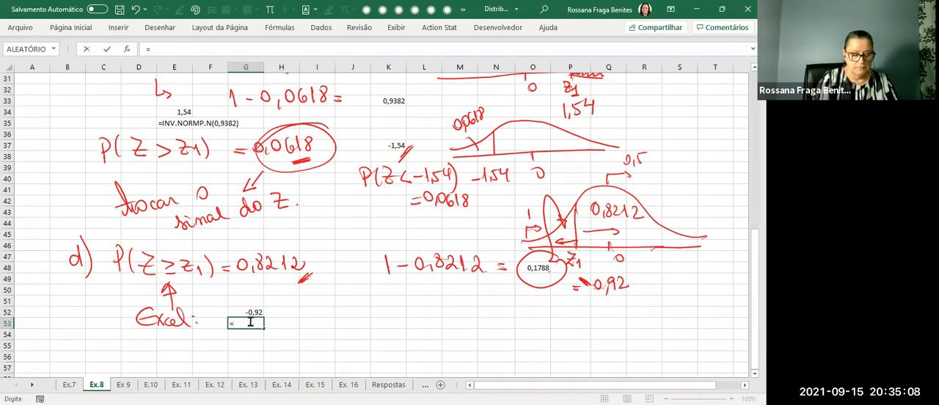
text(fórm)
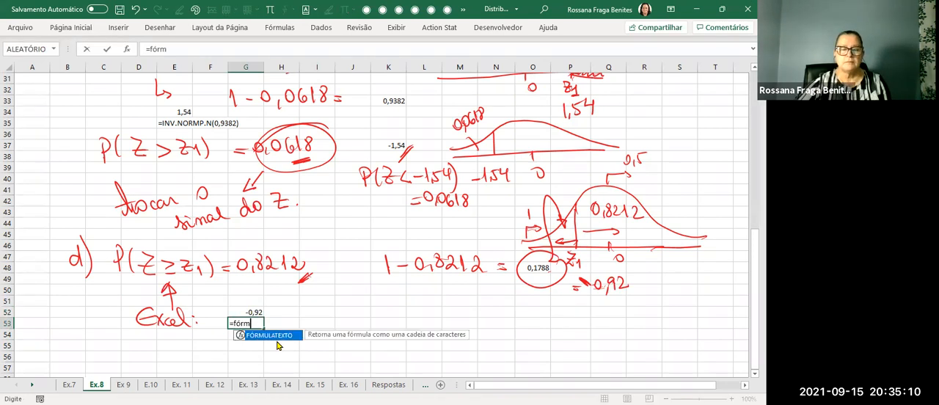
key(Tab)
click(253, 311)
key(Return)
drag(318, 355, 331, 348)
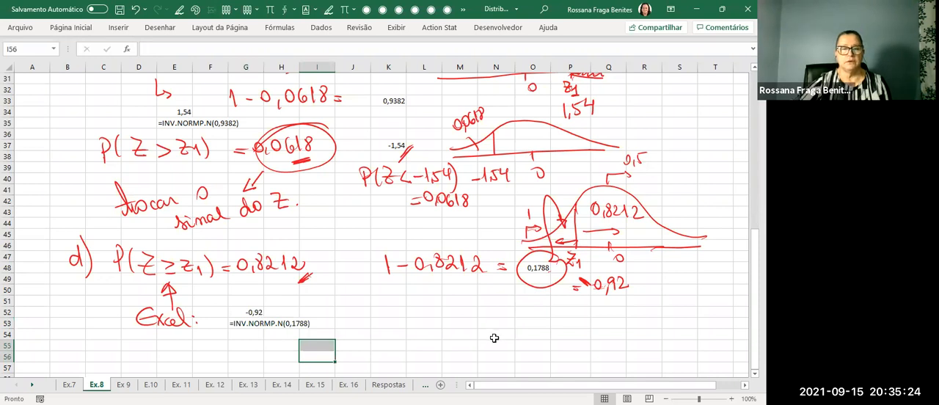
click(394, 308)
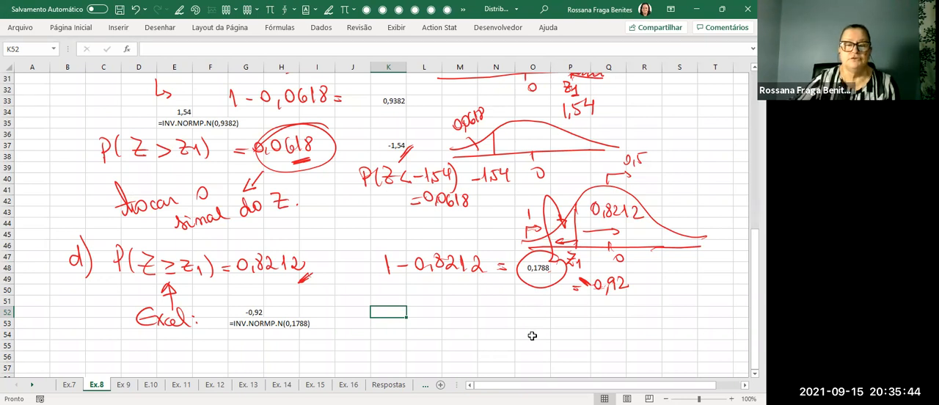
Copy the exercise 8 statement image, paste a duplicate at cell B56 below item d, and enlarge it slightly.
scroll(532, 335, up, 1)
scroll(532, 335, up, 1)
scroll(532, 335, up, 3)
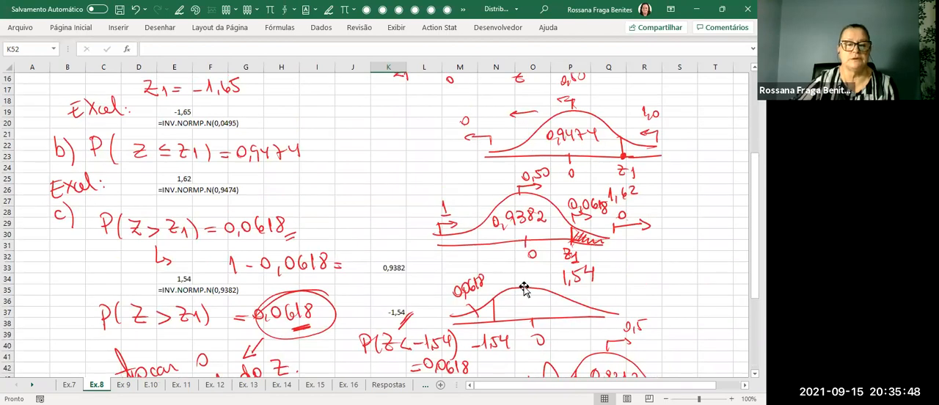
scroll(524, 289, up, 5)
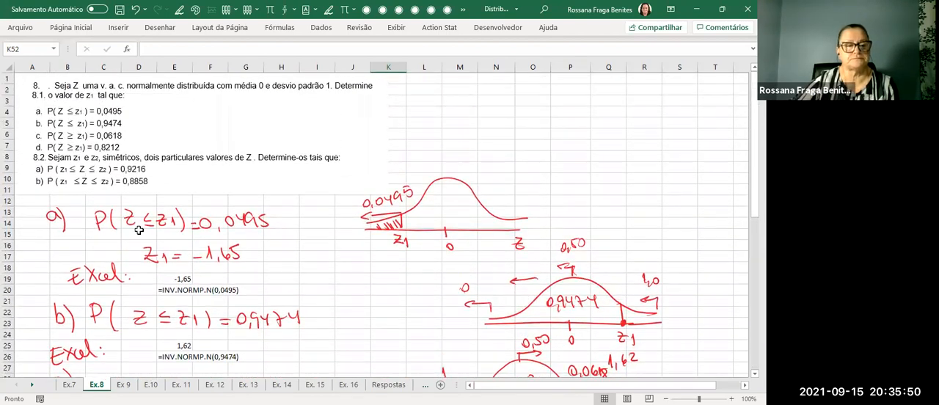
click(264, 175)
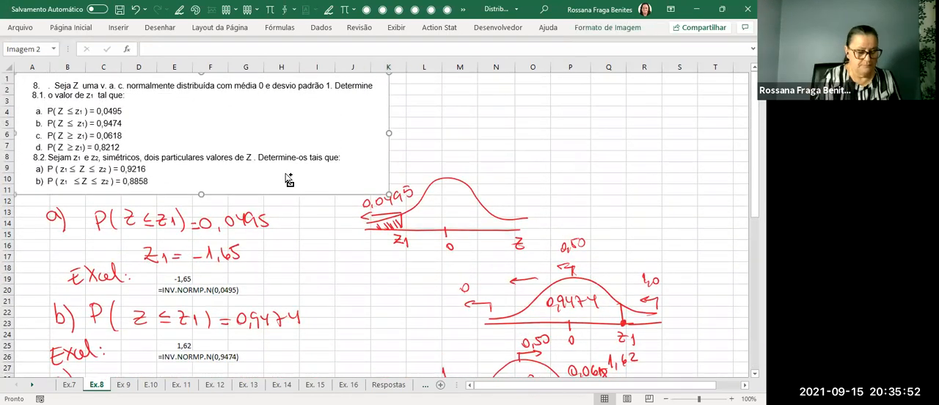
scroll(264, 135, down, 15)
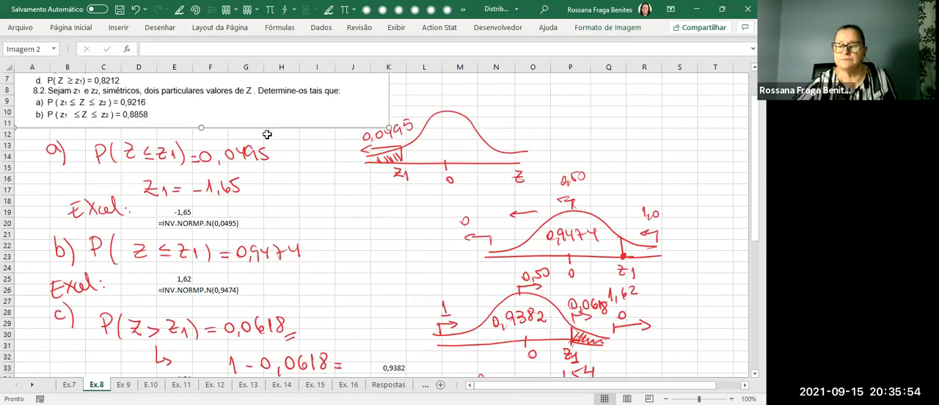
click(53, 188)
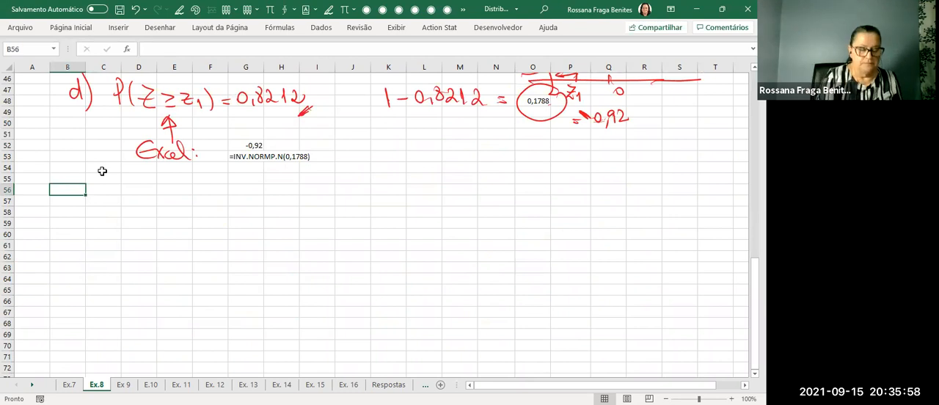
key(ctrl+v)
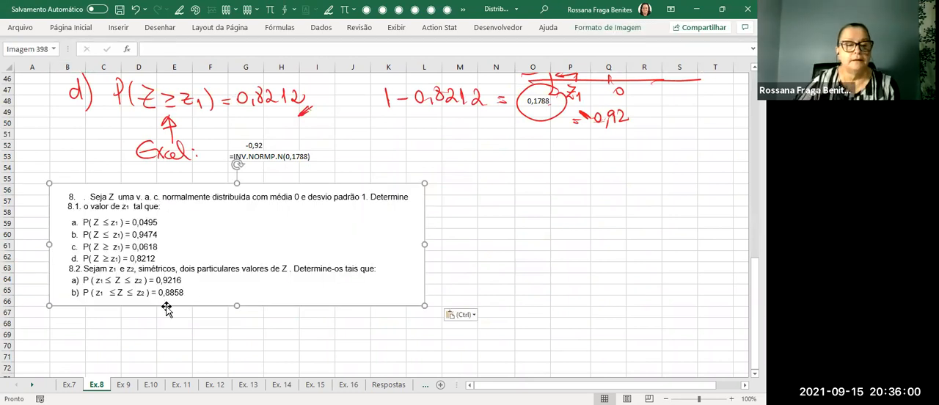
drag(425, 303, 456, 315)
click(496, 279)
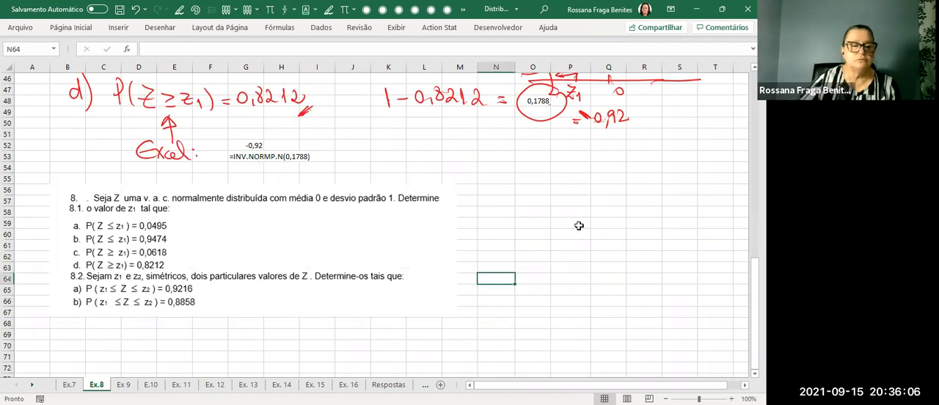
Handwrite the heading 8.2. to the right of the pasted statement image.
key(alt+4)
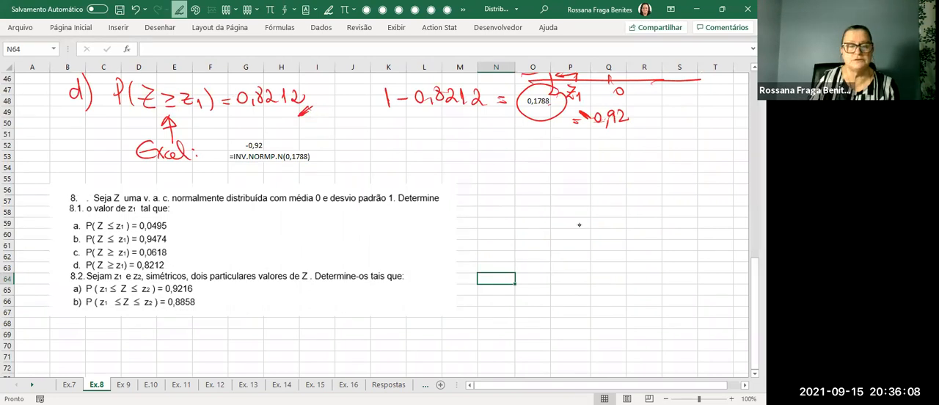
drag(490, 191, 510, 206)
click(499, 203)
click(513, 206)
key(Escape)
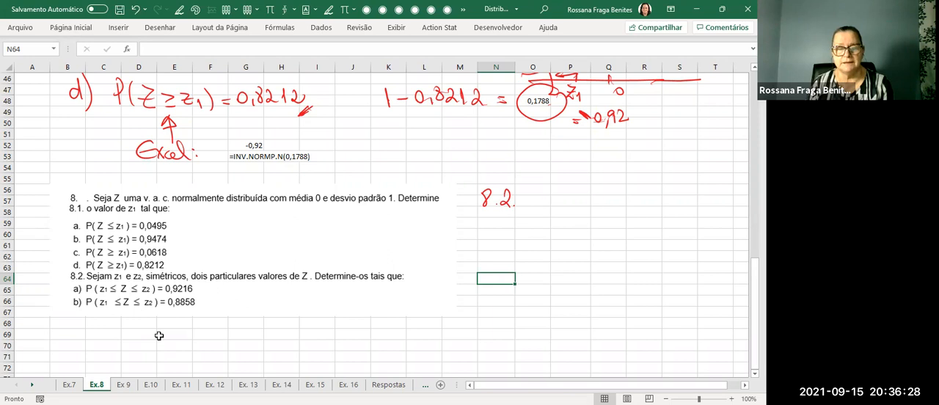
Handwrite a) P(z1 ≤ Z ≤ z2) = 0,9216 in red ink below the 8.2. heading.
key(alt+4)
drag(476, 229, 481, 238)
mouse_move(481, 217)
mouse_down()
mouse_move(480, 245)
mouse_move(500, 244)
mouse_move(500, 232)
mouse_move(518, 243)
mouse_up()
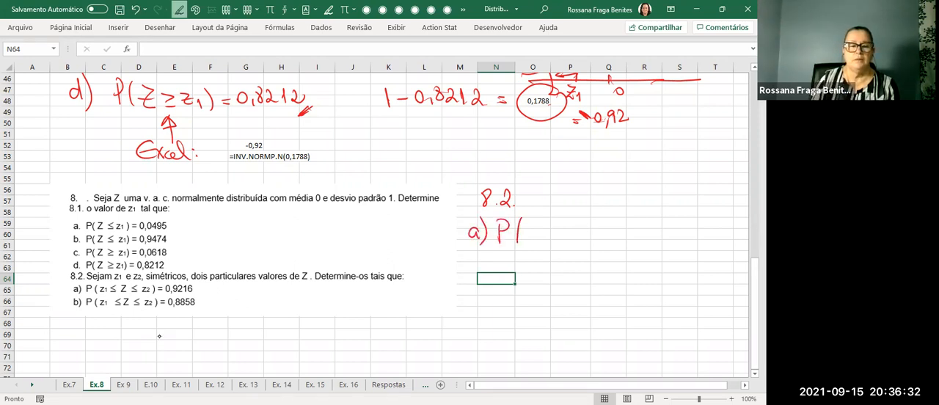
mouse_move(597, 221)
mouse_down()
mouse_move(600, 236)
mouse_move(613, 237)
mouse_move(590, 231)
mouse_up()
mouse_move(580, 234)
mouse_down()
mouse_move(590, 234)
mouse_move(557, 238)
mouse_up()
mouse_move(636, 224)
mouse_down()
mouse_move(625, 229)
mouse_move(637, 235)
mouse_up()
drag(626, 239, 658, 234)
drag(658, 234, 667, 241)
mouse_move(673, 220)
mouse_down()
mouse_move(675, 243)
mouse_move(694, 232)
mouse_up()
drag(685, 237, 695, 236)
mouse_move(706, 226)
mouse_down()
mouse_move(700, 235)
mouse_move(706, 227)
mouse_up()
drag(710, 236, 726, 237)
drag(731, 223, 730, 238)
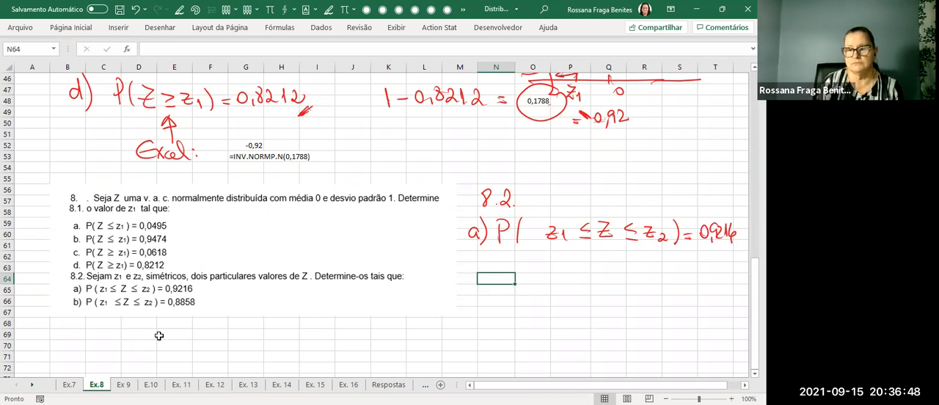
Sketch a bell curve below the item a expression, mark z1, 0, z2 and Z on its axis, and write 0,9216 in the central area.
click(179, 10)
drag(564, 296, 690, 296)
mouse_move(562, 289)
mouse_down()
mouse_move(673, 258)
mouse_move(739, 298)
mouse_up()
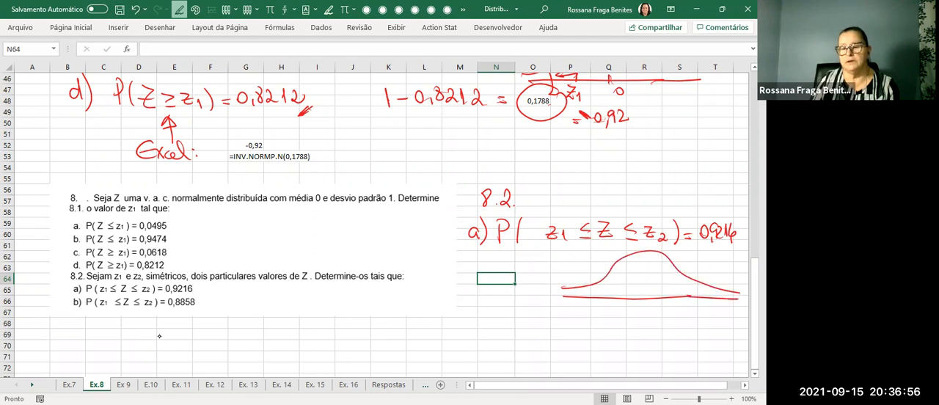
drag(646, 295, 647, 305)
drag(727, 306, 737, 319)
mouse_move(609, 270)
mouse_down()
mouse_move(610, 299)
mouse_move(592, 319)
mouse_move(606, 324)
mouse_up()
drag(682, 274, 692, 315)
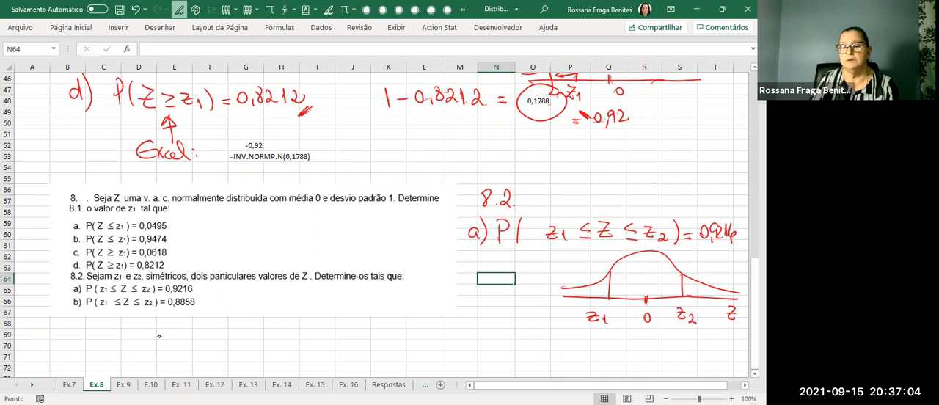
drag(629, 278, 627, 285)
drag(635, 275, 665, 284)
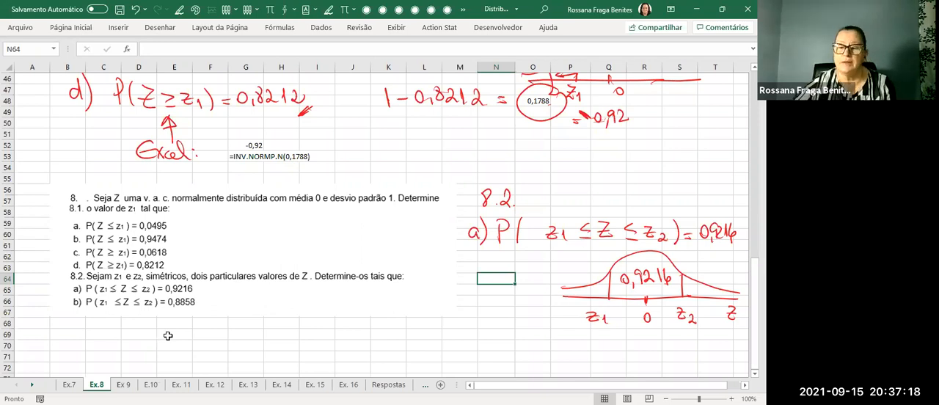
Sketch a second bell curve below the first with 0,9216 as the area left of z1, and cross it out as the wrong interpretation.
scroll(166, 336, down, 2)
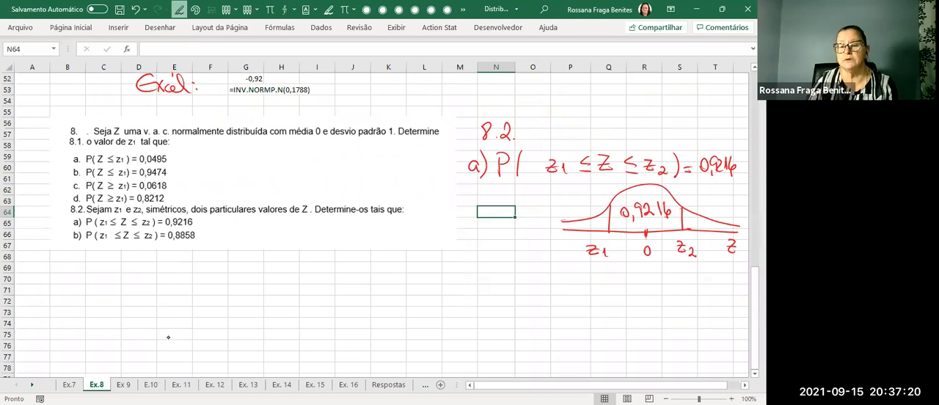
drag(562, 306, 731, 299)
mouse_move(562, 300)
mouse_down()
mouse_move(669, 268)
mouse_move(737, 298)
mouse_up()
mouse_move(675, 273)
mouse_down()
mouse_move(675, 302)
mouse_move(628, 302)
mouse_up()
mouse_move(640, 297)
mouse_down()
mouse_move(628, 302)
mouse_move(644, 307)
mouse_up()
click(637, 284)
mouse_move(633, 278)
mouse_down()
mouse_move(669, 285)
mouse_move(682, 319)
mouse_up()
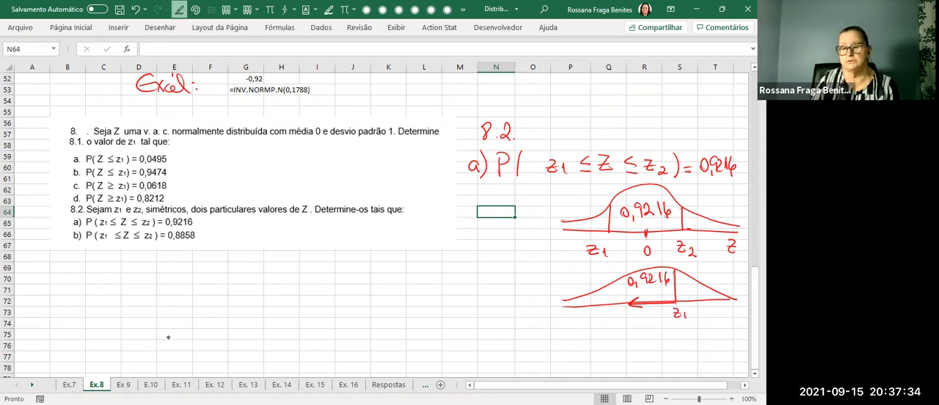
drag(603, 264, 646, 317)
drag(652, 258, 607, 328)
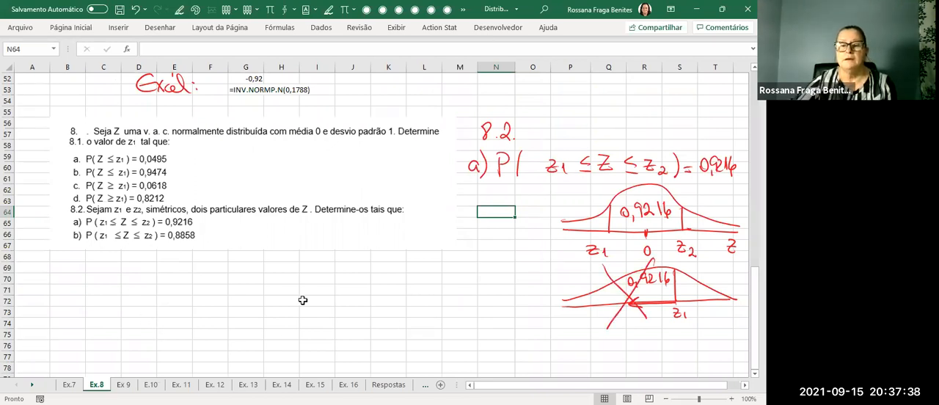
Hatch the tail left of z1 in the upper sketch and mark it with an arrow and a question mark.
click(295, 265)
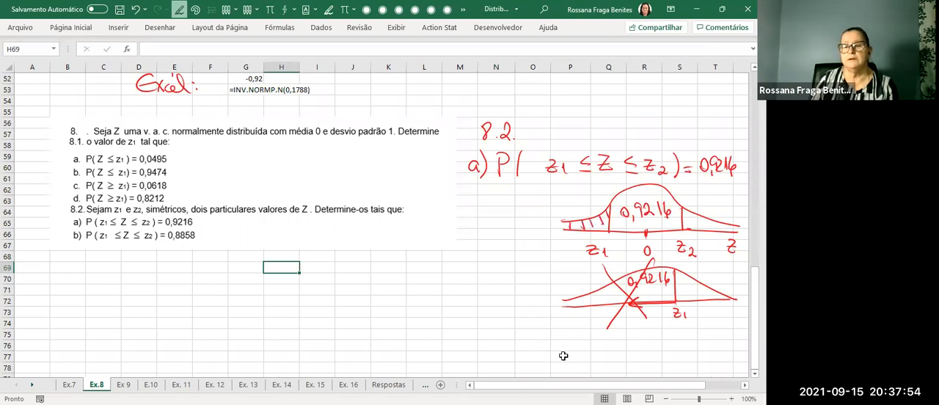
drag(612, 198, 563, 202)
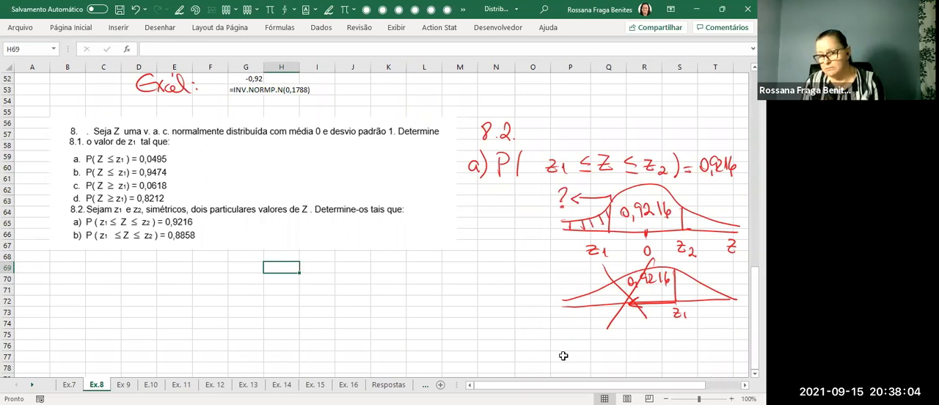
Handwrite 1 − 0,9216 = below the statement image, and calculate it in cell O69 with =1-0,9216.
click(179, 8)
mouse_move(383, 261)
mouse_down()
mouse_move(383, 273)
mouse_move(423, 264)
mouse_move(439, 277)
mouse_up()
mouse_move(448, 264)
mouse_down()
mouse_move(445, 275)
mouse_move(491, 267)
mouse_up()
drag(483, 272, 491, 272)
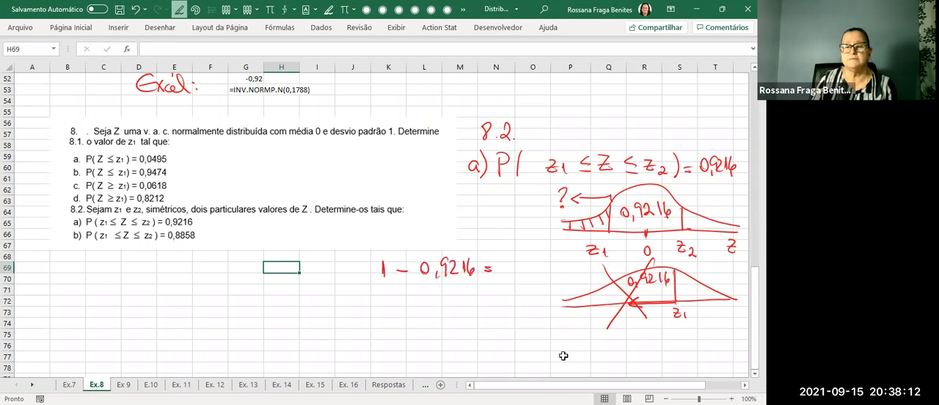
click(515, 270)
click(535, 265)
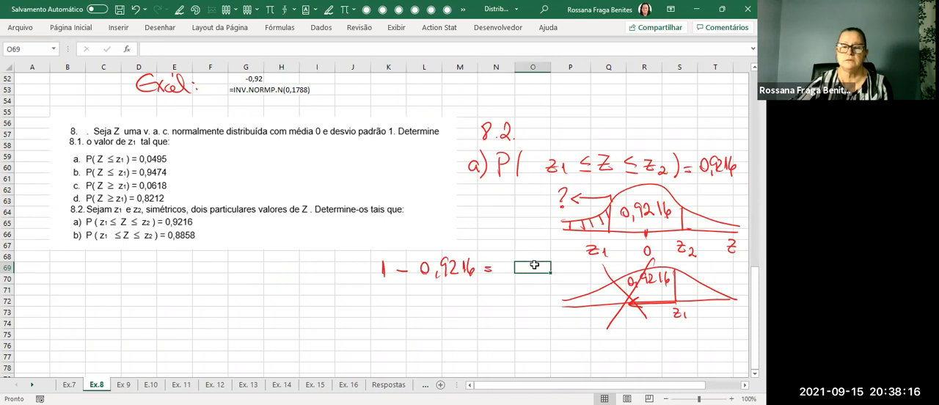
text(=)
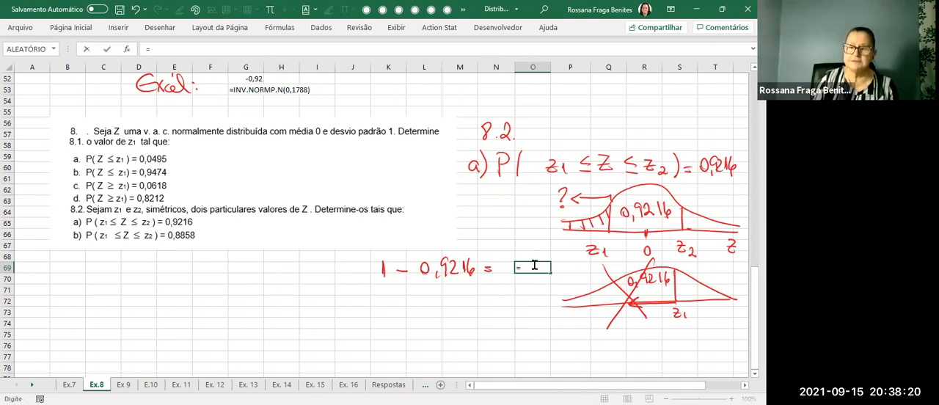
text(1-0,9216)
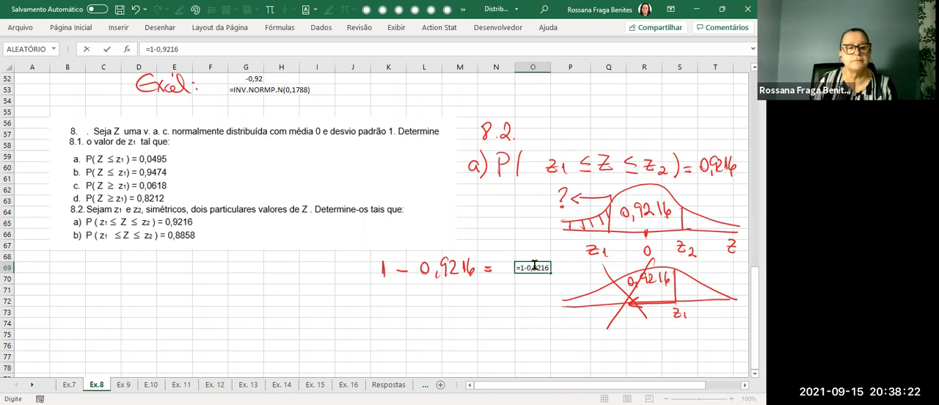
key(Return)
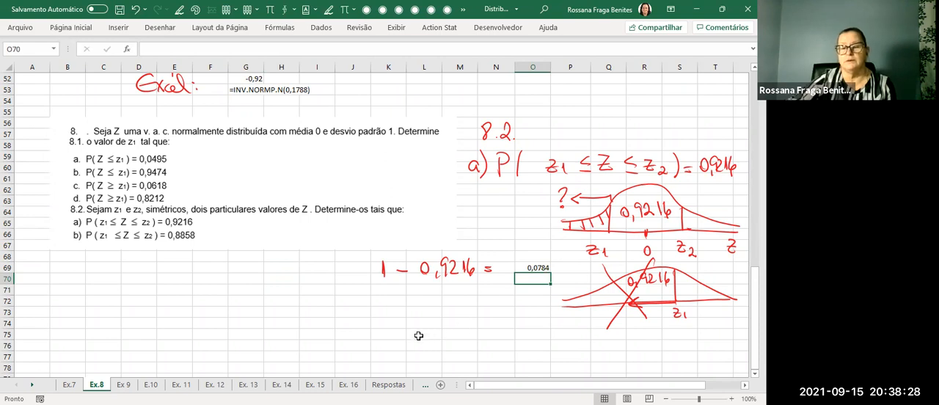
Draw arrows pointing out of both tails of the upper item a sketch.
mouse_move(705, 203)
mouse_down()
mouse_move(694, 222)
mouse_move(712, 198)
mouse_up()
drag(551, 212, 588, 217)
key(Escape)
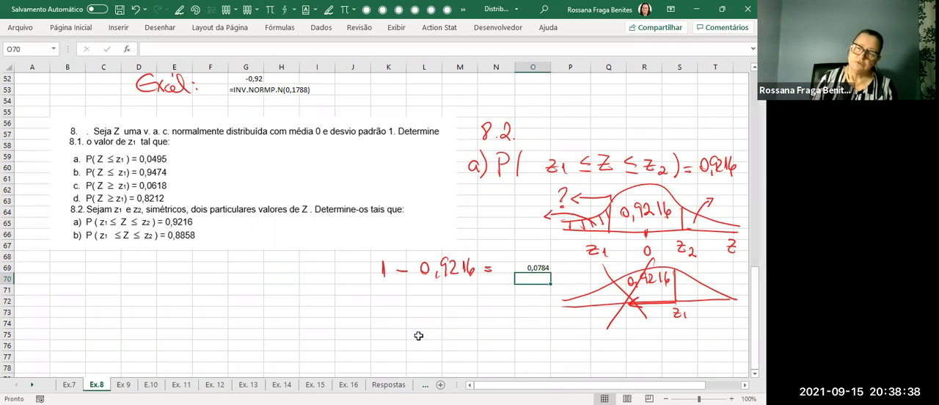
Handwrite the fraction 0,0784 / 2 = below the subtraction.
key(alt+5)
drag(410, 299, 420, 306)
drag(431, 293, 431, 293)
mouse_move(438, 291)
mouse_down()
mouse_move(441, 301)
mouse_move(449, 295)
mouse_up()
drag(451, 291, 452, 301)
drag(462, 290, 471, 302)
mouse_move(410, 311)
mouse_down()
mouse_move(473, 309)
mouse_move(461, 327)
mouse_move(490, 305)
mouse_up()
drag(479, 312, 490, 311)
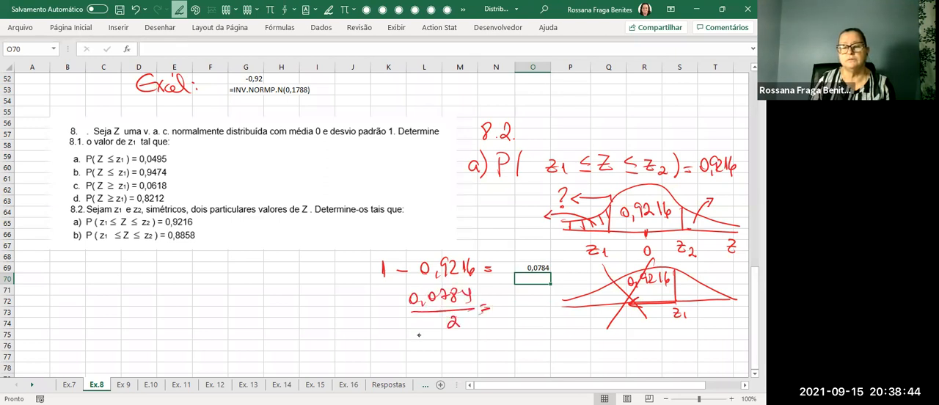
Calculate half of the remaining area in cell O72 with =0,0784/2.
click(519, 301)
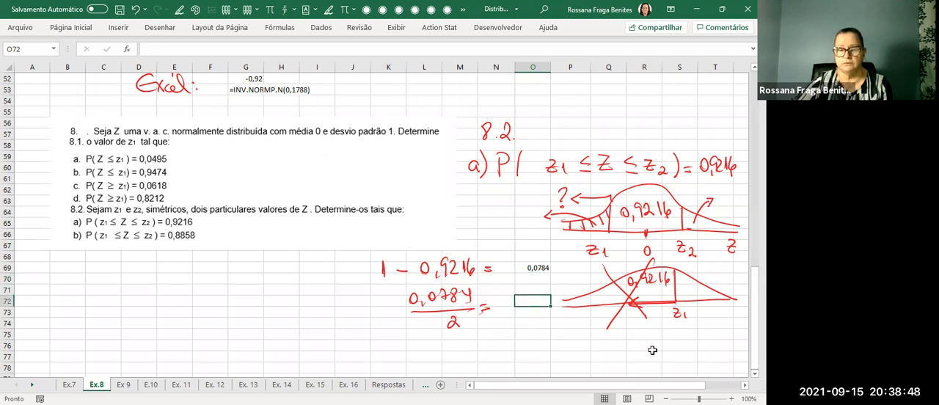
text(=0)
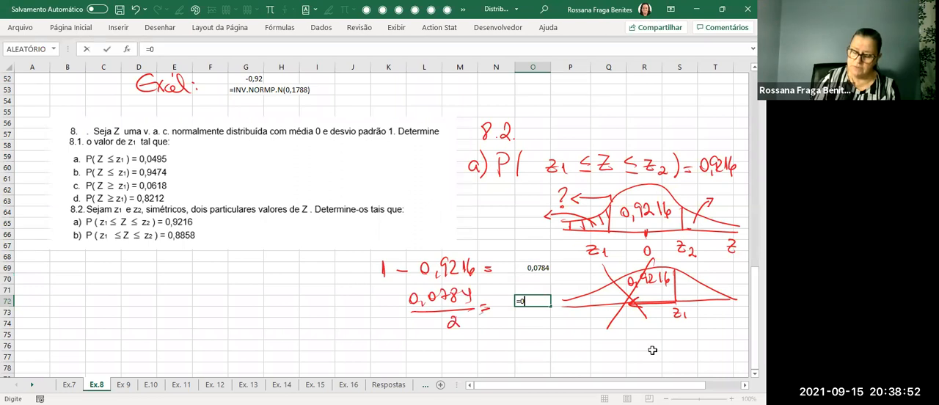
text(,0784/)
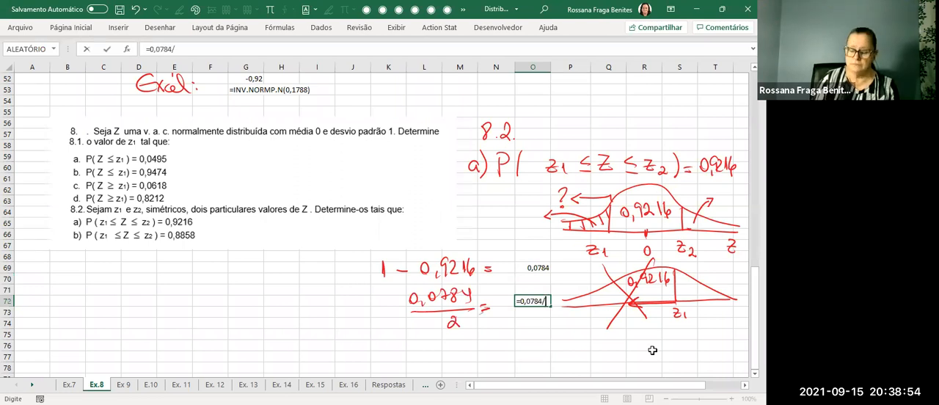
text(2)
key(Return)
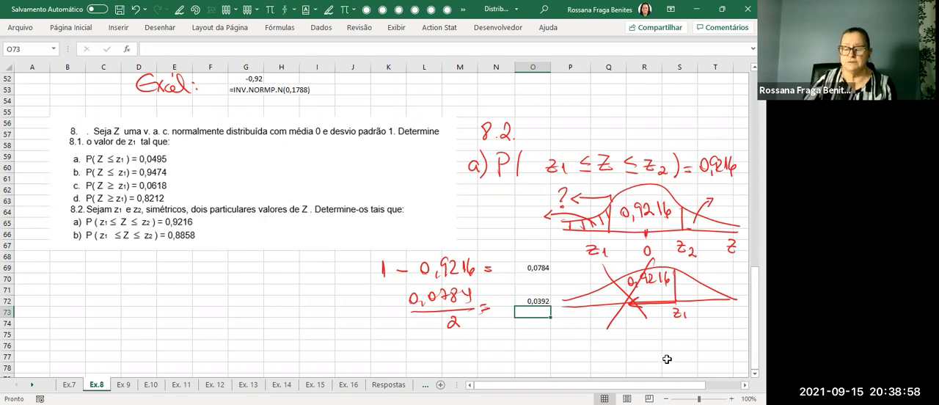
Sketch a new bell curve below the statement image, with z1, 0 and z2 on the axis and vertical boundaries at z1 and z2.
click(179, 9)
mouse_move(154, 329)
mouse_down()
mouse_move(327, 329)
mouse_move(166, 318)
mouse_move(254, 258)
mouse_move(334, 322)
mouse_up()
drag(239, 330, 239, 336)
mouse_move(243, 342)
mouse_down()
mouse_move(202, 336)
mouse_move(192, 355)
mouse_move(208, 356)
mouse_up()
drag(275, 327, 277, 350)
drag(278, 345, 284, 351)
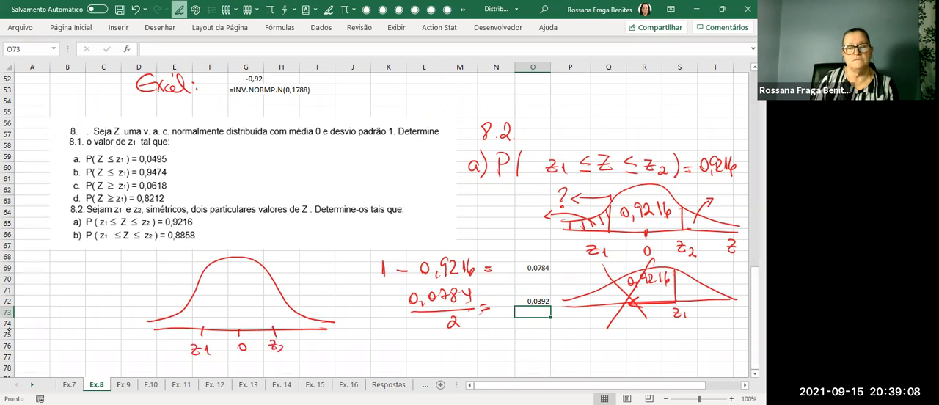
drag(266, 275, 274, 332)
drag(196, 290, 197, 333)
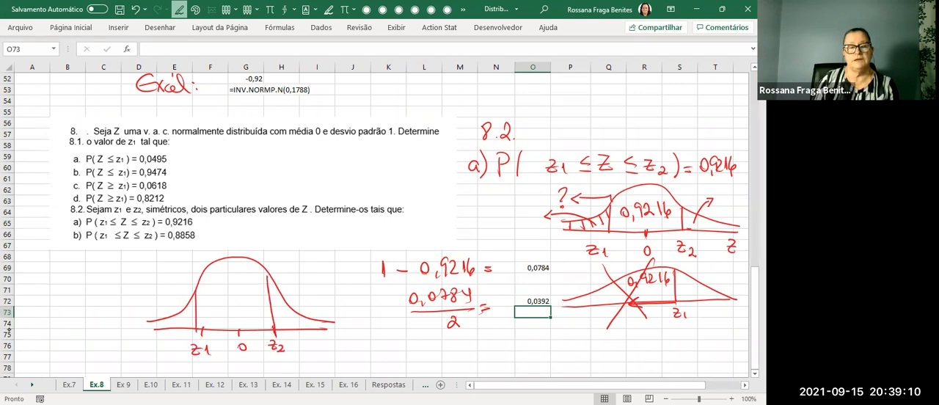
Label the new curve's central area 0,9216 and each of its two tails 0,0392.
mouse_move(216, 300)
mouse_down()
mouse_move(224, 312)
mouse_move(240, 307)
mouse_up()
drag(249, 293, 247, 301)
drag(165, 300, 181, 320)
drag(159, 311, 176, 298)
drag(285, 320, 307, 299)
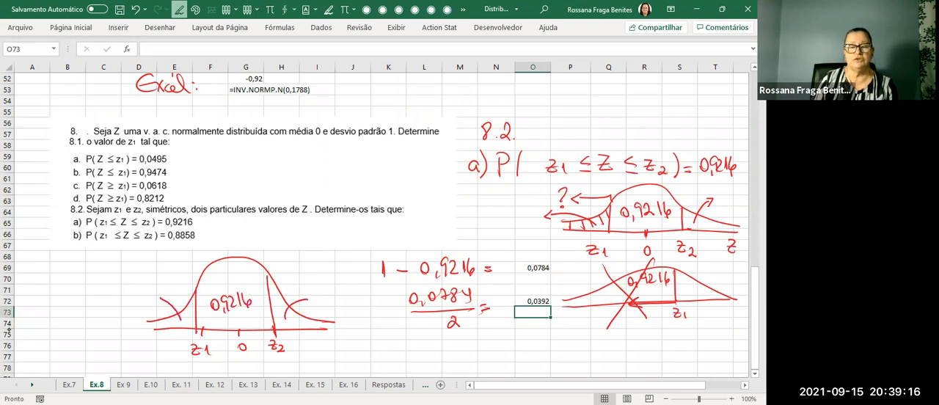
mouse_move(119, 282)
mouse_down()
mouse_move(118, 292)
mouse_move(146, 285)
mouse_up()
drag(154, 278, 156, 282)
drag(158, 272, 159, 284)
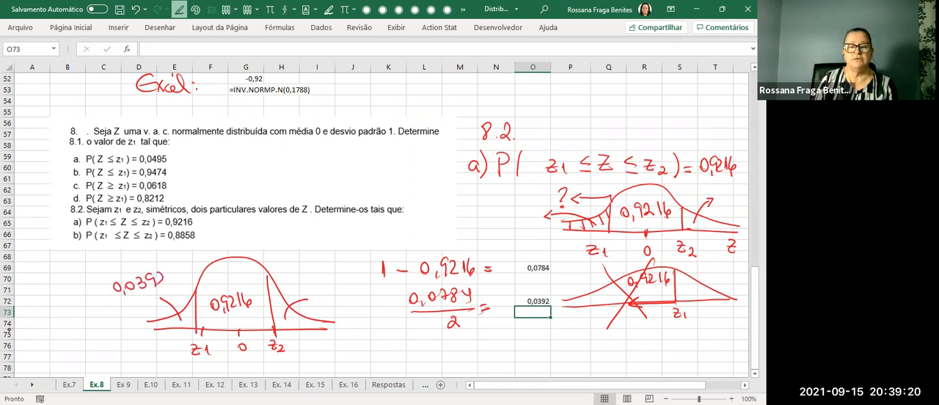
drag(301, 278, 302, 291)
drag(311, 278, 349, 295)
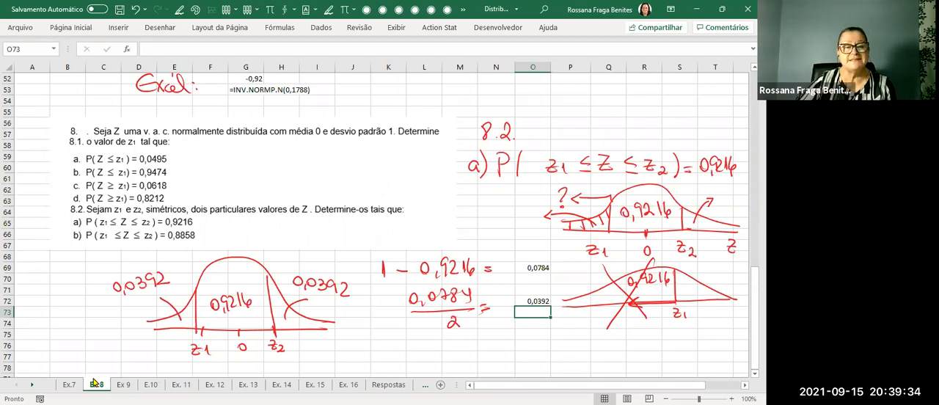
Handwrite (1 − 0,9216) / 2 = 0,0392 with an arrow leading to z1 below the earlier calculations.
scroll(100, 354, down, 2)
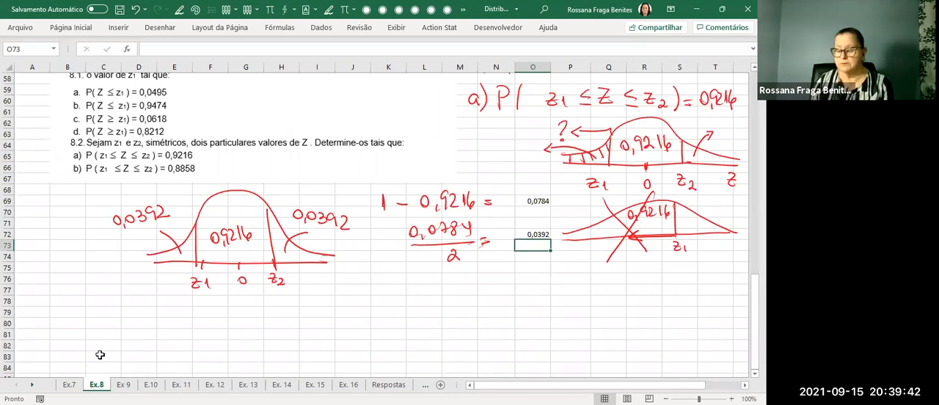
mouse_move(399, 269)
mouse_down()
mouse_move(418, 283)
mouse_move(438, 274)
mouse_up()
drag(445, 283, 485, 283)
mouse_move(399, 294)
mouse_down()
mouse_move(506, 293)
mouse_move(462, 311)
mouse_move(475, 311)
mouse_up()
drag(513, 292, 522, 286)
mouse_move(536, 282)
mouse_down()
mouse_move(543, 294)
mouse_move(556, 284)
mouse_move(689, 290)
mouse_up()
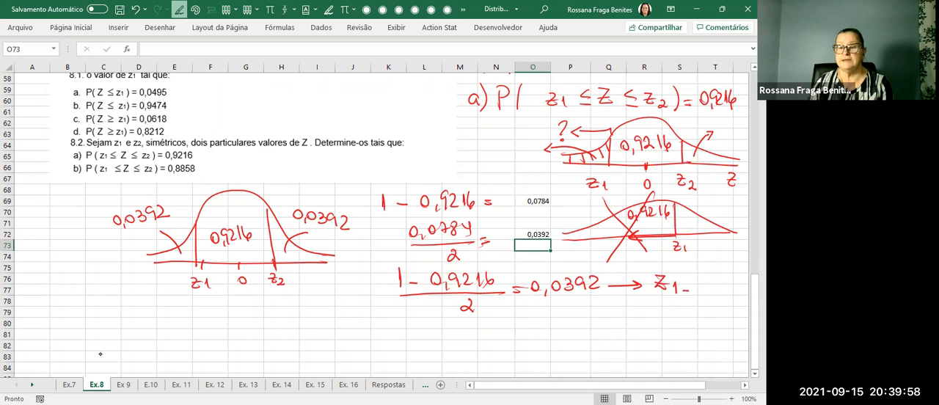
Handwrite z2 = below z1, and indicate a negative sign for z1 and a positive sign for z2.
mouse_move(653, 314)
mouse_down()
mouse_move(664, 330)
mouse_move(691, 323)
mouse_up()
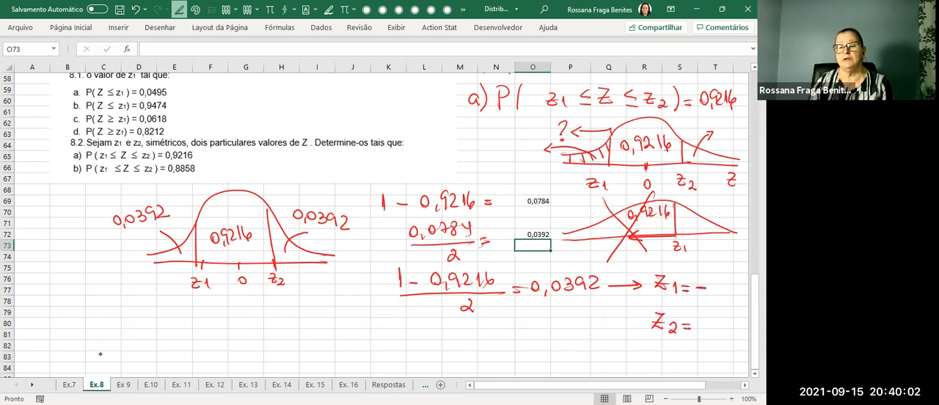
drag(711, 277, 707, 289)
drag(699, 316, 698, 327)
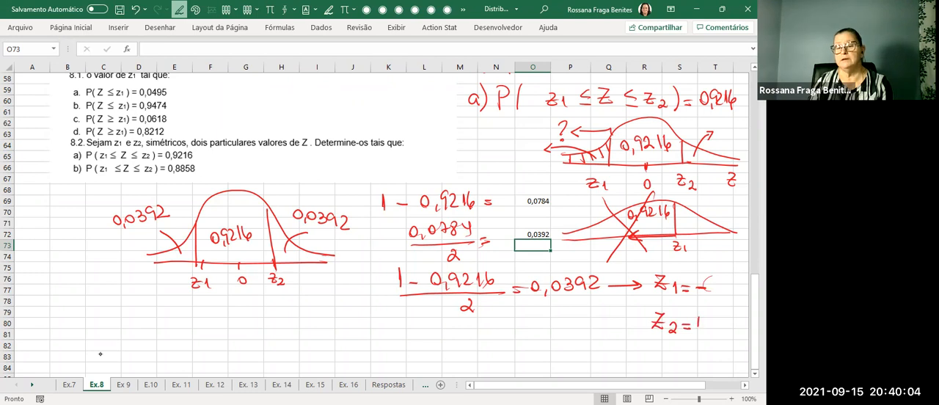
key(Escape)
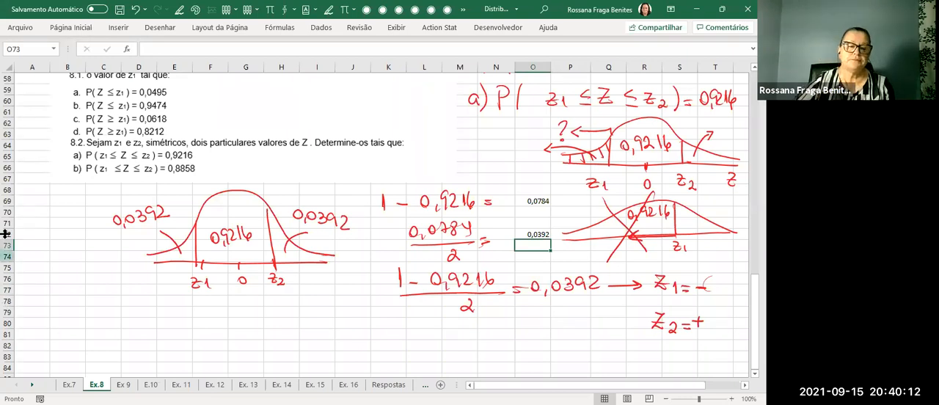
Calculate z1 in D79 with INV.NORMP.N for a probability of 0,0392, and show the result with two decimal places.
click(148, 311)
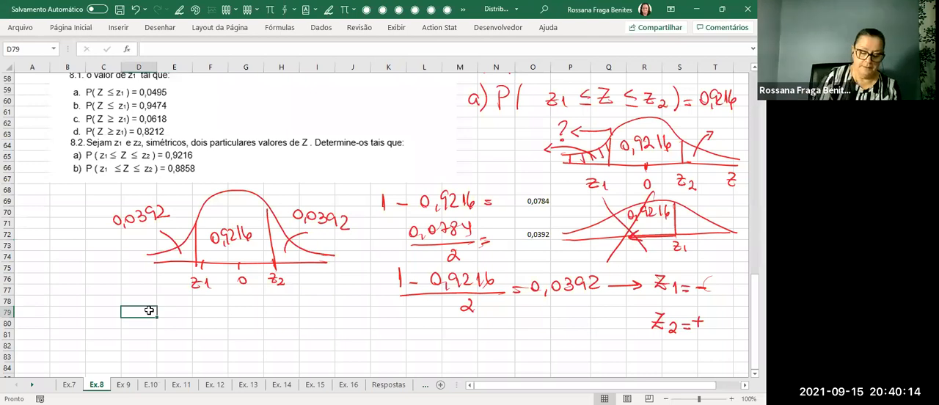
text(=)
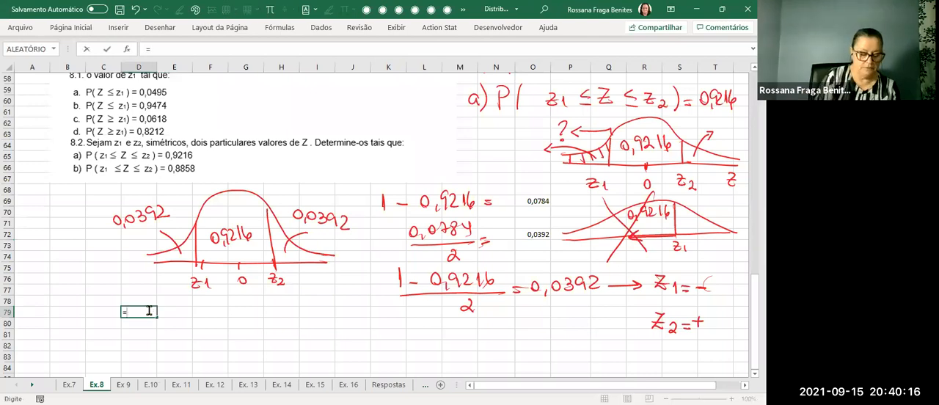
text(inv)
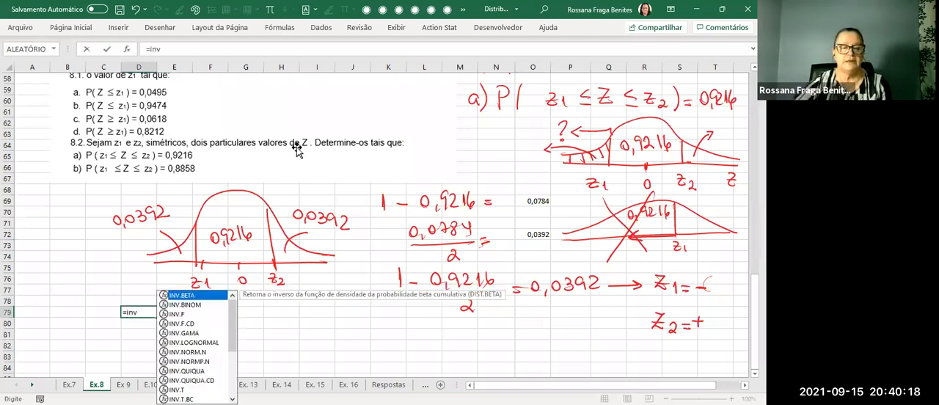
click(223, 360)
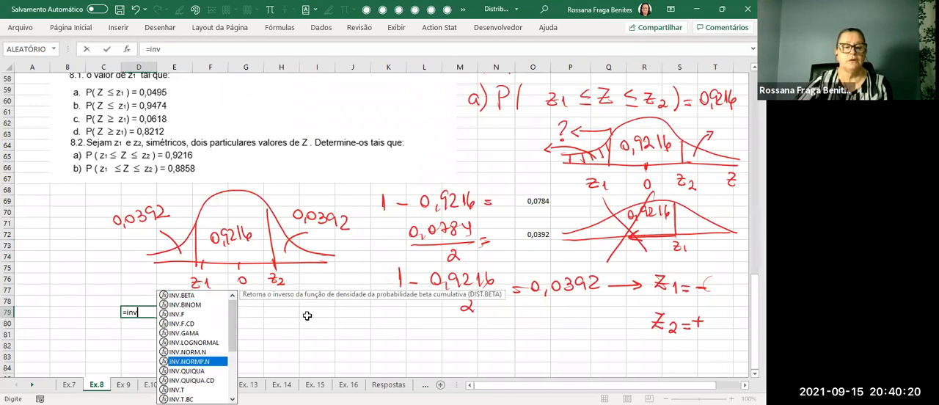
key(Tab)
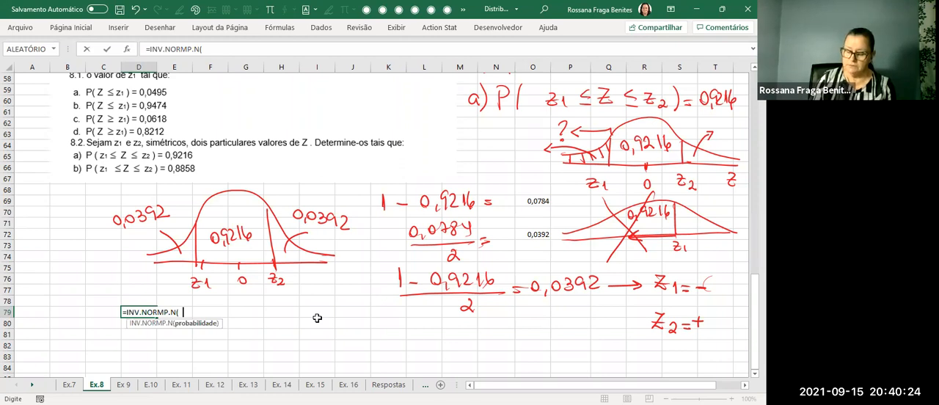
text(0,0392)
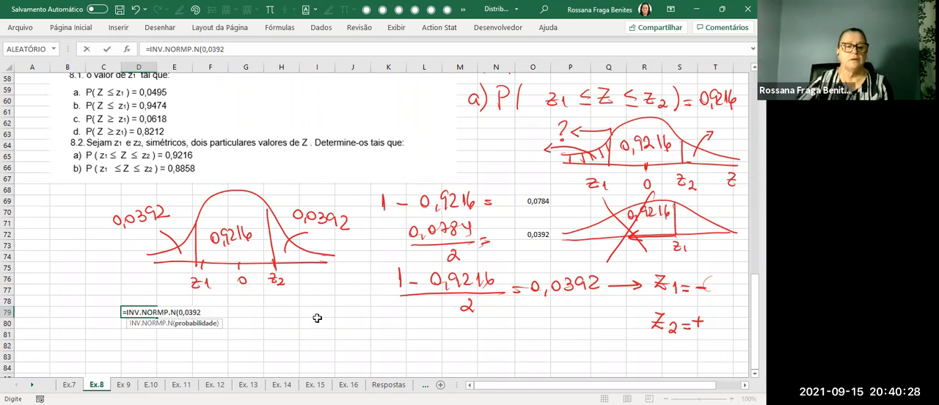
click(82, 28)
click(376, 66)
click(376, 66)
click(376, 66)
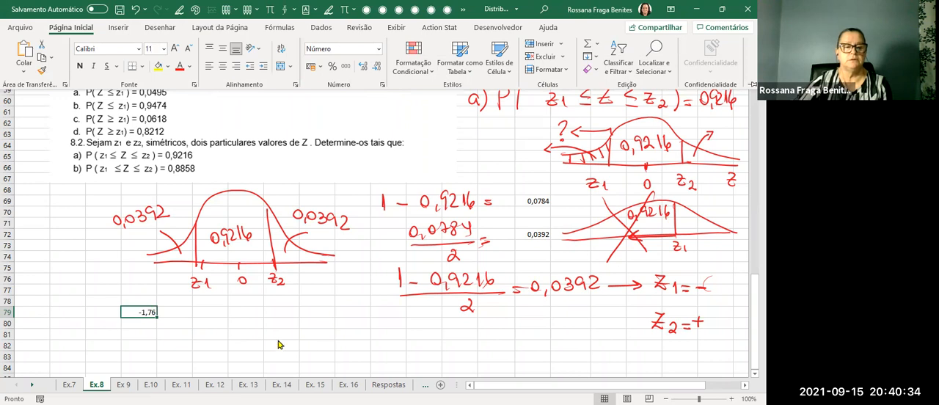
Show the formula of D79 as text in D80 with the FÓRMULATEXTO function.
click(213, 323)
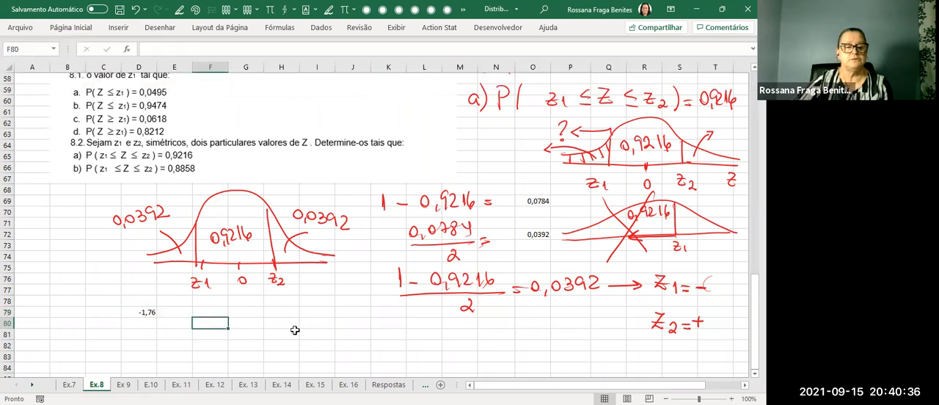
click(142, 323)
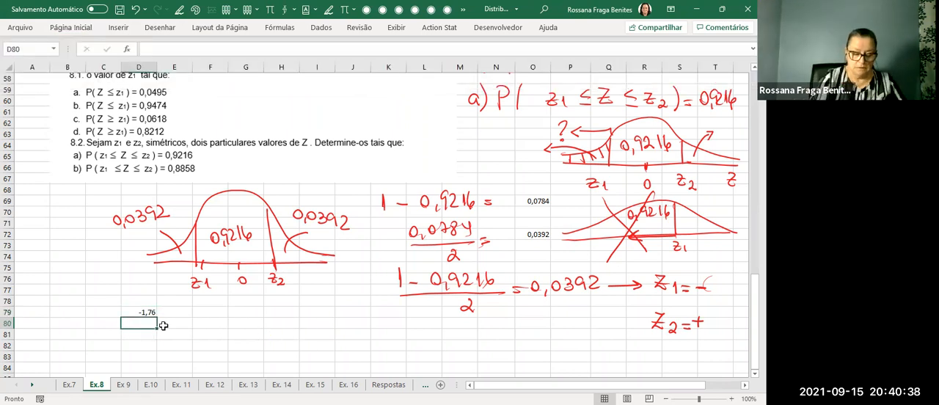
text(=)
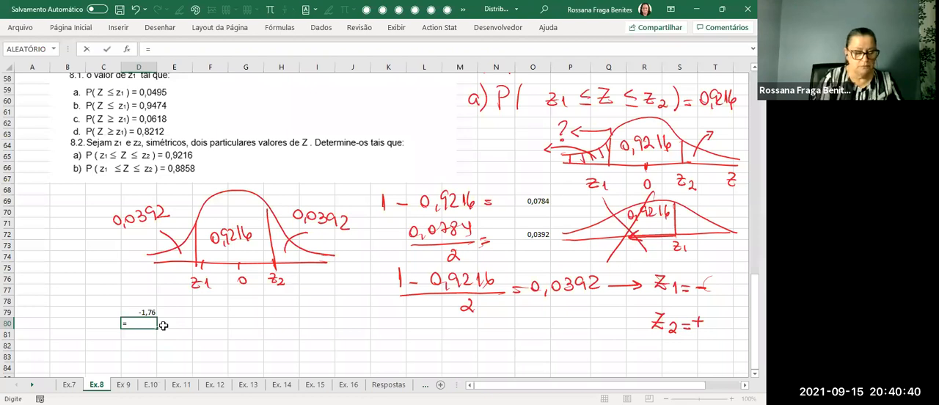
text(fór)
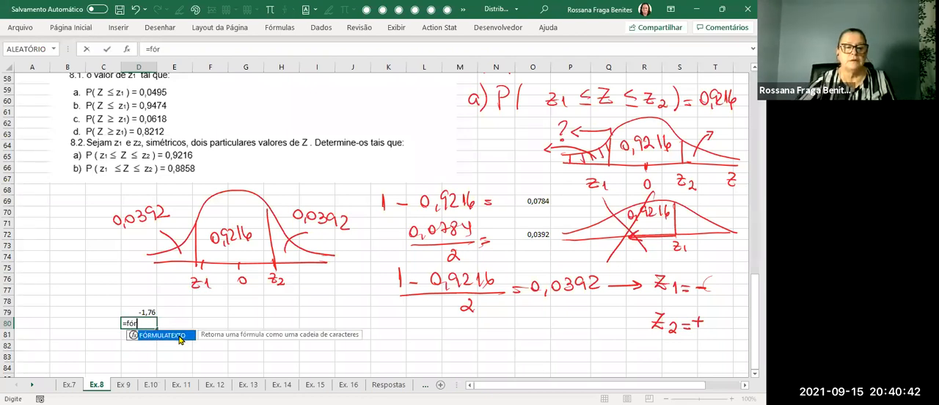
key(Tab)
click(141, 314)
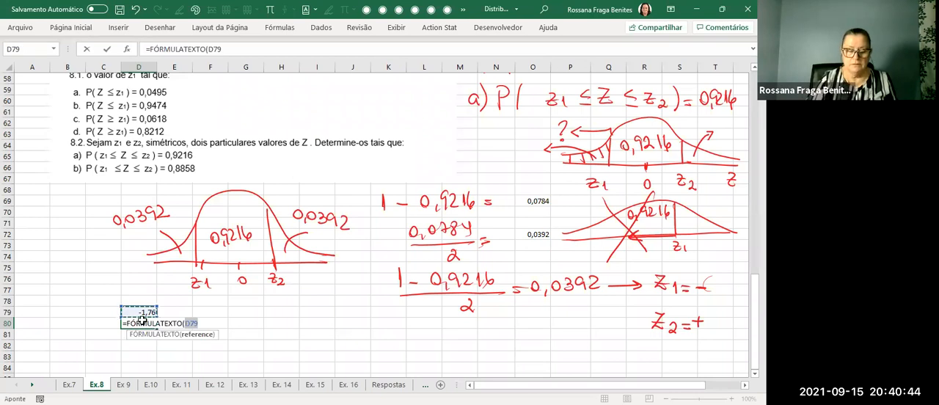
key(Return)
click(183, 365)
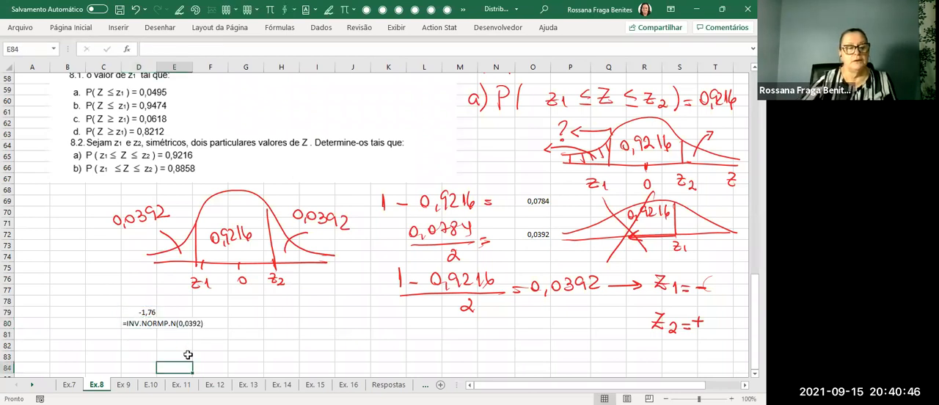
Handwrite z1 = before the value in D79, and z2 = +1,76 beside it below the curve.
key(alt+5)
drag(103, 308, 119, 319)
key(Escape)
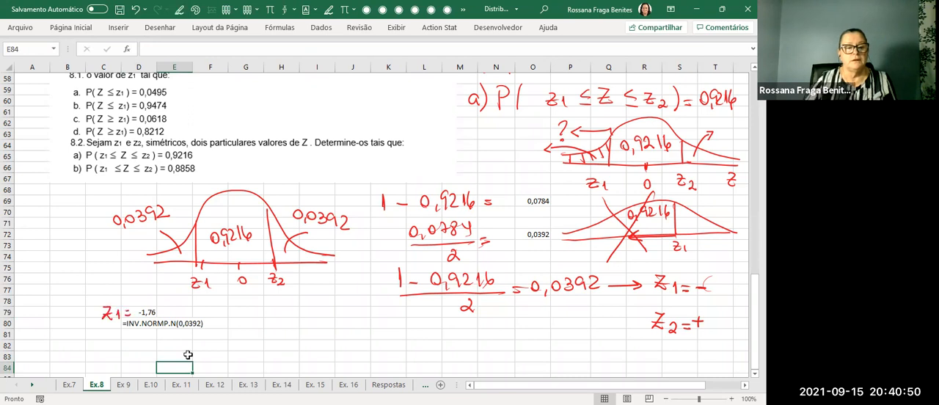
key(alt+5)
mouse_move(227, 307)
mouse_down()
mouse_move(250, 326)
mouse_move(296, 320)
mouse_up()
mouse_move(304, 305)
mouse_down()
mouse_move(308, 318)
mouse_move(320, 317)
mouse_up()
key(Escape)
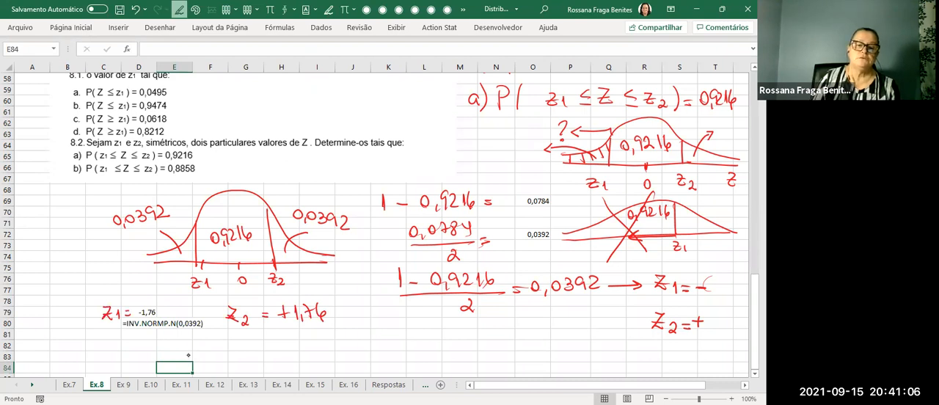
Draw leftward arrows from the curve's z2 and z1 boundaries, and calculate 0,9216 + 0,0392 in H81.
drag(265, 189, 215, 192)
mouse_move(195, 217)
mouse_down()
mouse_move(195, 203)
mouse_move(178, 204)
mouse_up()
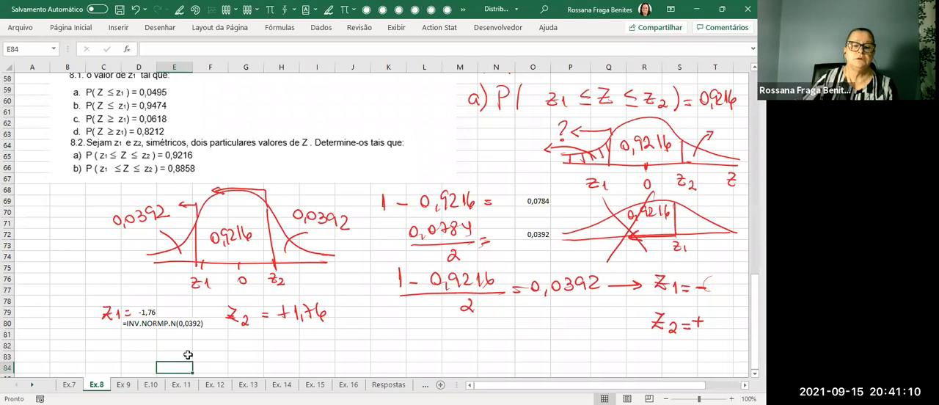
click(292, 334)
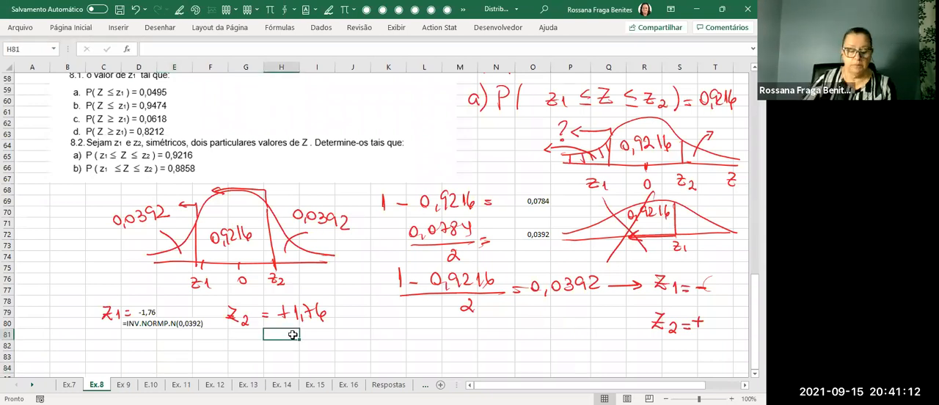
text(=)
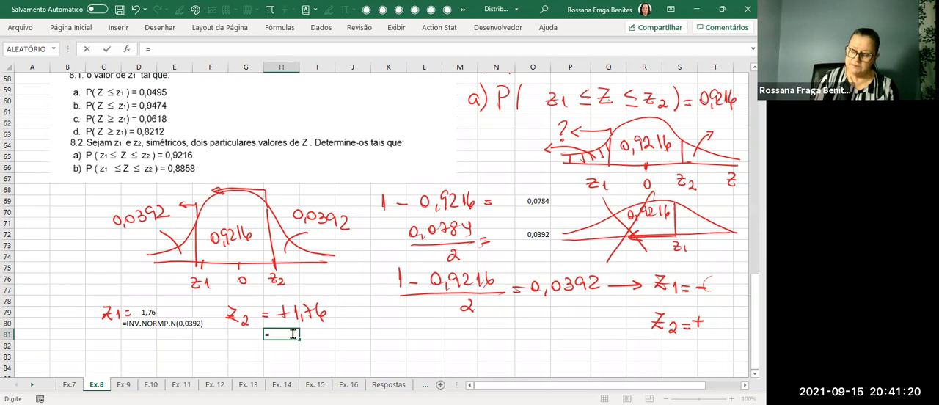
text(0,9216)
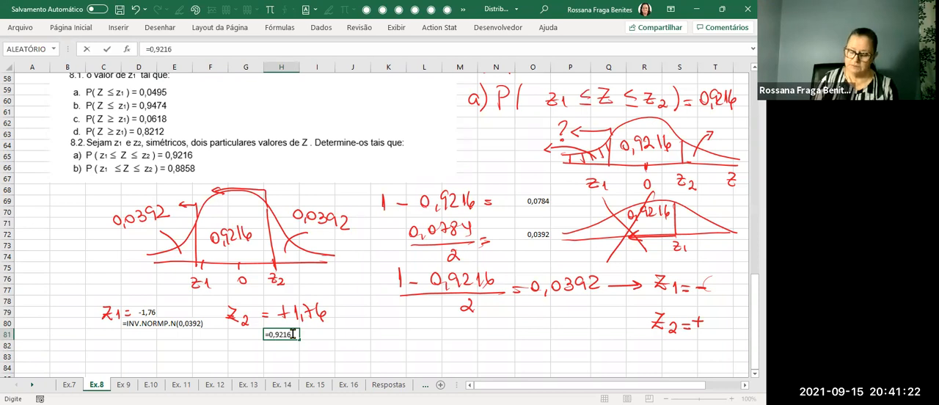
text(+0,0392)
key(Return)
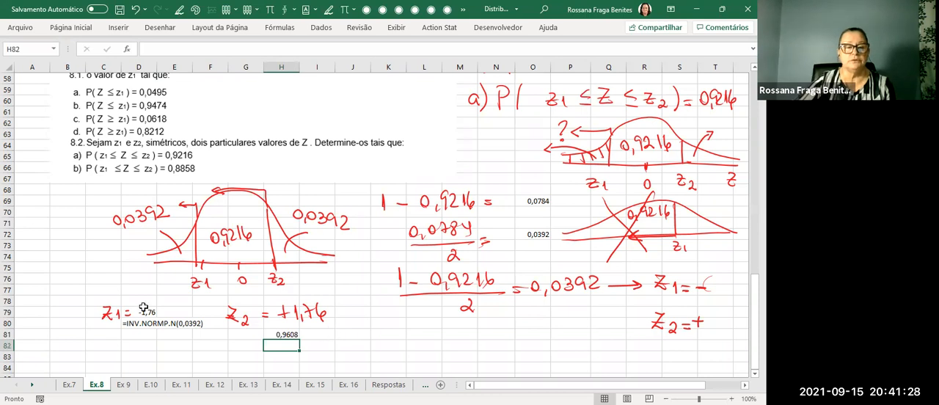
Copy the z1 result and its formula text from D79:F80 to J81.
drag(145, 314, 201, 331)
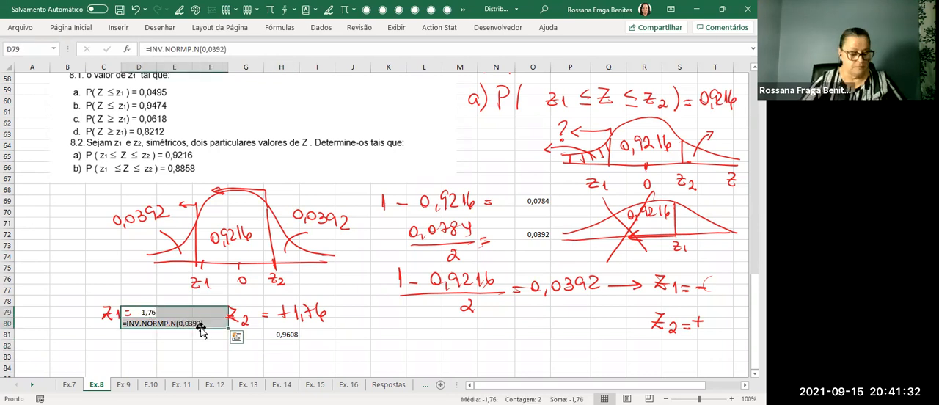
key(ctrl+c)
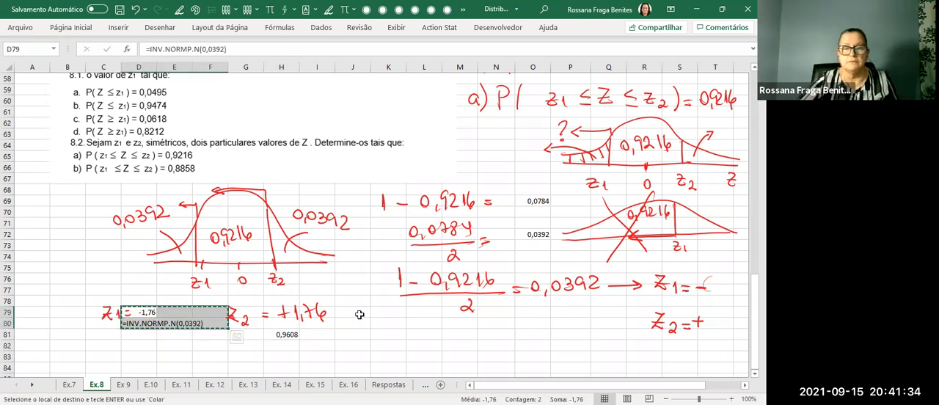
click(342, 332)
key(ctrl+v)
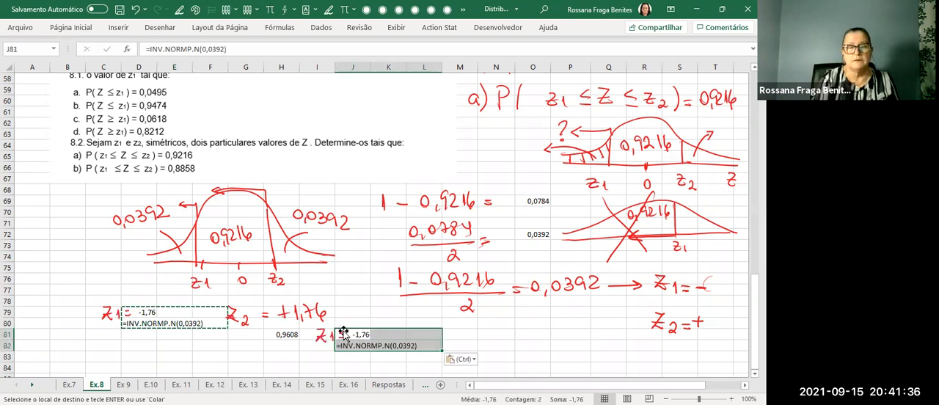
Change the probability in the copied INV.NORMP.N formula in J81 to 0,9608.
double_click(340, 334)
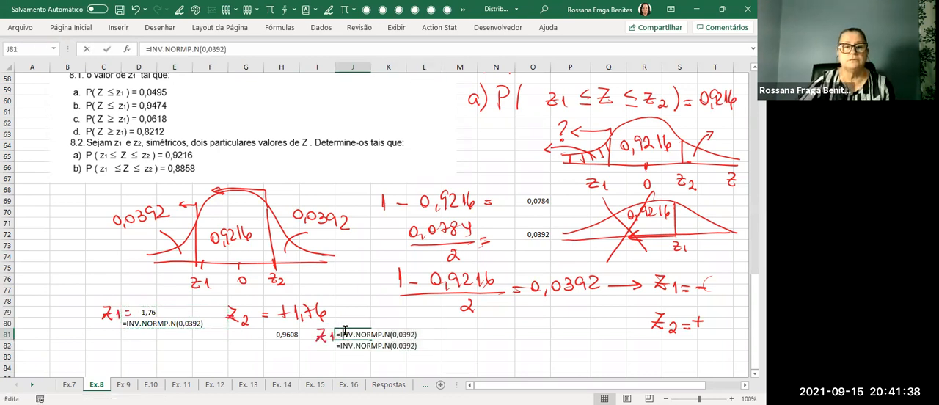
drag(203, 49, 224, 48)
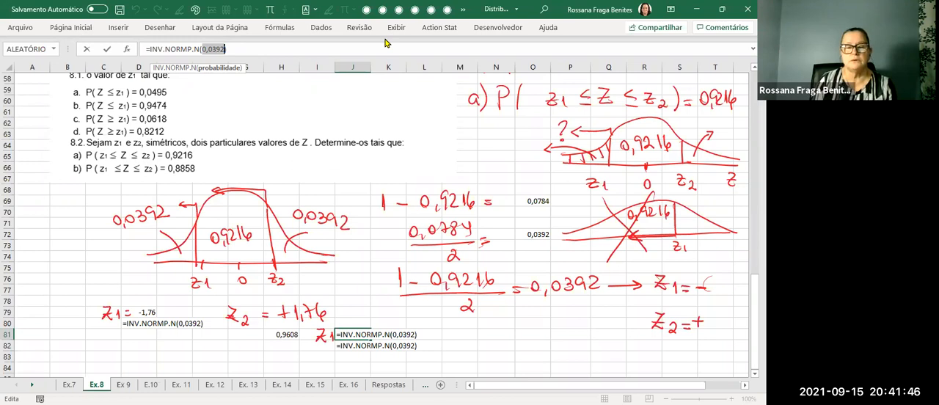
key(ctrl+v)
key(Return)
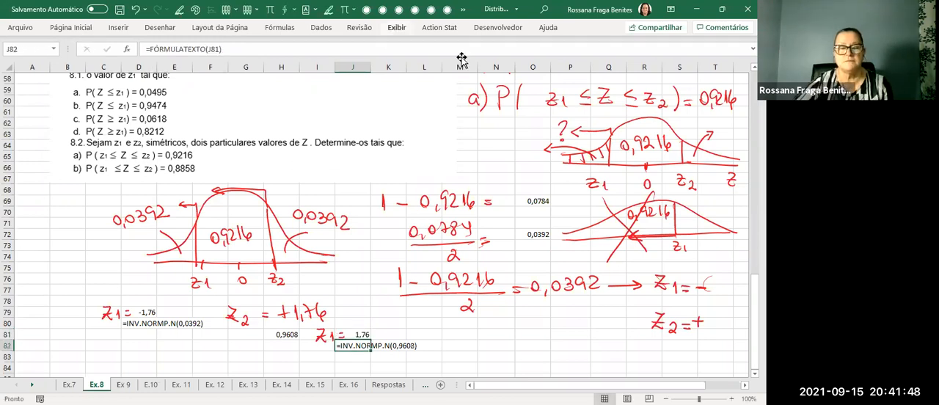
click(472, 335)
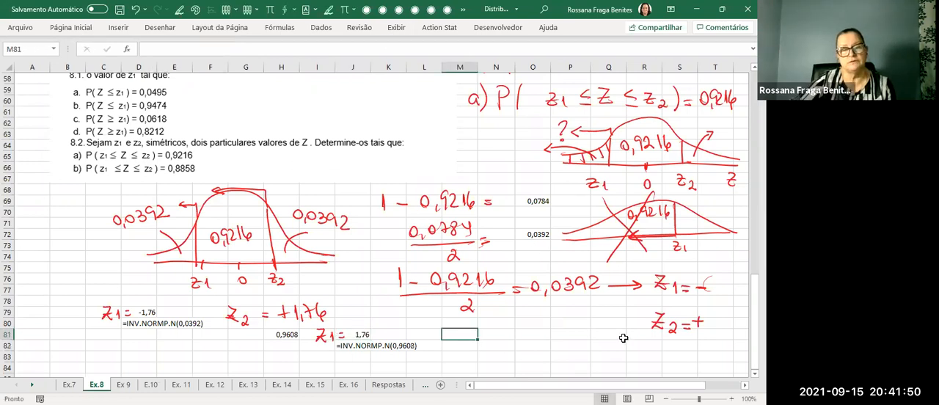
Handwrite 0,0392 + 0,9216 with an arrow from the value in H81, and mark an arrow under z2 on the curve.
scroll(634, 324, down, 1)
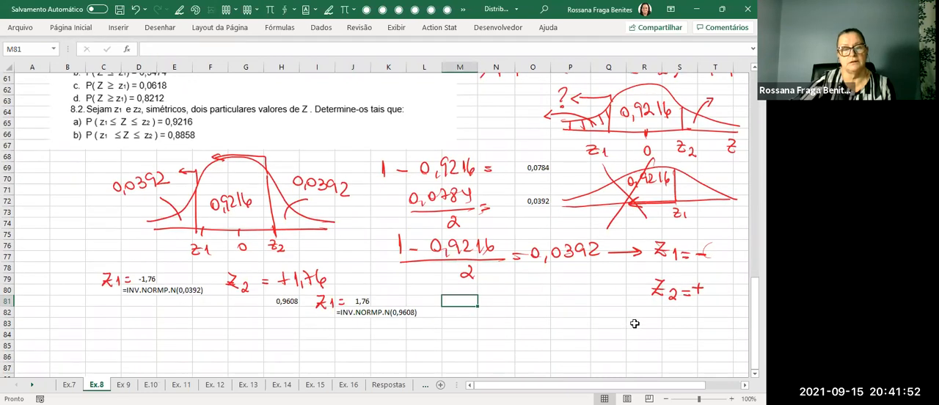
key(alt+5)
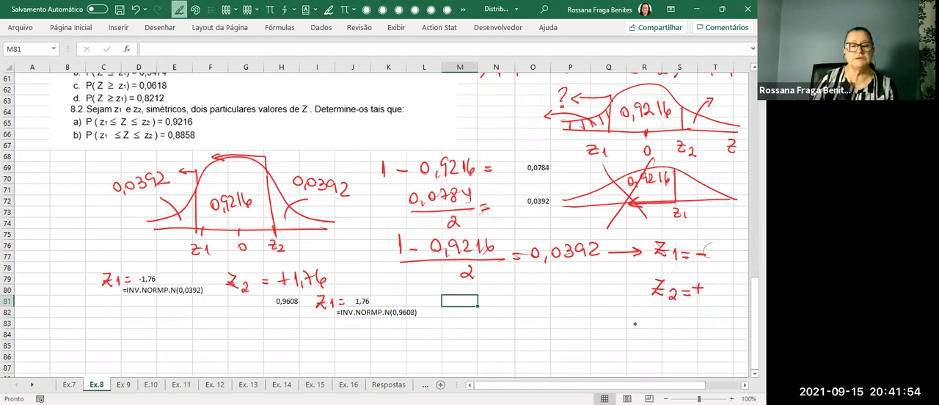
mouse_move(270, 305)
mouse_down()
mouse_move(280, 331)
mouse_move(297, 330)
mouse_up()
drag(303, 334, 308, 339)
mouse_move(316, 331)
mouse_down()
mouse_move(337, 339)
mouse_move(388, 329)
mouse_up()
drag(397, 336, 445, 334)
mouse_move(258, 260)
mouse_down()
mouse_move(276, 260)
mouse_move(254, 261)
mouse_up()
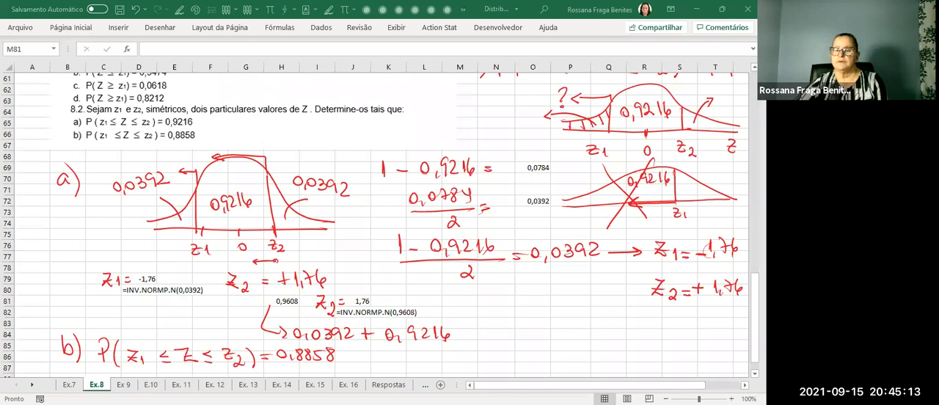
Circle the handwritten (1 − 0,9216) / 2 = 0,0392, and handwrite (1 − 0,8858) / 2 = below it for item b.
scroll(380, 220, down, 2)
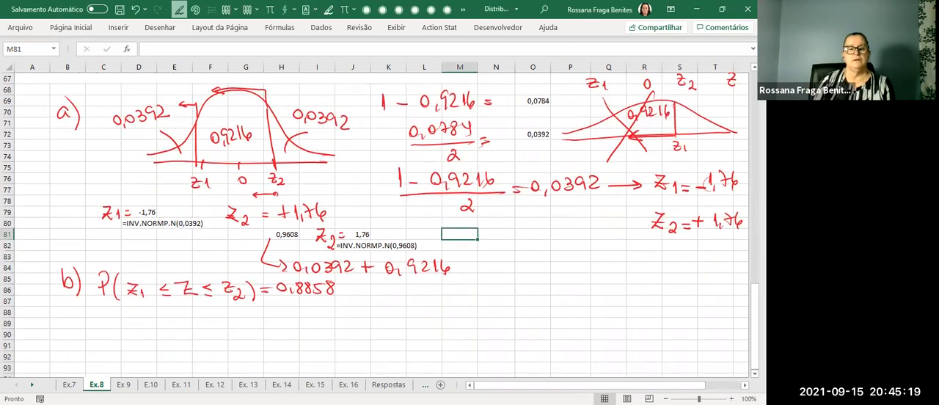
mouse_move(597, 154)
mouse_down()
mouse_move(430, 155)
mouse_move(371, 202)
mouse_move(491, 223)
mouse_move(602, 198)
mouse_move(609, 156)
mouse_up()
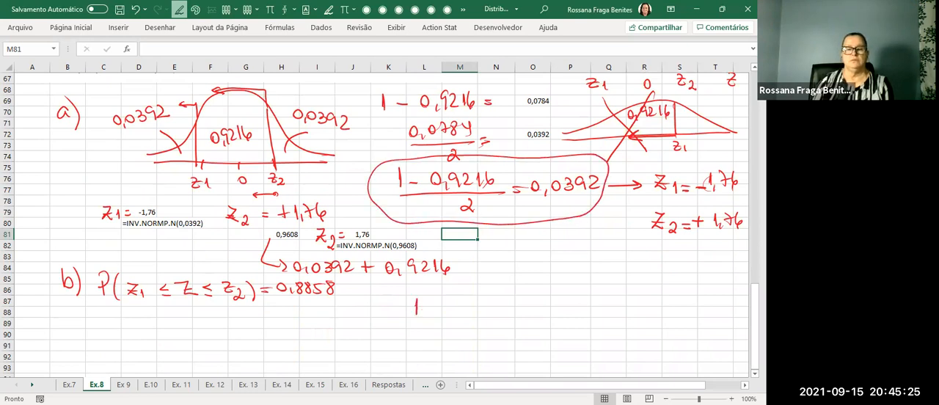
drag(450, 301, 460, 313)
mouse_move(472, 298)
mouse_down()
mouse_move(469, 313)
mouse_move(474, 298)
mouse_up()
mouse_move(482, 300)
mouse_down()
mouse_move(478, 312)
mouse_move(482, 299)
mouse_up()
drag(487, 301, 499, 309)
mouse_move(413, 320)
mouse_down()
mouse_move(500, 316)
mouse_move(465, 336)
mouse_move(480, 334)
mouse_up()
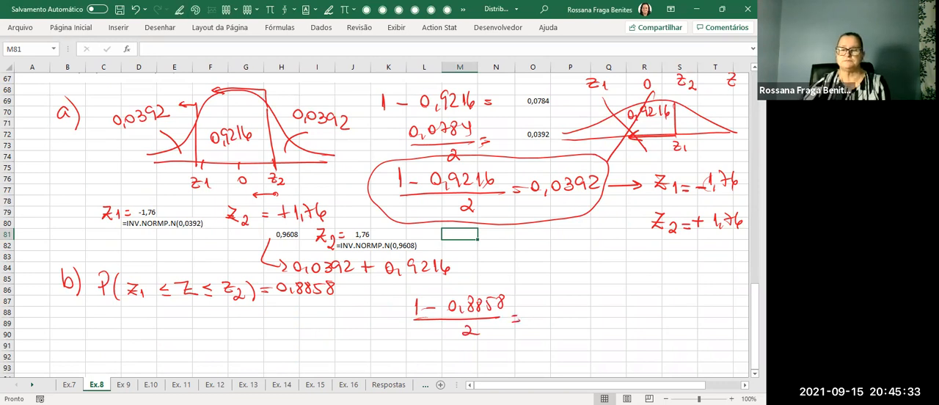
Calculate the tail area for item b in P88 with the formula =(1-0,8858)/2.
click(558, 314)
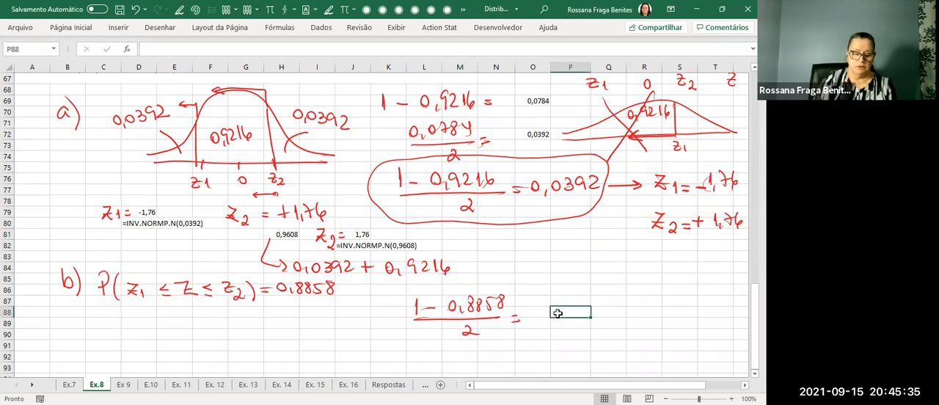
text(-)
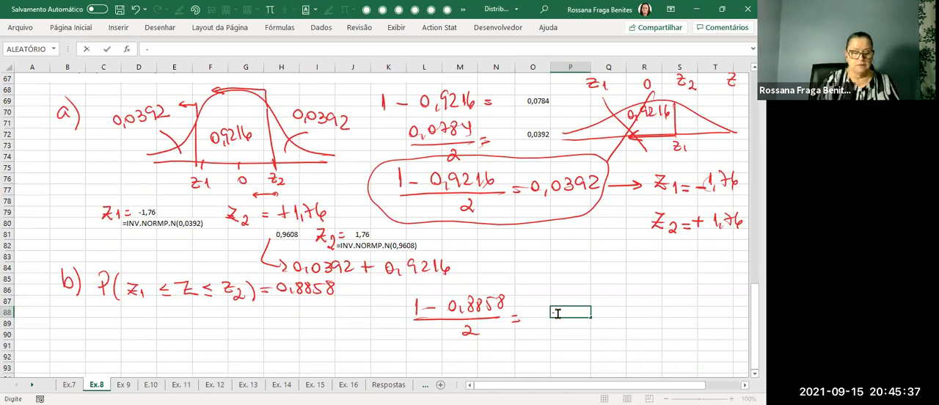
text(()
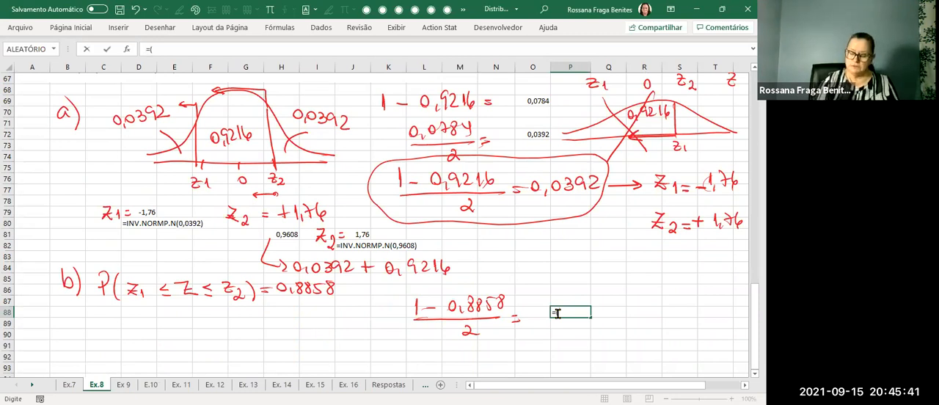
text(1-0,8858))
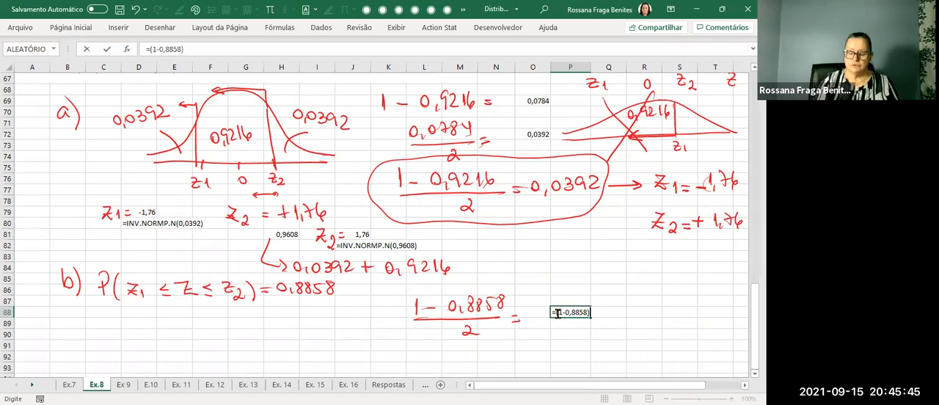
text(/2)
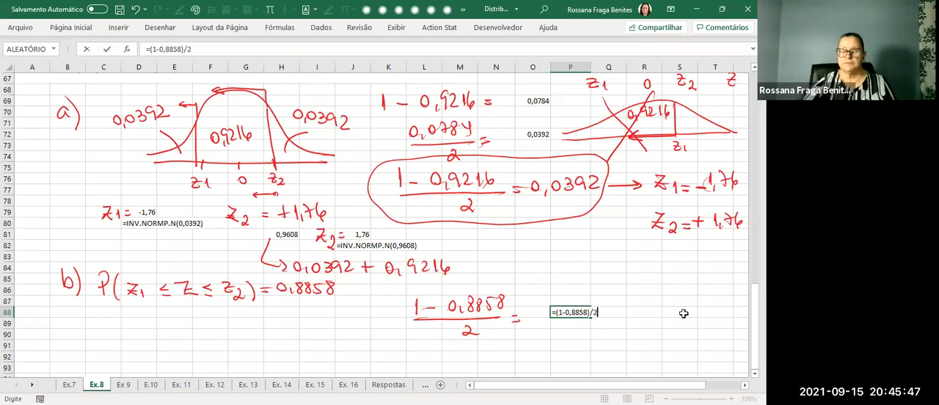
key(Return)
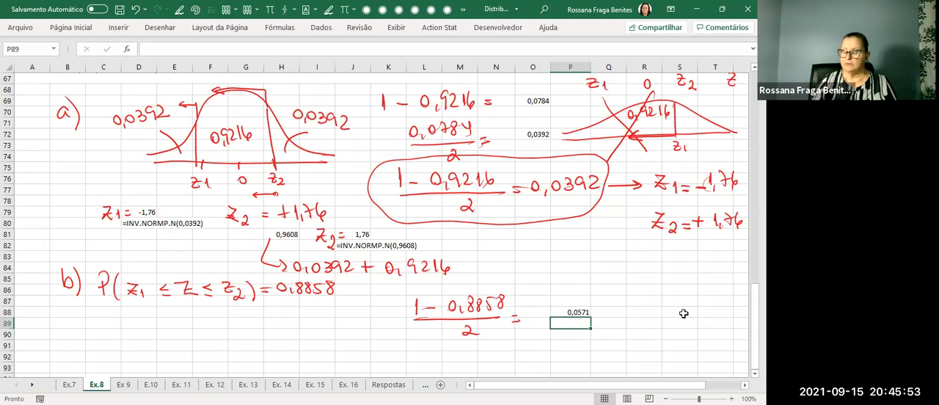
Sketch a normal curve above P88 with two vertical limits, writing 0,8858 in the centre and 0,0571 over each tail.
drag(595, 293, 717, 293)
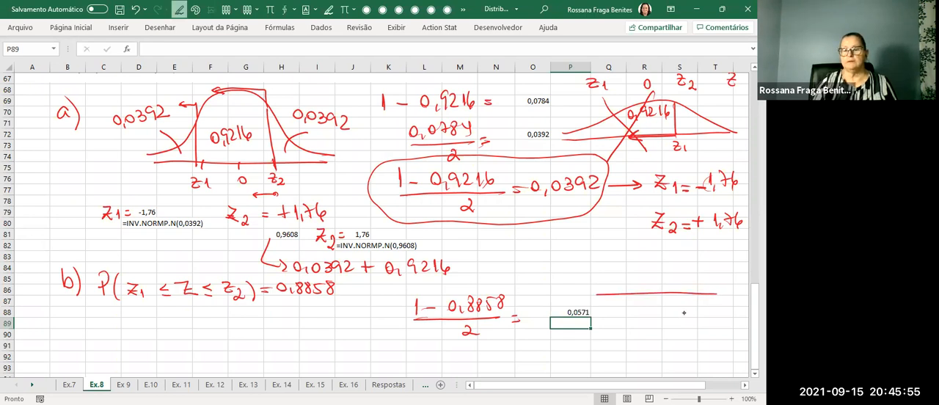
mouse_move(591, 289)
mouse_down()
mouse_move(635, 262)
mouse_move(720, 286)
mouse_up()
mouse_move(620, 273)
mouse_down()
mouse_move(624, 300)
mouse_move(596, 278)
mouse_up()
mouse_move(583, 250)
mouse_down()
mouse_move(584, 258)
mouse_move(619, 258)
mouse_up()
drag(688, 271, 689, 297)
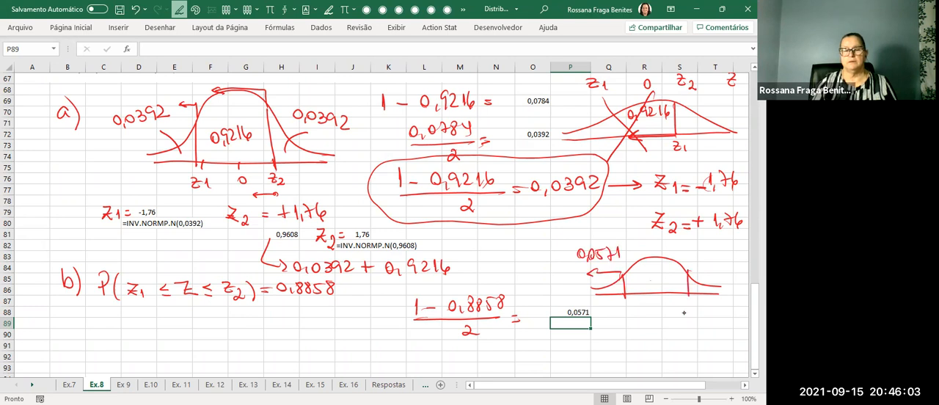
drag(647, 278, 652, 292)
mouse_move(657, 273)
mouse_down()
mouse_move(655, 285)
mouse_move(701, 287)
mouse_up()
mouse_move(703, 254)
mouse_down()
mouse_move(712, 265)
mouse_move(737, 263)
mouse_up()
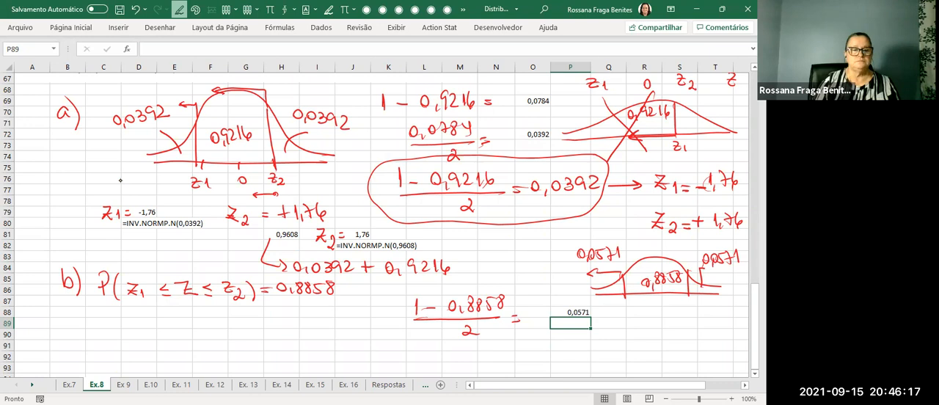
Handwrite z1 = under item b and enter =INV.NORMP.N(0,0571) beside it in E90.
mouse_move(107, 328)
mouse_down()
mouse_move(126, 343)
mouse_move(147, 332)
mouse_up()
drag(139, 339, 148, 337)
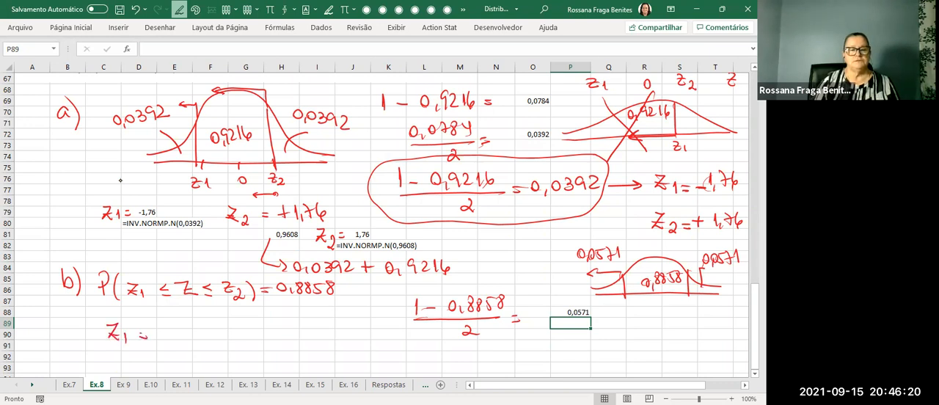
click(164, 331)
text(=inv)
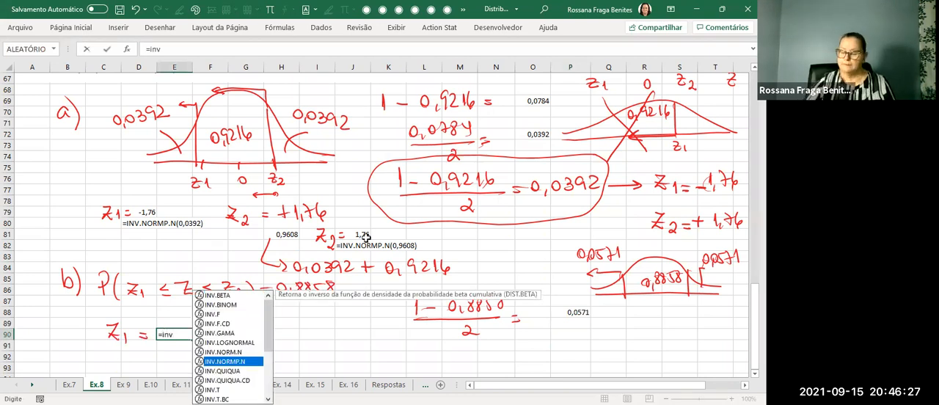
key(Tab)
text(0,)
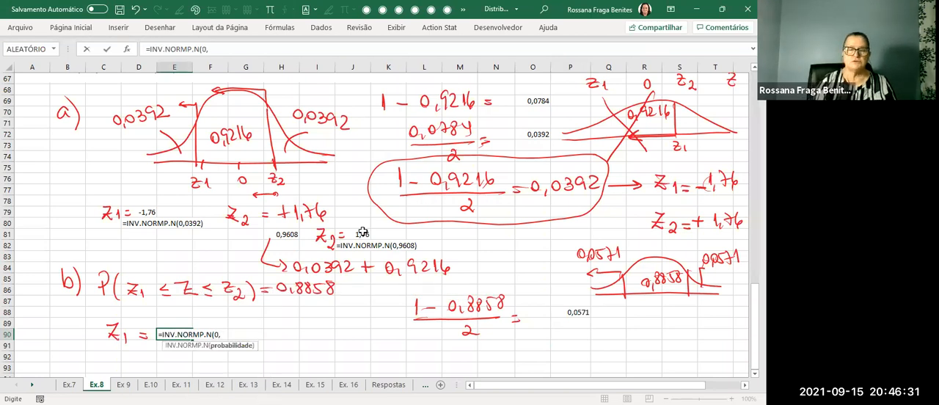
text(0571))
key(Return)
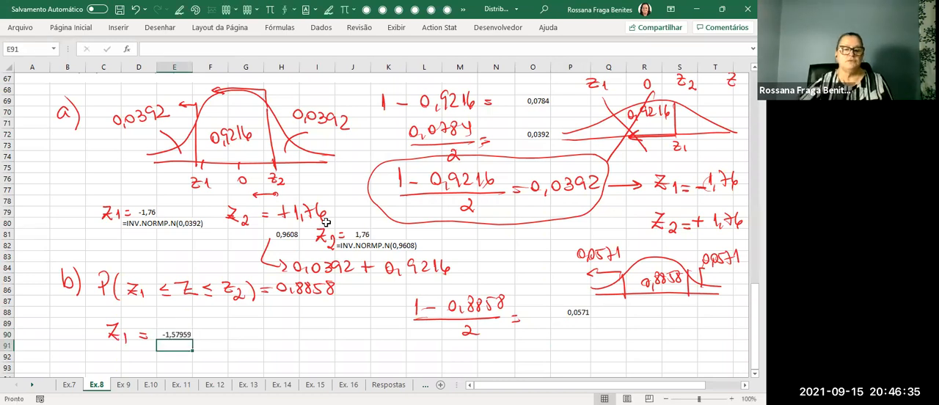
Format the z1 result in E90 to two decimal places.
click(180, 332)
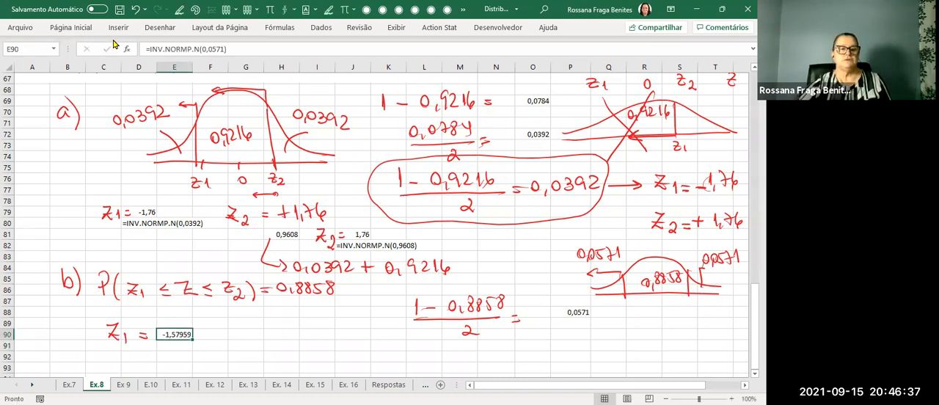
click(70, 27)
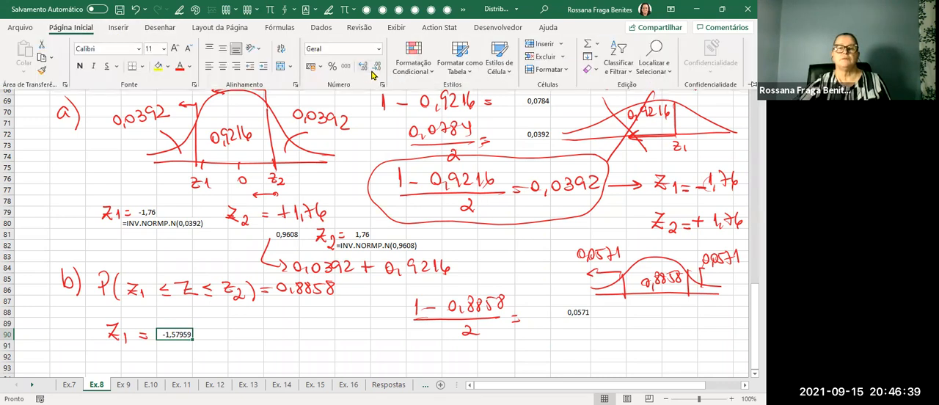
click(375, 66)
click(375, 67)
click(375, 67)
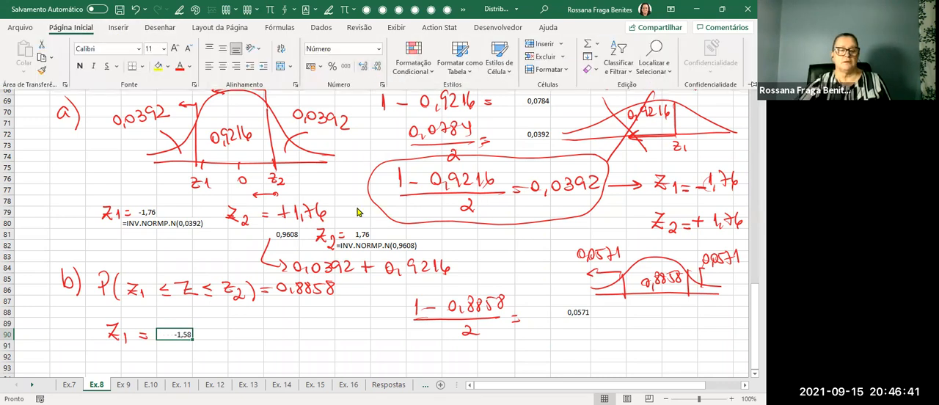
Handwrite z2 = +1,58 on the same line as the z1 result for item b.
scroll(358, 212, down, 2)
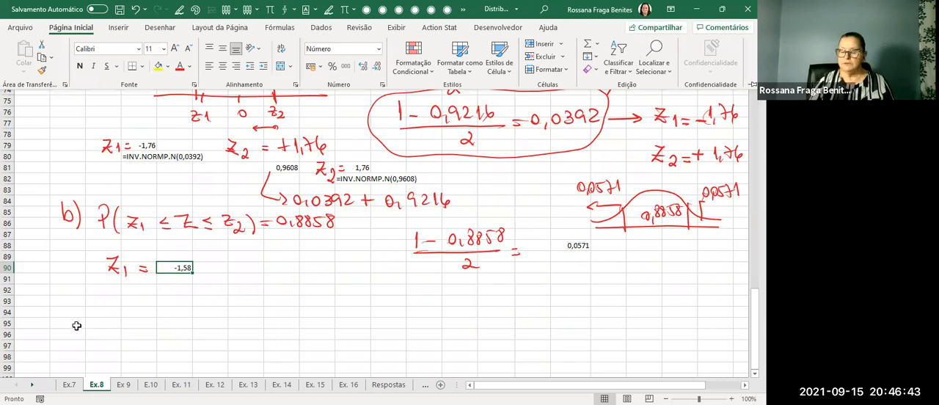
drag(254, 262, 266, 278)
mouse_move(253, 272)
mouse_down()
mouse_move(277, 283)
mouse_move(290, 273)
mouse_up()
drag(283, 277, 315, 277)
mouse_move(325, 264)
mouse_down()
mouse_move(324, 277)
mouse_move(331, 261)
mouse_up()
drag(345, 256, 343, 257)
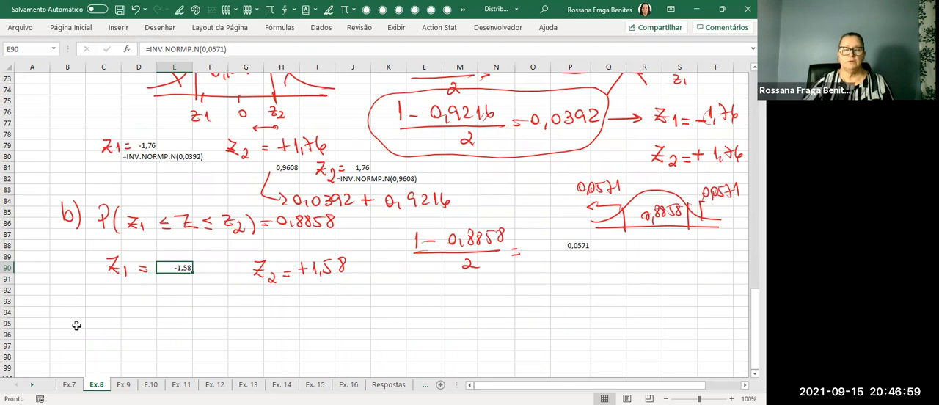
Show the z1 formula text =INV.NORMP.N(0,0571) in E92, below the item b result.
click(179, 287)
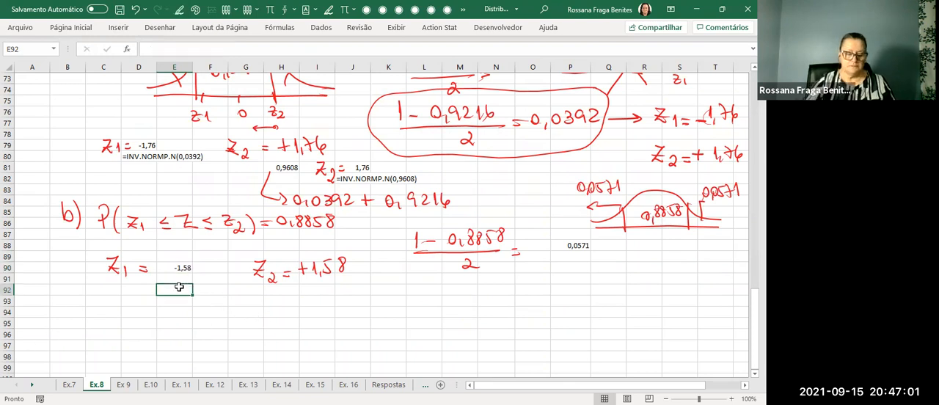
text(=INV.NORMP.N(0,0571)
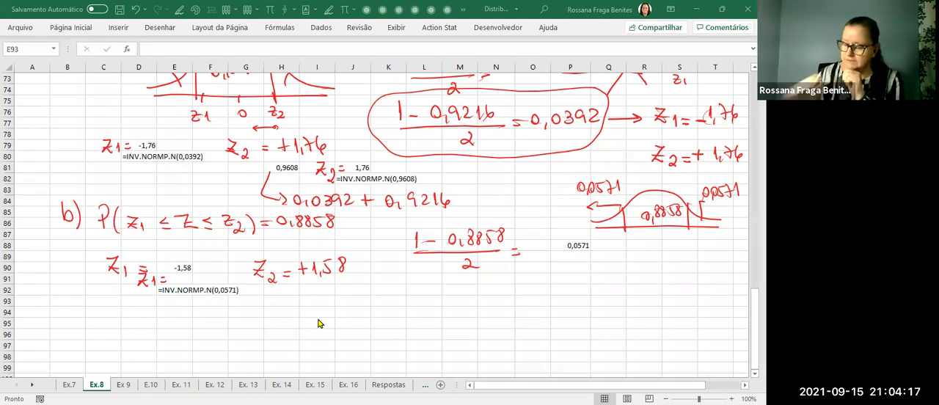
scroll(336, 300, up, 6)
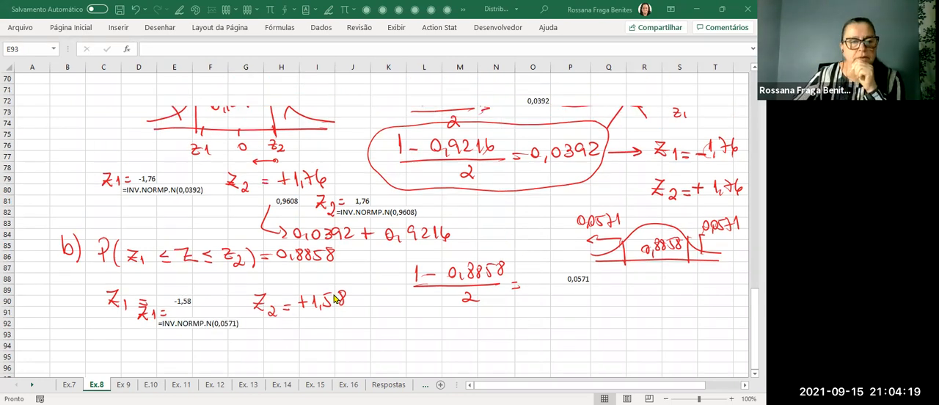
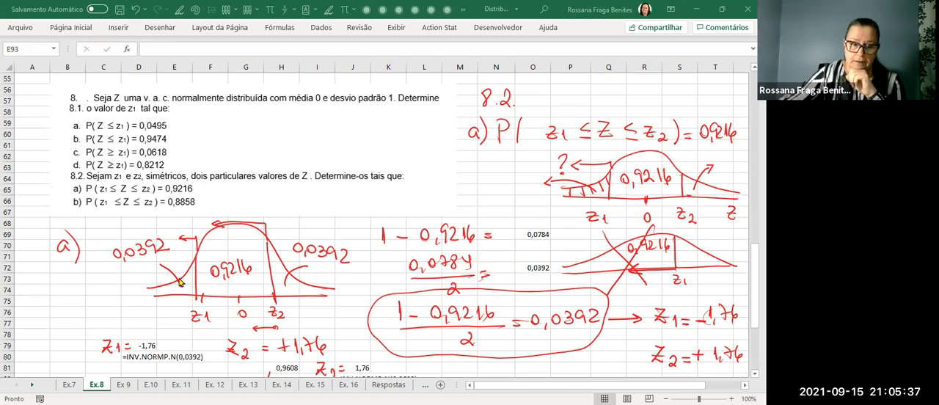
Handwrite "c) z1 e z2 para 90%, 95%, 99%." below item b, with small arrows pointing down at the percentages.
scroll(180, 283, down, 4)
scroll(176, 282, down, 6)
scroll(176, 278, up, 4)
scroll(176, 281, up, 5)
scroll(178, 282, down, 6)
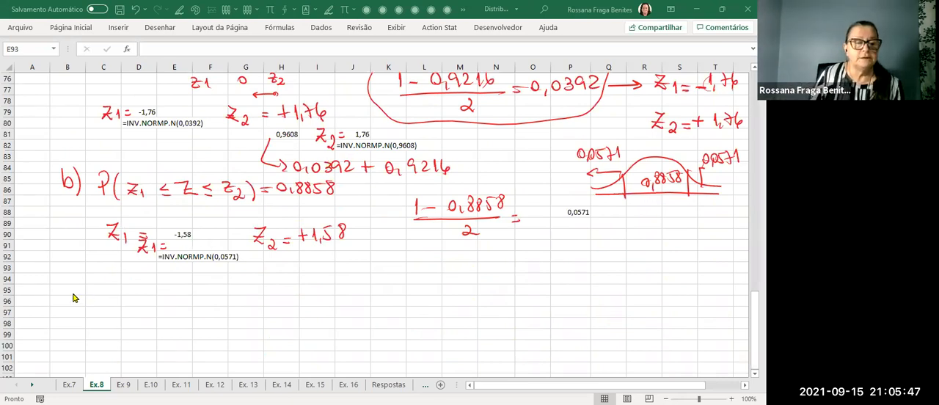
mouse_move(74, 293)
mouse_down()
mouse_move(73, 305)
mouse_move(95, 312)
mouse_up()
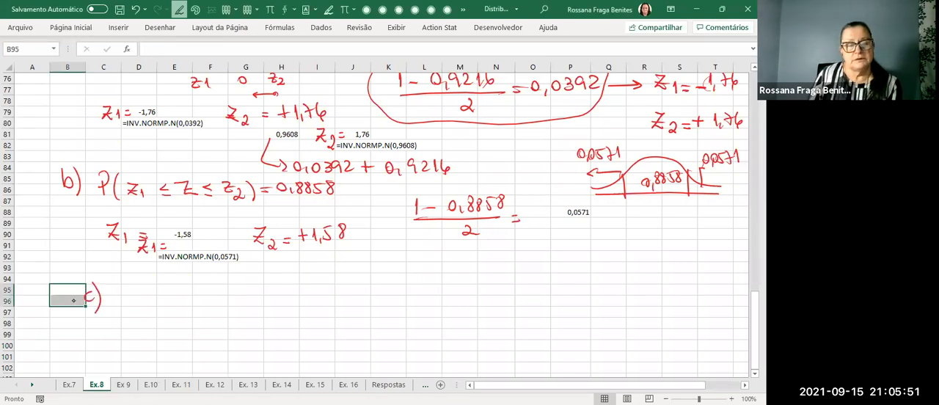
mouse_move(100, 292)
mouse_down()
mouse_move(117, 308)
mouse_move(193, 301)
mouse_move(239, 312)
mouse_move(305, 296)
mouse_move(316, 307)
mouse_move(323, 297)
mouse_move(339, 304)
mouse_move(339, 286)
mouse_move(350, 300)
mouse_up()
mouse_move(362, 303)
mouse_down()
mouse_move(358, 311)
mouse_move(405, 289)
mouse_up()
mouse_move(424, 292)
mouse_down()
mouse_move(413, 308)
mouse_move(415, 292)
mouse_up()
drag(422, 302, 426, 309)
drag(433, 309, 443, 308)
mouse_move(422, 255)
mouse_down()
mouse_move(414, 277)
mouse_move(389, 279)
mouse_up()
mouse_move(383, 268)
mouse_down()
mouse_move(394, 269)
mouse_move(370, 285)
mouse_up()
drag(363, 280, 374, 273)
mouse_move(461, 291)
mouse_down()
mouse_move(459, 304)
mouse_move(474, 308)
mouse_up()
mouse_move(504, 283)
mouse_down()
mouse_move(495, 309)
mouse_move(489, 288)
mouse_move(502, 308)
mouse_move(516, 309)
mouse_up()
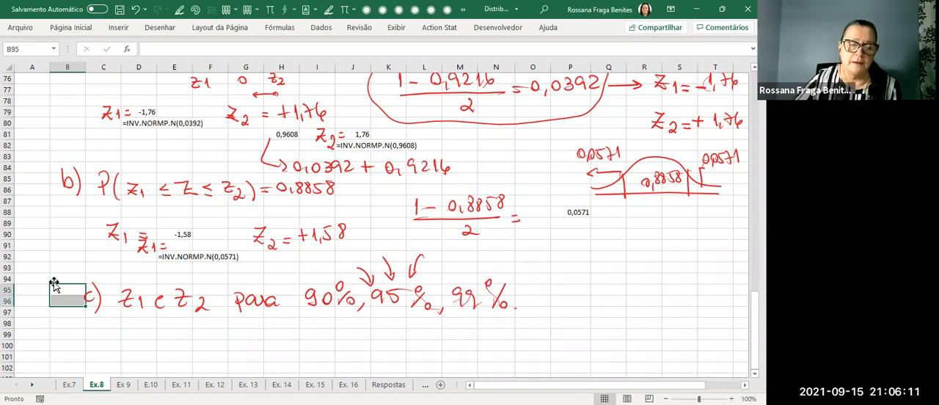
Handwrite "confianças" after the percentages of item c and draw a box around "z1 e z2".
scroll(568, 255, down, 1)
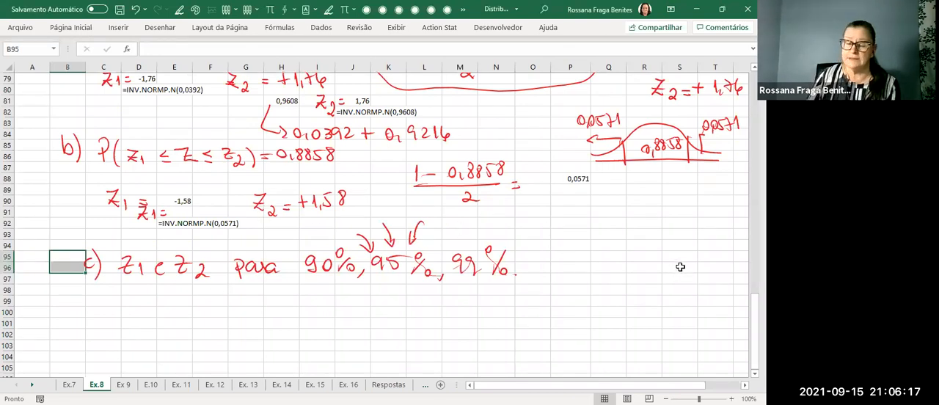
key(alt+5)
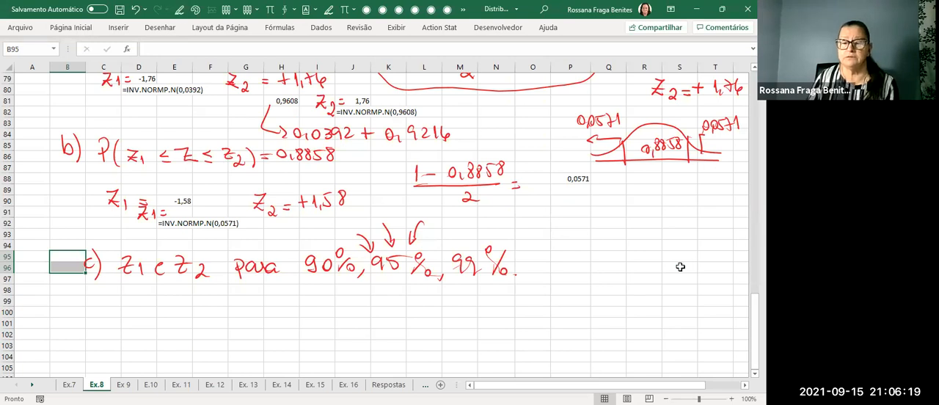
mouse_move(541, 240)
mouse_down()
mouse_move(540, 254)
mouse_move(648, 242)
mouse_move(644, 251)
mouse_up()
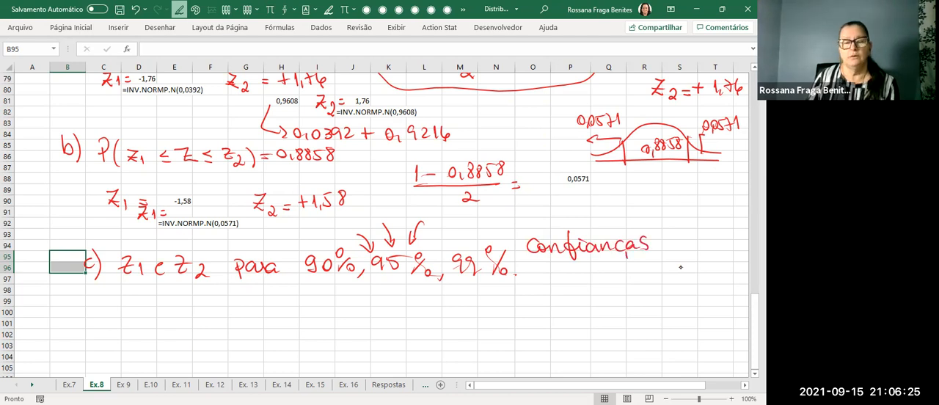
mouse_move(207, 242)
mouse_down()
mouse_move(168, 238)
mouse_move(154, 307)
mouse_move(208, 244)
mouse_up()
key(Escape)
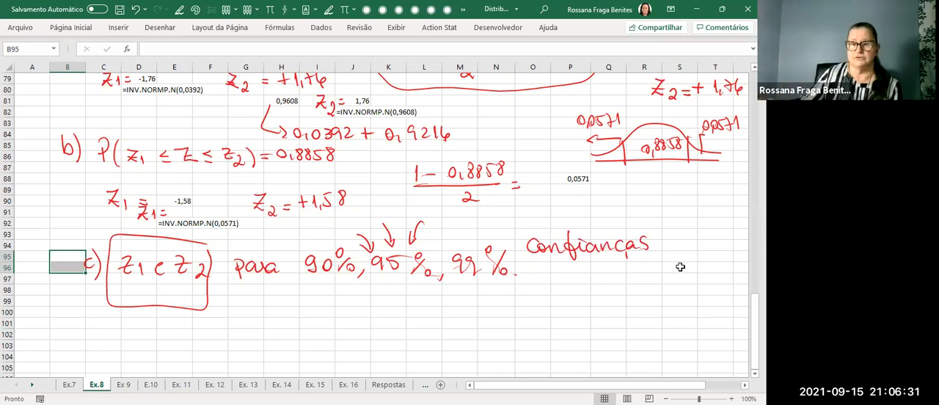
scroll(623, 304, down, 2)
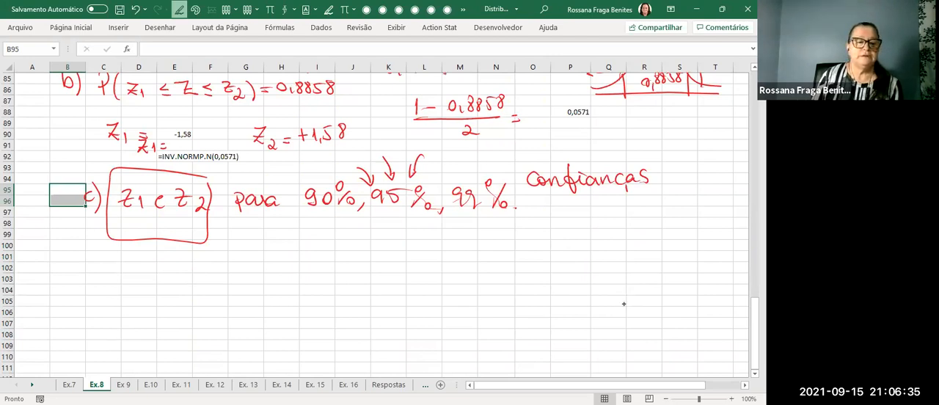
drag(85, 261, 91, 272)
click(157, 29)
click(76, 61)
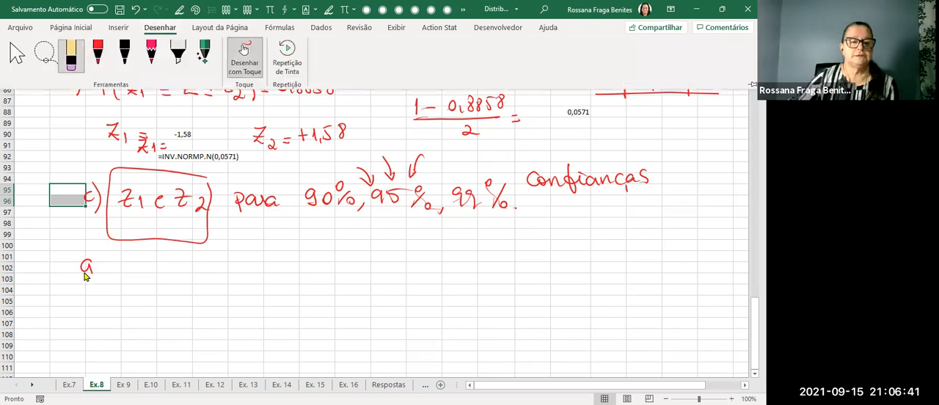
click(86, 273)
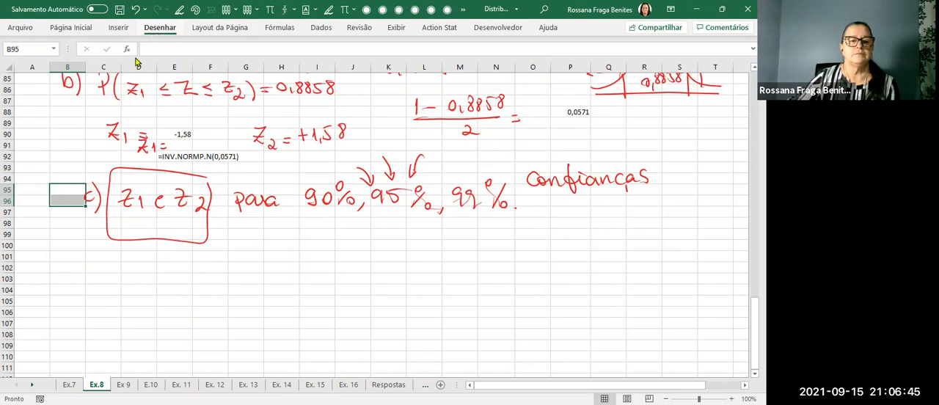
Change the red drawing pen's ink colour to dark blue.
click(154, 31)
click(99, 63)
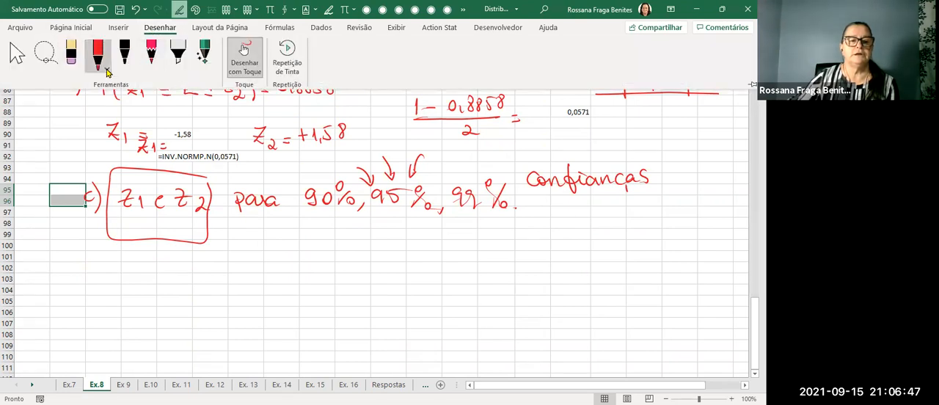
click(107, 68)
click(116, 163)
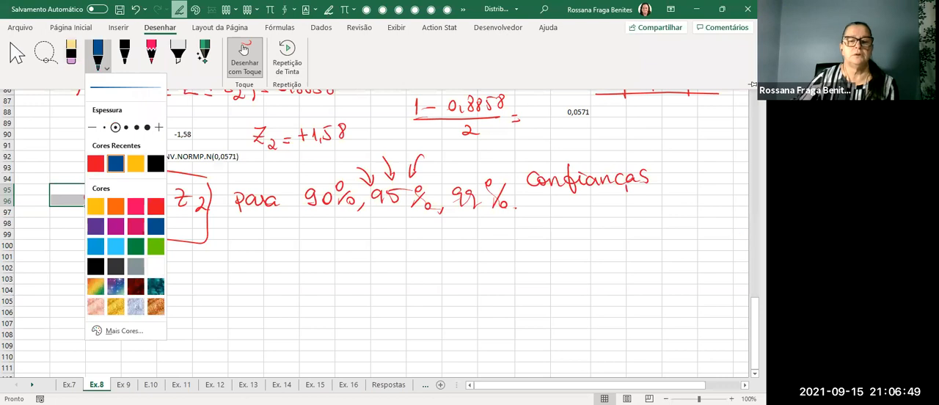
click(724, 219)
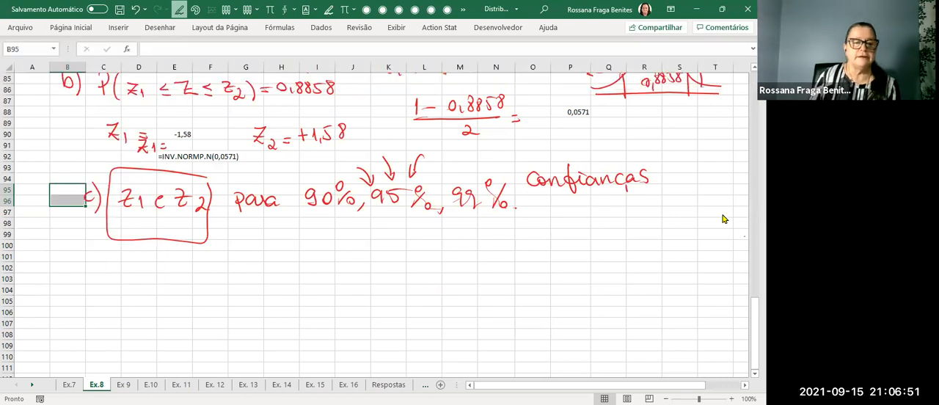
Handwrite "d) P( z1 ≤ Z ≤ z2 ) = 90%" in blue below the boxed item c.
mouse_move(89, 261)
mouse_down()
mouse_move(82, 271)
mouse_move(93, 280)
mouse_up()
mouse_move(124, 257)
mouse_down()
mouse_move(123, 277)
mouse_move(123, 267)
mouse_move(151, 278)
mouse_up()
mouse_move(232, 256)
mouse_down()
mouse_move(232, 273)
mouse_move(246, 271)
mouse_up()
mouse_move(230, 265)
mouse_down()
mouse_move(243, 262)
mouse_move(225, 275)
mouse_up()
drag(177, 261, 199, 275)
drag(270, 258, 269, 269)
drag(257, 273, 311, 276)
mouse_move(316, 256)
mouse_down()
mouse_move(319, 279)
mouse_move(356, 272)
mouse_up()
click(344, 272)
mouse_move(345, 267)
mouse_down()
mouse_move(383, 268)
mouse_move(377, 275)
mouse_up()
mouse_move(396, 260)
mouse_down()
mouse_move(389, 269)
mouse_move(396, 255)
mouse_up()
mouse_move(422, 254)
mouse_down()
mouse_move(408, 275)
mouse_move(405, 258)
mouse_move(420, 271)
mouse_up()
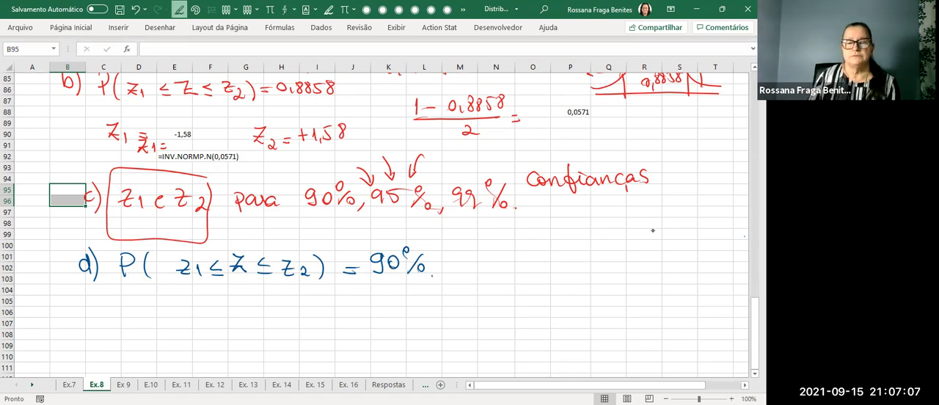
Sketch a bell curve over a baseline beside item d, with two vertical limits enclosing the central area labelled 0,90.
scroll(680, 238, down, 1)
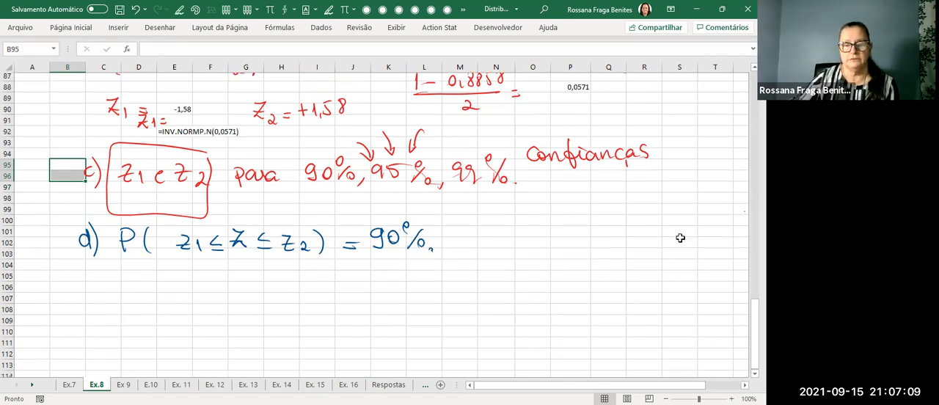
scroll(680, 238, down, 1)
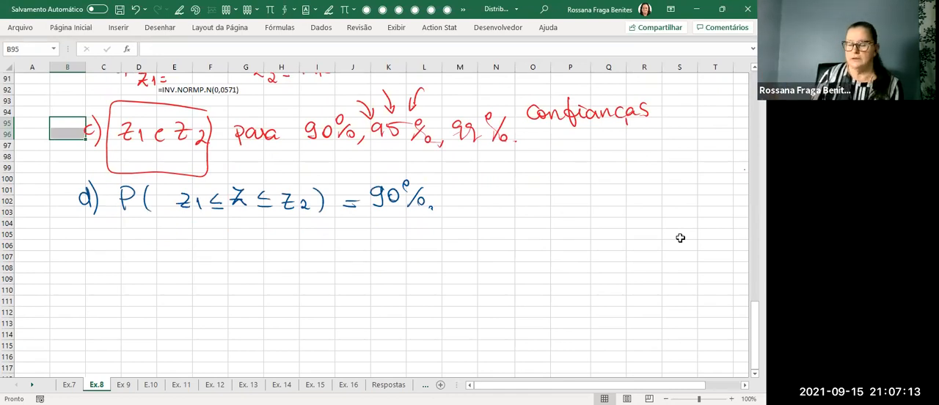
drag(494, 231, 651, 232)
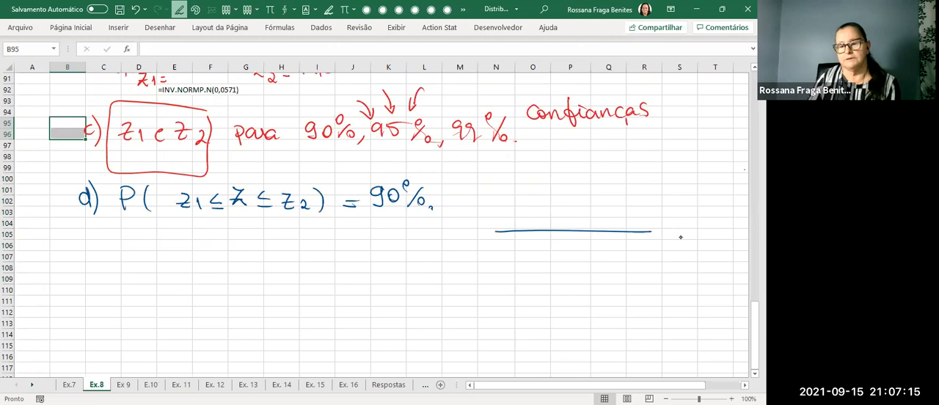
mouse_move(496, 225)
mouse_down()
mouse_move(556, 204)
mouse_move(629, 200)
mouse_move(703, 224)
mouse_up()
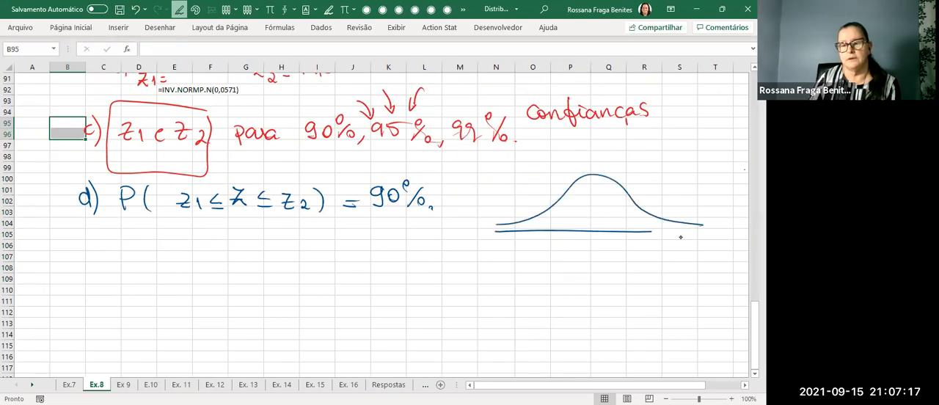
drag(642, 232, 688, 232)
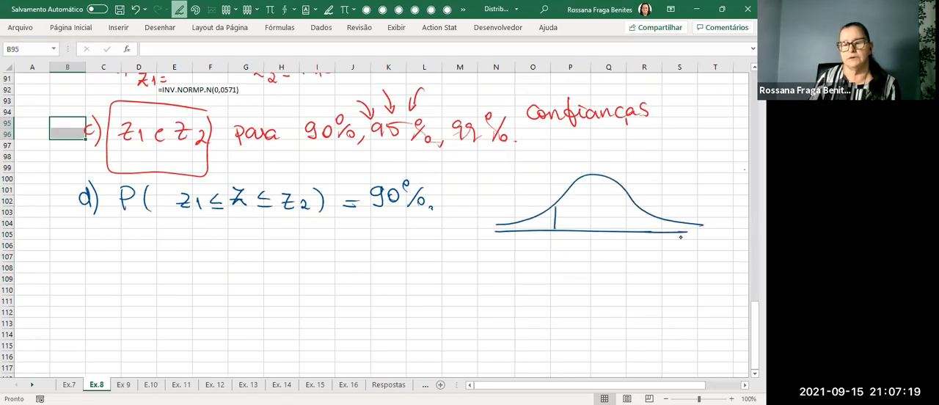
drag(636, 206, 632, 229)
drag(578, 203, 583, 215)
mouse_move(588, 206)
mouse_down()
mouse_move(592, 217)
mouse_move(605, 202)
mouse_up()
Handwrite the tail calculation (1 − 0,90)/2 = 0,10/2 = 0,05 below the bell curve.
drag(550, 262, 552, 274)
drag(563, 268, 579, 263)
drag(590, 274, 588, 278)
drag(600, 261, 601, 276)
drag(609, 263, 610, 272)
mouse_move(548, 282)
mouse_down()
mouse_move(617, 279)
mouse_move(606, 296)
mouse_move(636, 277)
mouse_up()
drag(628, 282, 652, 267)
mouse_move(659, 273)
mouse_down()
mouse_move(672, 262)
mouse_move(687, 278)
mouse_move(677, 295)
mouse_up()
drag(702, 266, 708, 281)
drag(717, 267, 725, 277)
drag(725, 264, 732, 263)
Label both tails of the bell curve 0,05 with pointer lines and hatch the lower tail.
drag(533, 214, 520, 207)
drag(506, 194, 515, 200)
drag(520, 188, 517, 190)
drag(527, 185, 526, 194)
drag(527, 185, 533, 183)
drag(650, 220, 676, 197)
drag(686, 203, 683, 208)
drag(690, 195, 689, 194)
drag(699, 194, 699, 205)
drag(700, 194, 709, 190)
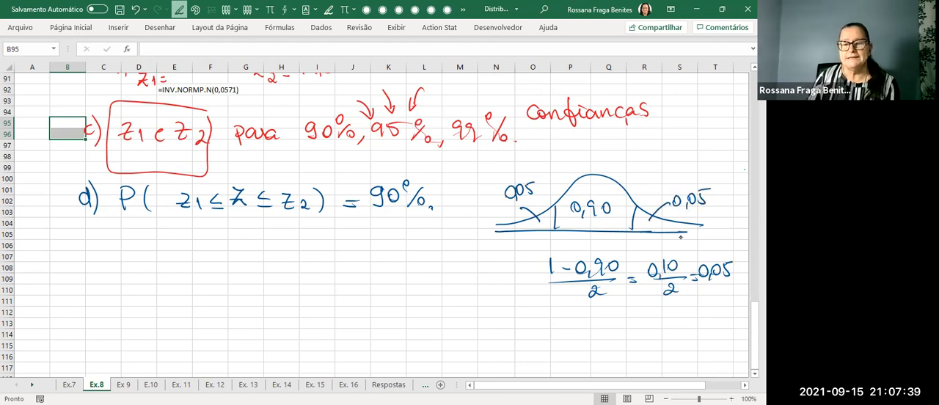
mouse_move(551, 205)
mouse_down()
mouse_move(543, 224)
mouse_move(519, 231)
mouse_up()
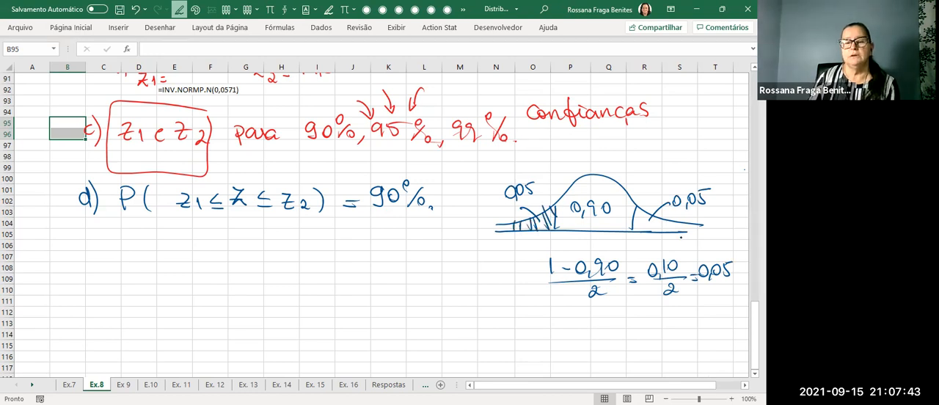
Sketch a z-table outline below item d with a z header and 0,05 inside, with arrows towards its row and column headings.
drag(174, 241, 173, 327)
drag(132, 258, 272, 258)
drag(214, 293, 218, 311)
drag(229, 294, 236, 306)
drag(220, 267, 221, 293)
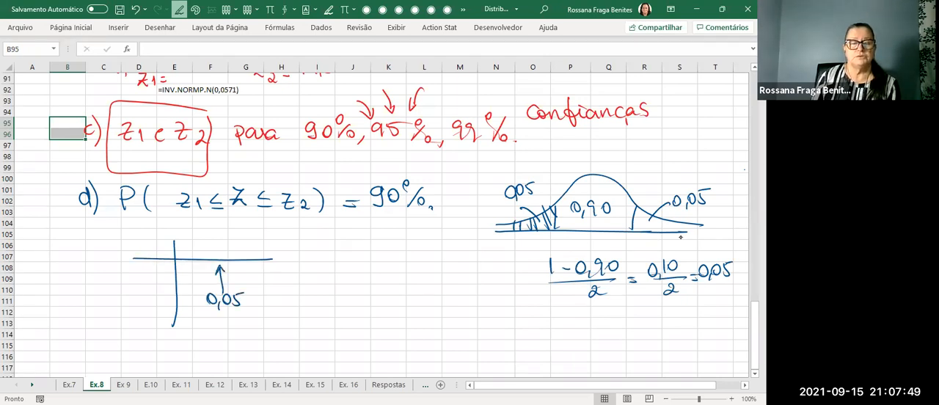
drag(146, 242, 160, 247)
mouse_move(198, 296)
mouse_down()
mouse_move(169, 297)
mouse_move(176, 303)
mouse_up()
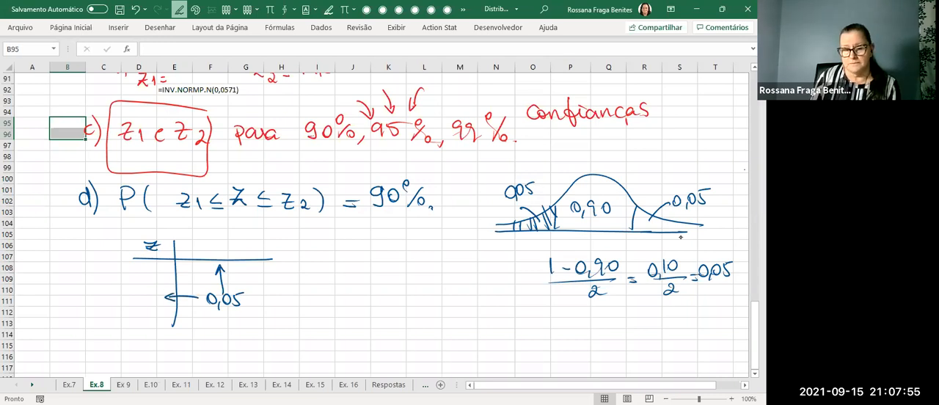
Branch the 0,05 in the table sketch into 0,0505 and 0,0495, and underline the 0,05 twice.
mouse_move(278, 291)
mouse_down()
mouse_move(257, 301)
mouse_move(270, 313)
mouse_up()
mouse_move(294, 283)
mouse_down()
mouse_move(297, 295)
mouse_move(308, 283)
mouse_move(320, 292)
mouse_move(351, 289)
mouse_move(357, 273)
mouse_up()
mouse_move(292, 312)
mouse_down()
mouse_move(302, 321)
mouse_move(354, 314)
mouse_move(358, 299)
mouse_up()
drag(206, 320, 242, 315)
drag(210, 322, 242, 317)
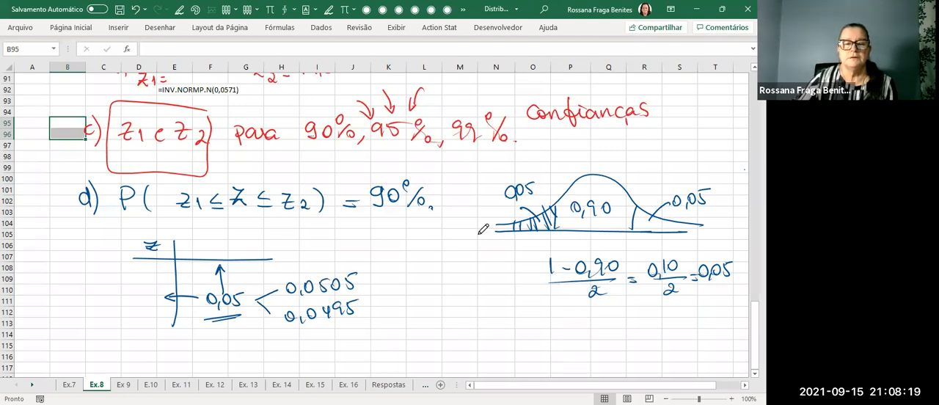
Switch to tabela_normal.pdf, circle 0,0505 and 0,0495 in the -1,6 row, and mark the 0,04 and 0,05 column headings.
key(alt+Tab)
scroll(481, 226, down, 5)
scroll(481, 226, down, 10)
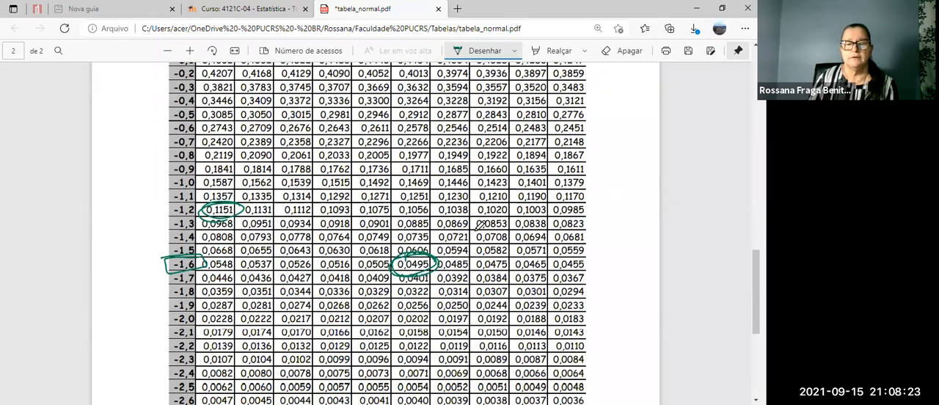
mouse_move(391, 255)
mouse_down()
mouse_move(358, 256)
mouse_move(387, 276)
mouse_move(396, 258)
mouse_move(397, 274)
mouse_move(434, 274)
mouse_up()
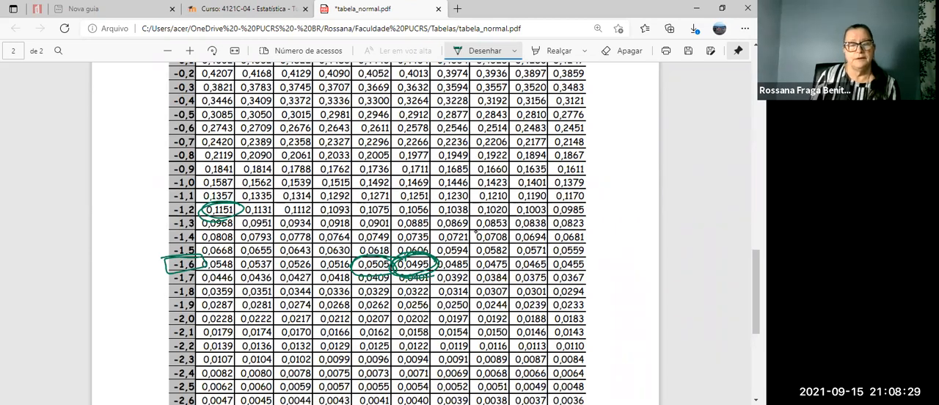
scroll(476, 231, up, 3)
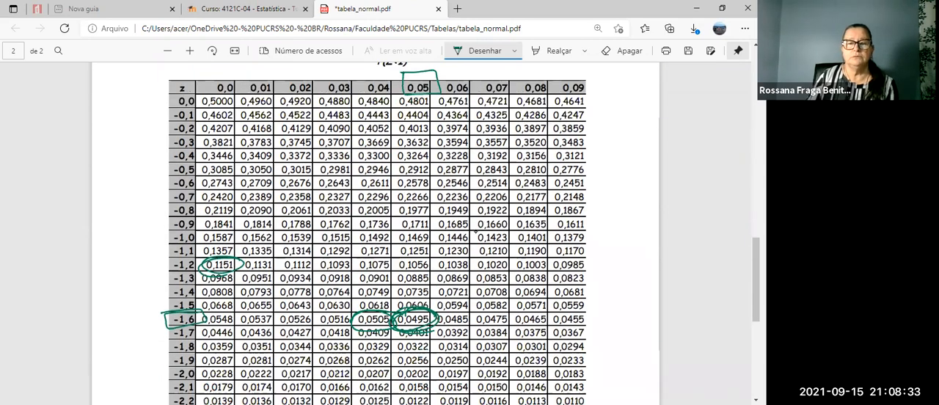
mouse_move(370, 74)
mouse_down()
mouse_move(376, 85)
mouse_move(383, 75)
mouse_move(419, 76)
mouse_up()
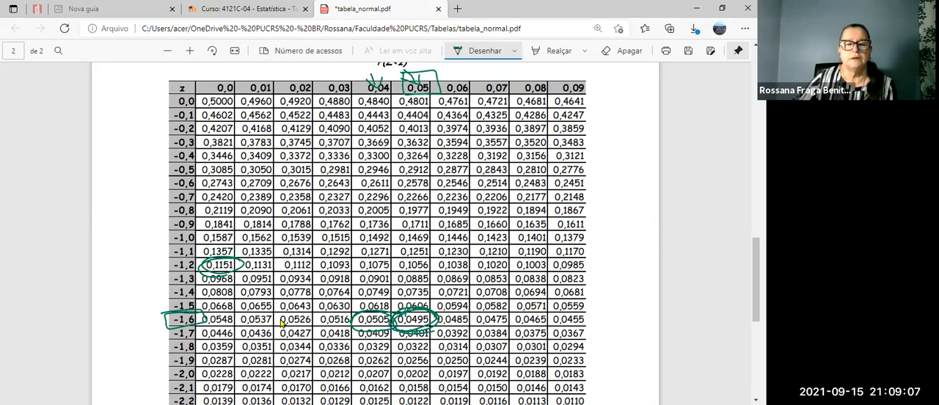
Return to the Excel workbook and handwrite (-1,64) beside 0,0505 and (-1,65) beside 0,0495.
key(alt+Tab)
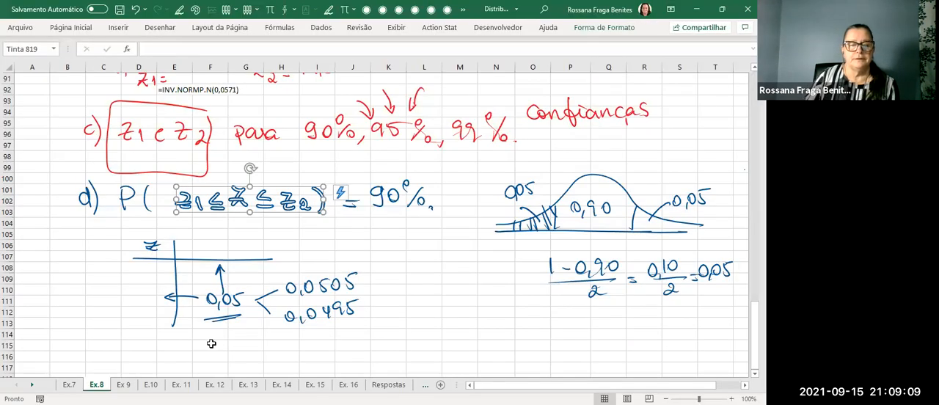
drag(379, 272, 376, 288)
mouse_move(385, 283)
mouse_down()
mouse_move(431, 278)
mouse_move(427, 286)
mouse_up()
drag(436, 261, 438, 288)
mouse_move(382, 307)
mouse_down()
mouse_move(382, 317)
mouse_move(449, 313)
mouse_up()
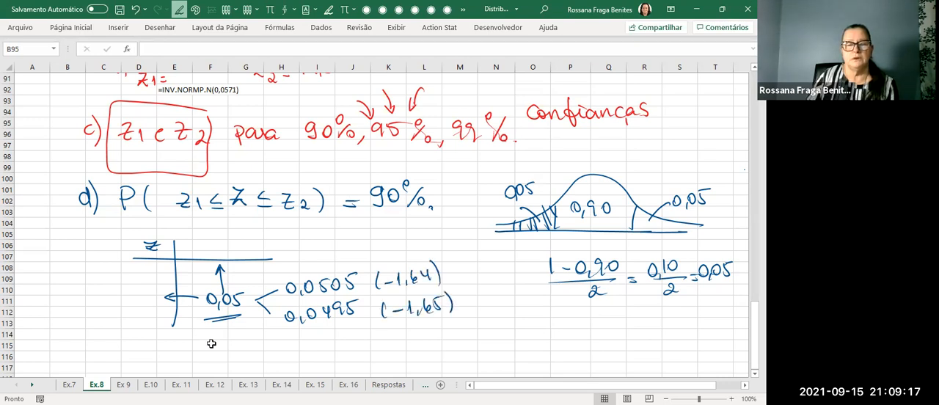
Enter =INV.NORMP.N(0,05) in cell D115 below the z-table sketch.
click(145, 342)
text(=)
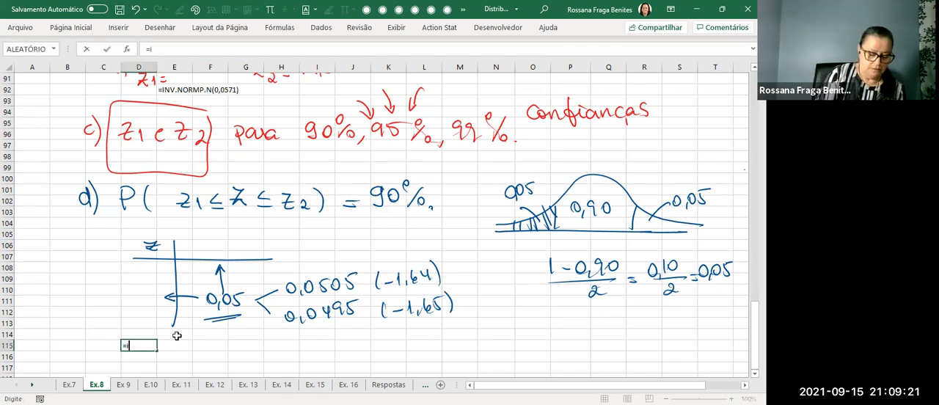
text(i)
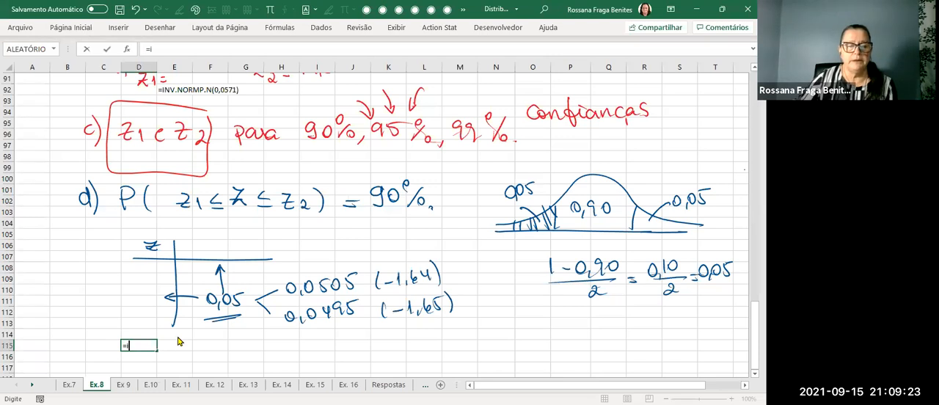
text(nv)
click(197, 361)
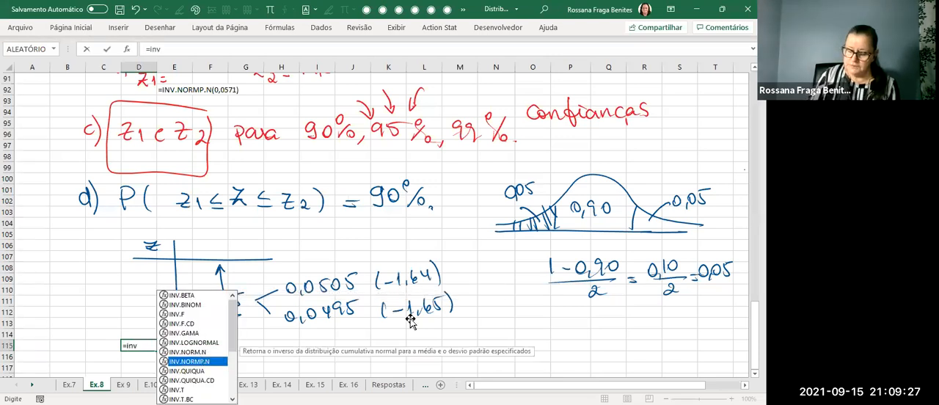
key(Tab)
text(0,05)
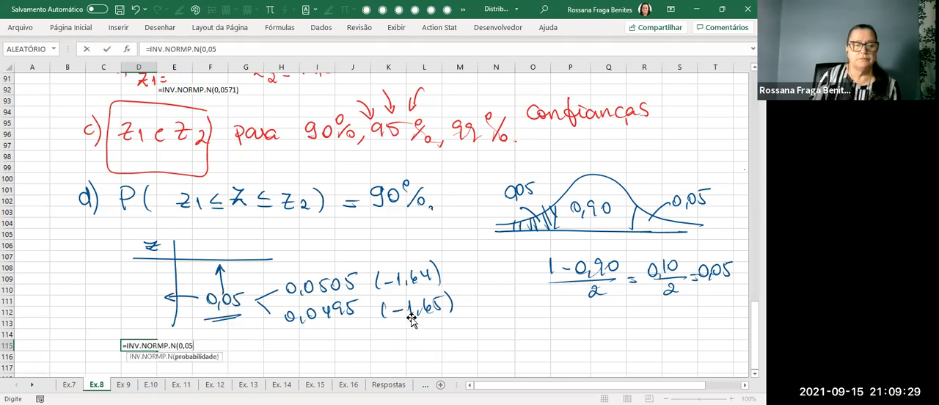
key(Return)
Format the INV.NORMP.N result in D115 to show two decimal places.
click(143, 346)
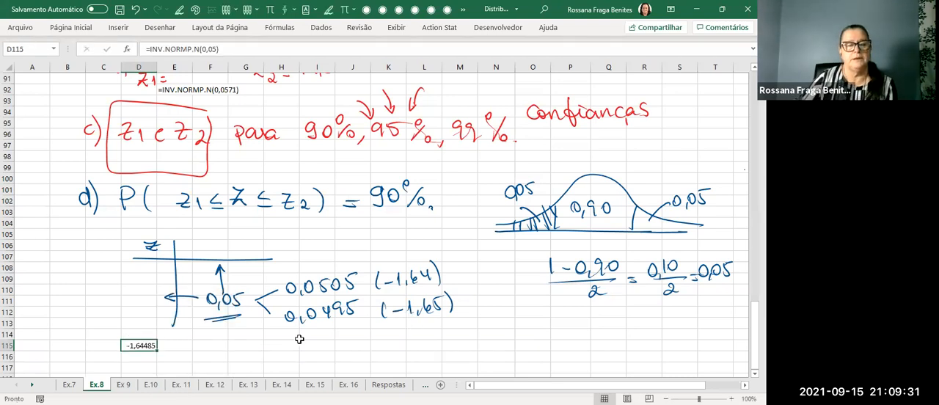
click(82, 31)
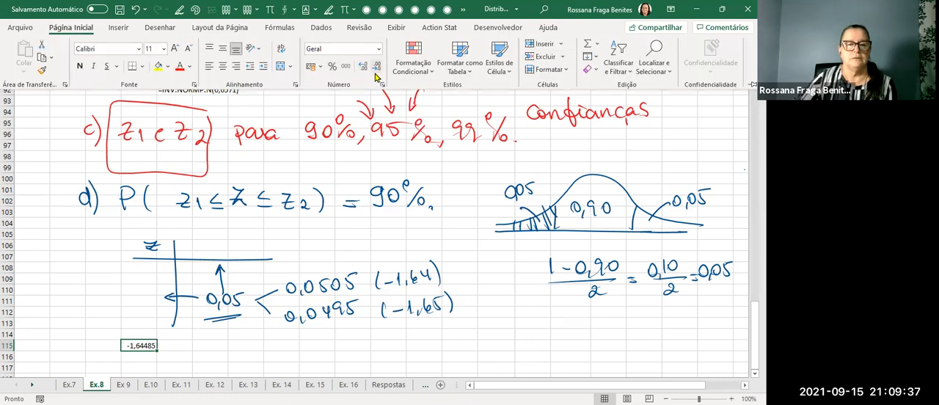
click(374, 68)
click(375, 68)
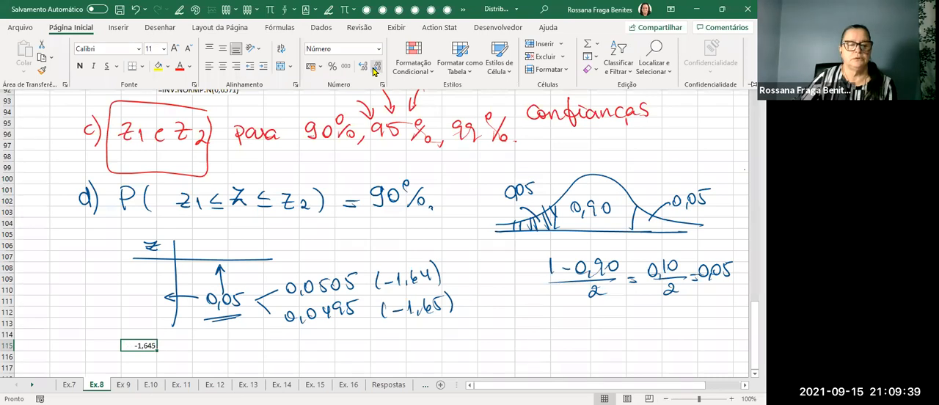
click(375, 68)
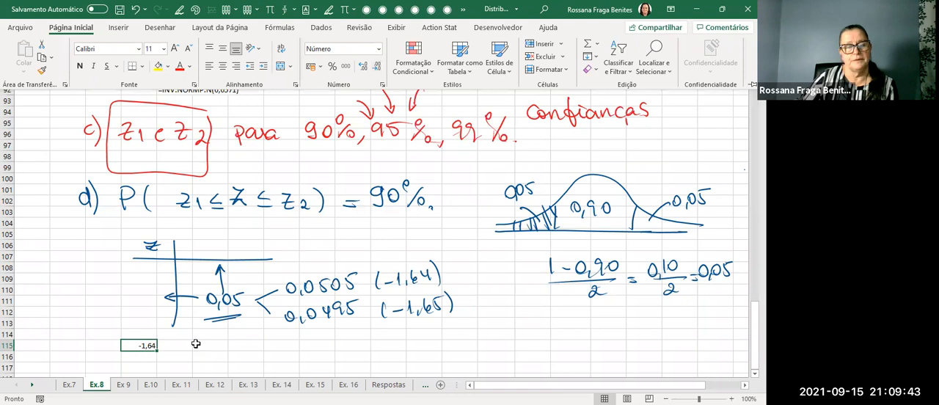
Show the formula of D115 as text in D116 with the FÓRMULATEXTO function.
scroll(195, 341, down, 2)
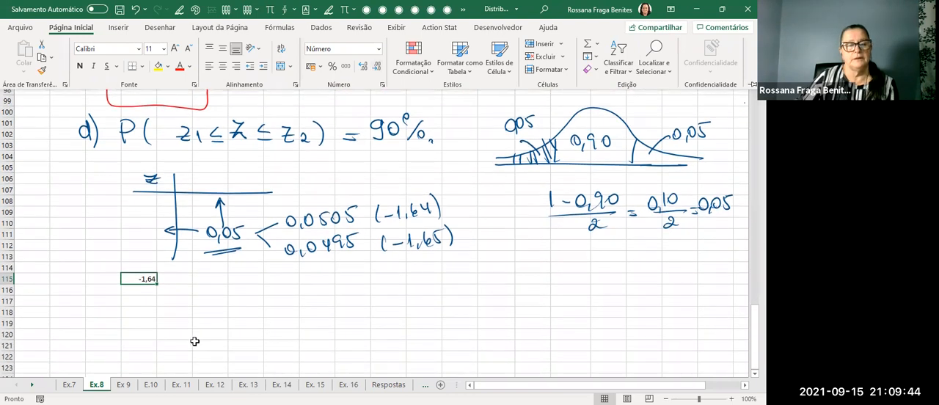
click(137, 291)
text(=f)
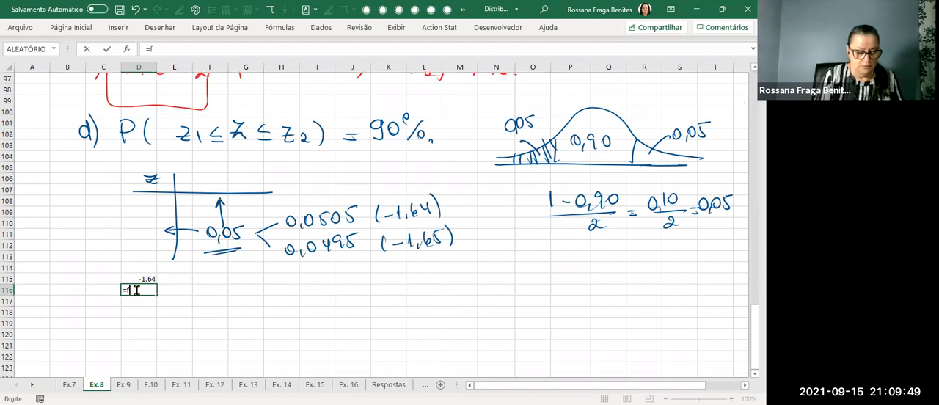
text(órm)
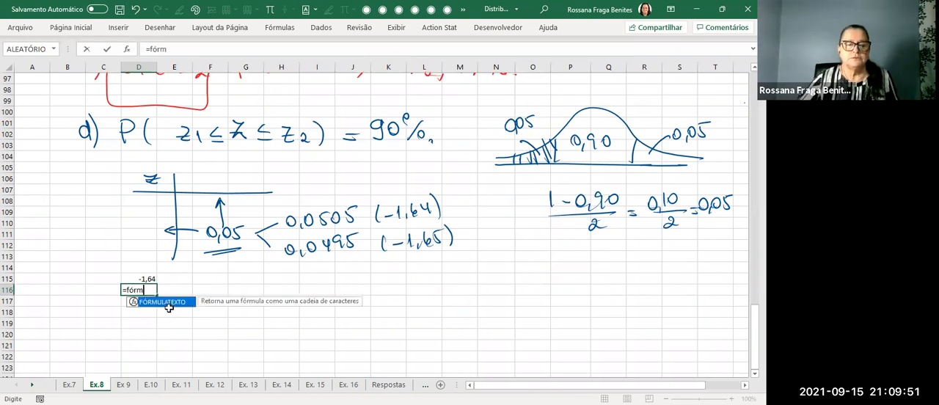
key(Tab)
click(146, 278)
key(Return)
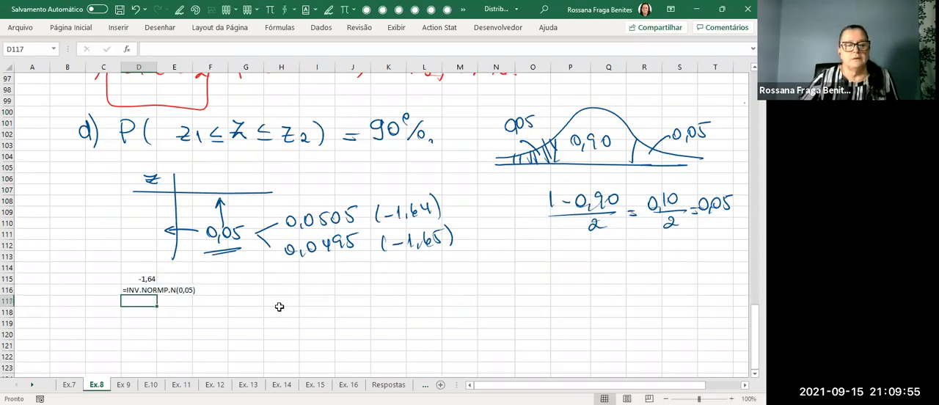
Draw a box around the handwritten (-1,65) and write z1 = -1,65 below it.
click(280, 311)
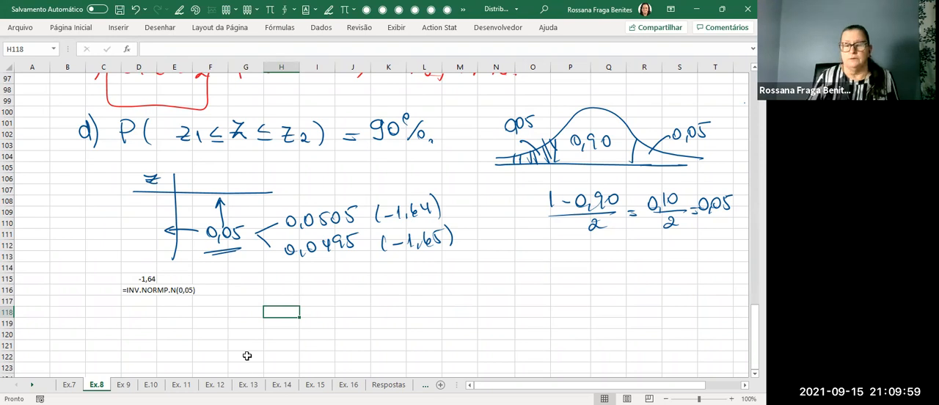
mouse_move(369, 231)
mouse_down()
mouse_move(479, 255)
mouse_move(370, 265)
mouse_move(369, 232)
mouse_up()
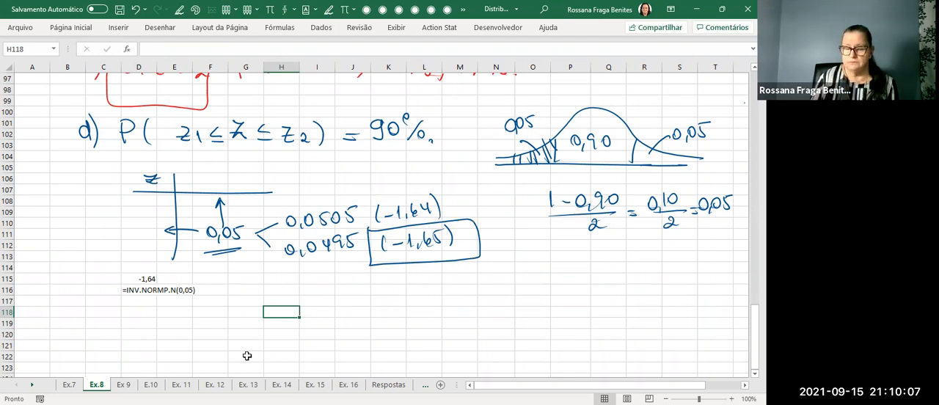
mouse_move(332, 279)
mouse_down()
mouse_move(341, 298)
mouse_move(340, 286)
mouse_up()
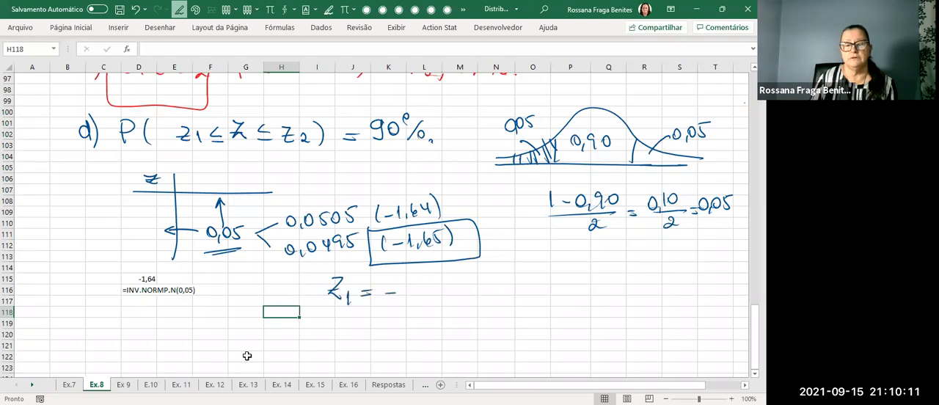
drag(426, 291, 438, 296)
drag(440, 279, 448, 277)
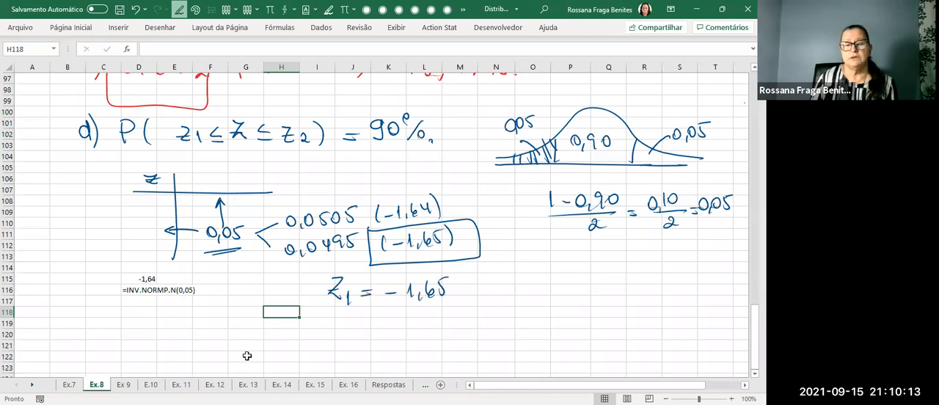
Handwrite z2 = +1,65 under the z1 line.
drag(325, 332, 378, 330)
drag(367, 335, 405, 326)
mouse_move(417, 321)
mouse_down()
mouse_move(417, 336)
mouse_move(431, 333)
mouse_up()
drag(443, 319, 448, 332)
drag(443, 319, 450, 319)
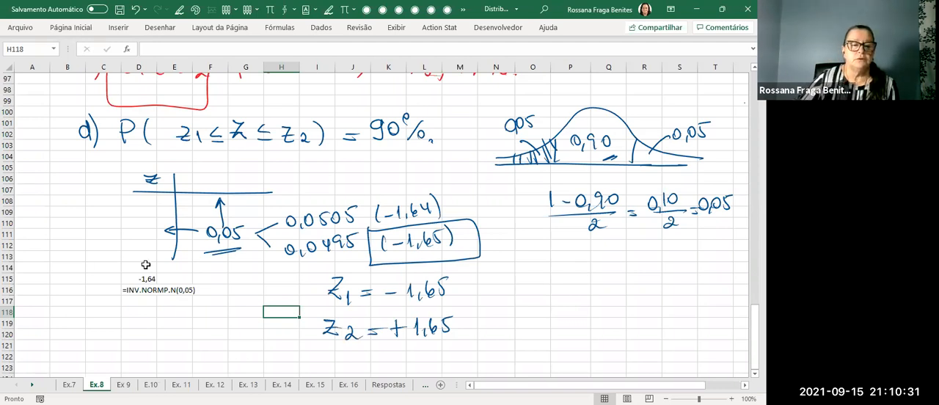
Copy the result and its formula text in D115:D116 to D118 and again to D121.
drag(140, 279, 191, 291)
click(187, 292)
key(ctrl+c)
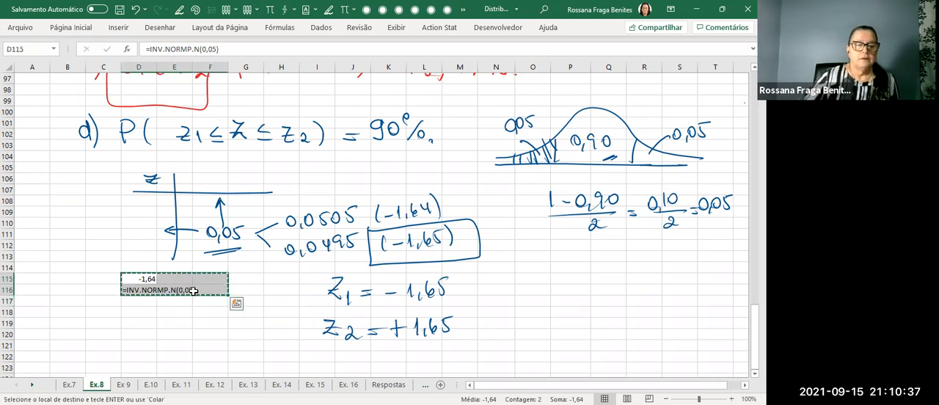
click(139, 309)
key(ctrl+v)
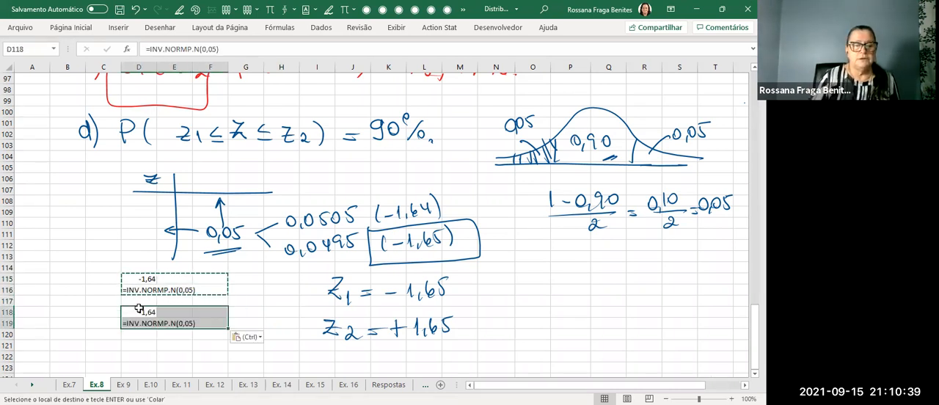
click(143, 341)
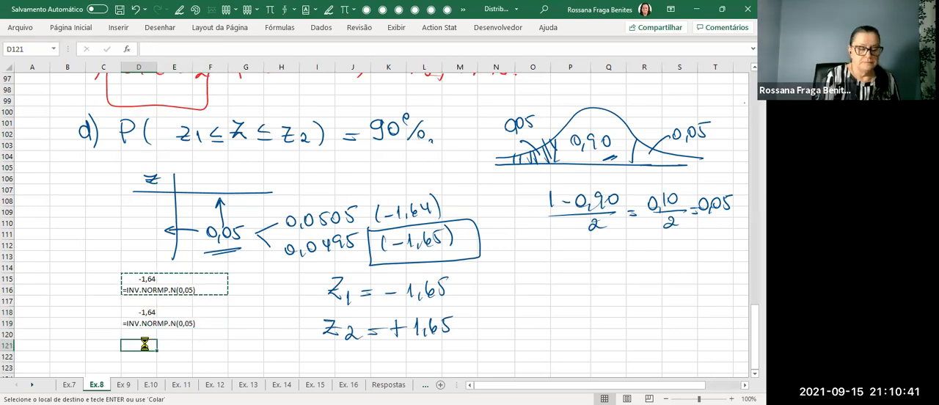
key(ctrl+v)
Change the probability in D118's formula to 0,0505.
click(139, 312)
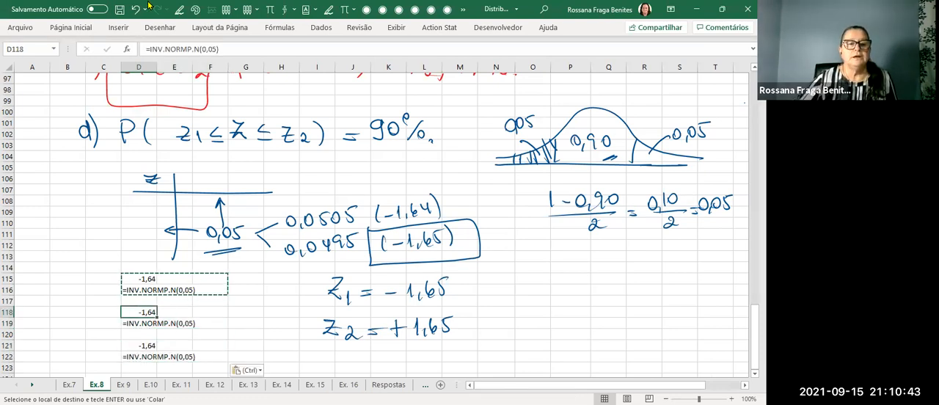
click(286, 48)
key(Left)
text(05)
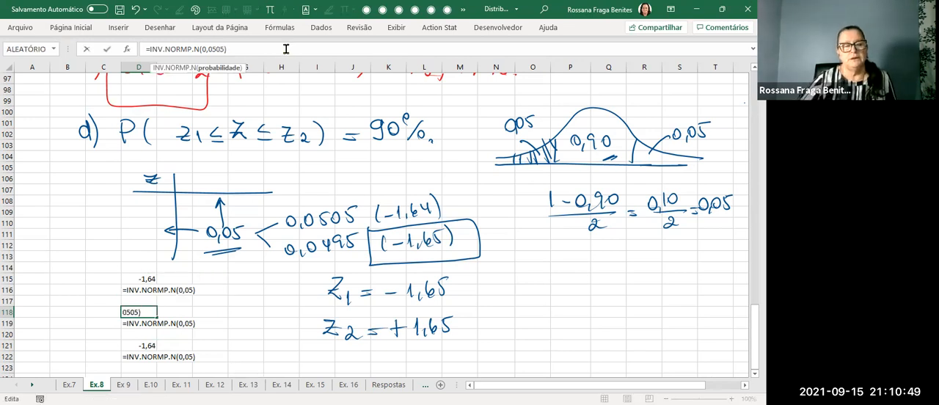
key(Return)
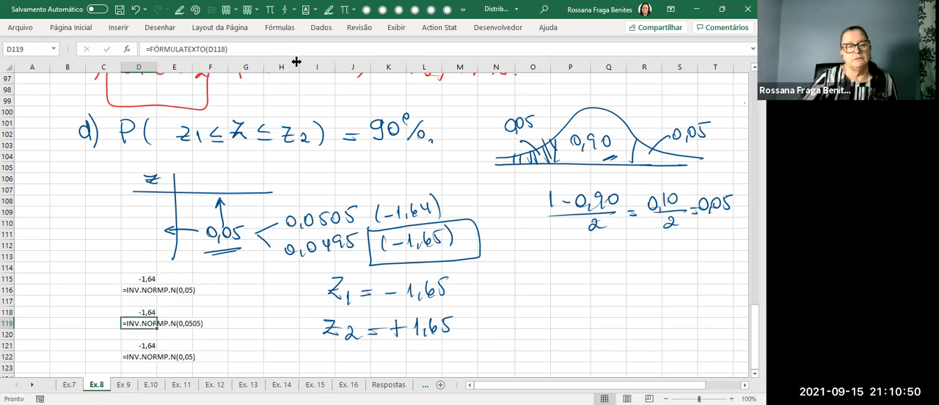
Change the probability in D121's formula to 0,0495.
click(139, 347)
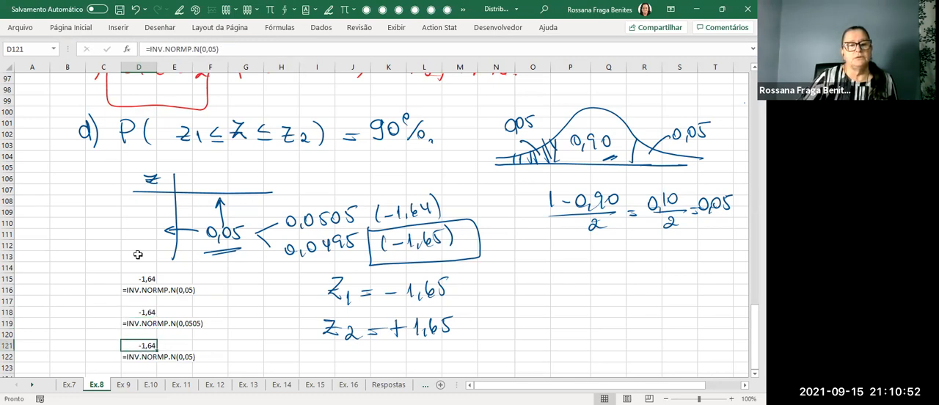
click(213, 50)
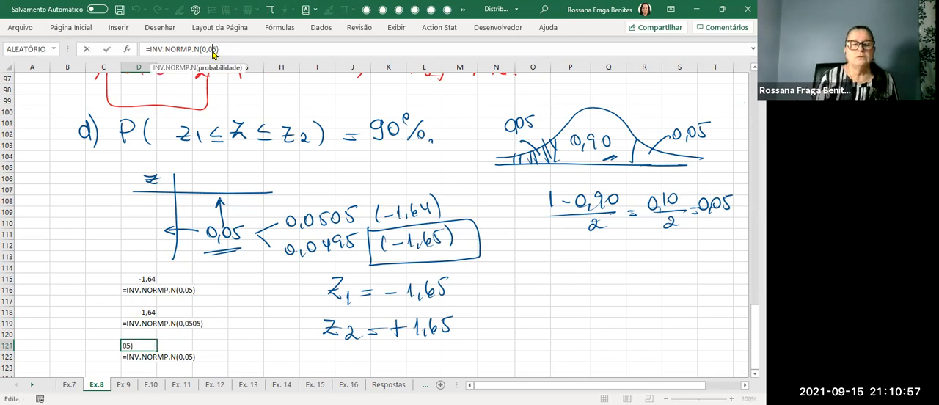
text(49)
key(Return)
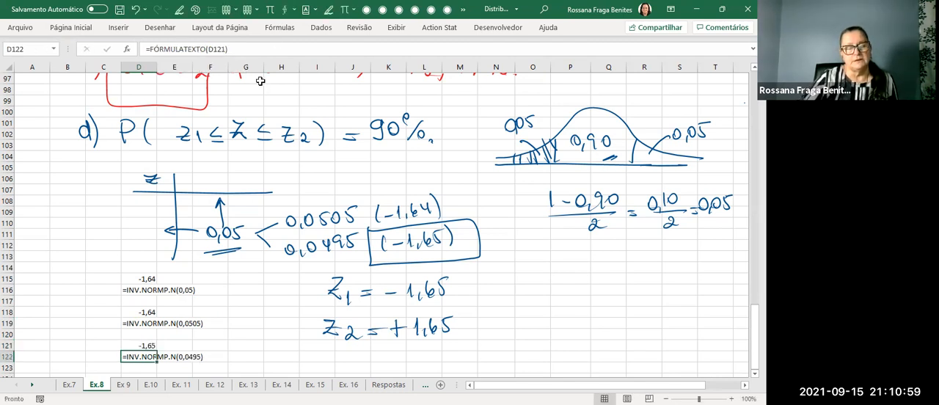
Circle the 0,0495 result and its formula in D121:D122 with the pen, and draw an arrow pointing to them.
scroll(263, 111, down, 1)
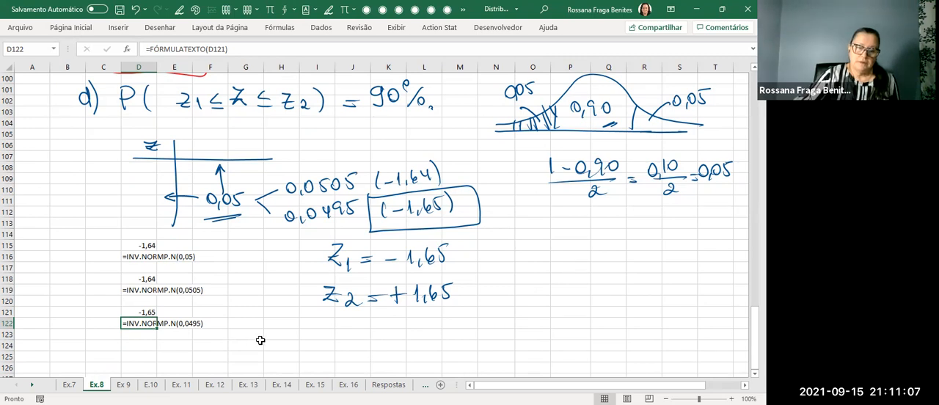
click(179, 9)
mouse_move(220, 300)
mouse_down()
mouse_move(120, 302)
mouse_move(132, 346)
mouse_move(233, 332)
mouse_move(213, 301)
mouse_move(277, 303)
mouse_move(260, 308)
mouse_up()
key(Escape)
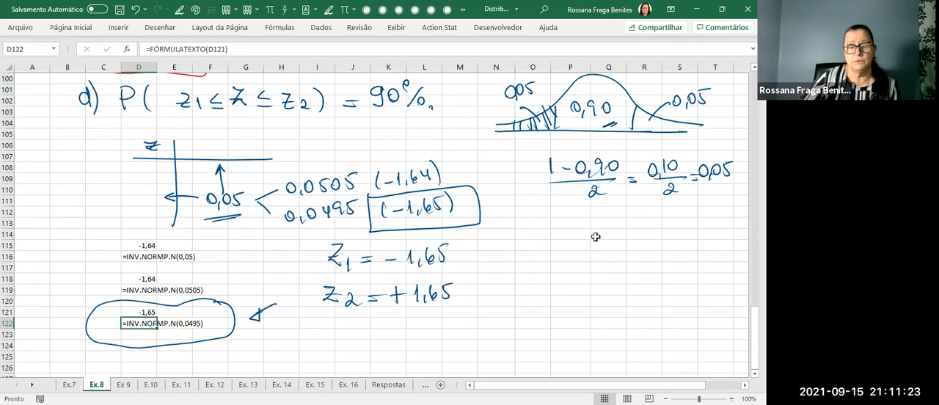
Handwrite the item heading "e) Confiança 95% : z1 e z2" below the circled result.
scroll(605, 229, down, 2)
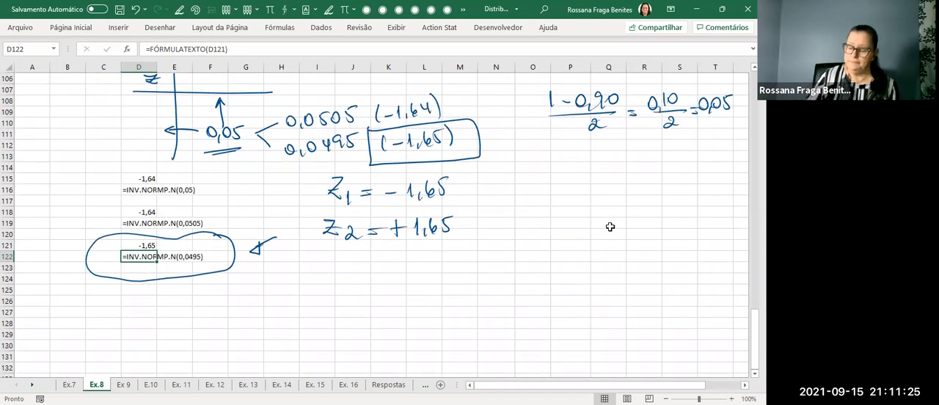
mouse_move(92, 305)
mouse_down()
mouse_move(100, 300)
mouse_move(104, 320)
mouse_up()
mouse_move(159, 299)
mouse_down()
mouse_move(156, 314)
mouse_move(189, 313)
mouse_up()
mouse_move(200, 296)
mouse_down()
mouse_move(193, 317)
mouse_move(203, 305)
mouse_up()
mouse_move(207, 304)
mouse_down()
mouse_move(208, 313)
mouse_move(249, 309)
mouse_up()
mouse_move(265, 300)
mouse_down()
mouse_move(264, 309)
mouse_move(331, 309)
mouse_up()
drag(332, 284, 332, 292)
drag(343, 302, 344, 308)
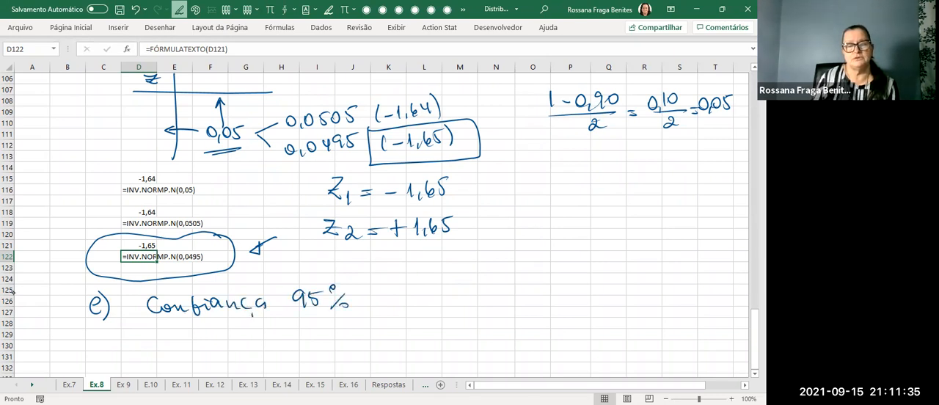
drag(422, 296, 470, 300)
mouse_move(476, 284)
mouse_down()
mouse_move(487, 282)
mouse_move(504, 305)
mouse_up()
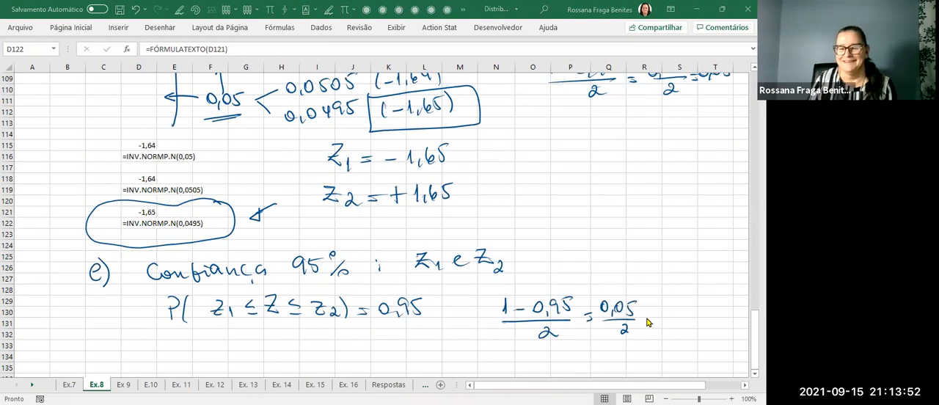
Handwrite P(z1 ≤ Z ≤ z2) = 0,95 under item e and the tail calculation (1 − 0,95)/2 = 0,05/2 = 0,025 beside it.
drag(644, 314, 651, 322)
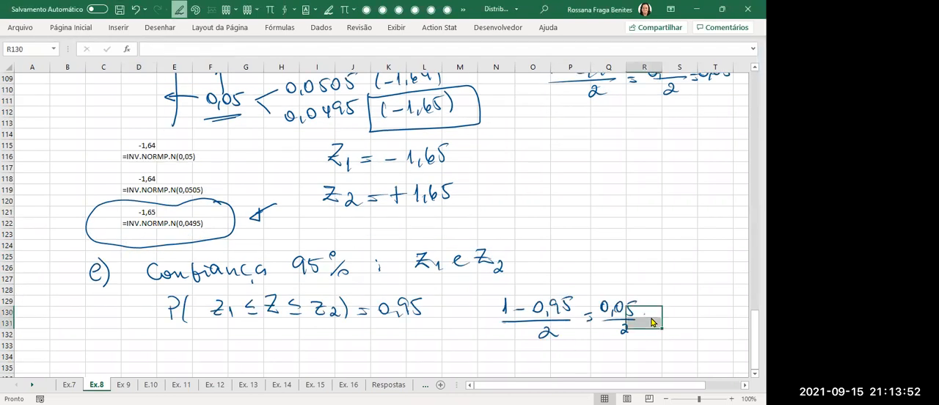
click(632, 213)
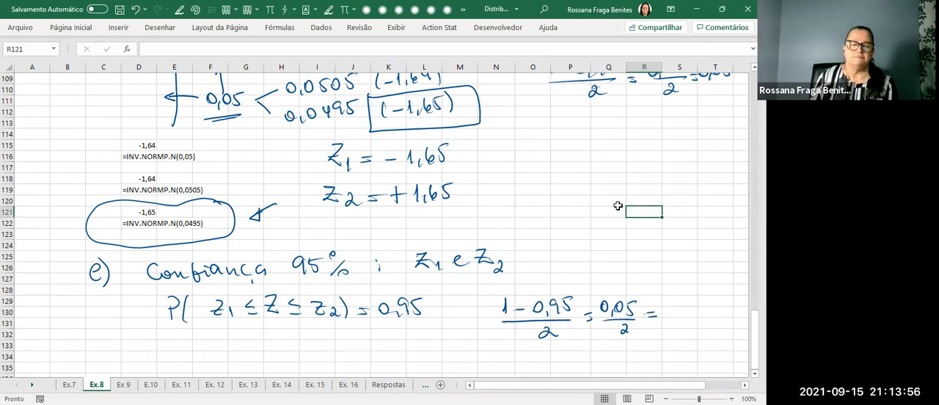
click(179, 9)
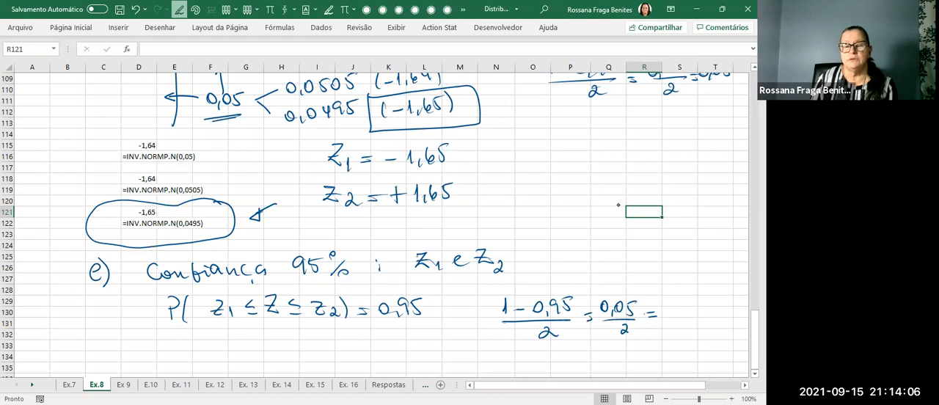
drag(673, 301, 715, 313)
key(Escape)
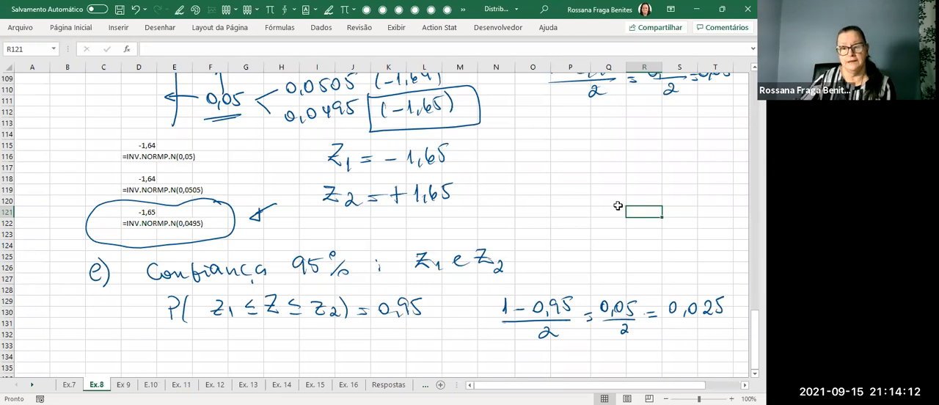
Copy the INV.NORMP.N(0,0505) result and its formula text from D118:F119 to F132, below the item e probability statement.
scroll(600, 229, down, 1)
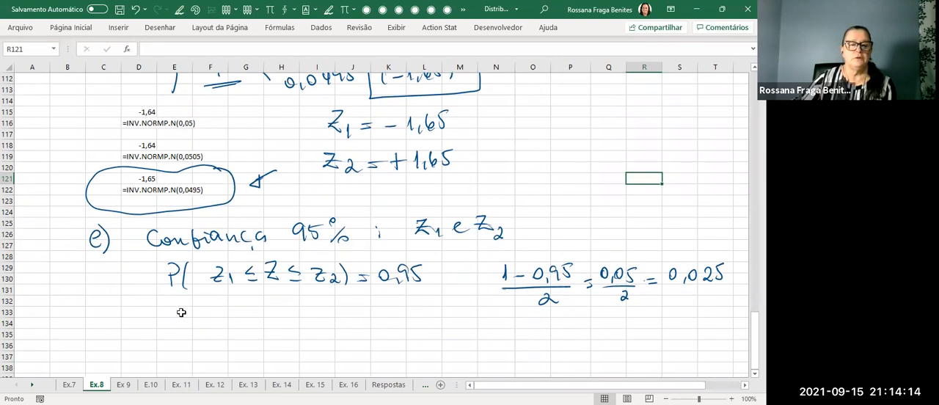
drag(135, 144, 205, 157)
key(ctrl+c)
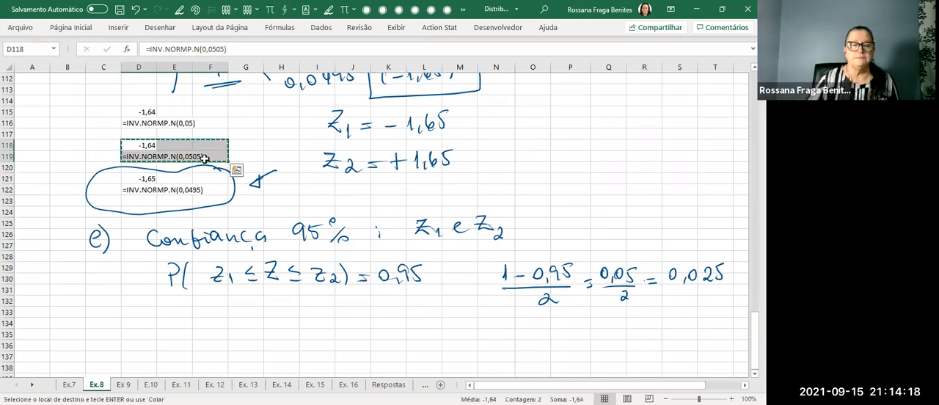
click(208, 303)
click(209, 301)
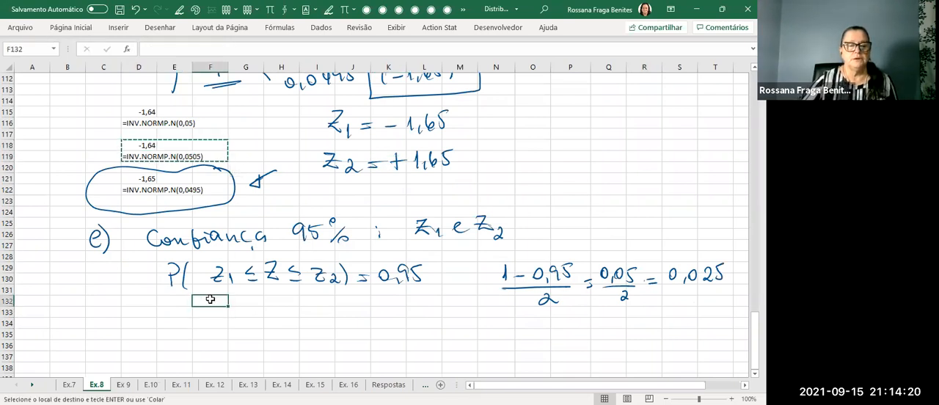
key(ctrl+v)
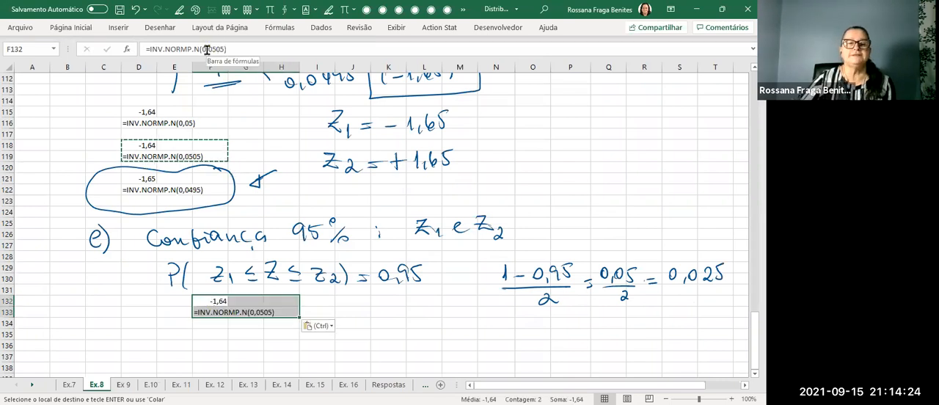
Change the probability in F132's INV.NORMP.N formula to 0,025.
click(220, 49)
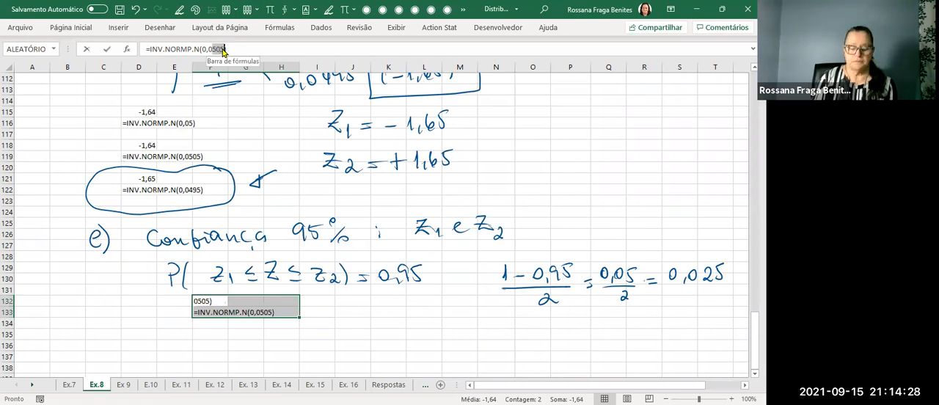
text(25)
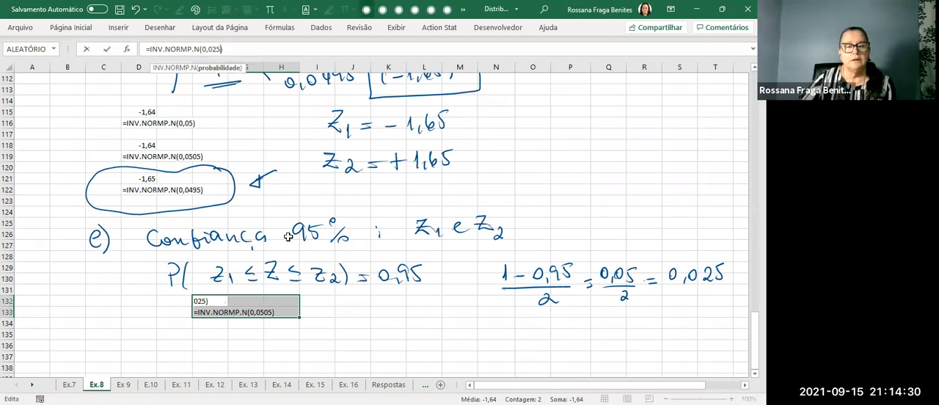
key(Return)
click(213, 302)
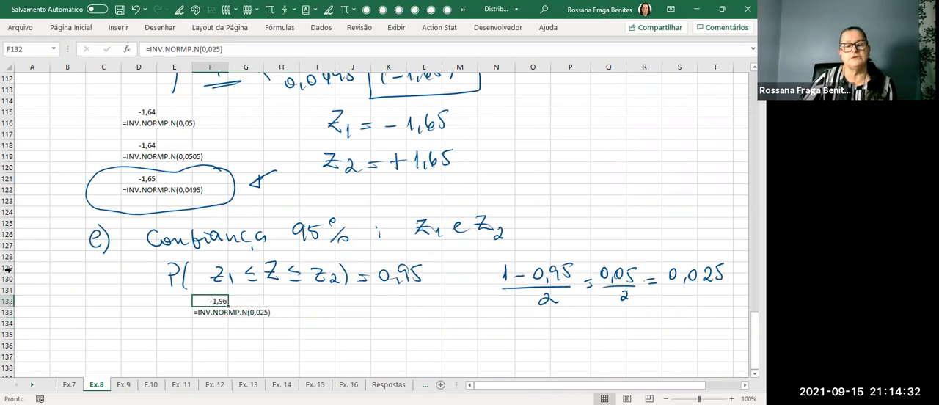
Handwrite z1 = −1,96 and z2 = +1,96 with the pen beside the F132 result, and draw a box around both.
click(179, 9)
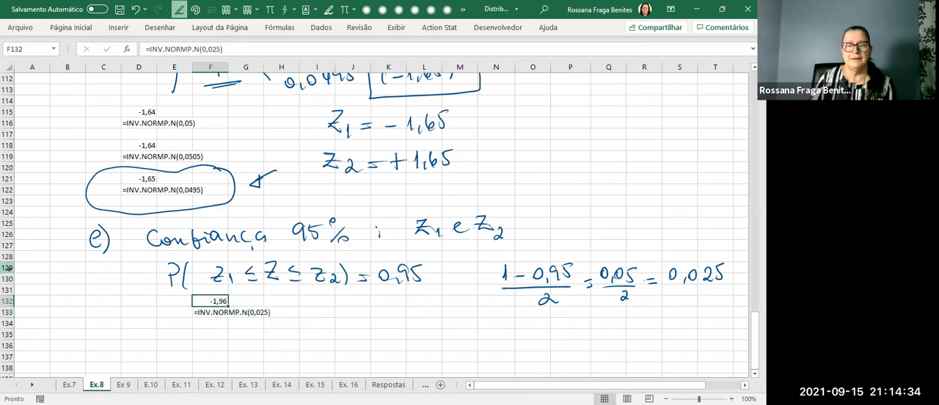
drag(332, 315, 357, 329)
drag(363, 325, 374, 317)
drag(380, 323, 409, 330)
mouse_move(422, 312)
mouse_down()
mouse_move(420, 327)
mouse_move(432, 327)
mouse_up()
mouse_move(332, 339)
mouse_down()
mouse_move(343, 340)
mouse_move(345, 353)
mouse_move(382, 347)
mouse_up()
drag(373, 351, 382, 350)
mouse_move(396, 339)
mouse_down()
mouse_move(397, 353)
mouse_move(414, 353)
mouse_up()
drag(421, 348, 425, 354)
drag(438, 336, 440, 354)
mouse_move(447, 292)
mouse_down()
mouse_move(327, 294)
mouse_move(313, 361)
mouse_move(447, 360)
mouse_move(449, 293)
mouse_up()
key(Escape)
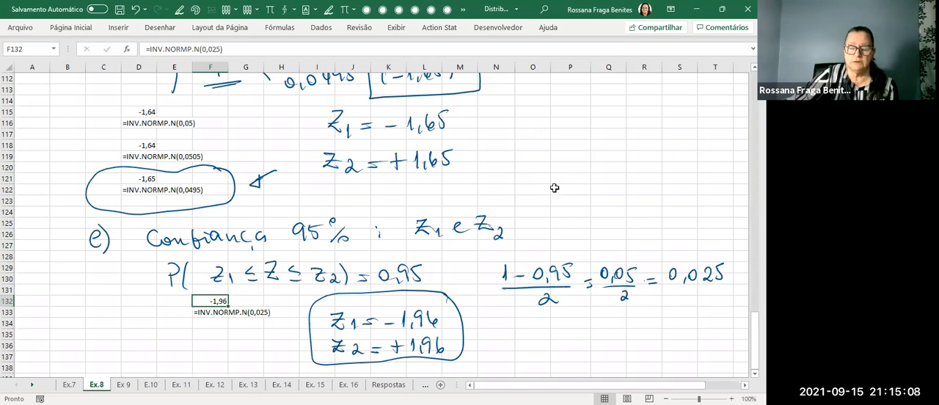
Draw check marks beside the boxed ±1,96 values and handwrite "→ muito importante!" next to them.
scroll(554, 191, down, 1)
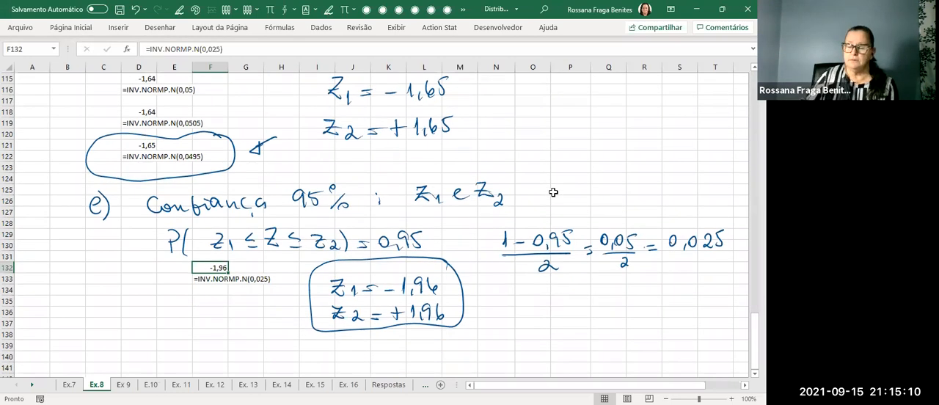
mouse_move(472, 304)
mouse_down()
mouse_move(494, 299)
mouse_move(492, 281)
mouse_up()
drag(457, 260, 473, 242)
drag(503, 301, 606, 300)
mouse_move(621, 296)
mouse_down()
mouse_move(672, 302)
mouse_move(723, 290)
mouse_move(713, 301)
mouse_up()
mouse_move(735, 273)
mouse_down()
mouse_move(732, 296)
mouse_move(734, 286)
mouse_up()
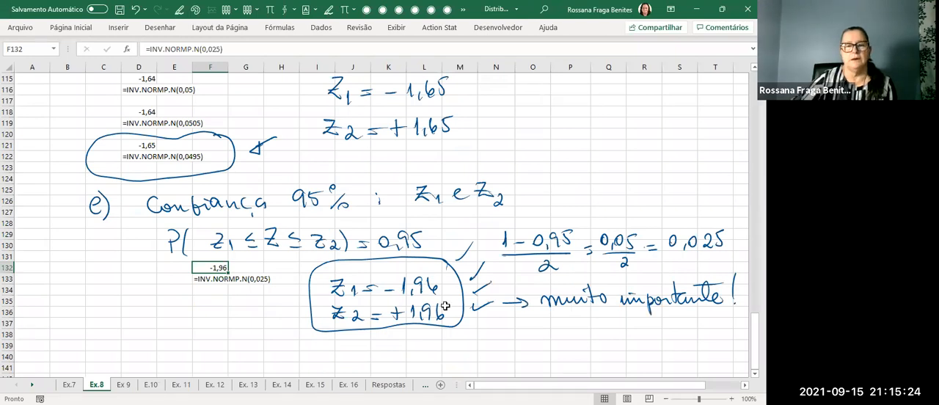
Draw a box around the ±1,65 values and label it 90%, and label the boxed ±1,96 values 95%.
scroll(626, 246, up, 1)
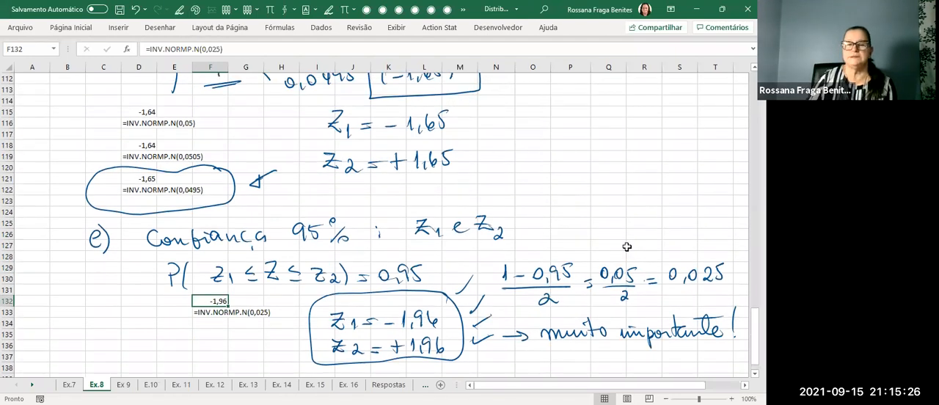
mouse_move(314, 101)
mouse_down()
mouse_move(477, 107)
mouse_move(483, 165)
mouse_move(304, 110)
mouse_up()
mouse_move(508, 123)
mouse_down()
mouse_move(502, 145)
mouse_move(523, 130)
mouse_up()
mouse_move(543, 123)
mouse_down()
mouse_move(528, 145)
mouse_move(529, 119)
mouse_move(545, 138)
mouse_up()
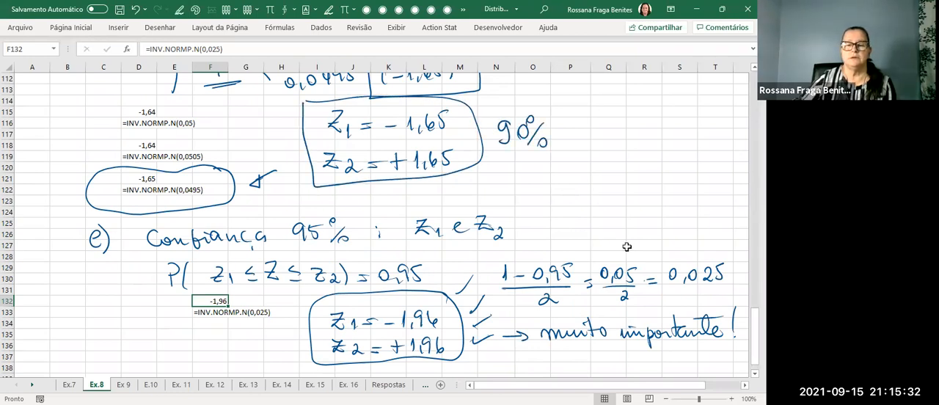
scroll(638, 250, down, 1)
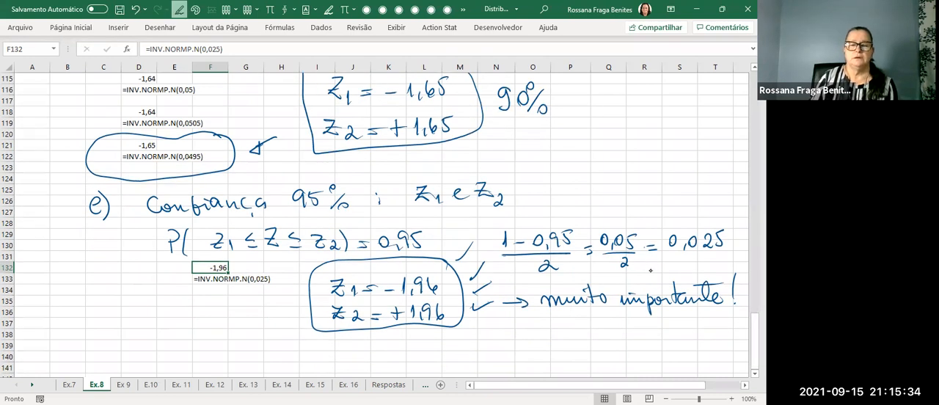
mouse_move(248, 299)
mouse_down()
mouse_move(246, 320)
mouse_move(267, 298)
mouse_up()
mouse_move(279, 301)
mouse_down()
mouse_move(270, 314)
mouse_move(269, 299)
mouse_move(281, 316)
mouse_up()
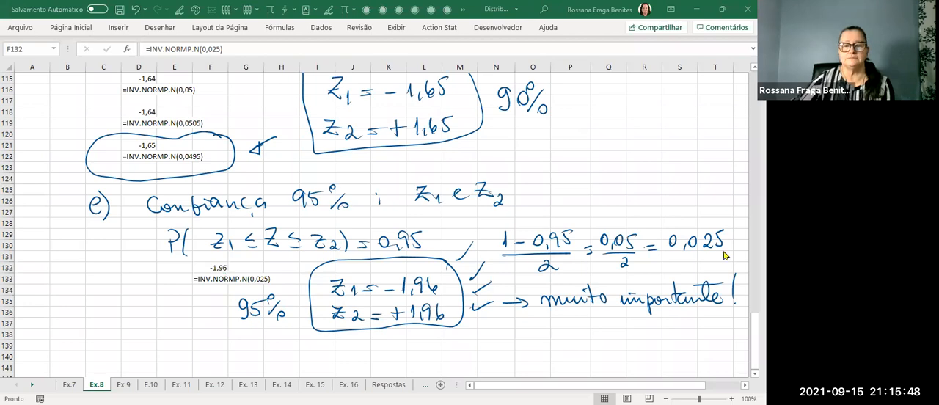
Switch to the tabela_normal.pdf z table and circle the value 0,0250, its row −1,9 and its column 0,06.
key(alt+Tab)
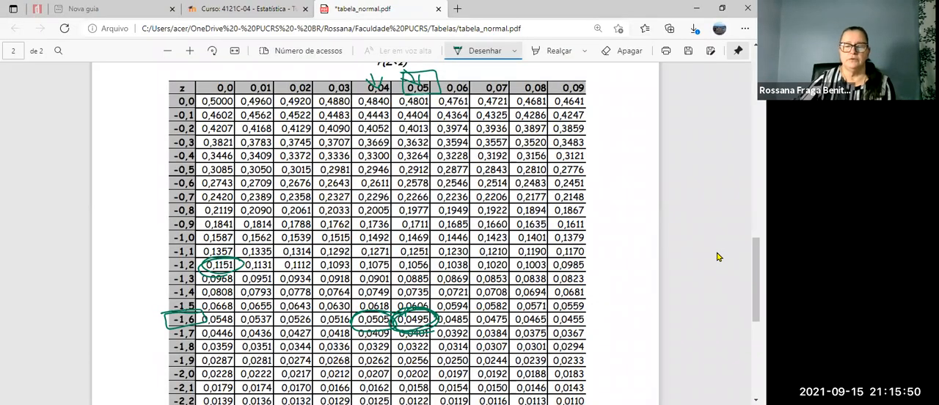
scroll(690, 267, down, 1)
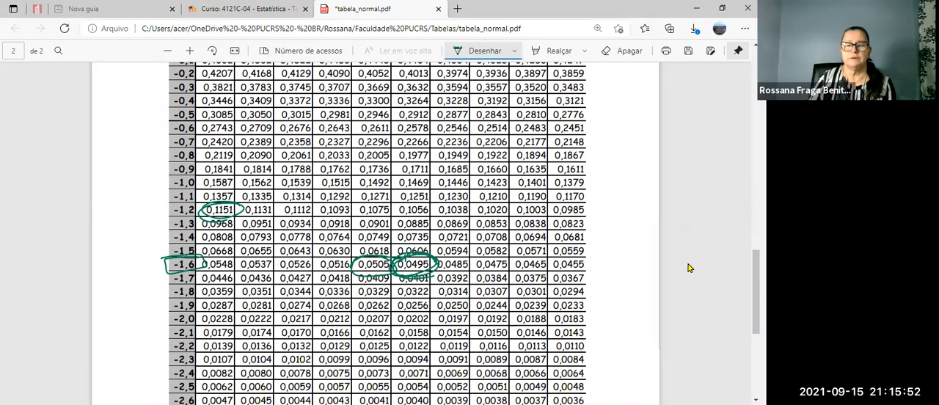
mouse_move(477, 298)
mouse_down()
mouse_move(423, 303)
mouse_move(482, 301)
mouse_move(427, 318)
mouse_up()
mouse_move(195, 296)
mouse_down()
mouse_move(204, 304)
mouse_move(162, 302)
mouse_move(198, 295)
mouse_up()
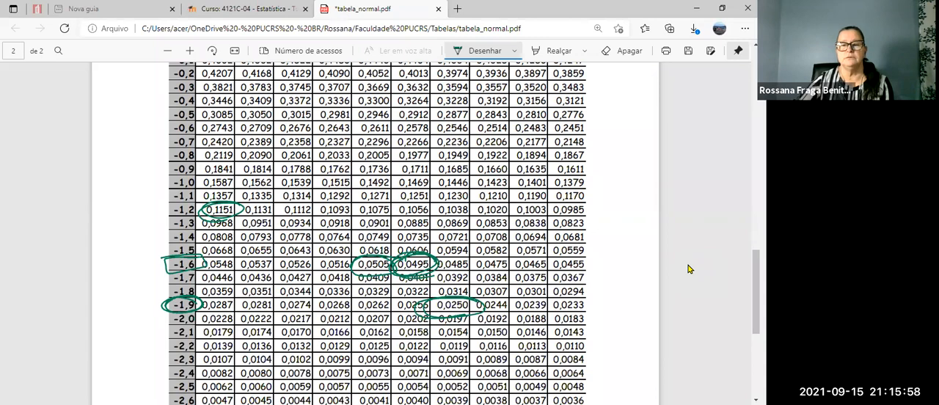
scroll(688, 269, up, 2)
mouse_move(477, 76)
mouse_down()
mouse_move(443, 94)
mouse_move(479, 79)
mouse_up()
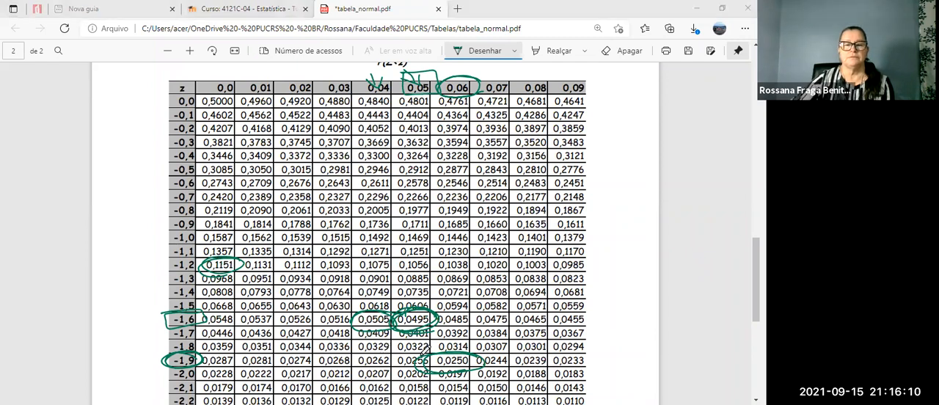
Switch back to Excel and handwrite the item heading "f) Confiança 99% : z1 e z2" below the ±1,96 results.
key(alt+Tab)
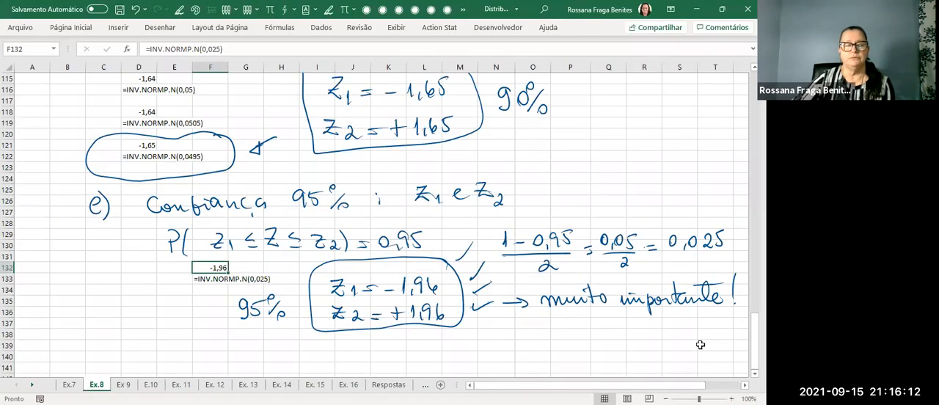
scroll(695, 347, down, 1)
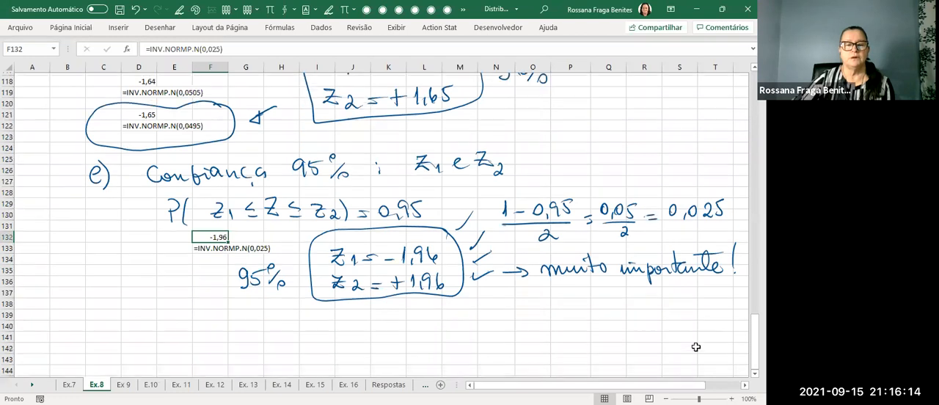
mouse_move(100, 297)
mouse_down()
mouse_move(93, 317)
mouse_move(104, 311)
mouse_up()
mouse_move(102, 294)
mouse_down()
mouse_move(110, 299)
mouse_move(103, 335)
mouse_up()
mouse_move(153, 306)
mouse_down()
mouse_move(161, 321)
mouse_move(177, 316)
mouse_up()
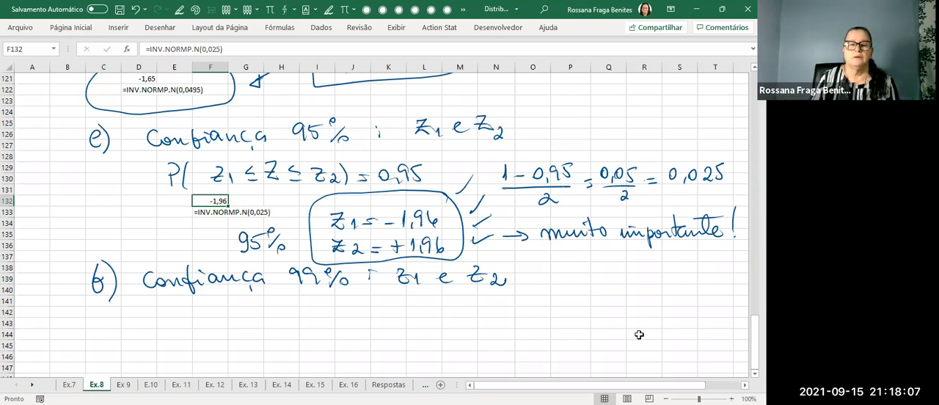
Handwrite the statement P(z1 ≤ Z ≤ z2) = 0,99 under the item f heading.
drag(165, 297, 169, 304)
drag(187, 295, 184, 314)
mouse_move(263, 298)
mouse_down()
mouse_move(278, 313)
mouse_move(229, 319)
mouse_up()
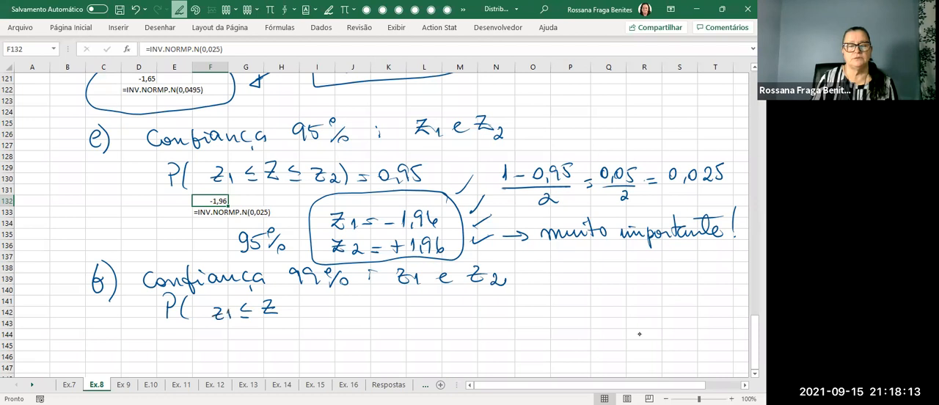
mouse_move(291, 308)
mouse_down()
mouse_move(308, 319)
mouse_move(358, 318)
mouse_up()
drag(367, 314, 381, 309)
mouse_move(396, 305)
mouse_down()
mouse_move(393, 315)
mouse_move(410, 318)
mouse_up()
drag(422, 304, 427, 320)
Handwrite the tail calculation (1 − 0,99)/2 = 0,01/2 = 0,005 beside the item f probability statement.
drag(506, 305, 508, 320)
mouse_move(517, 314)
mouse_down()
mouse_move(546, 308)
mouse_move(553, 320)
mouse_up()
mouse_move(563, 305)
mouse_down()
mouse_move(562, 318)
mouse_move(574, 318)
mouse_up()
mouse_move(502, 323)
mouse_down()
mouse_move(578, 321)
mouse_move(562, 340)
mouse_up()
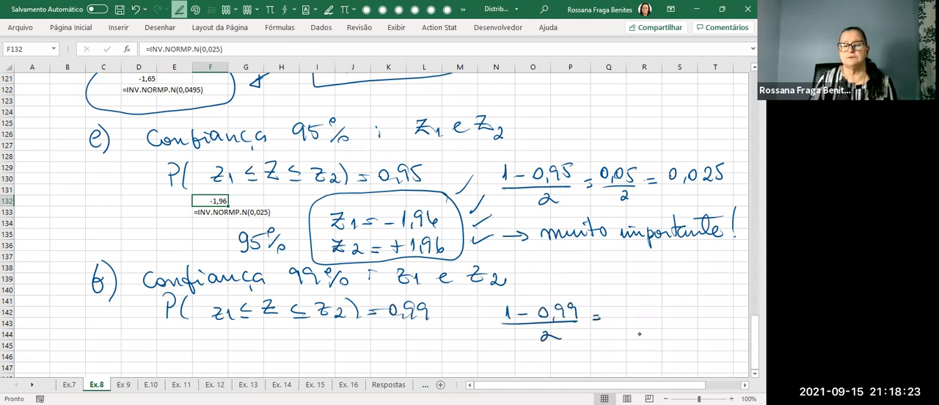
drag(621, 309, 629, 320)
mouse_move(638, 308)
mouse_down()
mouse_move(663, 319)
mouse_move(637, 336)
mouse_move(650, 335)
mouse_up()
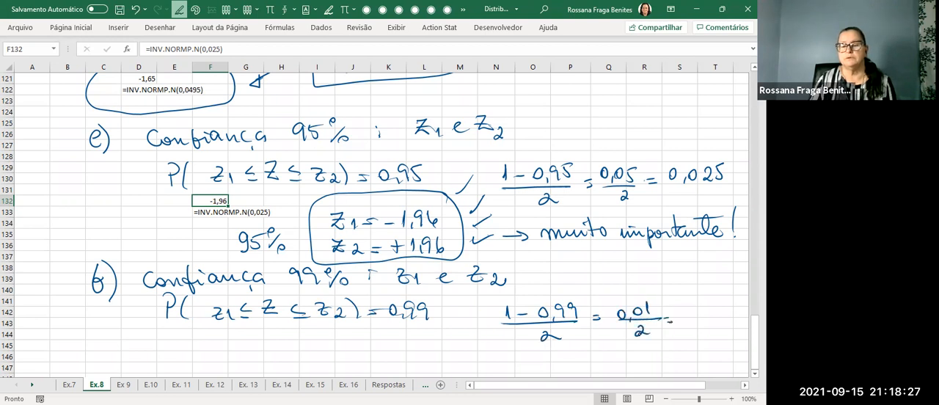
mouse_move(693, 316)
mouse_down()
mouse_move(719, 319)
mouse_move(732, 304)
mouse_up()
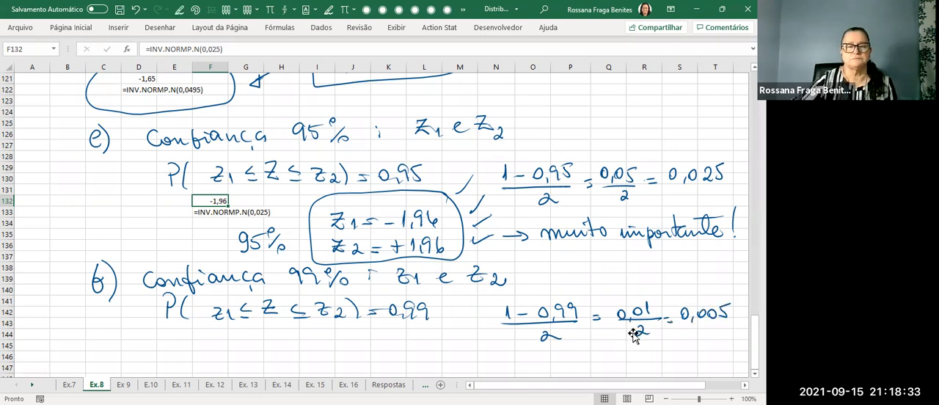
Copy the INV.NORMP.N(0,025) result and its formula text from F132:H133 to F144, under item f.
scroll(633, 336, down, 1)
drag(214, 163, 270, 179)
key(ctrl+c)
click(208, 302)
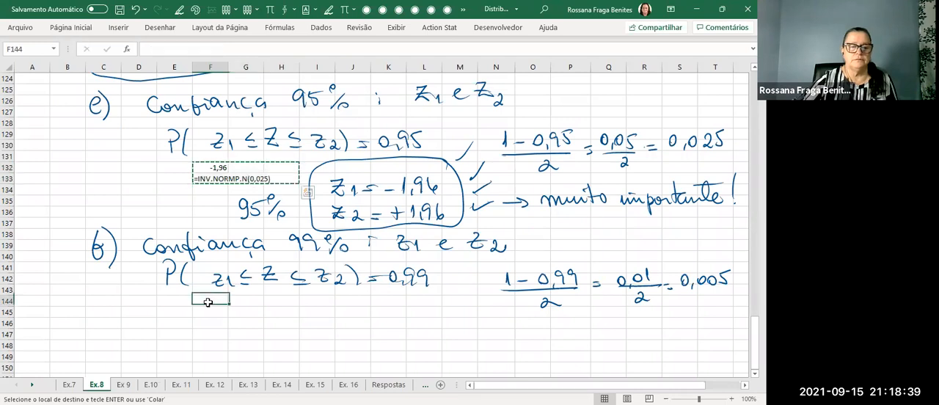
key(ctrl+v)
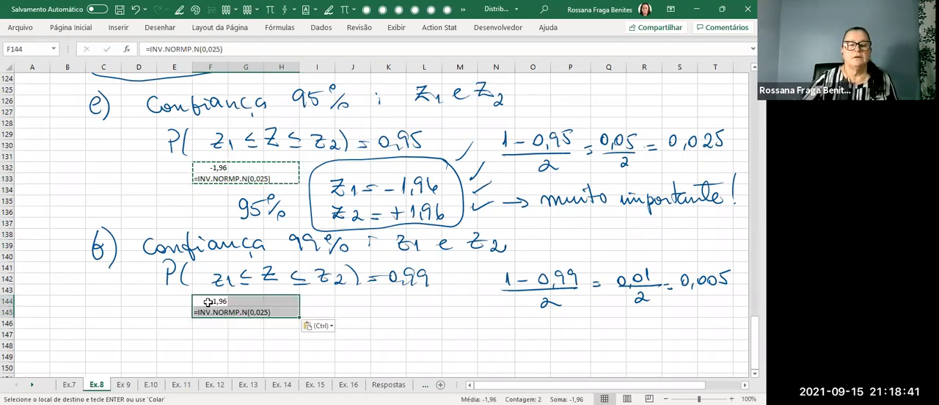
Change the probability in F144's INV.NORMP.N formula to 0,005.
click(209, 302)
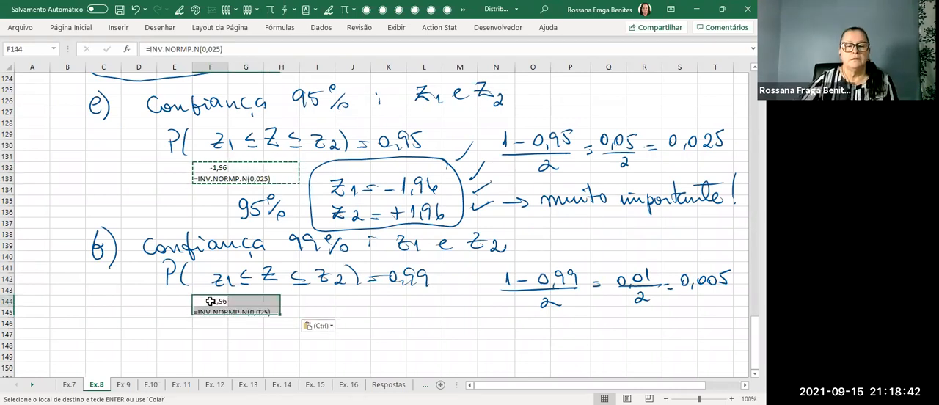
click(213, 48)
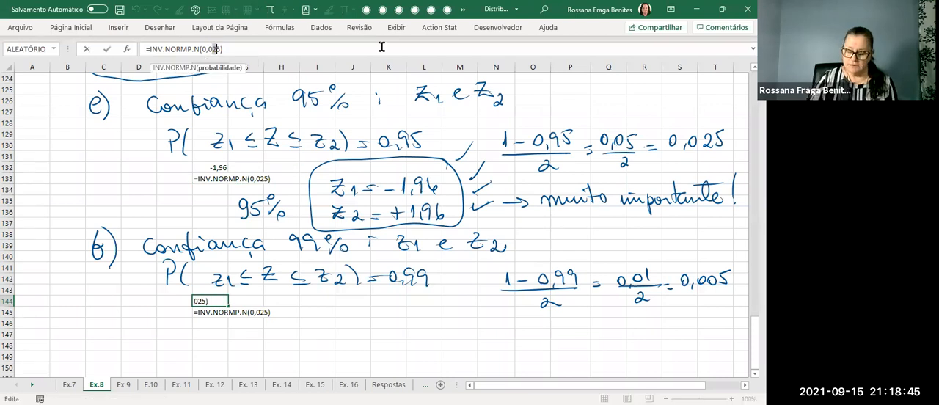
key(BackSpace)
text(0)
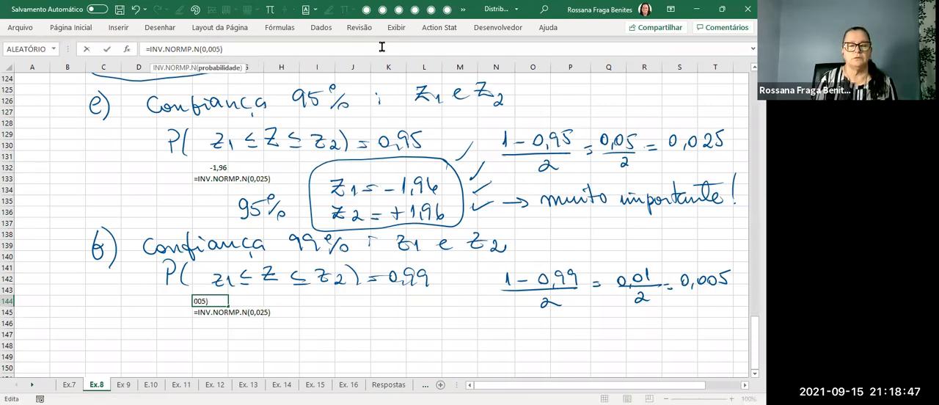
key(Return)
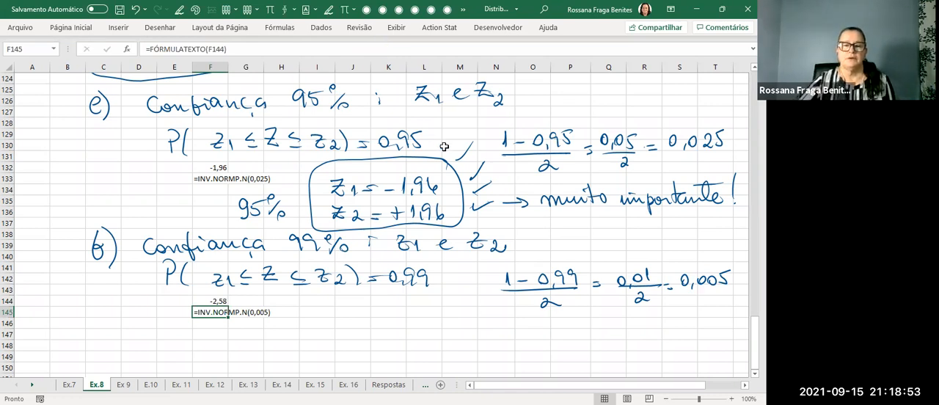
scroll(444, 145, up, 4)
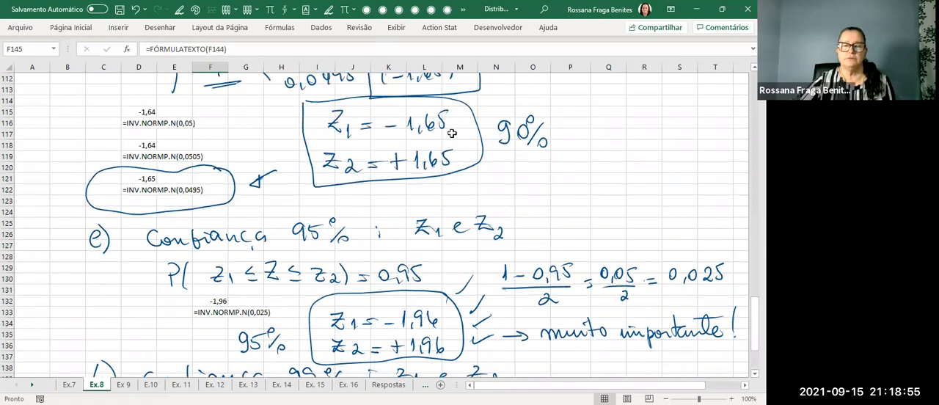
scroll(448, 130, down, 3)
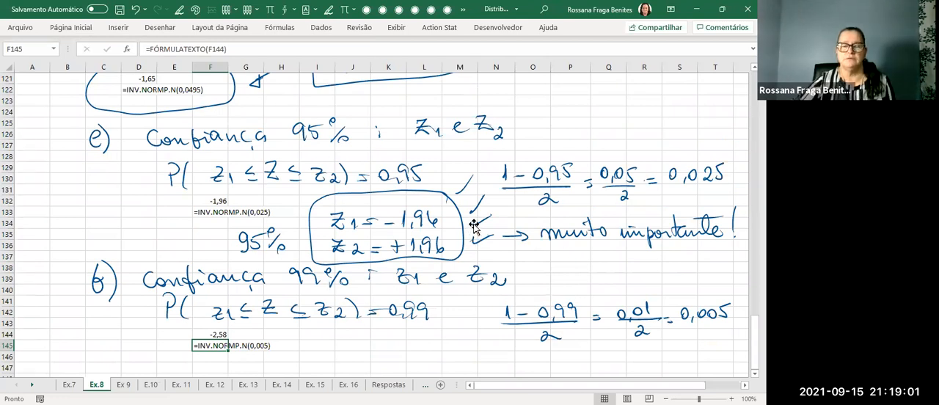
scroll(474, 226, down, 1)
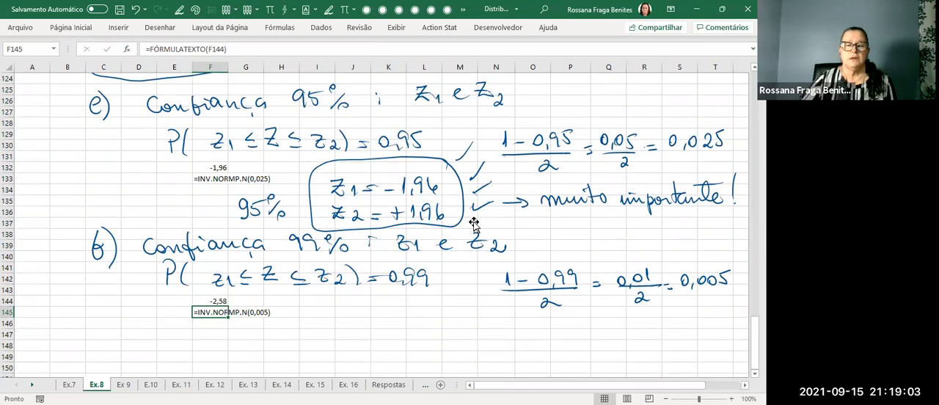
Handwrite z1 = −2,58 and z2 = +2,58 for item f, box both values and label the box 99%.
drag(322, 309, 344, 330)
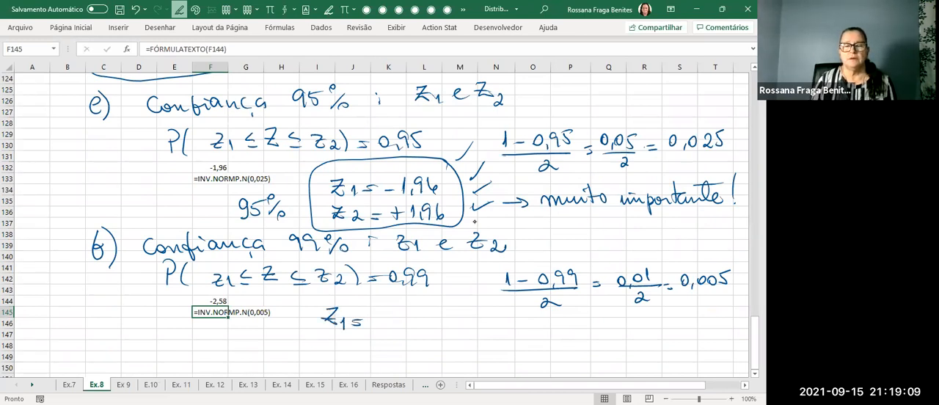
mouse_move(380, 318)
mouse_down()
mouse_move(431, 323)
mouse_move(437, 308)
mouse_up()
mouse_move(324, 337)
mouse_down()
mouse_move(326, 351)
mouse_move(337, 351)
mouse_up()
mouse_move(345, 342)
mouse_down()
mouse_move(357, 357)
mouse_move(375, 347)
mouse_up()
drag(366, 351, 397, 345)
mouse_move(391, 339)
mouse_down()
mouse_move(391, 350)
mouse_move(414, 351)
mouse_up()
drag(419, 347, 434, 348)
drag(448, 333, 446, 349)
mouse_move(455, 295)
mouse_down()
mouse_move(324, 293)
mouse_move(345, 365)
mouse_move(467, 359)
mouse_move(454, 295)
mouse_up()
mouse_move(263, 334)
mouse_down()
mouse_move(271, 348)
mouse_move(295, 344)
mouse_up()
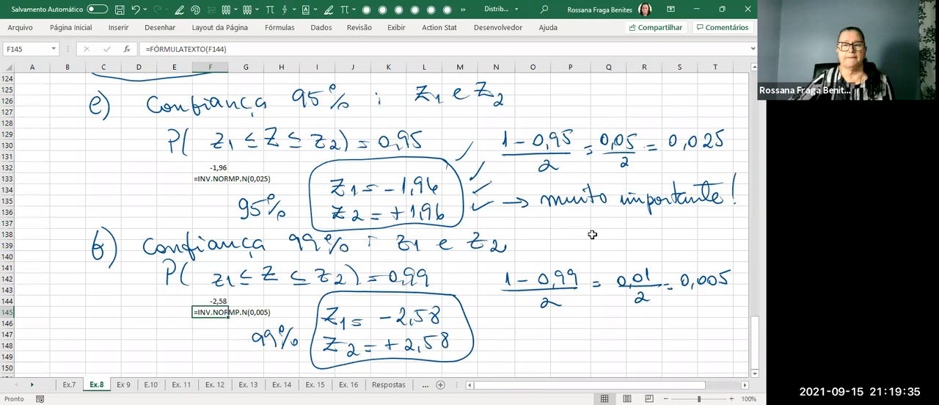
scroll(592, 234, up, 4)
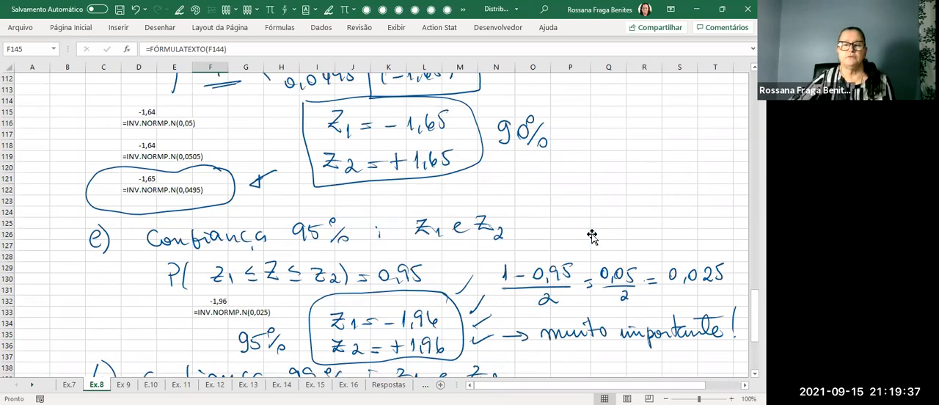
scroll(592, 235, up, 3)
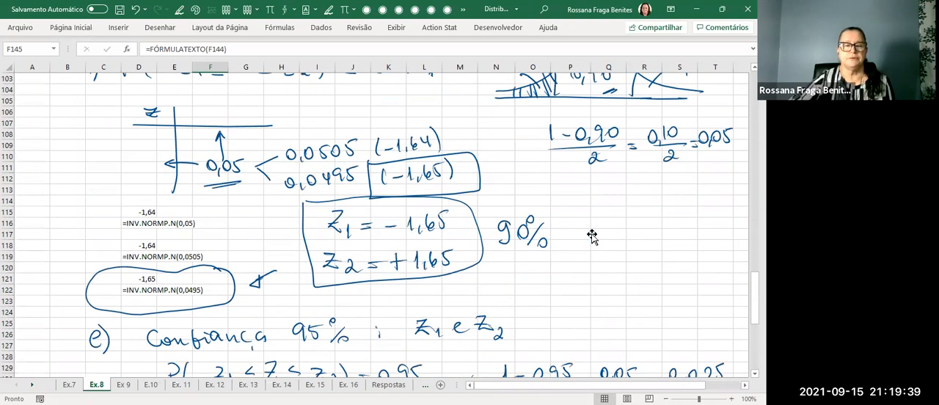
scroll(592, 236, up, 1)
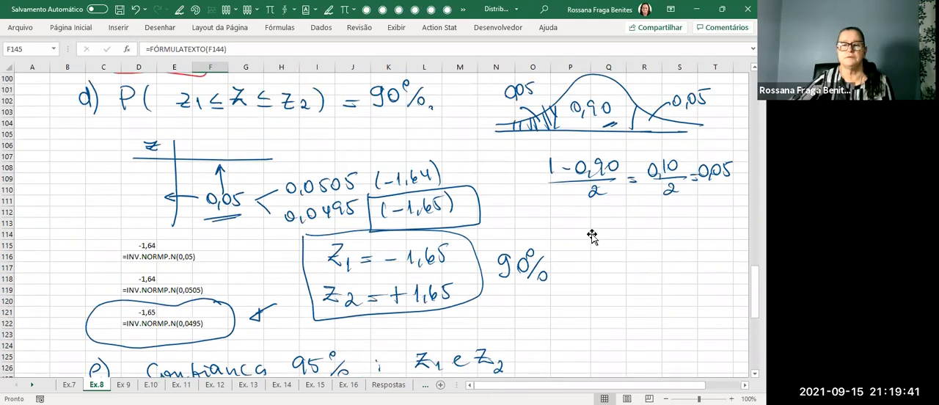
scroll(592, 235, down, 6)
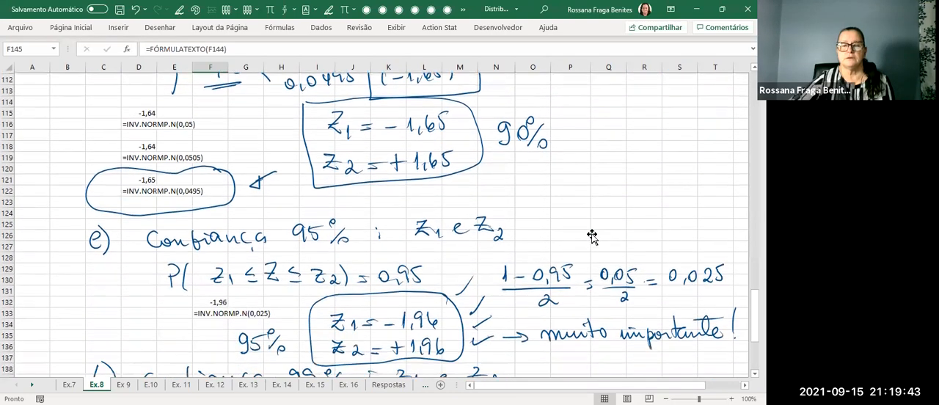
scroll(592, 235, down, 3)
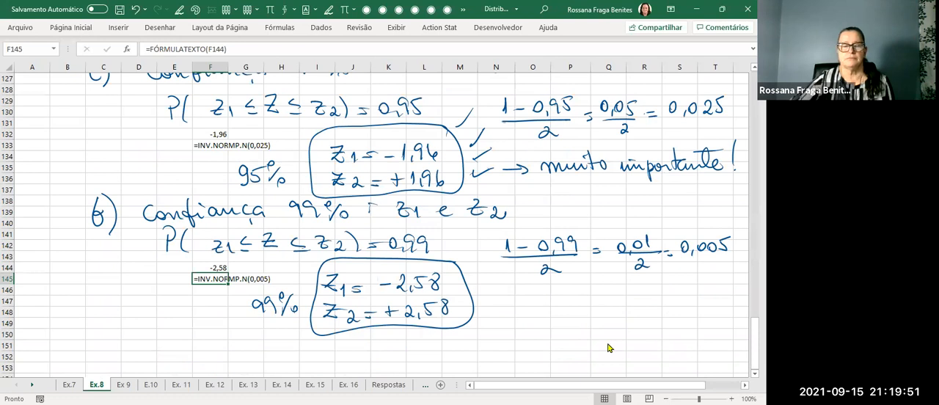
click(696, 328)
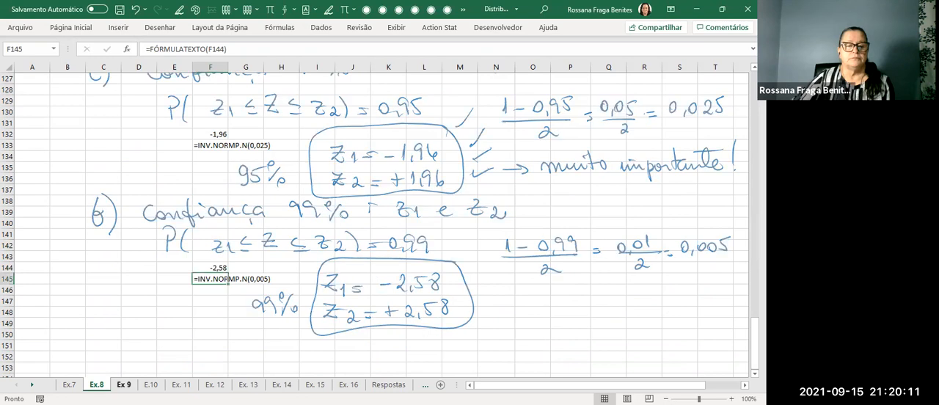
Go to the Ex. 11 sheet and enlarge the exercise statement picture to about column N and row 11.
key(ctrl+Page_Down)
key(ctrl+Page_Down)
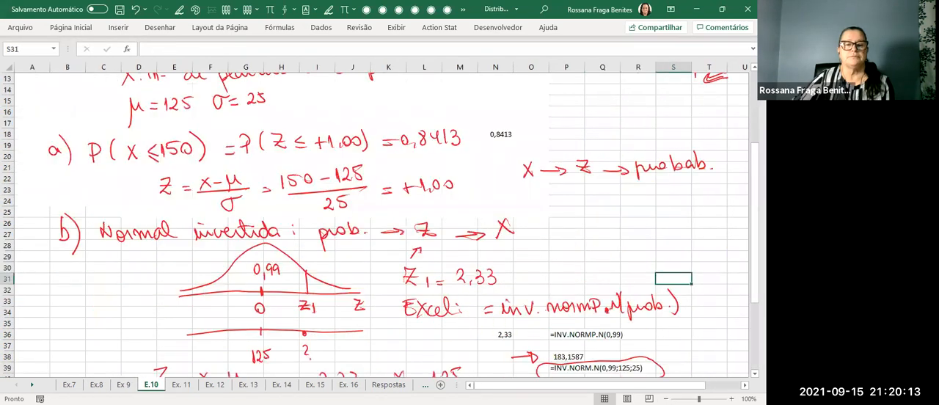
key(ctrl+Page_Down)
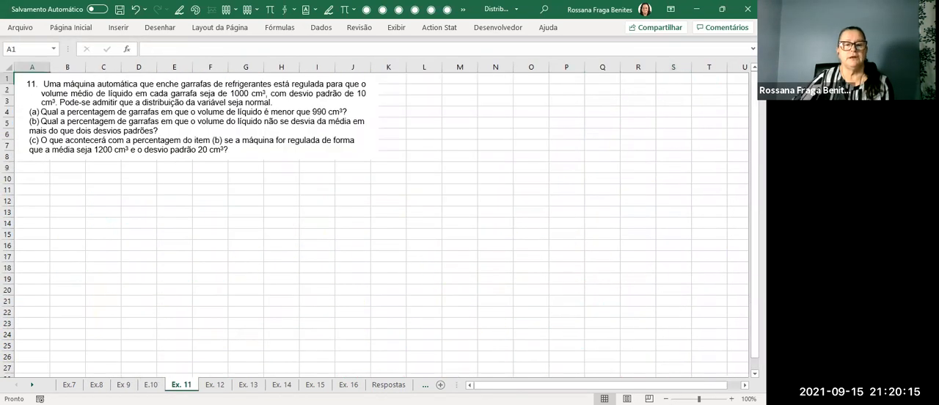
click(270, 96)
drag(375, 159, 430, 191)
click(424, 211)
click(54, 212)
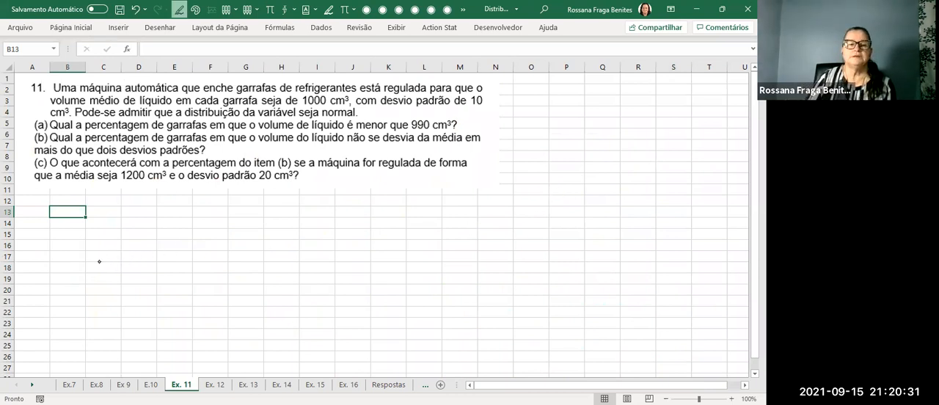
Handwrite μ = 1000 cm³ and σ = 10 cm³ beside the statement and underline "distribuição da variável seja normal".
mouse_move(570, 201)
mouse_down()
mouse_move(573, 179)
mouse_move(584, 192)
mouse_move(603, 185)
mouse_up()
drag(593, 190, 620, 192)
drag(630, 180, 630, 182)
drag(640, 180, 686, 177)
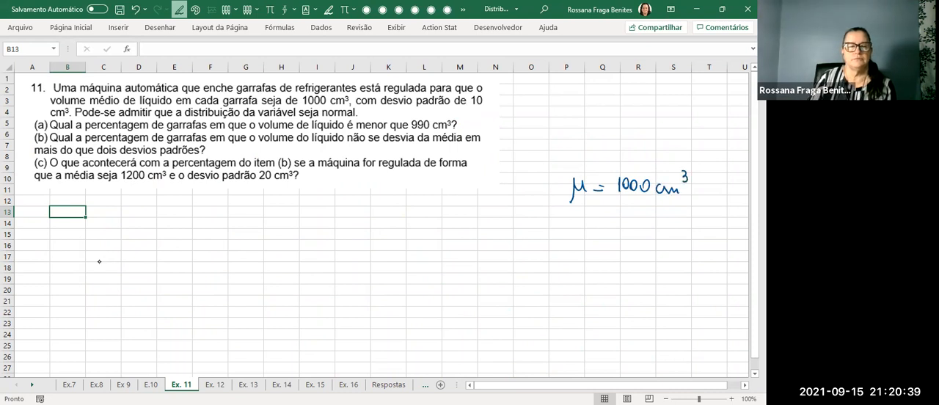
mouse_move(584, 213)
mouse_down()
mouse_move(575, 225)
mouse_move(594, 215)
mouse_move(622, 222)
mouse_up()
mouse_move(636, 215)
mouse_down()
mouse_move(635, 226)
mouse_move(645, 215)
mouse_up()
mouse_move(665, 219)
mouse_down()
mouse_move(662, 226)
mouse_move(682, 226)
mouse_up()
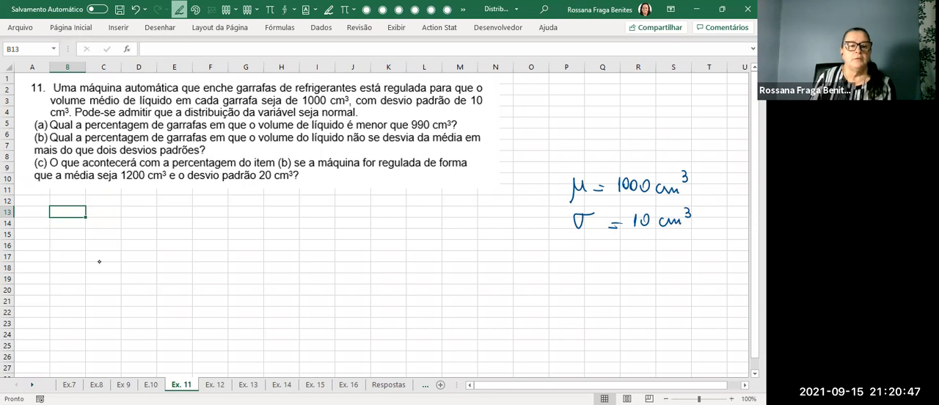
mouse_move(182, 119)
mouse_down()
mouse_move(363, 122)
mouse_move(199, 119)
mouse_up()
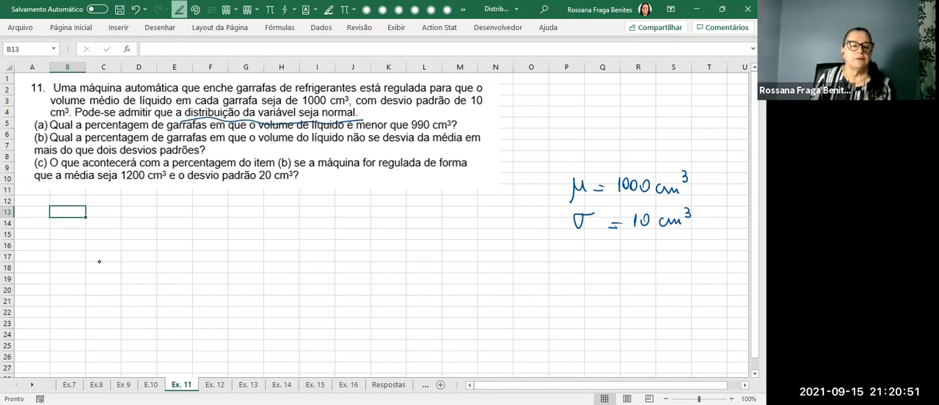
Handwrite the item a heading and the probability P(X < 990 cm³) below the exercise statement.
drag(65, 227, 72, 252)
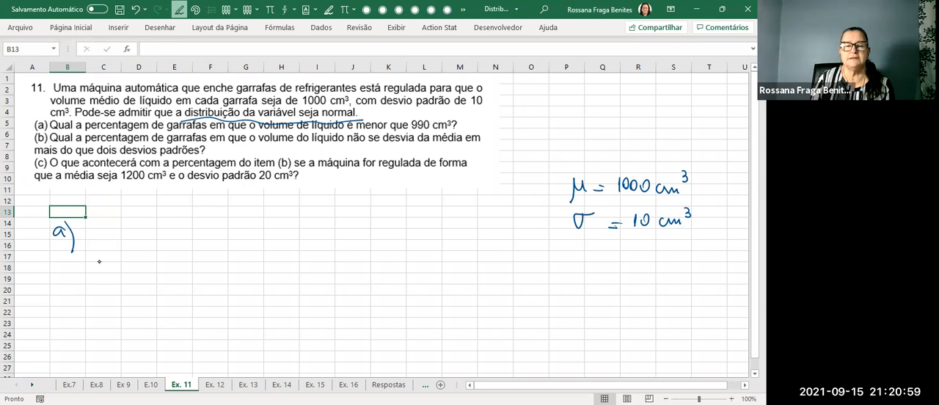
mouse_move(105, 221)
mouse_down()
mouse_move(106, 242)
mouse_move(105, 233)
mouse_move(124, 243)
mouse_move(147, 236)
mouse_move(135, 240)
mouse_up()
mouse_move(187, 222)
mouse_down()
mouse_move(189, 236)
mouse_move(204, 225)
mouse_move(205, 239)
mouse_up()
mouse_move(215, 227)
mouse_down()
mouse_move(215, 237)
mouse_move(213, 226)
mouse_up()
mouse_move(232, 230)
mouse_down()
mouse_move(232, 238)
mouse_move(246, 229)
mouse_up()
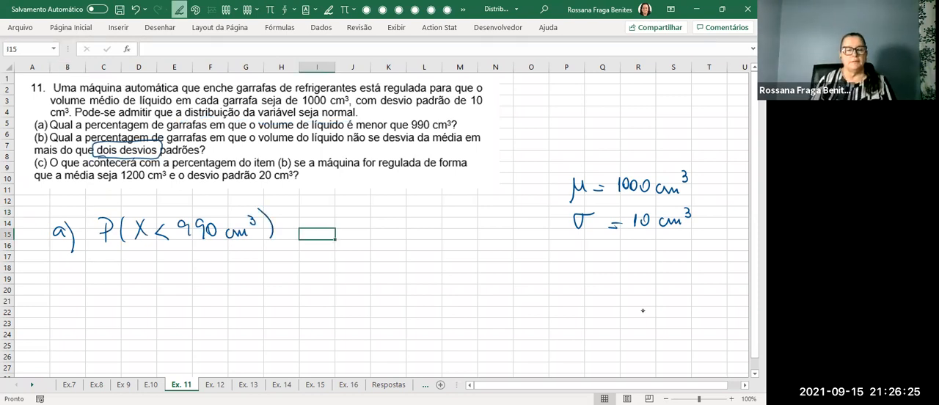
Handwrite the standardization Z = (X − μ)/σ = (990 − 1000)/10 = −1,00 under item a.
mouse_move(117, 269)
mouse_down()
mouse_move(131, 285)
mouse_move(130, 276)
mouse_move(173, 280)
mouse_move(161, 283)
mouse_up()
drag(180, 274, 211, 264)
mouse_move(159, 288)
mouse_down()
mouse_move(223, 280)
mouse_move(189, 304)
mouse_move(251, 277)
mouse_up()
mouse_move(238, 284)
mouse_down()
mouse_move(280, 283)
mouse_move(292, 270)
mouse_move(327, 282)
mouse_move(348, 270)
mouse_up()
drag(364, 270, 361, 270)
mouse_move(274, 288)
mouse_down()
mouse_move(358, 285)
mouse_move(329, 294)
mouse_up()
drag(383, 277, 397, 277)
mouse_move(405, 277)
mouse_down()
mouse_move(434, 283)
mouse_move(460, 272)
mouse_up()
Continue the item a probability by handwriting = P(Z < −1,00) = 0,1587.
drag(290, 232, 314, 231)
mouse_move(292, 224)
mouse_down()
mouse_move(315, 224)
mouse_move(325, 238)
mouse_up()
mouse_move(324, 220)
mouse_down()
mouse_move(323, 232)
mouse_move(340, 239)
mouse_move(364, 236)
mouse_up()
mouse_move(378, 225)
mouse_down()
mouse_move(377, 236)
mouse_move(404, 237)
mouse_up()
mouse_move(411, 225)
mouse_down()
mouse_move(429, 238)
mouse_move(462, 228)
mouse_up()
mouse_move(476, 227)
mouse_down()
mouse_move(482, 240)
mouse_move(493, 237)
mouse_up()
drag(503, 221, 518, 238)
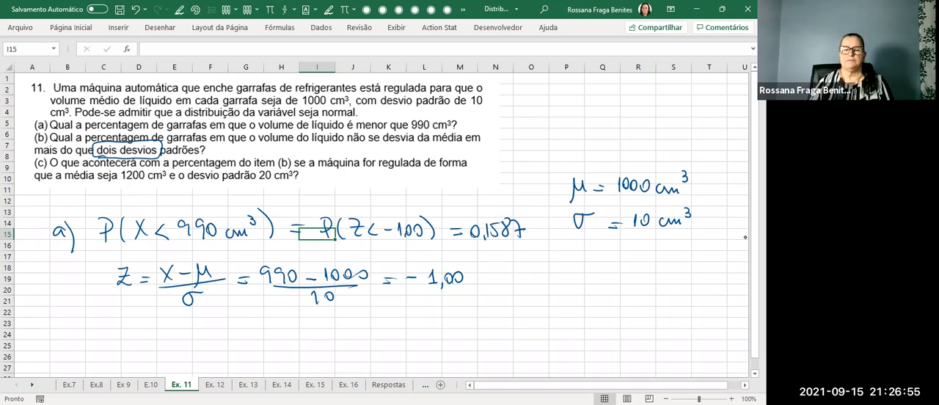
Handwrite "Excel" beside the item a calculation and enter =DIST.NORMP.N(-1;1) in P20.
drag(505, 266, 515, 279)
mouse_move(518, 269)
mouse_down()
mouse_move(546, 275)
mouse_move(556, 257)
mouse_up()
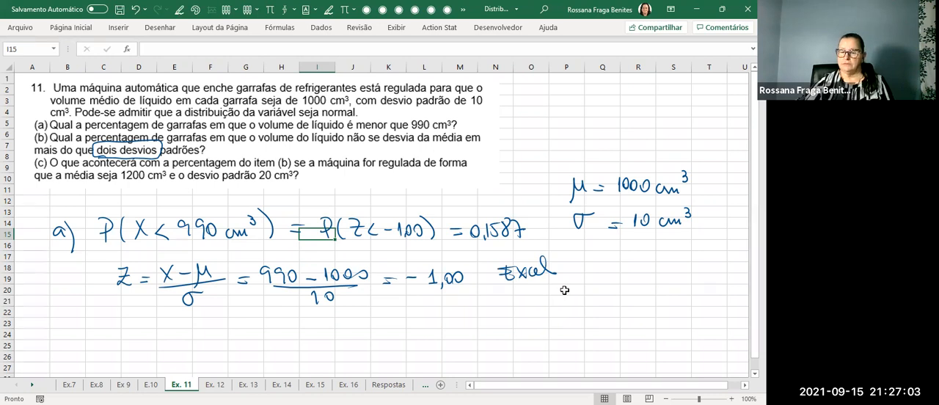
click(564, 289)
text(=)
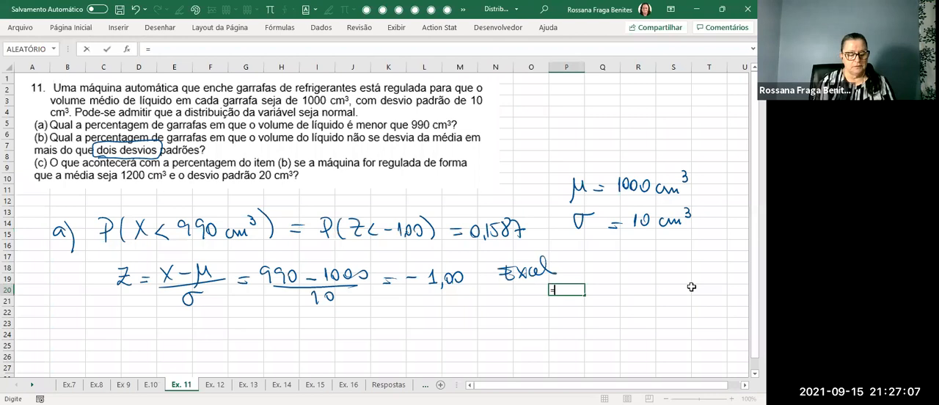
text(dist)
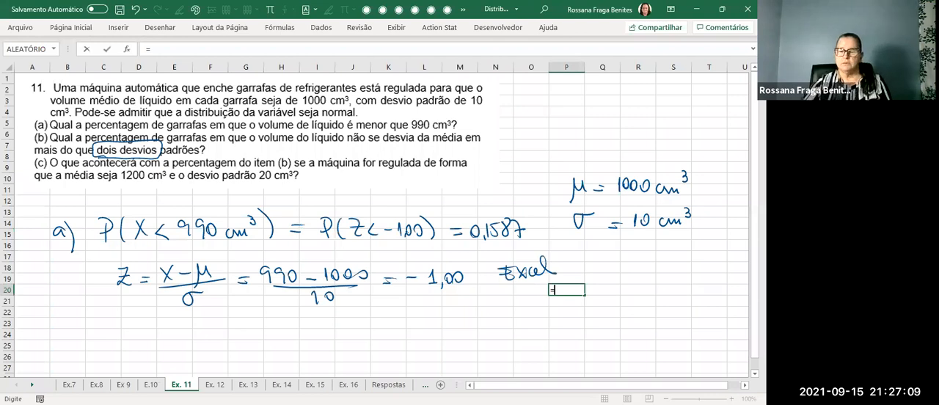
click(619, 371)
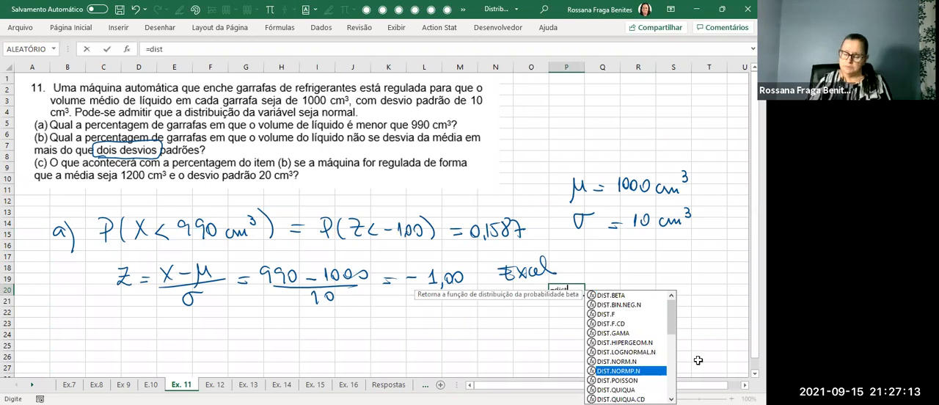
key(Tab)
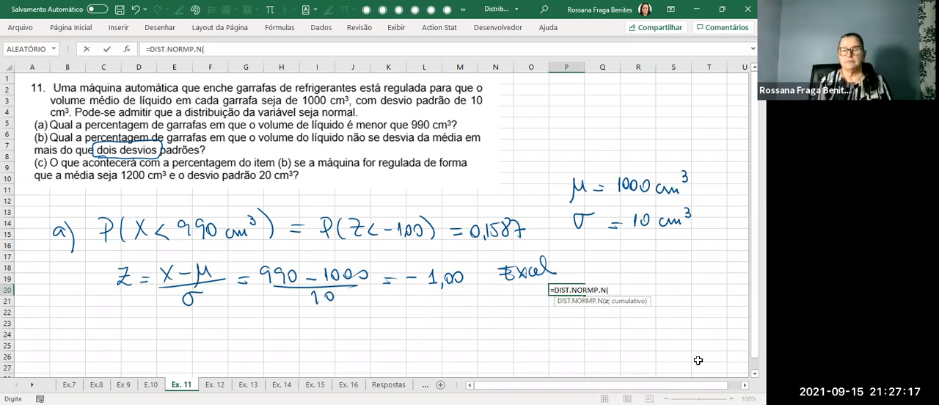
text(-1;1))
key(Return)
Display the result in P20 with four decimal places.
click(573, 291)
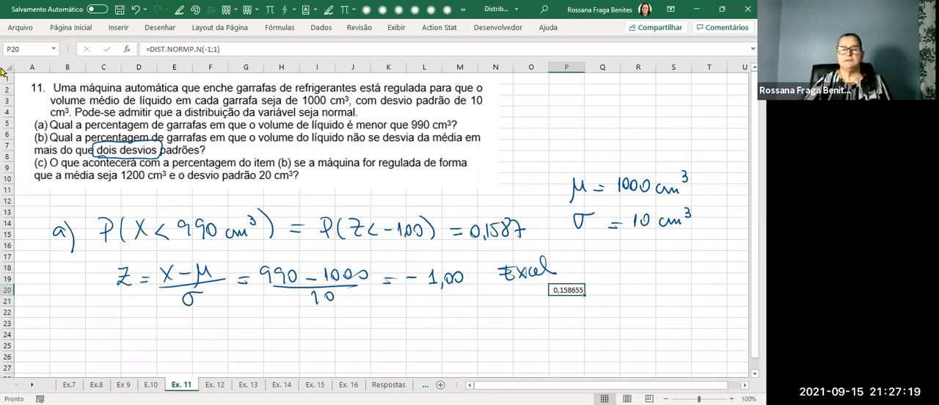
click(71, 27)
click(376, 66)
click(376, 66)
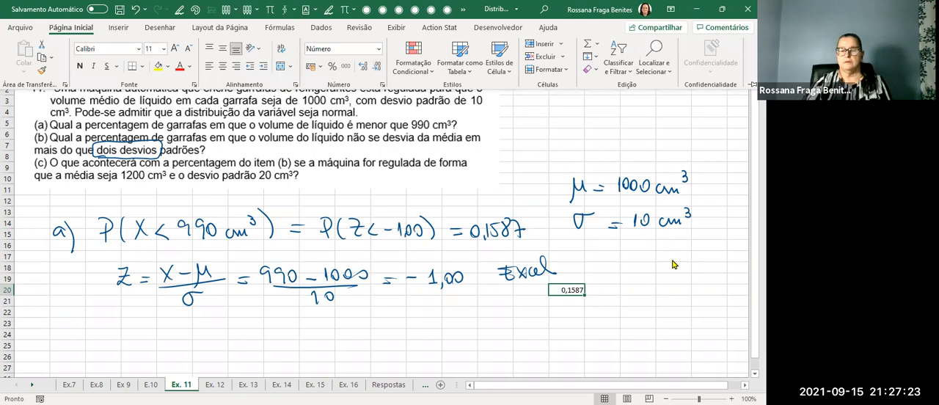
Show P20's formula as text in P21 with the FÓRMULATEXTO function.
click(576, 298)
click(575, 300)
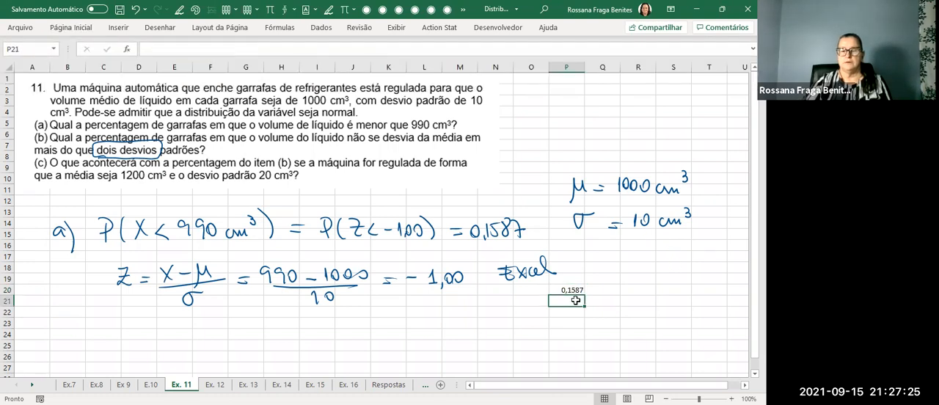
text(=)
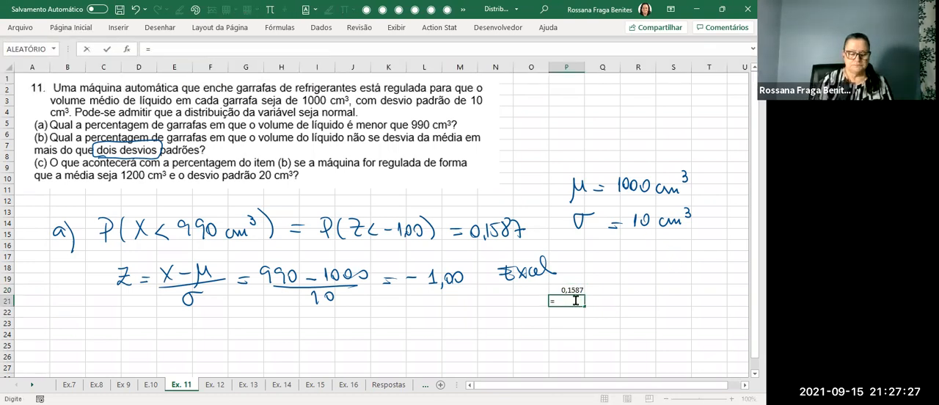
text(fér)
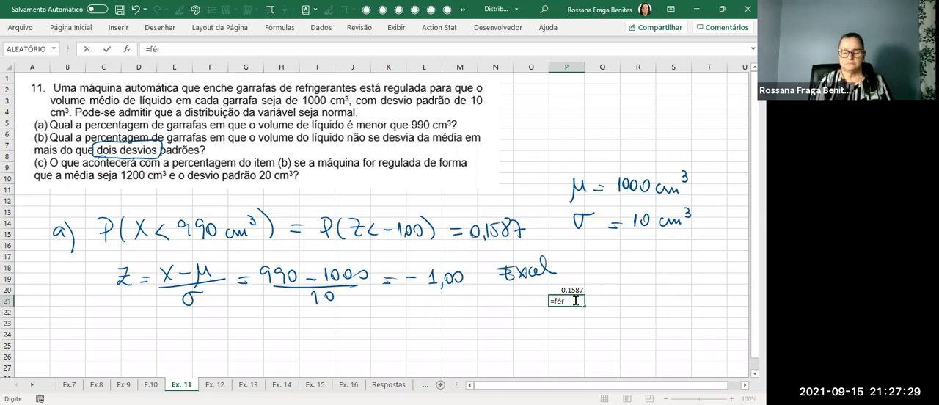
key(BackSpace)
key(BackSpace)
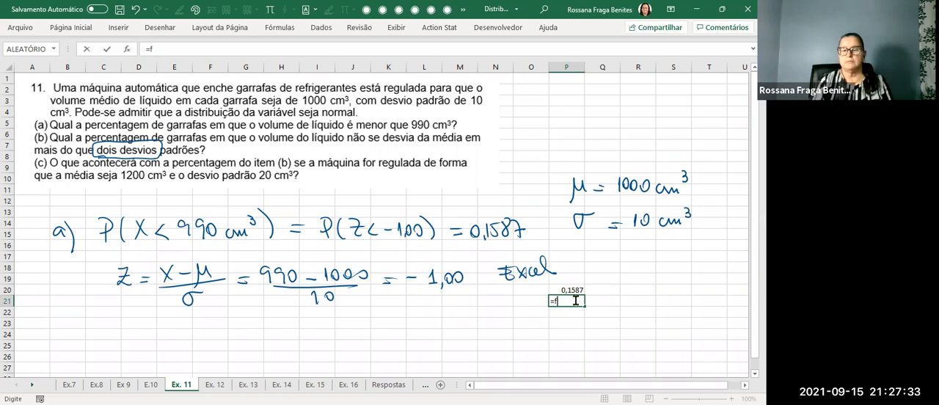
text(ór)
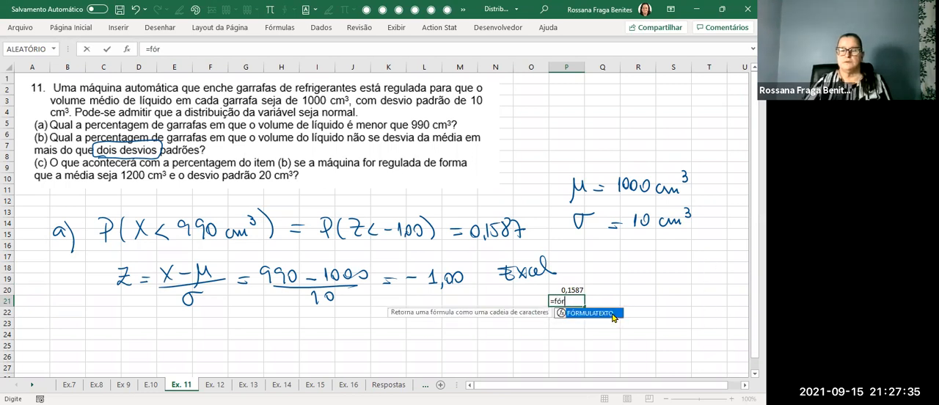
key(Tab)
click(573, 291)
key(Return)
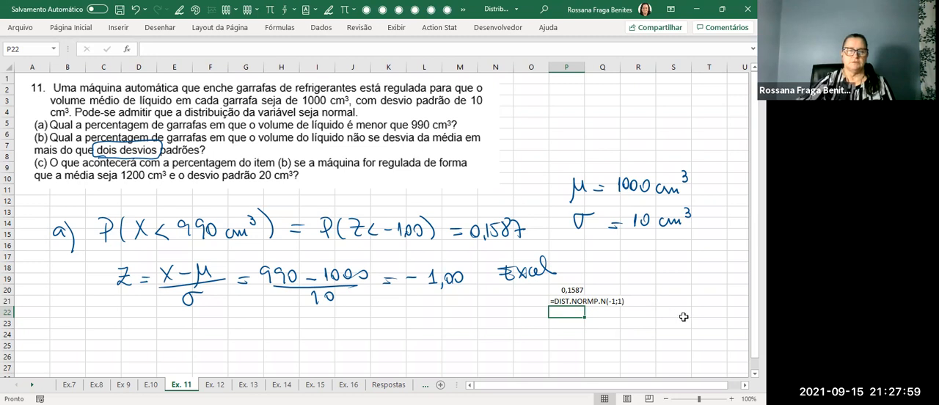
Handwrite the item b heading below item a, with x1 = and x2 = on separate lines.
scroll(684, 316, down, 1)
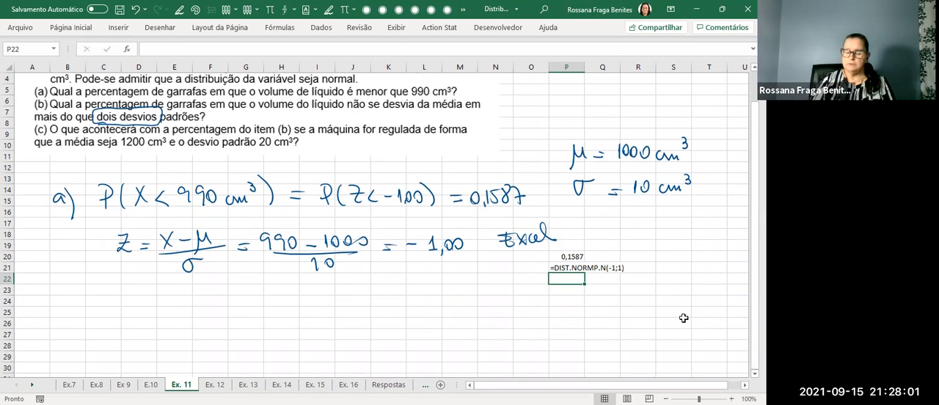
mouse_move(61, 275)
mouse_down()
mouse_move(62, 296)
mouse_move(83, 294)
mouse_move(76, 306)
mouse_up()
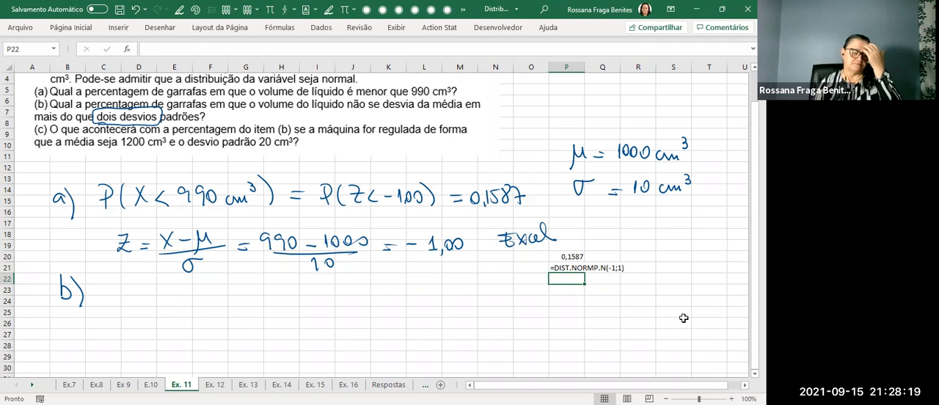
key(alt+5)
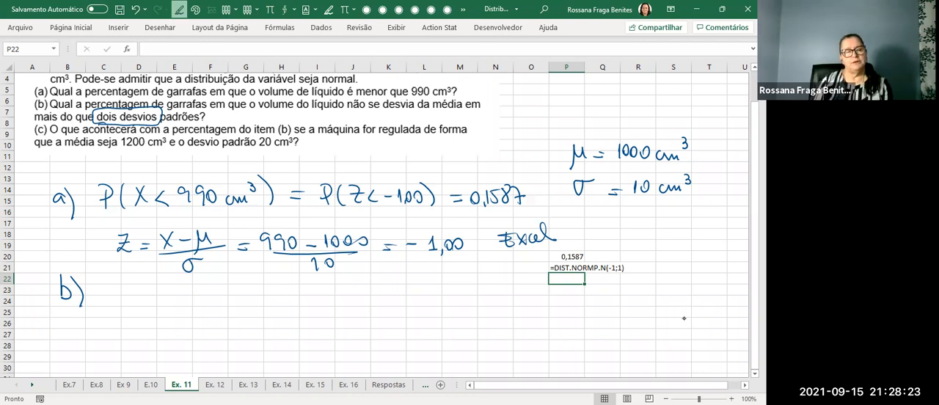
drag(136, 289, 147, 327)
mouse_move(147, 315)
mouse_down()
mouse_move(140, 328)
mouse_move(165, 328)
mouse_up()
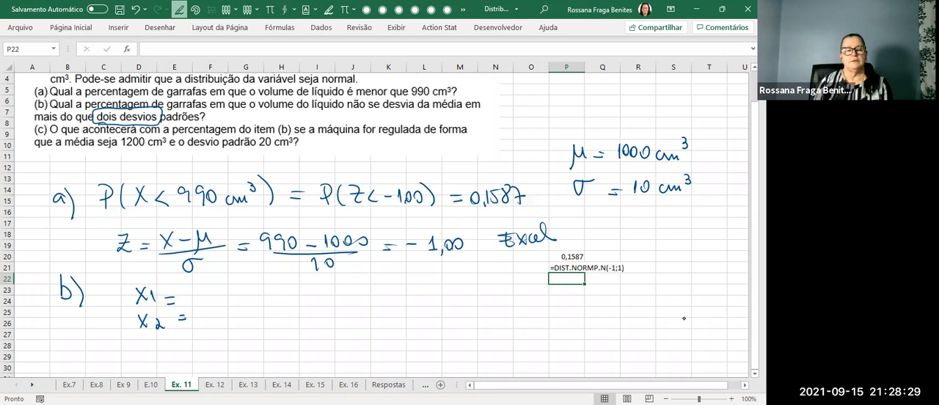
Handwrite x1 = 1000 − 2(10) = 980 and x2 = 1000 + 2(10) = 1020 to complete the item b limits.
mouse_move(198, 288)
mouse_down()
mouse_move(199, 304)
mouse_move(221, 292)
mouse_up()
mouse_move(235, 292)
mouse_down()
mouse_move(229, 298)
mouse_move(294, 299)
mouse_up()
mouse_move(305, 289)
mouse_down()
mouse_move(316, 300)
mouse_move(341, 292)
mouse_up()
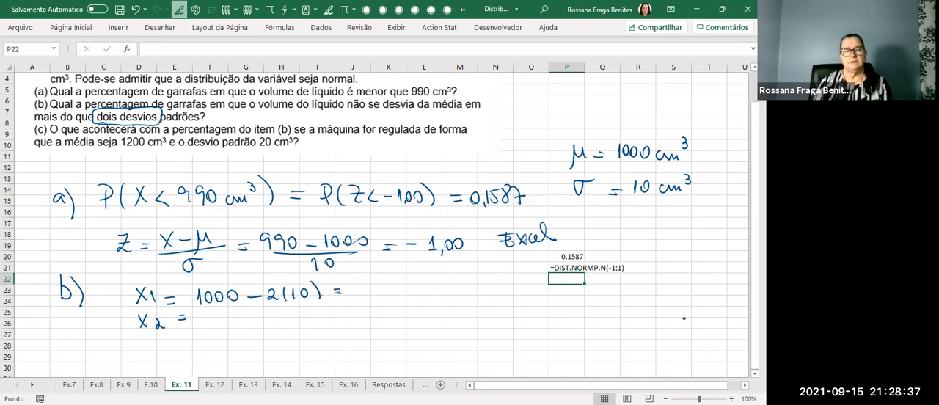
mouse_move(361, 283)
mouse_down()
mouse_move(359, 294)
mouse_move(372, 292)
mouse_up()
drag(389, 282, 387, 291)
mouse_move(203, 315)
mouse_down()
mouse_move(203, 327)
mouse_move(213, 317)
mouse_up()
drag(224, 316, 220, 324)
mouse_move(237, 314)
mouse_down()
mouse_move(228, 320)
mouse_move(236, 314)
mouse_up()
mouse_move(262, 312)
mouse_down()
mouse_move(261, 326)
mouse_move(296, 325)
mouse_move(312, 312)
mouse_move(320, 323)
mouse_move(342, 318)
mouse_move(355, 305)
mouse_up()
mouse_move(363, 308)
mouse_down()
mouse_move(380, 315)
mouse_move(377, 307)
mouse_up()
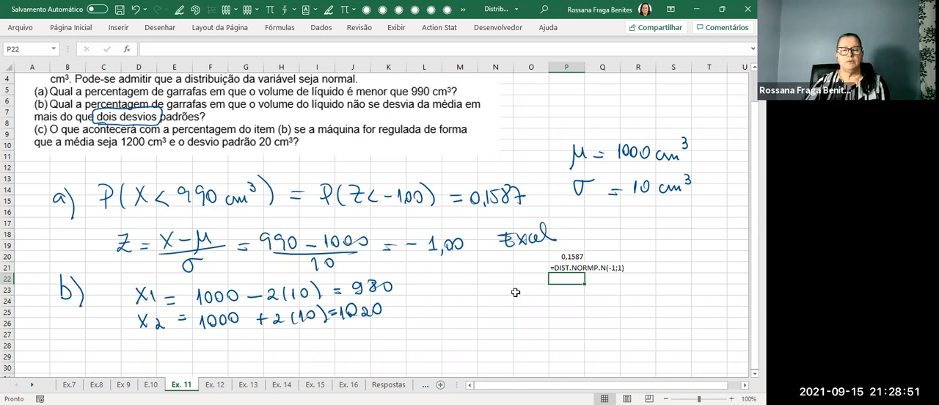
Handwrite the item b probability P(980 < X 1020) on the line below x2.
scroll(485, 289, down, 1)
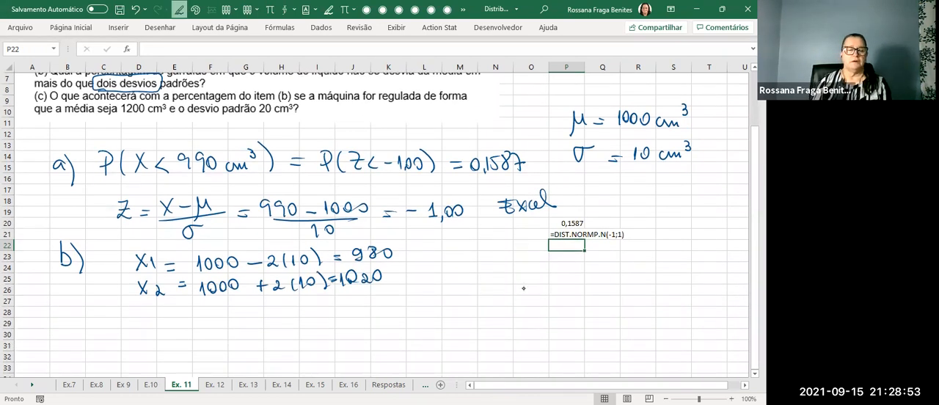
mouse_move(112, 304)
mouse_down()
mouse_move(113, 323)
mouse_move(111, 315)
mouse_up()
drag(126, 302, 123, 323)
drag(203, 309, 213, 324)
mouse_move(212, 309)
mouse_down()
mouse_move(201, 324)
mouse_move(133, 313)
mouse_move(132, 323)
mouse_move(149, 310)
mouse_up()
drag(158, 311, 157, 311)
drag(223, 308, 223, 322)
mouse_move(233, 309)
mouse_down()
mouse_move(248, 320)
mouse_move(254, 309)
mouse_move(267, 324)
mouse_up()
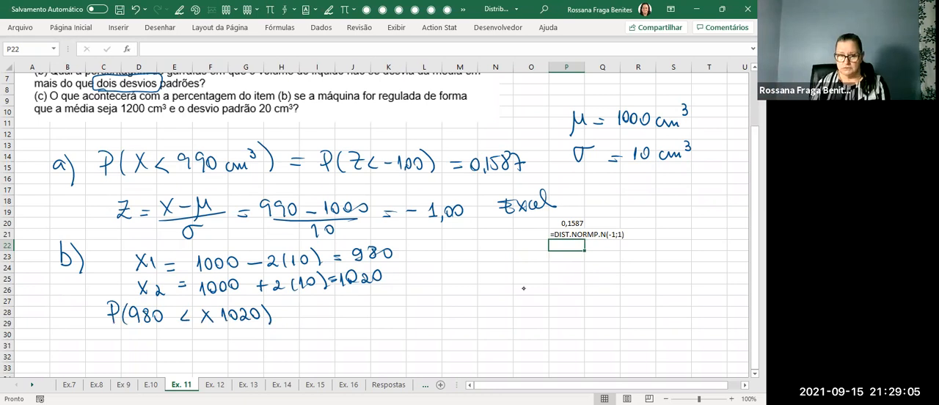
Sketch a bell curve over an X axis marked 980, 0 and 1020, and shade the area between the limits.
click(179, 10)
drag(490, 299, 616, 293)
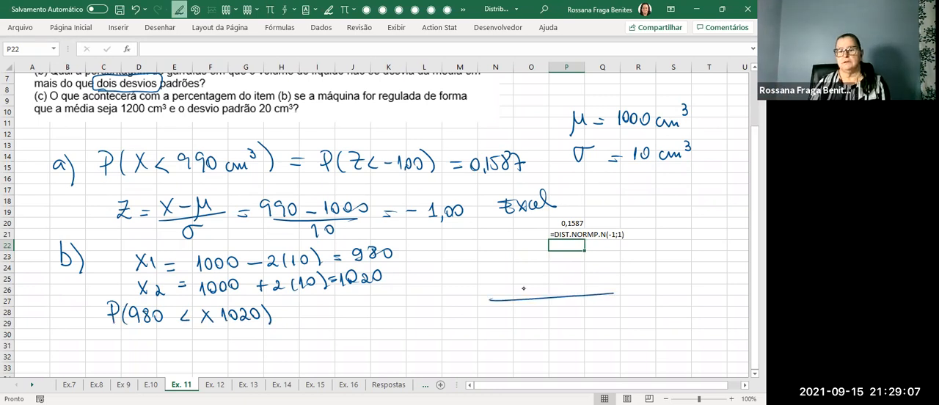
mouse_move(484, 289)
mouse_down()
mouse_move(564, 263)
mouse_move(642, 281)
mouse_up()
drag(560, 292, 562, 302)
mouse_move(568, 303)
mouse_down()
mouse_move(532, 320)
mouse_move(542, 311)
mouse_move(596, 317)
mouse_move(616, 308)
mouse_up()
mouse_move(639, 297)
mouse_down()
mouse_move(645, 303)
mouse_move(636, 305)
mouse_move(636, 289)
mouse_up()
drag(591, 269, 593, 293)
mouse_move(536, 272)
mouse_down()
mouse_move(536, 298)
mouse_move(578, 290)
mouse_move(578, 273)
mouse_up()
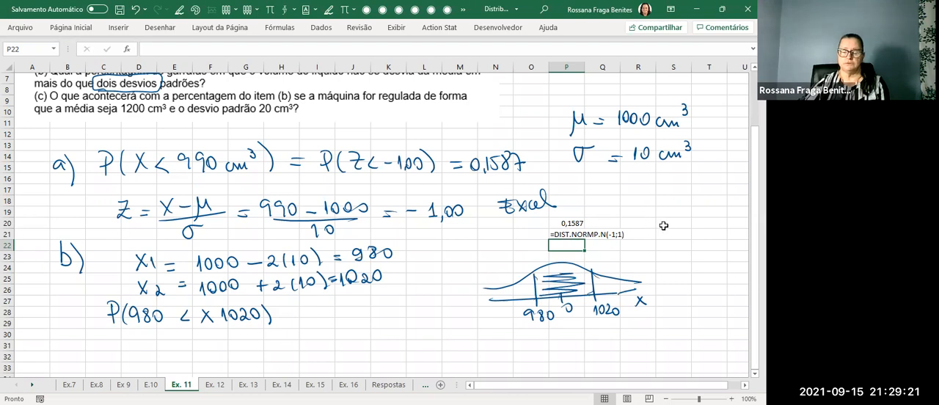
Handwrite P(−2 < Z < +2) = below the X probability and add an equals sign after the X probability.
scroll(669, 230, down, 1)
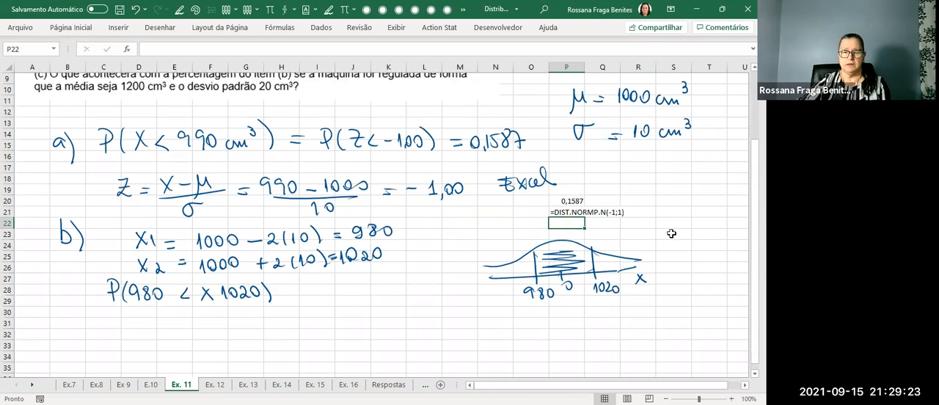
key(alt+4)
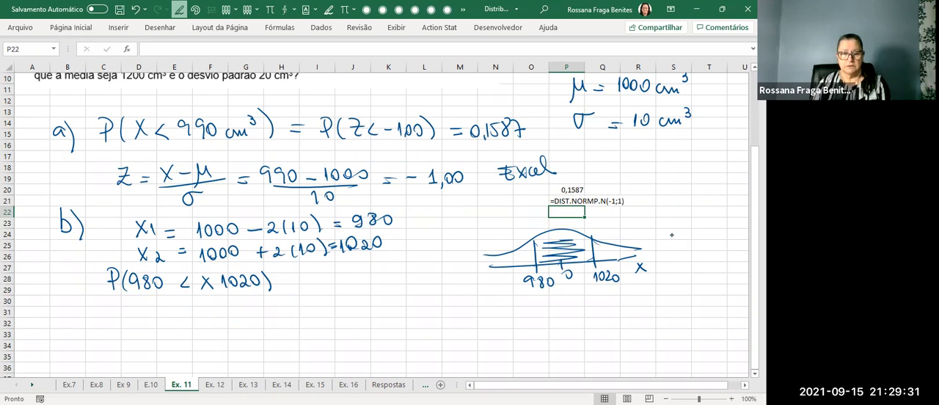
mouse_move(109, 303)
mouse_down()
mouse_move(110, 328)
mouse_move(107, 319)
mouse_up()
drag(131, 301, 126, 327)
mouse_move(198, 307)
mouse_down()
mouse_move(211, 318)
mouse_move(171, 317)
mouse_up()
drag(232, 306, 232, 319)
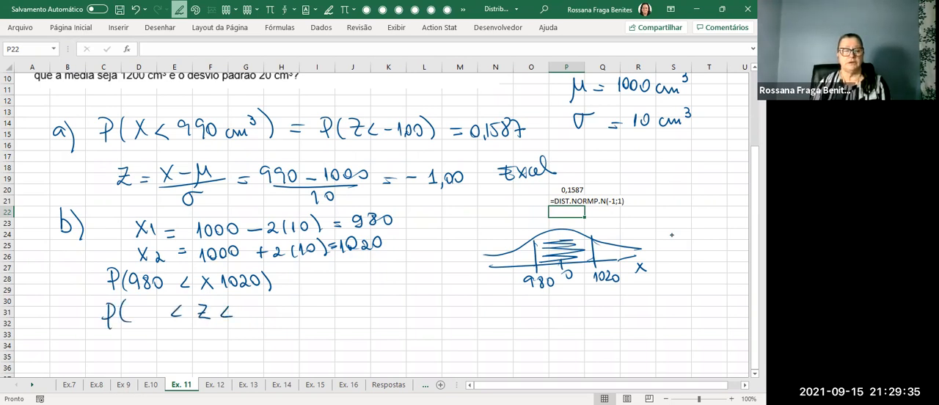
drag(143, 308, 156, 318)
mouse_move(238, 308)
mouse_down()
mouse_move(238, 317)
mouse_move(265, 321)
mouse_move(285, 312)
mouse_up()
drag(278, 317, 285, 317)
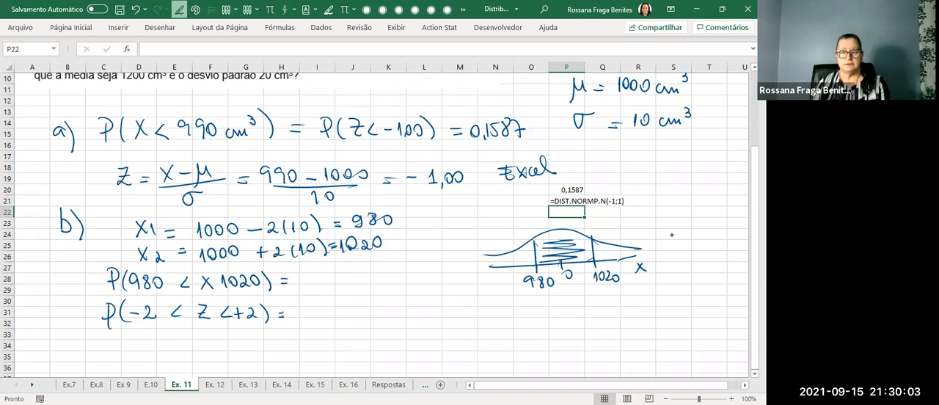
Handwrite Z = (1020 − 1000)/10 = 2 desvios under the curve and box the −2 and +2 factors in x1 and x2.
mouse_move(421, 305)
mouse_down()
mouse_move(433, 322)
mouse_move(509, 315)
mouse_up()
mouse_move(513, 306)
mouse_down()
mouse_move(513, 319)
mouse_move(522, 307)
mouse_move(542, 307)
mouse_up()
drag(457, 330, 546, 321)
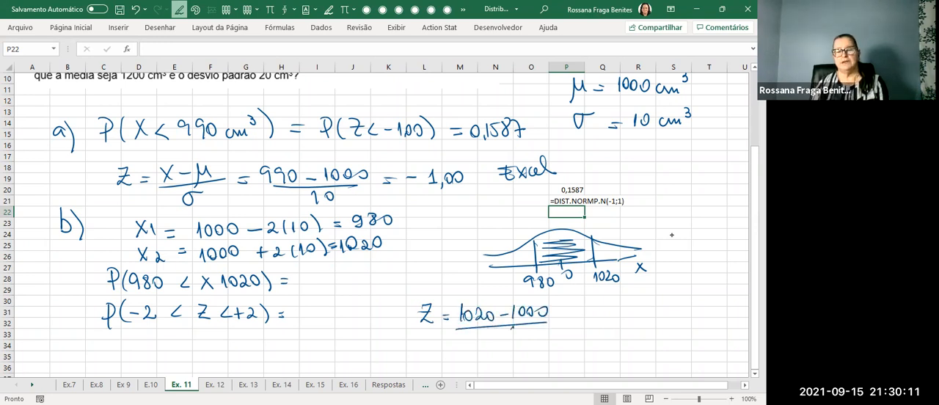
click(560, 319)
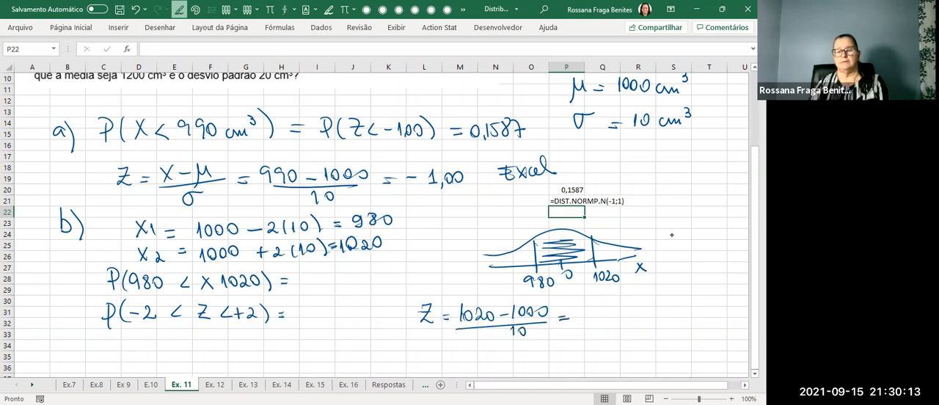
mouse_move(591, 312)
mouse_down()
mouse_move(595, 319)
mouse_move(618, 303)
mouse_move(662, 311)
mouse_up()
drag(663, 306, 669, 316)
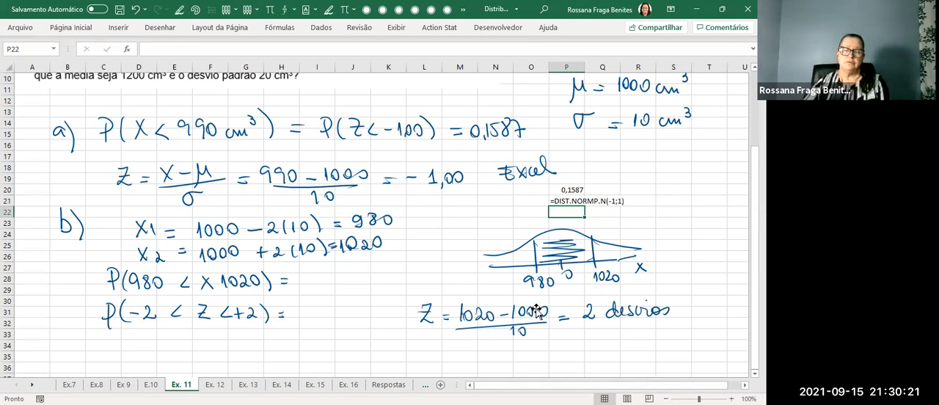
scroll(543, 316, down, 2)
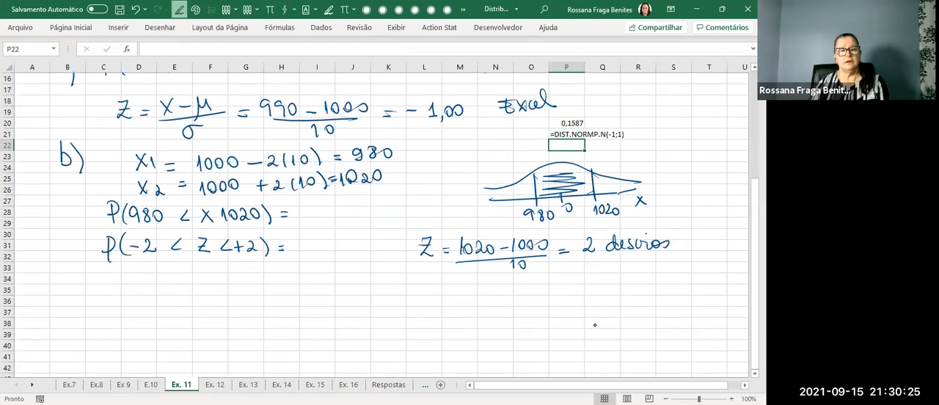
mouse_move(279, 139)
mouse_down()
mouse_move(243, 185)
mouse_move(291, 204)
mouse_move(280, 145)
mouse_up()
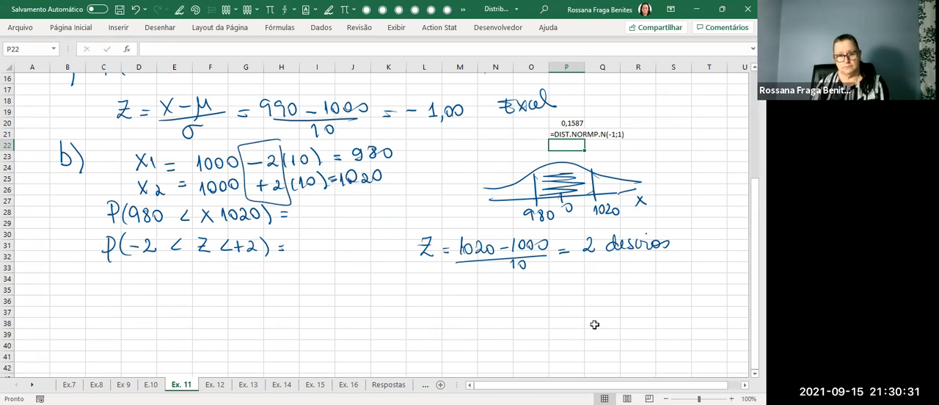
Enter =DIST.NORMP.N(2;1)-DIST.NORMP.N(-2;1) in I31 beside the handwritten Z probability.
click(315, 245)
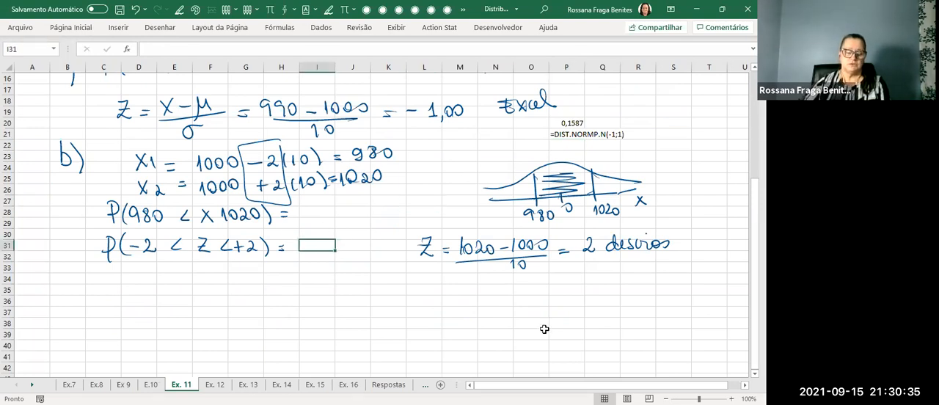
text(=)
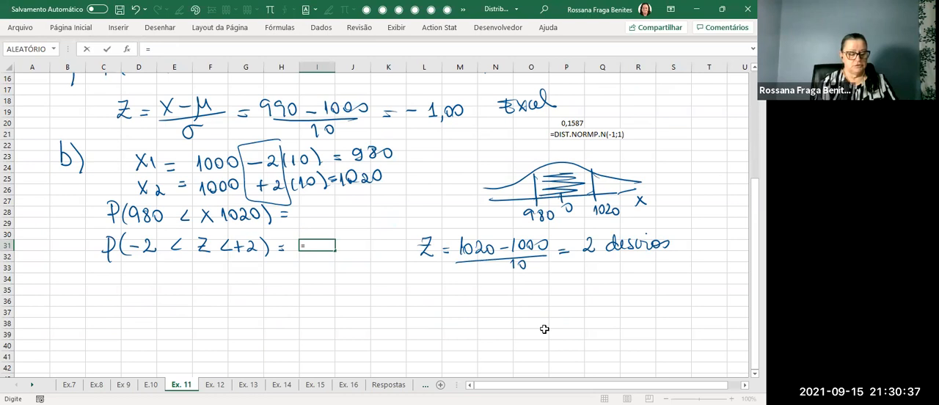
text(dist)
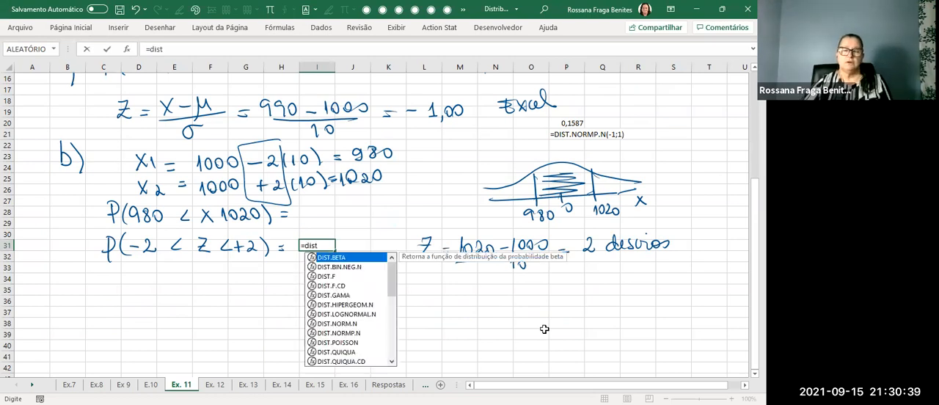
key(Down)
key(Down)
key(Down)
key(Down)
key(Down)
key(Down)
key(Down)
key(Down)
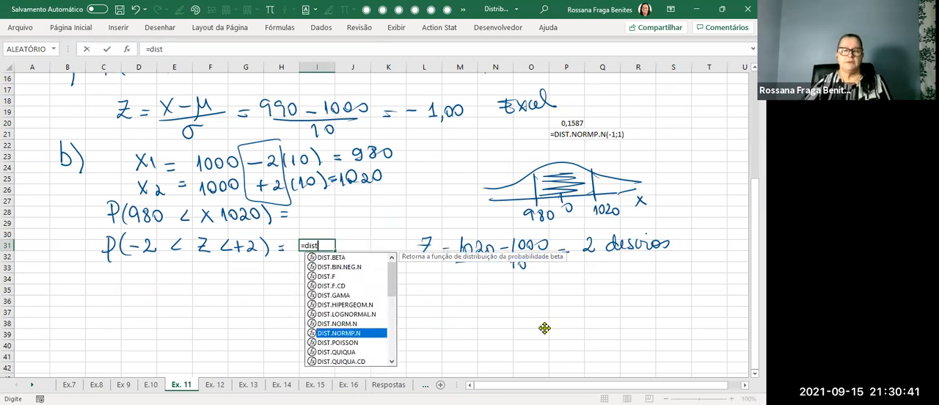
key(Tab)
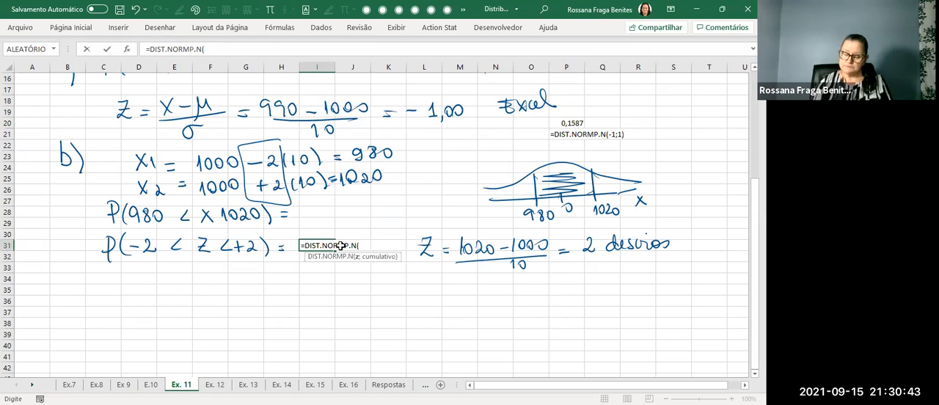
text(2)
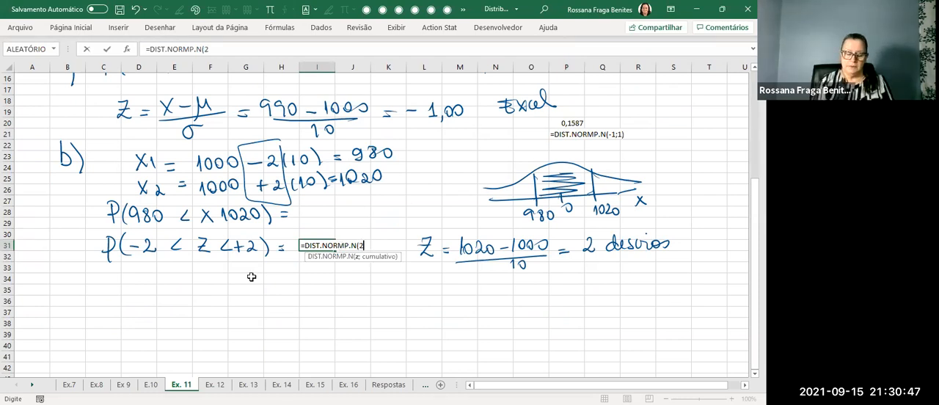
text(;1))
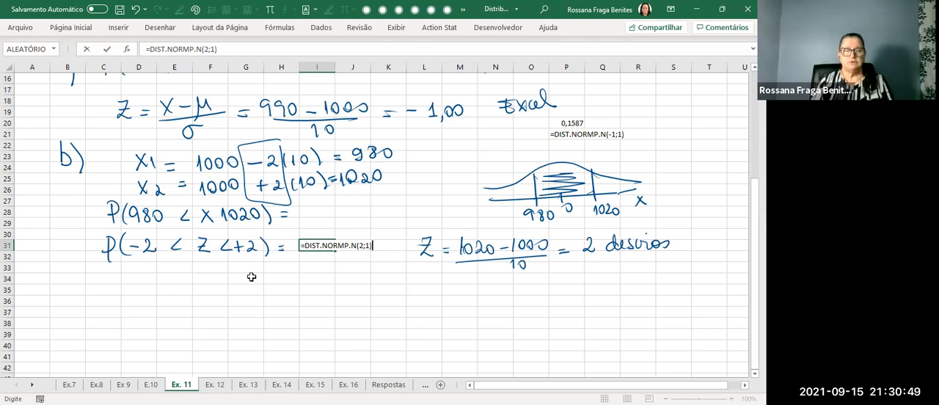
text(-disr)
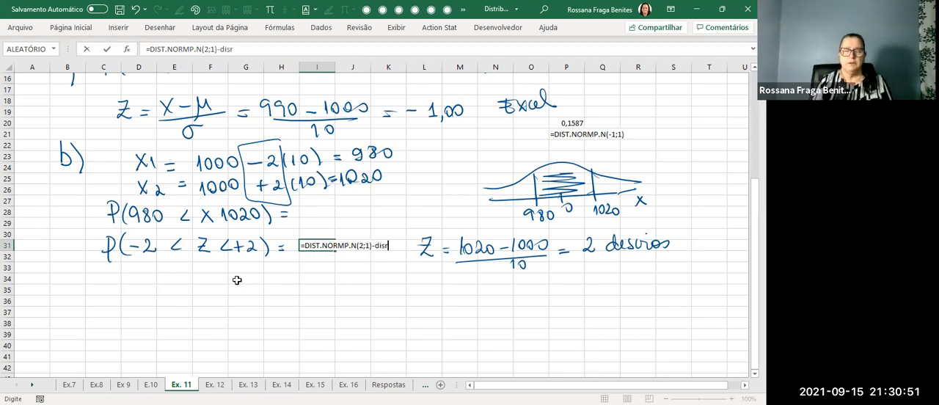
key(BackSpace)
click(428, 333)
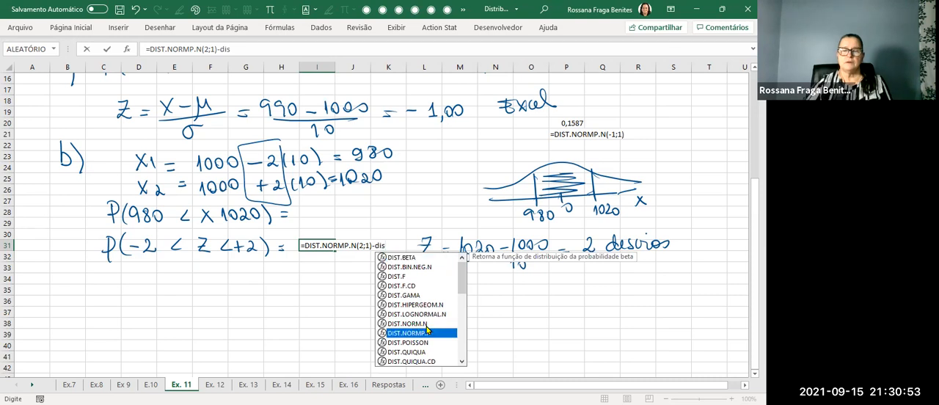
double_click(428, 332)
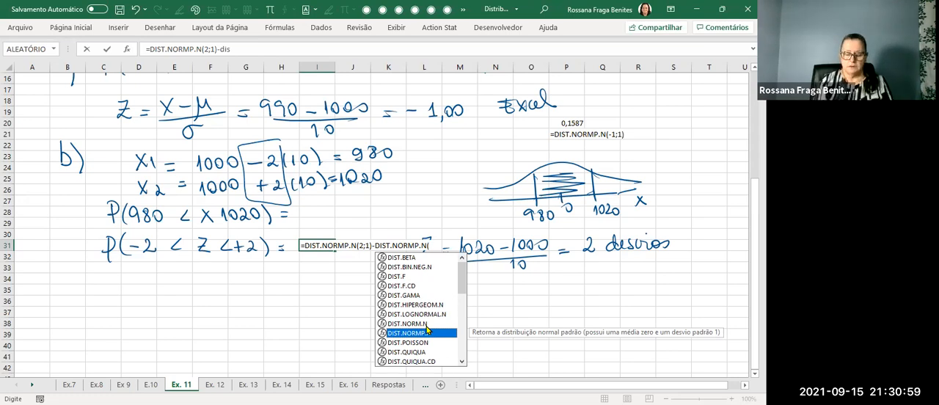
text(-2;1))
key(Return)
click(312, 246)
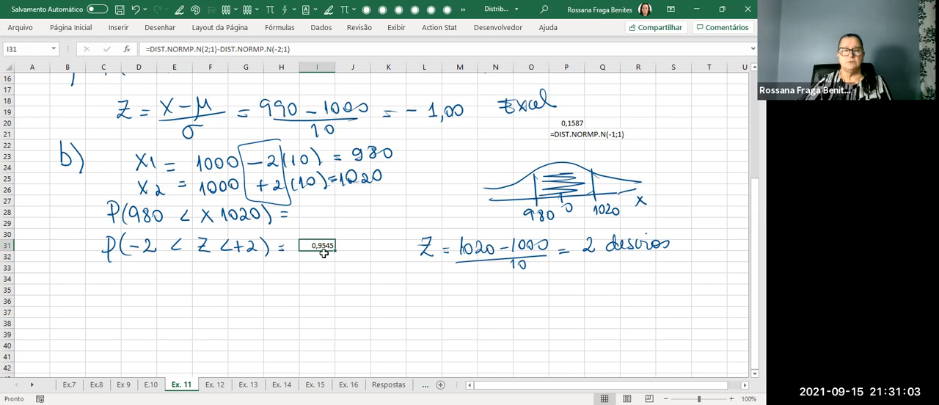
Show I31's formula as text in I32 with FÓRMULATEXTO and move the handwritten Z calculation clear of it.
click(326, 256)
text(=f)
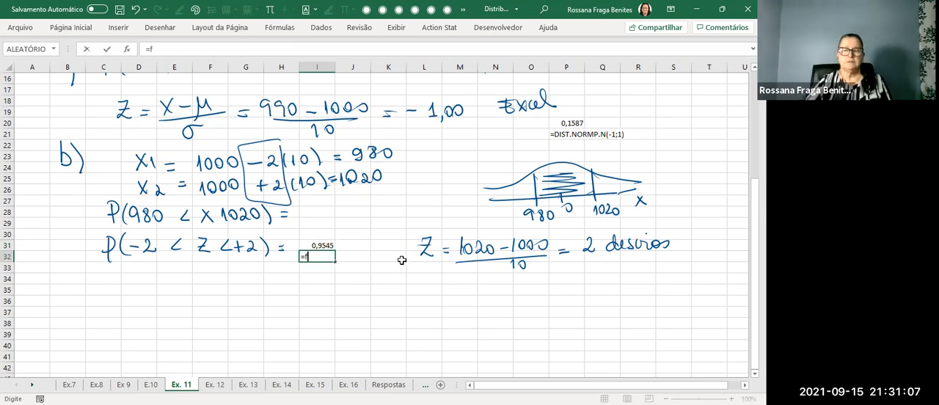
text(ór)
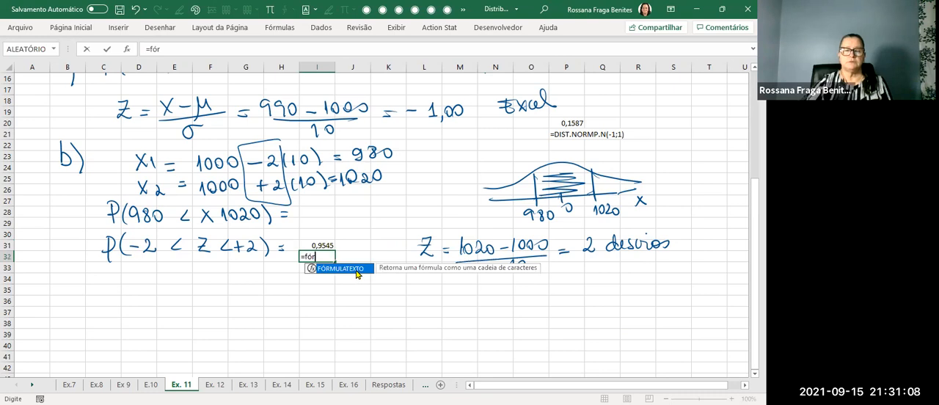
key(Tab)
click(314, 244)
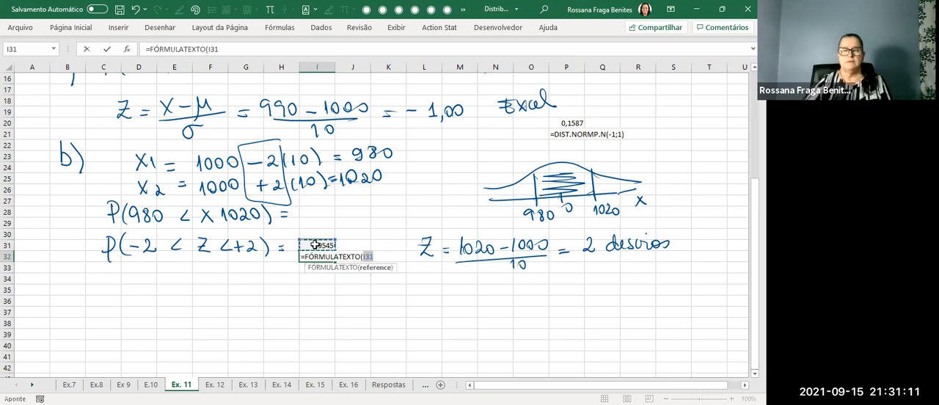
key(Return)
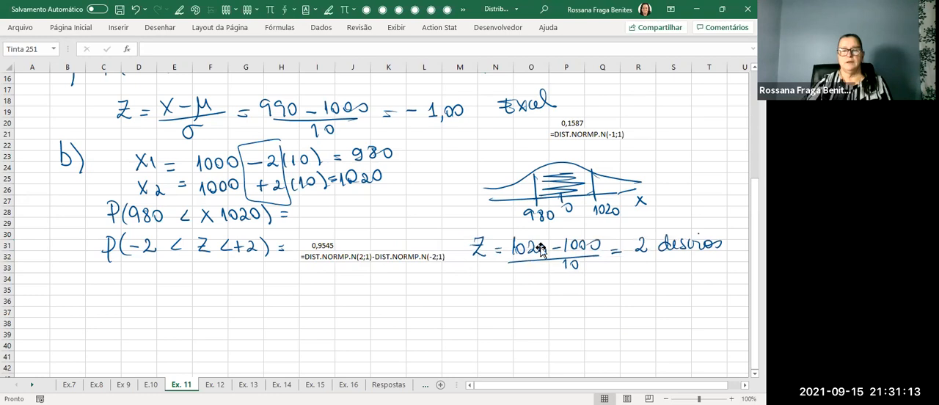
click(543, 252)
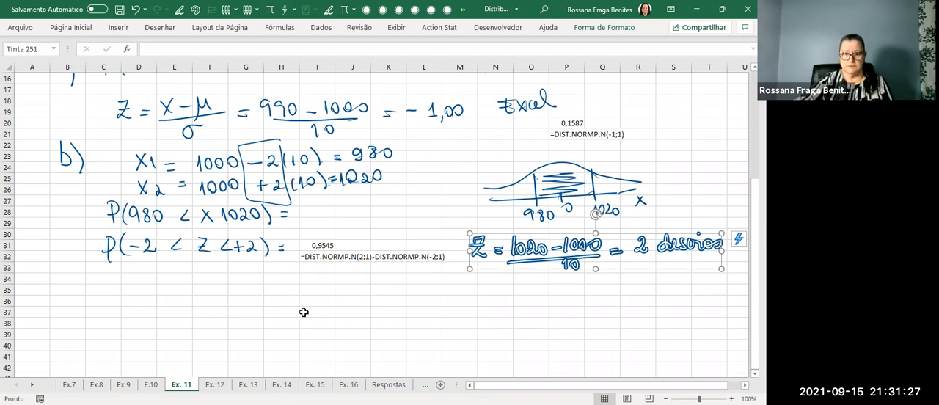
click(327, 312)
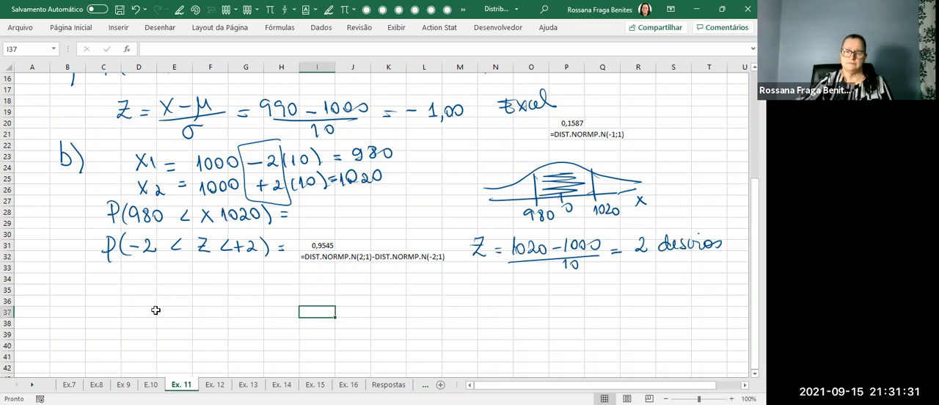
Label the existing Z calculation as Z2, handwrite Z1 = (980 − 1000)/10 = −2 desvios below it, and circle the probability in I31.
key(alt+5)
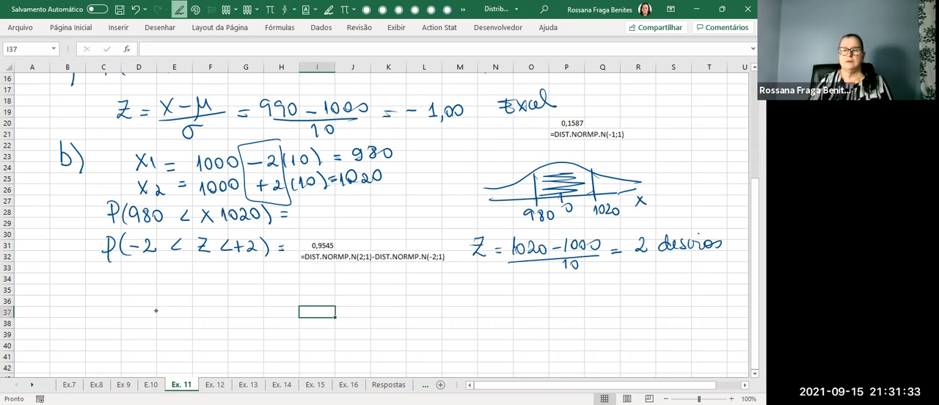
mouse_move(472, 280)
mouse_down()
mouse_move(484, 281)
mouse_move(489, 301)
mouse_move(541, 283)
mouse_move(582, 288)
mouse_up()
drag(587, 283, 587, 289)
drag(598, 279, 619, 279)
mouse_move(524, 294)
mouse_down()
mouse_move(633, 288)
mouse_move(585, 309)
mouse_move(723, 276)
mouse_up()
drag(725, 274, 736, 280)
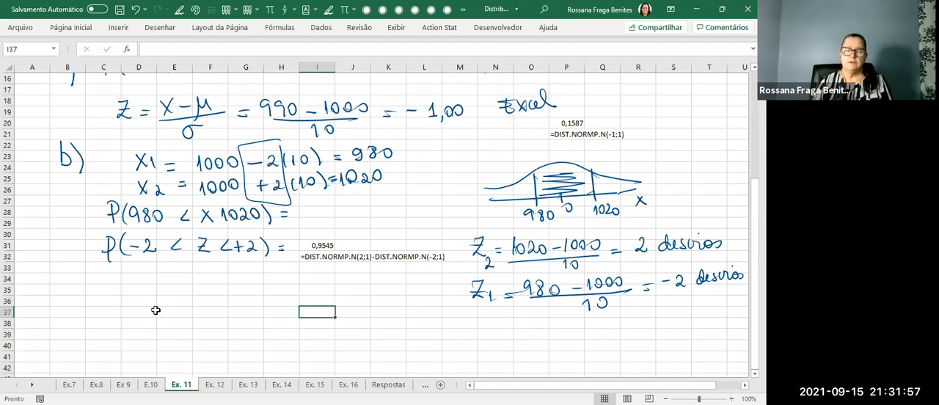
mouse_move(349, 228)
mouse_down()
mouse_move(309, 253)
mouse_move(316, 231)
mouse_up()
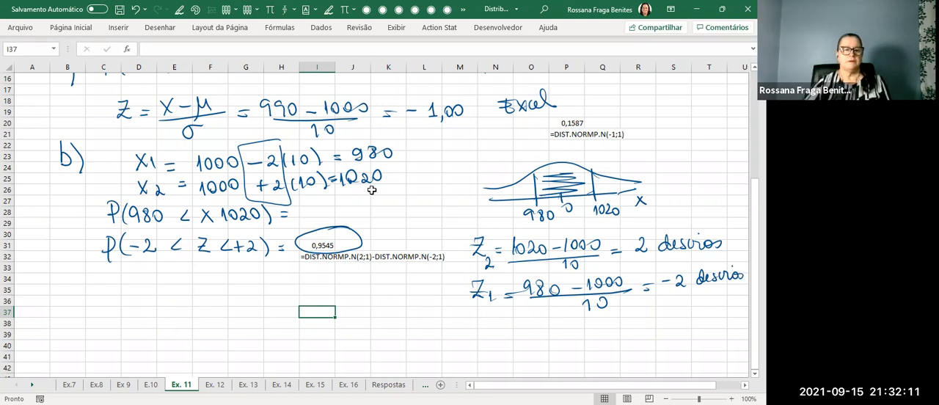
Handwrite item c) with μ = 1200 cm³ below item b's work, taking the mean from the exercise statement.
mouse_move(76, 296)
mouse_down()
mouse_move(66, 303)
mouse_move(76, 308)
mouse_up()
drag(79, 284, 79, 320)
scroll(383, 176, up, 4)
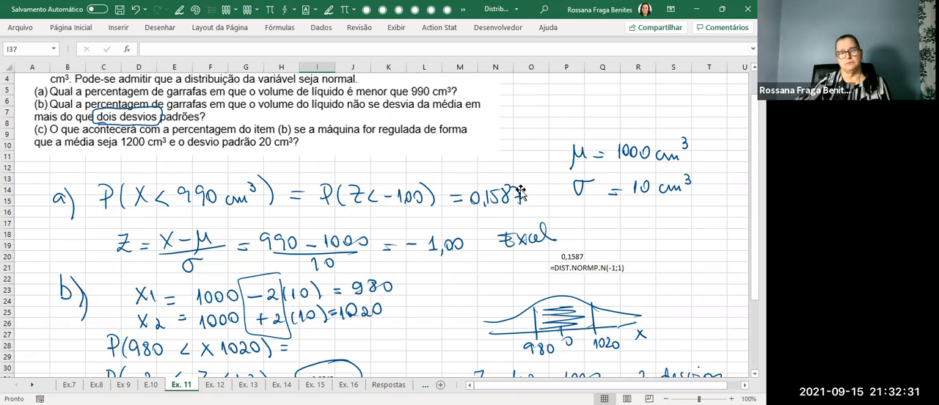
scroll(520, 192, up, 1)
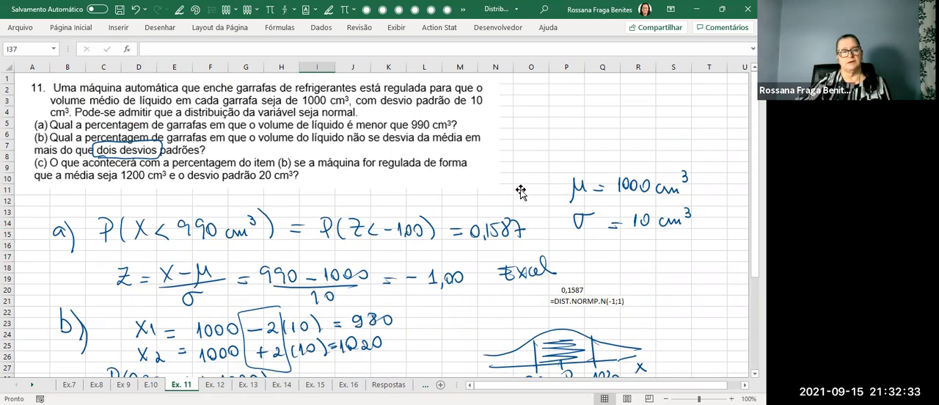
scroll(521, 190, down, 4)
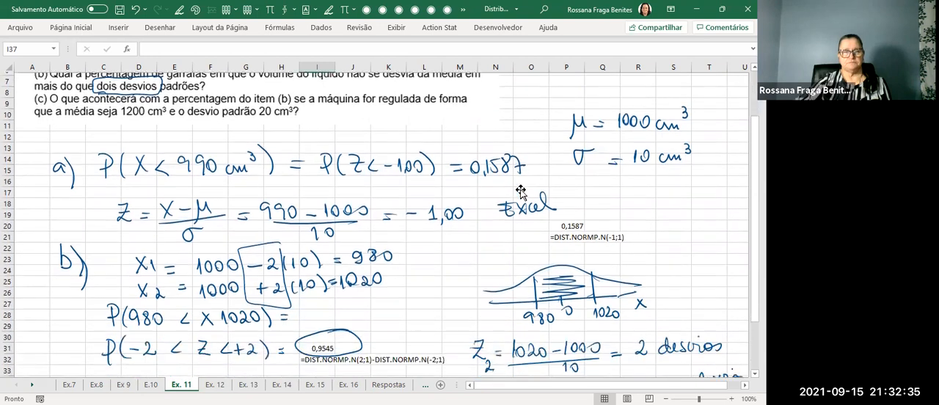
scroll(521, 190, down, 1)
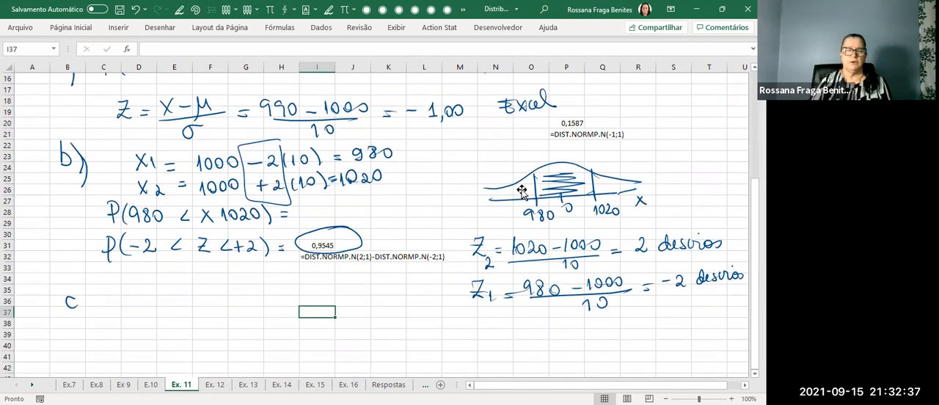
drag(85, 284, 93, 317)
drag(120, 290, 119, 318)
mouse_move(122, 302)
mouse_down()
mouse_move(132, 292)
mouse_move(150, 298)
mouse_up()
drag(141, 304, 163, 303)
drag(169, 292, 181, 302)
drag(185, 294, 195, 293)
Handwrite σ = 20 cm³ beside item c's mean.
mouse_move(209, 297)
mouse_down()
mouse_move(280, 304)
mouse_move(295, 289)
mouse_up()
drag(301, 296, 313, 295)
mouse_move(300, 300)
mouse_down()
mouse_move(342, 299)
mouse_move(346, 291)
mouse_up()
drag(364, 295, 369, 301)
drag(371, 301, 383, 301)
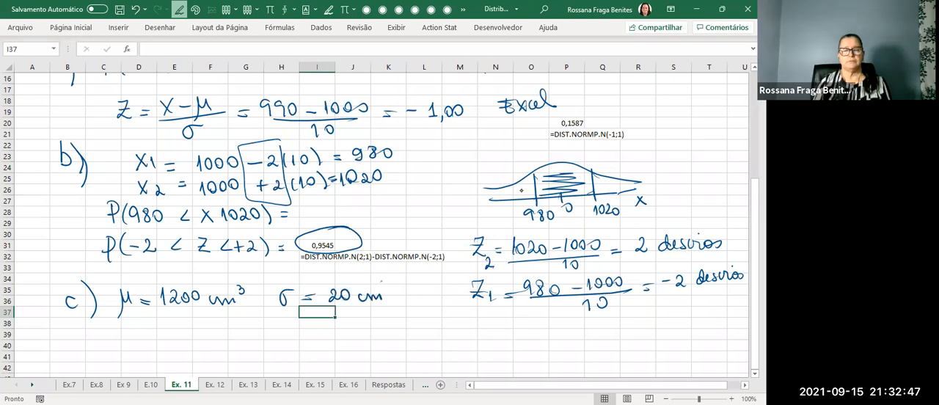
key(Escape)
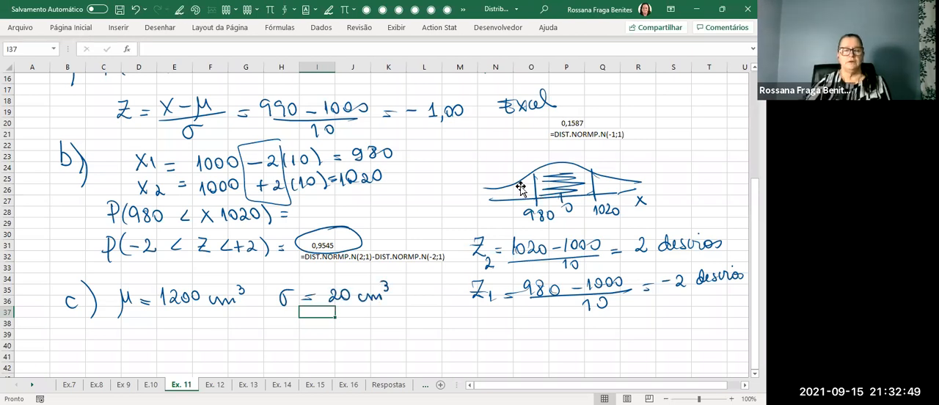
Trace over the handwritten outline around "dois desvios" in item (b) of the statement.
scroll(521, 189, up, 2)
scroll(520, 189, up, 3)
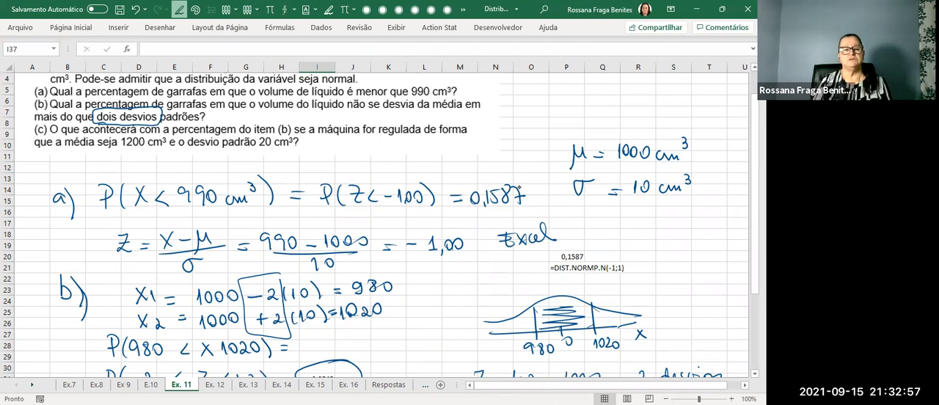
mouse_move(163, 110)
mouse_down()
mouse_move(93, 126)
mouse_move(163, 127)
mouse_move(150, 108)
mouse_up()
key(Escape)
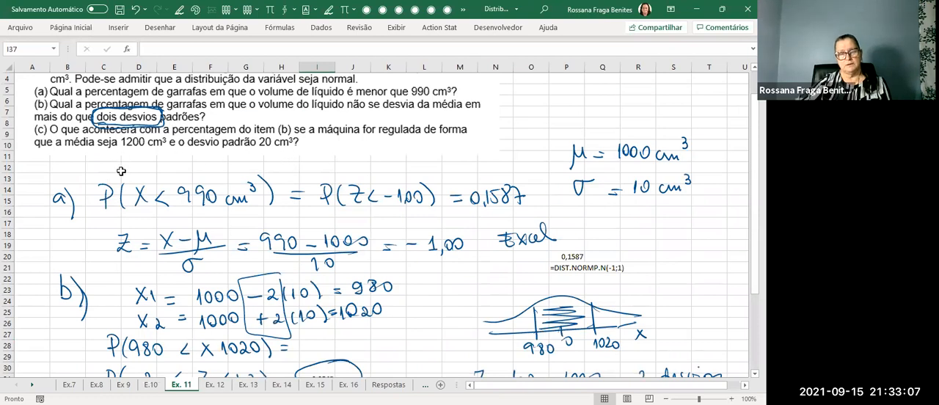
Handwrite P(−2 < Z < 2) = 0,9545 below item c's mean and deviation, ending it with a double slash.
scroll(422, 131, down, 2)
scroll(422, 131, down, 5)
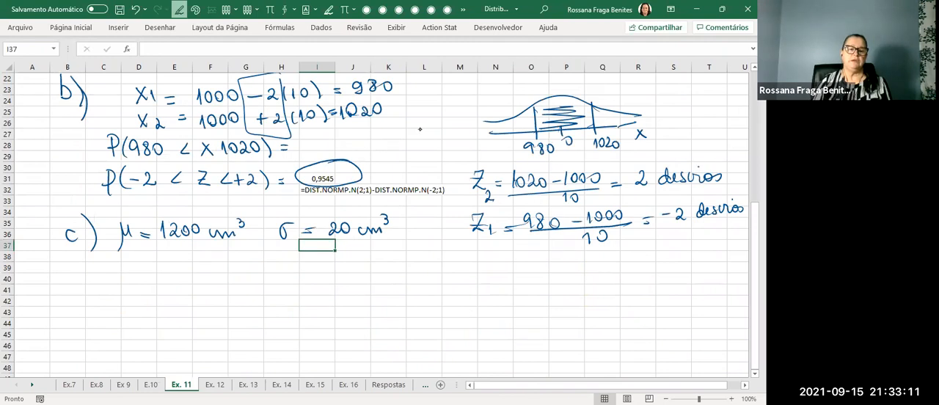
mouse_move(126, 265)
mouse_down()
mouse_move(129, 292)
mouse_move(132, 279)
mouse_up()
drag(152, 266, 151, 296)
mouse_move(210, 272)
mouse_down()
mouse_move(229, 286)
mouse_move(159, 282)
mouse_move(175, 288)
mouse_up()
mouse_move(259, 276)
mouse_down()
mouse_move(249, 287)
mouse_move(262, 288)
mouse_up()
drag(272, 277, 287, 293)
drag(311, 289, 347, 275)
mouse_move(356, 284)
mouse_down()
mouse_move(354, 293)
mouse_move(400, 276)
mouse_move(403, 283)
mouse_up()
mouse_move(400, 273)
mouse_down()
mouse_move(399, 291)
mouse_move(415, 270)
mouse_move(437, 284)
mouse_up()
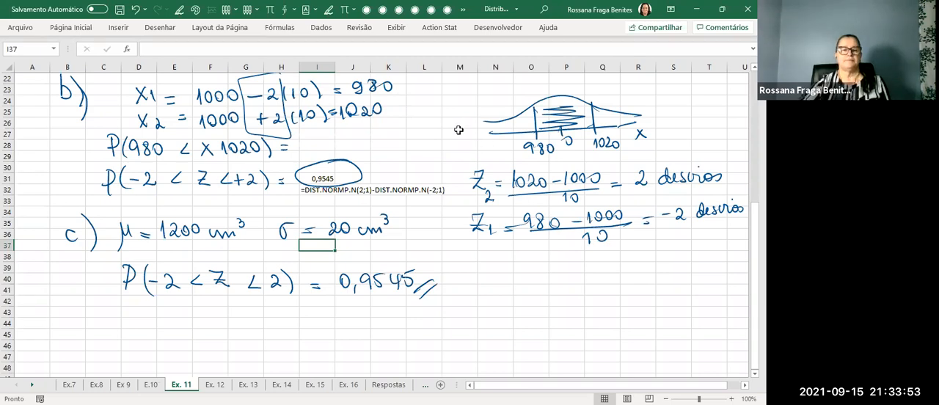
scroll(456, 130, up, 7)
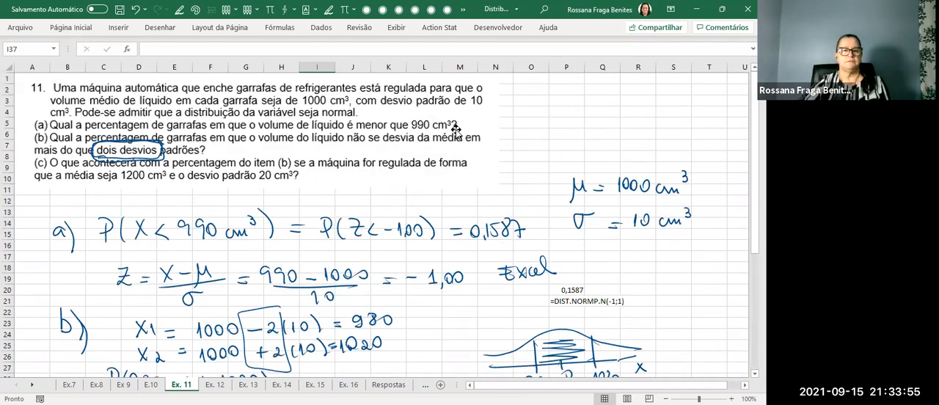
scroll(456, 130, down, 7)
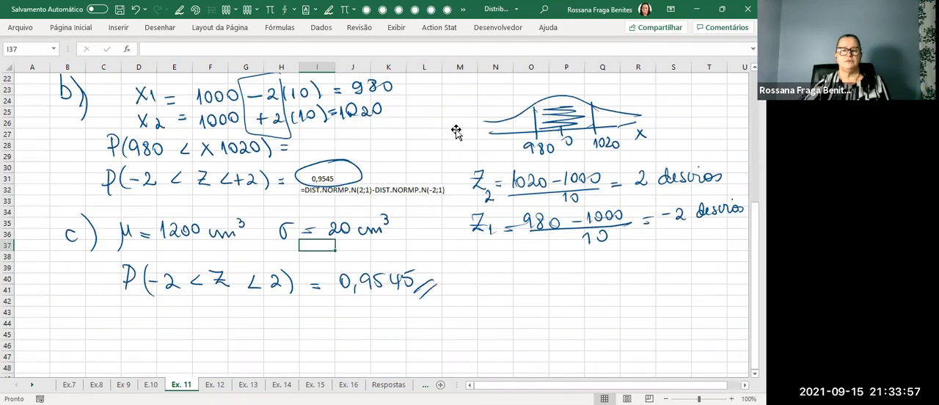
click(489, 279)
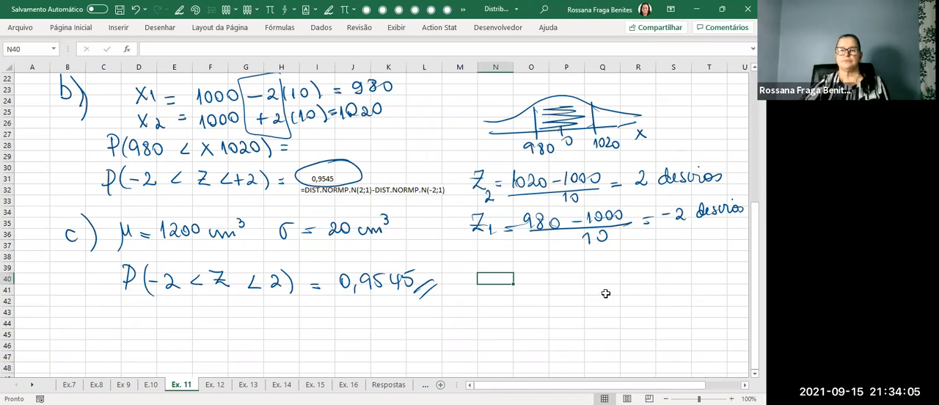
scroll(605, 293, up, 7)
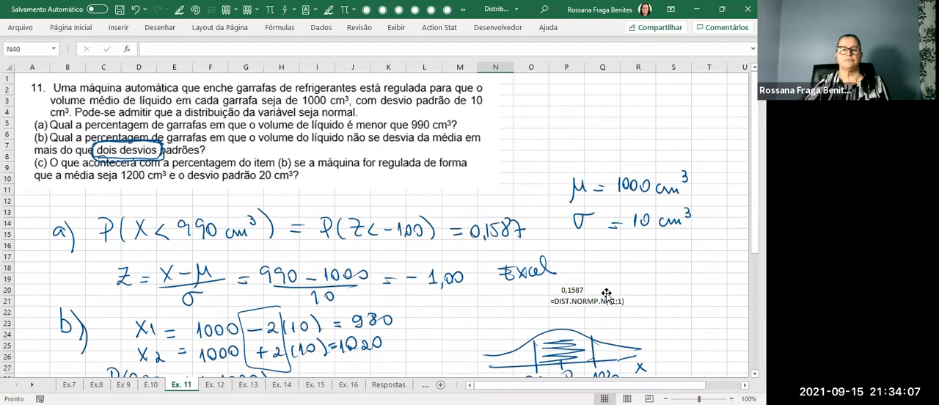
scroll(606, 293, down, 7)
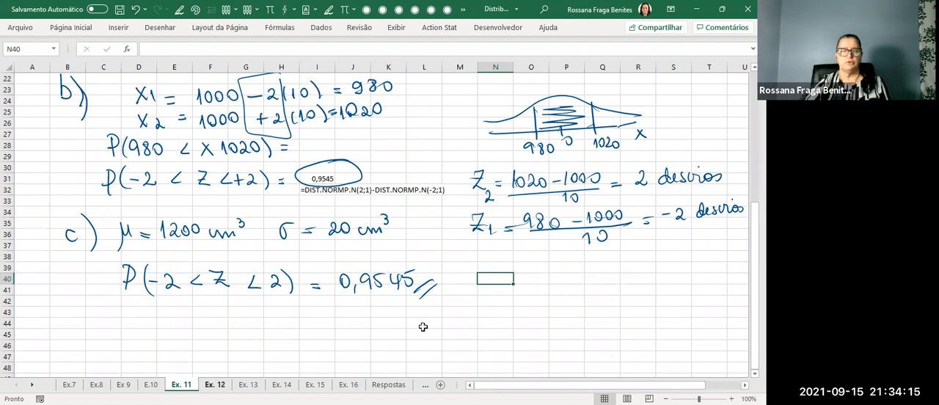
Go to sheet Ex. 12 and enlarge the exercise statement image to reach about column S and row 9.
key(ctrl+Page_Down)
click(189, 97)
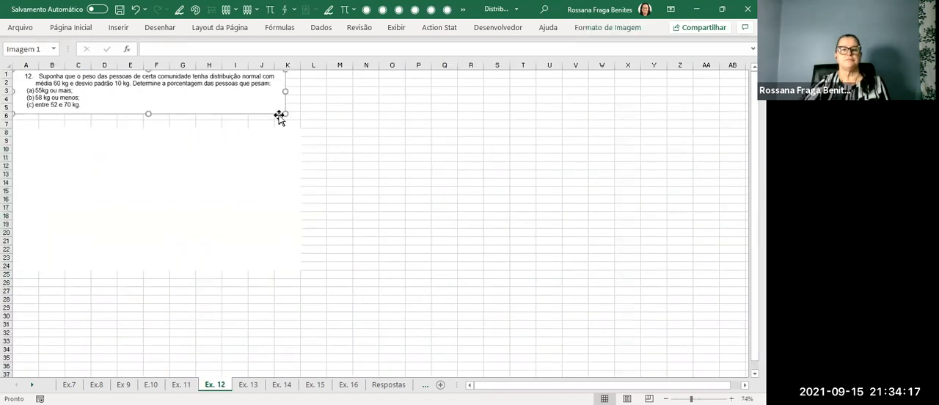
drag(286, 114, 360, 147)
click(88, 179)
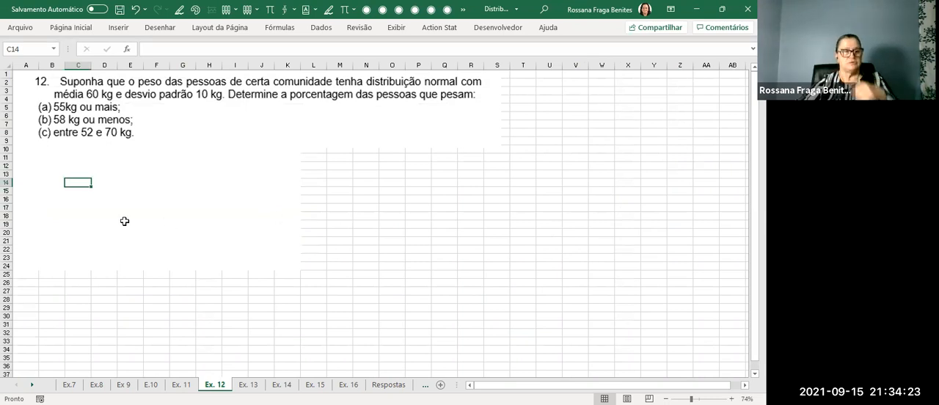
Handwrite the label a) below the exercise 12 statement.
click(55, 159)
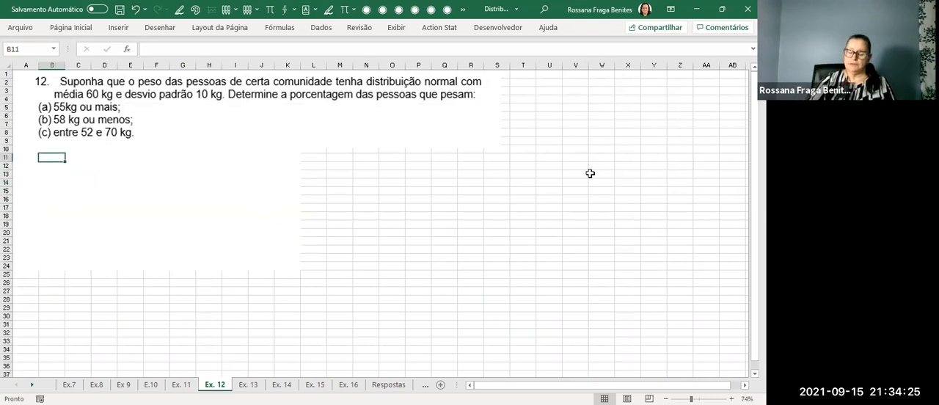
key(alt+5)
drag(50, 176, 54, 181)
drag(50, 167, 62, 193)
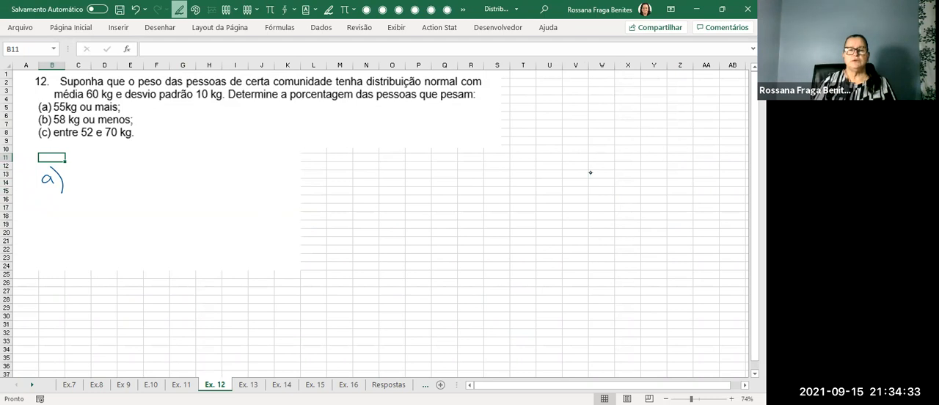
Handwrite X ~ N(60 kg; 10 kg) around columns Q to X and underline "porcentagem" in the statement.
drag(429, 170, 440, 184)
mouse_move(440, 170)
mouse_down()
mouse_move(428, 183)
mouse_move(458, 172)
mouse_move(490, 189)
mouse_move(505, 173)
mouse_up()
mouse_move(515, 169)
mouse_down()
mouse_move(512, 176)
mouse_move(516, 169)
mouse_up()
mouse_move(525, 168)
mouse_down()
mouse_move(541, 190)
mouse_move(578, 167)
mouse_move(590, 178)
mouse_up()
drag(602, 166, 608, 186)
drag(620, 155, 625, 188)
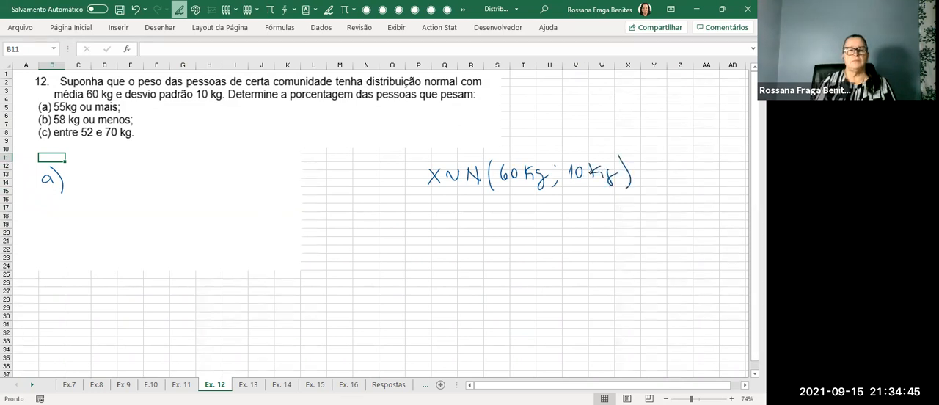
drag(292, 105, 342, 103)
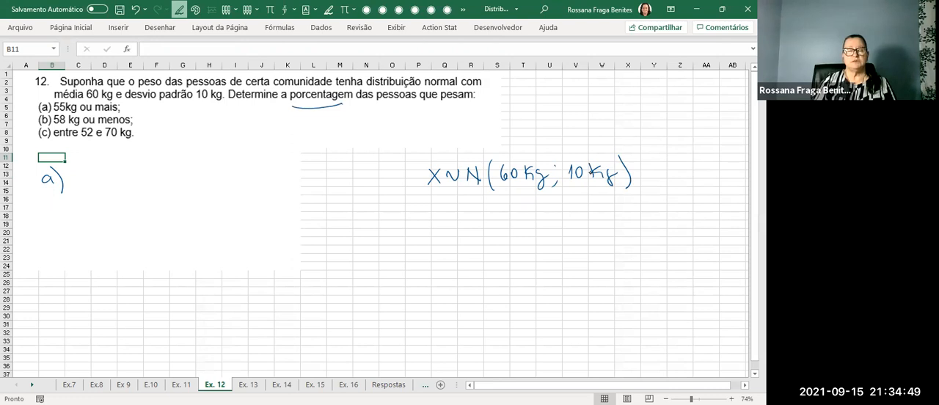
Handwrite P(X > 55 kg) beside the label a).
drag(85, 171, 85, 190)
mouse_move(83, 168)
mouse_down()
mouse_move(104, 192)
mouse_move(178, 178)
mouse_move(191, 163)
mouse_up()
mouse_move(196, 165)
mouse_down()
mouse_move(195, 179)
mouse_move(210, 188)
mouse_up()
drag(227, 159, 228, 185)
Handwrite b) P(X < 58 kg) below item a.
drag(40, 252, 43, 270)
drag(50, 248, 51, 276)
drag(78, 248, 78, 268)
mouse_move(77, 245)
mouse_down()
mouse_move(78, 258)
mouse_move(102, 267)
mouse_move(132, 259)
mouse_up()
mouse_move(133, 243)
mouse_down()
mouse_move(121, 259)
mouse_move(212, 254)
mouse_up()
drag(220, 247, 213, 263)
drag(230, 235, 233, 262)
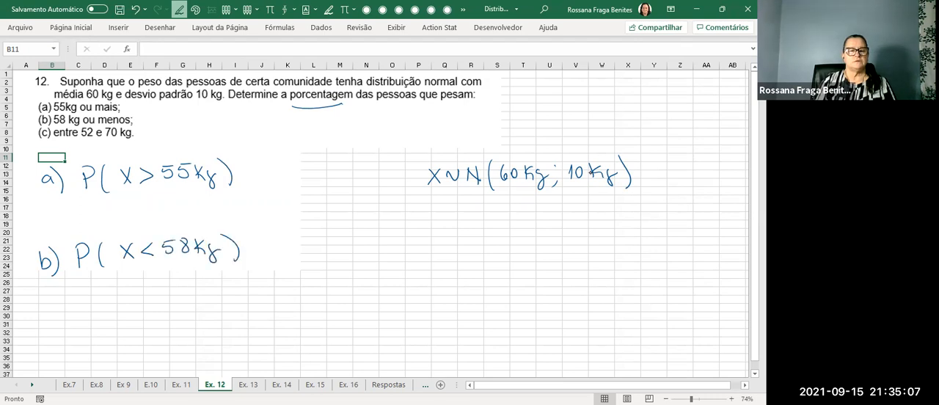
Handwrite c) P(52 < X < 70) below item b and put an equals sign after all three probabilities.
drag(38, 324, 49, 333)
drag(47, 314, 55, 339)
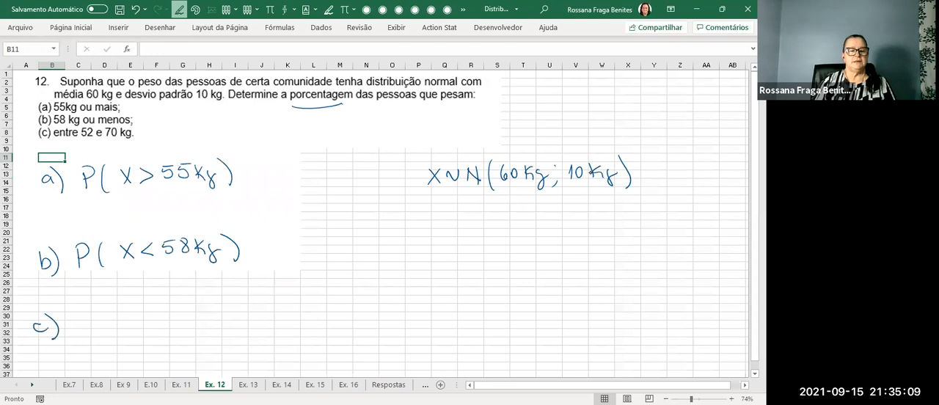
mouse_move(86, 308)
mouse_down()
mouse_move(88, 331)
mouse_move(85, 320)
mouse_move(113, 327)
mouse_move(170, 314)
mouse_move(225, 317)
mouse_move(257, 303)
mouse_move(273, 321)
mouse_up()
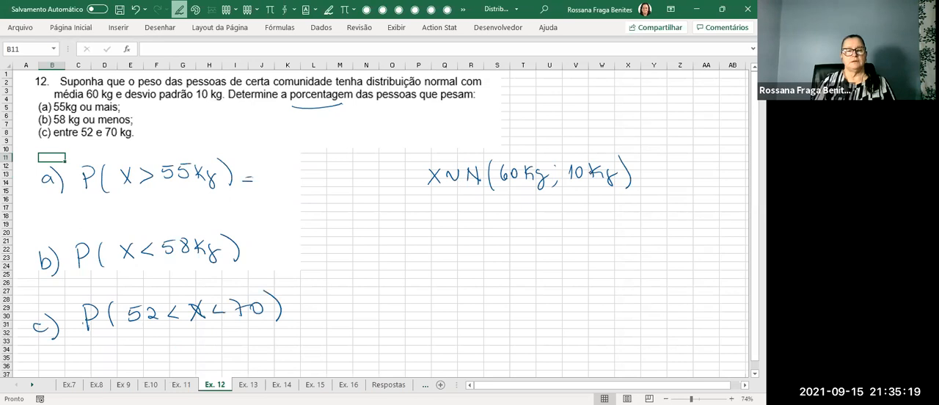
drag(256, 238, 265, 236)
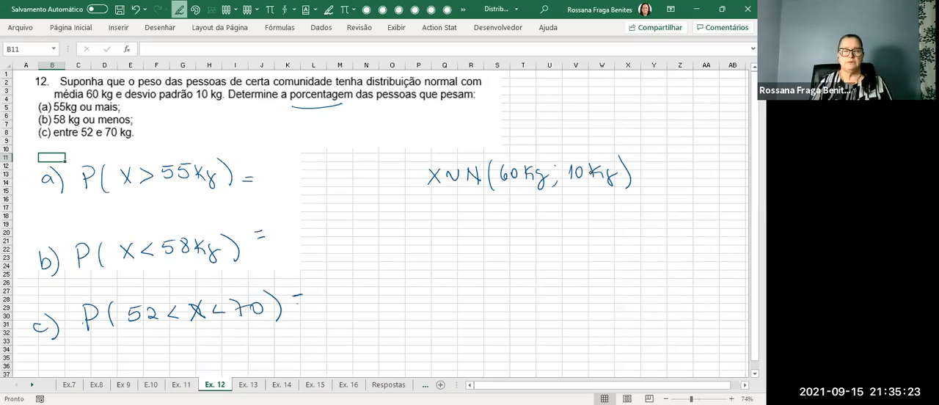
key(Escape)
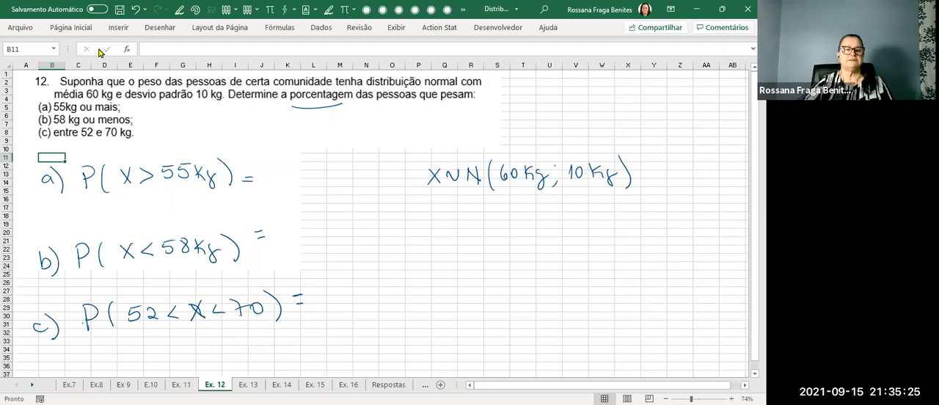
Erase the messy X in item c's probability and rewrite it with the blue pen.
click(158, 30)
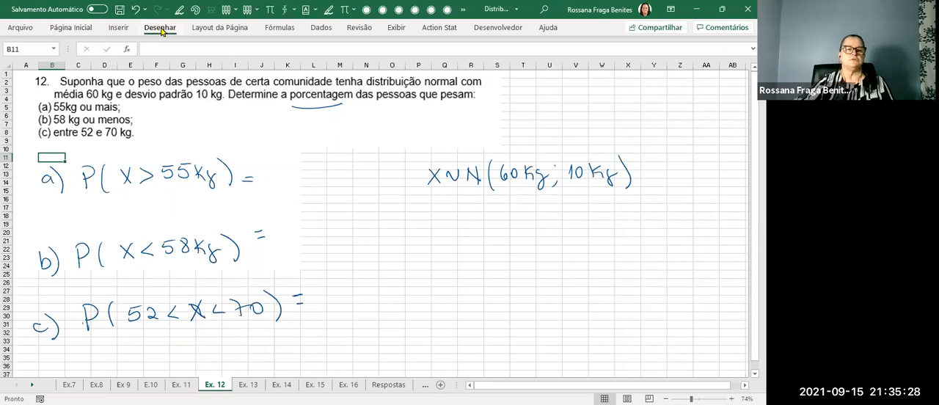
click(73, 64)
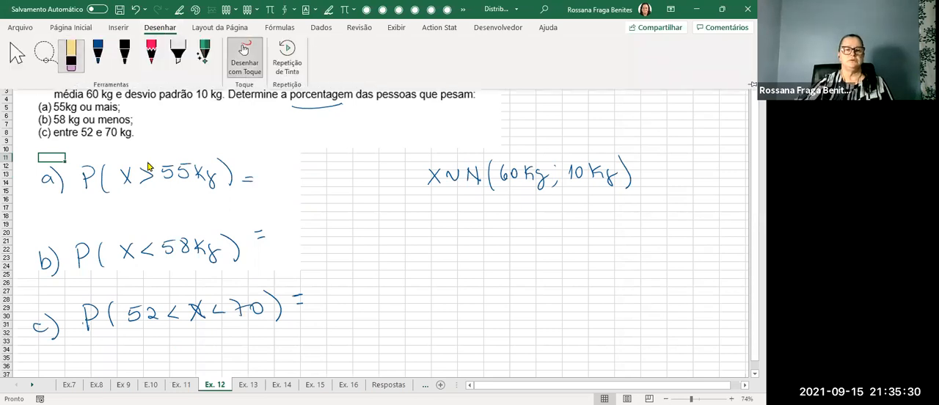
click(198, 313)
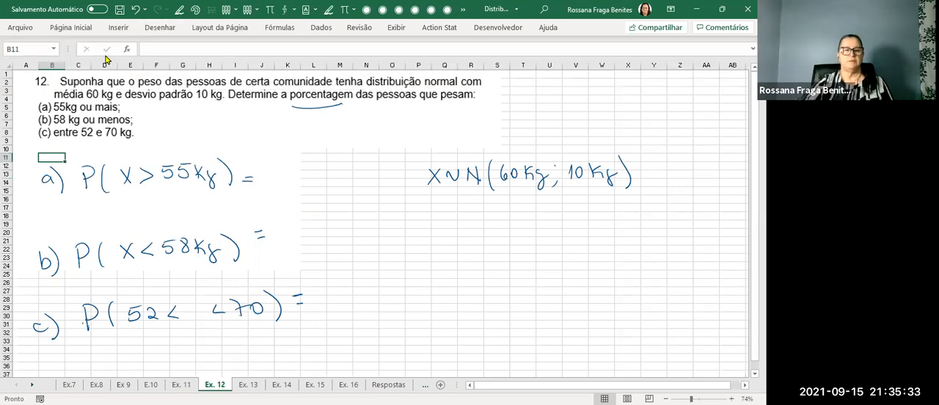
click(156, 28)
click(98, 52)
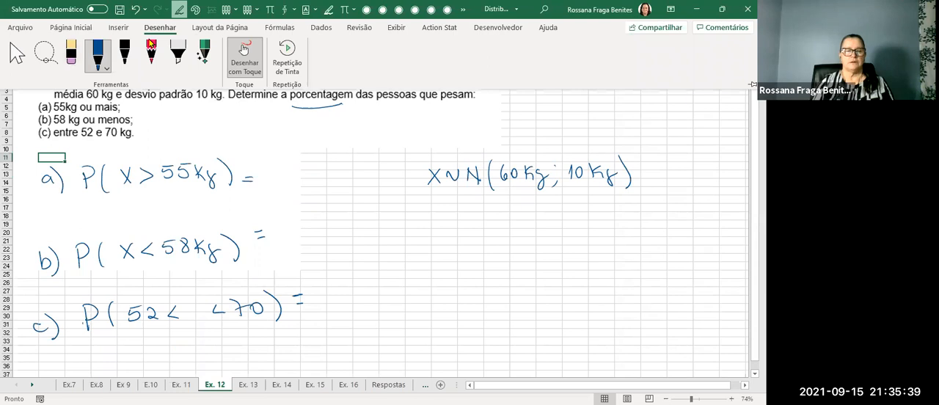
drag(194, 302, 203, 320)
drag(209, 301, 194, 323)
key(Escape)
click(433, 299)
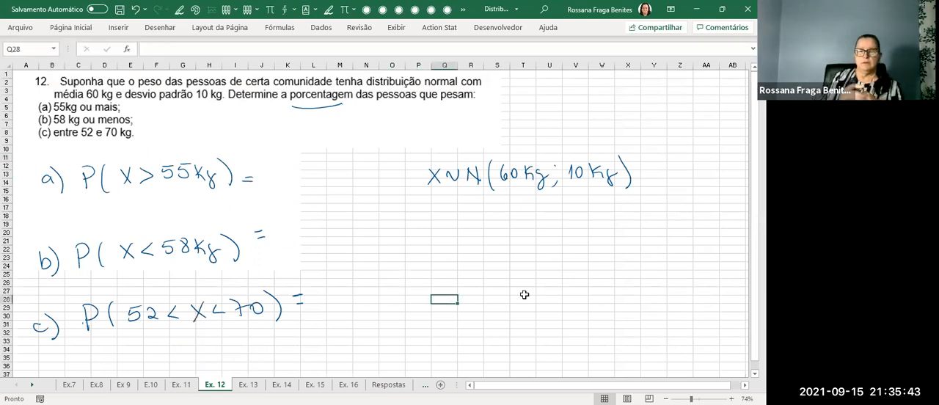
Handwrite "Excel" below the statement, around columns M to O, and underline it.
drag(350, 137, 362, 137)
drag(350, 131, 377, 137)
mouse_move(377, 125)
mouse_down()
mouse_move(366, 138)
mouse_move(395, 129)
mouse_move(405, 136)
mouse_up()
drag(338, 148, 423, 135)
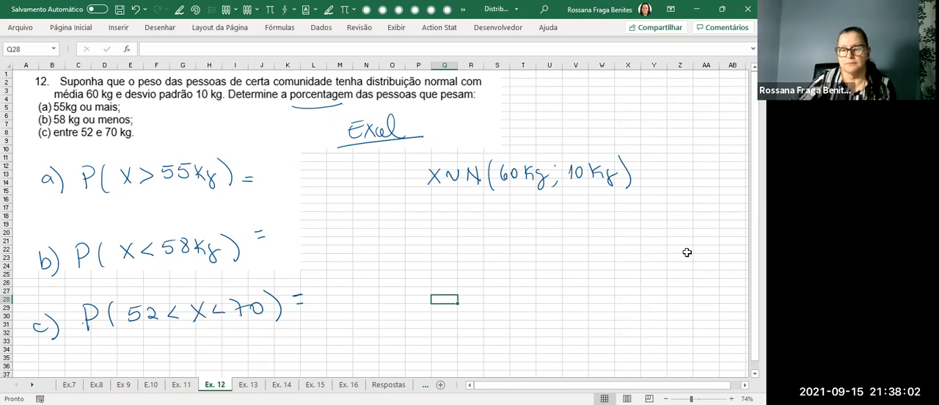
Enter =DIST.NORM.N(55;60;10;1) in K13 beside item a and widen column K to fit the result.
click(285, 179)
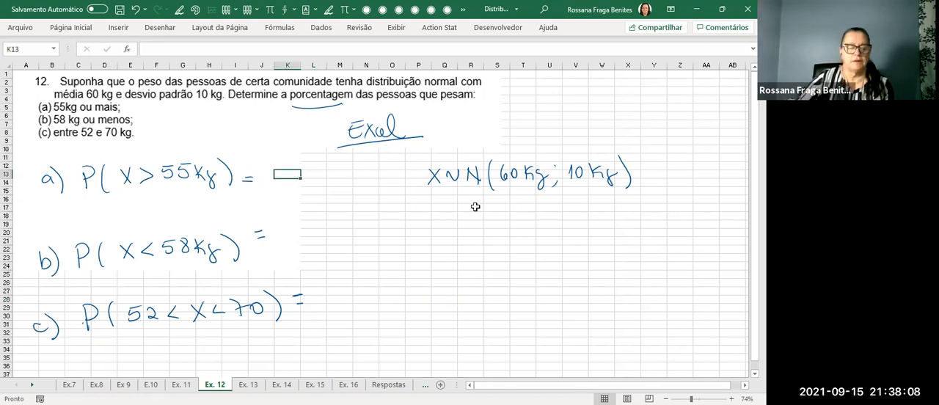
text(=)
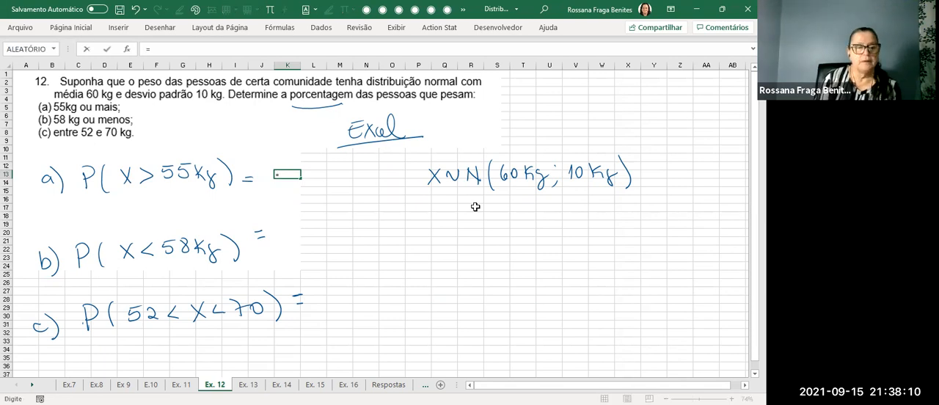
text(d)
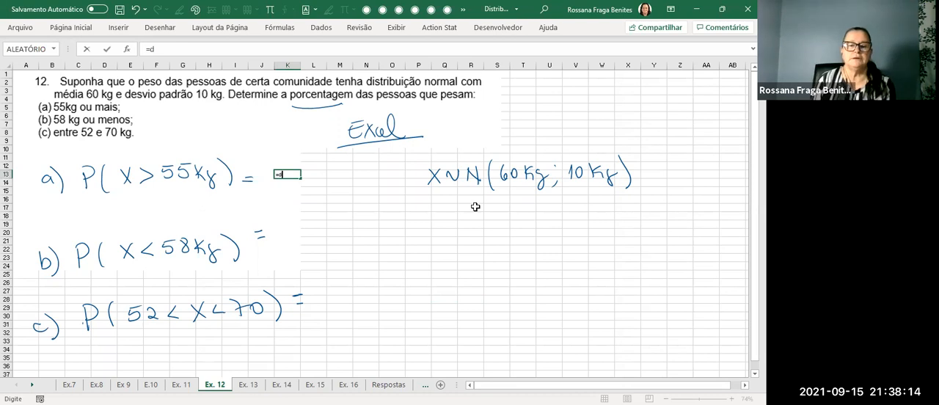
text(is)
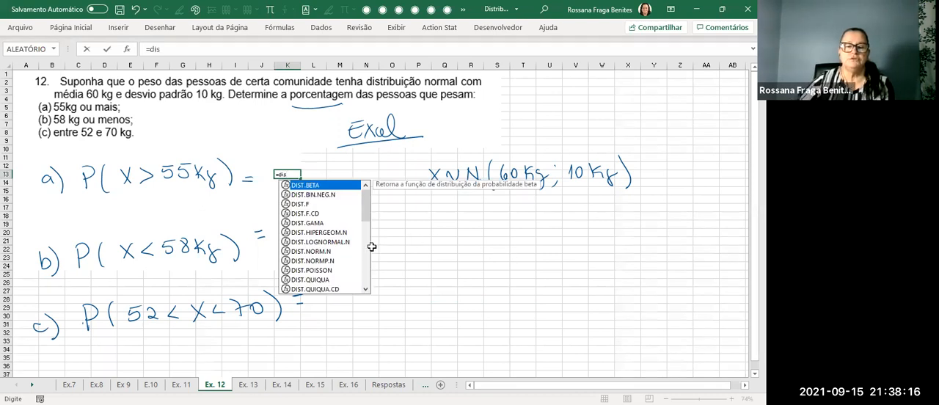
click(318, 253)
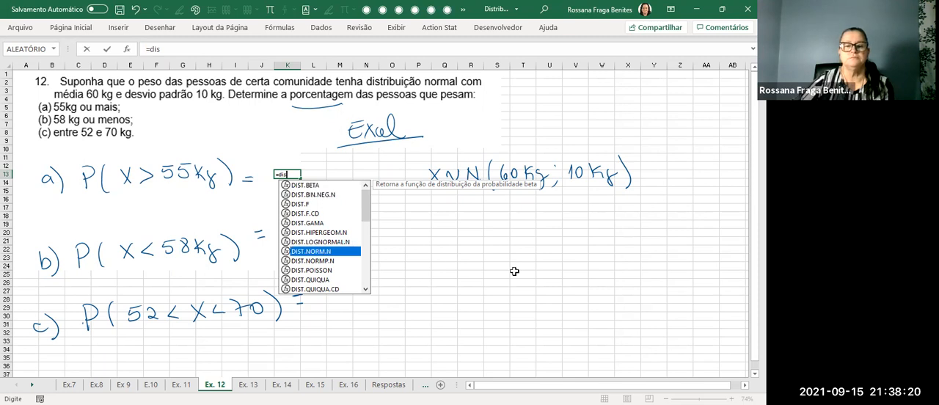
key(Tab)
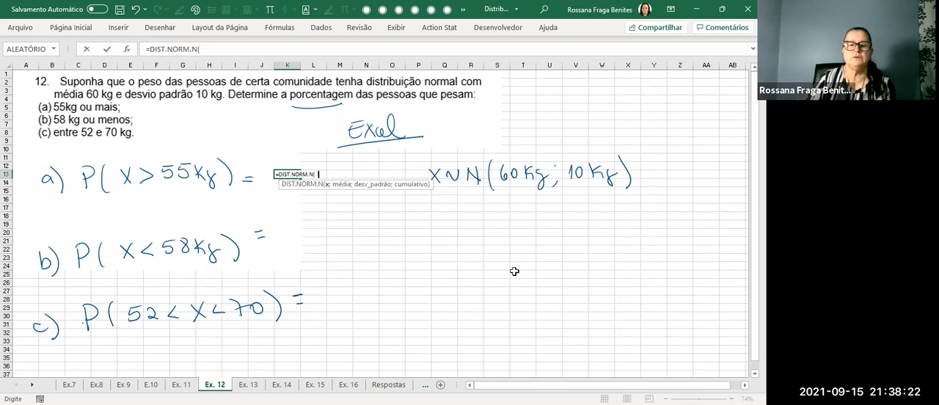
text(55;)
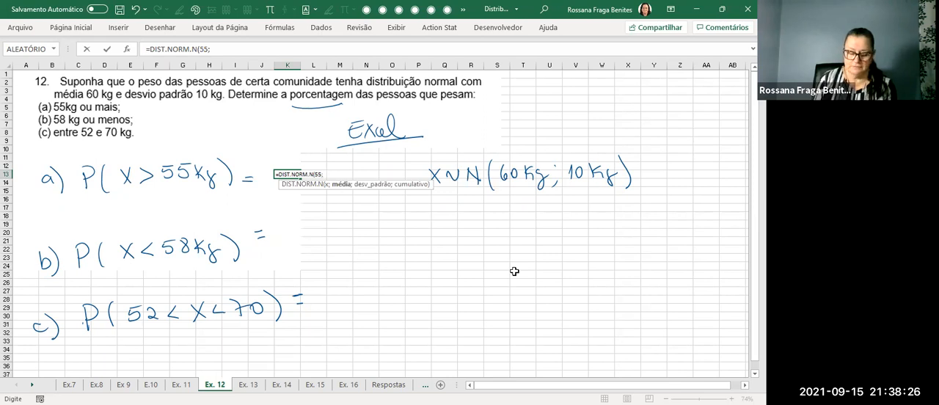
text(60;)
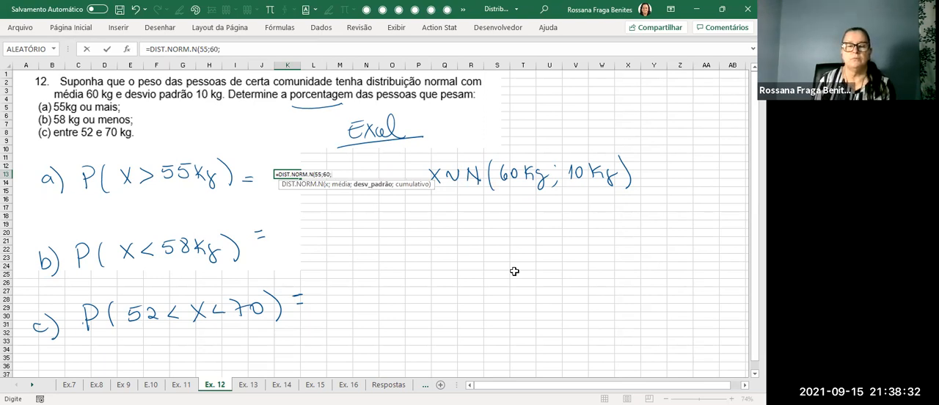
text(10;1)
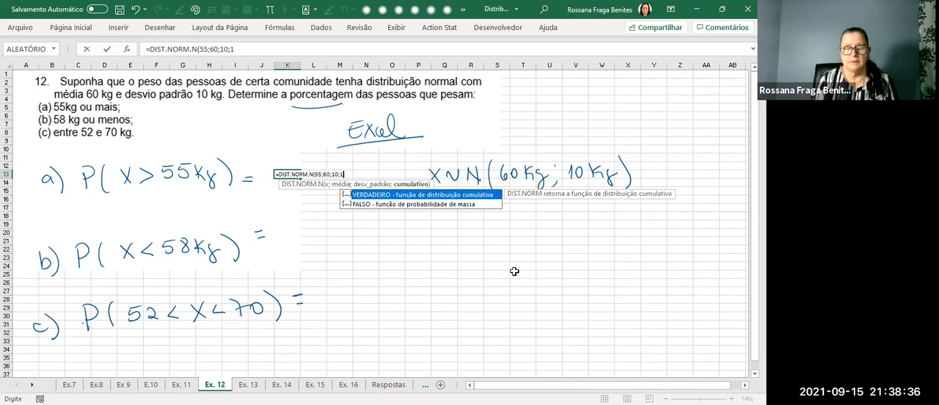
key(Return)
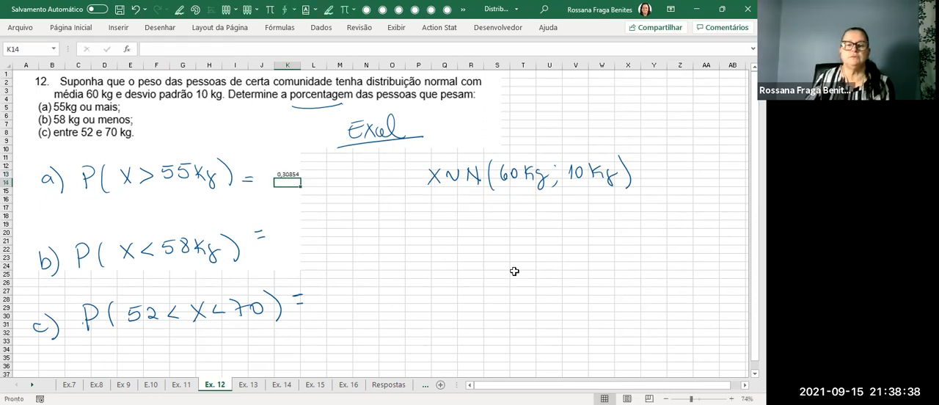
click(283, 173)
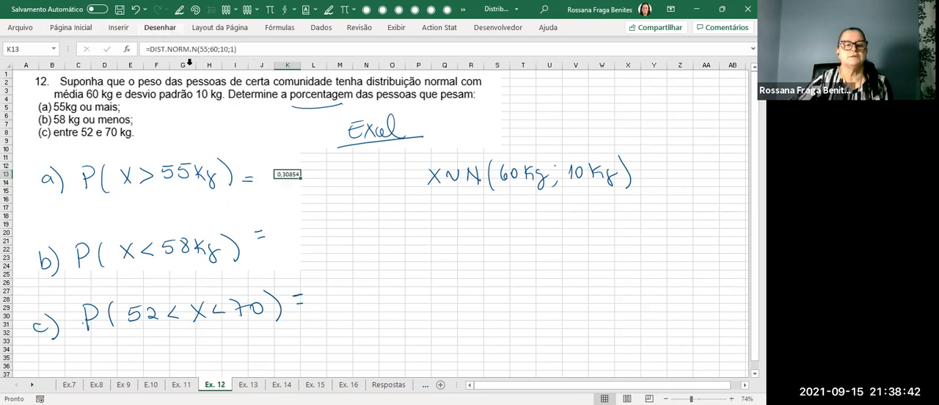
double_click(306, 68)
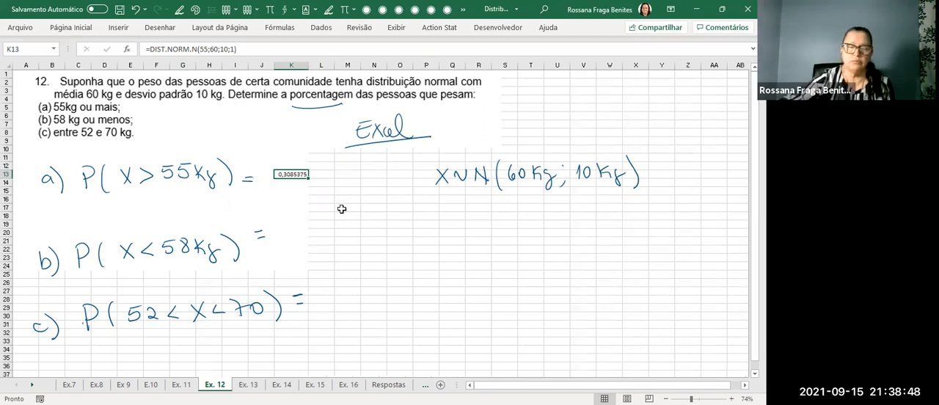
Handwrite "↳ maior que" under item a's probability and change K13's formula to =1-DIST.NORM.N(55;60;10;1).
mouse_move(145, 194)
mouse_down()
mouse_move(158, 210)
mouse_move(220, 204)
mouse_move(232, 216)
mouse_move(239, 207)
mouse_up()
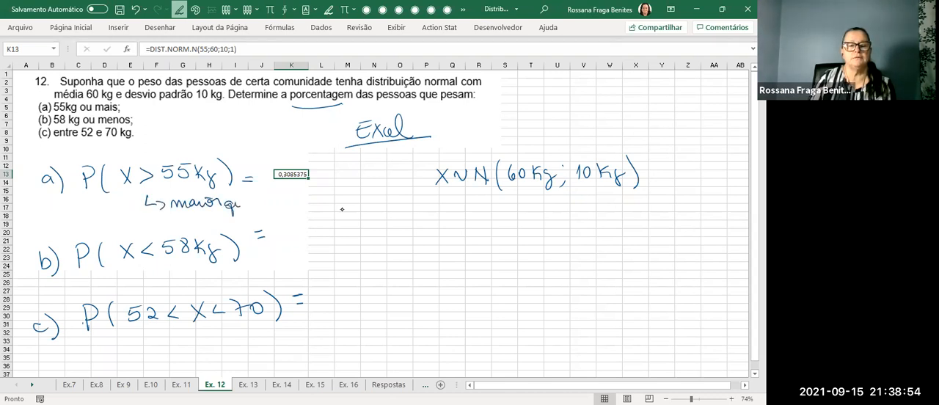
key(Escape)
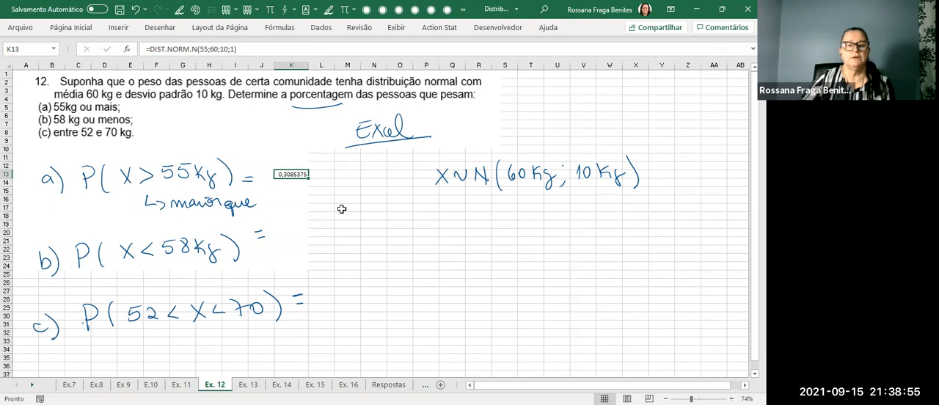
click(173, 51)
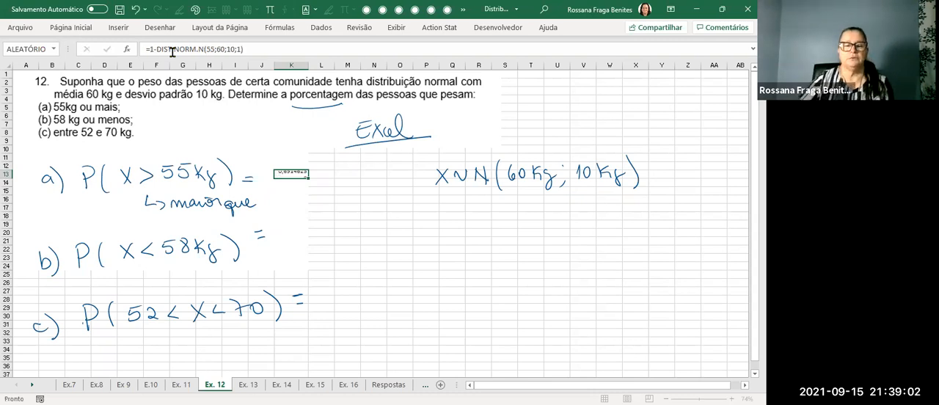
key(Return)
Reduce the number format of item a's result in K13 to four decimal places.
click(292, 174)
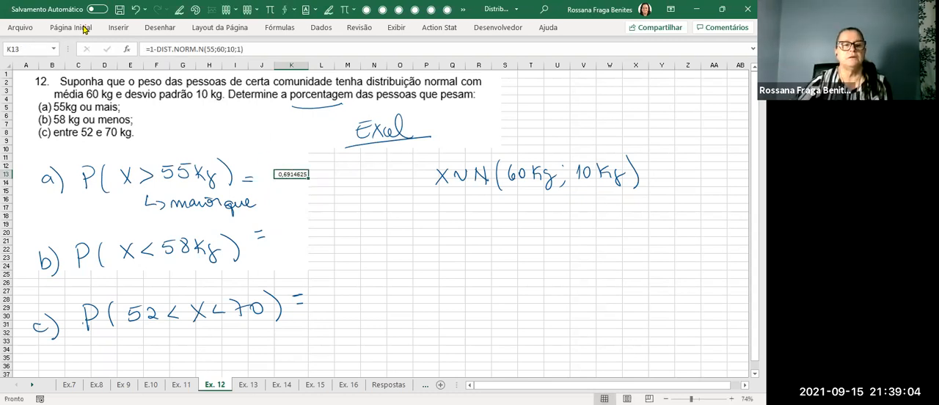
click(62, 29)
click(379, 68)
click(379, 67)
click(378, 67)
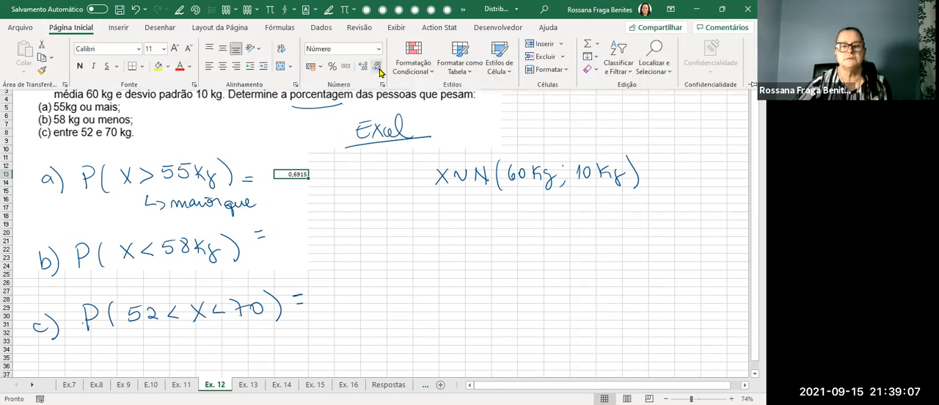
click(323, 182)
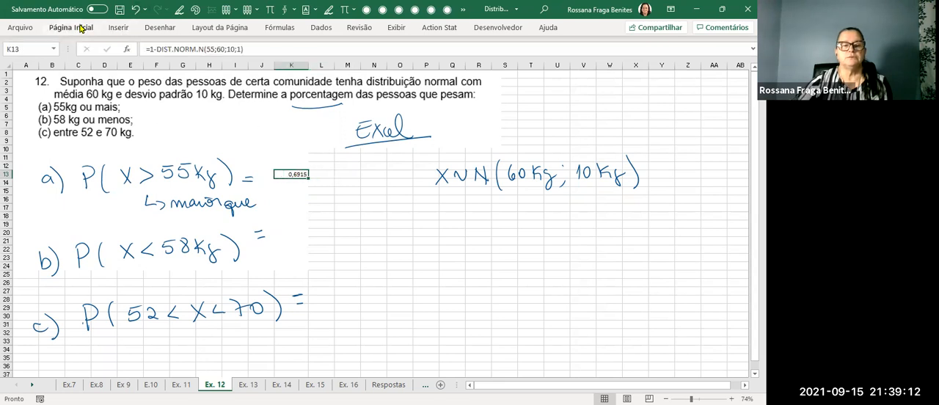
Show K13's formula as text in K14 with FÓRMULATEXTO and handwrite "usar o complementar" after the "maior que" note.
click(732, 399)
click(731, 398)
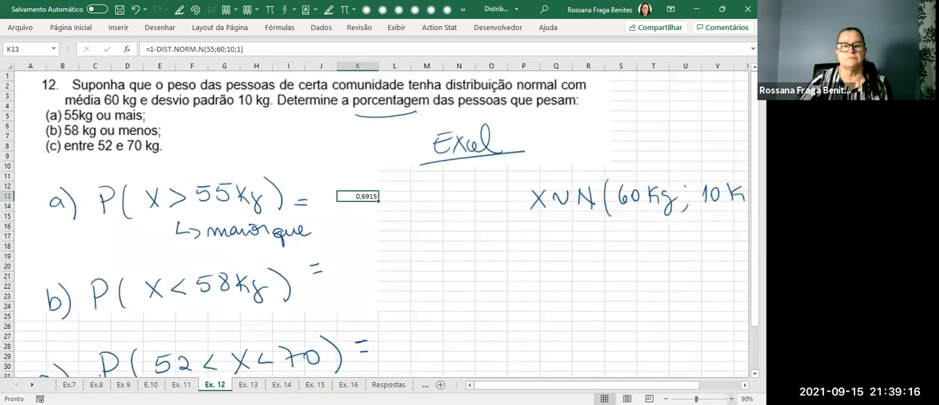
click(376, 208)
click(358, 195)
click(366, 208)
text(=)
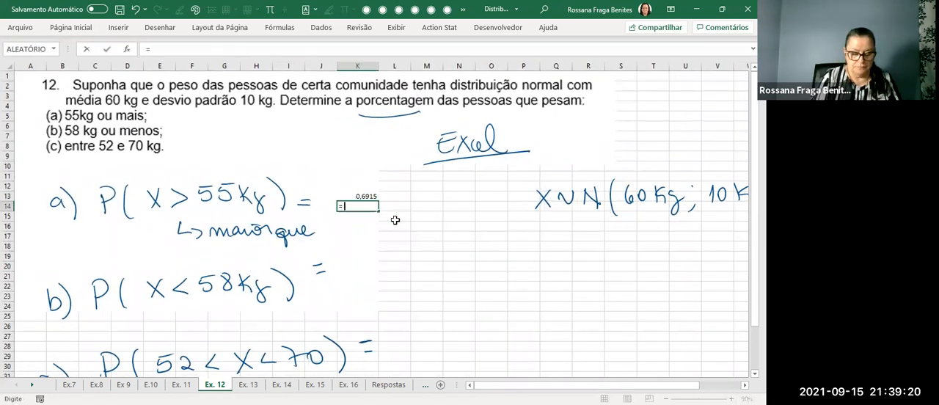
text(fr)
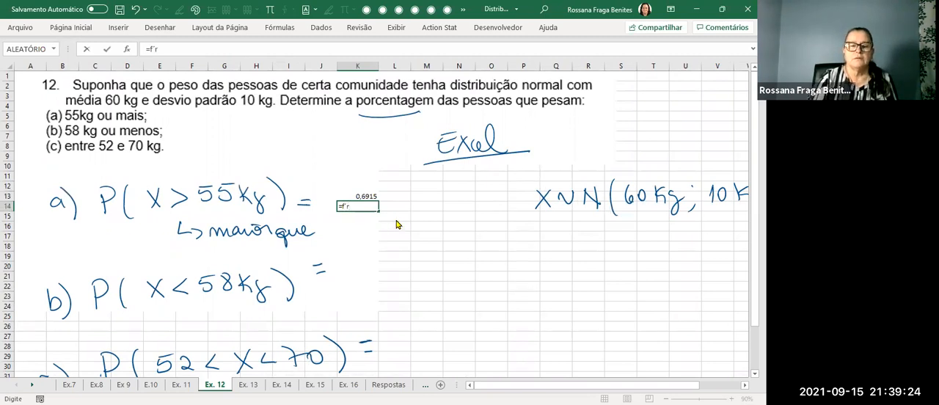
key(BackSpace)
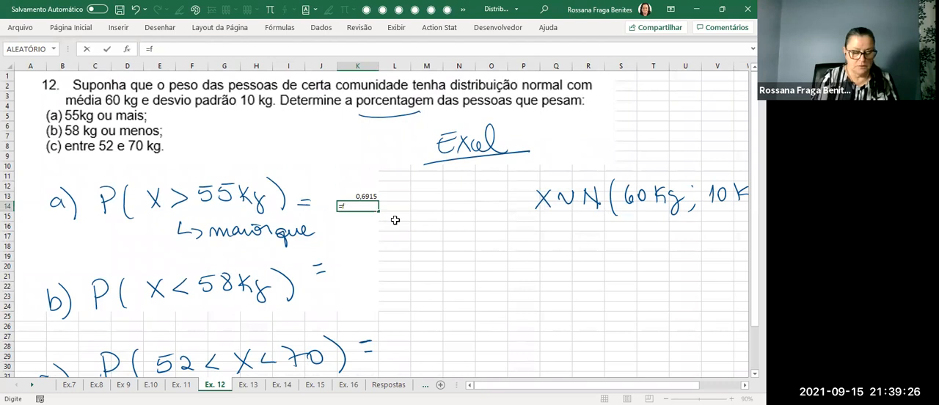
double_click(397, 220)
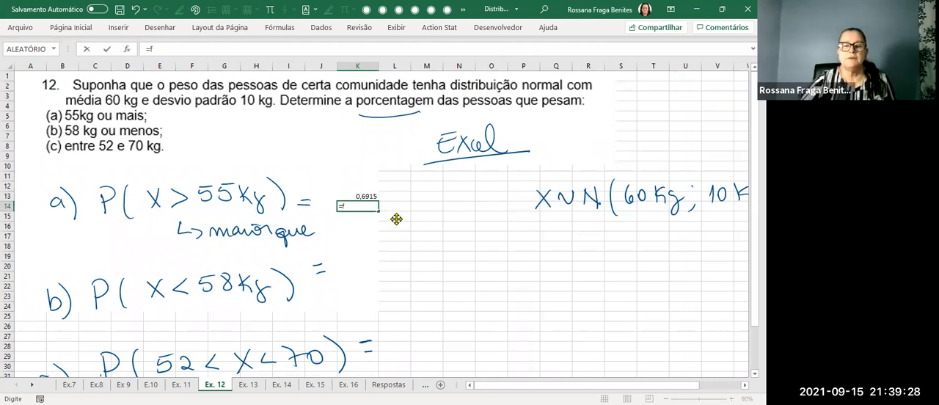
click(367, 192)
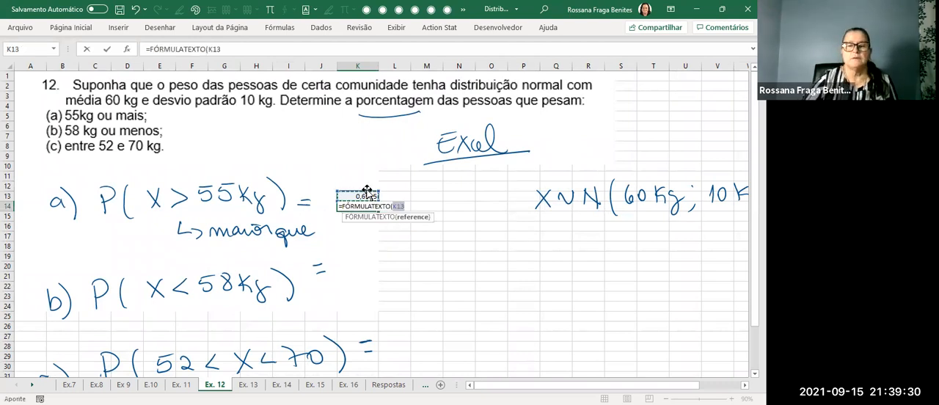
key(Return)
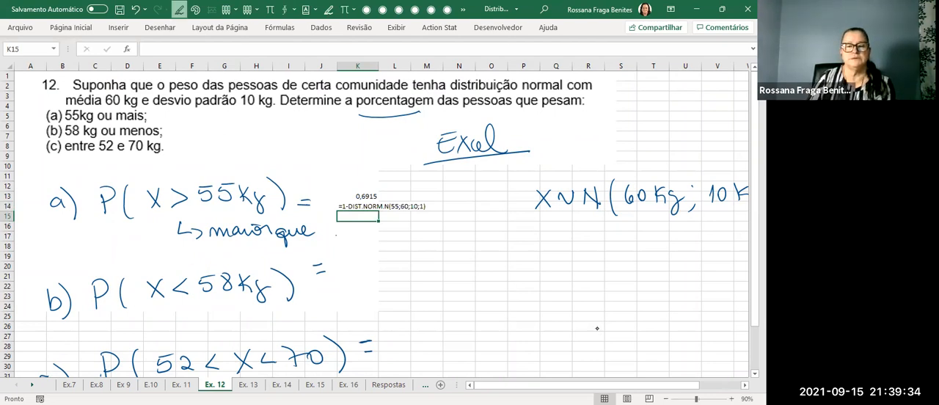
mouse_move(350, 233)
mouse_down()
mouse_move(459, 235)
mouse_move(537, 221)
mouse_up()
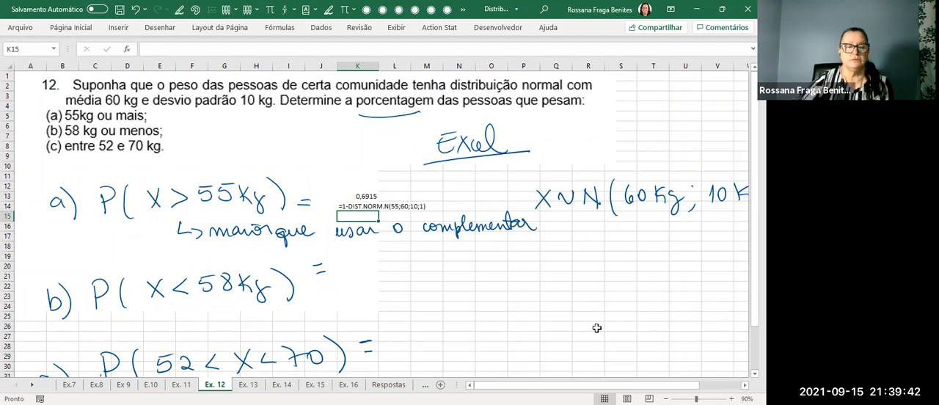
Enter =DIST.NORM.N(58;60;10;1) in K20 for item b and handwrite "menor que → Tabela" below its probability.
click(368, 270)
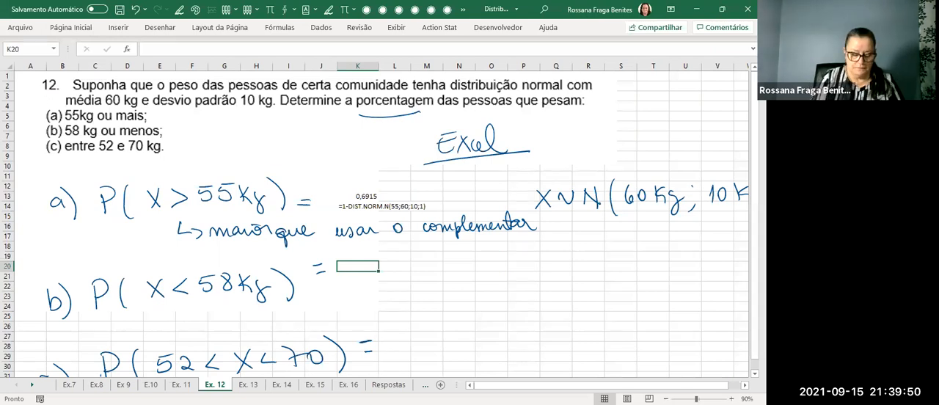
text(=)
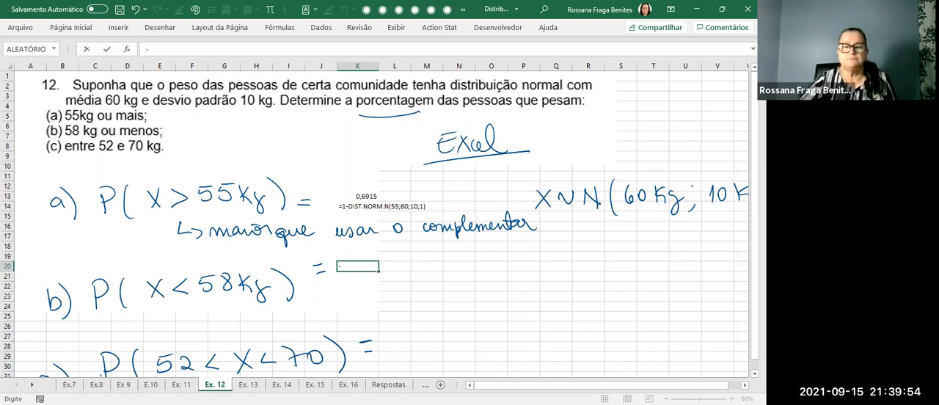
text(dis)
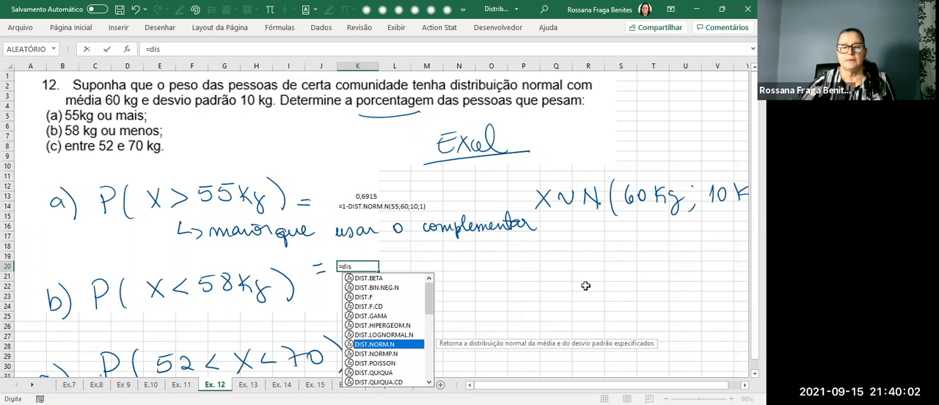
key(Tab)
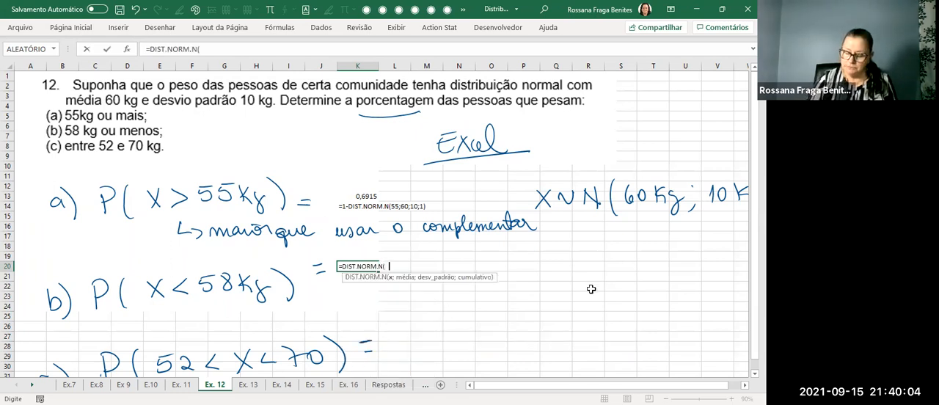
text(58;)
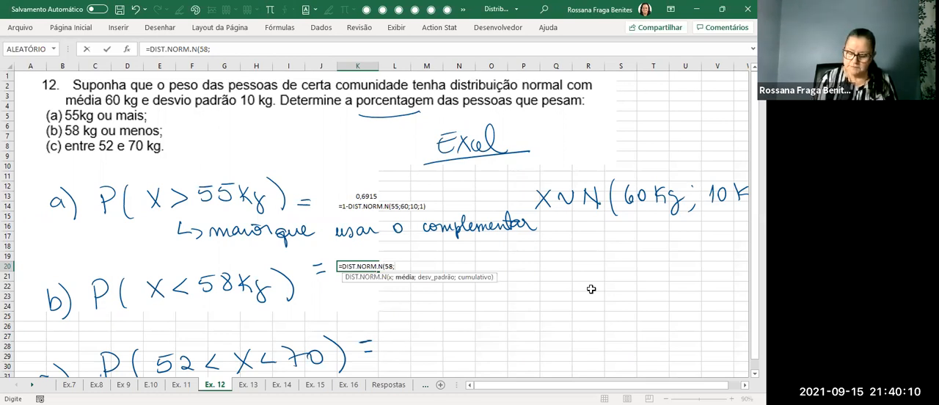
text(60;10;1)
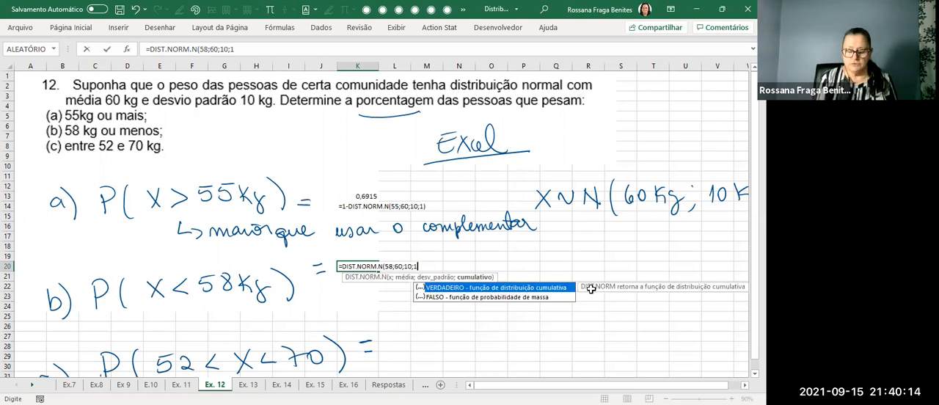
text())
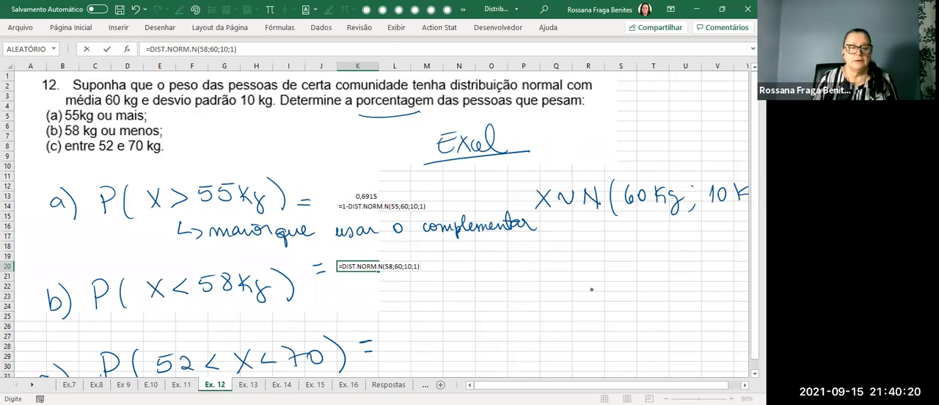
mouse_move(161, 314)
mouse_down()
mouse_move(215, 309)
mouse_move(239, 322)
mouse_move(333, 308)
mouse_up()
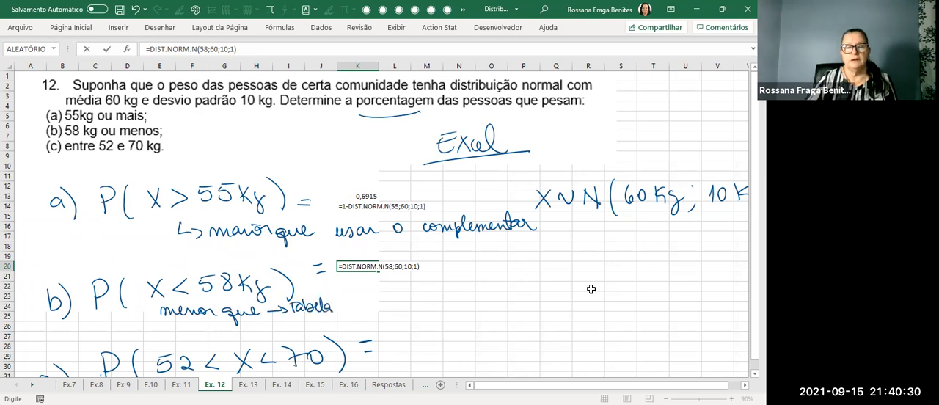
key(Return)
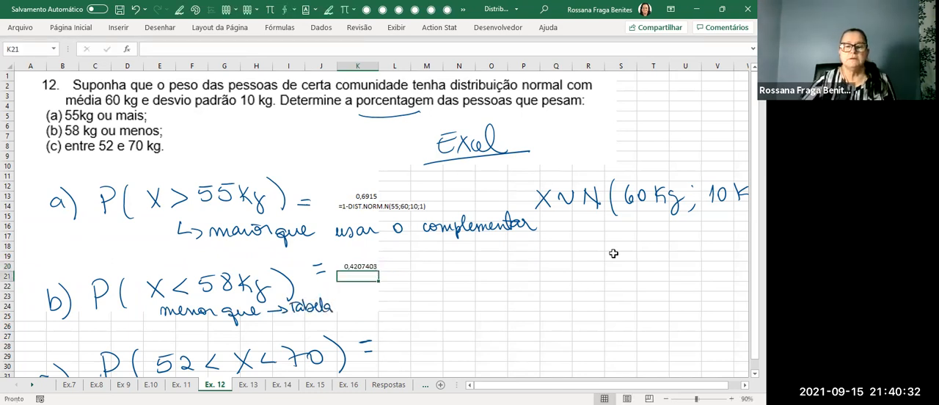
Reduce the number format of item b's result in K20 to four decimal places.
click(367, 266)
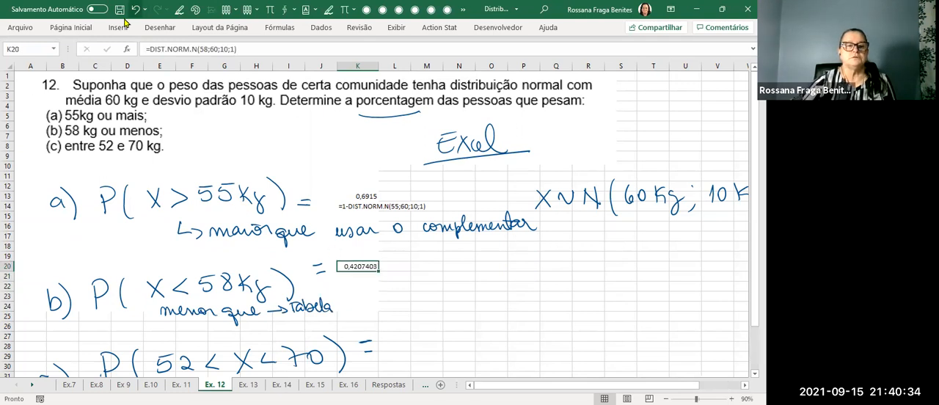
click(374, 68)
click(375, 68)
click(375, 69)
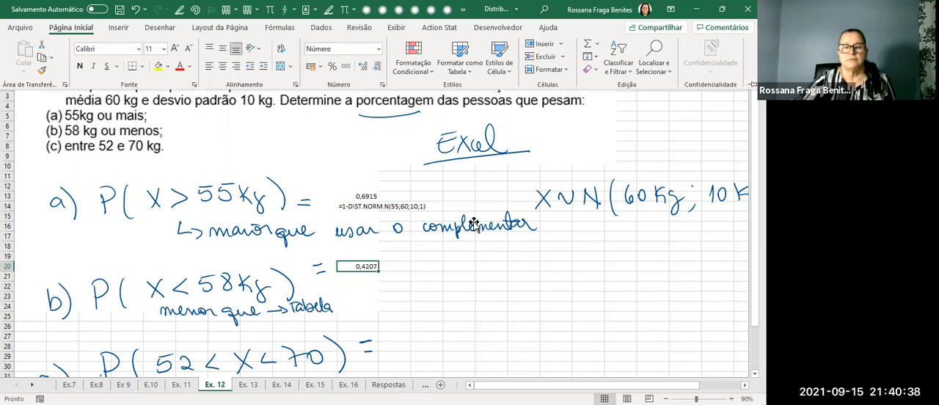
Copy the FÓRMULATEXTO formula from K14 into K21 to show item b's formula as text.
scroll(531, 264, down, 1)
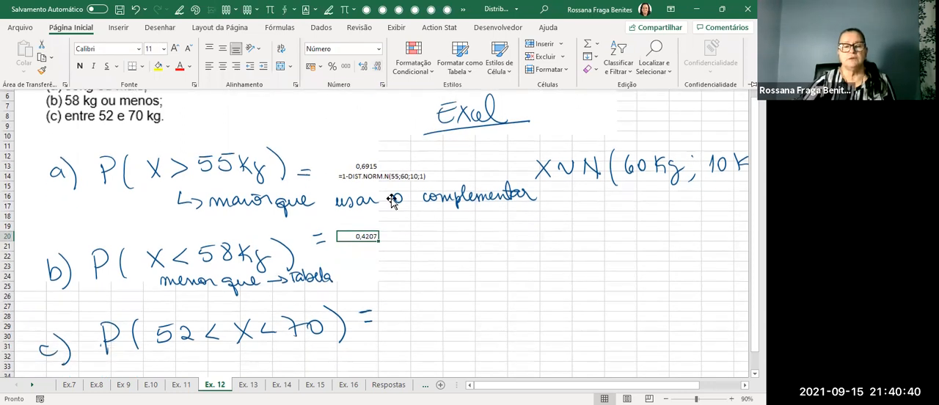
click(352, 176)
key(ctrl+c)
click(370, 246)
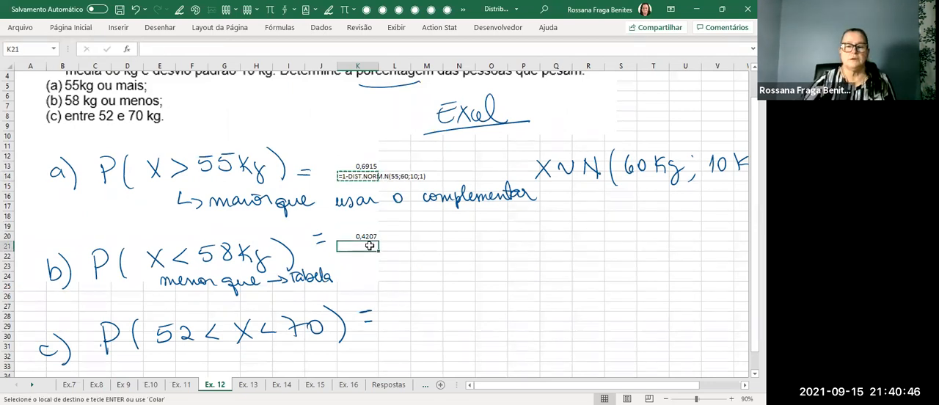
key(ctrl+v)
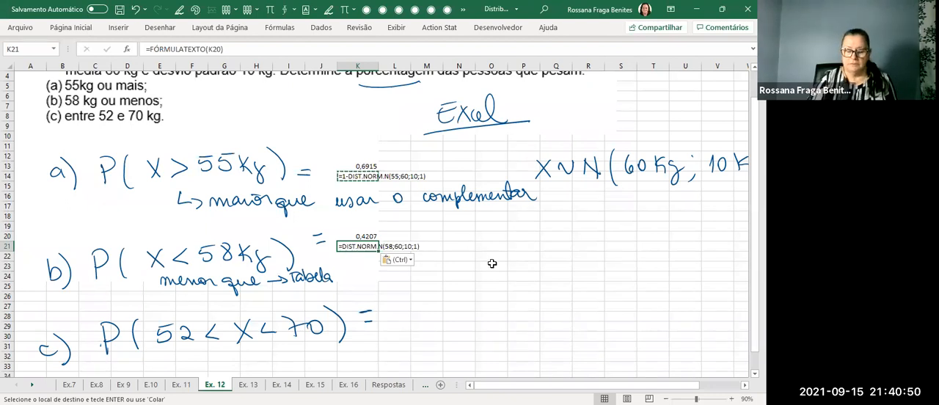
key(Escape)
click(492, 265)
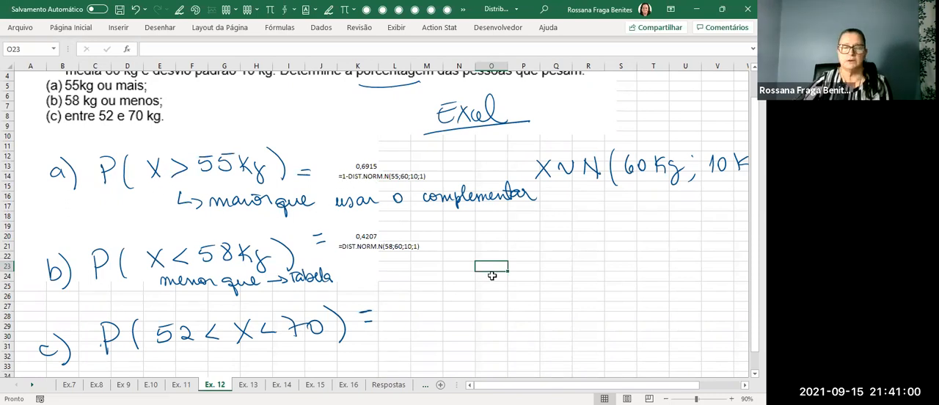
Select L28 for item c's result and handwrite "entre 2 valores" and "área maior - área menor" below item c's probability.
scroll(571, 292, down, 1)
click(415, 288)
click(397, 286)
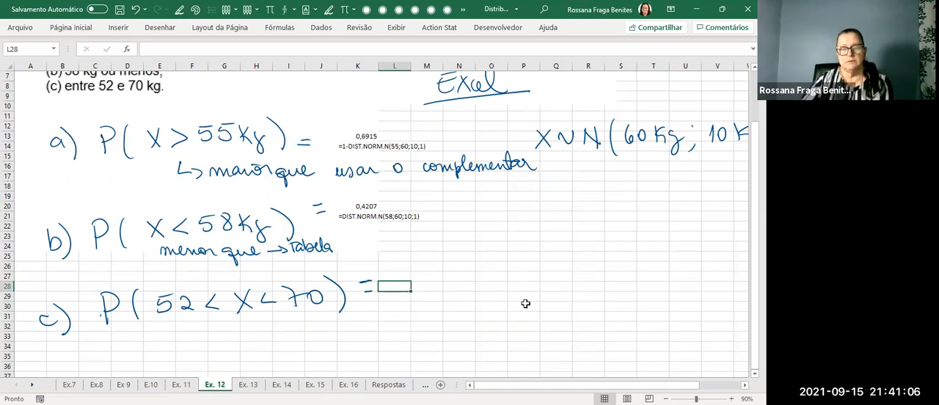
scroll(526, 303, down, 1)
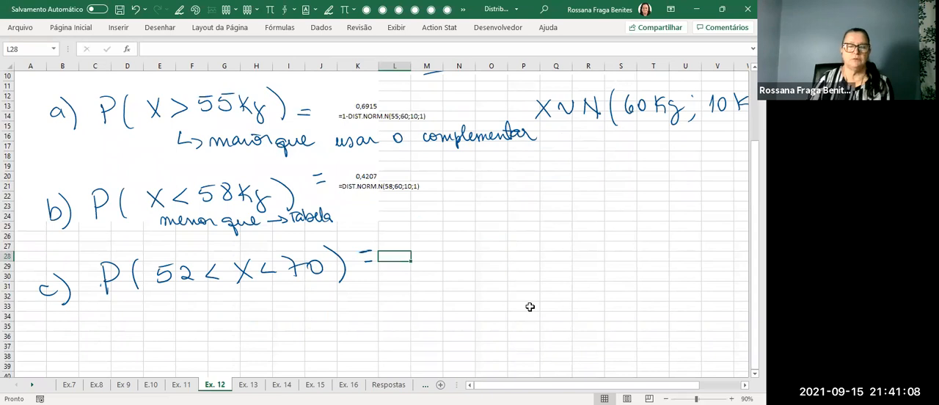
drag(118, 308, 273, 302)
mouse_move(138, 329)
mouse_down()
mouse_move(325, 324)
mouse_move(304, 318)
mouse_up()
drag(318, 325, 396, 330)
Enter =DIST.NORM.N(70;60;10;1)-DIST.NORM.N(52;60;10;1) in L28 for item c.
text(=)
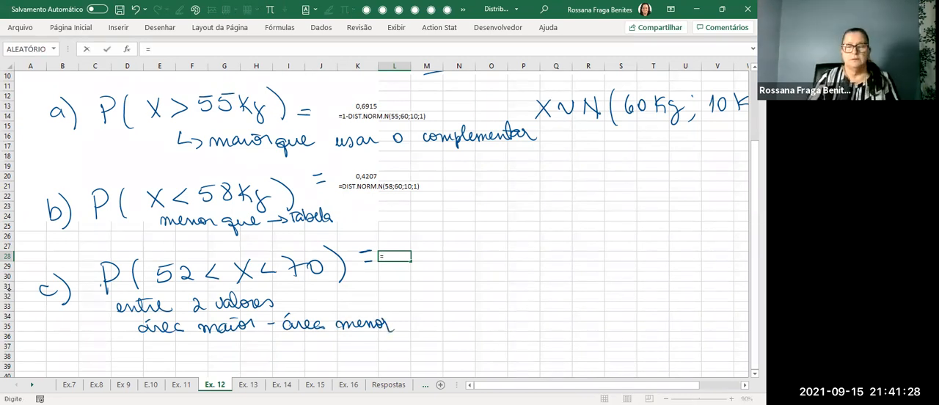
text(dist)
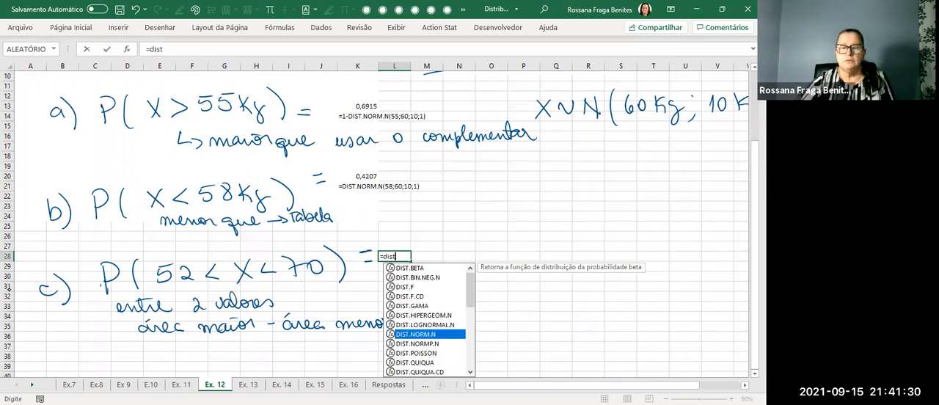
key(Tab)
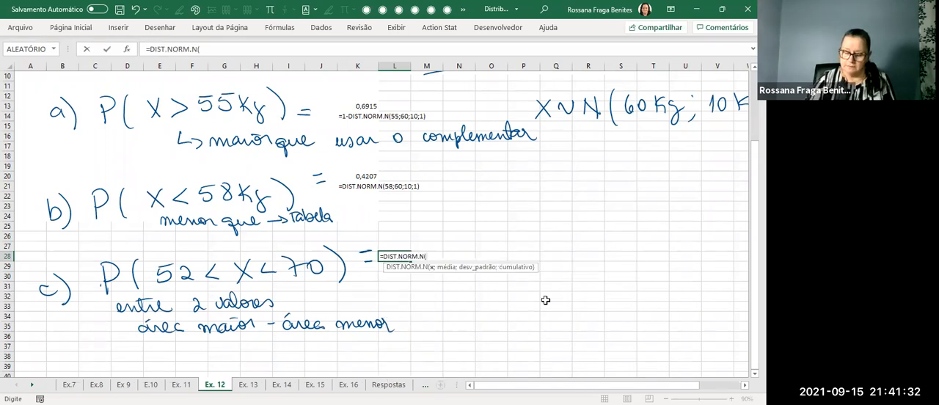
text(70;60)
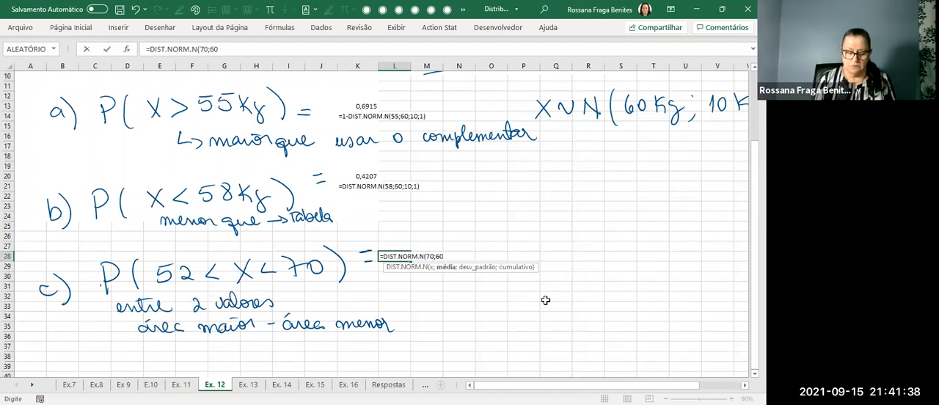
text(;10;1)
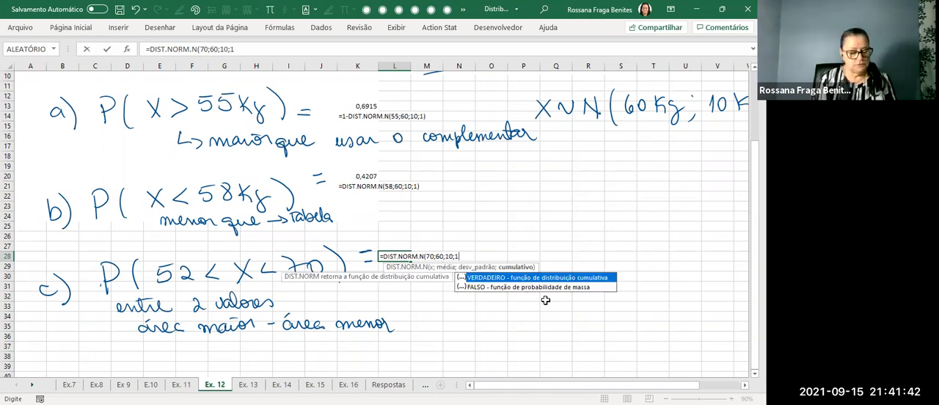
text()-dist)
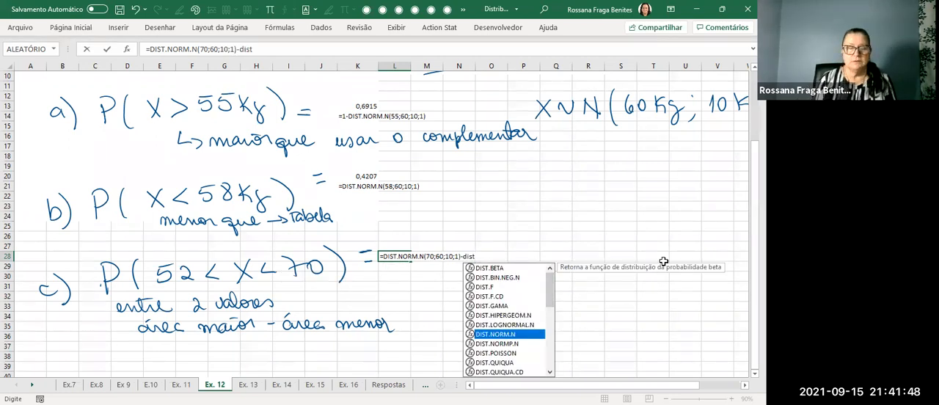
key(Tab)
text(52;)
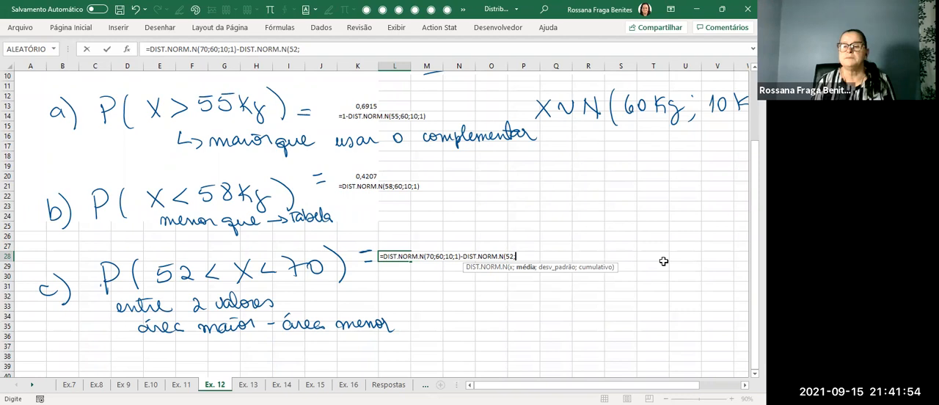
text(60;10;1)
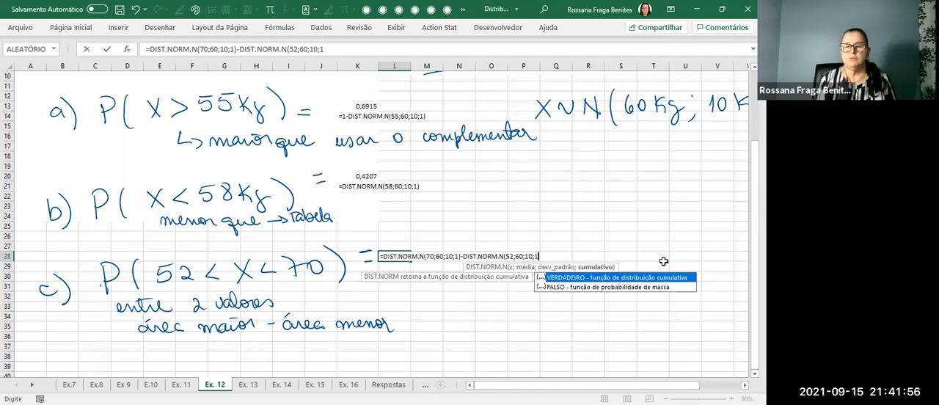
text())
key(Return)
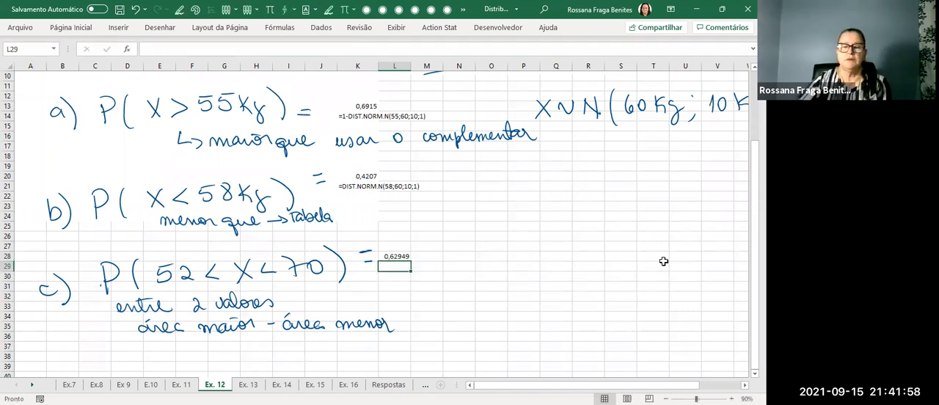
Reduce the number format of item c's result in L28 to four decimal places.
click(396, 256)
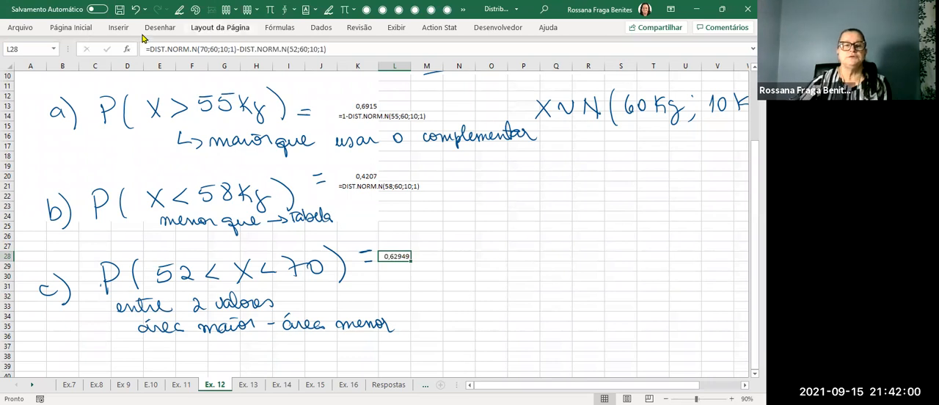
click(71, 27)
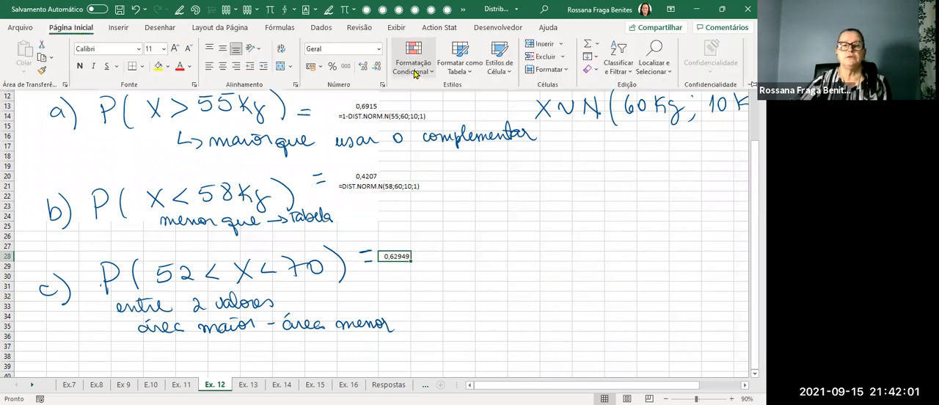
click(377, 67)
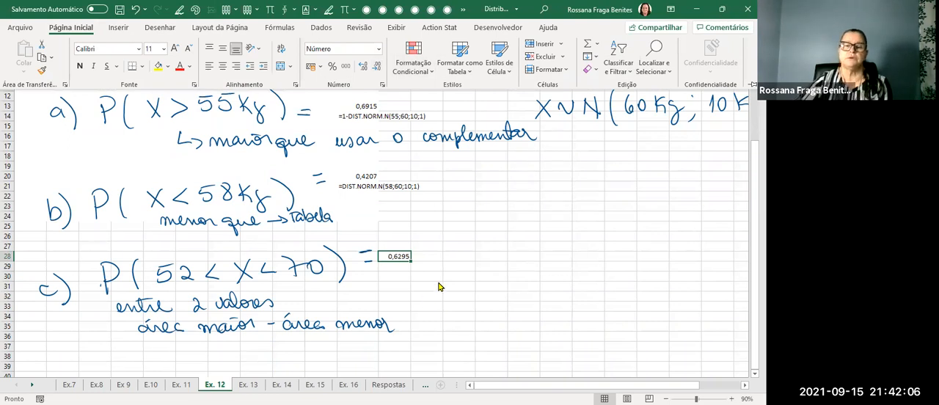
click(399, 255)
Copy the FÓRMULATEXTO formula from K21 into L29 to show item c's formula as text.
click(351, 188)
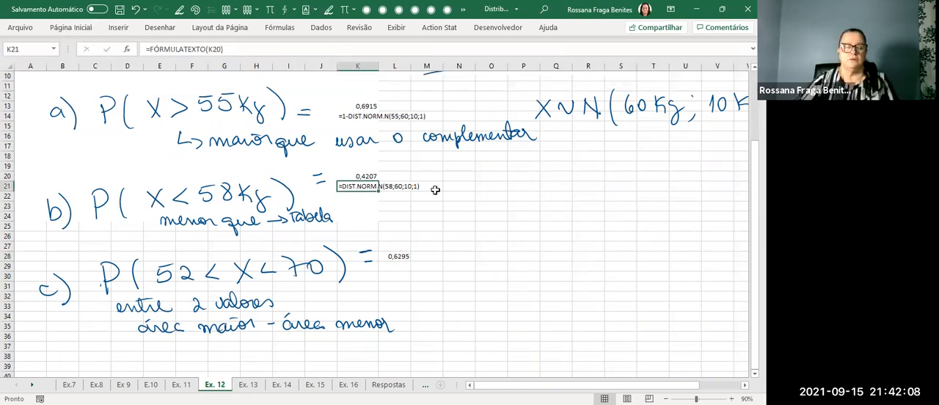
key(ctrl+c)
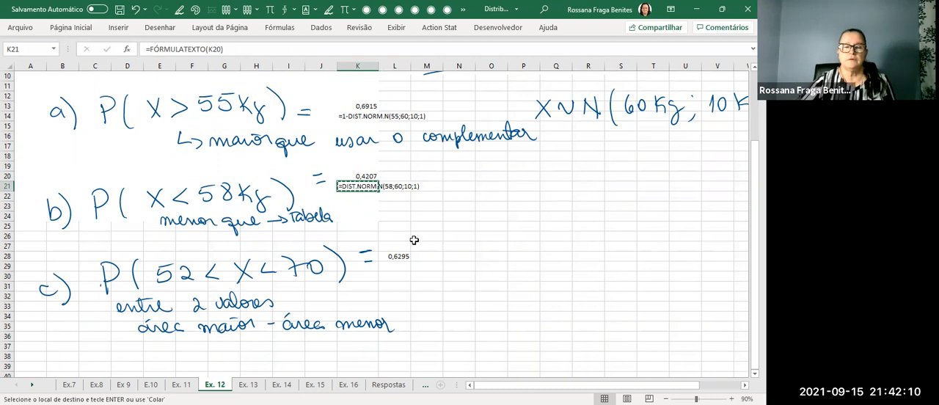
click(404, 267)
key(ctrl+v)
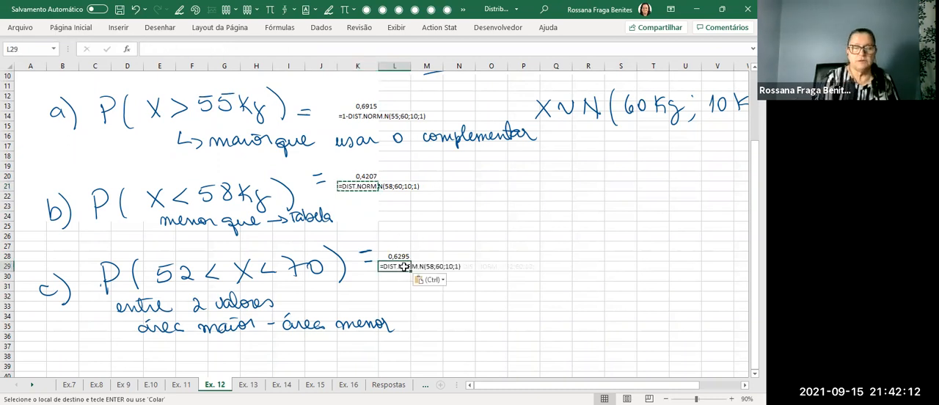
key(Escape)
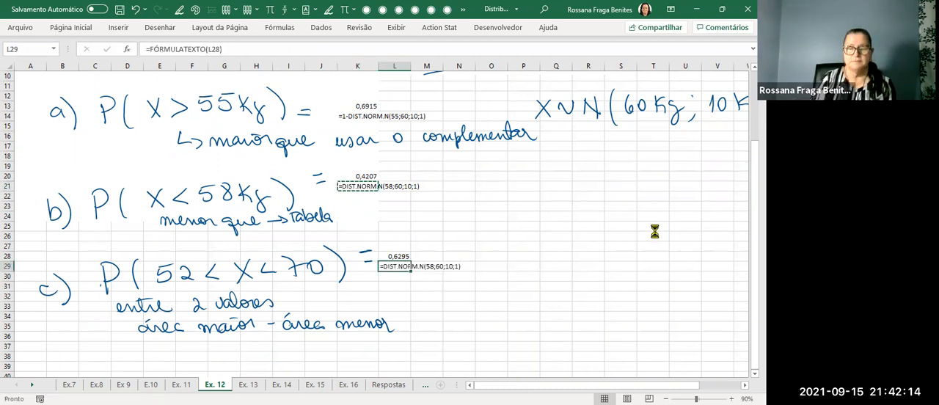
click(620, 285)
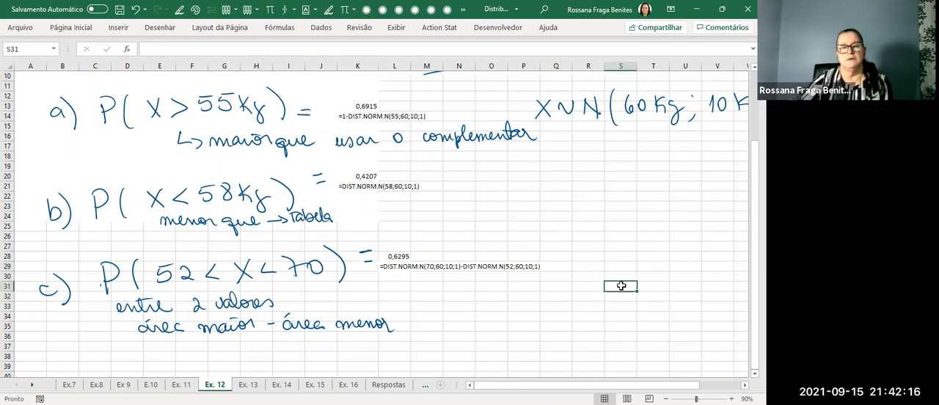
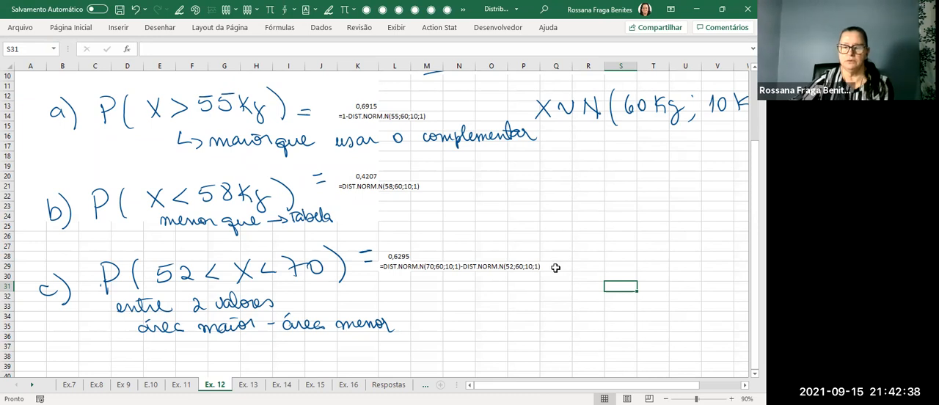
scroll(555, 267, up, 2)
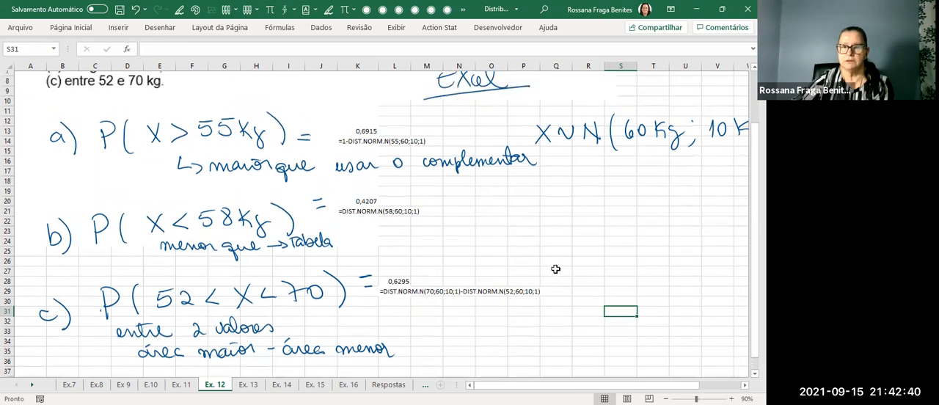
scroll(556, 269, up, 2)
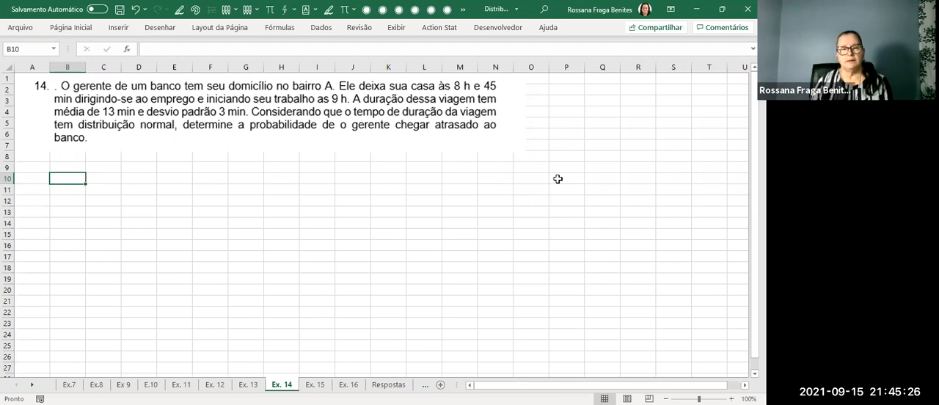
On the Ex. 14 sheet, handwrite "8h45 — 9h" in ink and mark the mean, standard deviation and trip-duration phrase in the statement.
key(alt+5)
mouse_move(194, 182)
mouse_down()
mouse_move(221, 195)
mouse_move(245, 177)
mouse_up()
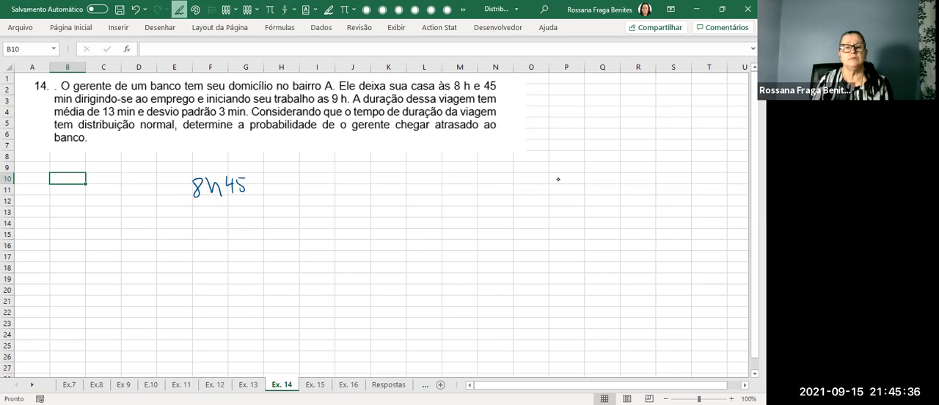
drag(281, 188, 331, 195)
mouse_move(344, 175)
mouse_down()
mouse_move(345, 186)
mouse_move(360, 191)
mouse_up()
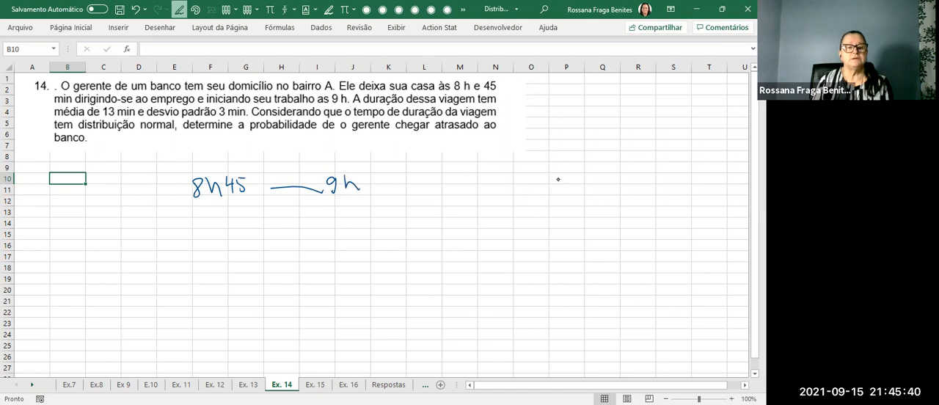
drag(95, 114, 243, 126)
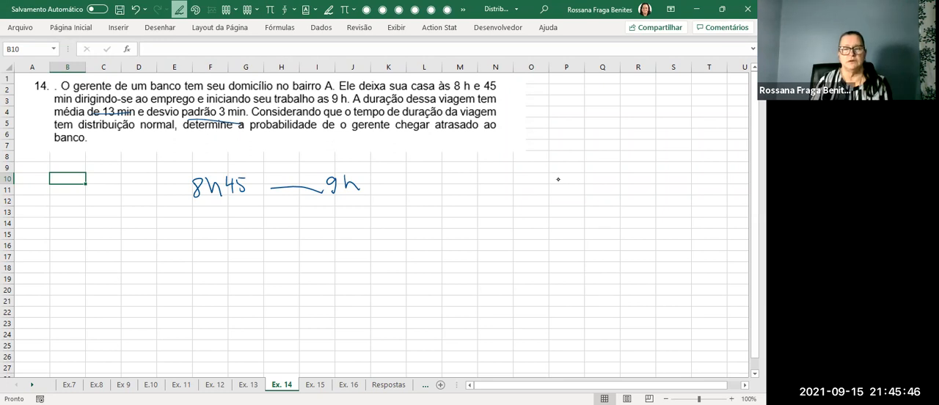
mouse_move(511, 96)
mouse_down()
mouse_move(338, 94)
mouse_move(501, 110)
mouse_move(506, 94)
mouse_up()
Handwrite the variable definition "X: duração da viagem" beside the times and underline "média de 13 min" in the statement.
drag(409, 176, 420, 192)
mouse_move(420, 176)
mouse_down()
mouse_move(410, 192)
mouse_move(522, 185)
mouse_up()
click(432, 178)
click(433, 186)
drag(513, 172, 522, 169)
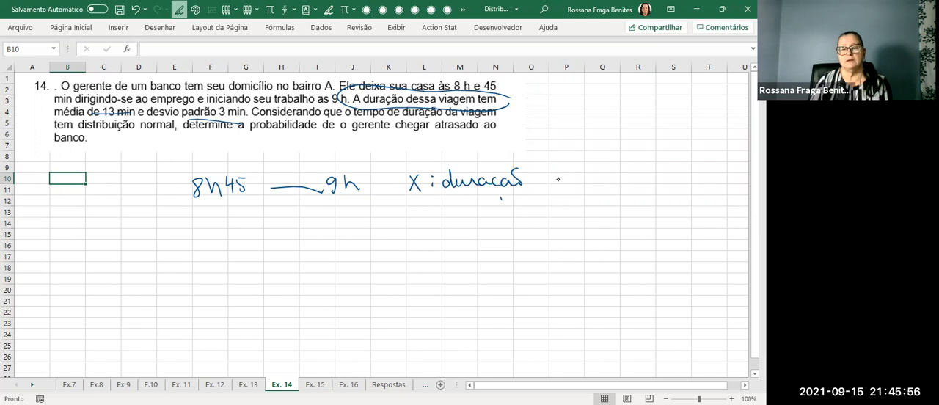
drag(52, 118, 147, 119)
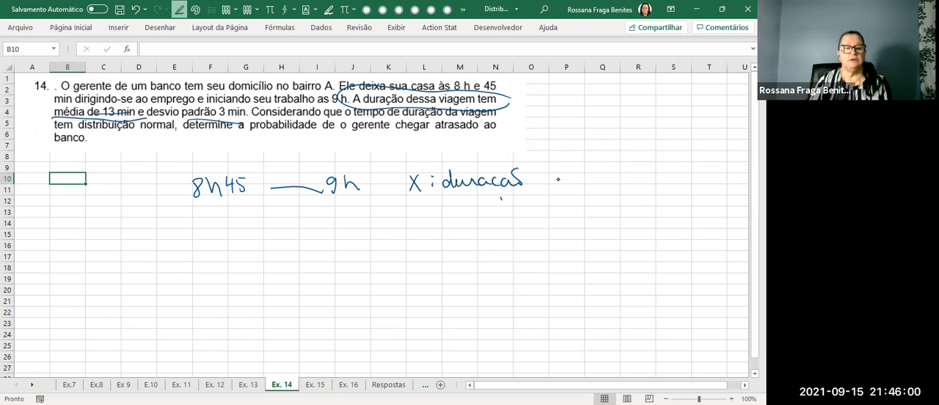
mouse_move(555, 178)
mouse_down()
mouse_move(549, 187)
mouse_move(644, 179)
mouse_up()
Handwrite "μ = 13 min" and "σ = 3 min" under the variable definition, and add "tempo" above "duração".
drag(410, 207, 408, 235)
mouse_move(410, 220)
mouse_down()
mouse_move(420, 209)
mouse_move(424, 220)
mouse_up()
drag(429, 210, 441, 214)
drag(454, 205, 459, 211)
mouse_move(462, 202)
mouse_down()
mouse_move(464, 217)
mouse_move(524, 214)
mouse_move(570, 198)
mouse_move(597, 216)
mouse_move(664, 214)
mouse_up()
click(615, 213)
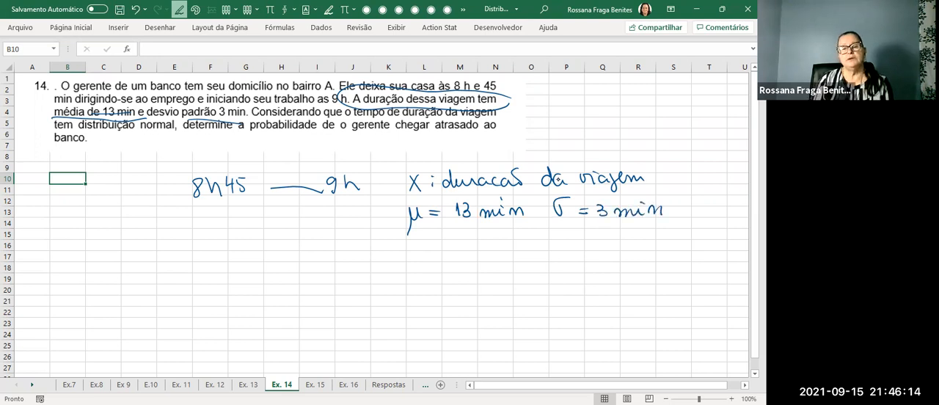
mouse_move(454, 157)
mouse_down()
mouse_move(453, 168)
mouse_move(511, 165)
mouse_up()
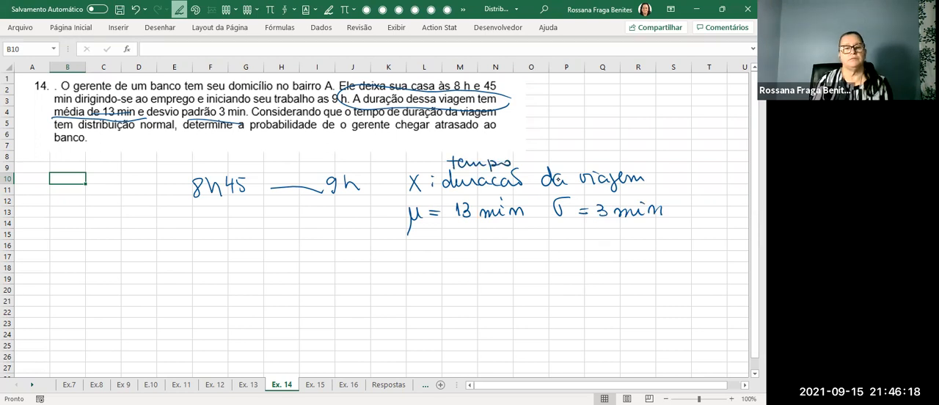
Underline the word "normal" in the statement and handwrite "P(chegar atrasado) =" below the departure time.
drag(133, 138, 169, 137)
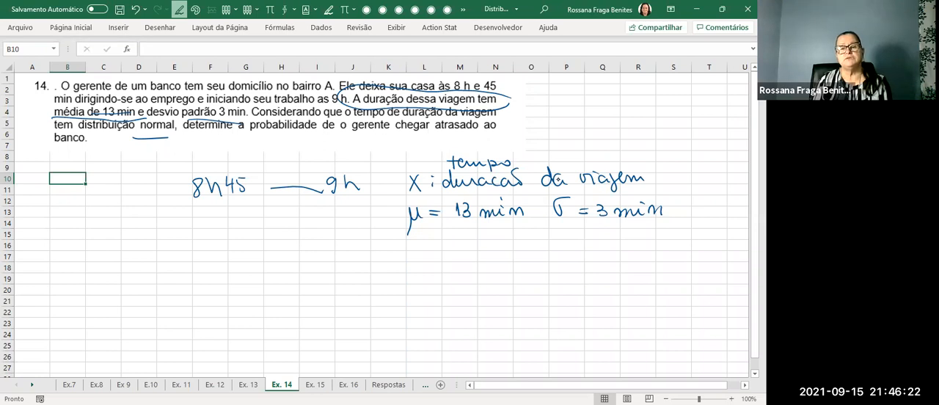
drag(76, 232, 76, 254)
mouse_move(75, 234)
mouse_down()
mouse_move(92, 254)
mouse_move(129, 251)
mouse_move(137, 264)
mouse_move(186, 231)
mouse_move(192, 249)
mouse_move(235, 251)
mouse_move(248, 233)
mouse_move(263, 237)
mouse_up()
drag(178, 235, 198, 232)
drag(264, 225, 269, 254)
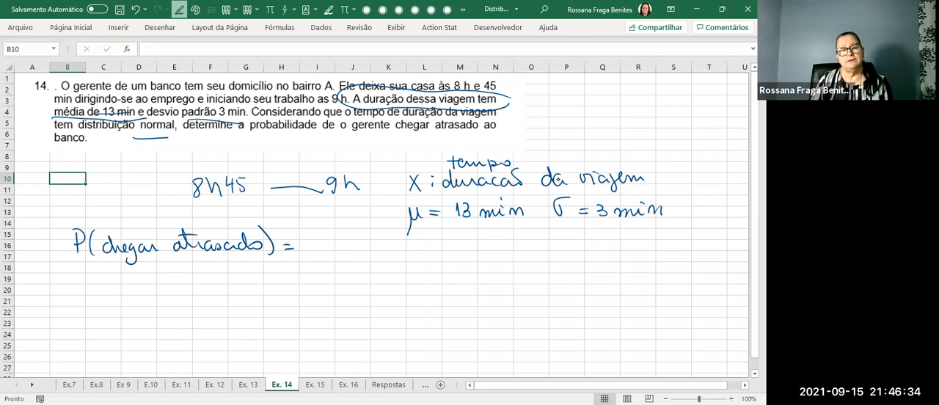
Underline the 8h45 to 9h interval, label it "15 min", and handwrite "P(X ≤ 15 min)" after the equals sign.
mouse_move(245, 210)
mouse_down()
mouse_move(324, 207)
mouse_move(230, 210)
mouse_move(328, 205)
mouse_move(229, 210)
mouse_up()
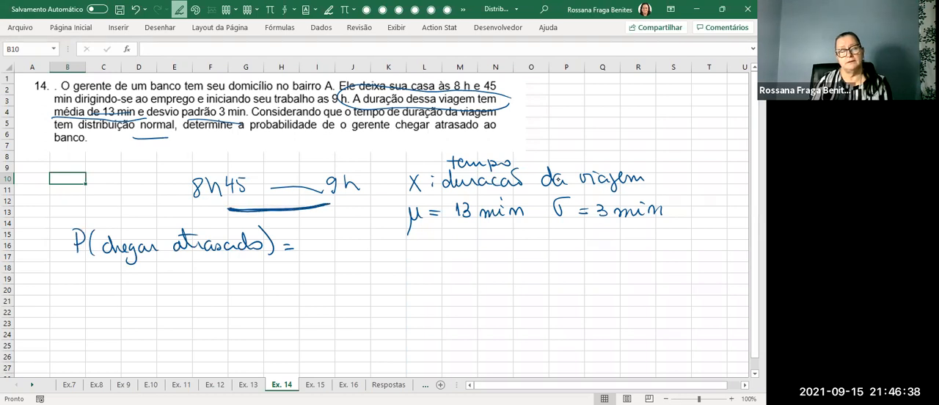
drag(334, 210, 380, 215)
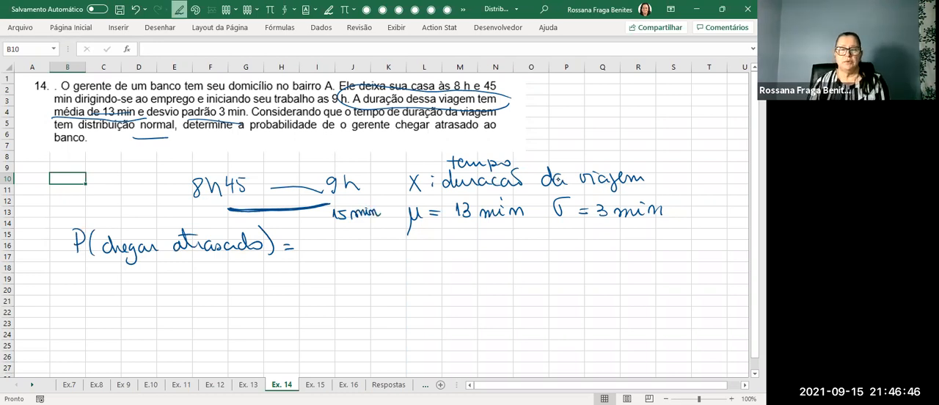
mouse_move(311, 237)
mouse_down()
mouse_move(313, 252)
mouse_move(312, 243)
mouse_move(354, 250)
mouse_up()
mouse_move(353, 236)
mouse_down()
mouse_move(344, 249)
mouse_move(382, 252)
mouse_up()
mouse_move(388, 240)
mouse_down()
mouse_move(387, 251)
mouse_move(395, 240)
mouse_move(447, 254)
mouse_up()
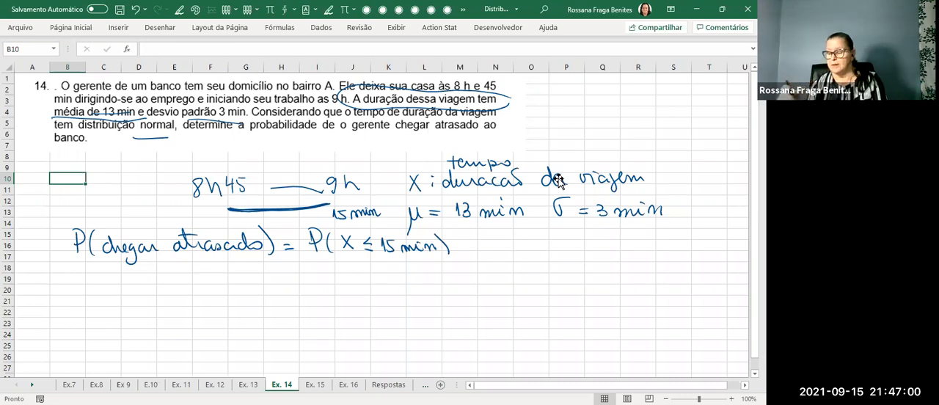
Erase the ≤ sign in the probability expression and handwrite ">" in blue ink in its place.
click(156, 29)
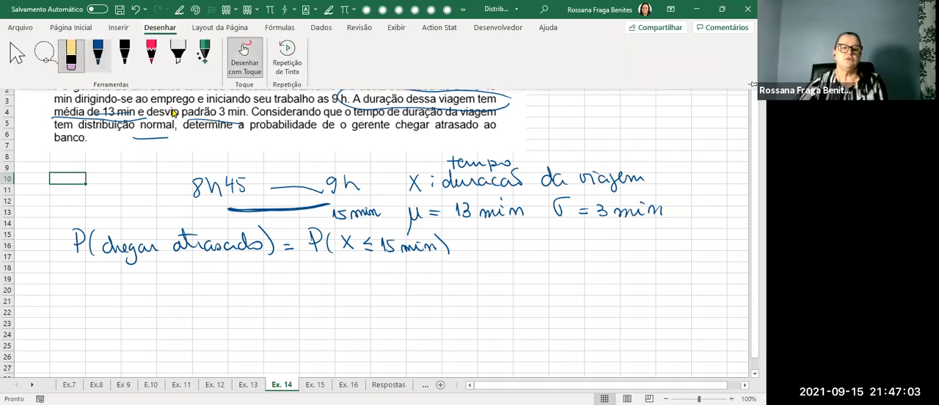
click(366, 245)
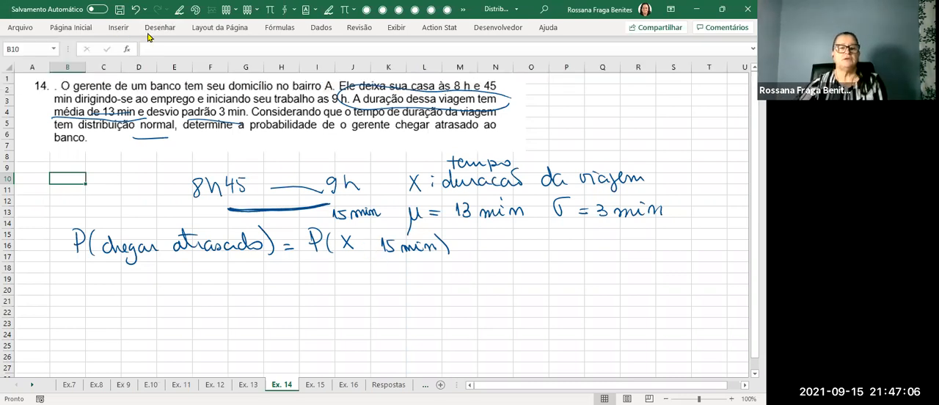
click(99, 58)
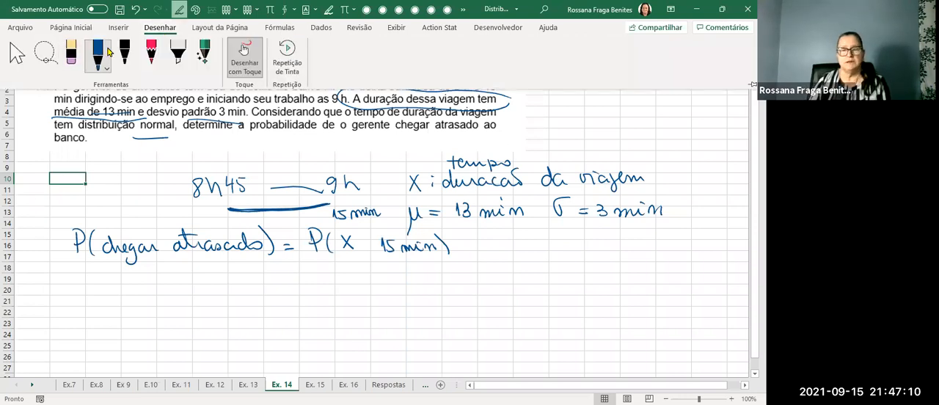
drag(365, 238, 366, 253)
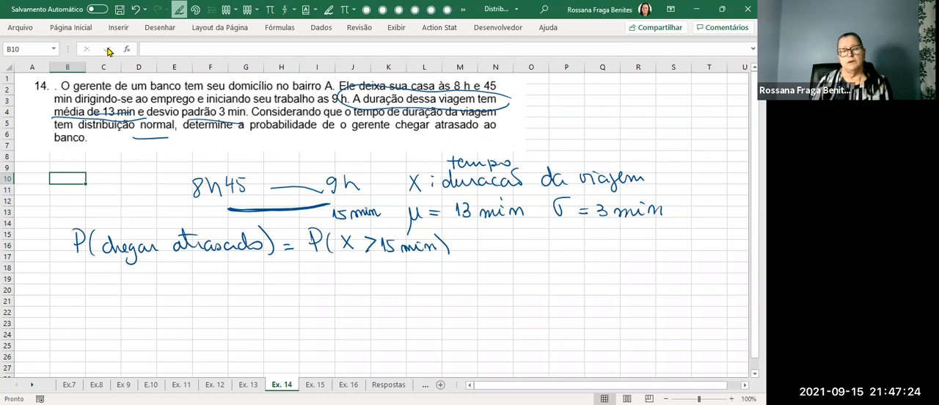
Handwrite the standardization "Z = (15 − 13)/3 = 0,67" under the probability, plus an equals sign for the next line.
drag(281, 280, 291, 280)
mouse_move(80, 280)
mouse_down()
mouse_move(94, 294)
mouse_move(164, 292)
mouse_move(147, 314)
mouse_move(193, 284)
mouse_move(190, 298)
mouse_up()
drag(210, 281, 209, 291)
drag(212, 285, 215, 297)
drag(210, 283, 221, 282)
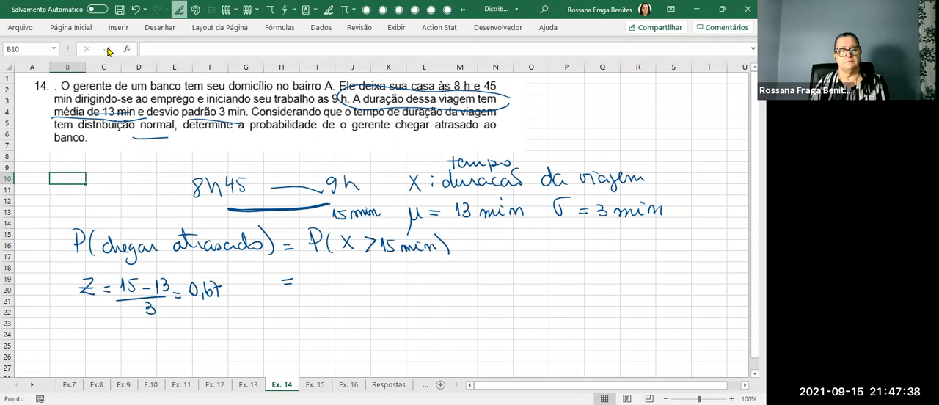
Handwrite "P(Z > 0,67)" after the second equals sign and add an arrow pointing to the note "complementar".
click(328, 277)
click(240, 313)
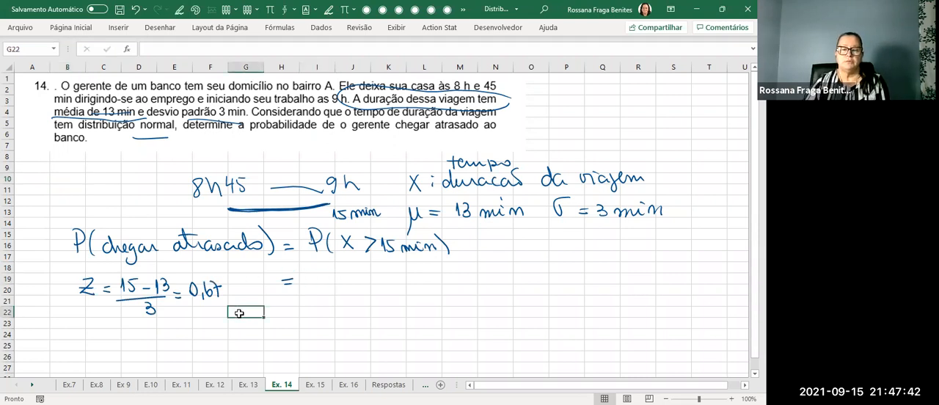
drag(306, 265, 307, 285)
mouse_move(307, 263)
mouse_down()
mouse_move(327, 283)
mouse_move(386, 270)
mouse_move(418, 282)
mouse_move(424, 267)
mouse_move(433, 281)
mouse_move(524, 257)
mouse_move(514, 262)
mouse_up()
drag(538, 259, 609, 258)
mouse_move(610, 256)
mouse_down()
mouse_move(663, 257)
mouse_move(677, 245)
mouse_up()
drag(667, 251, 700, 248)
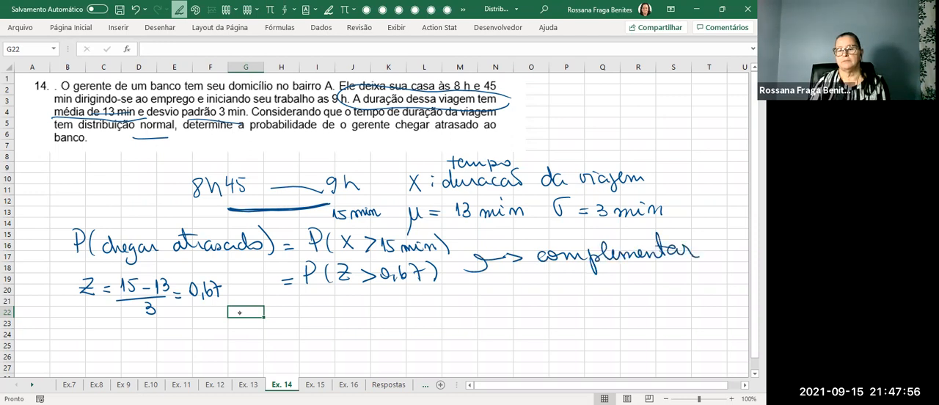
Draw a third equals sign and enter =1-DIST.NORMP.N(0,67;1) in cell I22 beside it.
drag(283, 314, 295, 314)
drag(283, 308, 295, 308)
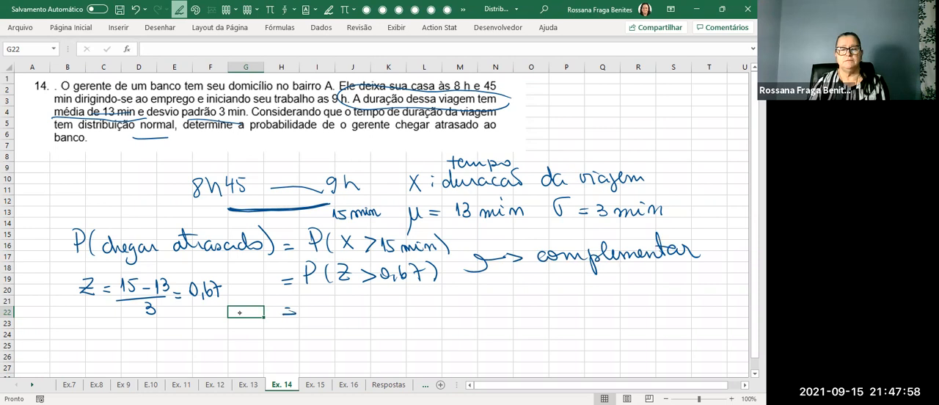
click(317, 314)
text(=)
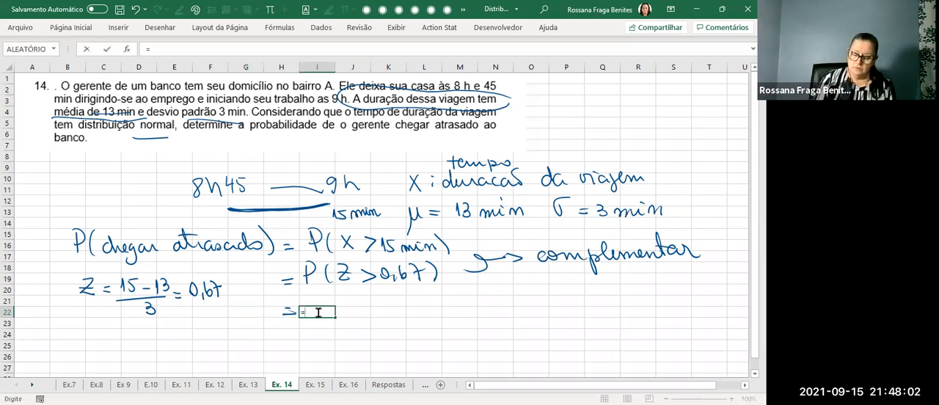
text(1-)
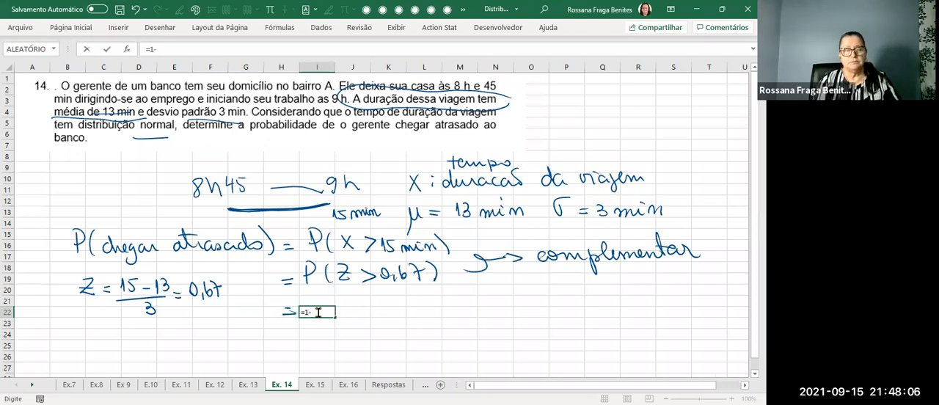
text(dist)
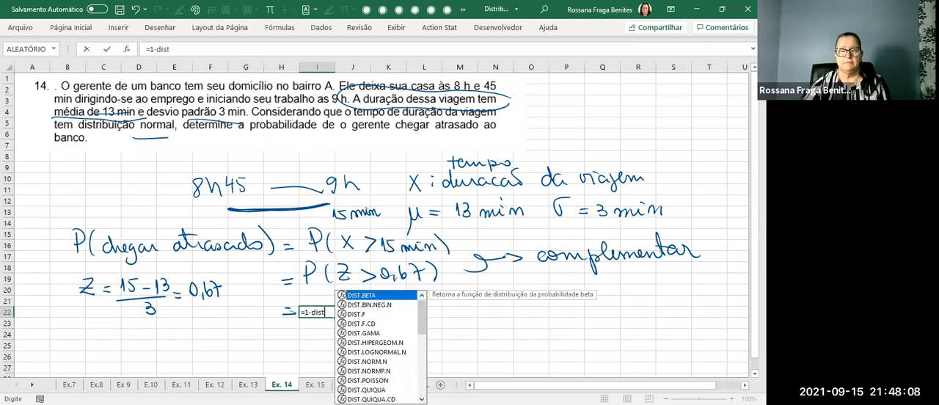
click(370, 371)
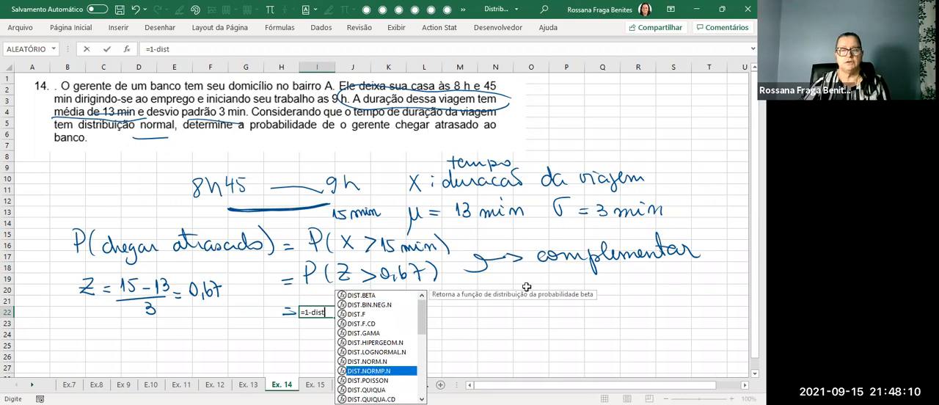
key(Tab)
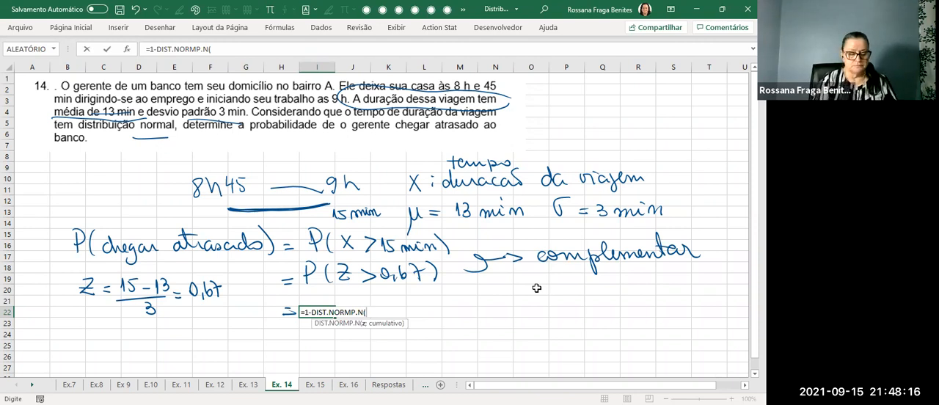
text(0,67;1)
key(Return)
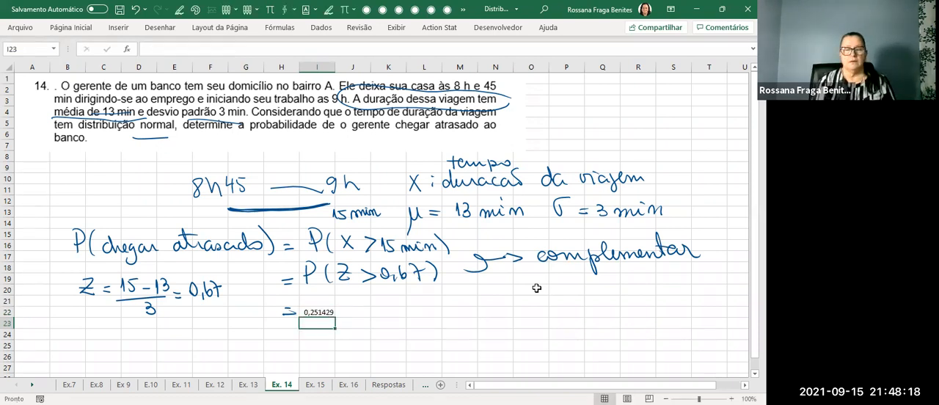
Format the result in cell I22 with four decimal places and circle it in ink.
click(314, 311)
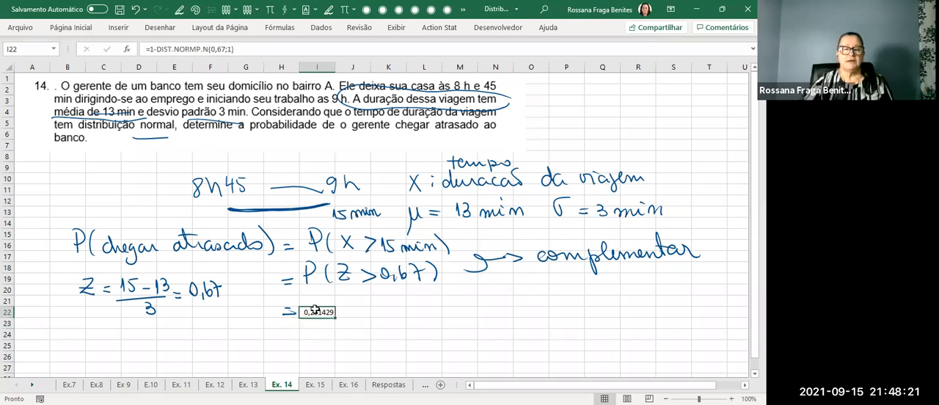
click(75, 30)
click(377, 67)
click(377, 67)
click(376, 67)
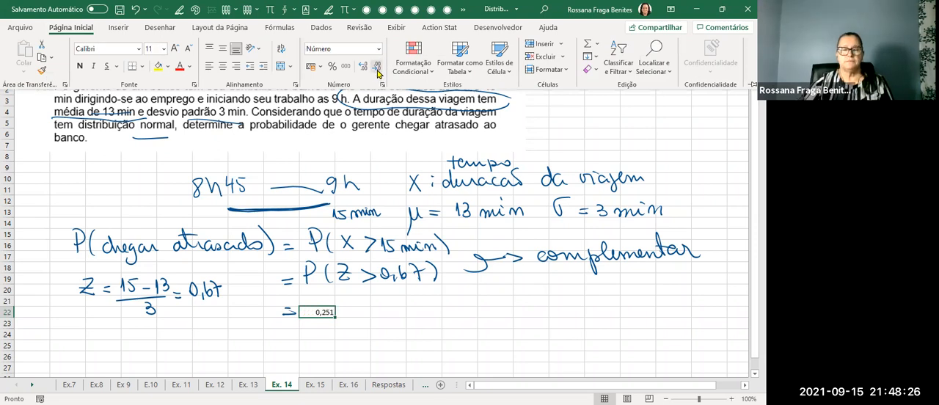
click(363, 66)
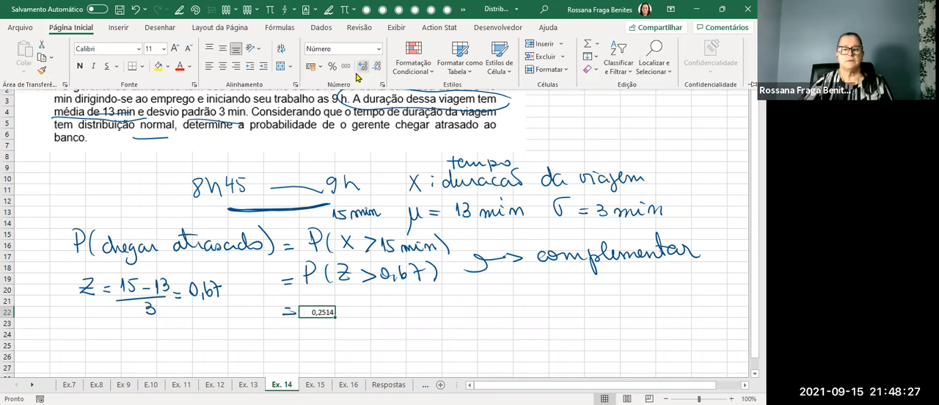
click(387, 178)
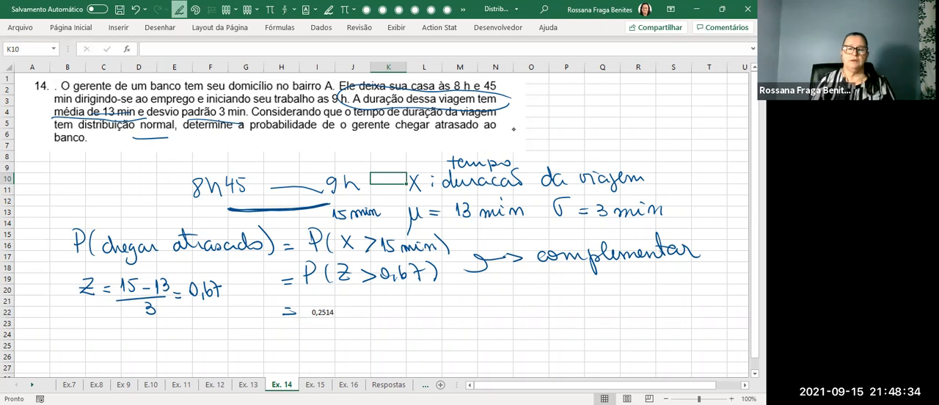
mouse_move(323, 308)
mouse_down()
mouse_move(320, 295)
mouse_move(332, 294)
mouse_up()
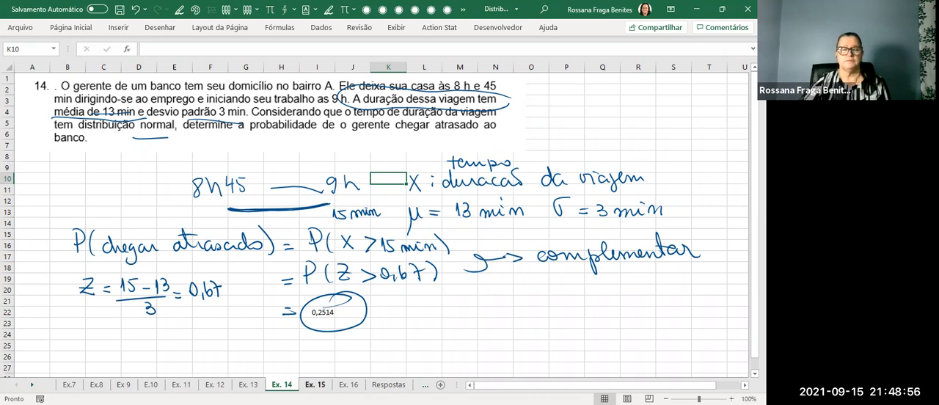
View the exercise statement on the Ex. 15 sheet and the one on the Ex. 16 sheet.
click(314, 385)
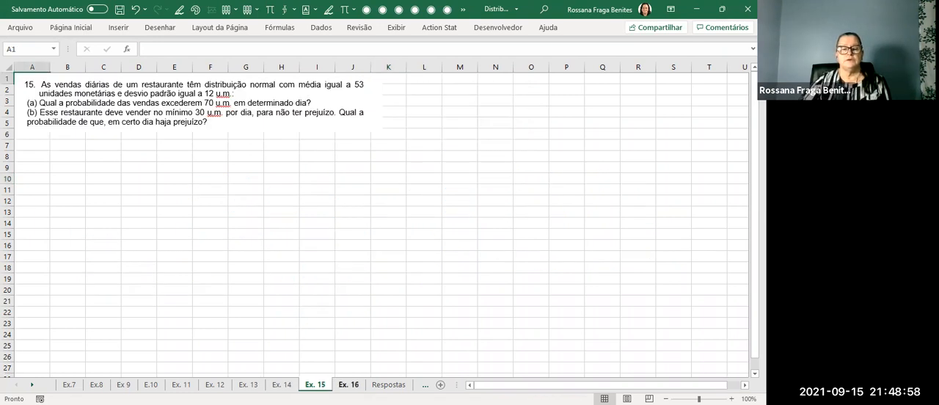
click(349, 384)
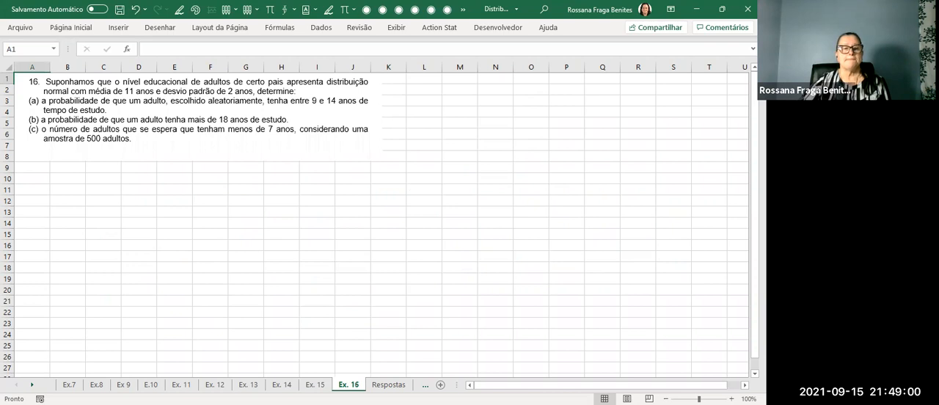
Return to the Ex. 15 sheet and enlarge the exercise statement picture to span about columns A to N.
click(315, 385)
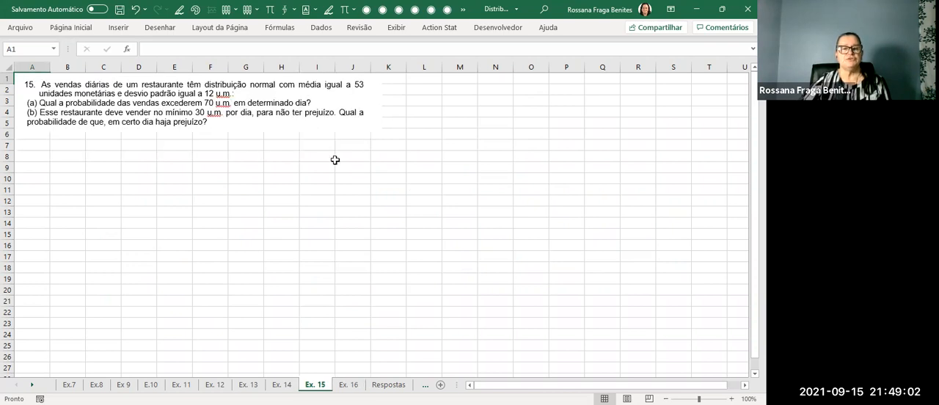
click(296, 105)
drag(381, 129, 441, 156)
click(606, 179)
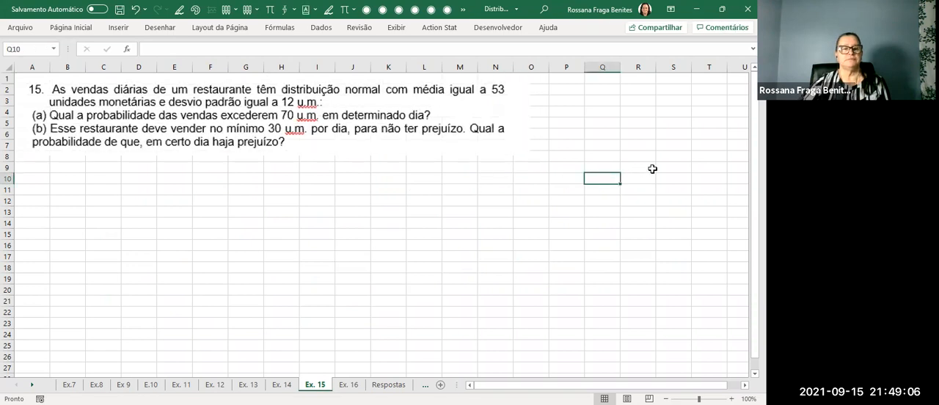
click(643, 157)
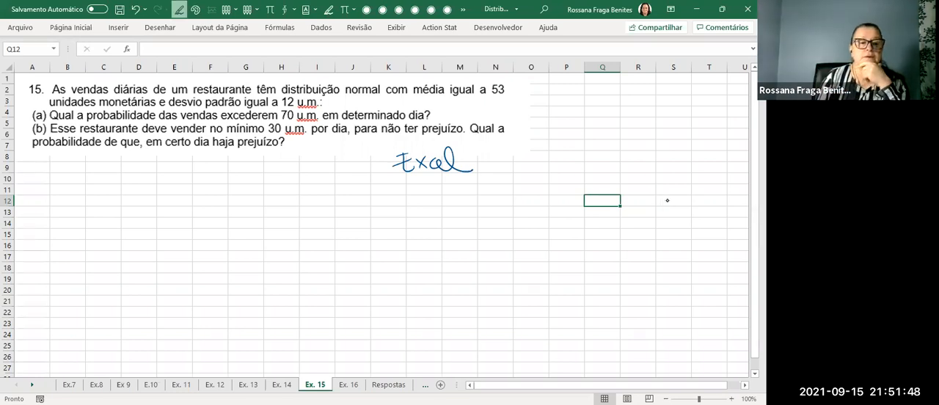
Handwrite "X: vendas diárias" below the statement and underline the daily sales, mean and standard deviation phrases in it.
mouse_move(93, 173)
mouse_down()
mouse_move(103, 189)
mouse_move(88, 190)
mouse_up()
click(113, 187)
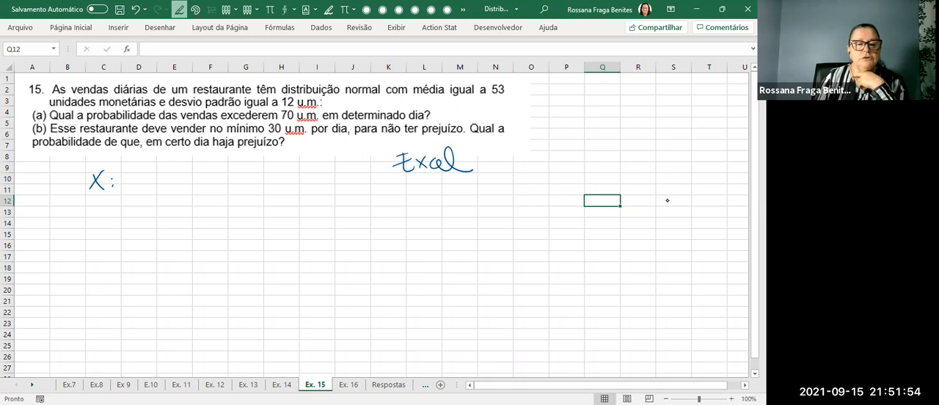
drag(407, 102, 474, 104)
drag(165, 111, 249, 116)
drag(72, 96, 277, 97)
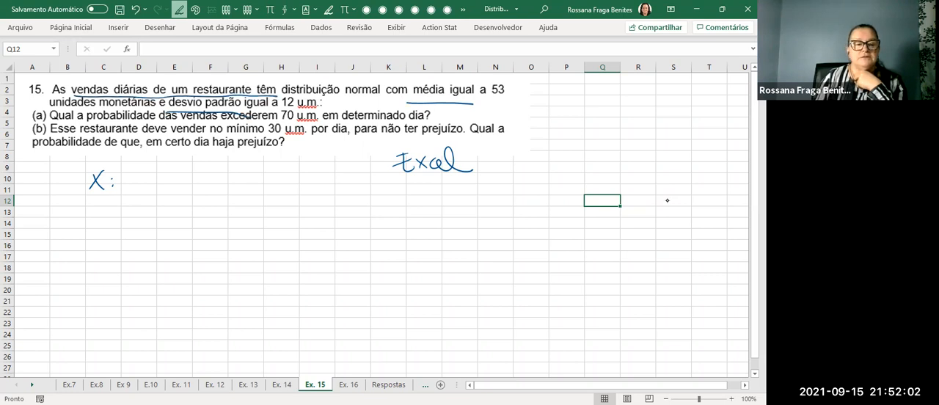
drag(128, 179, 304, 181)
Handwrite the parameters "μ = 53 u.m." and "σ = 12 u.m." below the variable definition.
mouse_move(92, 202)
mouse_down()
mouse_move(88, 228)
mouse_move(152, 204)
mouse_up()
mouse_move(155, 204)
mouse_down()
mouse_move(164, 209)
mouse_move(157, 215)
mouse_move(227, 216)
mouse_up()
click(234, 215)
drag(290, 209, 325, 216)
drag(311, 212, 399, 219)
click(373, 216)
click(403, 216)
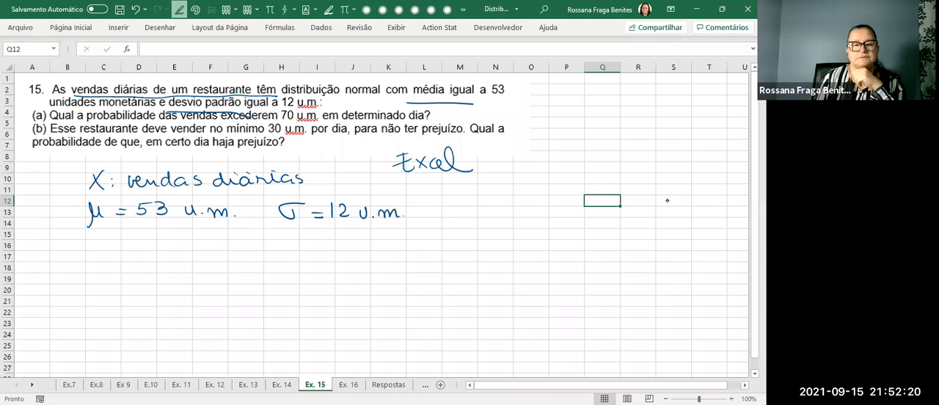
Handwrite "a) P(X > 70 u.m) =" below the parameters.
mouse_move(52, 245)
mouse_down()
mouse_move(60, 262)
mouse_move(80, 266)
mouse_move(77, 257)
mouse_up()
drag(101, 242, 100, 264)
mouse_move(110, 245)
mouse_down()
mouse_move(121, 261)
mouse_move(109, 263)
mouse_move(173, 247)
mouse_move(231, 261)
mouse_move(261, 251)
mouse_up()
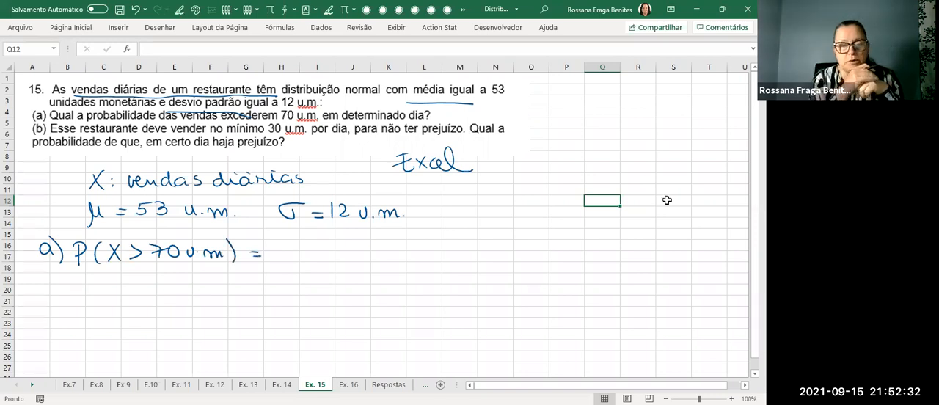
Enter =1-DIST.NORM.N(70;53;12;1) in cell H17 beside the equals sign of part a.
click(292, 257)
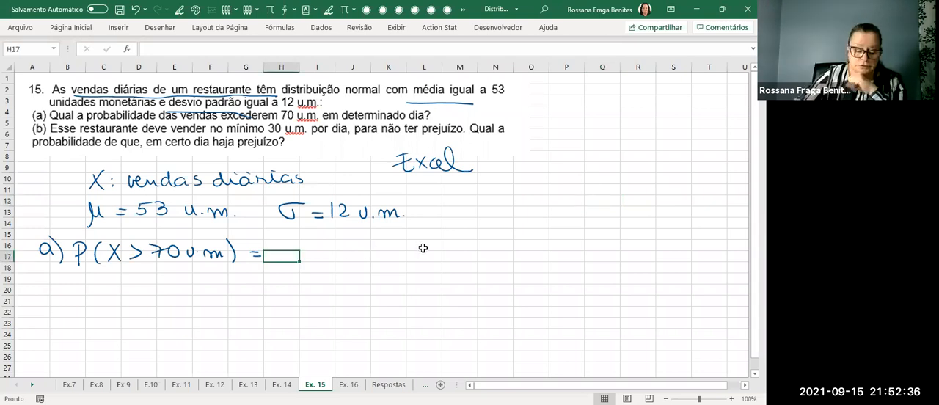
text(=)
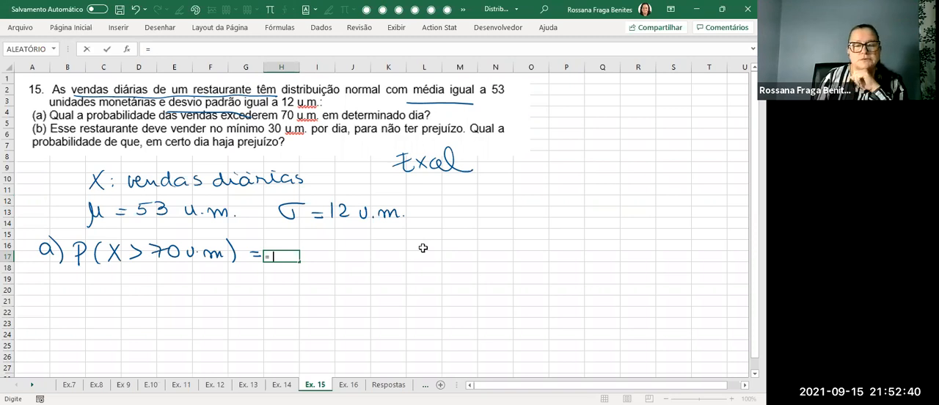
text(1-)
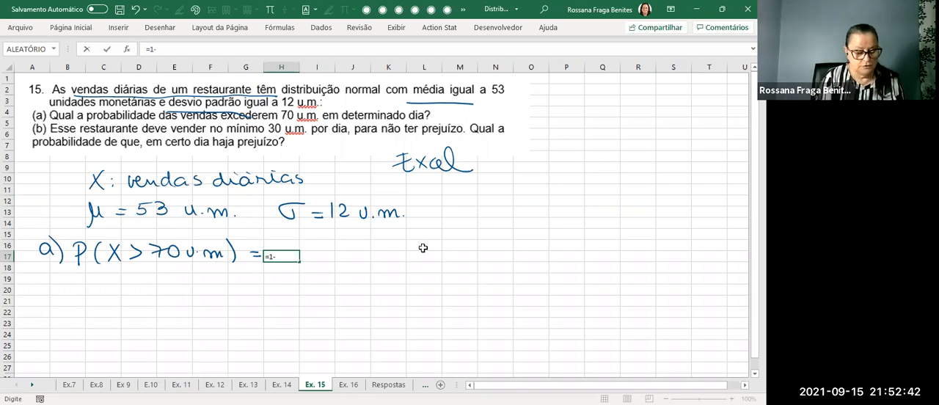
text(dist)
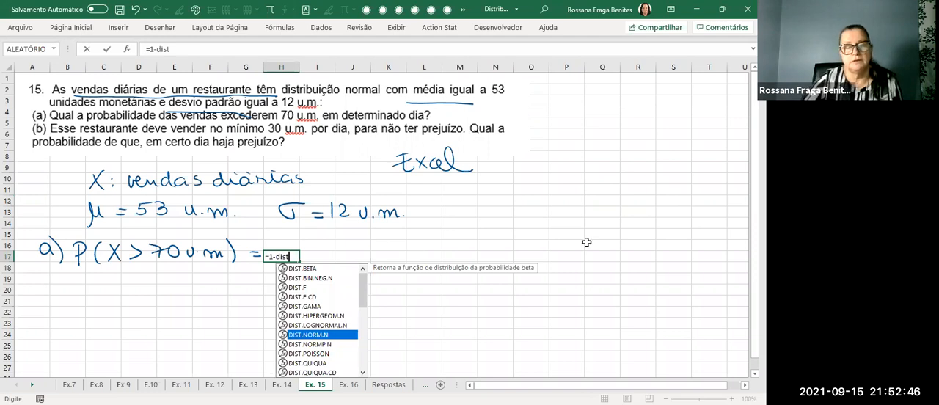
key(Tab)
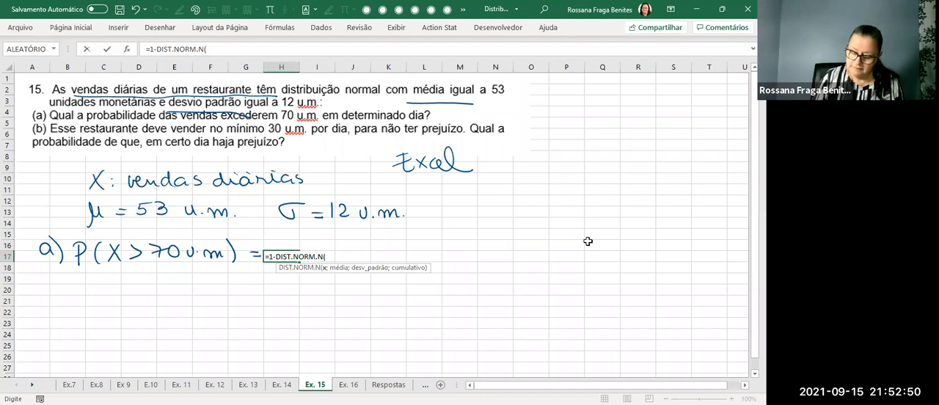
text(70;)
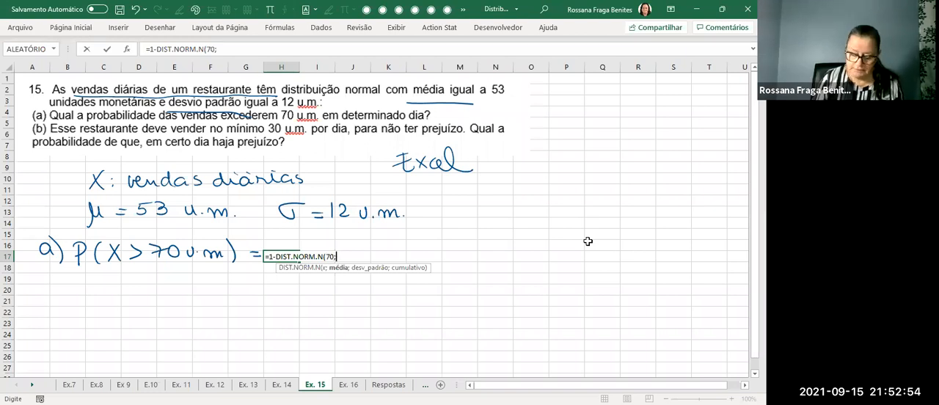
text(53)
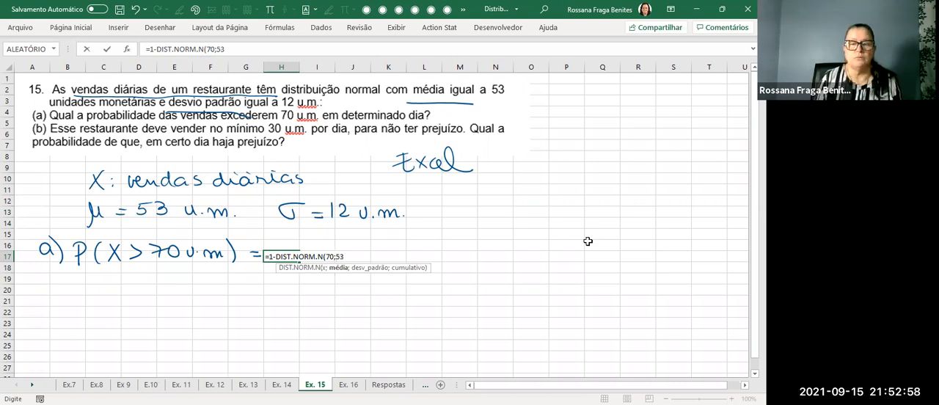
text(;12;1)
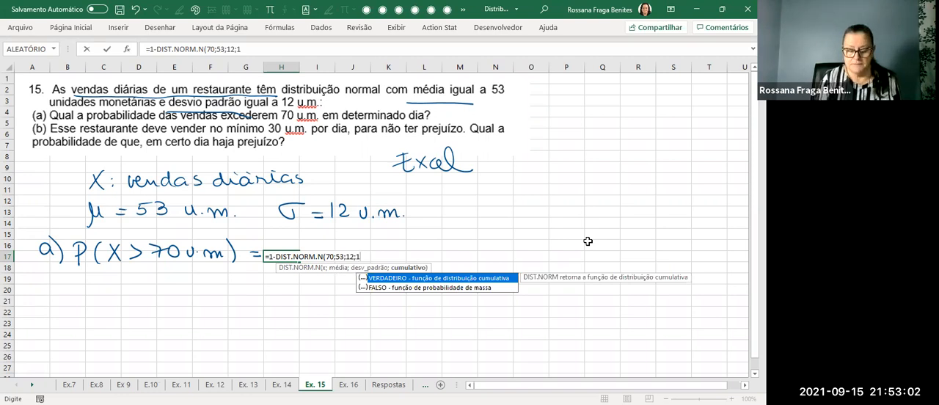
key(Return)
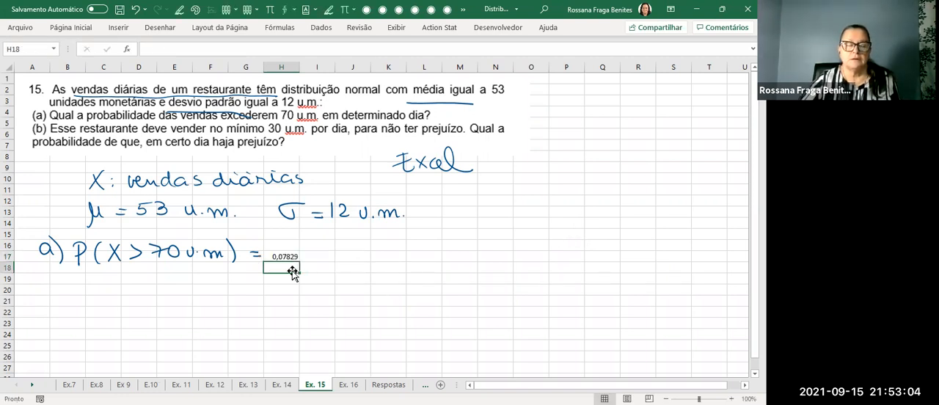
Add a formula in cell H18 that displays the formula text of cell H17.
text(=f)
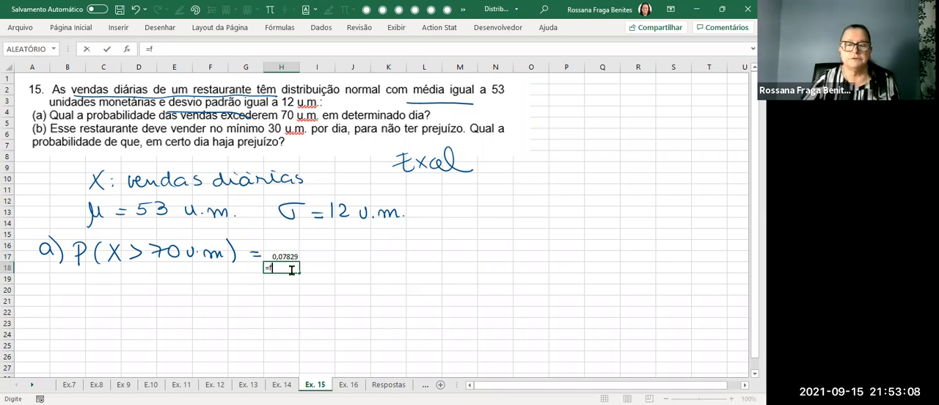
text(órm)
double_click(323, 281)
click(283, 256)
key(Return)
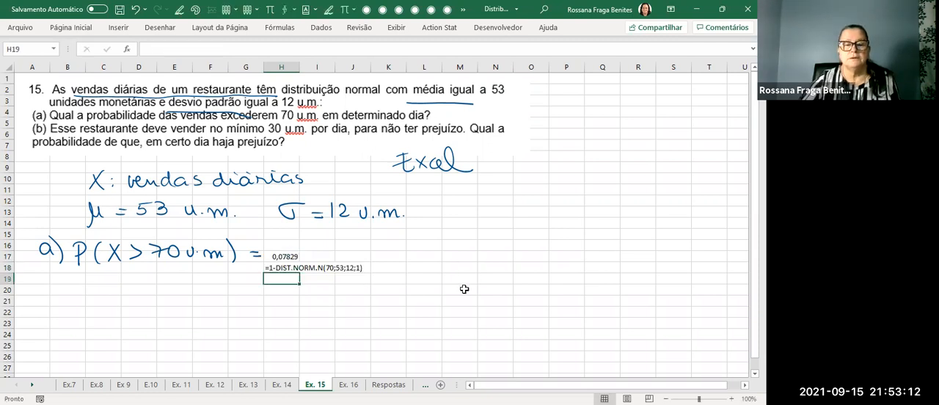
Format the result in cell H17 with four decimal places.
click(289, 257)
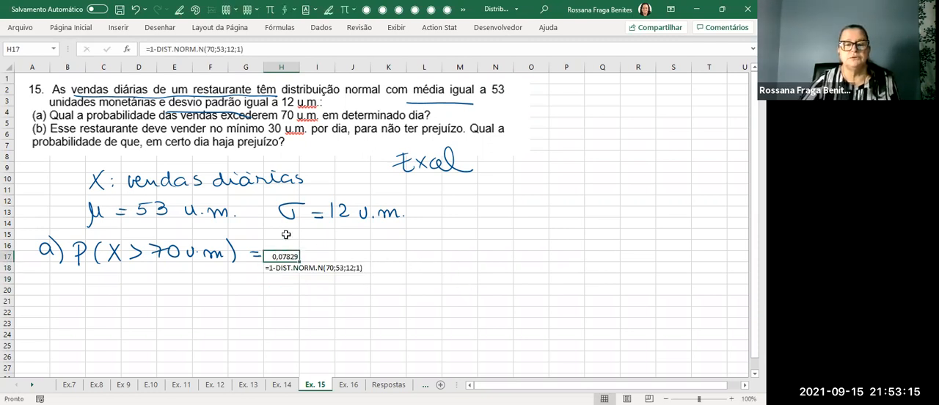
click(71, 27)
click(380, 71)
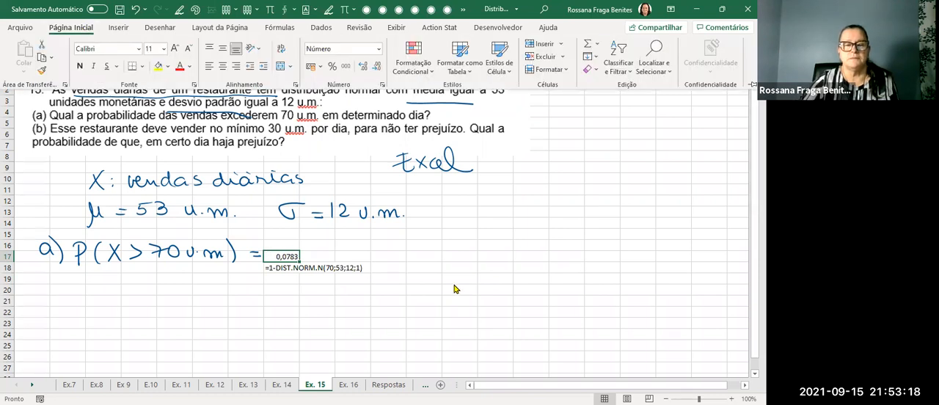
click(496, 256)
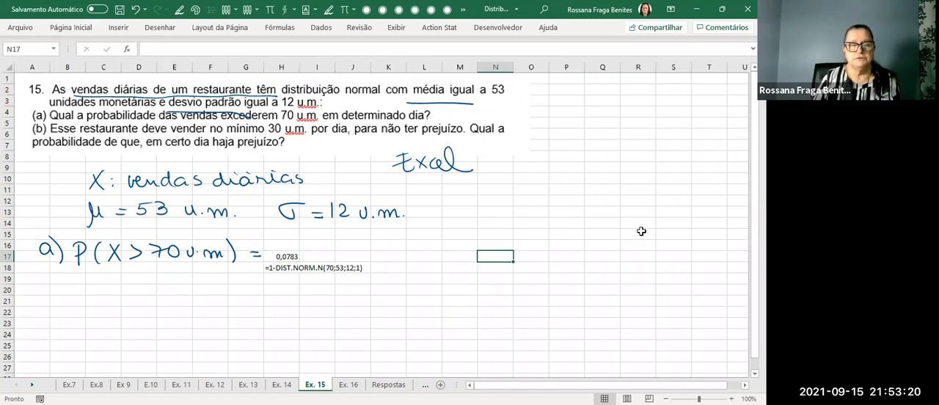
Draw an arrow under the ">" of part a pointing to the handwritten note "complementar".
drag(128, 270, 144, 283)
drag(137, 276, 137, 289)
drag(153, 283, 258, 287)
key(Escape)
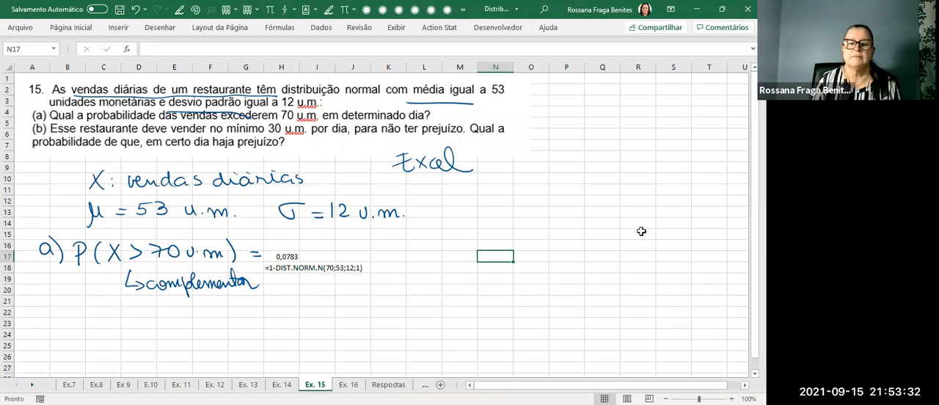
Handwrite "b) P(prejuízo) = P(X" beside part a, starting around column L.
drag(411, 241, 424, 264)
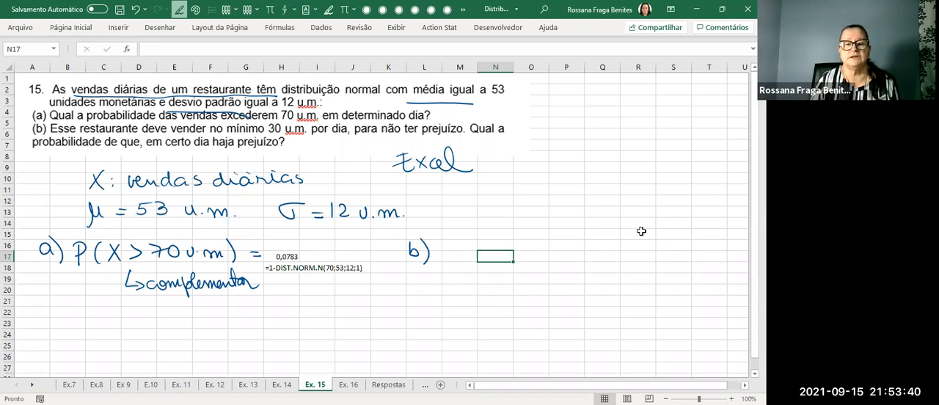
click(670, 224)
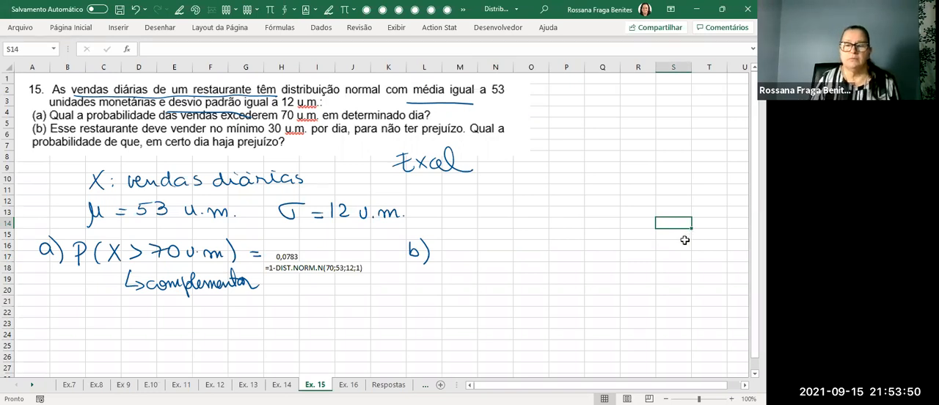
mouse_move(441, 255)
mouse_down()
mouse_move(443, 242)
mouse_move(487, 259)
mouse_move(551, 250)
mouse_move(542, 250)
mouse_up()
mouse_move(556, 233)
mouse_down()
mouse_move(558, 252)
mouse_move(589, 242)
mouse_up()
mouse_move(596, 254)
mouse_down()
mouse_move(597, 229)
mouse_move(603, 242)
mouse_up()
mouse_move(615, 232)
mouse_down()
mouse_move(610, 251)
mouse_move(632, 247)
mouse_move(621, 250)
mouse_up()
Circle "no mínimo 30 u.m." and underline "para não ter" in the statement, and complete the part b expression with "< 30 u.m.)".
mouse_move(202, 136)
mouse_down()
mouse_move(309, 135)
mouse_move(256, 119)
mouse_move(209, 131)
mouse_up()
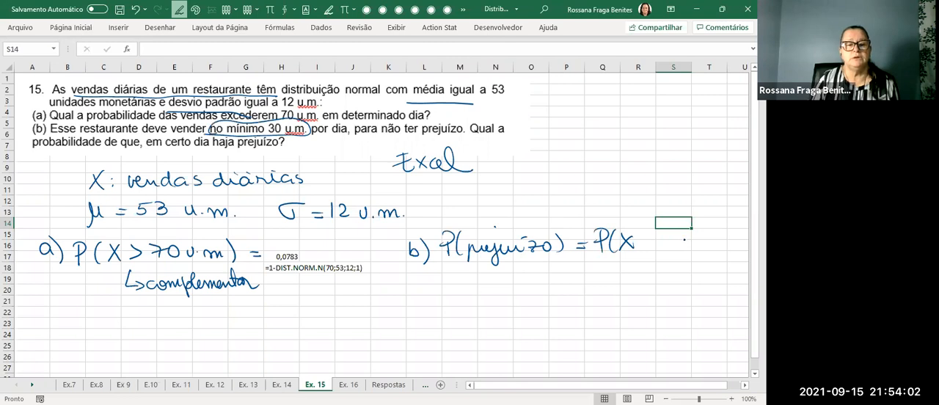
drag(355, 136, 421, 135)
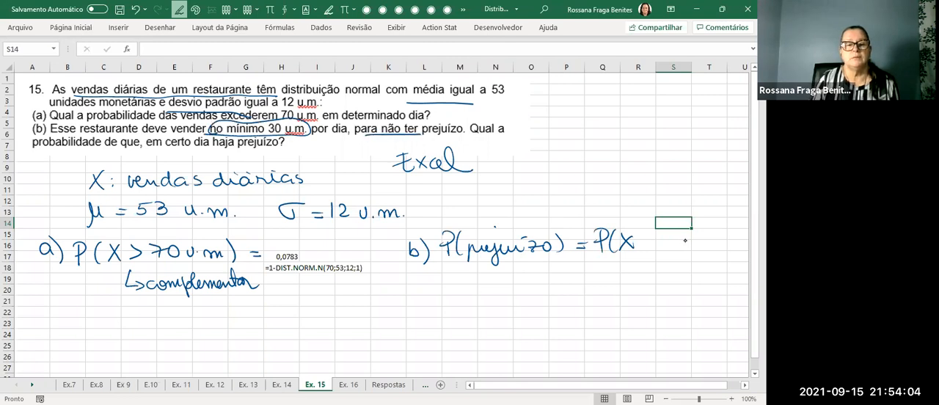
mouse_move(656, 236)
mouse_down()
mouse_move(656, 248)
mouse_move(674, 242)
mouse_move(666, 249)
mouse_move(683, 238)
mouse_up()
drag(695, 244, 740, 253)
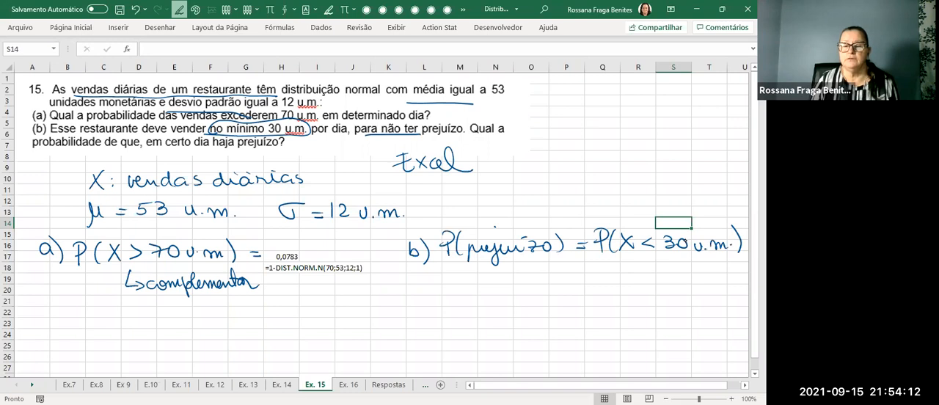
key(Escape)
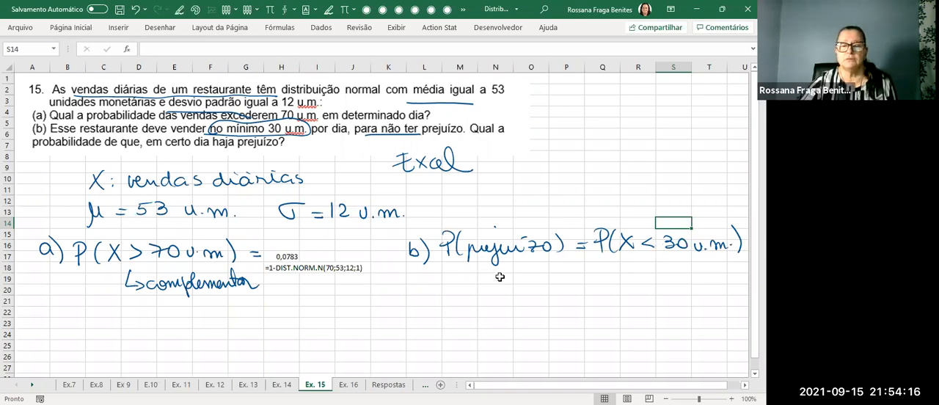
Copy the part a result and its formula text from H17:J18 to cell N19 below part b.
drag(279, 256, 359, 268)
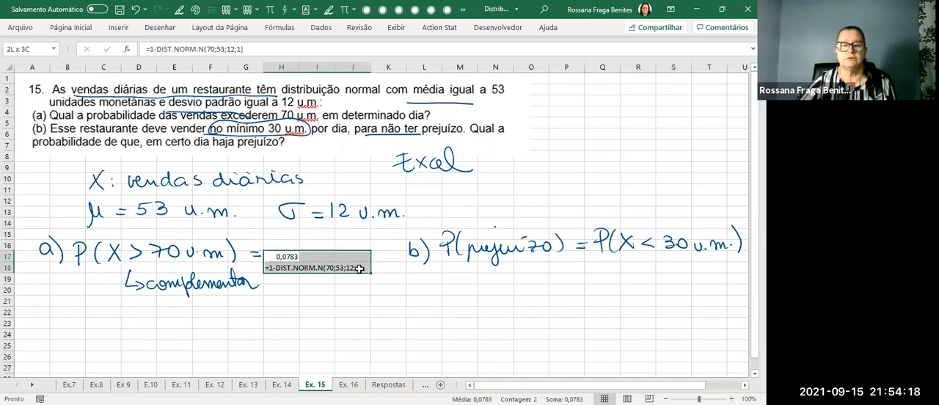
key(ctrl+c)
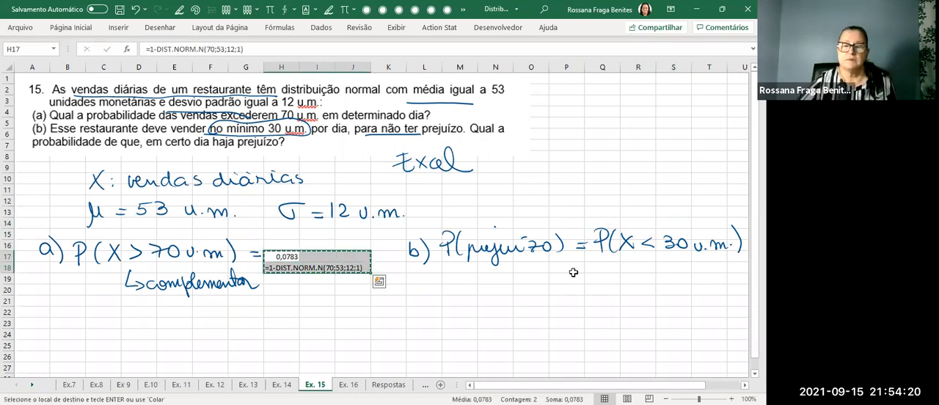
click(503, 277)
key(ctrl+v)
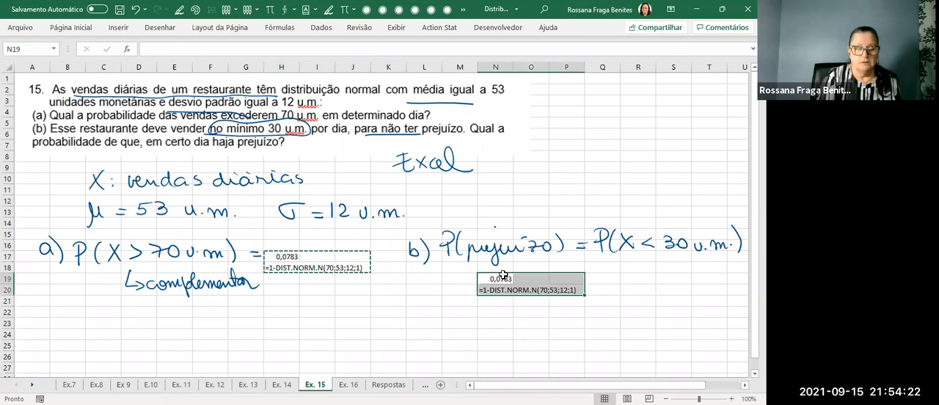
Change the part b formula in N19 to =DIST.NORM.N(30;53;12;1), removing the complement.
click(486, 278)
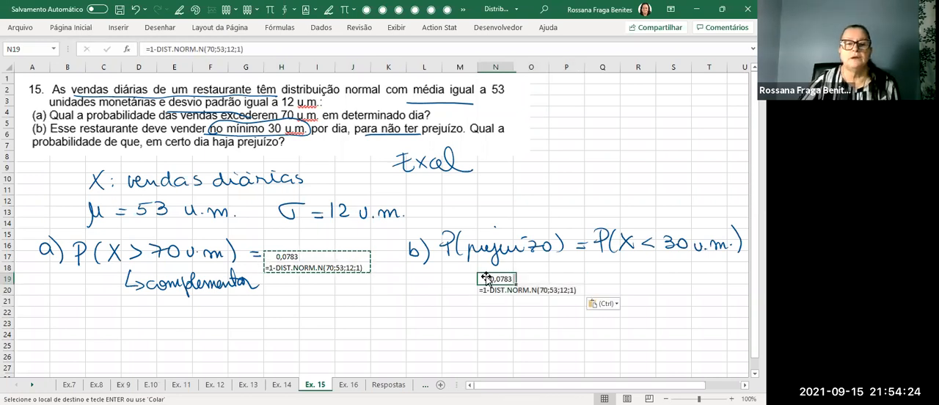
click(211, 50)
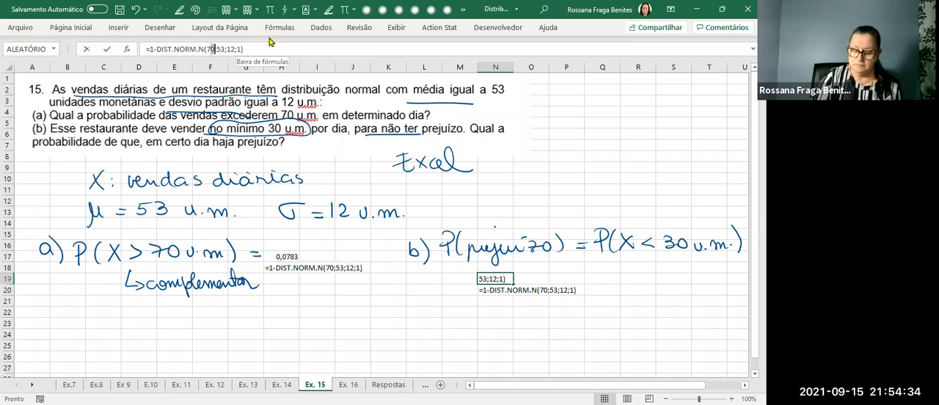
text(30)
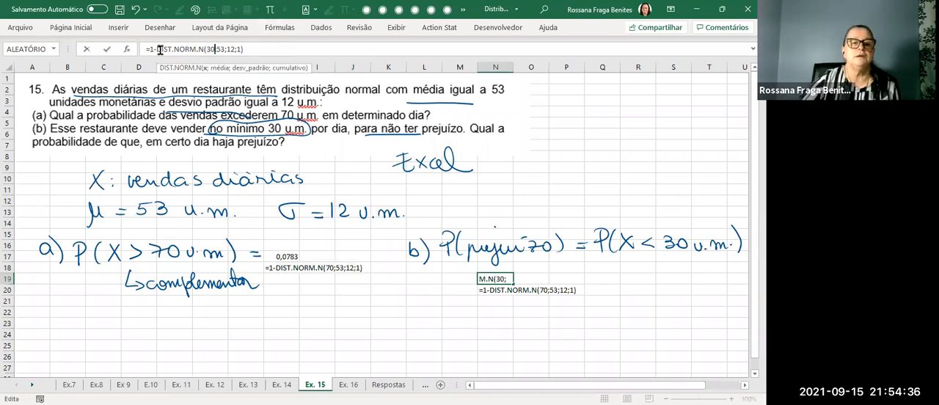
click(208, 45)
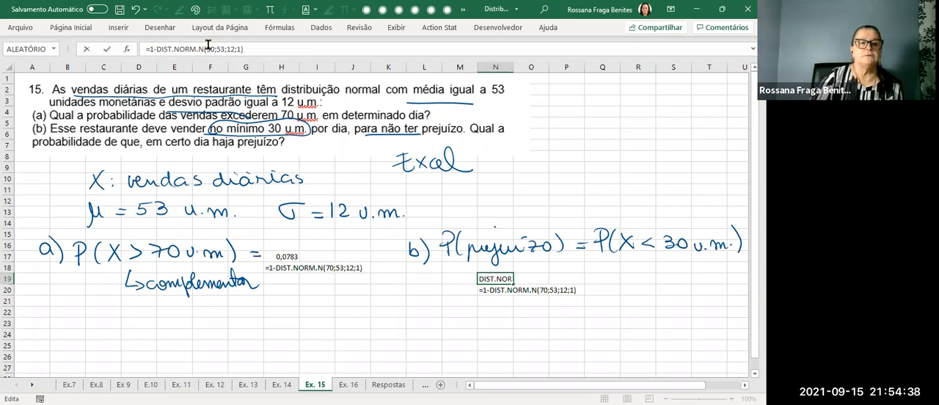
key(BackSpace)
key(BackSpace)
key(Return)
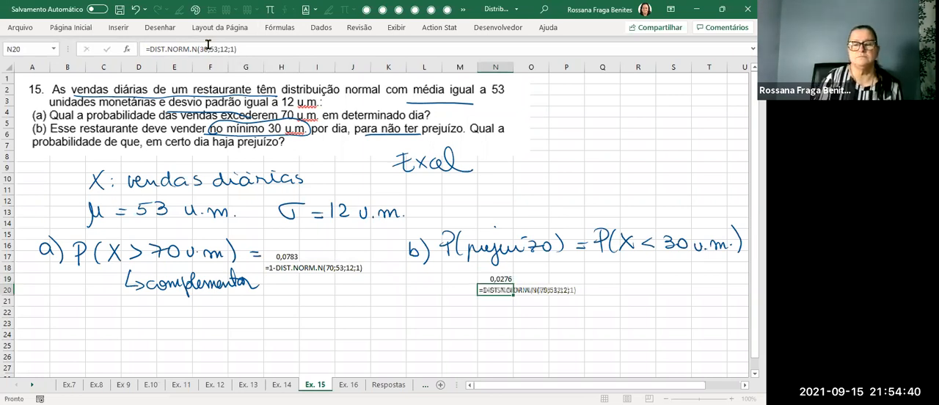
Circle the part b result in N19 and the part a result in H17 with the pen.
click(688, 321)
key(alt+5)
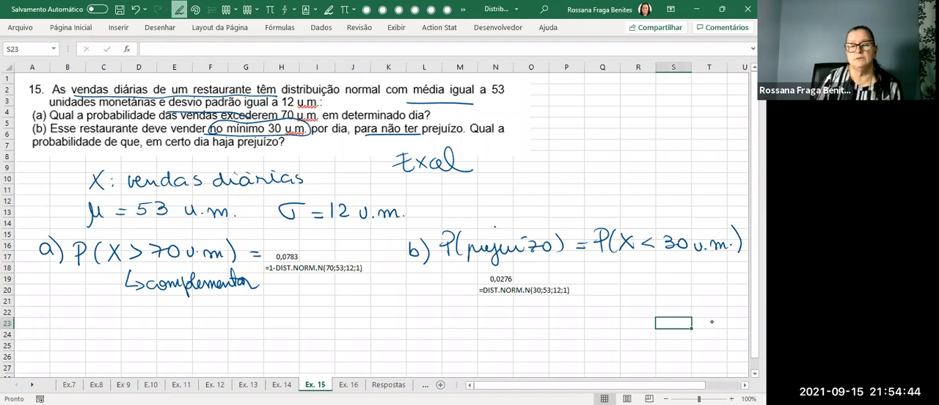
mouse_move(516, 269)
mouse_down()
mouse_move(473, 283)
mouse_move(499, 266)
mouse_up()
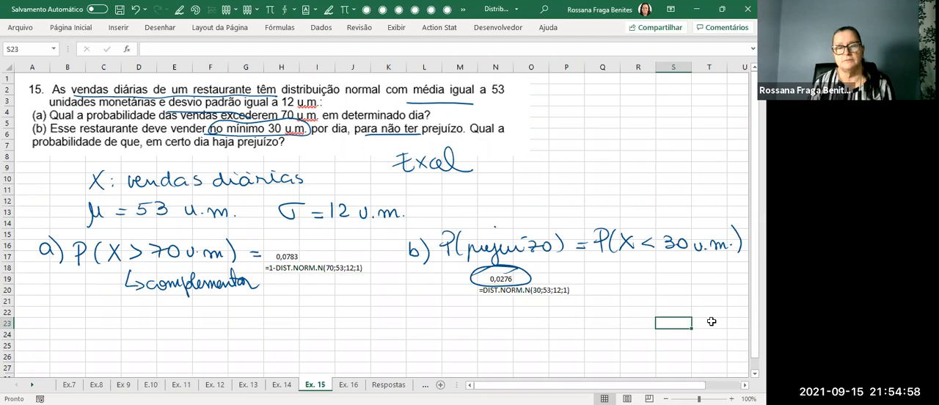
mouse_move(317, 236)
mouse_down()
mouse_move(287, 266)
mouse_move(315, 237)
mouse_up()
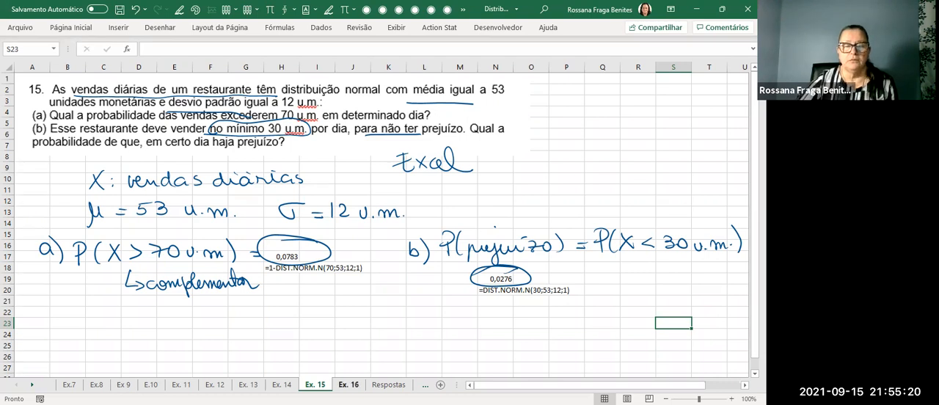
Open the Ex. 16 sheet and enlarge its statement image to span up to about column N and row 10.
click(350, 384)
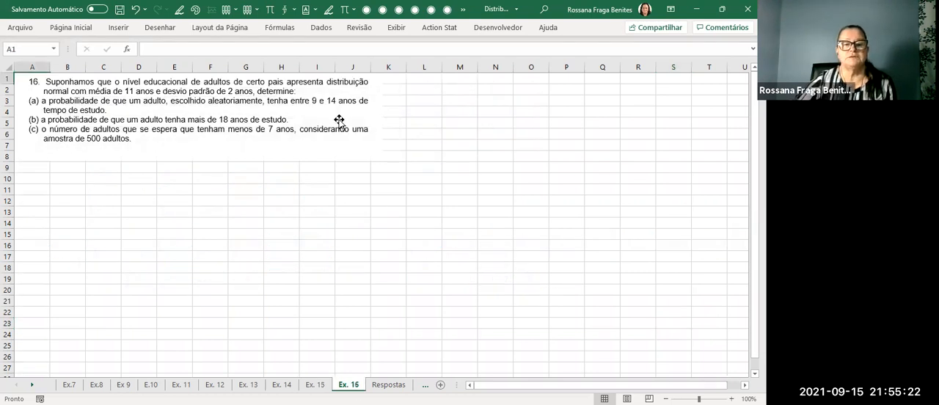
click(375, 156)
drag(382, 159, 427, 187)
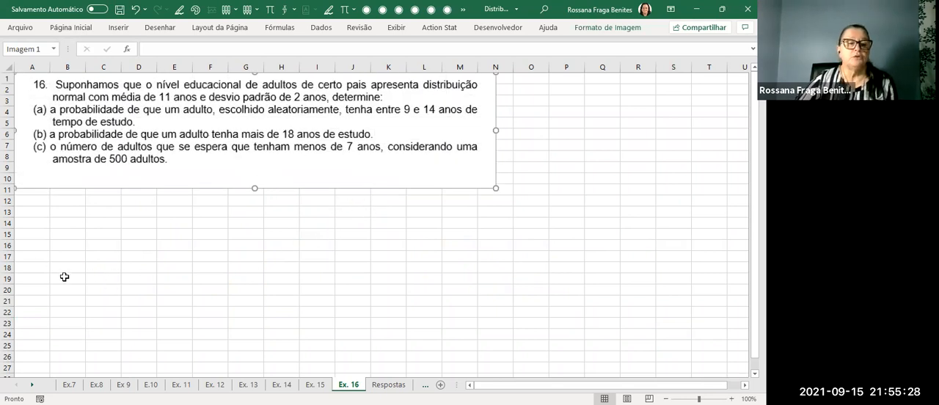
Underline "número de adultos" and "500 adultos" in part c, and handwrite "n" below the latter.
drag(61, 154, 164, 155)
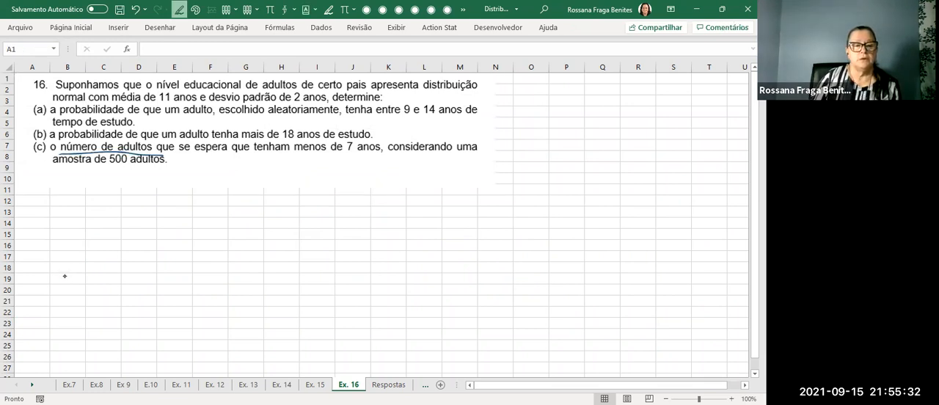
drag(107, 166, 154, 166)
drag(123, 183, 142, 185)
key(Escape)
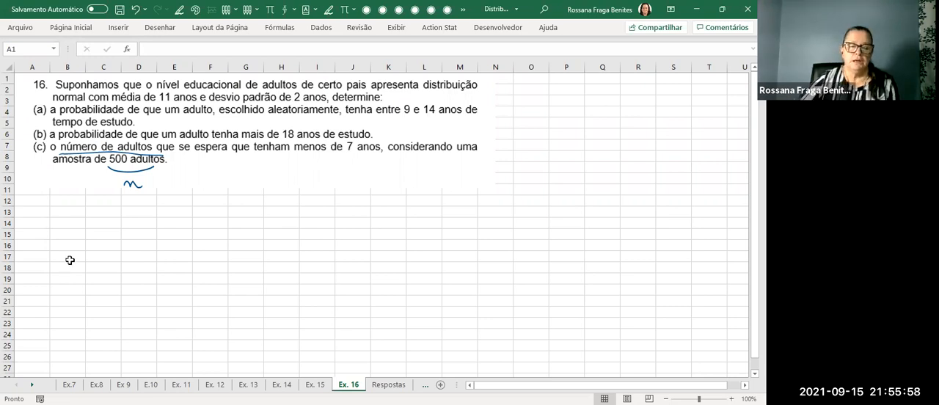
Go back to the Ex. 13 sheet and enlarge its statement image to span up to about column M and row 9.
key(ctrl+Page_Up)
key(ctrl+Page_Up)
key(ctrl+Page_Up)
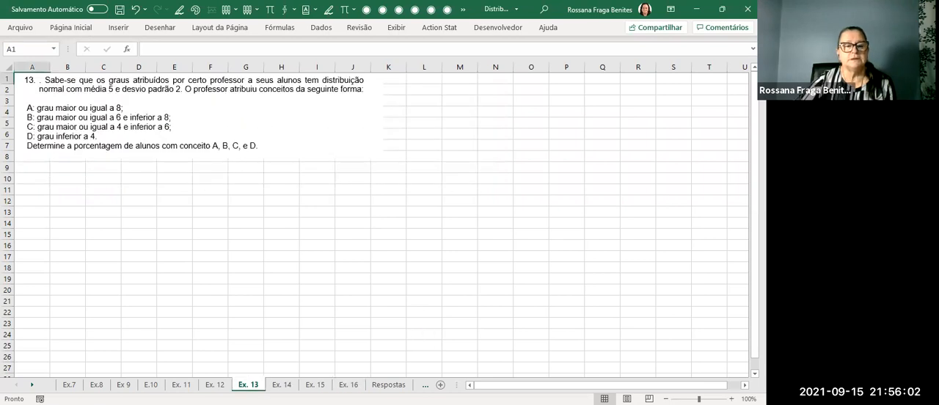
click(310, 105)
drag(381, 158, 455, 176)
click(425, 199)
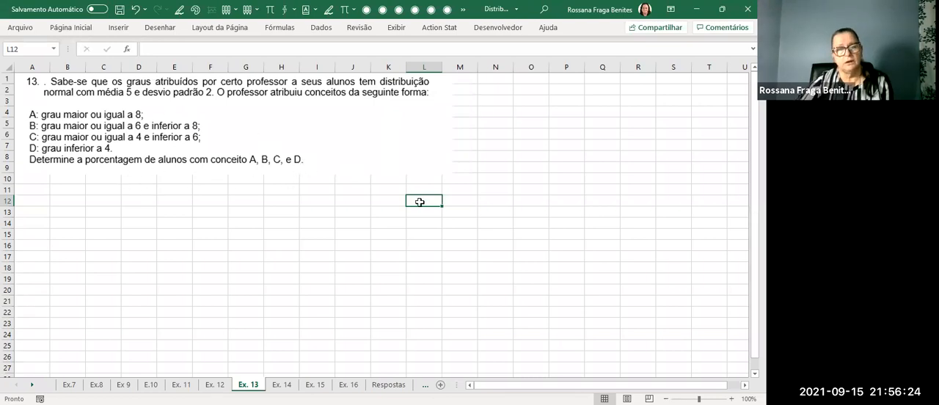
click(539, 190)
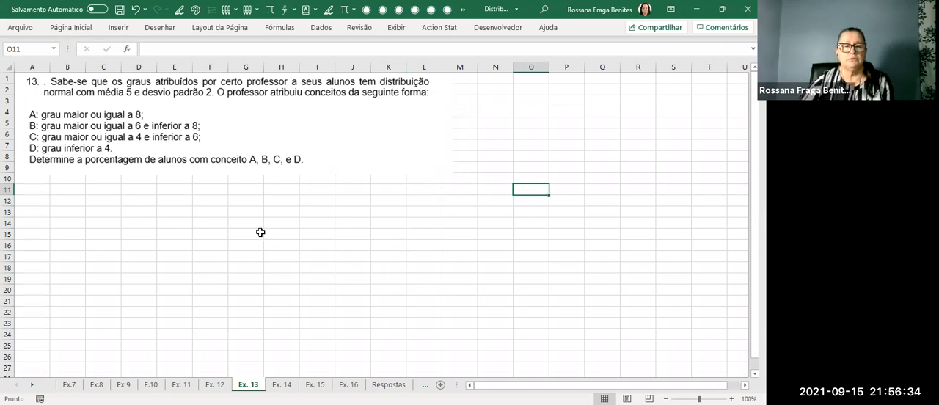
click(105, 213)
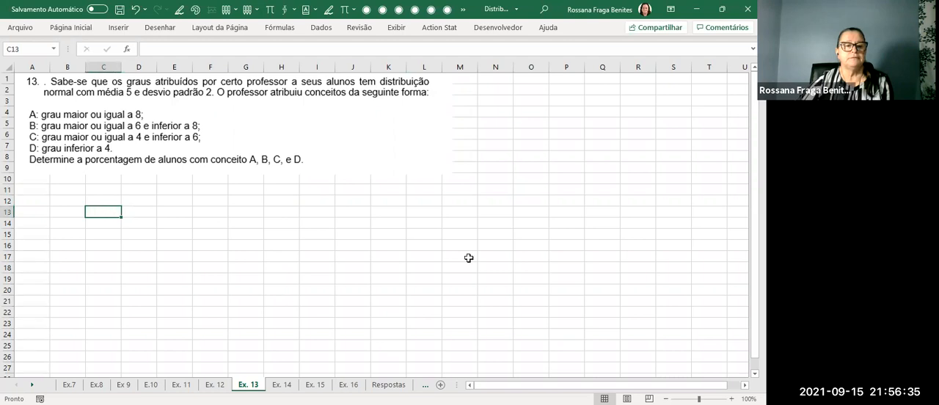
click(43, 209)
click(70, 209)
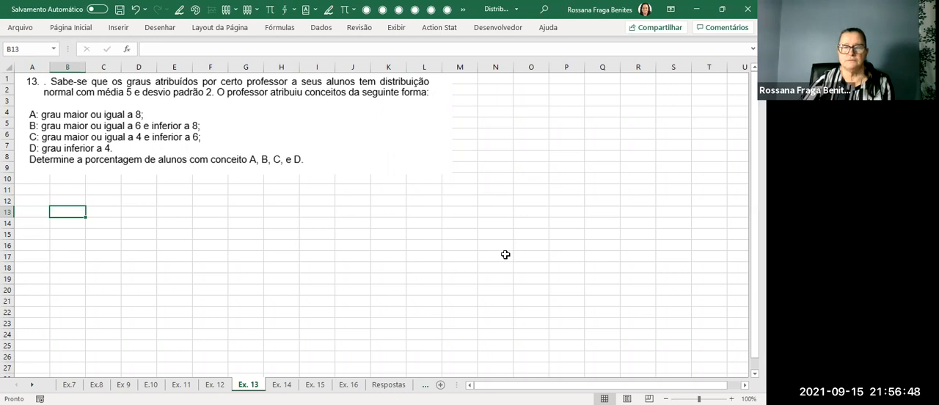
Handwrite the label "A :" below the statement, around cells E12 and F12.
drag(132, 211, 147, 201)
click(137, 202)
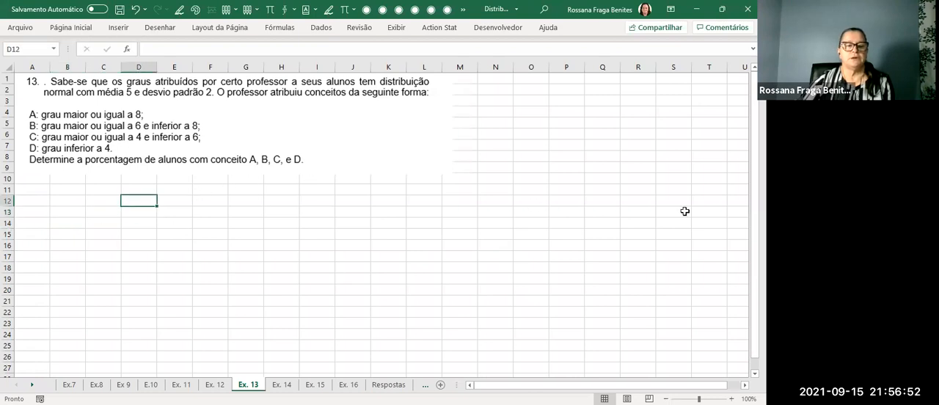
mouse_move(177, 210)
mouse_down()
mouse_move(190, 211)
mouse_move(189, 202)
mouse_up()
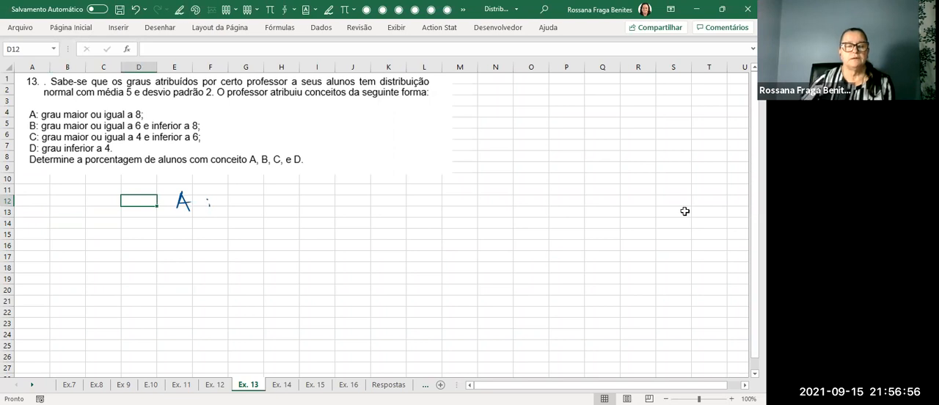
Enter =1-DIST.NORM.N(8;5;2;1) in cell G12 for grade A.
click(257, 199)
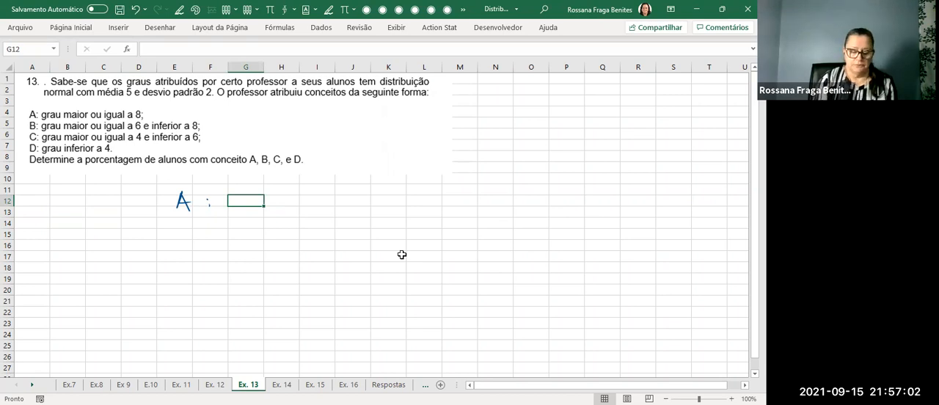
text(=)
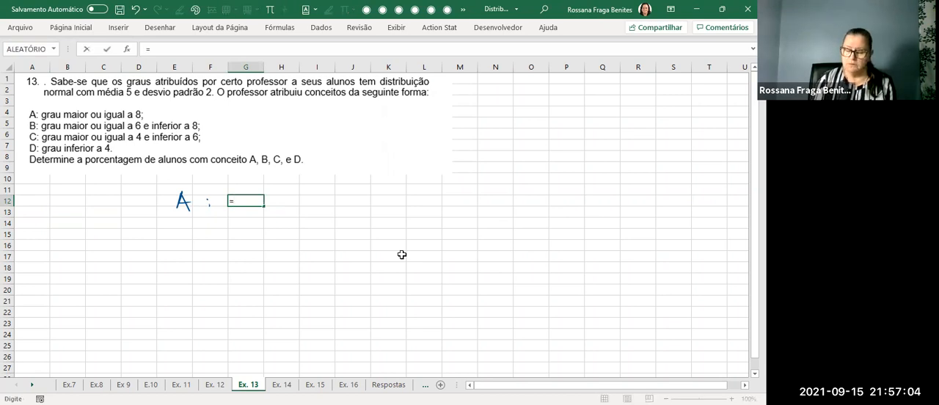
text(1-)
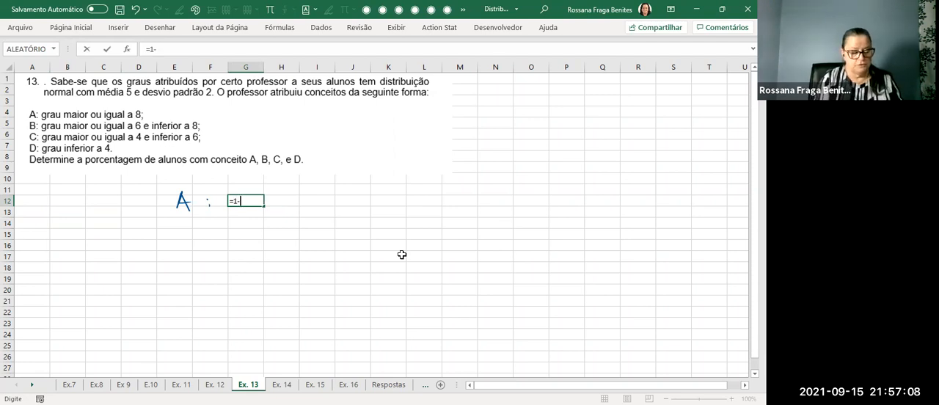
text(dist)
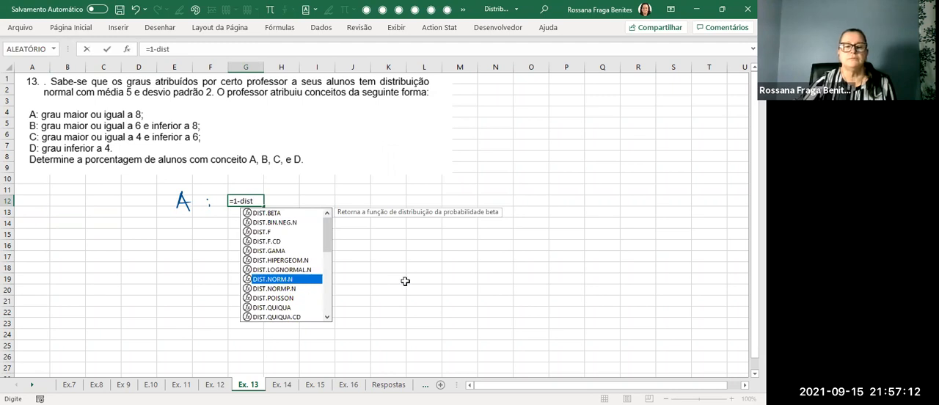
key(Tab)
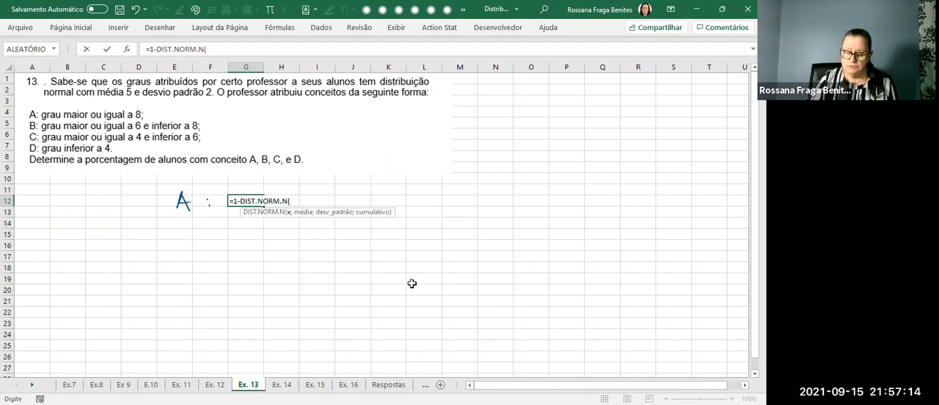
text(8;)
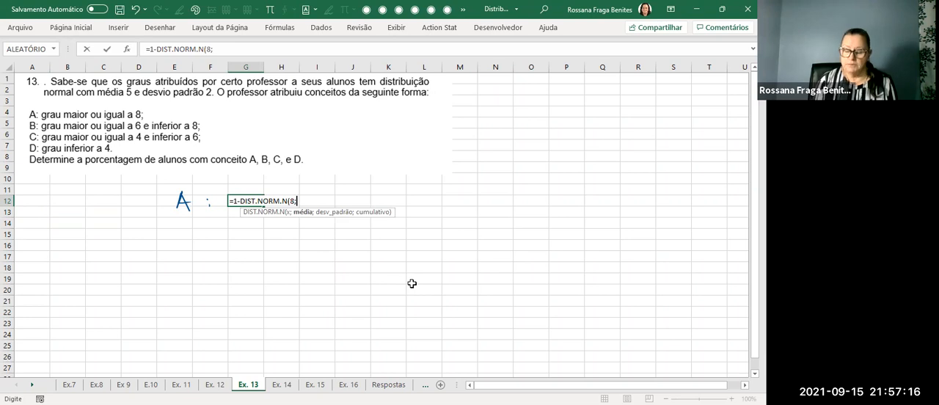
text(5)
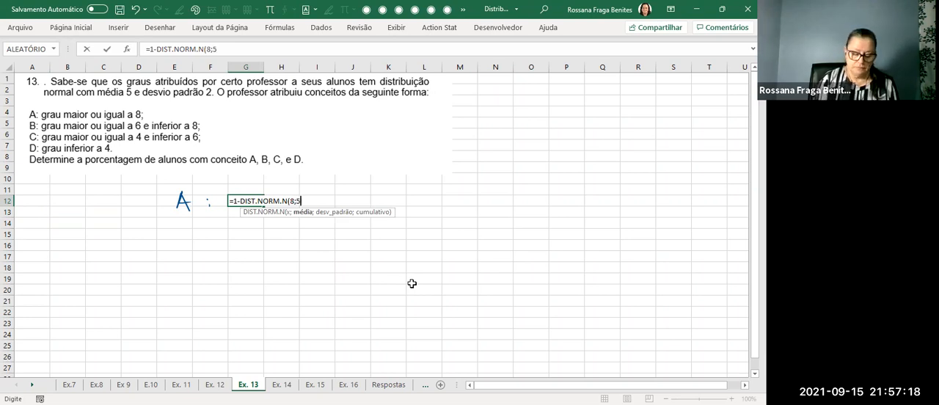
text(;)
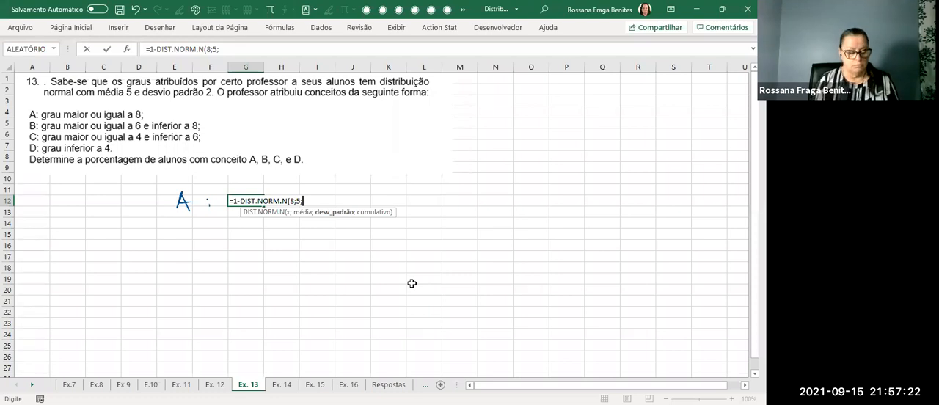
text(2;1)
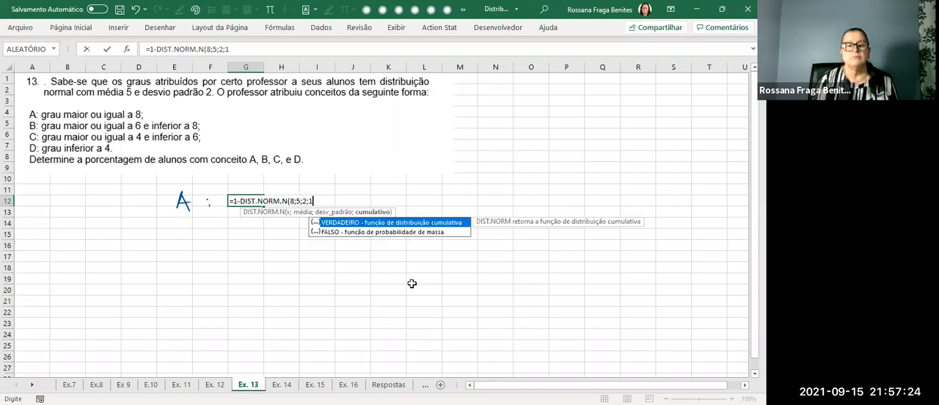
key(Return)
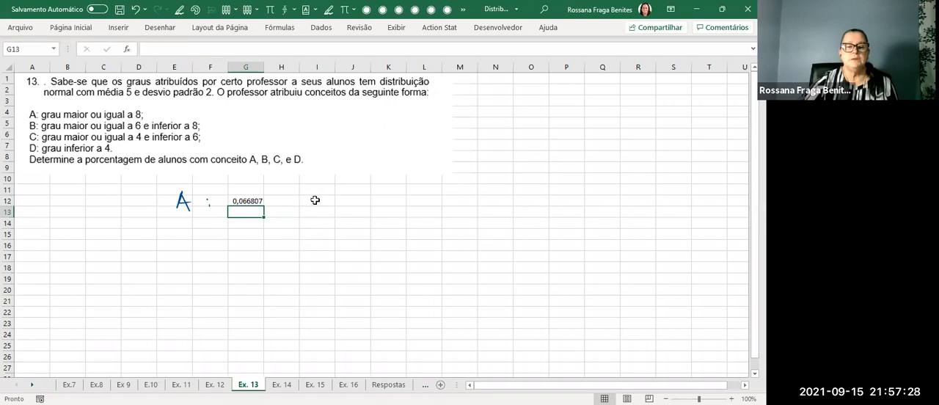
Reduce the grade A probability in G12 to four decimal places.
click(244, 201)
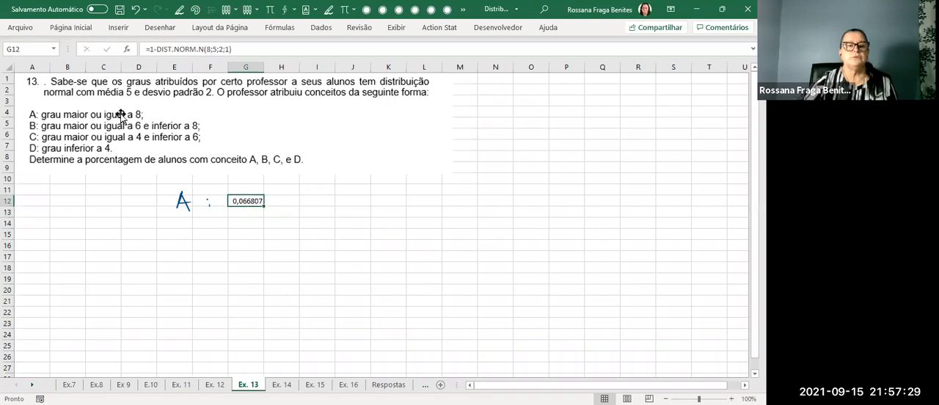
click(70, 27)
click(375, 67)
click(375, 68)
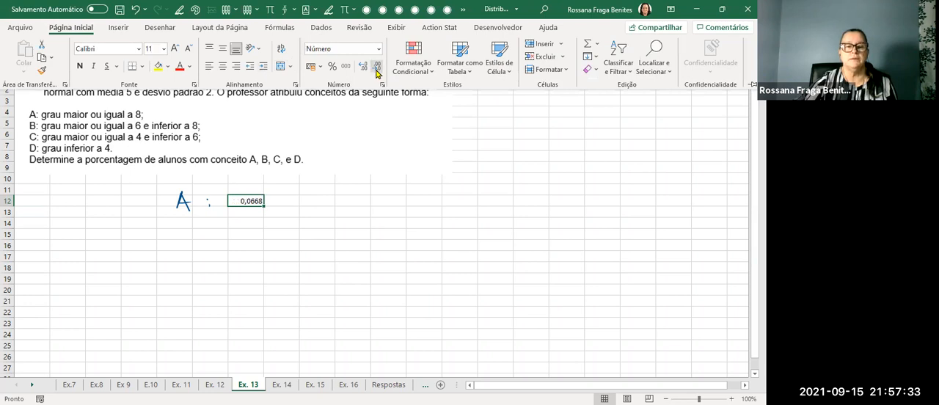
click(315, 223)
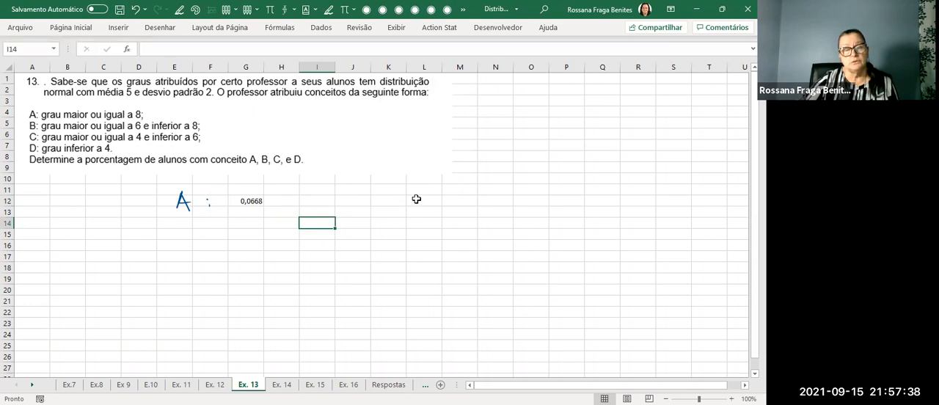
Handwrite "6,68%" beside the grade A probability, around columns I and J, with a double underline.
drag(310, 194, 305, 204)
mouse_move(319, 208)
mouse_down()
mouse_move(341, 196)
mouse_move(338, 205)
mouse_up()
mouse_move(360, 195)
mouse_down()
mouse_move(347, 210)
mouse_move(383, 212)
mouse_up()
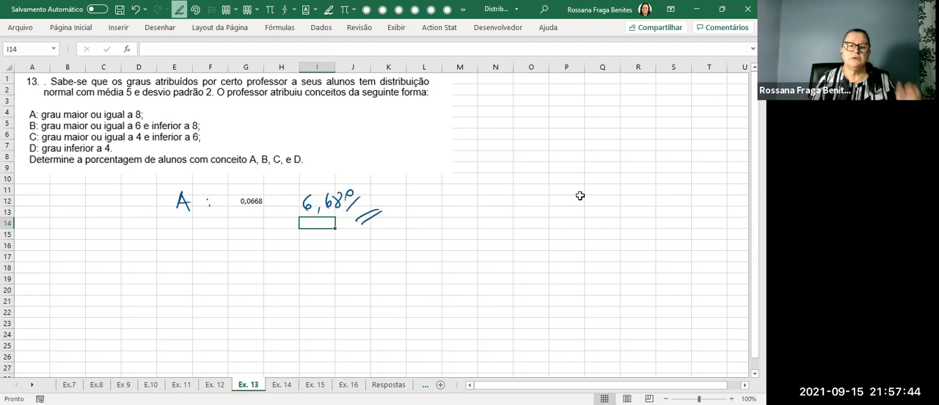
click(358, 204)
drag(356, 202, 360, 207)
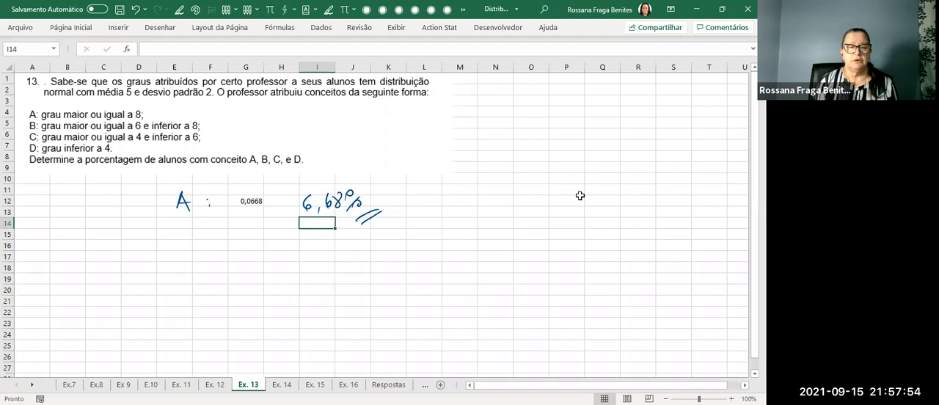
Handwrite the label "B :" around row 16 under the "A :" label and select cell G16 beside it.
drag(178, 236, 177, 254)
click(204, 244)
click(204, 251)
key(Escape)
click(246, 245)
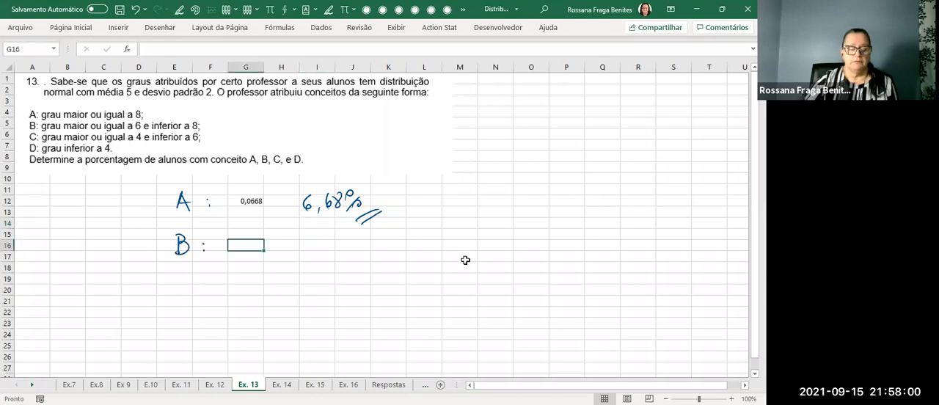
Begin the grade B formula in cell G16 with =DIST.NORM.N(8;5;2;1).
text(=)
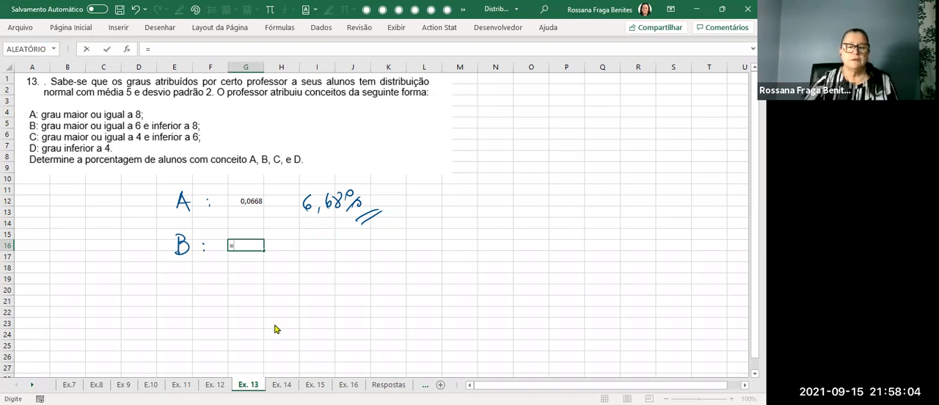
text(dist)
key(Down)
key(Down)
key(Down)
key(Down)
key(Down)
key(Down)
key(Down)
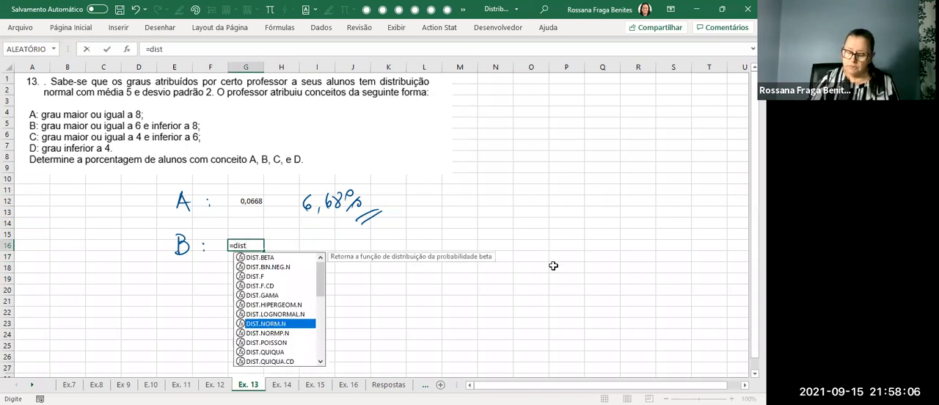
key(Tab)
text(8)
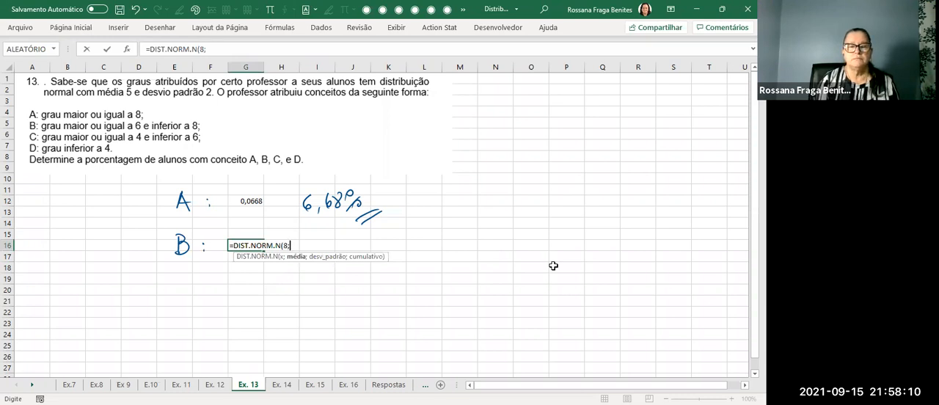
text(;5)
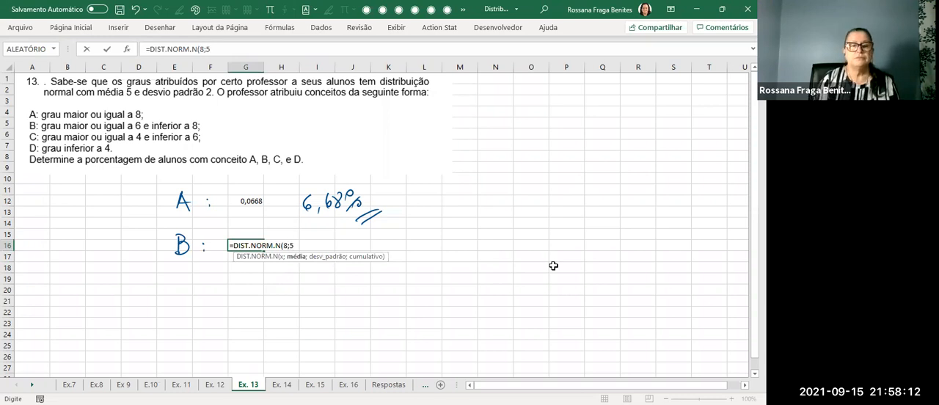
text(;2)
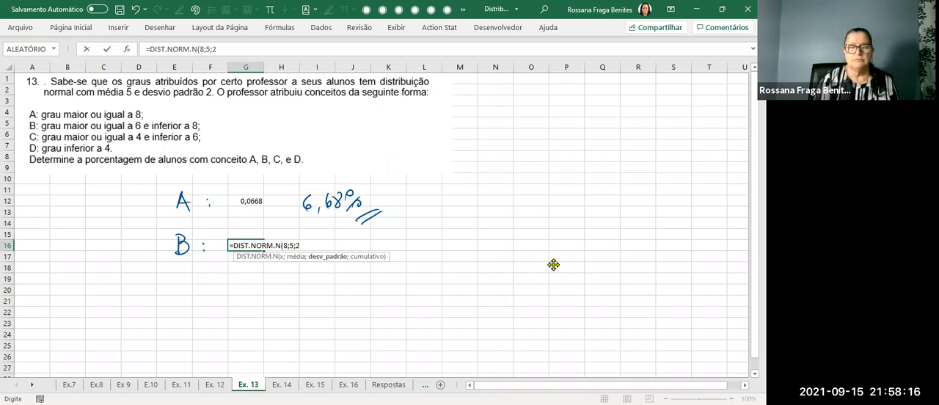
text(;1))
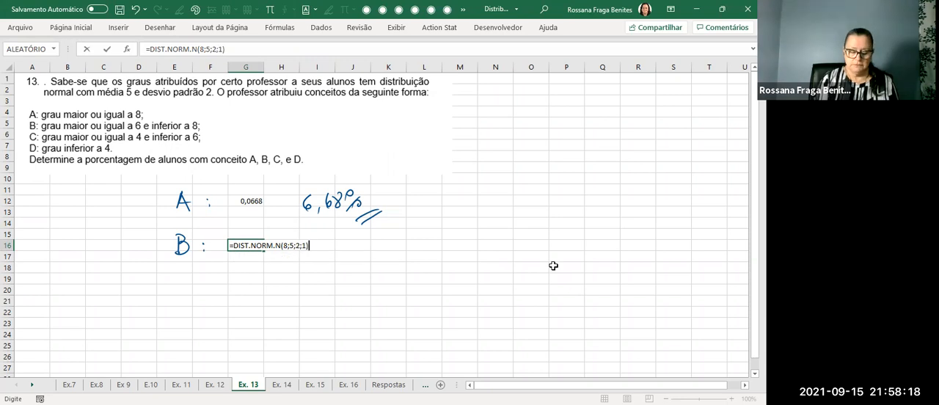
text(-)
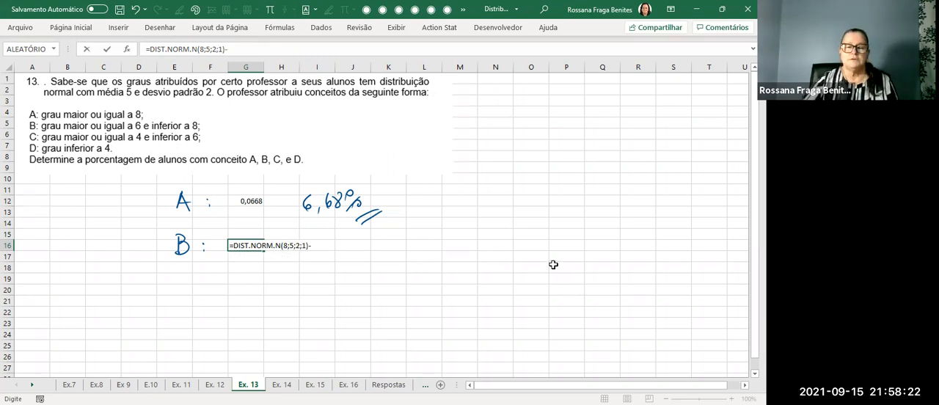
text(dist)
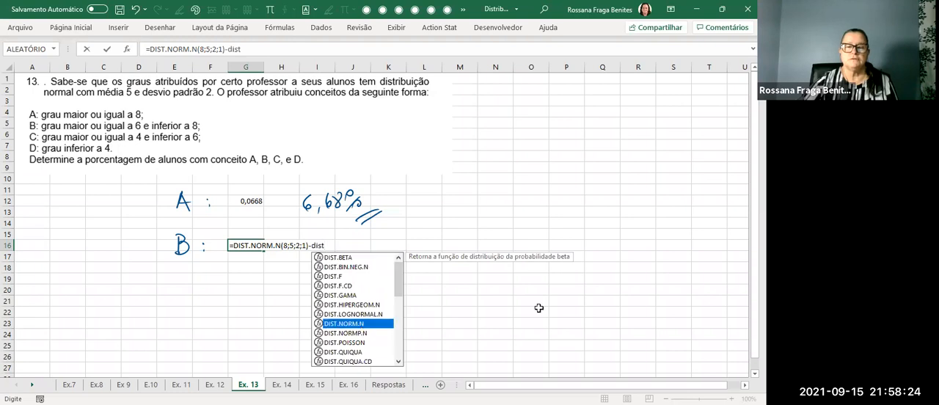
Complete the grade B formula in G16 by subtracting DIST.NORM.N(6;5;2;1).
key(Tab)
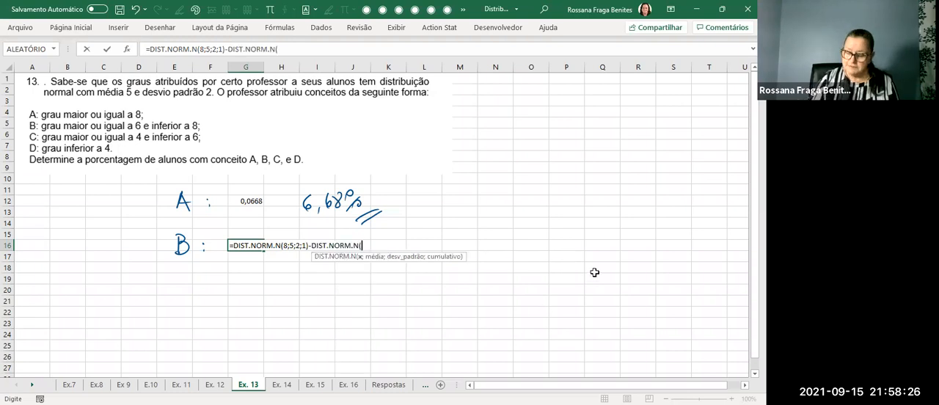
text(6;5)
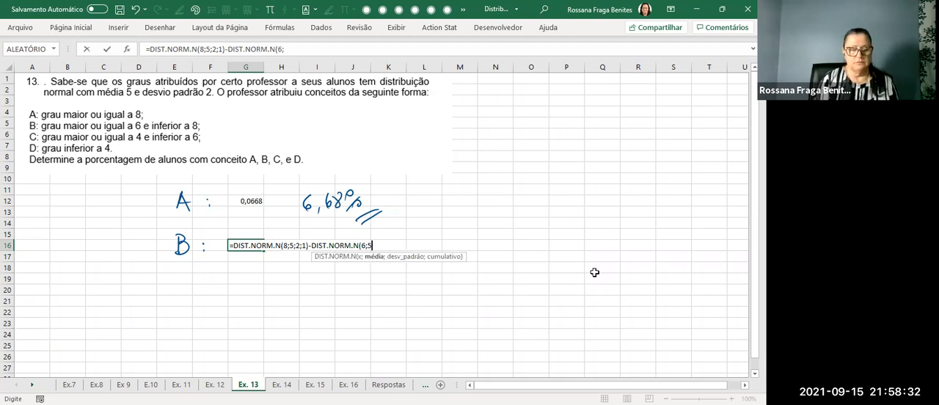
text(;2;1))
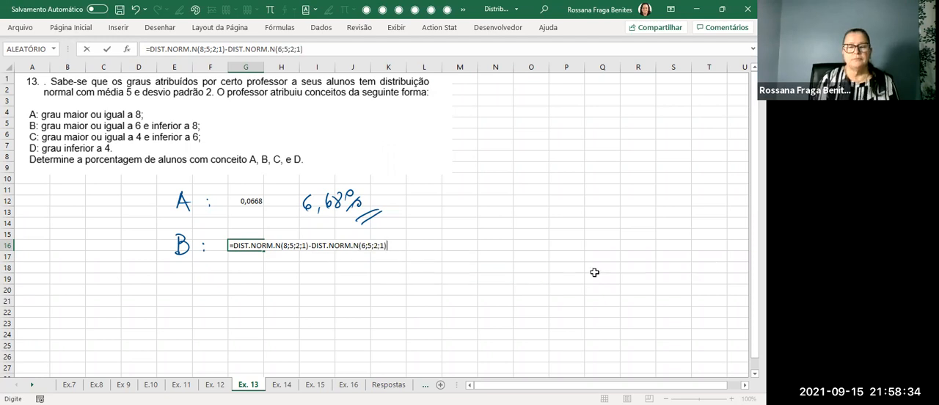
key(Return)
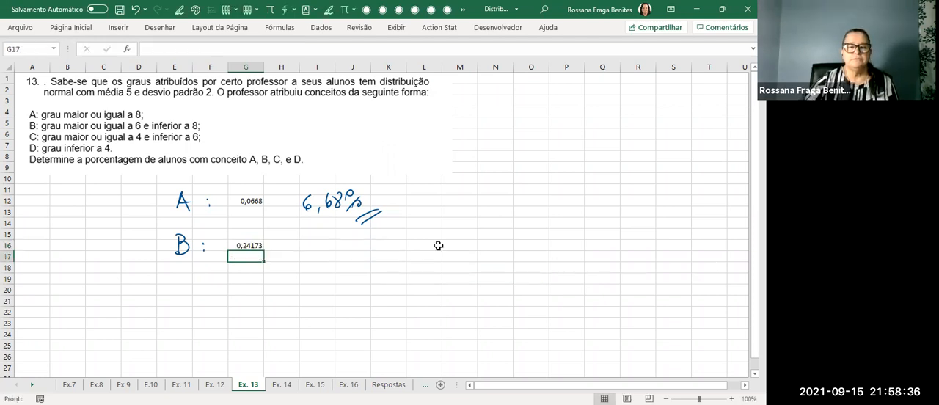
Enter =FÓRMULATEXTO(G12) in cell G13 to show the grade A formula as text.
click(258, 214)
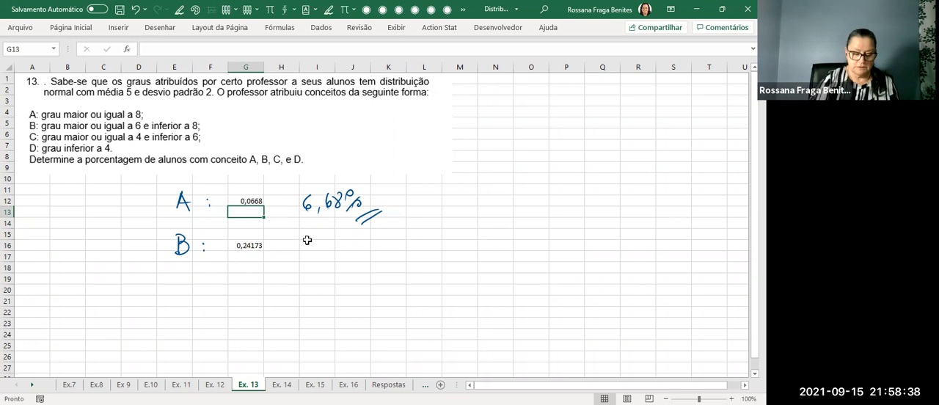
text(=)
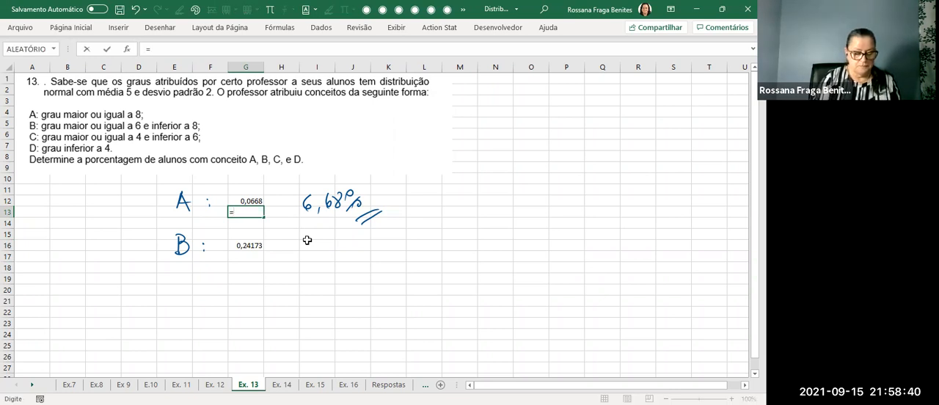
text(fór)
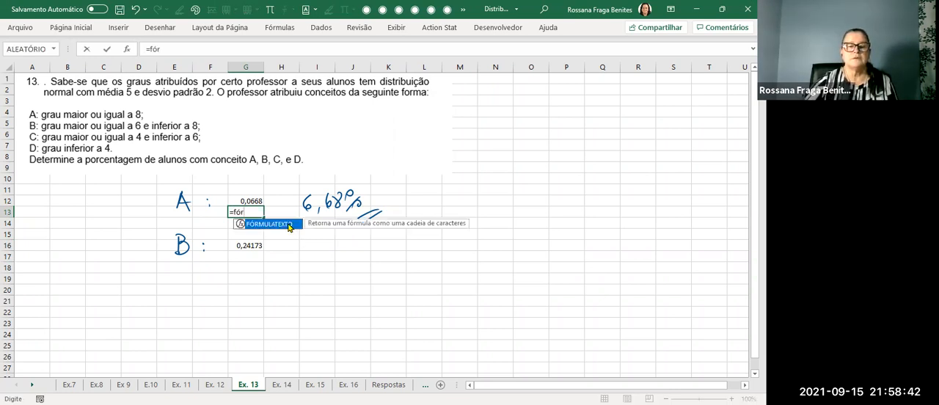
key(Tab)
click(256, 201)
key(Return)
Copy the FÓRMULATEXTO formula from G13 to G17 below the grade B probability.
click(245, 212)
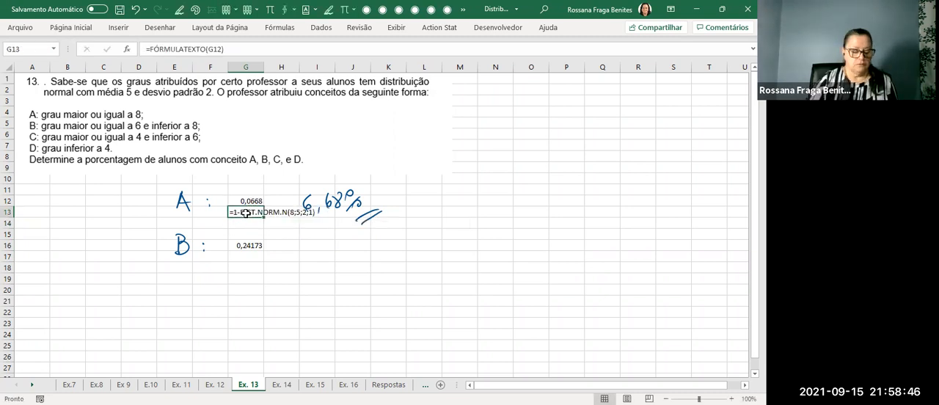
key(ctrl+c)
click(244, 257)
key(Return)
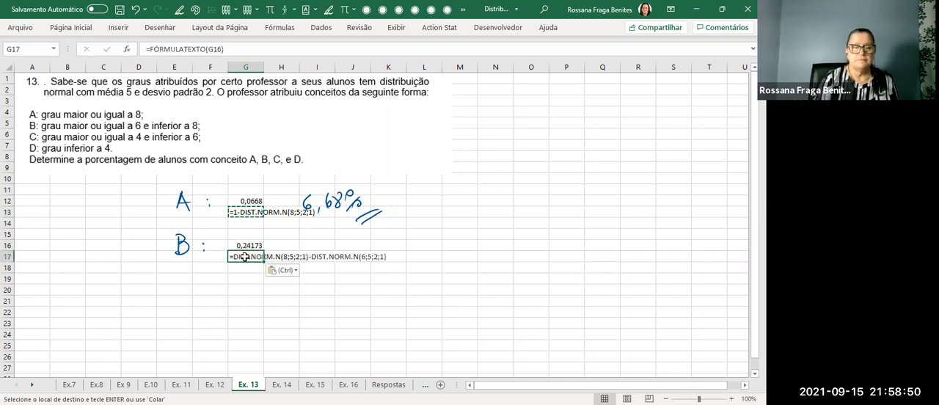
Handwrite the label "C :" around row 20, below the "B :" label.
click(522, 235)
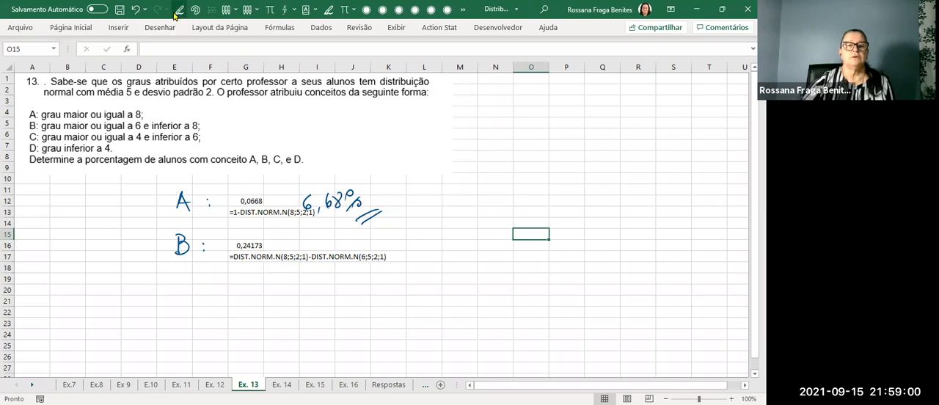
drag(188, 283, 192, 295)
click(209, 297)
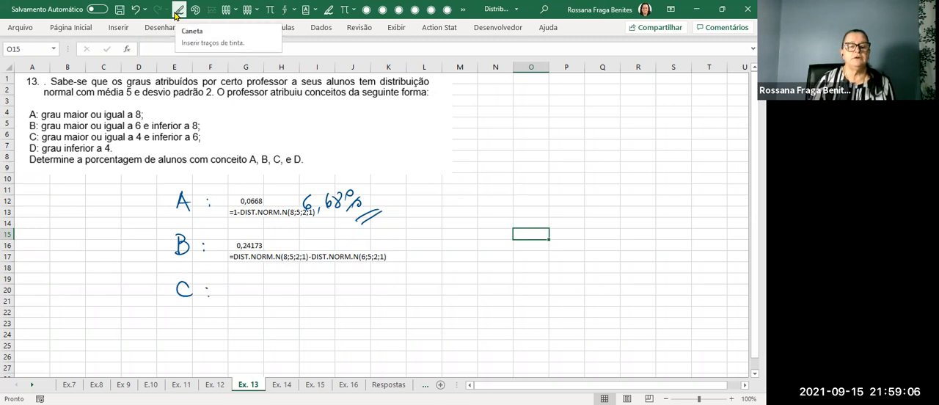
click(177, 11)
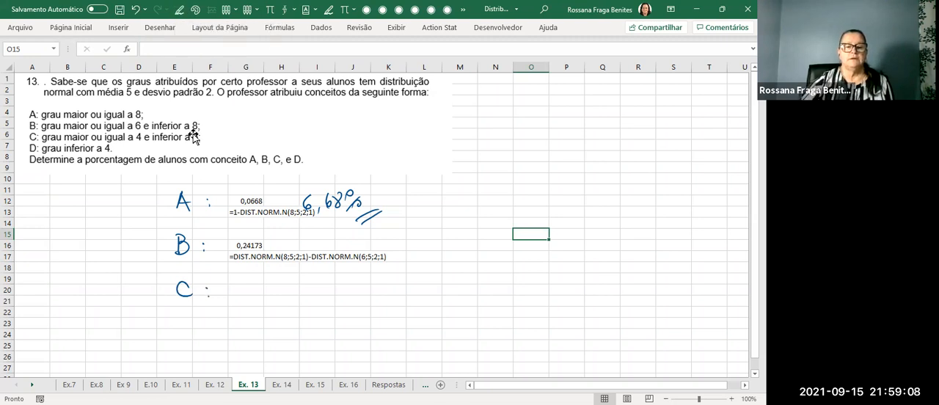
Copy the grade B result and formula text from G16:K17 to G20 beside the "C :" label.
mouse_move(248, 244)
mouse_down()
mouse_move(378, 241)
mouse_move(392, 257)
mouse_up()
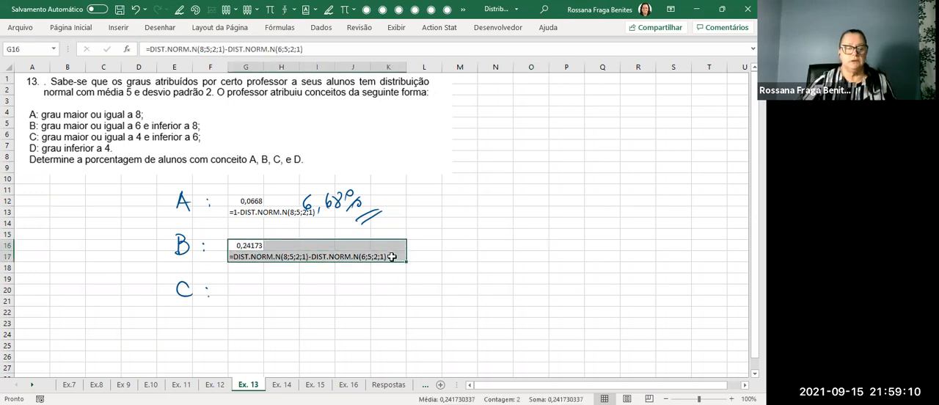
key(ctrl+c)
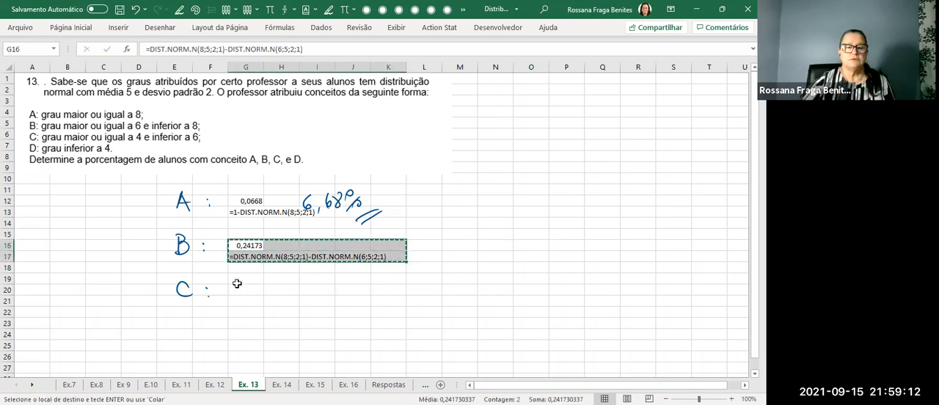
click(244, 289)
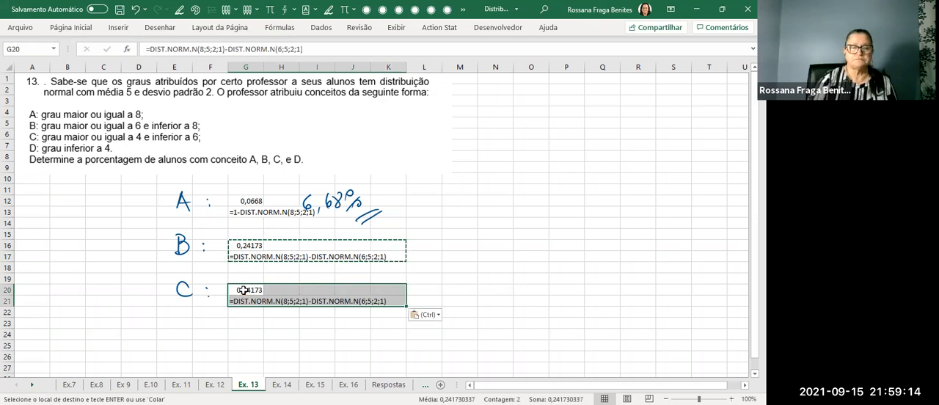
Change the formula in G20 to =DIST.NORM.N(6;5;2;1)-DIST.NORM.N(4;5;2;1) for grade C.
click(243, 290)
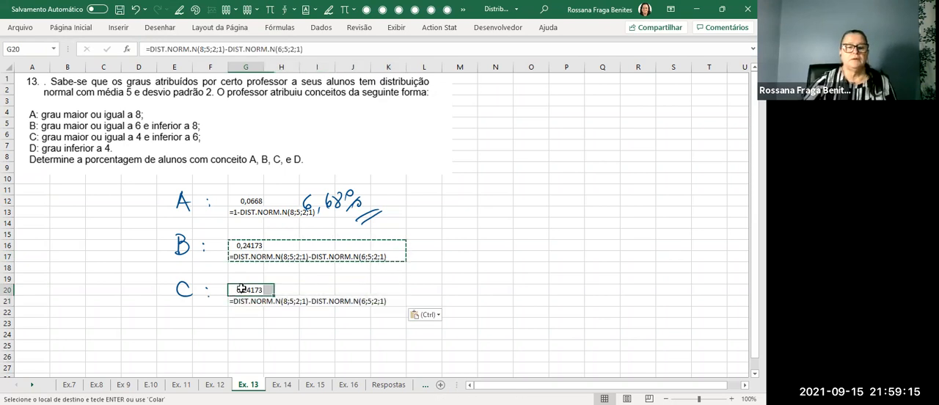
click(204, 49)
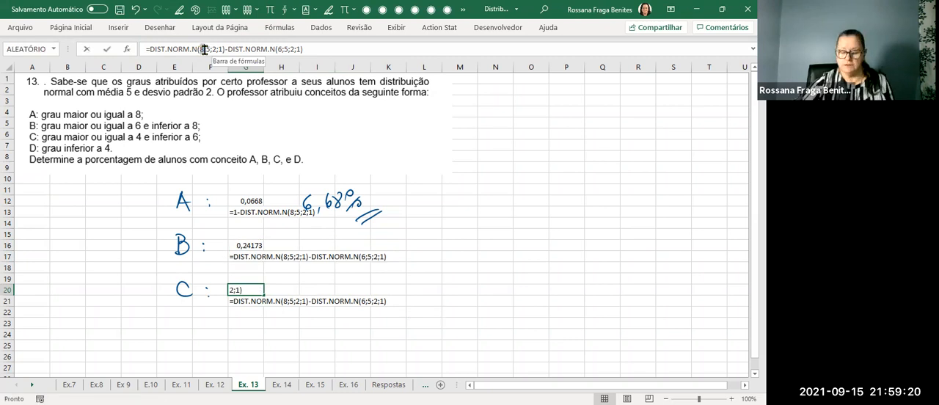
key(BackSpace)
text(6)
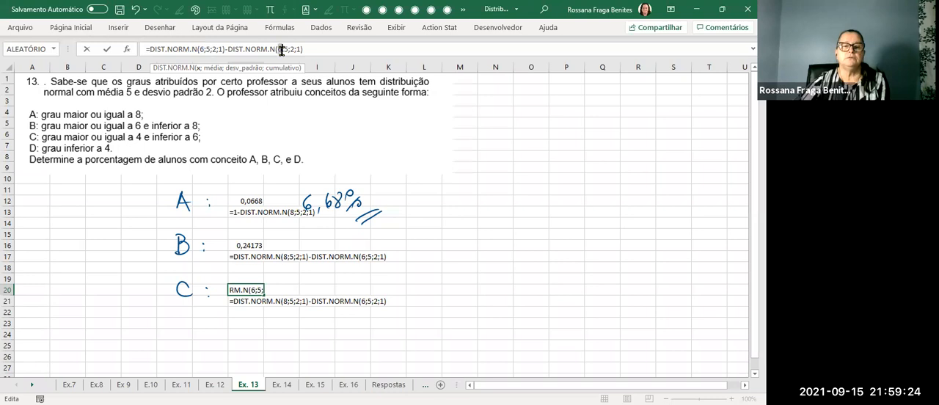
double_click(279, 49)
text(4)
key(Return)
Reduce the grade C probability in G20 to four decimal places.
click(250, 289)
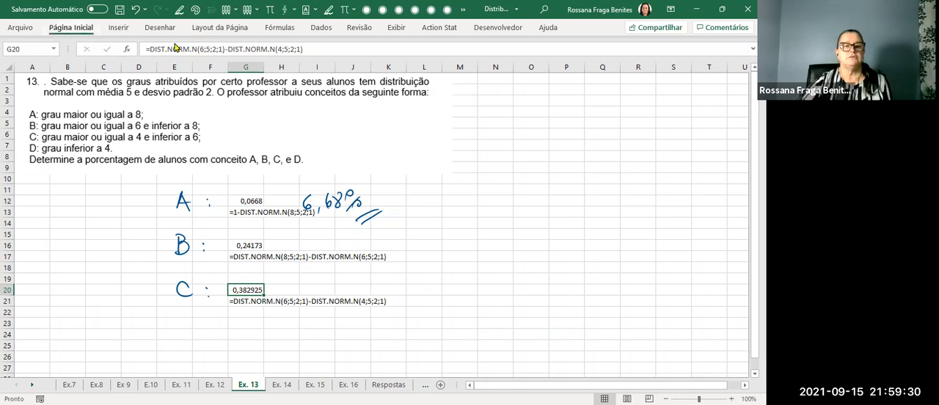
click(68, 28)
click(375, 70)
click(376, 71)
scroll(416, 239, down, 2)
scroll(416, 239, up, 2)
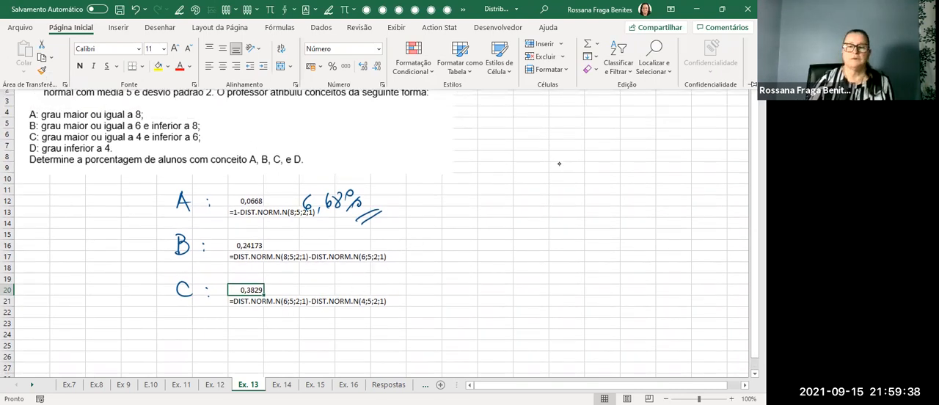
Handwrite the label "D:" around column M, row 12, and copy the grade A cells G12:I13 to O12 beside it.
drag(466, 195, 468, 213)
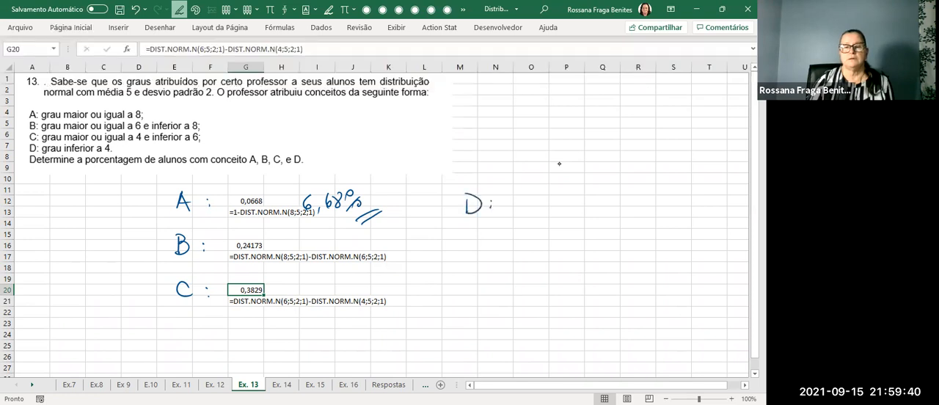
click(519, 203)
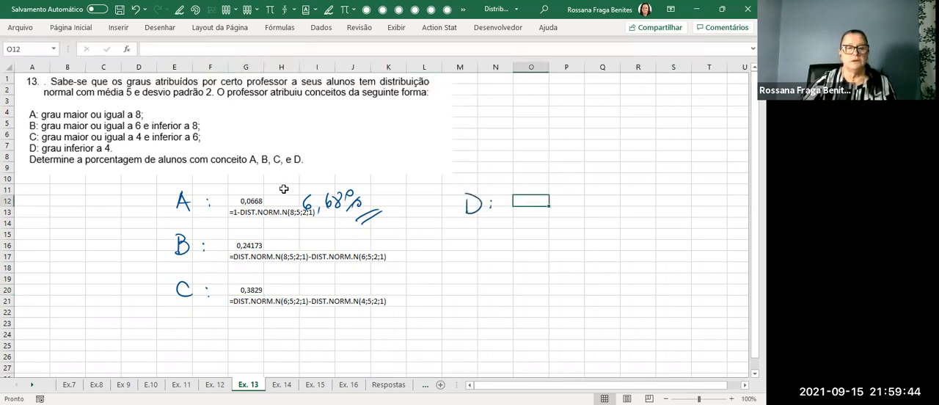
click(240, 200)
key(ctrl+c)
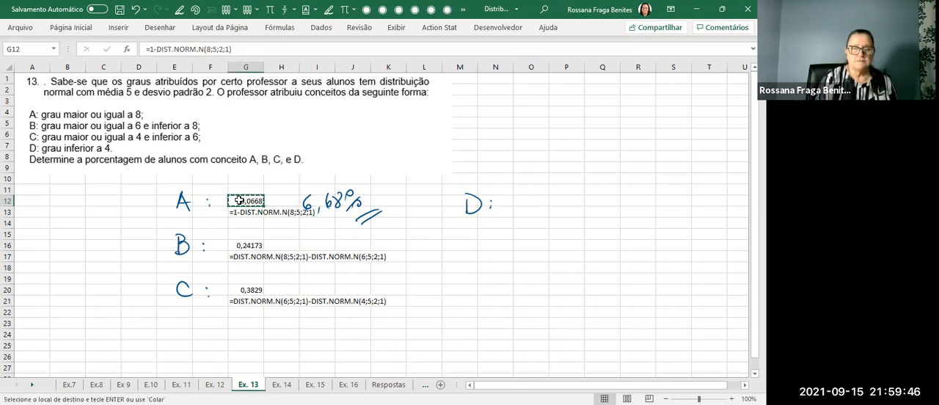
drag(246, 200, 307, 218)
key(ctrl+c)
click(529, 203)
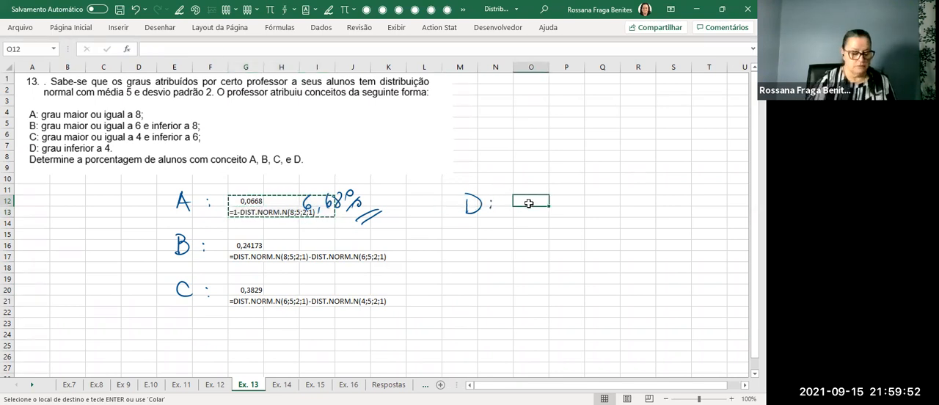
key(ctrl+v)
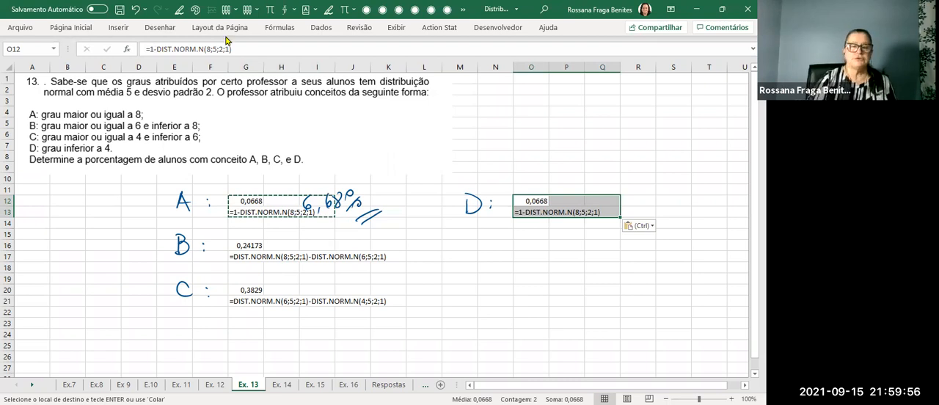
Change the grade D formula in O12 to =DIST.NORM.N(4;5;2;1).
key(BackSpace)
key(BackSpace)
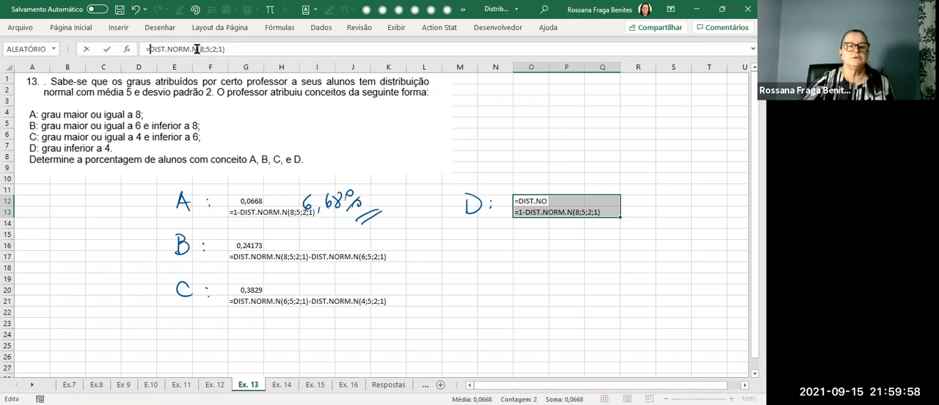
click(198, 50)
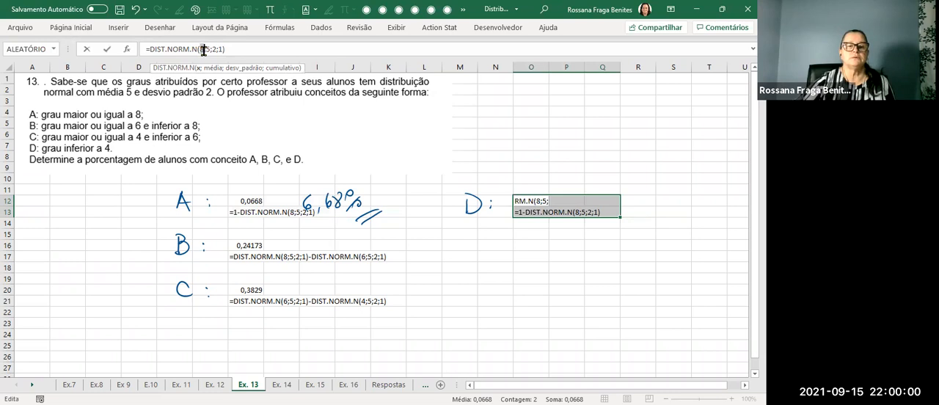
key(BackSpace)
text(4)
key(Return)
click(643, 257)
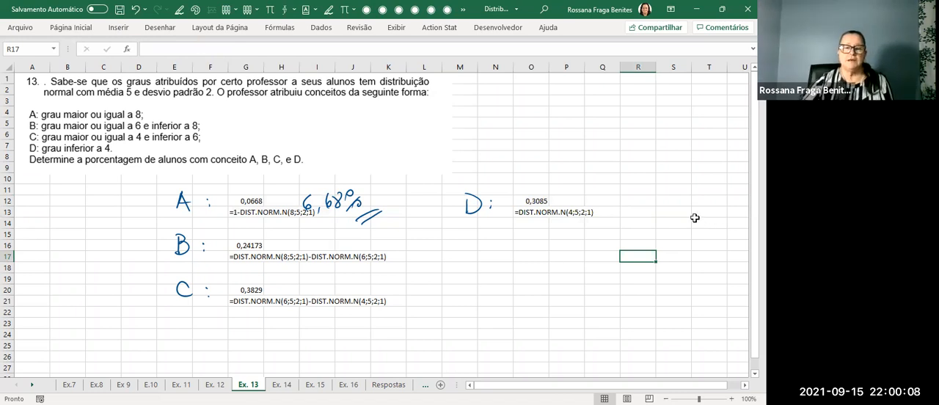
Add the four grade probabilities in M17 with =G12+G16+G20+O12 as a check.
click(472, 255)
text(=)
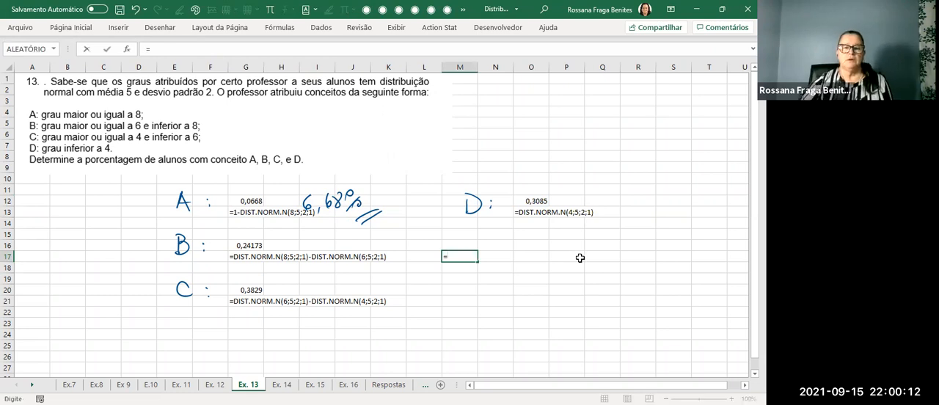
click(248, 201)
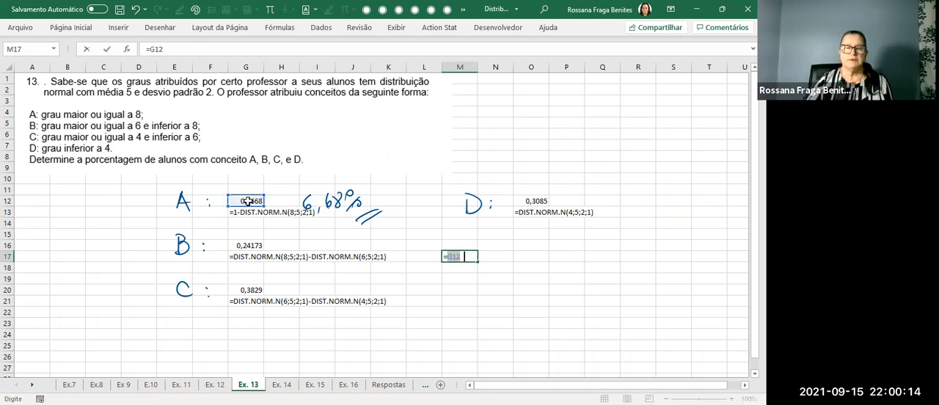
text(+)
click(253, 245)
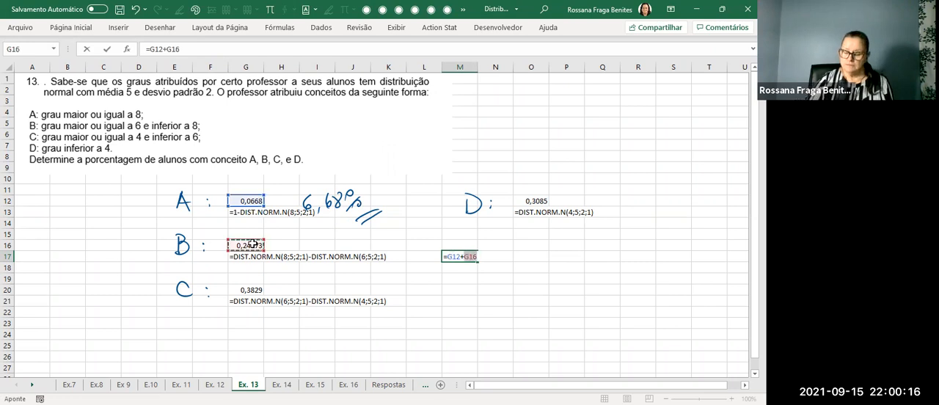
text(+)
click(247, 290)
text(+)
click(535, 200)
key(Return)
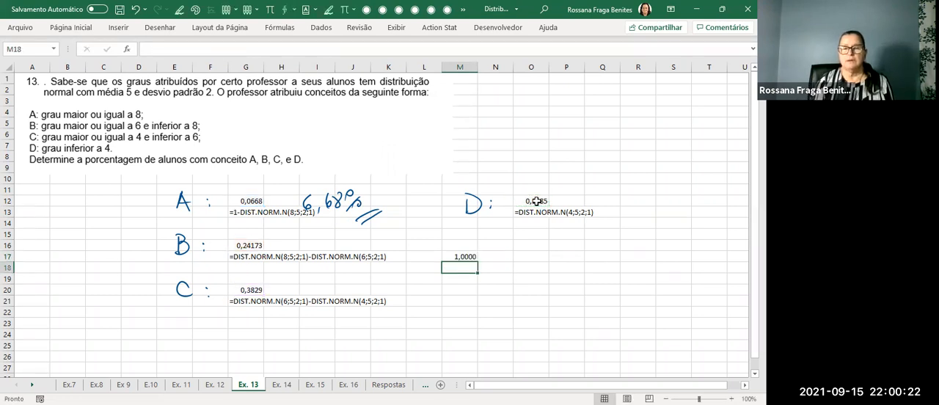
Handwrite a circled "OK" beside the probability sum in M17.
click(179, 9)
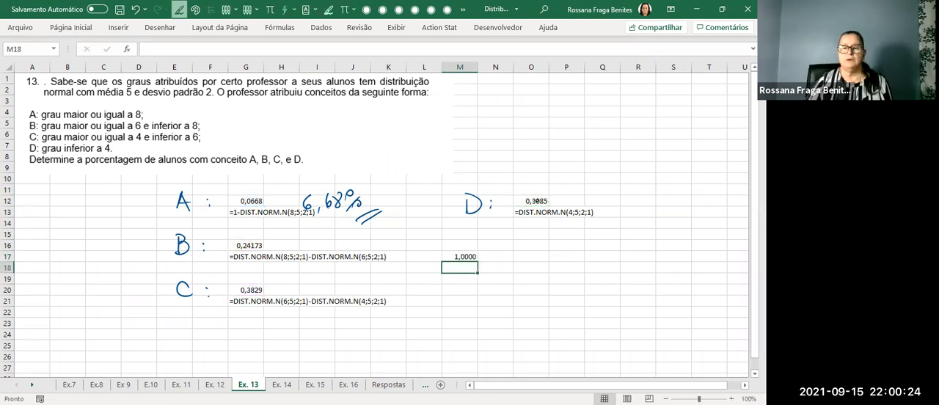
drag(508, 250, 514, 265)
mouse_move(529, 243)
mouse_down()
mouse_move(531, 261)
mouse_move(507, 277)
mouse_move(470, 272)
mouse_up()
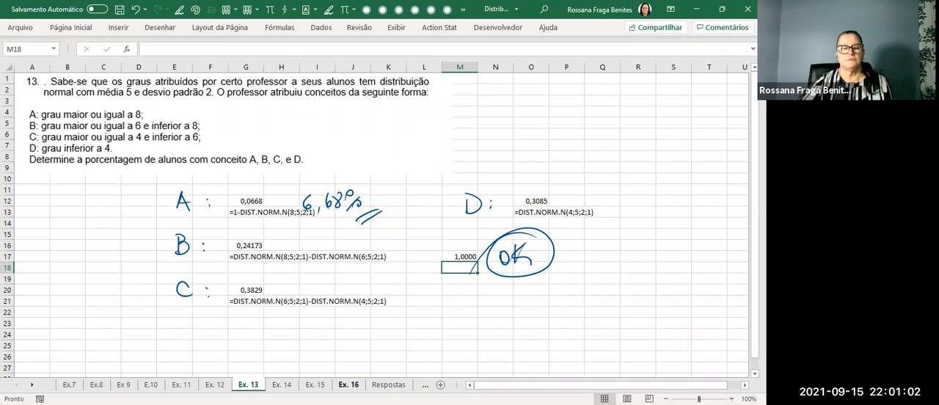
Go to the Ex. 16 sheet and handwrite "μ = 11 anos" and "σ = 2 anos" below the problem statement around row 13.
click(348, 385)
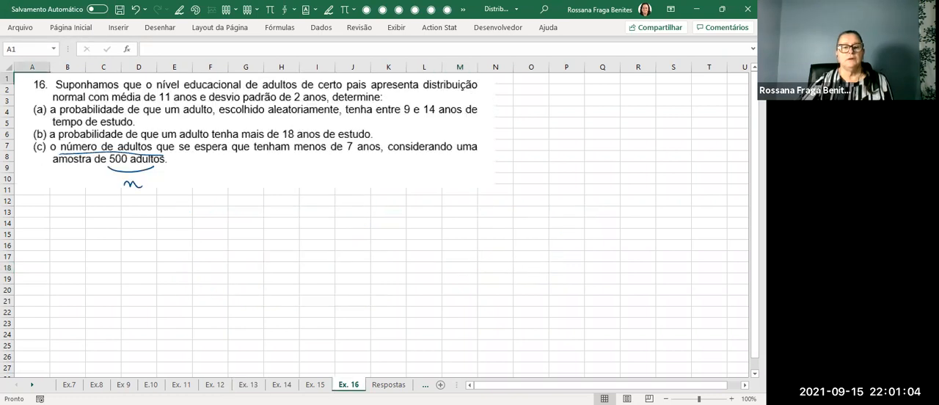
click(139, 149)
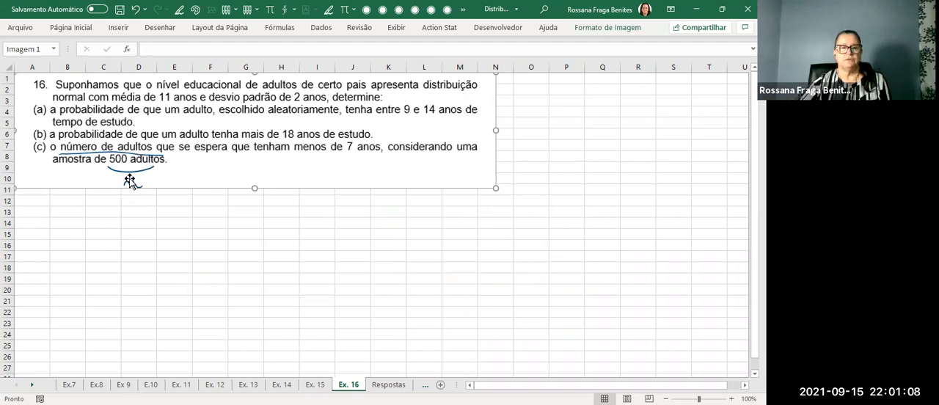
click(246, 212)
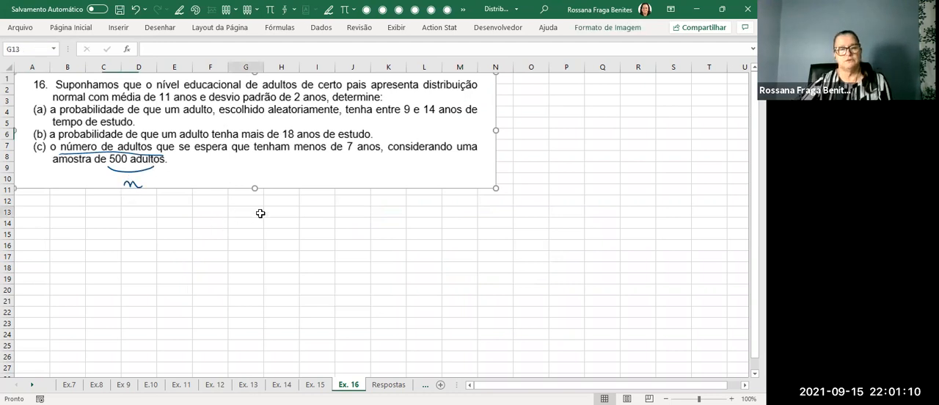
click(61, 217)
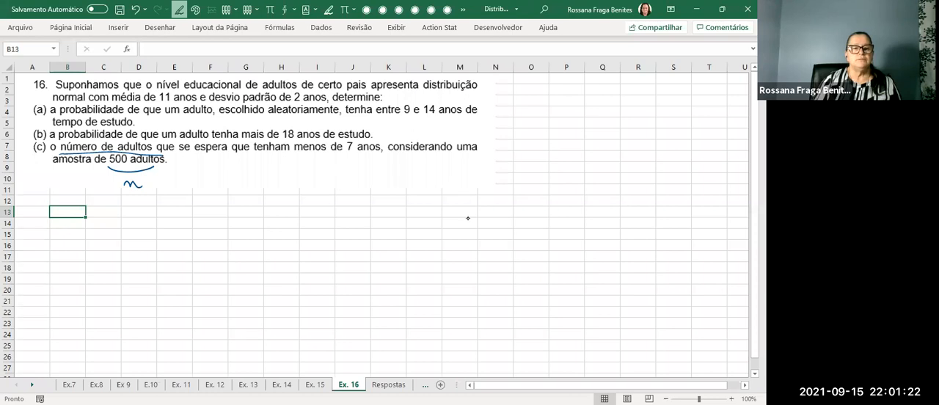
mouse_move(138, 209)
mouse_down()
mouse_move(187, 217)
mouse_move(306, 206)
mouse_move(413, 216)
mouse_up()
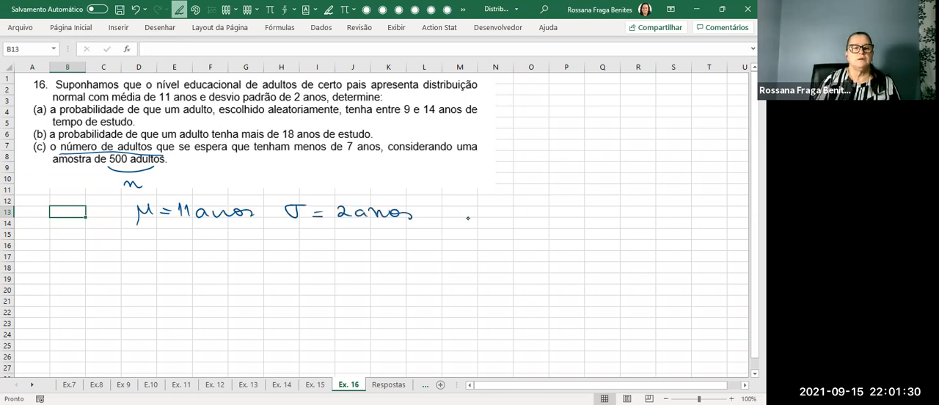
Handwrite "a) P( 9 < X < 14) =" around row 17, below the mean and standard deviation.
drag(45, 251, 51, 267)
drag(78, 243, 95, 264)
mouse_move(176, 247)
mouse_down()
mouse_move(186, 261)
mouse_move(174, 262)
mouse_move(209, 261)
mouse_up()
drag(136, 250, 128, 263)
mouse_move(225, 249)
mouse_down()
mouse_move(227, 262)
mouse_move(242, 257)
mouse_up()
mouse_move(239, 248)
mouse_down()
mouse_move(248, 262)
mouse_move(279, 253)
mouse_up()
drag(270, 257, 281, 257)
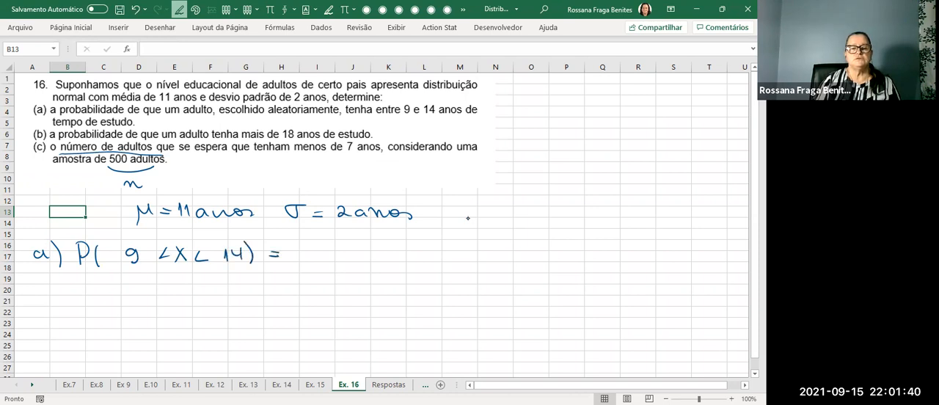
key(Escape)
Handwrite "b) P( X > 18)" around row 22, below item a.
scroll(468, 220, down, 1)
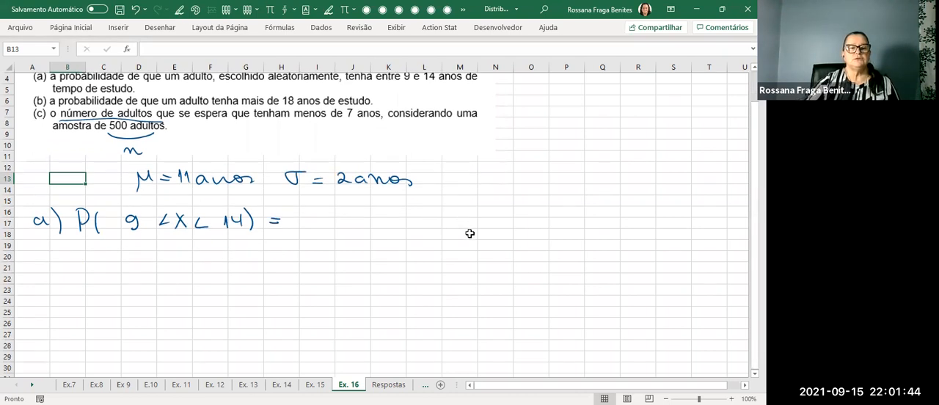
drag(42, 278, 44, 285)
mouse_move(51, 269)
mouse_down()
mouse_move(52, 292)
mouse_move(76, 279)
mouse_up()
mouse_move(95, 267)
mouse_down()
mouse_move(94, 285)
mouse_move(151, 285)
mouse_up()
drag(168, 265, 168, 289)
Handwrite "c) P (X < 7) =" around row 26 and add an equals sign after item b's expression.
mouse_move(52, 322)
mouse_down()
mouse_move(43, 327)
mouse_move(52, 332)
mouse_up()
drag(53, 316, 56, 334)
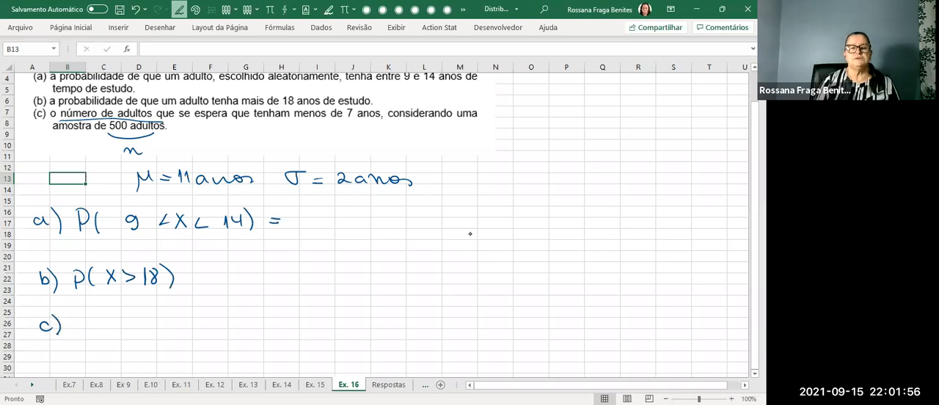
drag(79, 314, 78, 331)
mouse_move(74, 314)
mouse_down()
mouse_move(86, 313)
mouse_move(79, 322)
mouse_up()
mouse_move(102, 309)
mouse_down()
mouse_move(101, 326)
mouse_move(118, 322)
mouse_up()
mouse_move(120, 311)
mouse_down()
mouse_move(110, 323)
mouse_move(155, 313)
mouse_move(150, 323)
mouse_up()
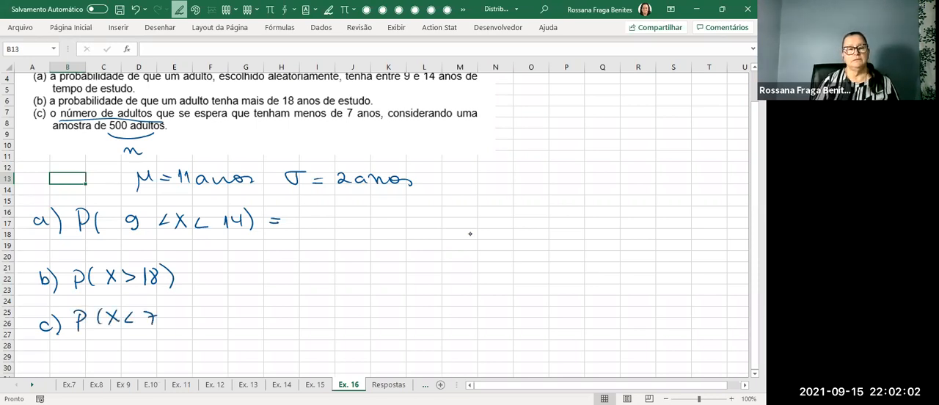
drag(164, 308, 166, 327)
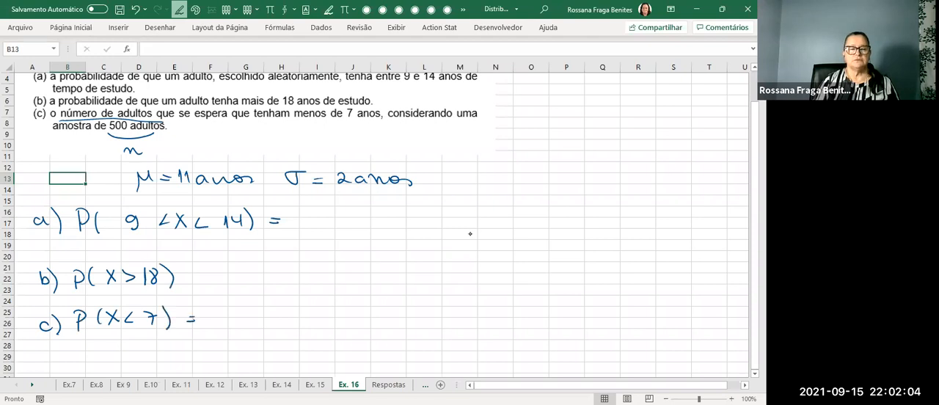
key(Escape)
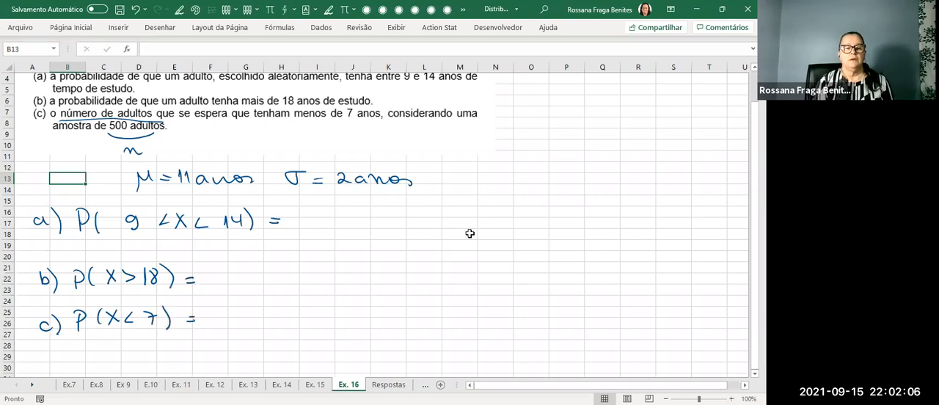
Handwrite the note "Excel" around columns K to M, rows 8 to 9, beside the problem statement.
mouse_move(389, 125)
mouse_down()
mouse_move(391, 142)
mouse_move(418, 141)
mouse_up()
drag(423, 136, 456, 141)
Enter =DIST.NORM.N(14;11;2;1)-DIST.NORM.N(9;11;2;1) in I17 beside item a.
click(324, 223)
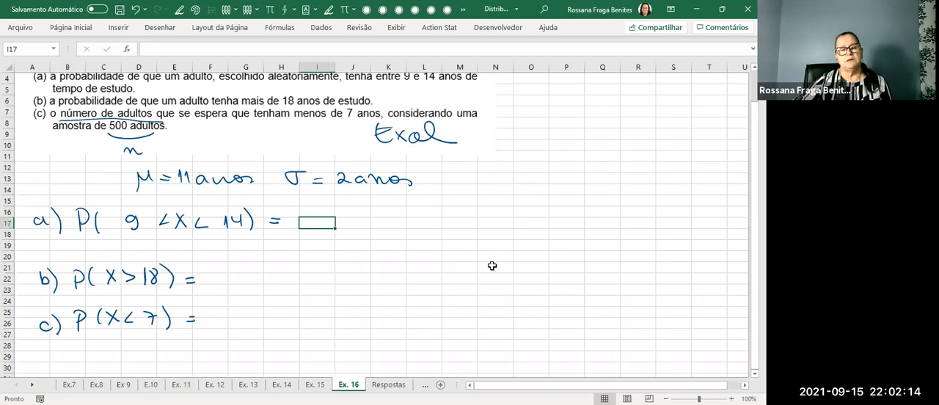
text(=)
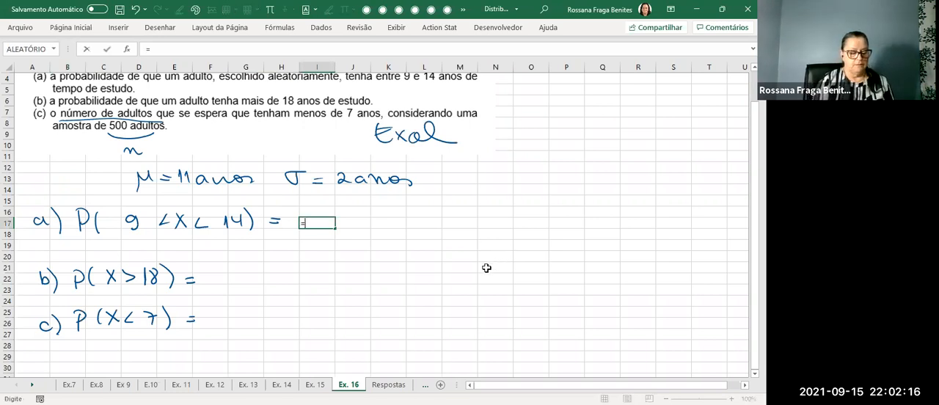
text(disr)
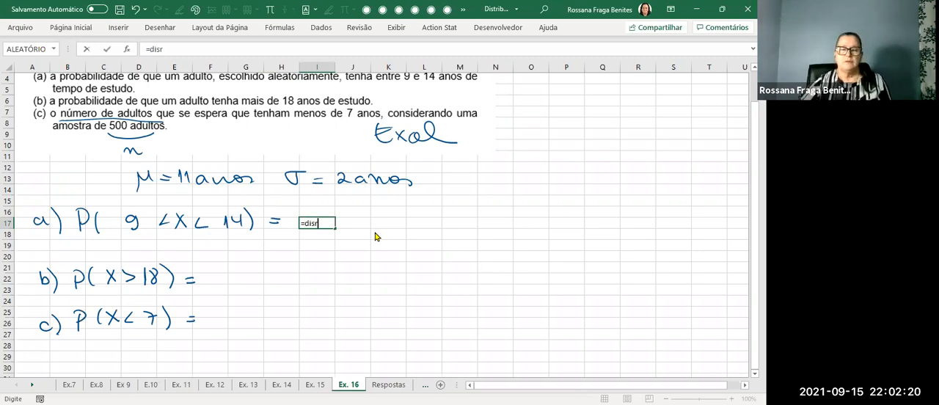
key(BackSpace)
text(t)
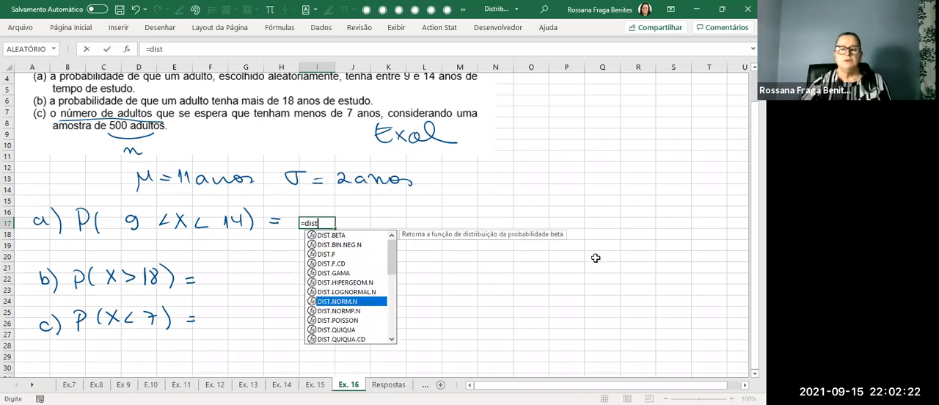
key(Tab)
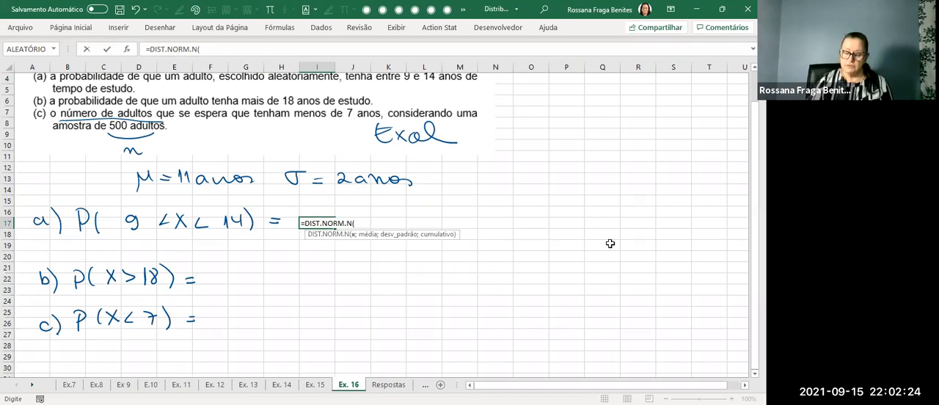
text(14;)
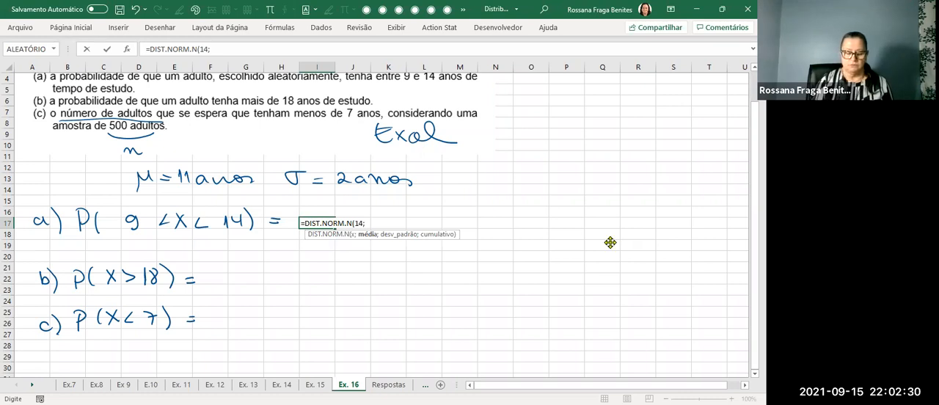
text(11;2;1)-)
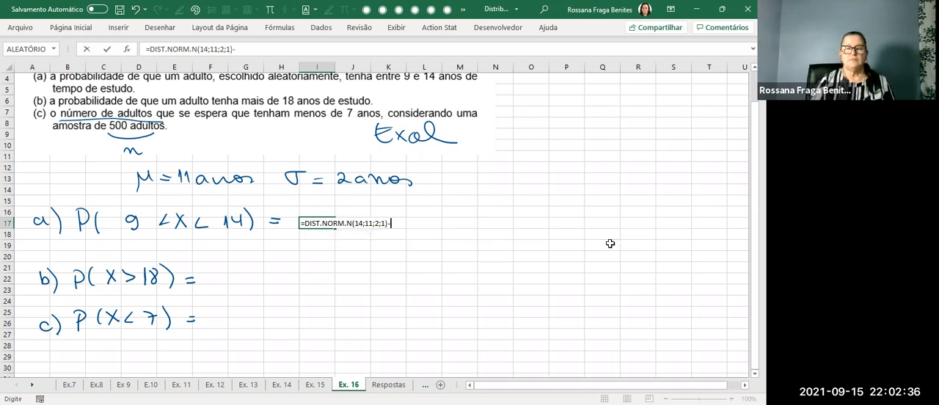
text(dist)
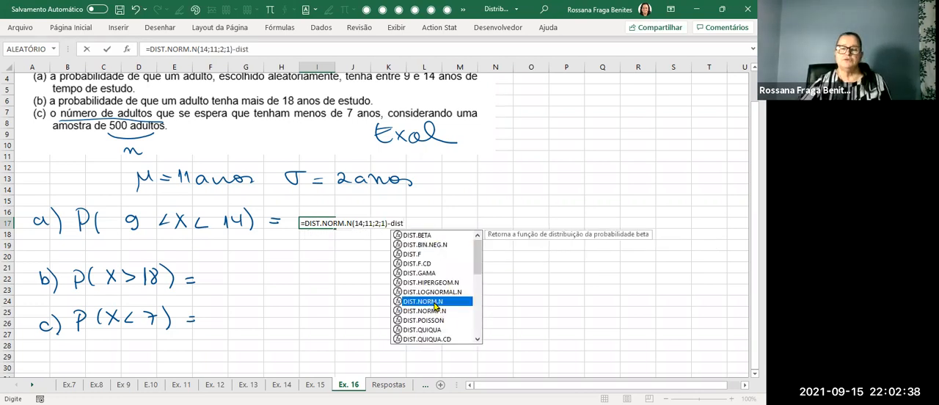
key(Tab)
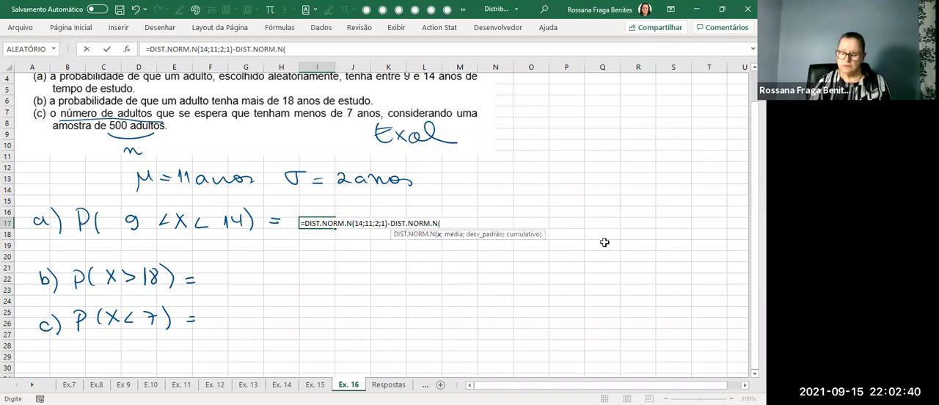
text(9;)
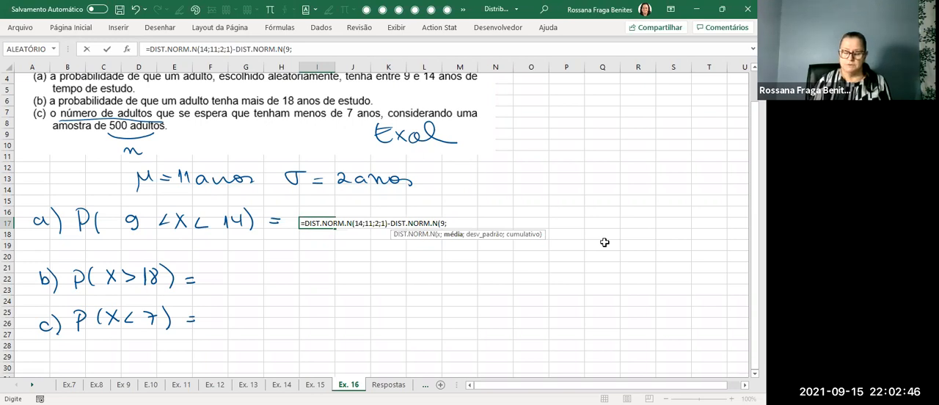
text(11;2;1)
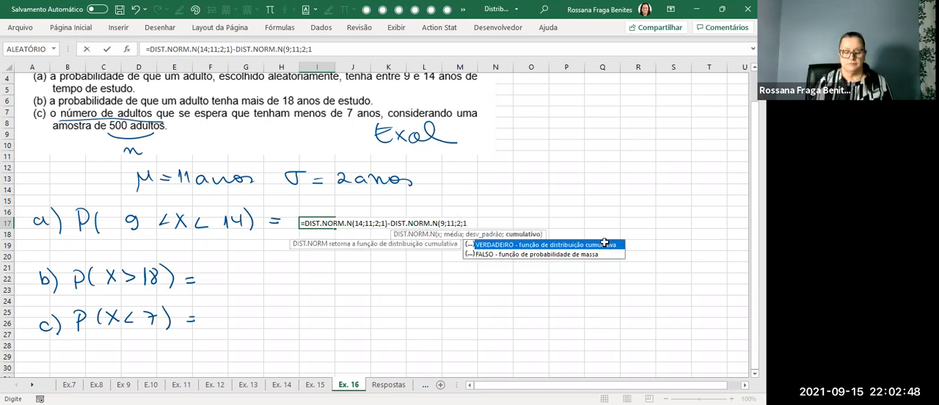
key(ctrl+Return)
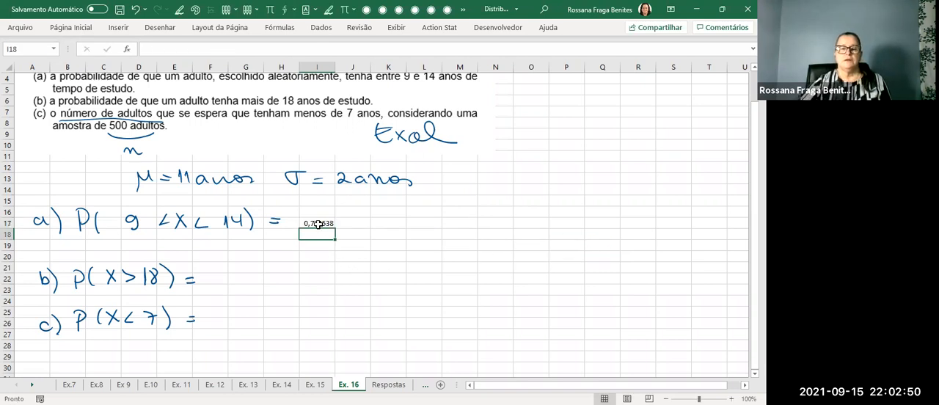
Reduce item a's probability in I17 to four decimal places.
click(81, 33)
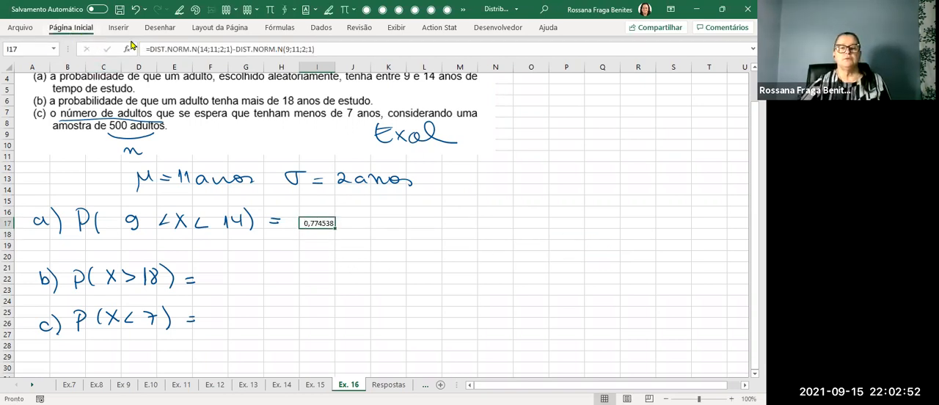
click(378, 69)
click(377, 69)
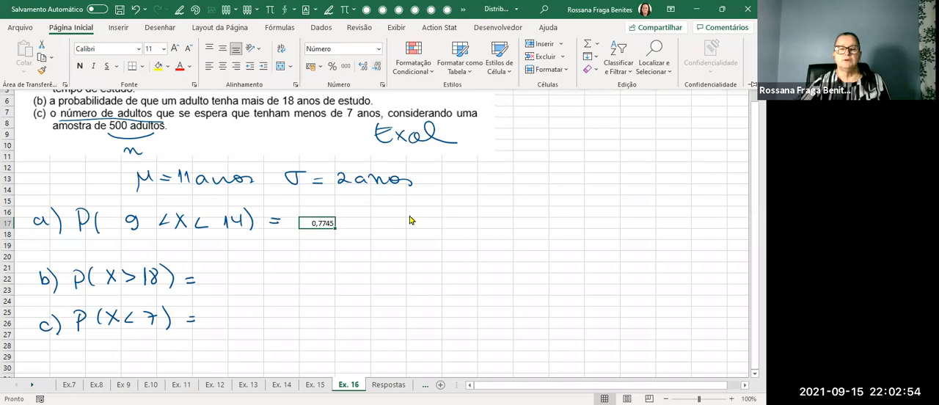
click(478, 212)
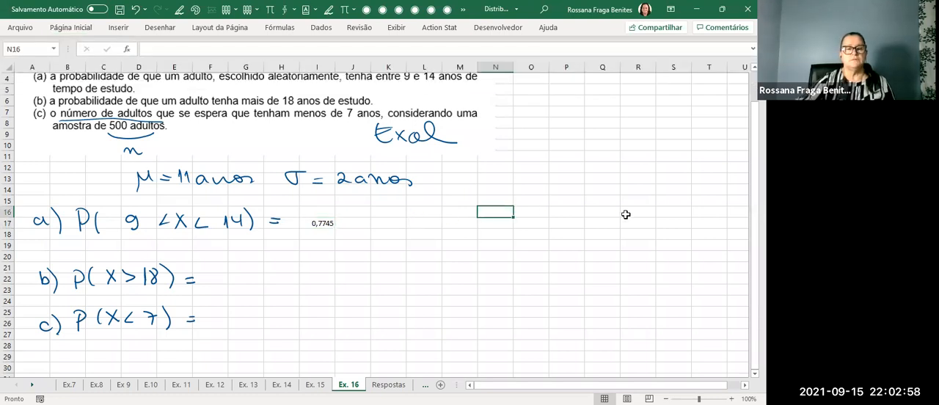
Enter =1-DIST.NORM.N(18;11;2;1) in G22 beside item b.
scroll(539, 170, up, 1)
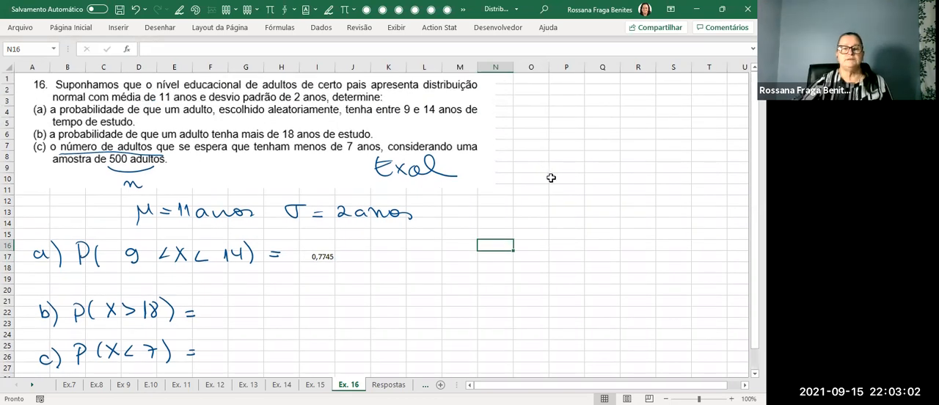
scroll(551, 178, down, 1)
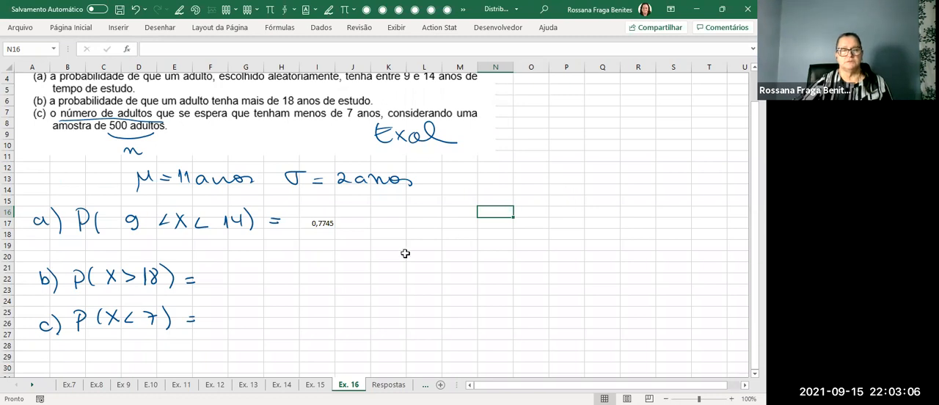
click(242, 282)
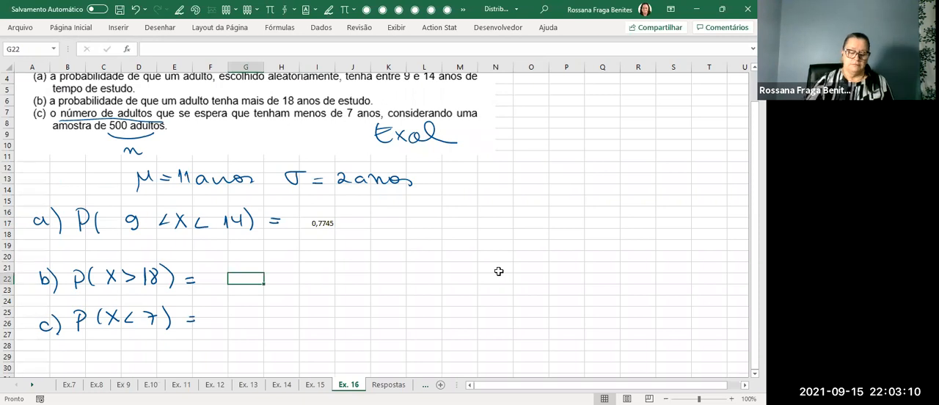
text(=1-)
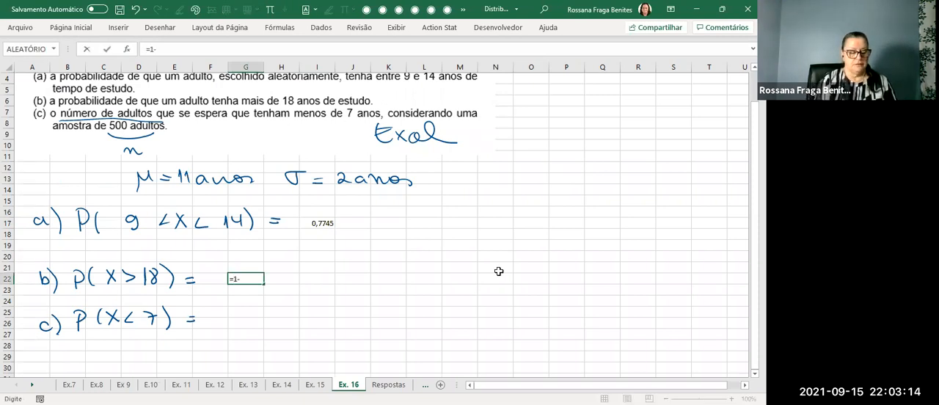
text(dist)
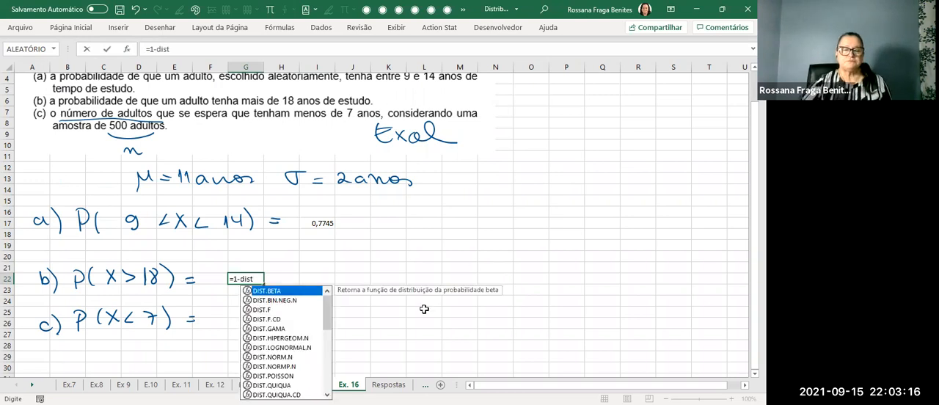
key(Tab)
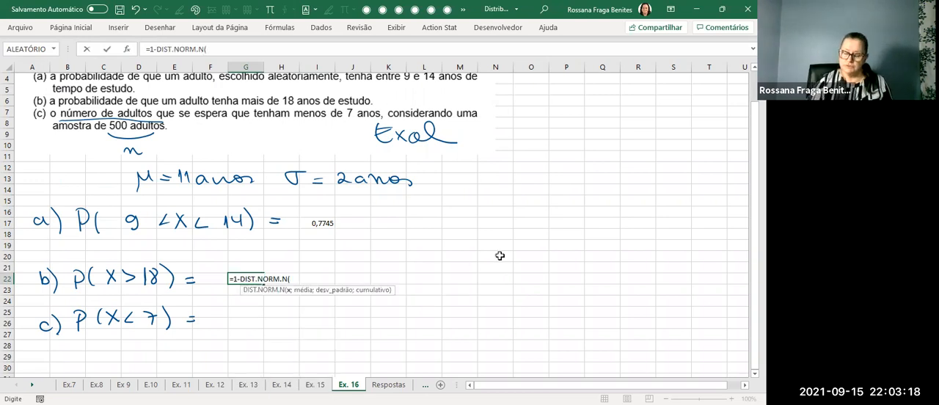
text(18;)
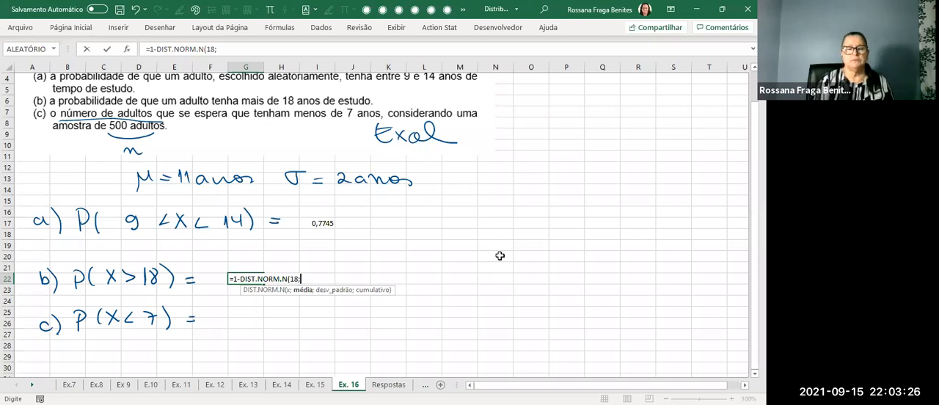
text(11;2;1))
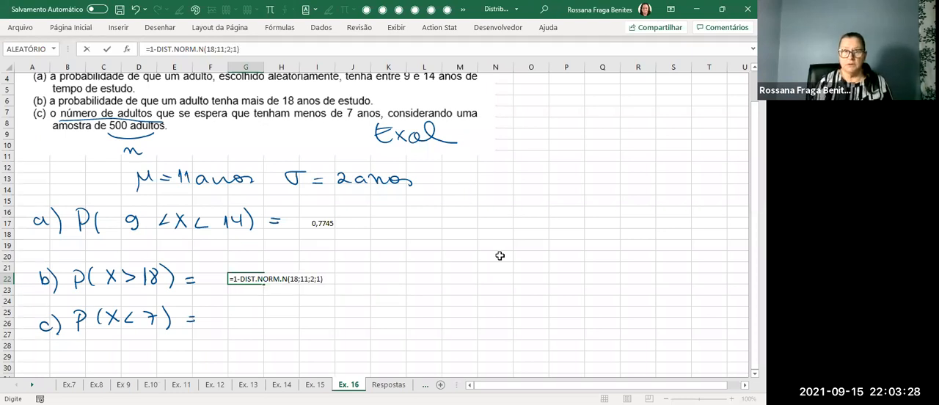
key(Return)
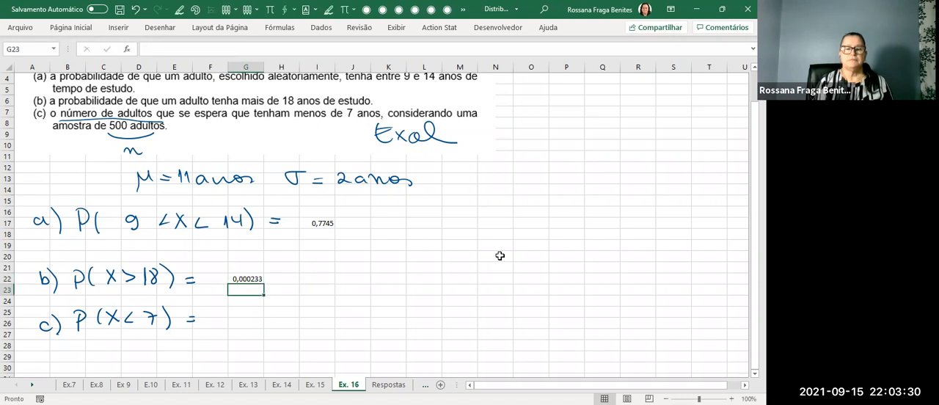
Reduce item b's probability in G22 to four decimal places.
click(251, 279)
click(71, 28)
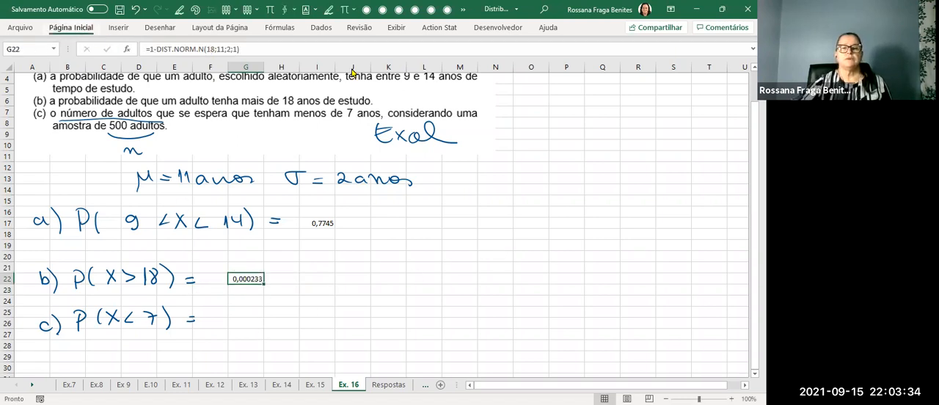
click(376, 74)
click(376, 74)
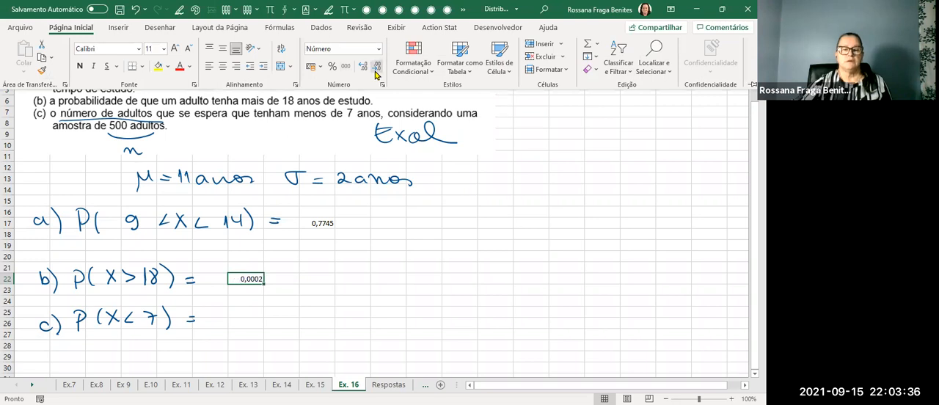
click(383, 272)
click(360, 267)
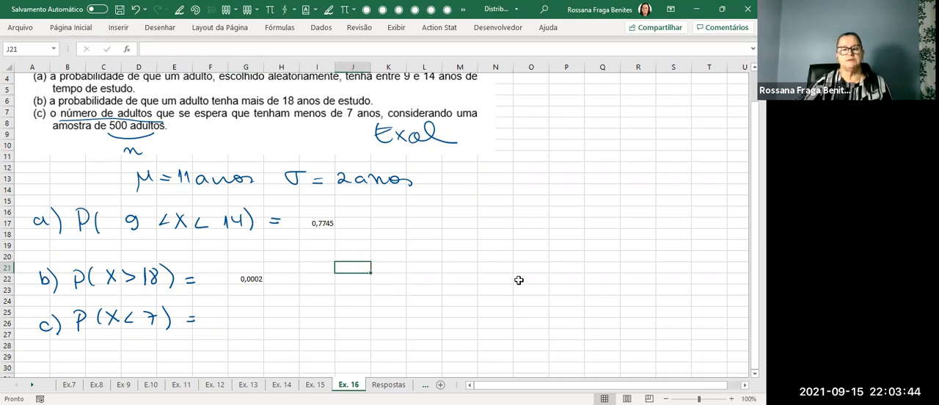
Handwrite "0,02%" around columns I to J, row 22, beside item b's probability.
key(alt+5)
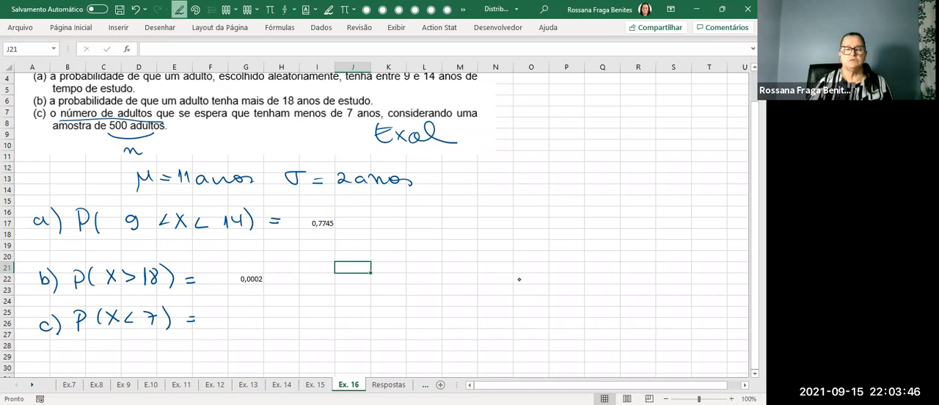
drag(314, 272, 311, 284)
drag(321, 281, 369, 289)
key(Escape)
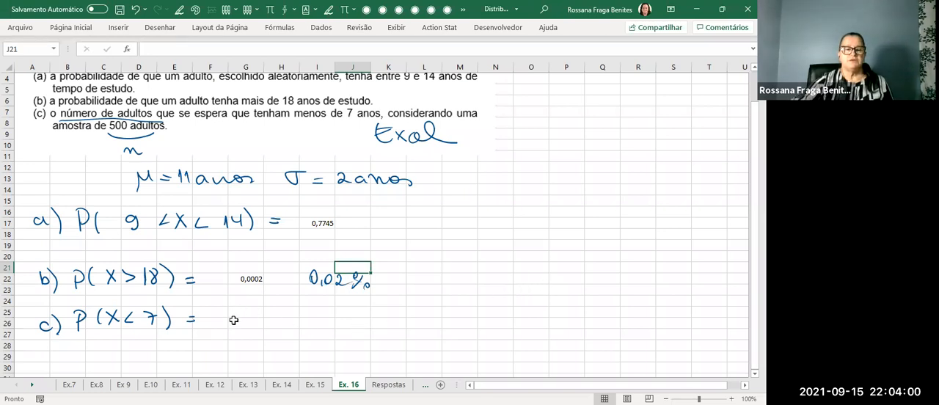
Enter =DIST.NORM.N(7;11;2;1) in G26 beside item c.
click(233, 320)
text(=)
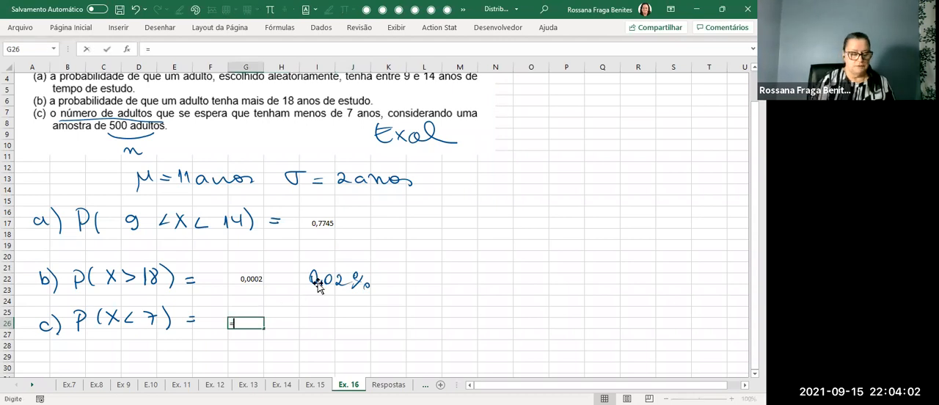
text(d)
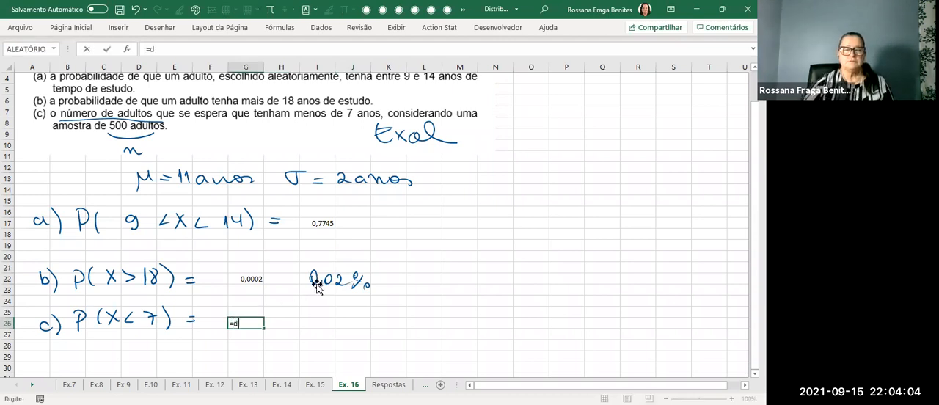
text(ist)
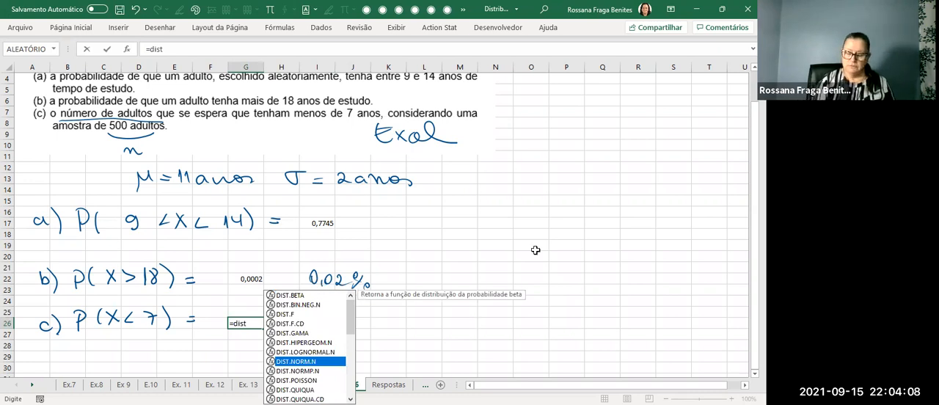
key(Tab)
text(7;)
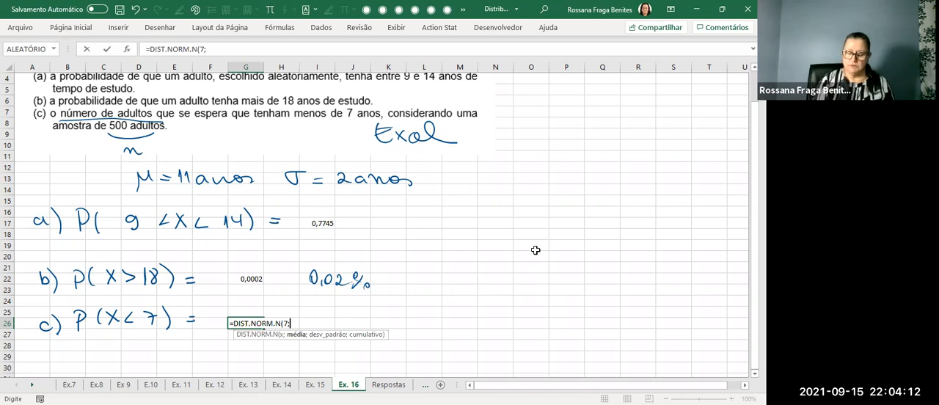
text(11;2;1)
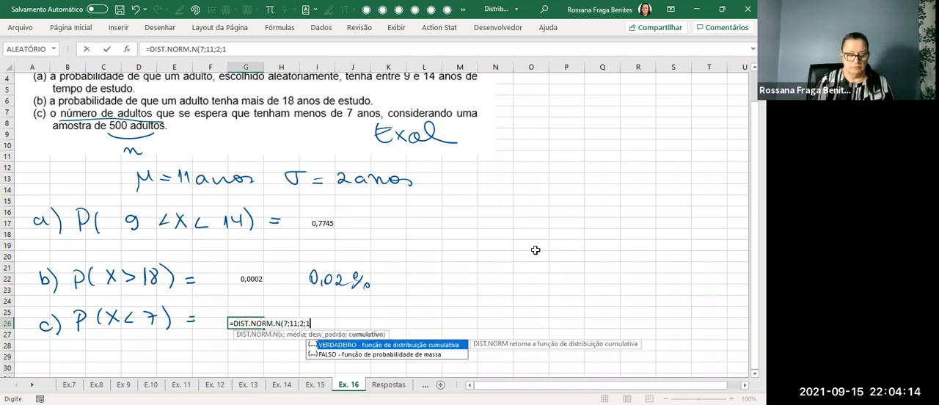
text())
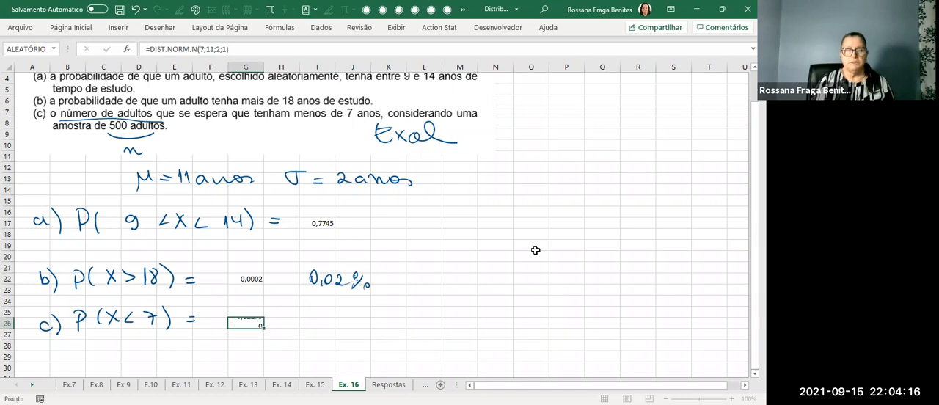
key(Return)
Reduce item c's probability in G26 to four decimal places.
scroll(434, 269, down, 1)
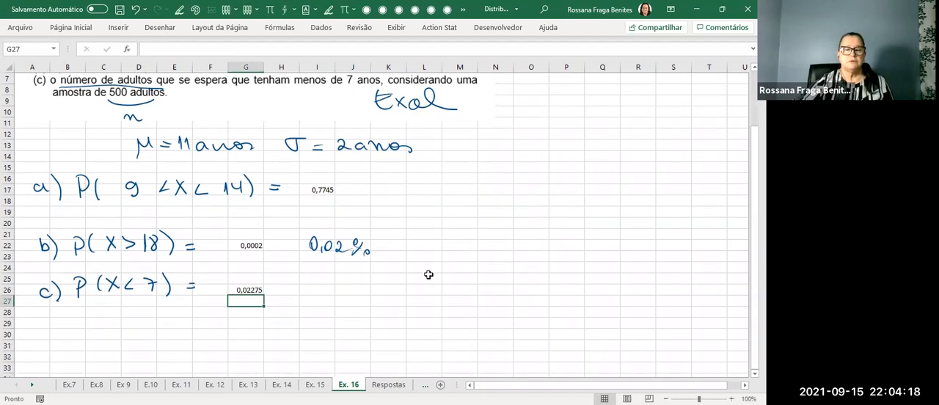
key(Up)
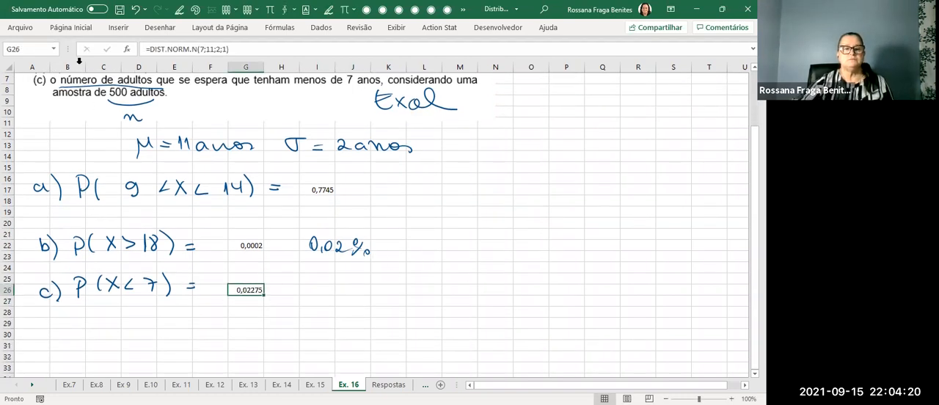
click(375, 67)
click(508, 272)
click(507, 272)
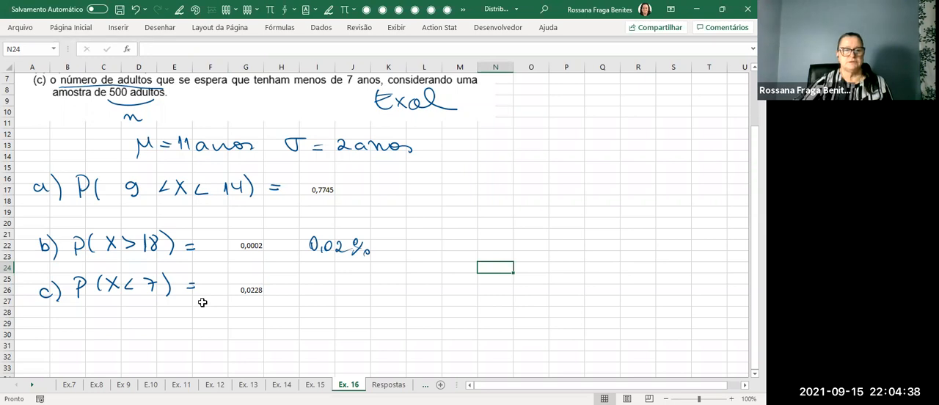
click(240, 290)
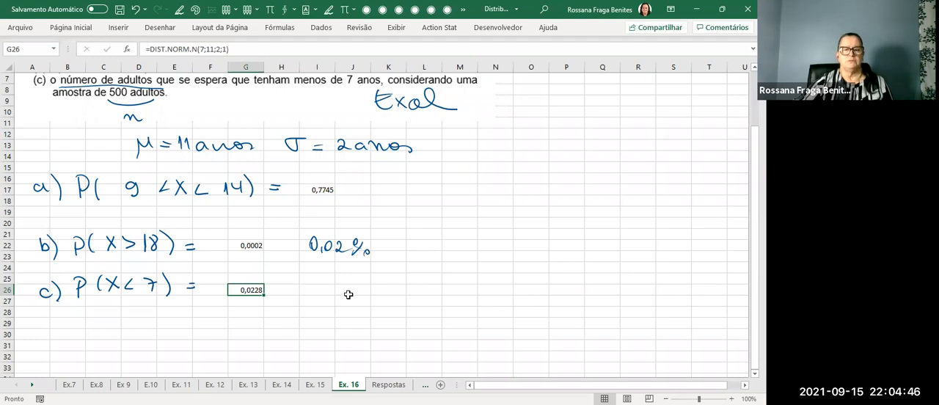
Handwrite "Z = (7 - 11)/2 = -2 → 0,0228" as a fraction working across columns M to T, rows 19 to 22.
mouse_move(461, 205)
mouse_down()
mouse_move(471, 223)
mouse_move(547, 219)
mouse_up()
drag(555, 209, 566, 220)
mouse_move(512, 228)
mouse_down()
mouse_move(564, 224)
mouse_move(540, 248)
mouse_move(548, 245)
mouse_up()
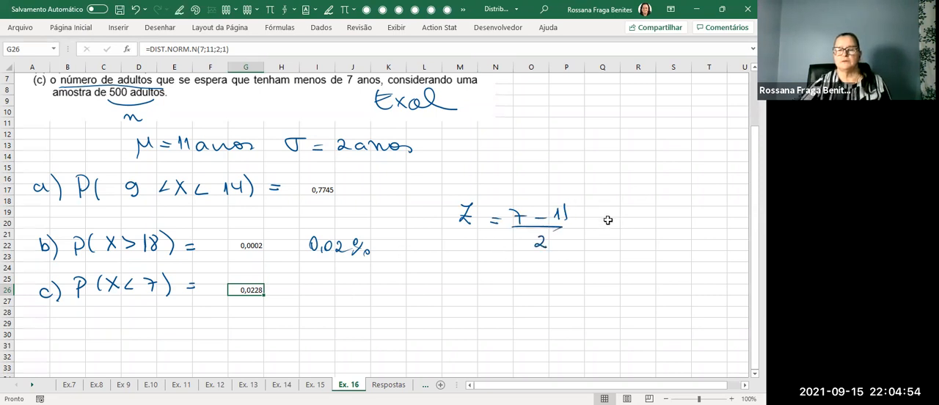
mouse_move(594, 228)
mouse_down()
mouse_move(652, 228)
mouse_move(647, 235)
mouse_move(667, 221)
mouse_up()
mouse_move(675, 229)
mouse_down()
mouse_move(685, 221)
mouse_move(716, 230)
mouse_up()
drag(724, 217, 722, 231)
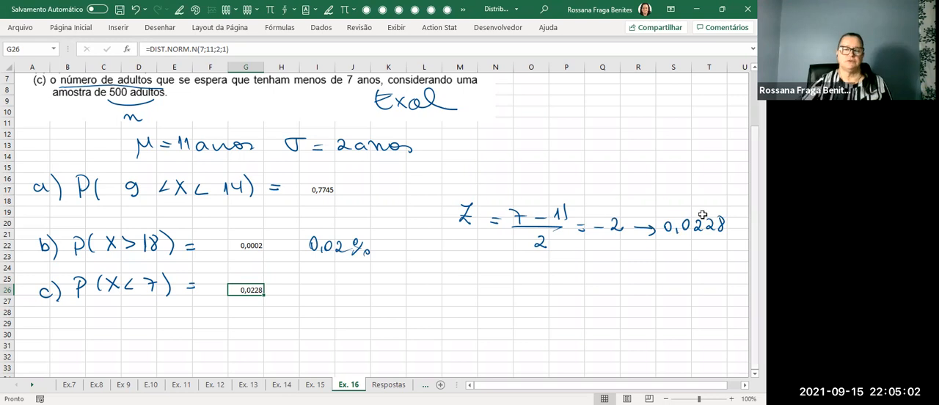
Underline "adultos" and "espera" in item c's text, and handwrite "espera-se = n x prob = 500 x 0,0228 =" from I26, ending in row 28.
click(329, 289)
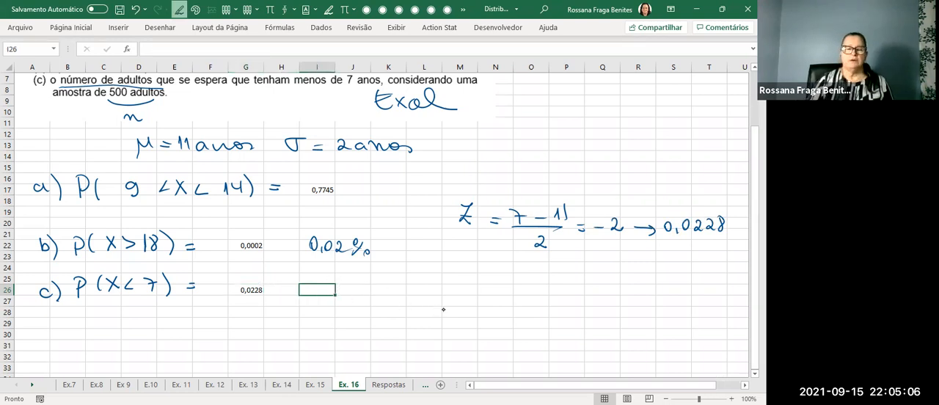
drag(142, 89, 236, 94)
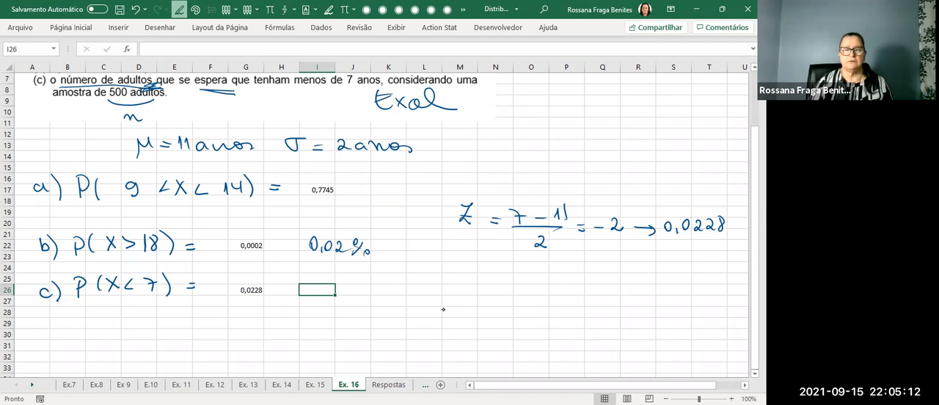
mouse_move(319, 288)
mouse_down()
mouse_move(348, 307)
mouse_move(371, 291)
mouse_move(456, 290)
mouse_up()
drag(442, 285, 507, 292)
drag(506, 281, 497, 292)
mouse_move(519, 281)
mouse_down()
mouse_move(520, 302)
mouse_move(537, 284)
mouse_move(556, 288)
mouse_up()
mouse_move(555, 275)
mouse_down()
mouse_move(559, 291)
mouse_move(571, 286)
mouse_up()
drag(563, 291, 592, 283)
mouse_move(584, 280)
mouse_down()
mouse_move(633, 291)
mouse_move(624, 293)
mouse_up()
drag(645, 279, 679, 290)
drag(683, 278, 697, 291)
drag(567, 311, 578, 311)
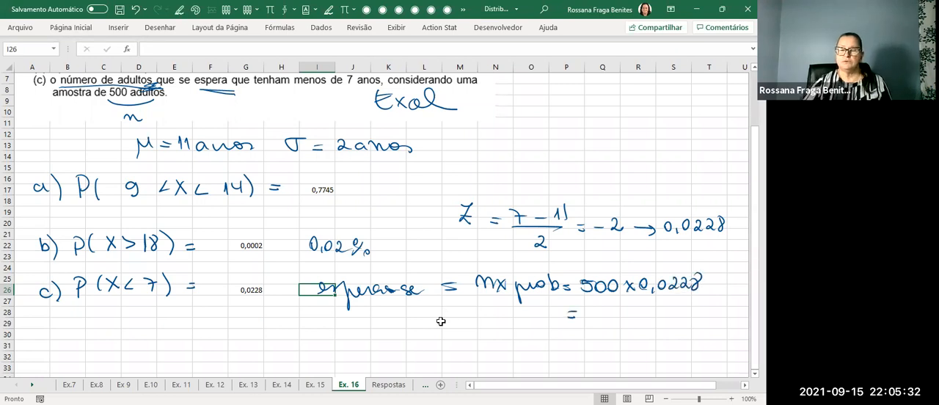
Enter =500*0,0228 in Q28 to compute item c's expected number of adults.
click(613, 312)
text(=)
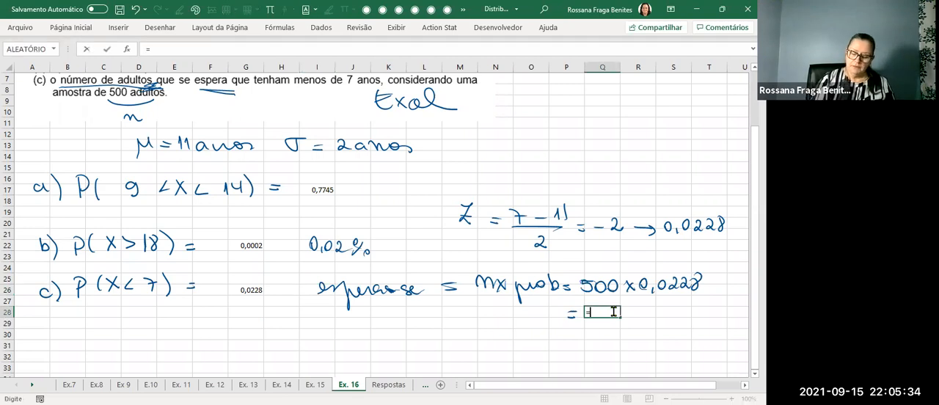
text(500*)
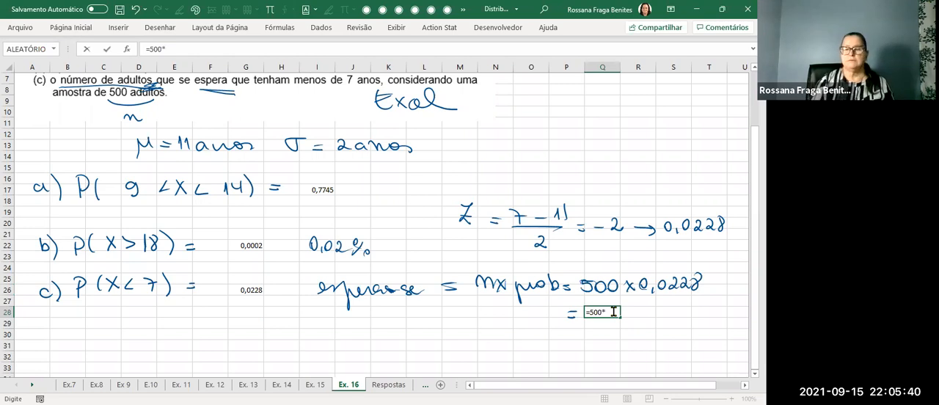
text(0,0228)
key(Return)
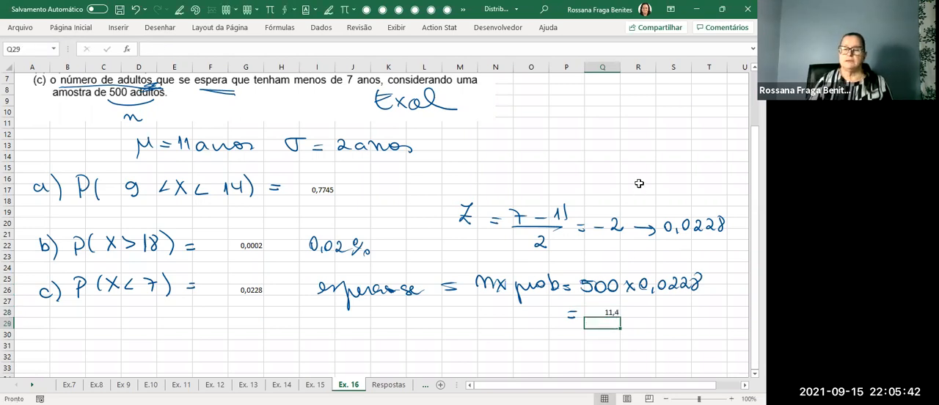
Handwrite "12" beside Q28 and circle both it and the computed expected number.
mouse_move(633, 309)
mouse_down()
mouse_move(609, 327)
mouse_move(649, 319)
mouse_up()
mouse_move(670, 296)
mouse_down()
mouse_move(676, 323)
mouse_move(645, 296)
mouse_up()
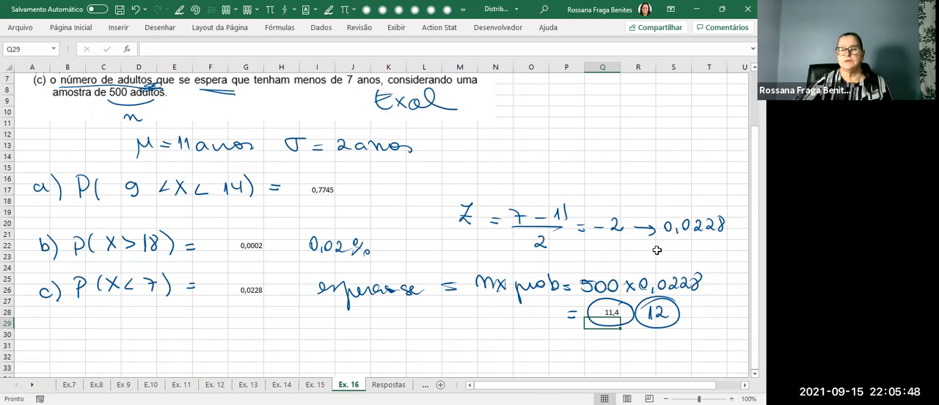
scroll(650, 251, down, 1)
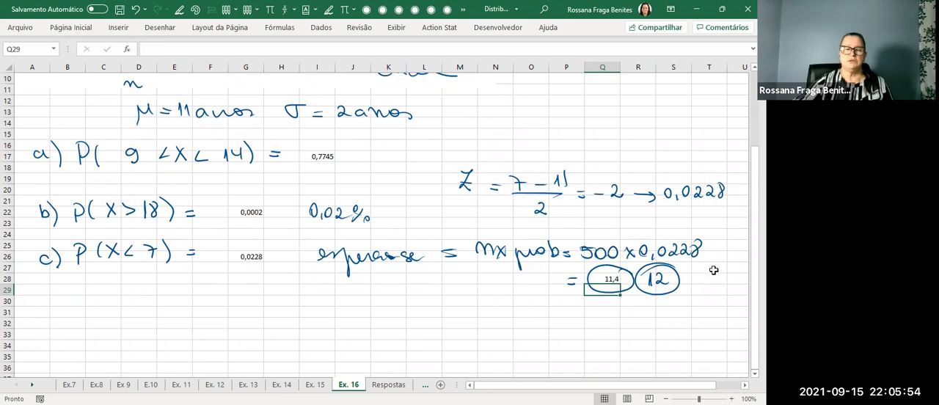
click(615, 288)
click(673, 322)
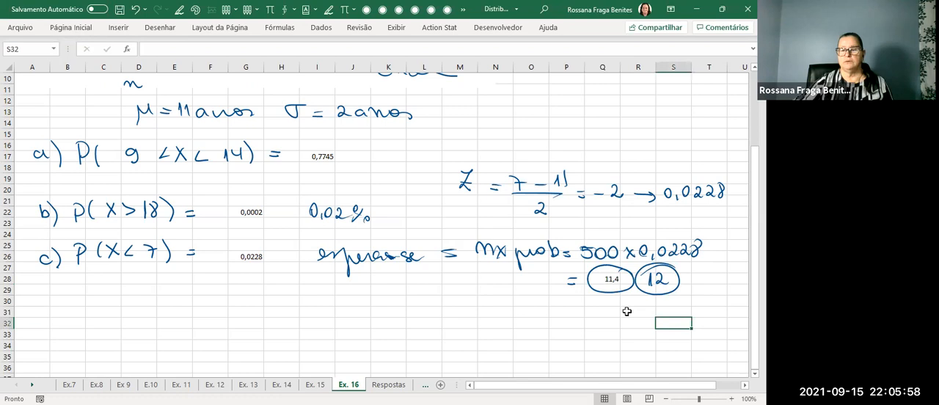
Handwrite an arrow below the circled 12 and the note "nº de pessoas em 500." across rows 30 to 34.
click(609, 292)
click(550, 308)
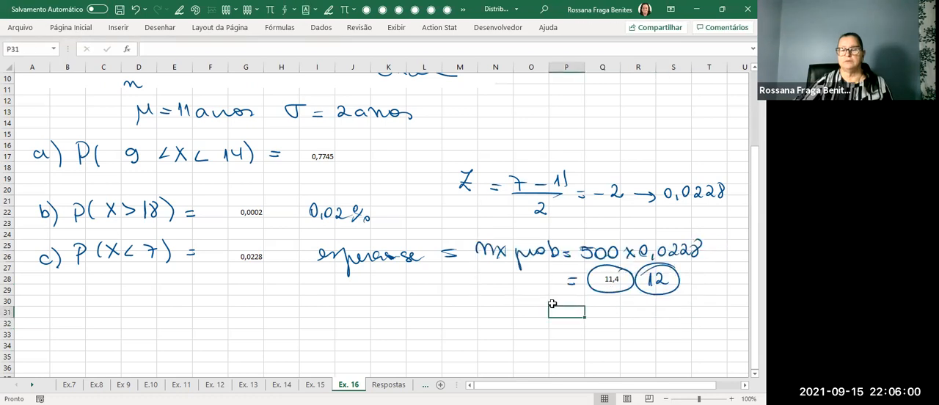
click(489, 283)
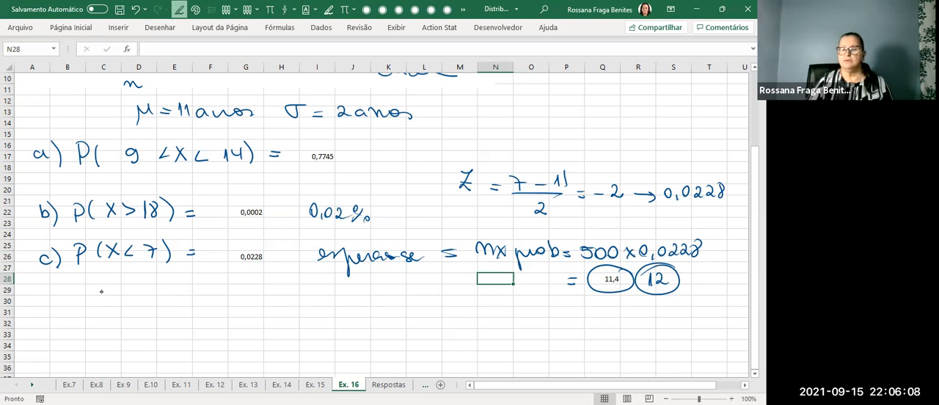
mouse_move(666, 309)
mouse_down()
mouse_move(673, 314)
mouse_move(646, 323)
mouse_move(706, 327)
mouse_move(702, 343)
mouse_up()
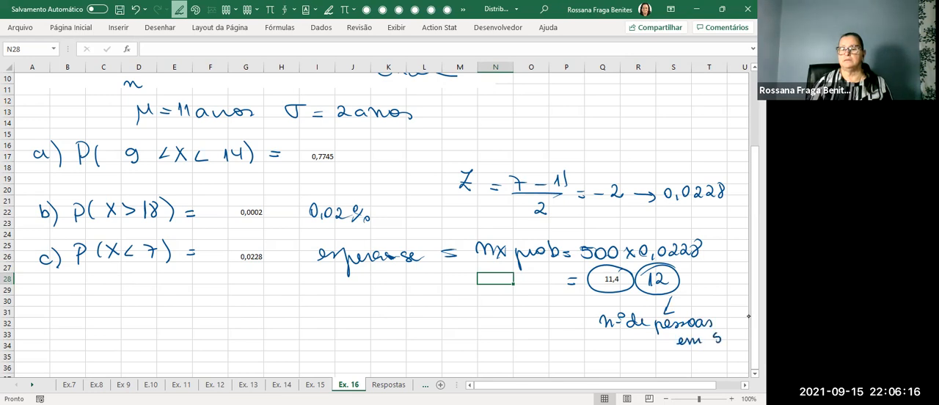
click(740, 345)
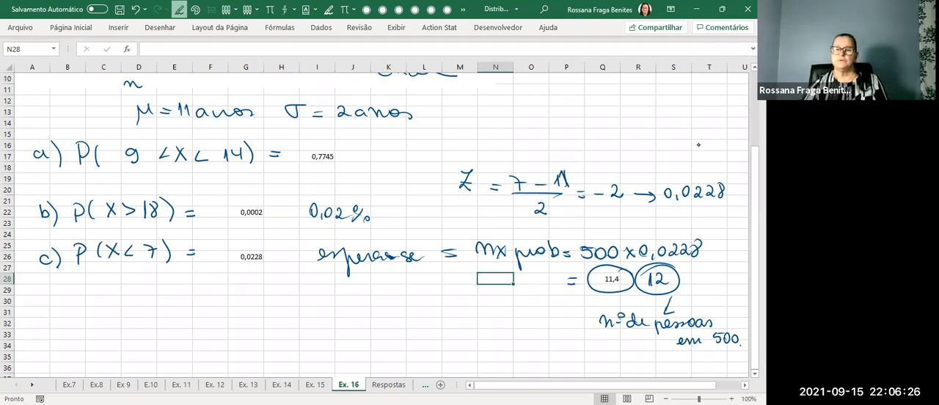
Erase the smudged "11" in the numerator of the Z fraction and handwrite a clean "11" in its place.
click(159, 28)
click(79, 59)
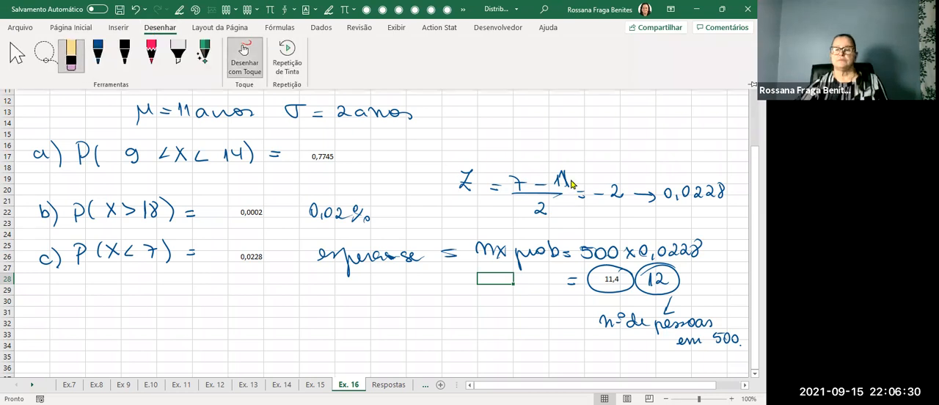
click(571, 184)
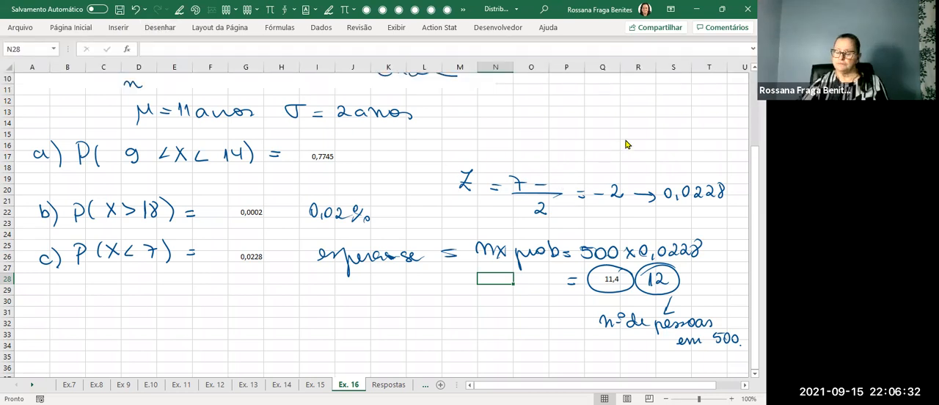
click(159, 28)
click(99, 65)
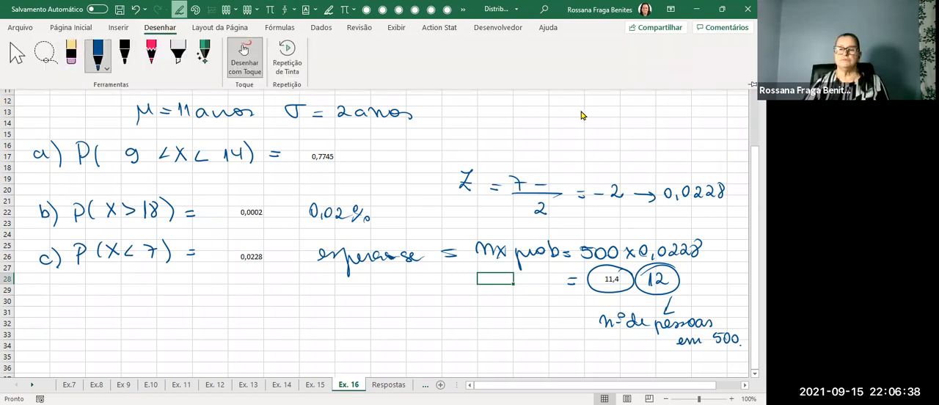
drag(556, 176, 555, 194)
drag(564, 179, 564, 194)
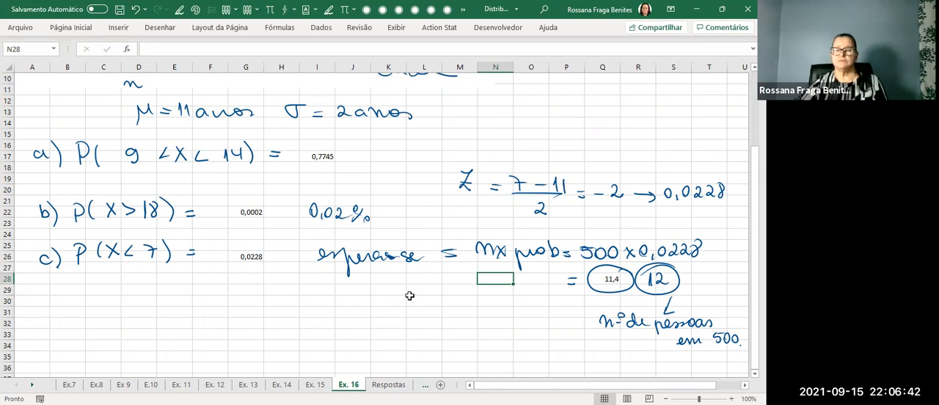
Erase the circle around the computed value in Q28 and make a small pen mark just below it.
click(171, 32)
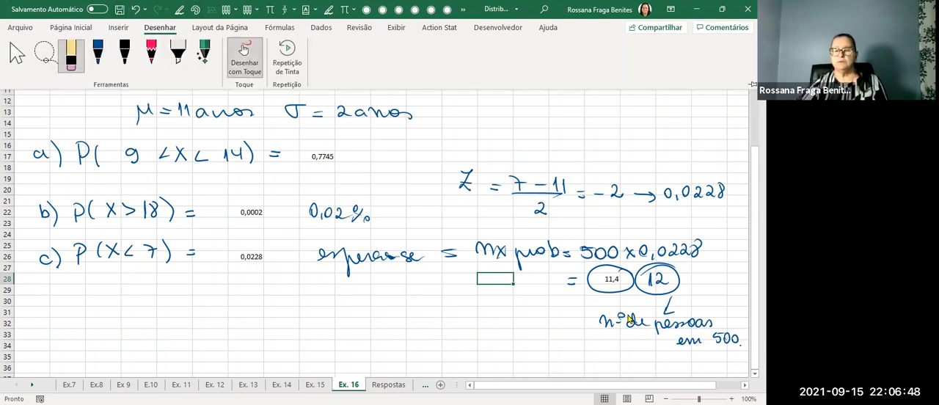
click(613, 296)
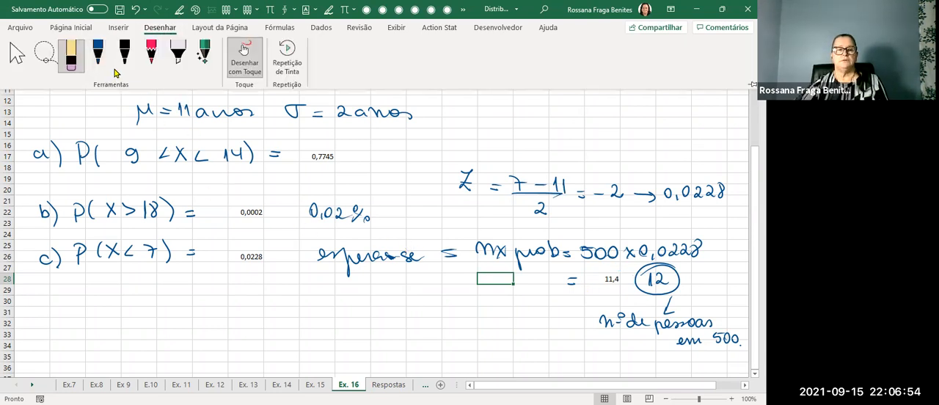
click(98, 58)
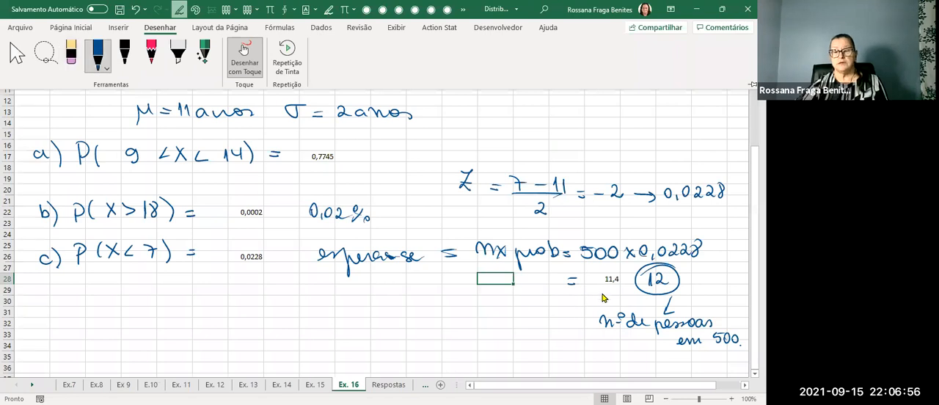
click(603, 294)
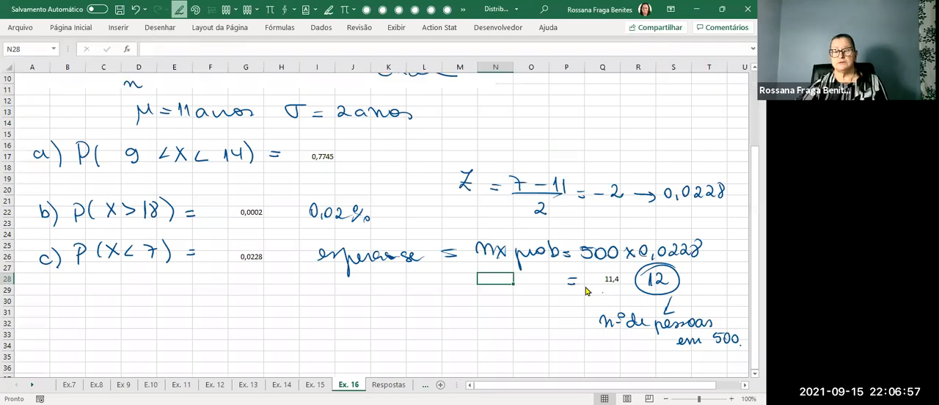
Stop inking and try to enter a FÓRMULATEXTO formula in Q29 starting with "=fórm", closing the Visual Basic dialogs and reselecting the cell.
click(148, 31)
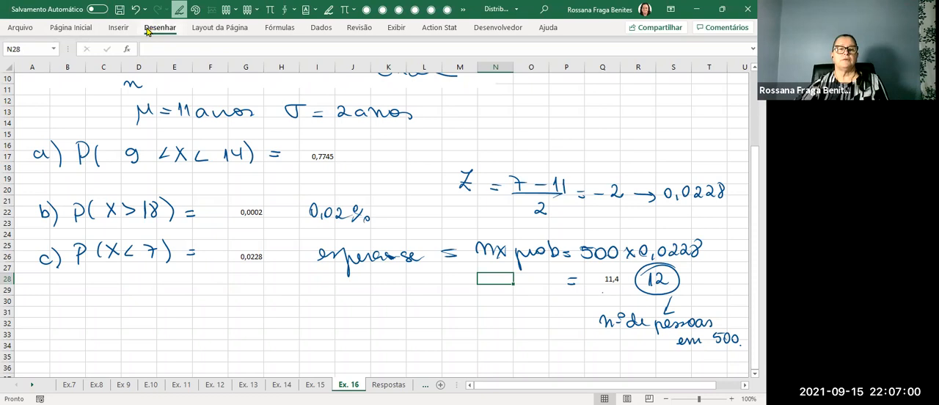
click(606, 294)
click(603, 292)
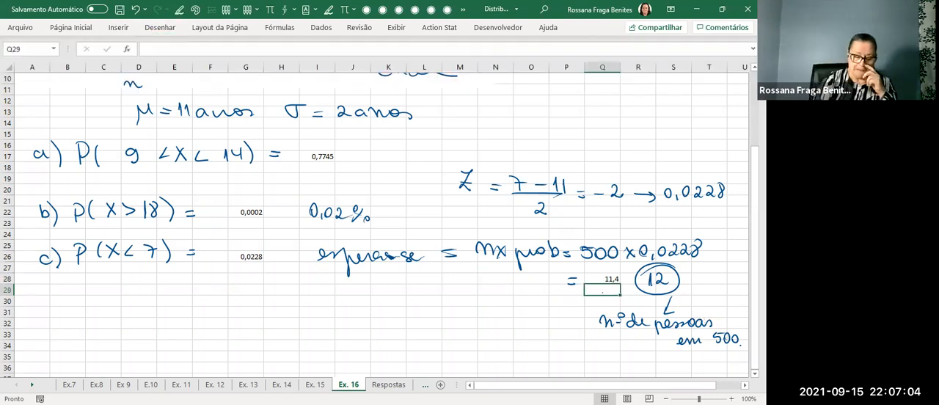
text(=)
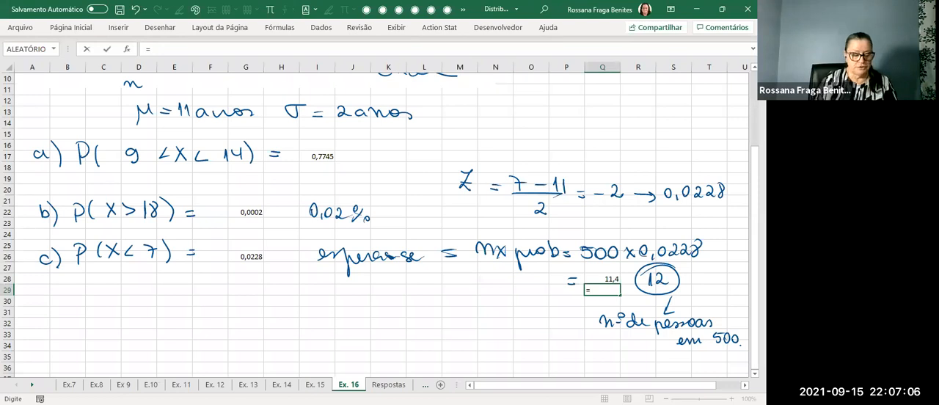
text(fórm)
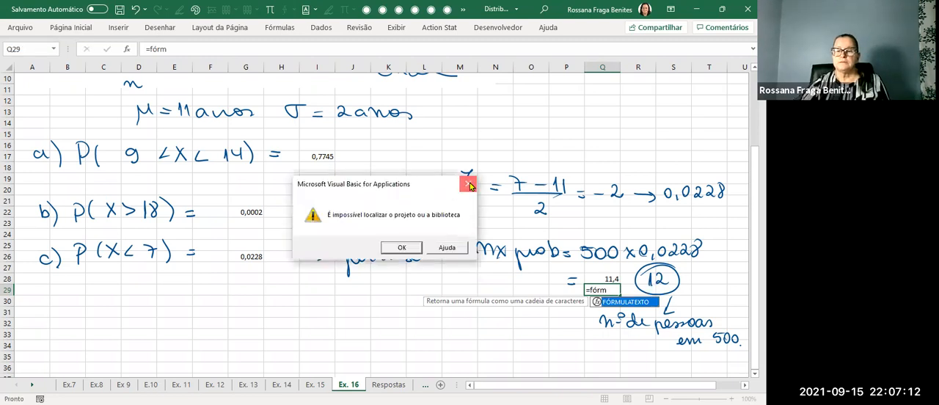
click(470, 182)
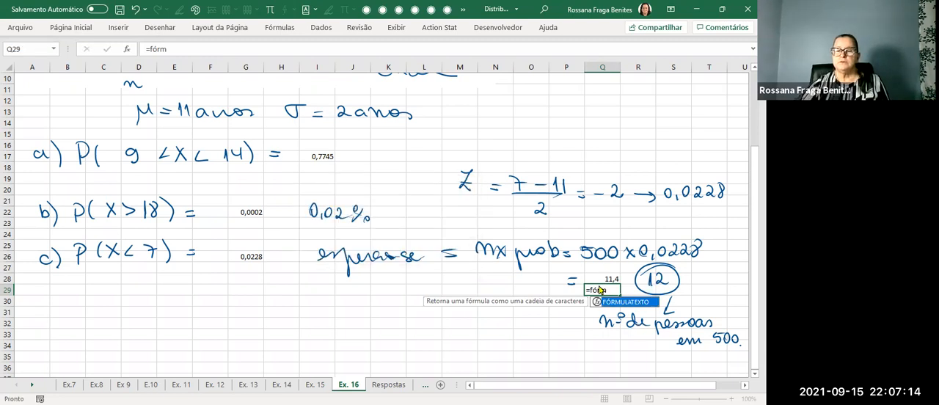
click(498, 75)
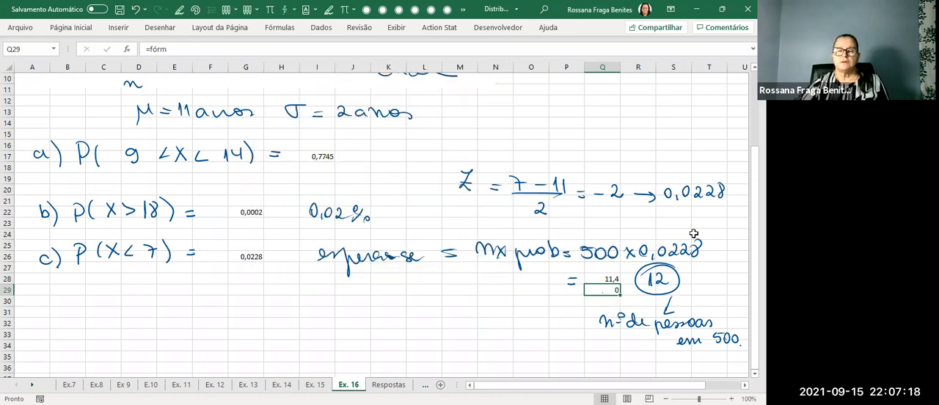
click(514, 326)
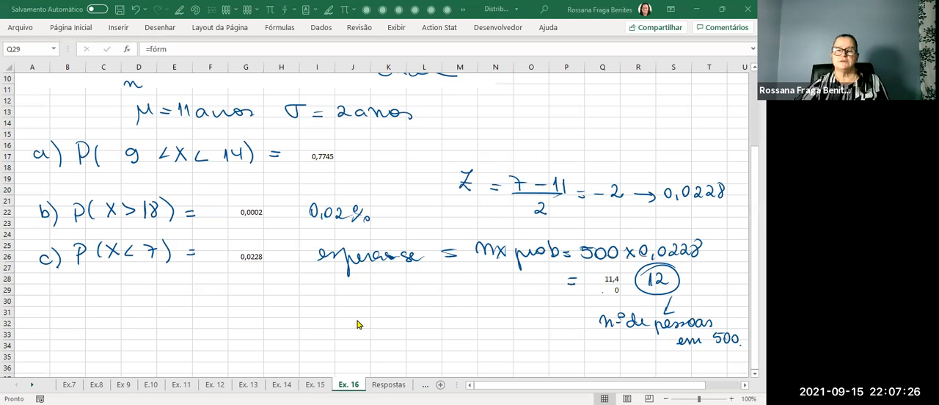
click(607, 288)
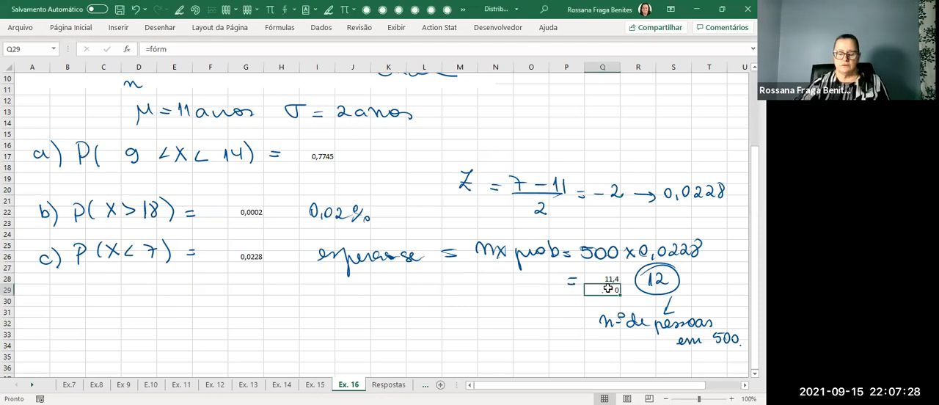